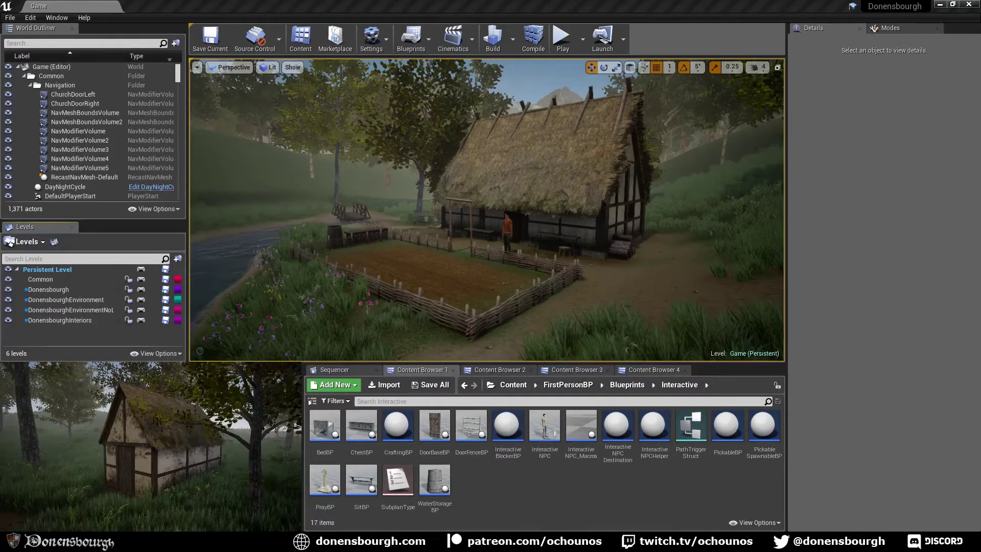
# Examine the thatched farmhouse, its fenced garden plot and the wooden jetty on the river from ground level and from above
pyautogui.moveTo(486, 210); pyautogui.dragTo(495, 210, button='right')
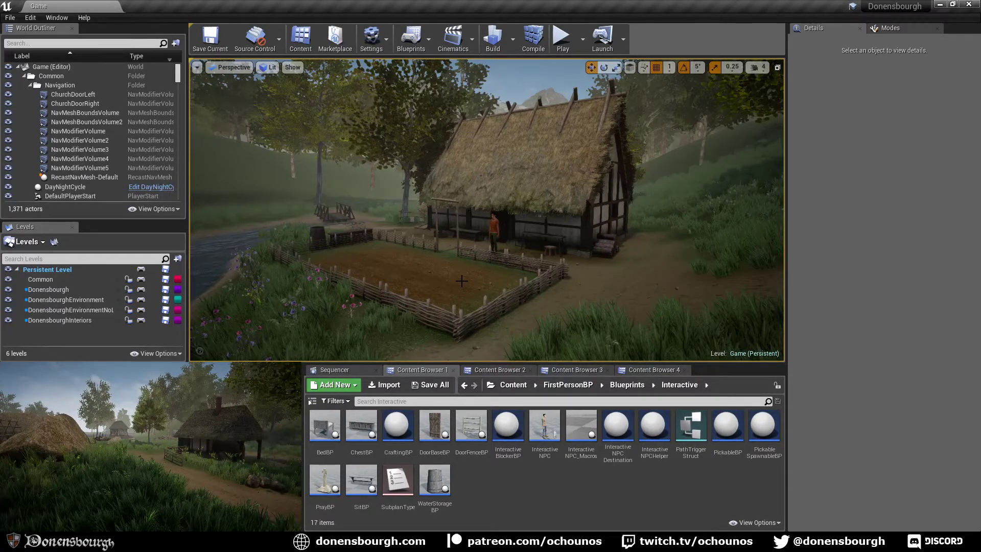
pyautogui.moveTo(491, 271); pyautogui.dragTo(499, 271, button='right')
pyautogui.scroll(-2, 490, 279)
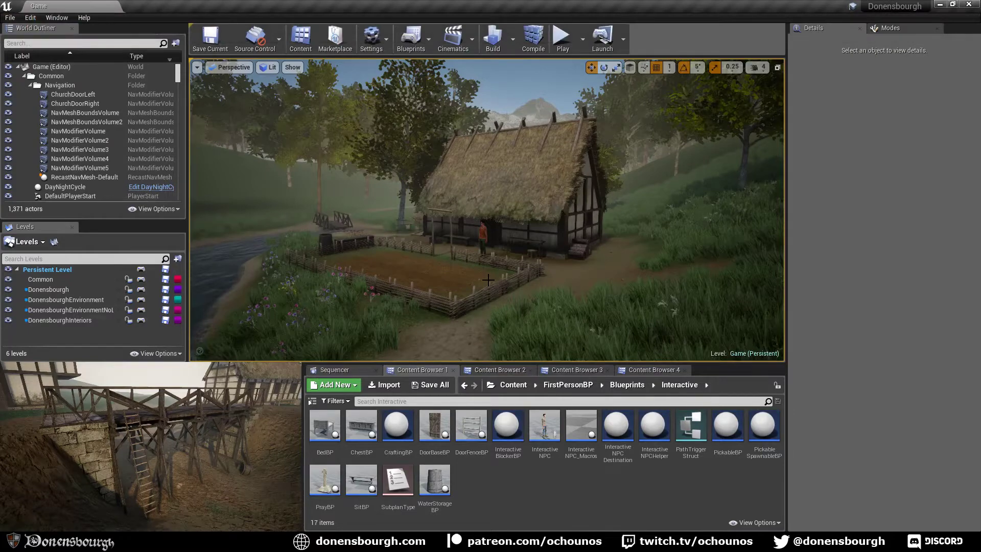
pyautogui.press('s')
pyautogui.moveTo(485, 290)
pyautogui.mouseDown(button='right')
pyautogui.moveTo(477, 294)
pyautogui.moveTo(481, 276)
pyautogui.mouseUp(button='right')
pyautogui.press('e')
pyautogui.press('w')
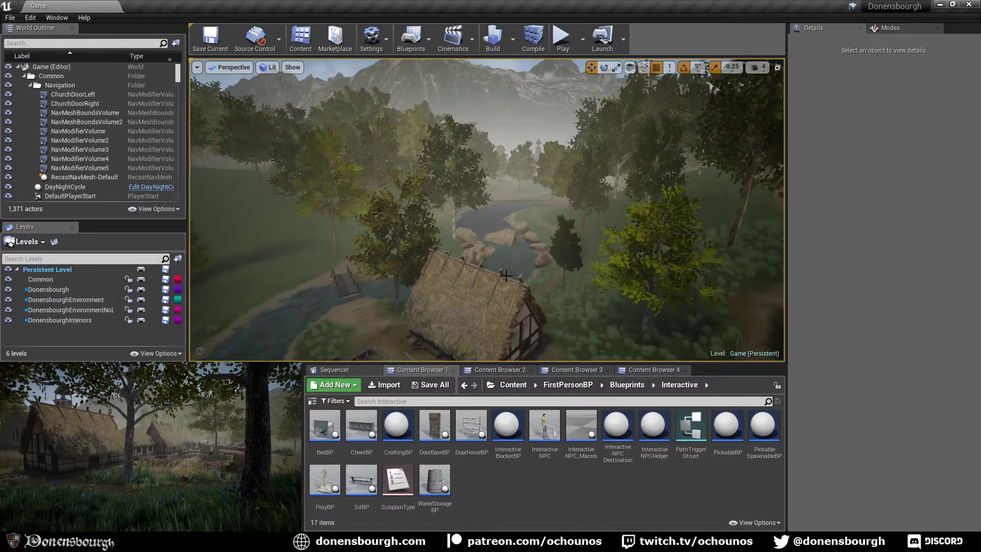
pyautogui.moveTo(506, 276); pyautogui.dragTo(507, 312, button='right')
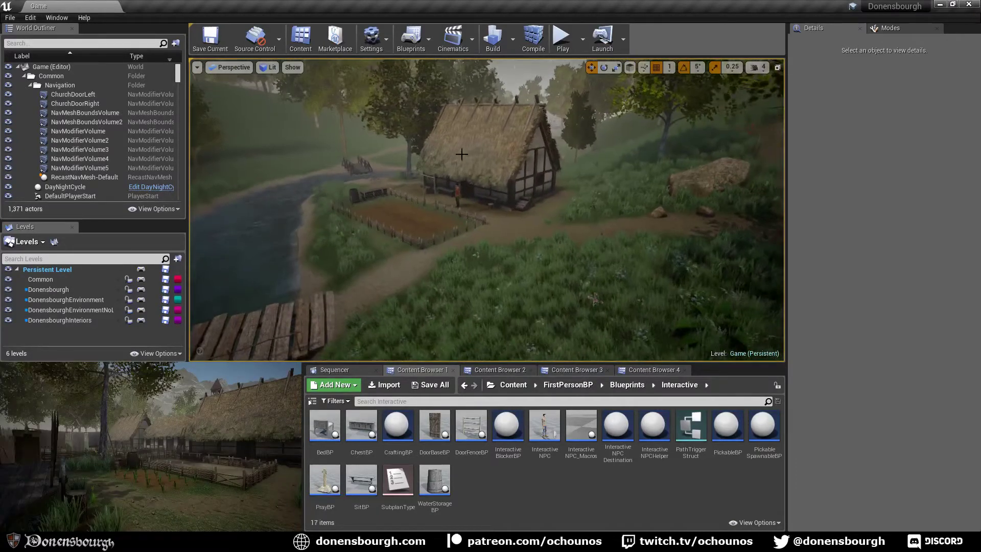
pyautogui.moveTo(433, 288); pyautogui.dragTo(429, 218, button='right')
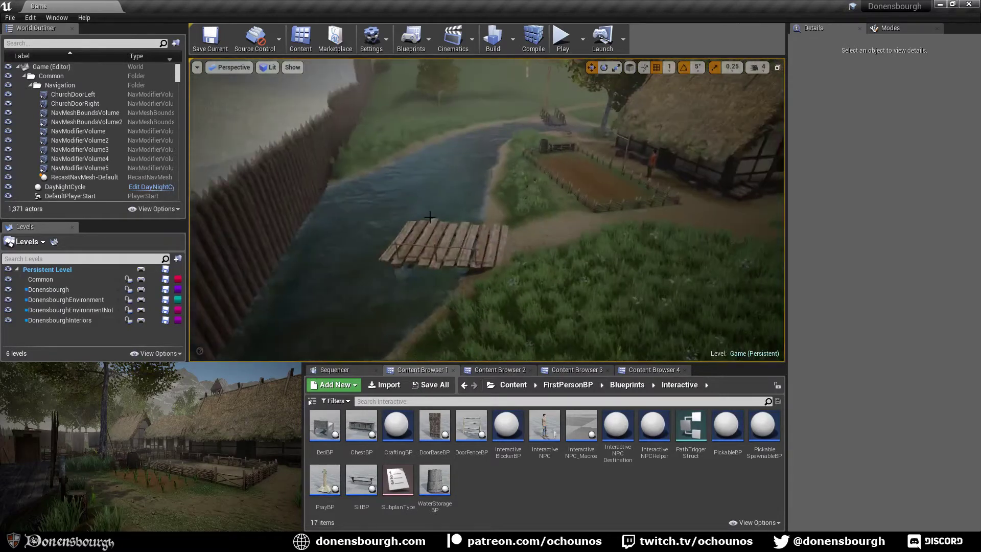
pyautogui.moveTo(450, 250); pyautogui.dragTo(450, 250, button='right')
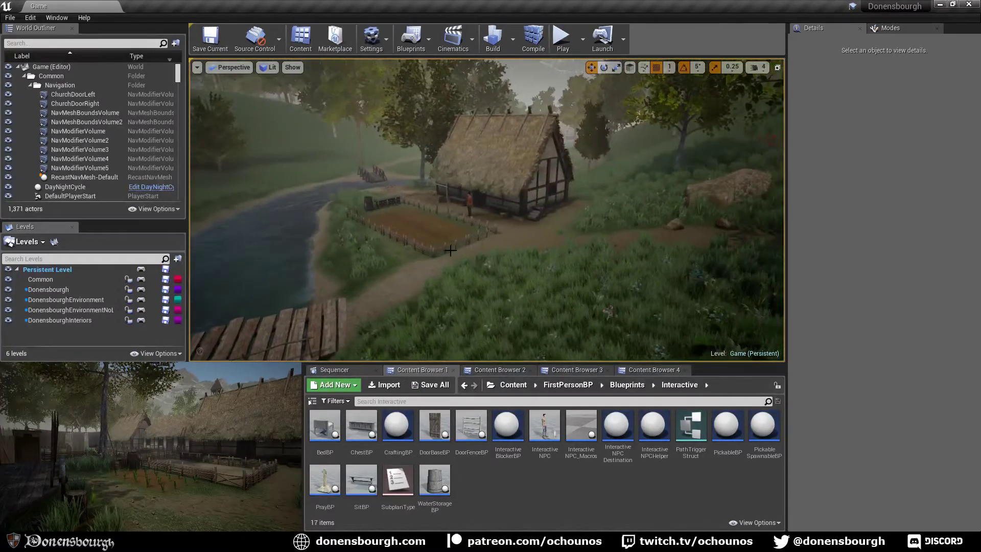
# Look over the hillside path, the rock-lined stream and the wooden footbridge around the farmhouse
pyautogui.moveTo(331, 324); pyautogui.dragTo(378, 309, button='right')
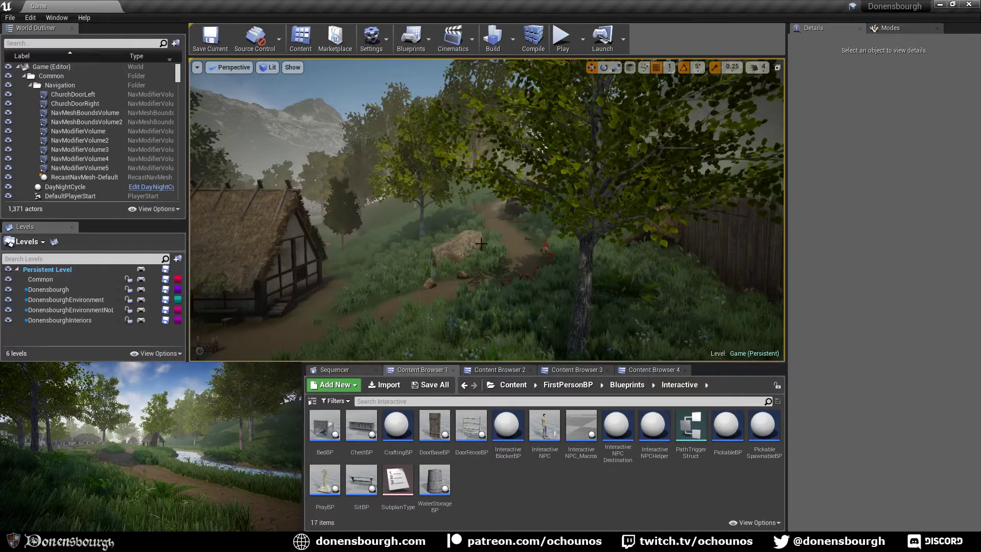
pyautogui.moveTo(325, 305); pyautogui.dragTo(353, 283, button='right')
pyautogui.press('s')
pyautogui.moveTo(671, 256); pyautogui.dragTo(621, 258, button='right')
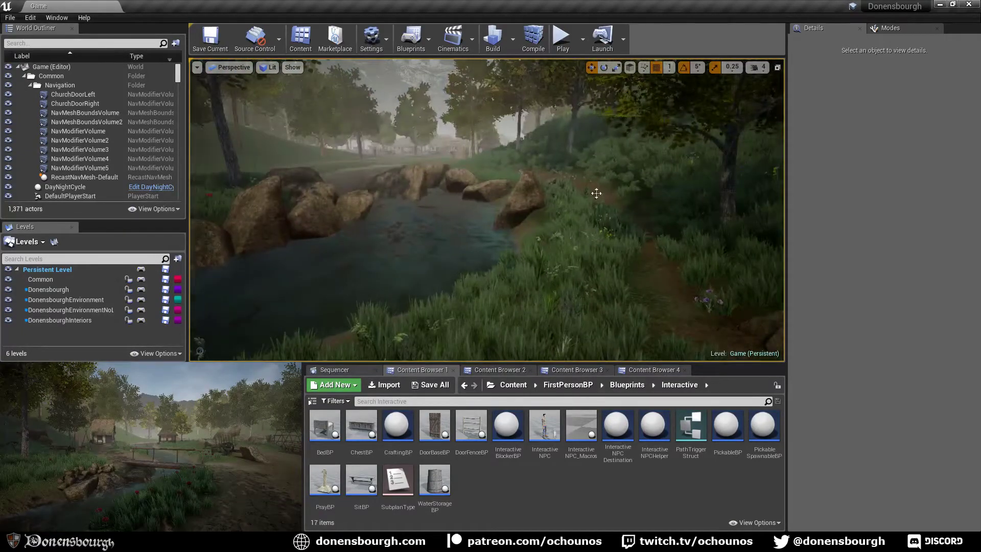
pyautogui.moveTo(485, 324); pyautogui.dragTo(434, 304, button='right')
pyautogui.moveTo(388, 240); pyautogui.dragTo(493, 248, button='right')
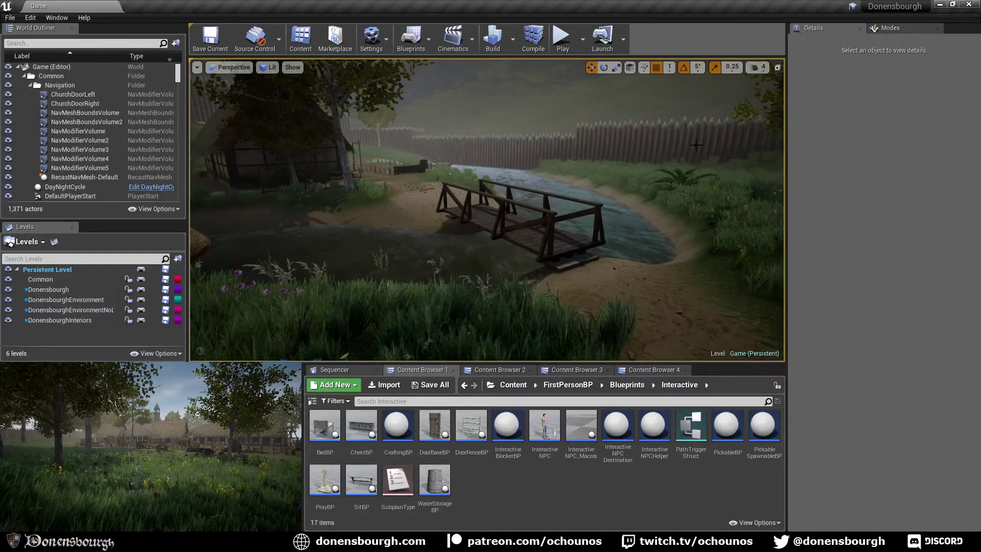
pyautogui.moveTo(515, 190); pyautogui.dragTo(418, 227, button='right')
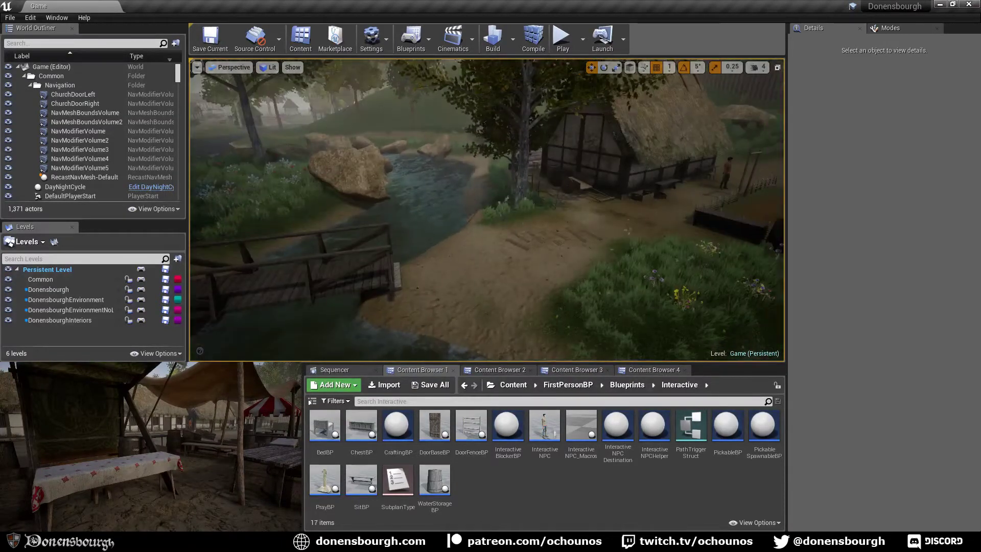
# Inspect the stream, the sandy bank and the farmhouse from the footbridge side
pyautogui.moveTo(567, 266); pyautogui.dragTo(600, 267, button='right')
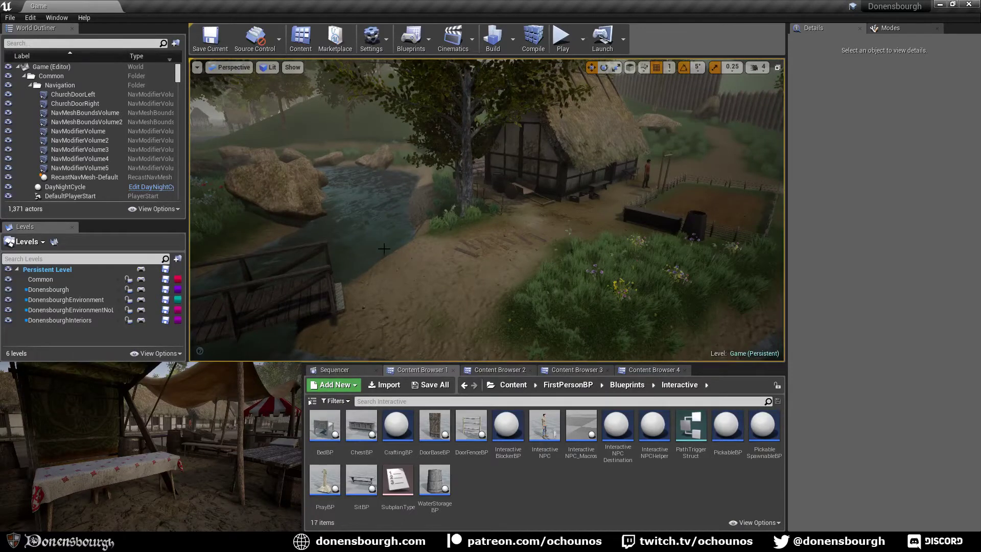
pyautogui.moveTo(384, 249); pyautogui.dragTo(294, 230, button='right')
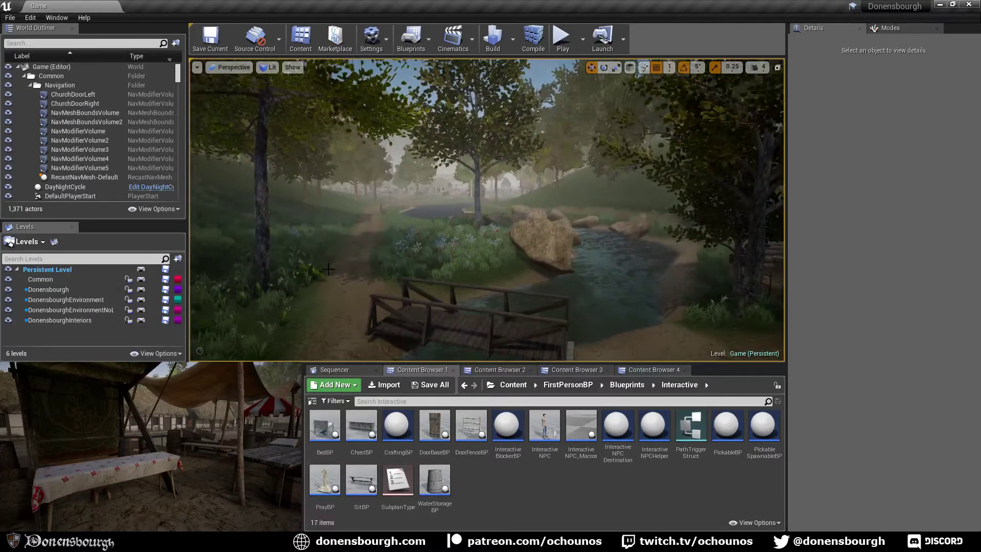
pyautogui.moveTo(329, 269); pyautogui.dragTo(350, 274, button='right')
pyautogui.moveTo(426, 291); pyautogui.dragTo(397, 285, button='right')
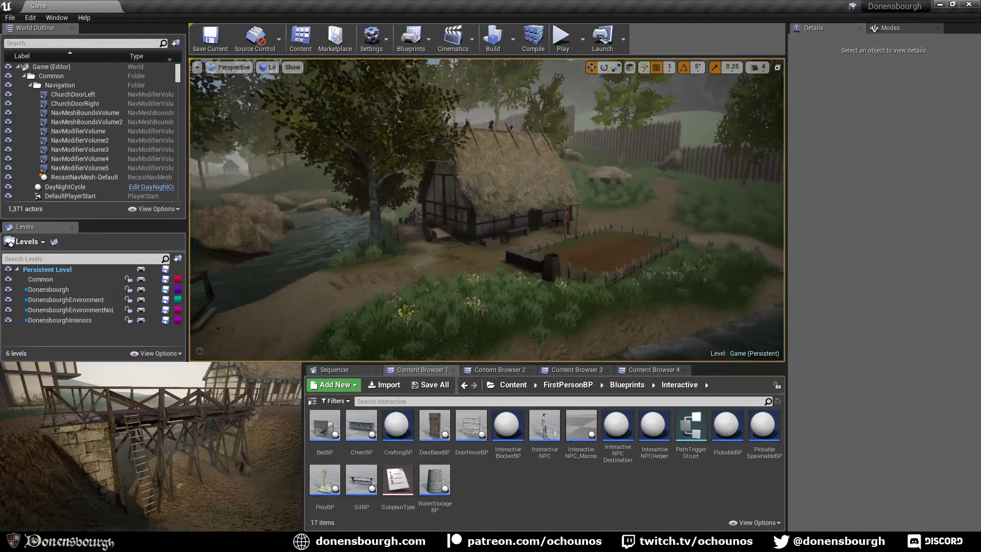
pyautogui.moveTo(493, 269); pyautogui.dragTo(515, 268, button='right')
pyautogui.press('w')
pyautogui.press('s')
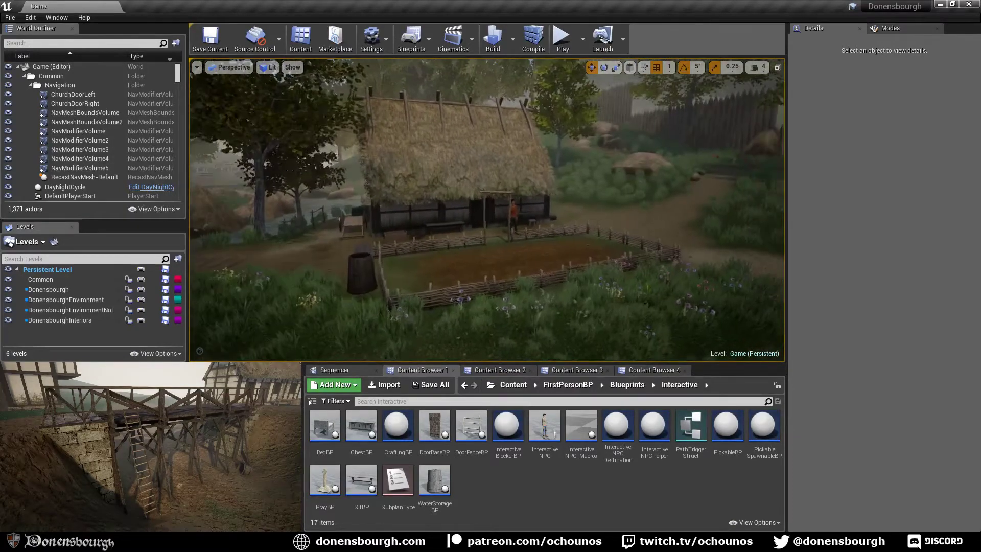
# Circle the fenced garden plot and review the front of the farmhouse with its surrounding vegetation
pyautogui.press('a')
pyautogui.moveTo(459, 244); pyautogui.dragTo(495, 239, button='right')
pyautogui.press('d')
pyautogui.press('a')
pyautogui.press('d')
pyautogui.press('s')
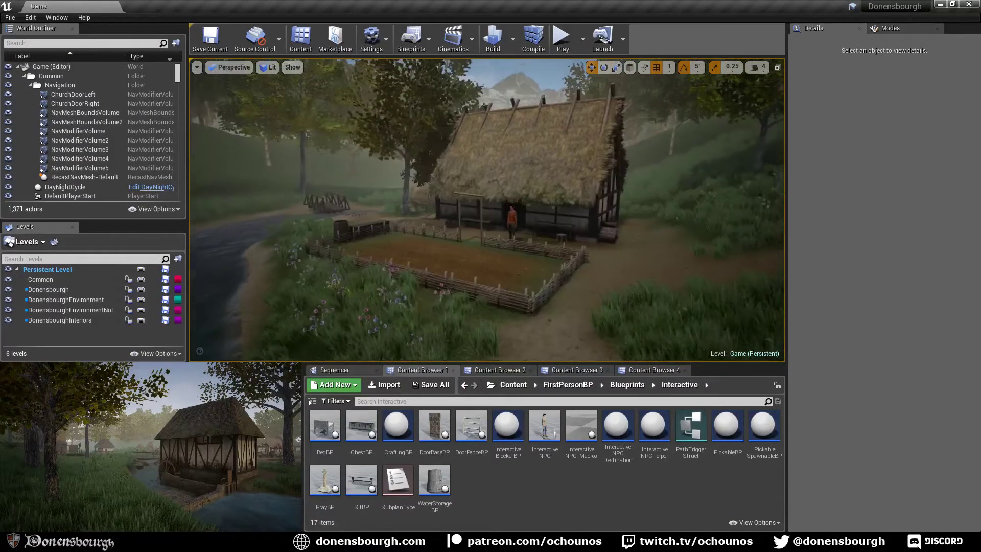
pyautogui.moveTo(462, 273); pyautogui.dragTo(465, 269, button='right')
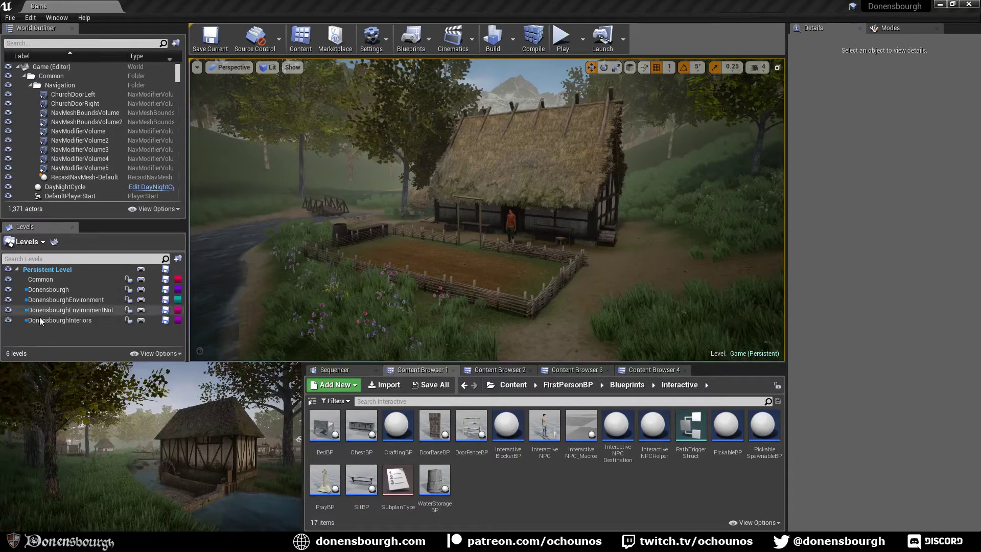
pyautogui.moveTo(479, 266); pyautogui.dragTo(473, 267, button='right')
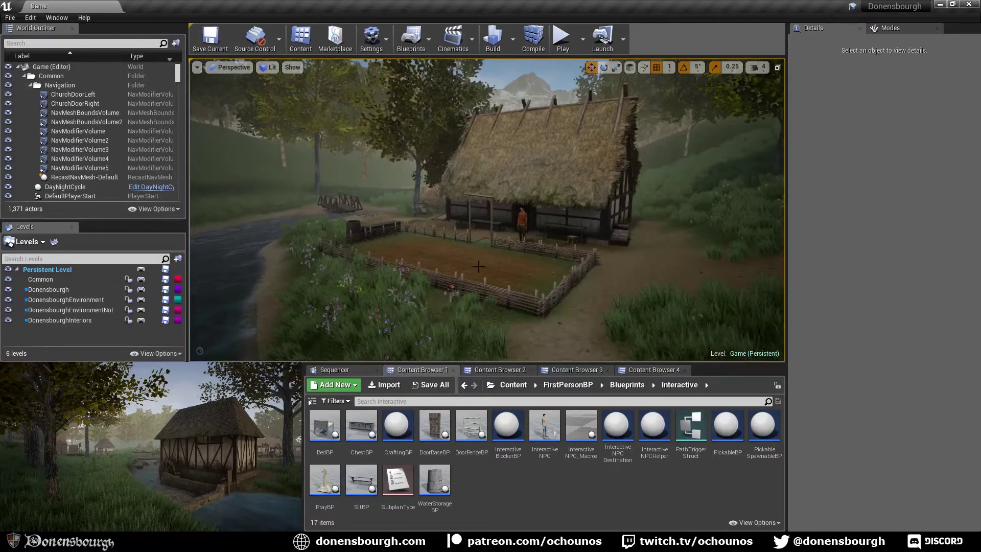
pyautogui.moveTo(451, 305)
pyautogui.mouseDown(button='right')
pyautogui.moveTo(438, 328)
pyautogui.moveTo(457, 304)
pyautogui.mouseUp(button='right')
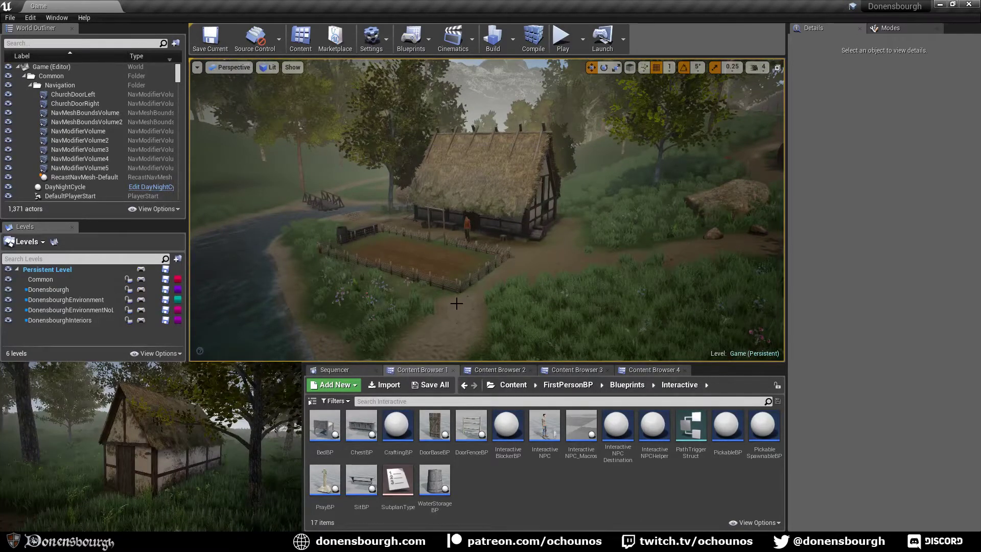
pyautogui.press('w')
pyautogui.moveTo(456, 304); pyautogui.dragTo(450, 303, button='right')
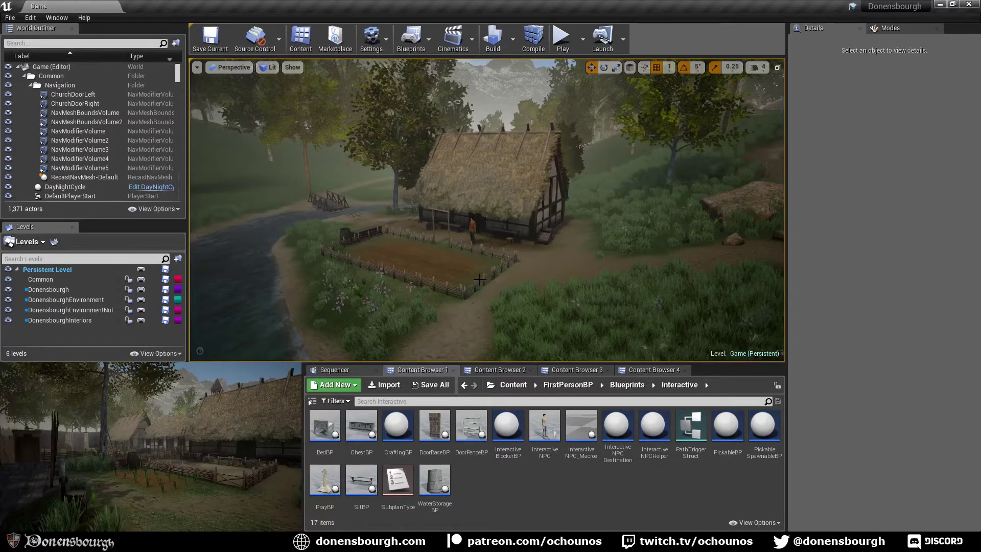
# Inspect the wooden palisade along the river and the hillside meadow, including the grass on both of its sides
pyautogui.moveTo(412, 240); pyautogui.dragTo(332, 230, button='right')
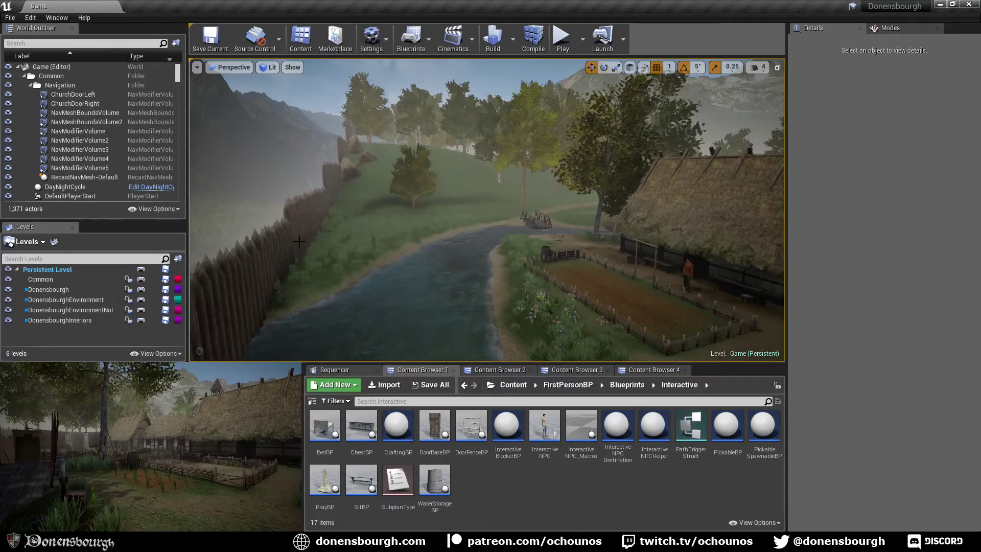
pyautogui.moveTo(299, 241); pyautogui.dragTo(244, 259, button='right')
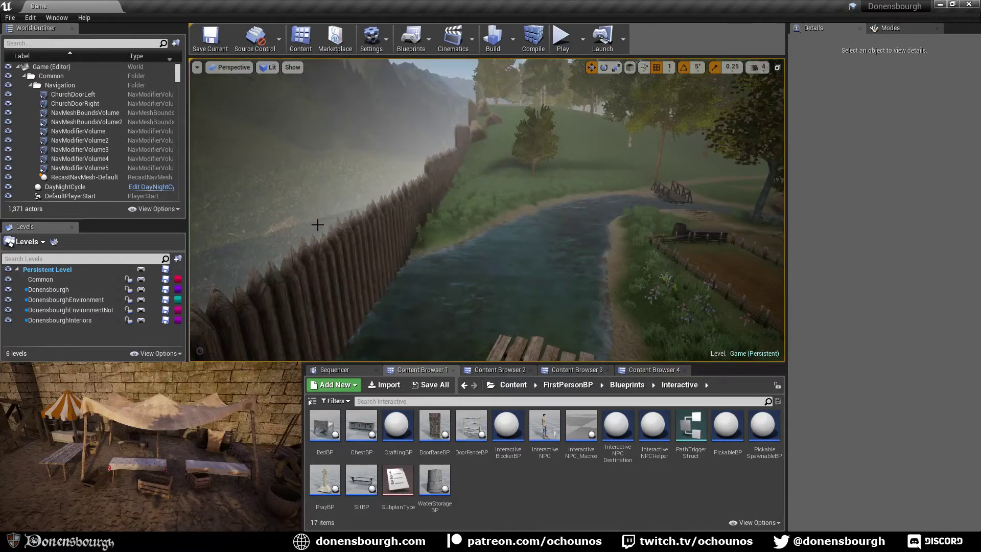
pyautogui.moveTo(424, 150); pyautogui.dragTo(511, 145, button='right')
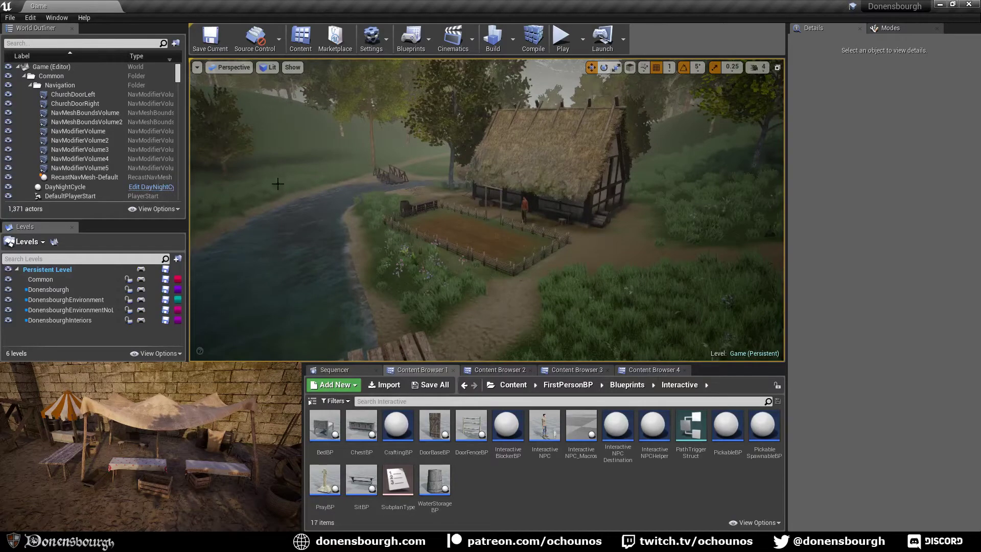
pyautogui.moveTo(474, 254); pyautogui.dragTo(542, 263, button='right')
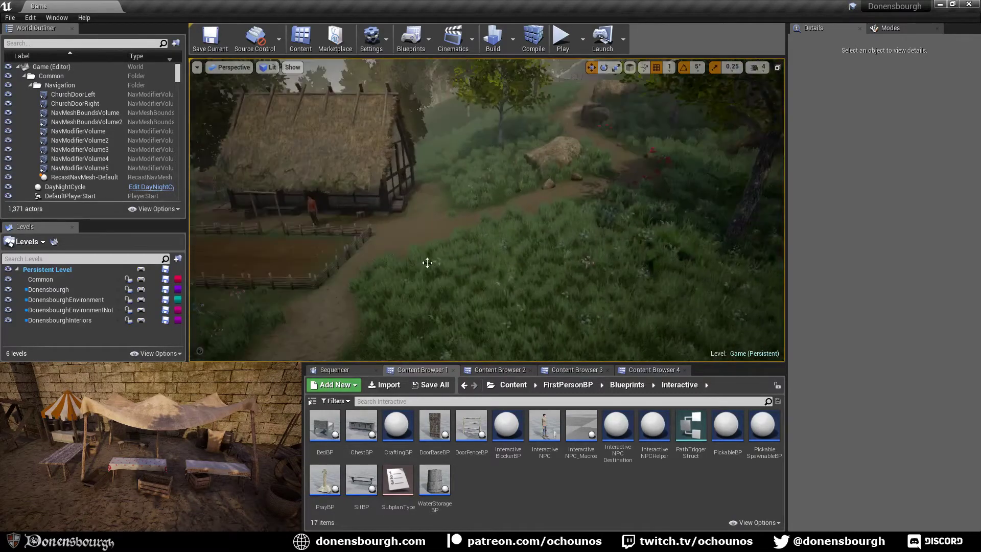
pyautogui.moveTo(427, 262)
pyautogui.mouseDown(button='right')
pyautogui.moveTo(664, 235)
pyautogui.moveTo(419, 248)
pyautogui.mouseUp(button='right')
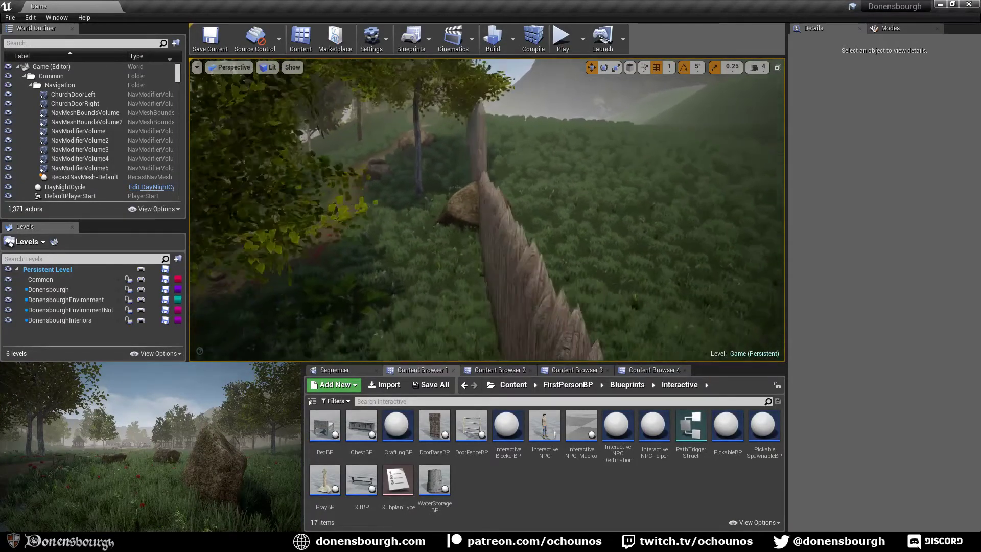
pyautogui.moveTo(476, 247); pyautogui.dragTo(628, 217, button='right')
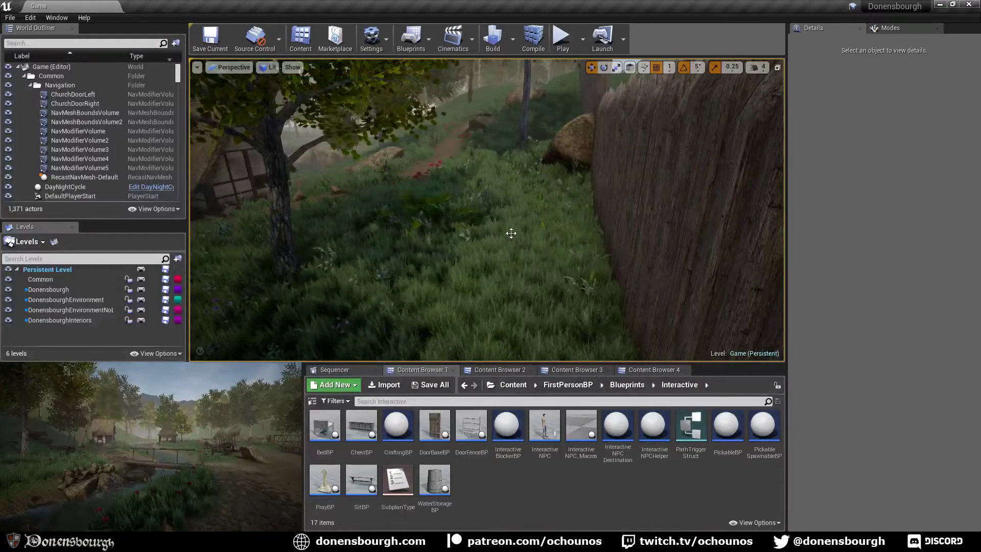
pyautogui.moveTo(511, 232); pyautogui.dragTo(465, 230, button='right')
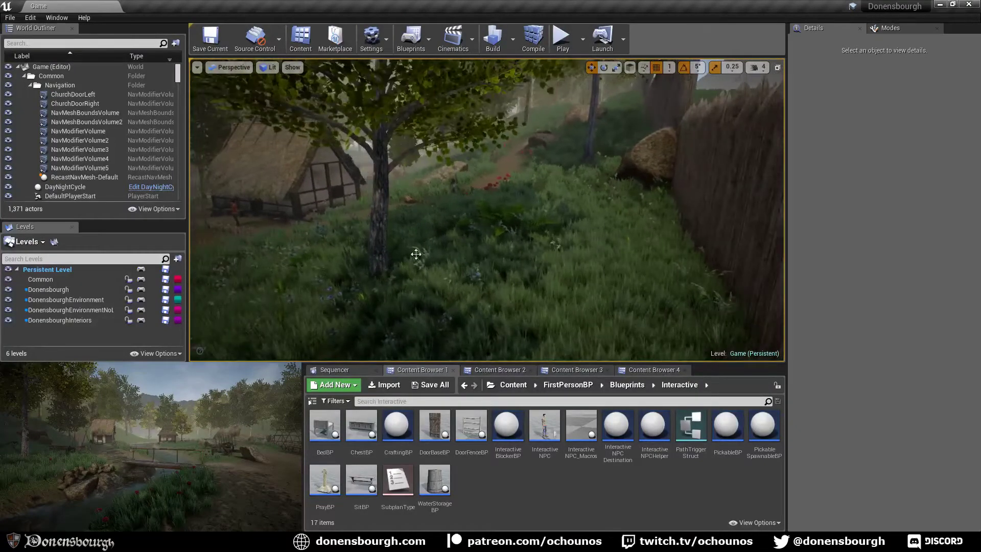
pyautogui.moveTo(524, 169); pyautogui.dragTo(560, 170, button='right')
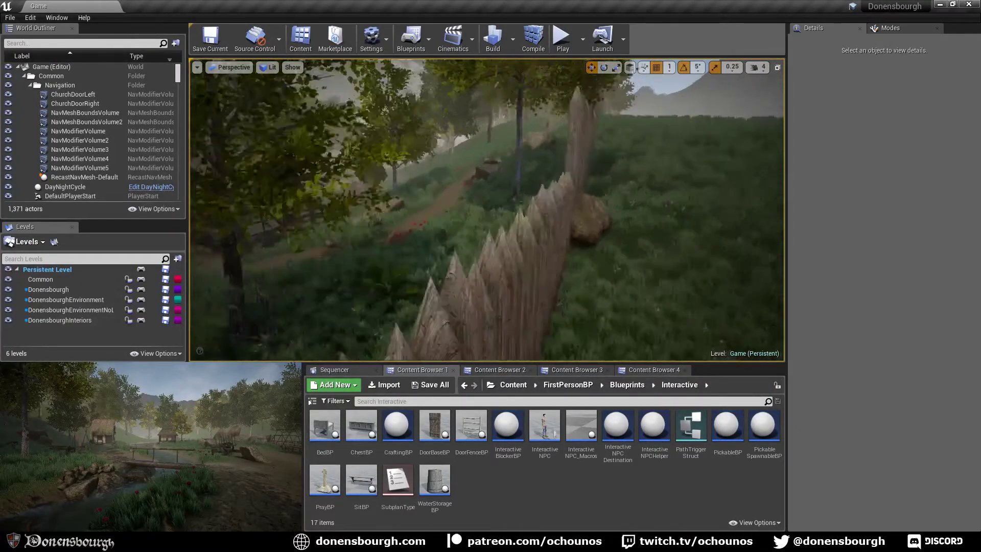
pyautogui.moveTo(509, 235); pyautogui.dragTo(577, 250, button='right')
pyautogui.moveTo(492, 250); pyautogui.dragTo(532, 258, button='right')
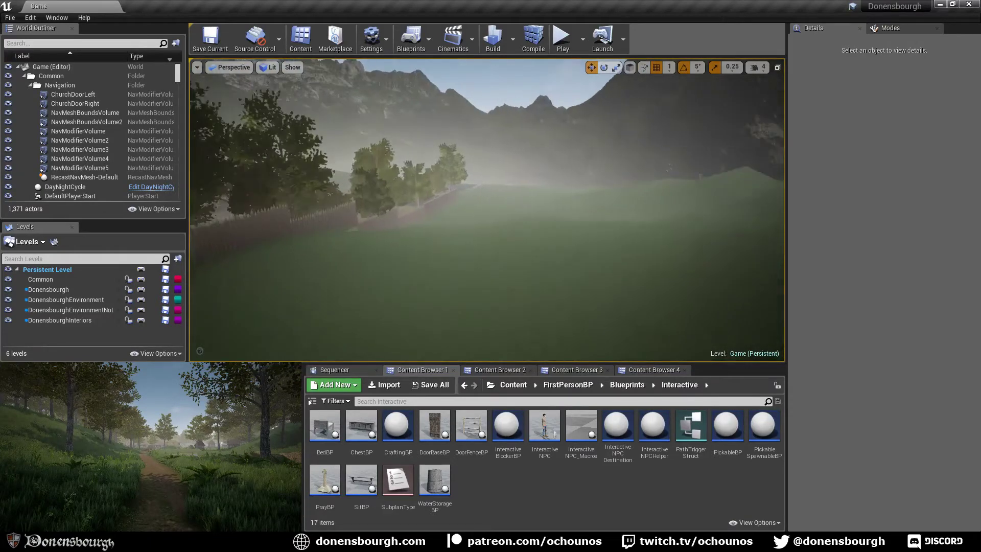
# Examine the open terrain outside the palisade, including the distant grass and the edge of the landscape
pyautogui.moveTo(531, 258); pyautogui.dragTo(561, 258, button='right')
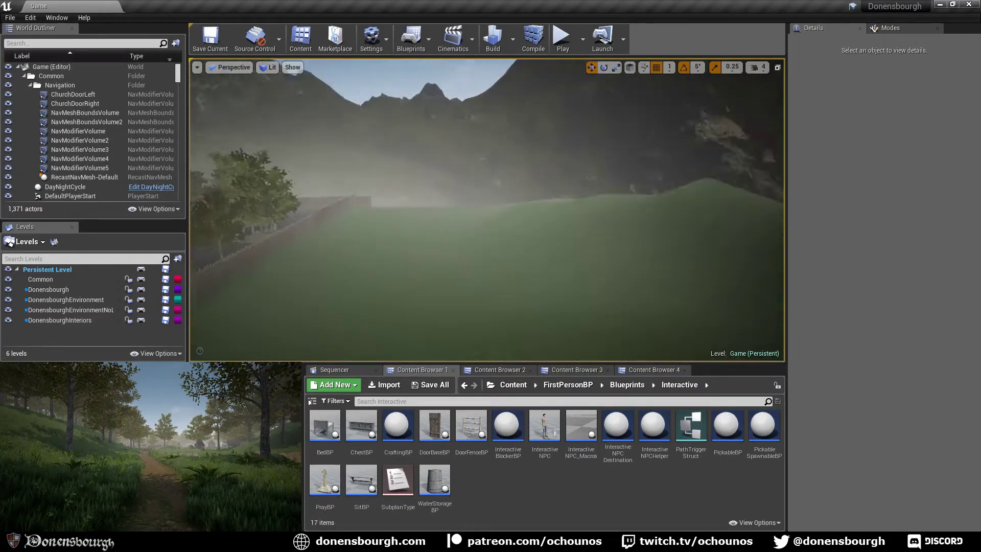
pyautogui.moveTo(562, 258); pyautogui.dragTo(530, 226, button='right')
pyautogui.press('w')
pyautogui.press('w')
pyautogui.press('w')
pyautogui.press('w')
pyautogui.press('w')
pyautogui.moveTo(448, 236); pyautogui.dragTo(444, 284, button='right')
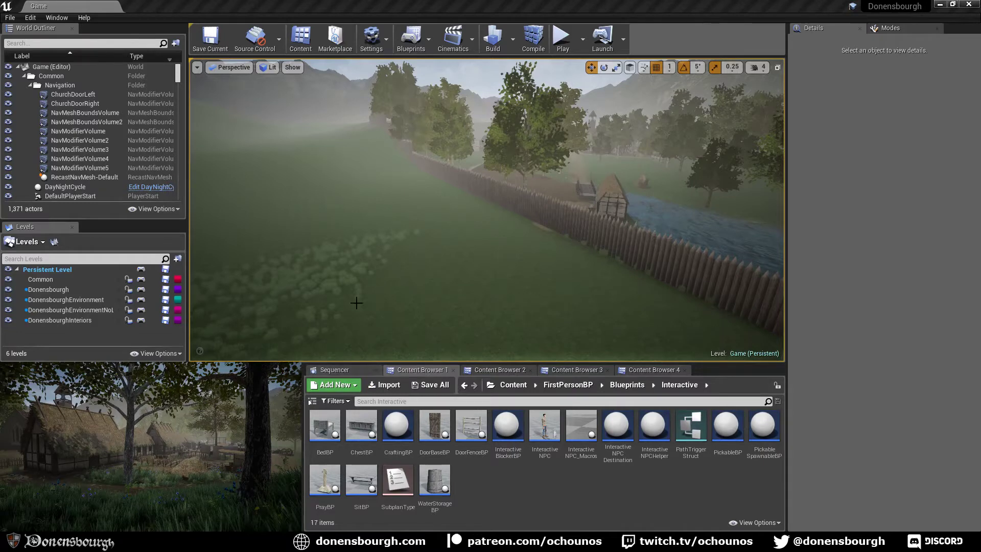
pyautogui.moveTo(368, 306); pyautogui.dragTo(420, 302, button='right')
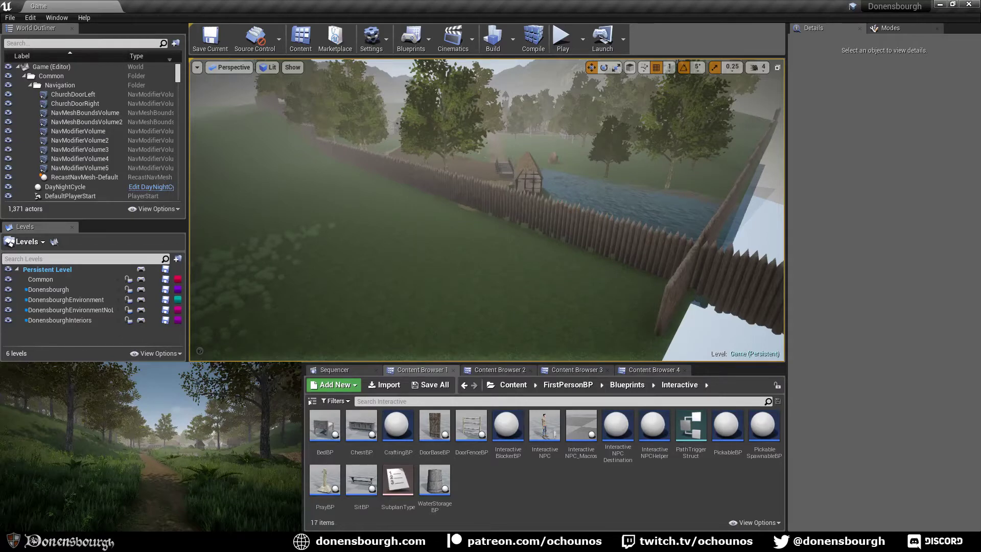
pyautogui.moveTo(495, 274); pyautogui.dragTo(515, 241, button='right')
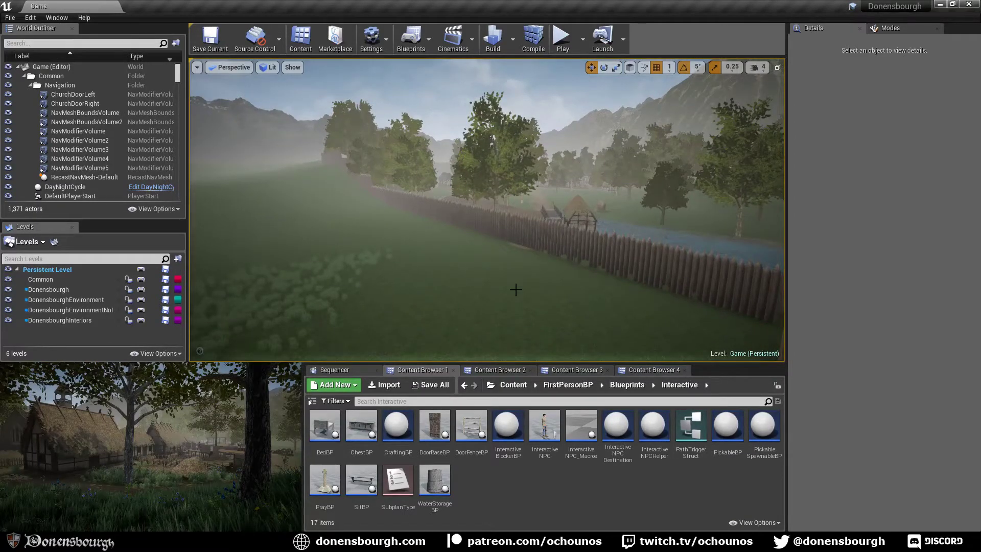
pyautogui.moveTo(515, 290); pyautogui.dragTo(508, 301, button='right')
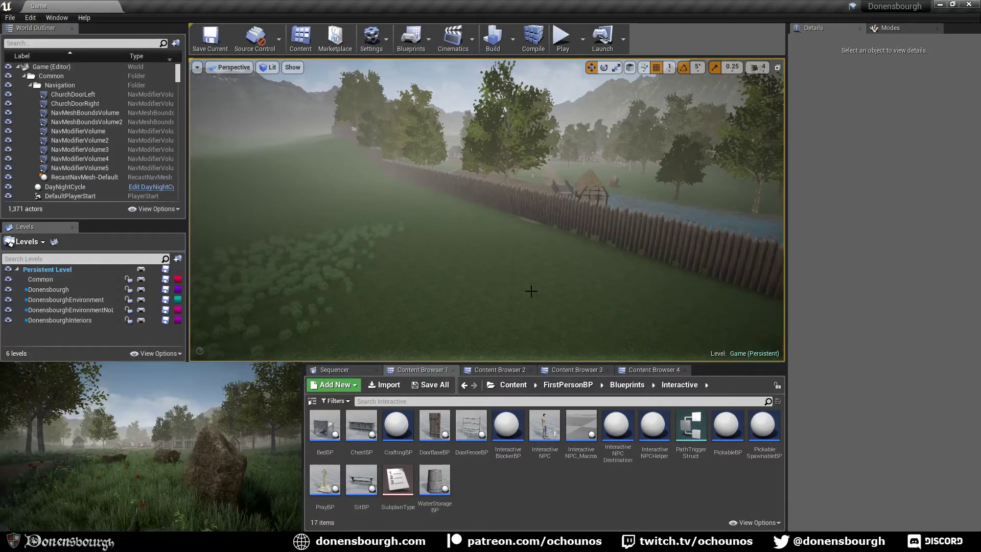
pyautogui.moveTo(475, 293)
pyautogui.mouseDown(button='right')
pyautogui.moveTo(483, 302)
pyautogui.moveTo(466, 293)
pyautogui.moveTo(494, 294)
pyautogui.moveTo(480, 298)
pyautogui.mouseUp(button='right')
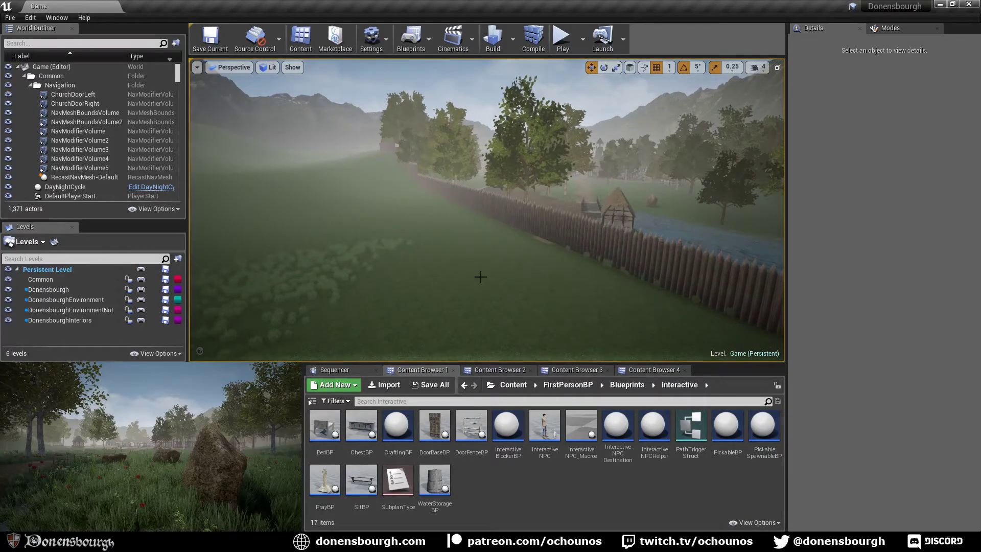
pyautogui.moveTo(480, 276); pyautogui.dragTo(457, 279, button='right')
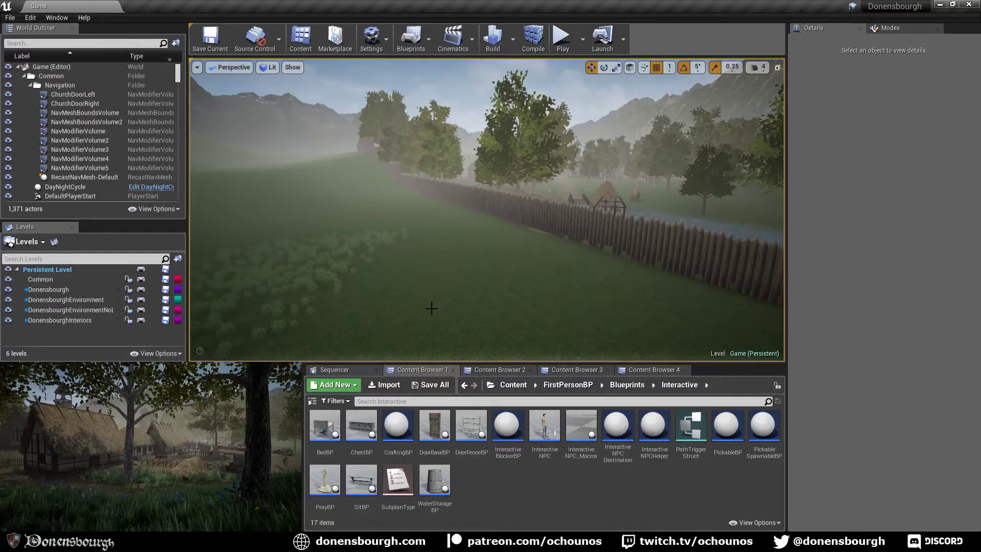
# Activate foliage Lasso Select over the grass patch outside the palisade, with DonensbourghEnvironmentNoLight as the current level
pyautogui.moveTo(432, 308); pyautogui.dragTo(486, 311, button='right')
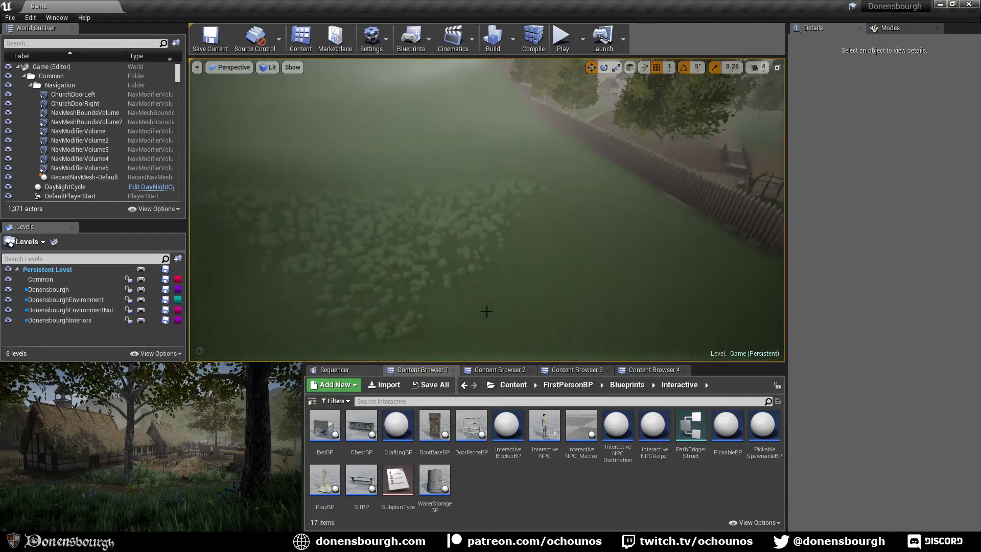
pyautogui.moveTo(415, 357); pyautogui.dragTo(475, 276, button='right')
pyautogui.press('w')
pyautogui.moveTo(415, 243); pyautogui.dragTo(415, 243, button='right')
pyautogui.press('w')
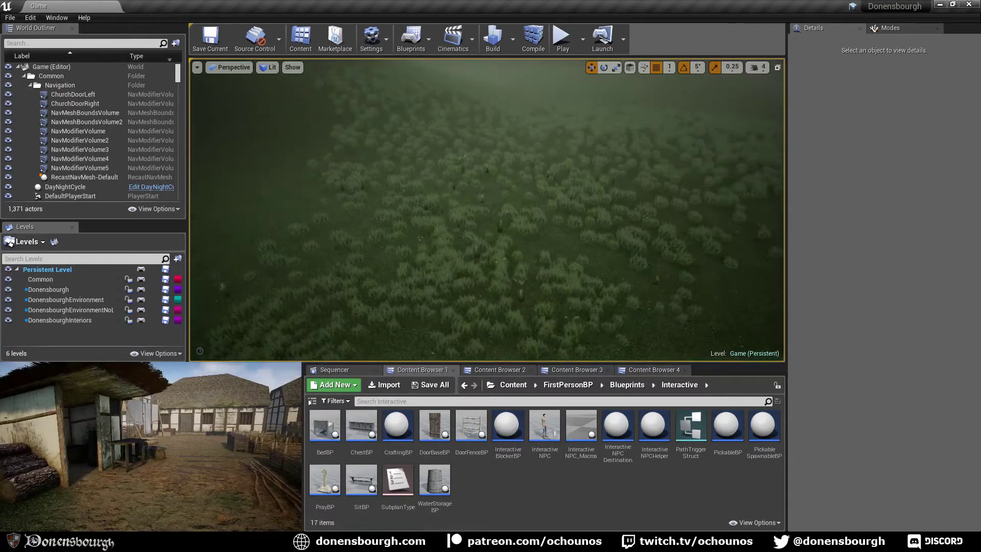
pyautogui.click(891, 29)
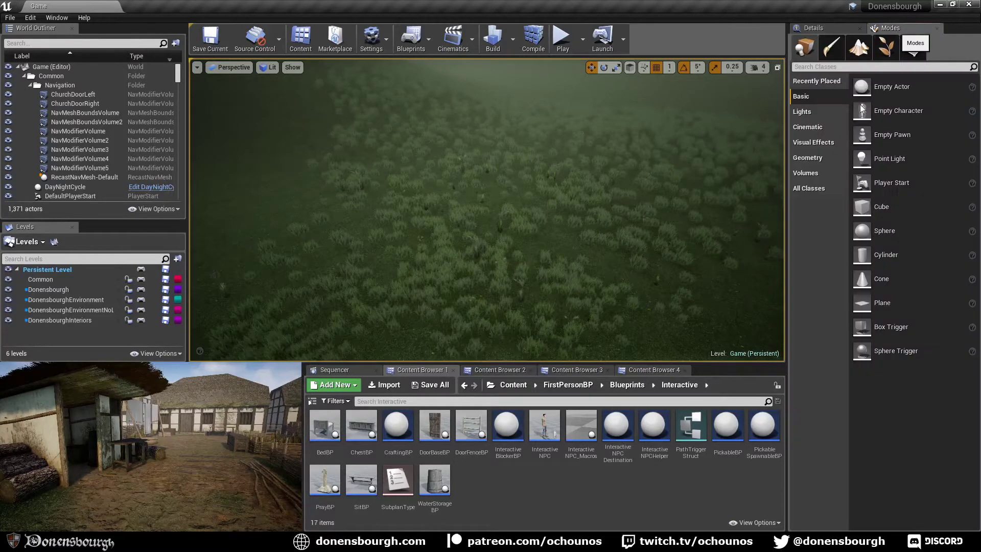
pyautogui.click(886, 54)
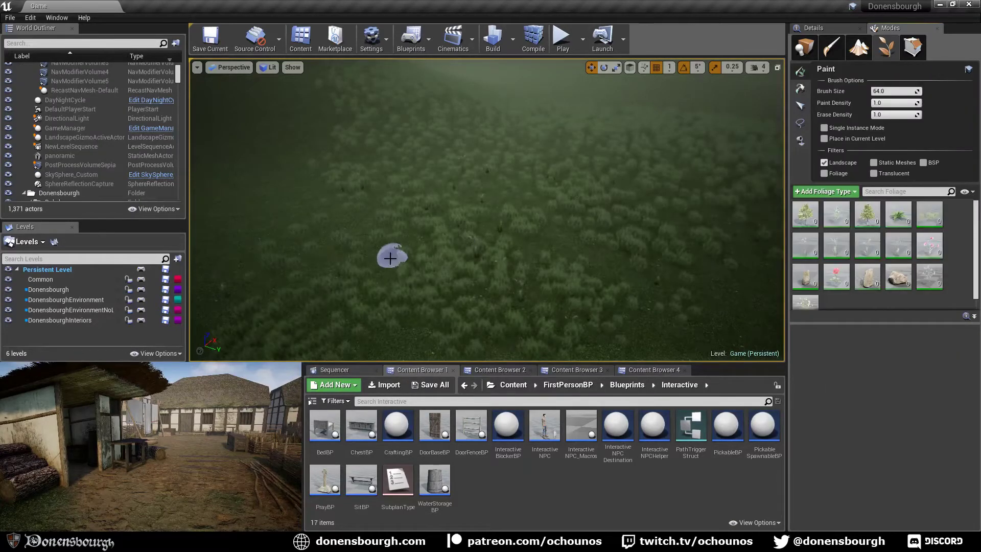
pyautogui.click(799, 124)
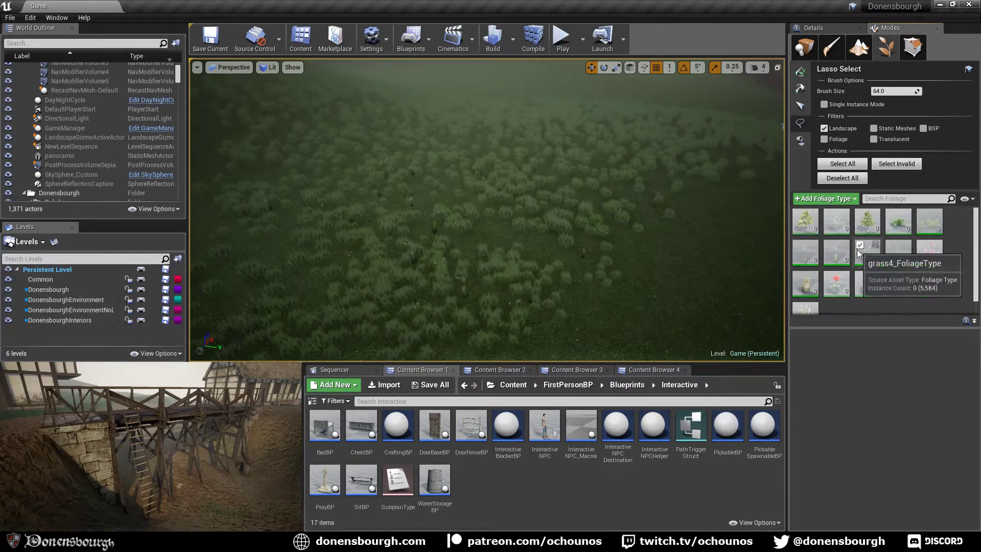
pyautogui.click(82, 311)
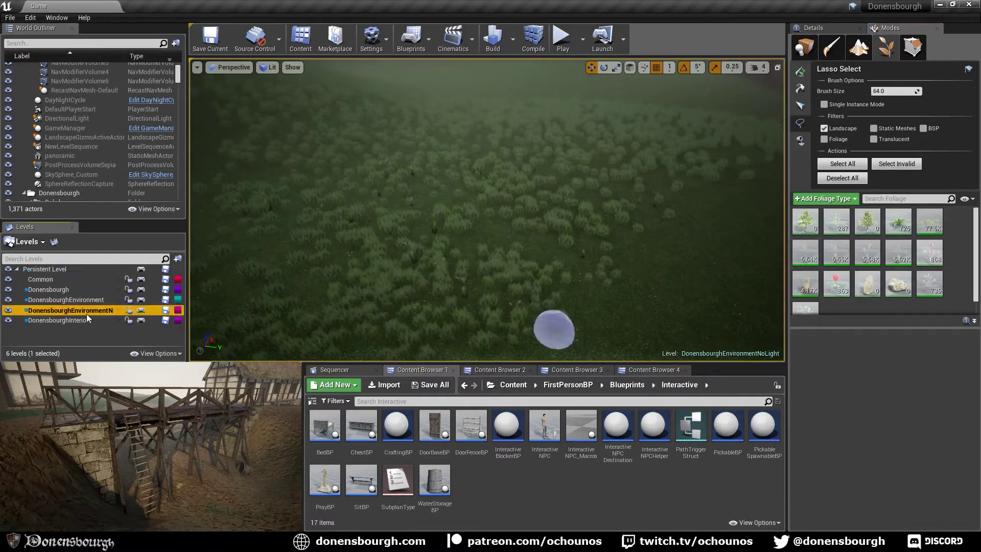
# Set the lasso brush size to 2048 and delete the foliage covered by a stroke across the grass patch
pyautogui.click(886, 91)
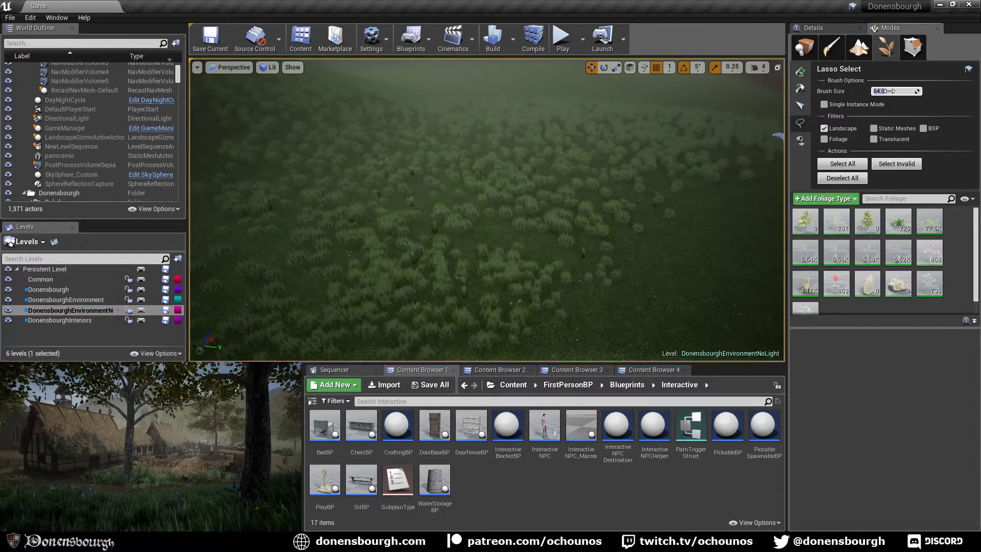
pyautogui.write('2048')
pyautogui.press('Return')
pyautogui.moveTo(499, 247)
pyautogui.mouseDown()
pyautogui.moveTo(444, 133)
pyautogui.moveTo(541, 155)
pyautogui.mouseUp()
pyautogui.moveTo(541, 154)
pyautogui.mouseDown(button='right')
pyautogui.moveTo(462, 149)
pyautogui.moveTo(476, 135)
pyautogui.moveTo(503, 210)
pyautogui.moveTo(449, 177)
pyautogui.moveTo(511, 191)
pyautogui.moveTo(536, 174)
pyautogui.mouseUp(button='right')
pyautogui.press('Delete')
pyautogui.moveTo(537, 174)
pyautogui.mouseDown()
pyautogui.moveTo(643, 166)
pyautogui.moveTo(588, 165)
pyautogui.mouseUp()
pyautogui.moveTo(587, 165); pyautogui.dragTo(634, 138, button='right')
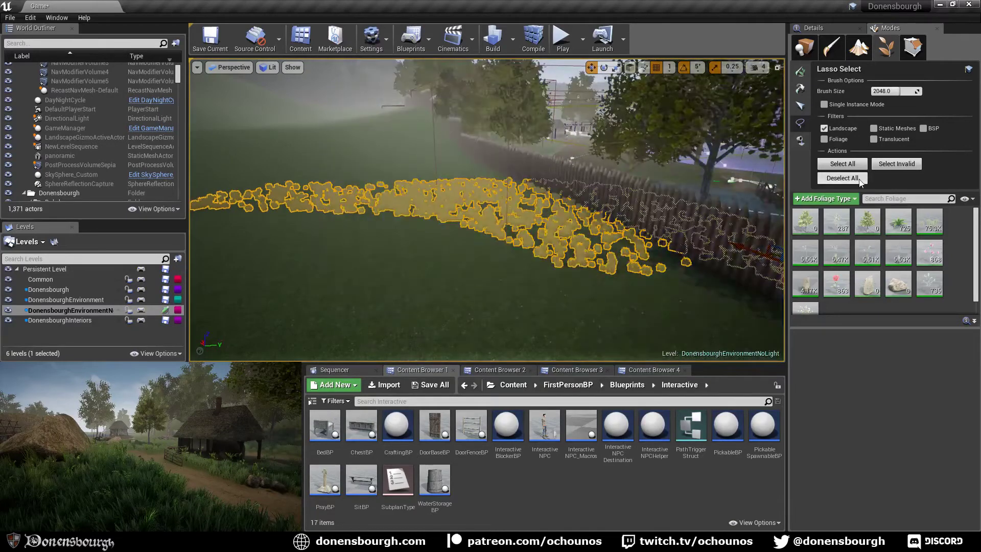
pyautogui.click(842, 178)
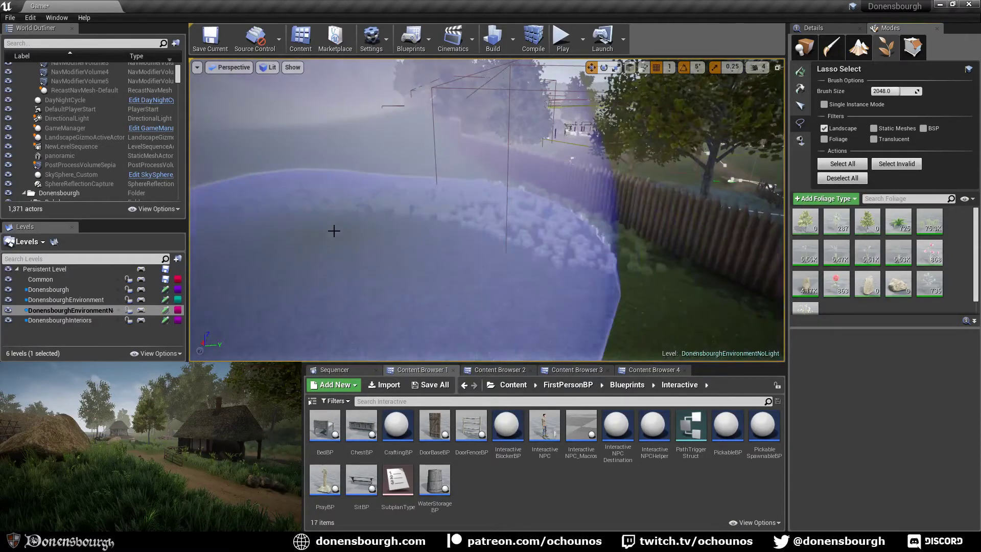
# Select and delete the grass instances on the meadow just outside the palisade
pyautogui.click(334, 233)
pyautogui.press('Delete')
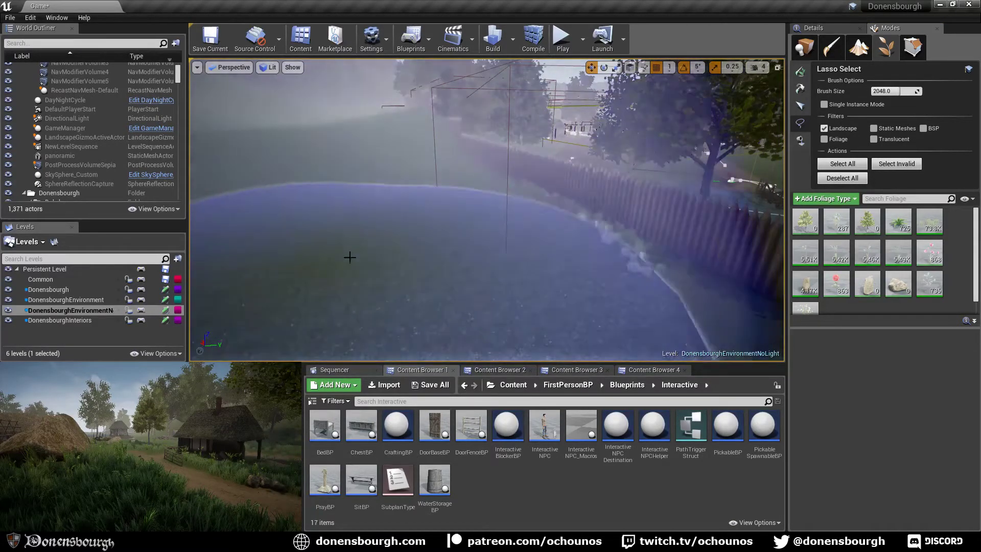
pyautogui.moveTo(349, 256); pyautogui.dragTo(343, 315, button='right')
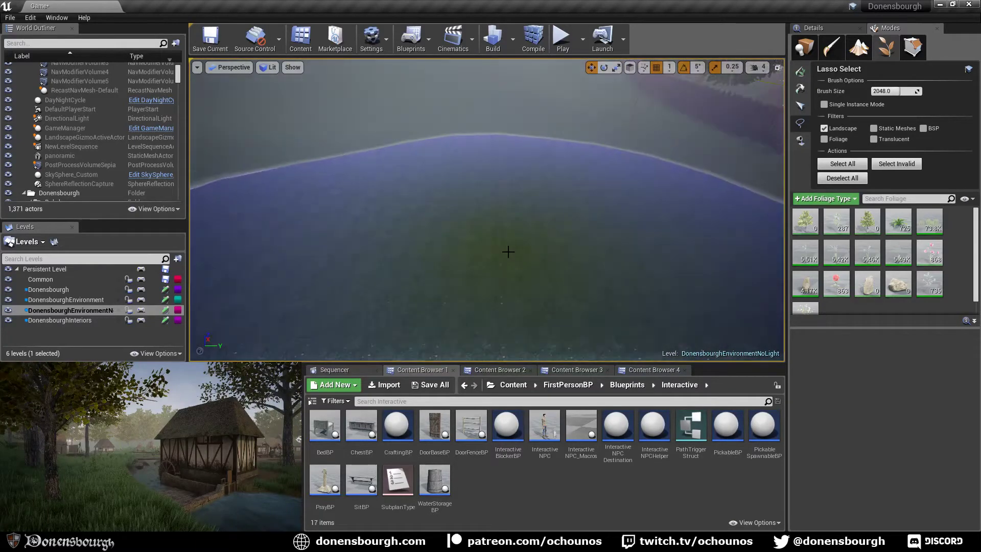
# Choose the landscape Flatten sculpting tool and set its brush size to 1024 and its tool strength to 1.0
pyautogui.click(868, 49)
pyautogui.moveTo(469, 283)
pyautogui.mouseDown(button='right')
pyautogui.moveTo(427, 263)
pyautogui.moveTo(412, 281)
pyautogui.mouseUp(button='right')
pyautogui.scroll(-10, 551, 272)
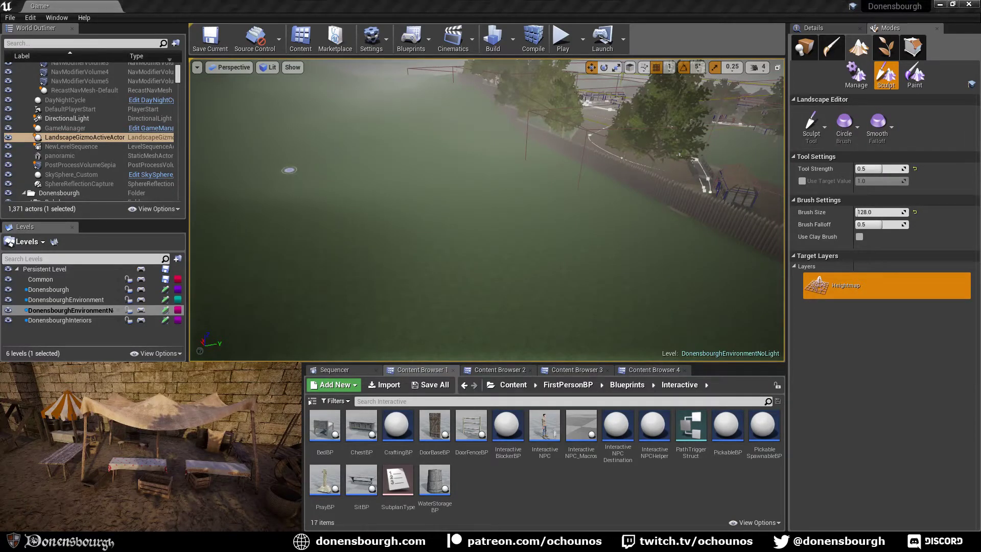
pyautogui.moveTo(450, 277); pyautogui.dragTo(458, 276, button='right')
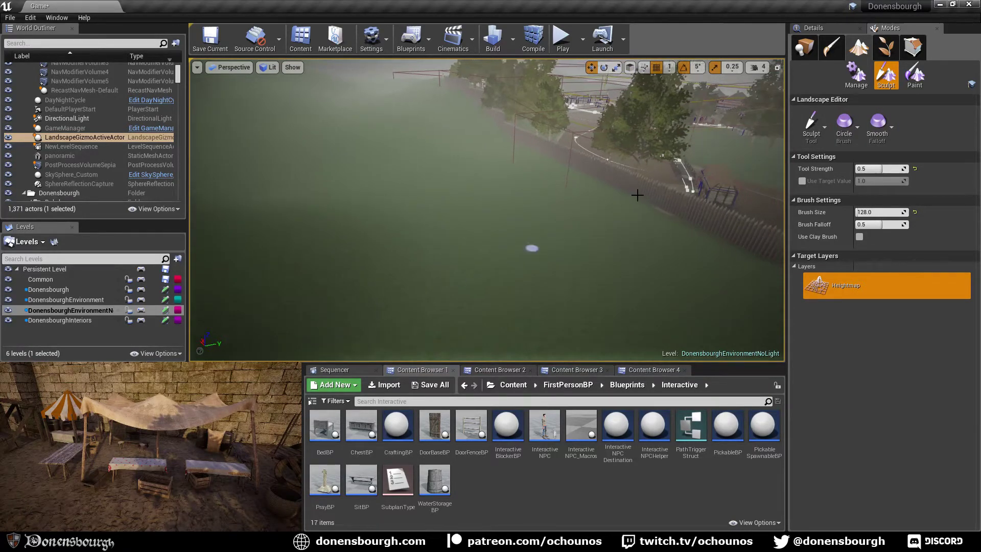
pyautogui.click(817, 134)
pyautogui.click(851, 212)
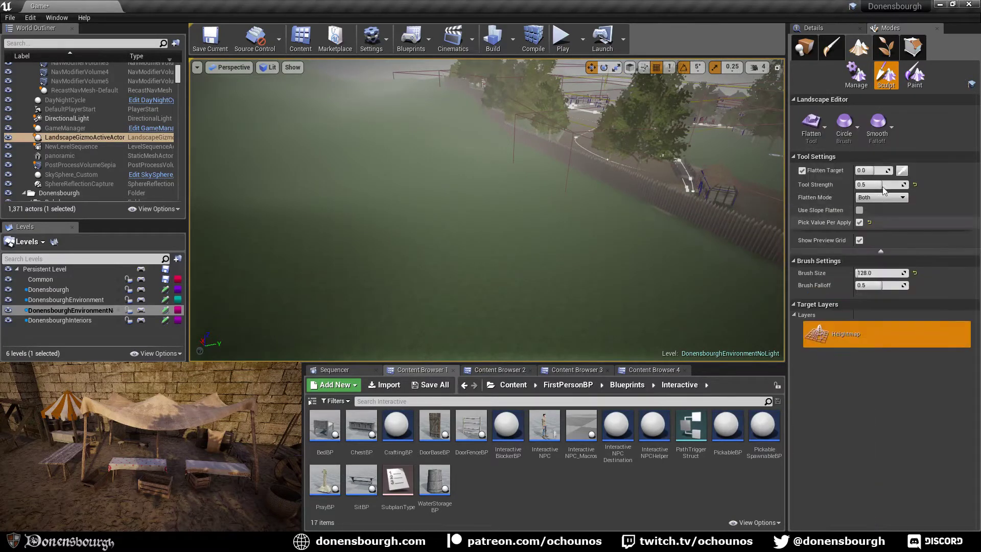
pyautogui.click(902, 171)
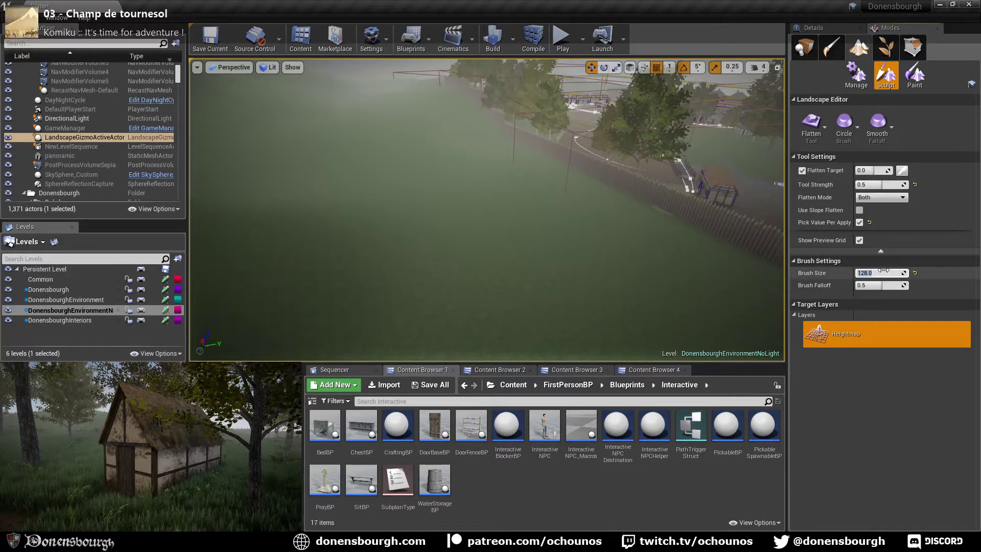
pyautogui.write('1024')
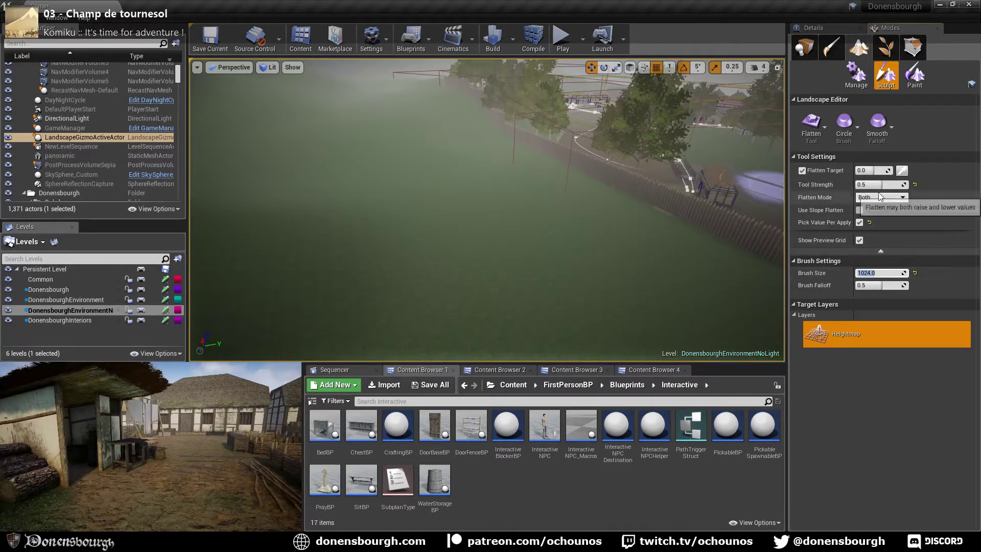
pyautogui.click(878, 184)
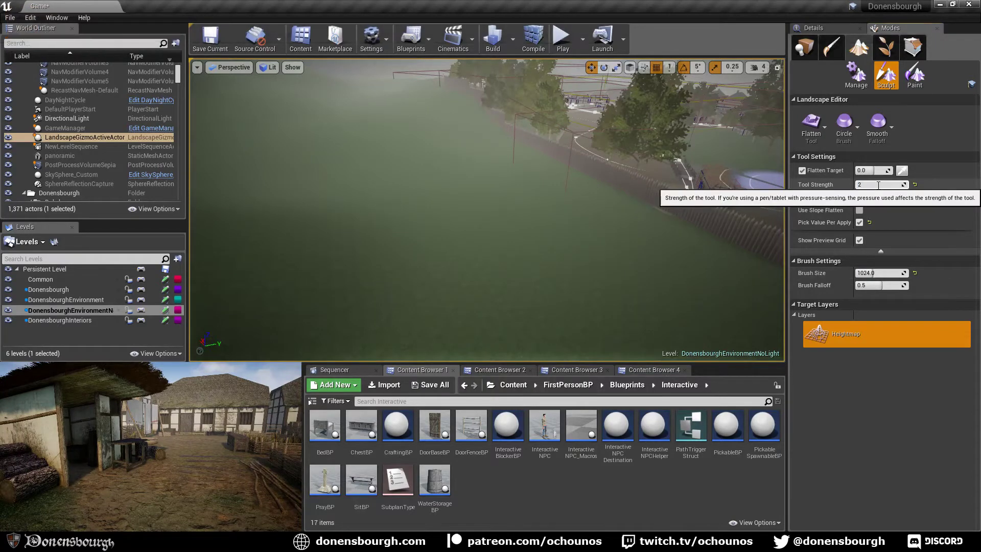
pyautogui.press('Return')
# Flatten the meadow outside the palisade, working toward the edge of the landscape by the fence corner
pyautogui.moveTo(365, 259); pyautogui.dragTo(354, 276, button='right')
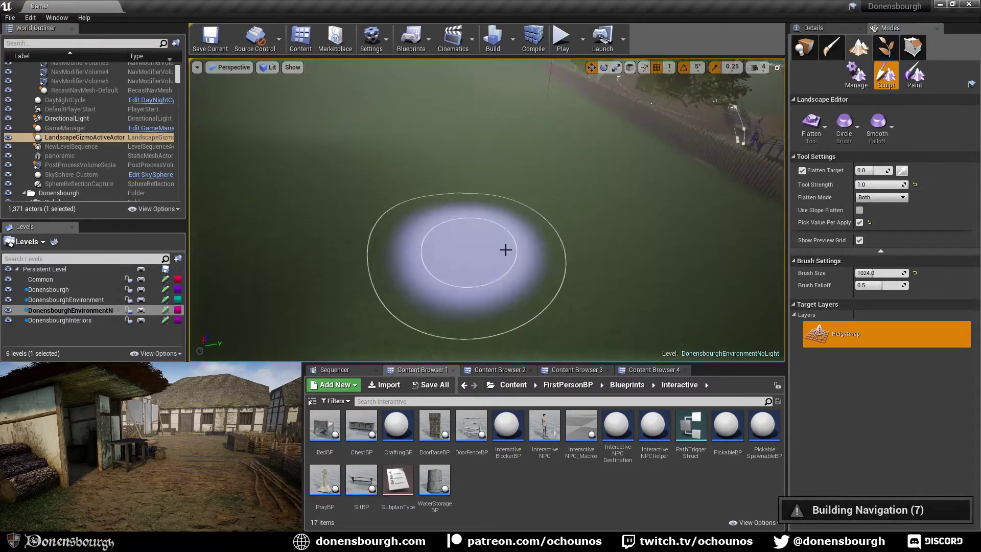
pyautogui.moveTo(517, 174)
pyautogui.mouseDown()
pyautogui.moveTo(364, 232)
pyautogui.moveTo(502, 284)
pyautogui.moveTo(363, 175)
pyautogui.moveTo(315, 264)
pyautogui.moveTo(348, 252)
pyautogui.moveTo(416, 267)
pyautogui.mouseUp()
pyautogui.moveTo(416, 267); pyautogui.dragTo(367, 231, button='right')
pyautogui.moveTo(367, 231)
pyautogui.mouseDown()
pyautogui.moveTo(326, 169)
pyautogui.moveTo(424, 310)
pyautogui.moveTo(405, 312)
pyautogui.mouseUp()
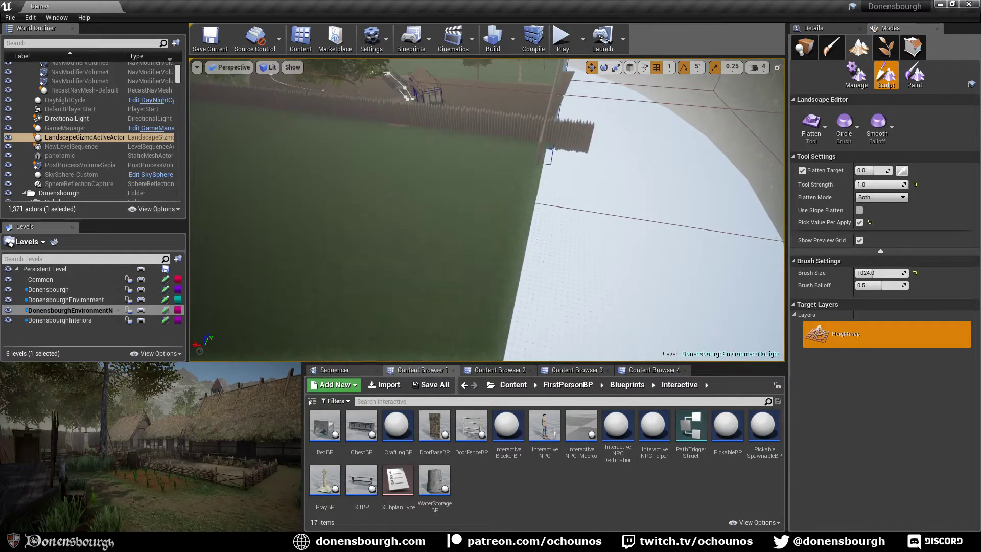
pyautogui.moveTo(405, 311); pyautogui.dragTo(317, 301, button='right')
pyautogui.moveTo(455, 246)
pyautogui.mouseDown()
pyautogui.moveTo(501, 250)
pyautogui.moveTo(460, 151)
pyautogui.moveTo(296, 186)
pyautogui.mouseUp()
pyautogui.moveTo(527, 261); pyautogui.dragTo(527, 262, button='right')
pyautogui.moveTo(527, 262)
pyautogui.mouseDown()
pyautogui.moveTo(421, 265)
pyautogui.moveTo(486, 166)
pyautogui.moveTo(537, 173)
pyautogui.moveTo(538, 162)
pyautogui.moveTo(352, 212)
pyautogui.moveTo(350, 144)
pyautogui.moveTo(332, 184)
pyautogui.moveTo(506, 136)
pyautogui.moveTo(562, 160)
pyautogui.moveTo(405, 199)
pyautogui.moveTo(313, 176)
pyautogui.moveTo(302, 262)
pyautogui.moveTo(352, 250)
pyautogui.mouseUp()
pyautogui.moveTo(353, 250); pyautogui.dragTo(490, 249, button='right')
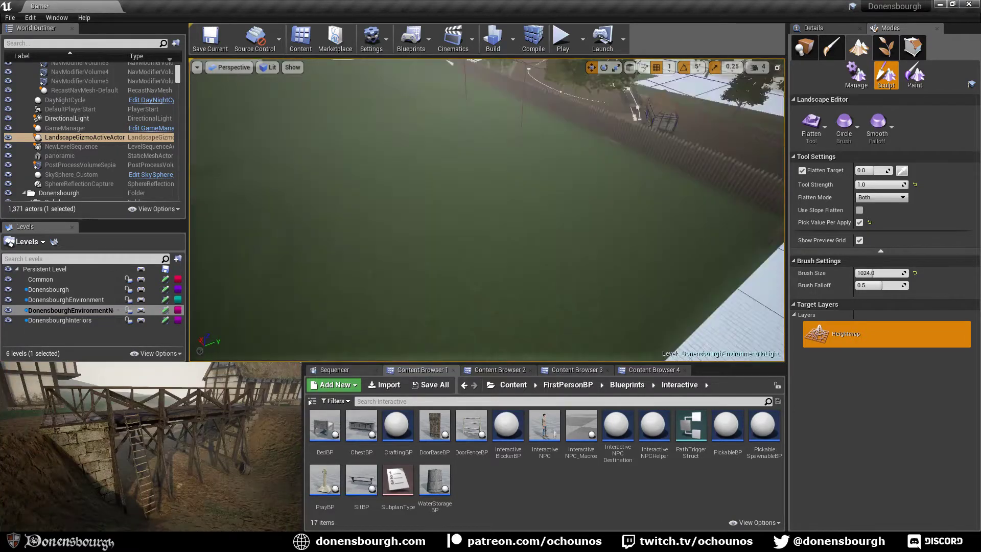
# Extend the flattened ground across the rest of the meadow toward the hill away from the palisade
pyautogui.moveTo(352, 250)
pyautogui.mouseDown()
pyautogui.moveTo(315, 210)
pyautogui.moveTo(512, 320)
pyautogui.moveTo(322, 335)
pyautogui.mouseUp()
pyautogui.moveTo(399, 168); pyautogui.dragTo(393, 255, button='right')
pyautogui.moveTo(399, 168)
pyautogui.mouseDown()
pyautogui.moveTo(635, 245)
pyautogui.moveTo(580, 221)
pyautogui.mouseUp()
pyautogui.moveTo(580, 221); pyautogui.dragTo(572, 164, button='right')
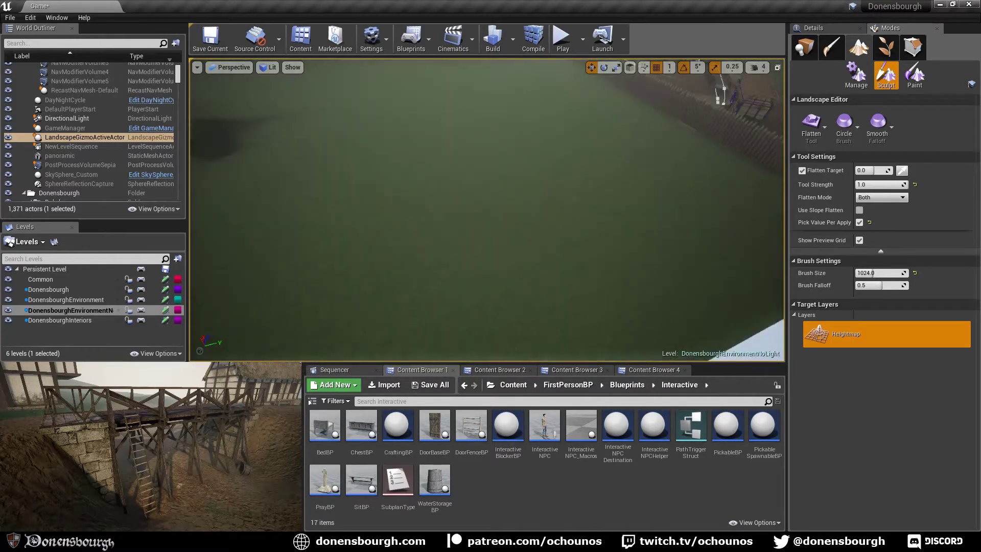
pyautogui.moveTo(567, 209)
pyautogui.mouseDown()
pyautogui.moveTo(537, 193)
pyautogui.moveTo(415, 219)
pyautogui.moveTo(696, 243)
pyautogui.moveTo(574, 169)
pyautogui.moveTo(309, 261)
pyautogui.moveTo(414, 276)
pyautogui.mouseUp()
pyautogui.moveTo(414, 276); pyautogui.dragTo(580, 206, button='right')
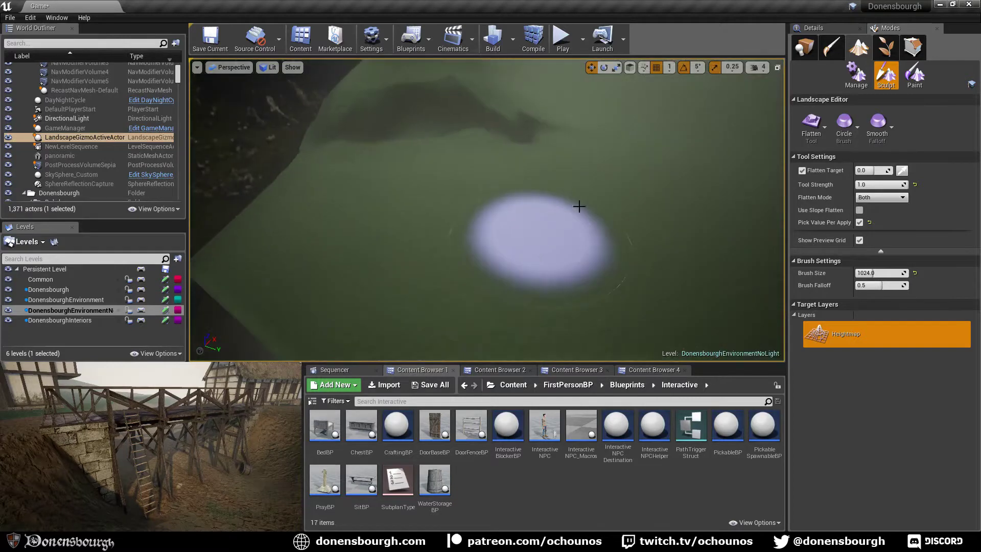
pyautogui.moveTo(543, 145)
pyautogui.mouseDown()
pyautogui.moveTo(556, 148)
pyautogui.moveTo(497, 228)
pyautogui.moveTo(458, 160)
pyautogui.moveTo(509, 139)
pyautogui.moveTo(543, 213)
pyautogui.moveTo(519, 123)
pyautogui.moveTo(502, 131)
pyautogui.moveTo(461, 123)
pyautogui.moveTo(437, 209)
pyautogui.moveTo(421, 215)
pyautogui.moveTo(528, 182)
pyautogui.moveTo(385, 158)
pyautogui.moveTo(385, 269)
pyautogui.moveTo(413, 249)
pyautogui.moveTo(524, 234)
pyautogui.moveTo(464, 236)
pyautogui.moveTo(505, 247)
pyautogui.mouseUp()
pyautogui.moveTo(505, 247); pyautogui.dragTo(460, 245, button='right')
pyautogui.moveTo(409, 225)
pyautogui.mouseDown(button='right')
pyautogui.moveTo(511, 205)
pyautogui.moveTo(603, 163)
pyautogui.moveTo(551, 215)
pyautogui.moveTo(479, 234)
pyautogui.mouseUp(button='right')
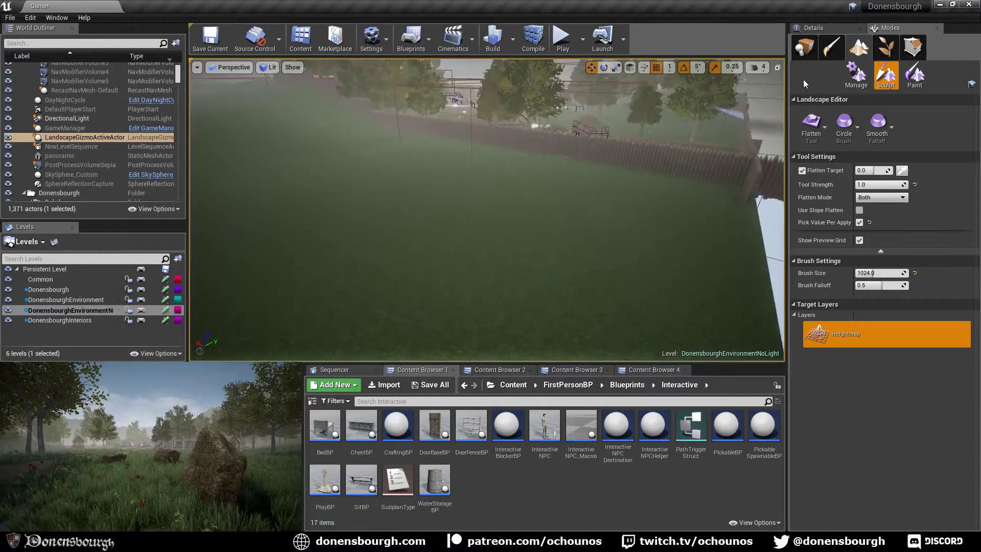
# Leave landscape sculpting for Place mode and playtest the flattened meadow, walking around toward the hill, then end the session
pyautogui.click(801, 49)
pyautogui.moveTo(578, 304); pyautogui.dragTo(582, 265, button='right')
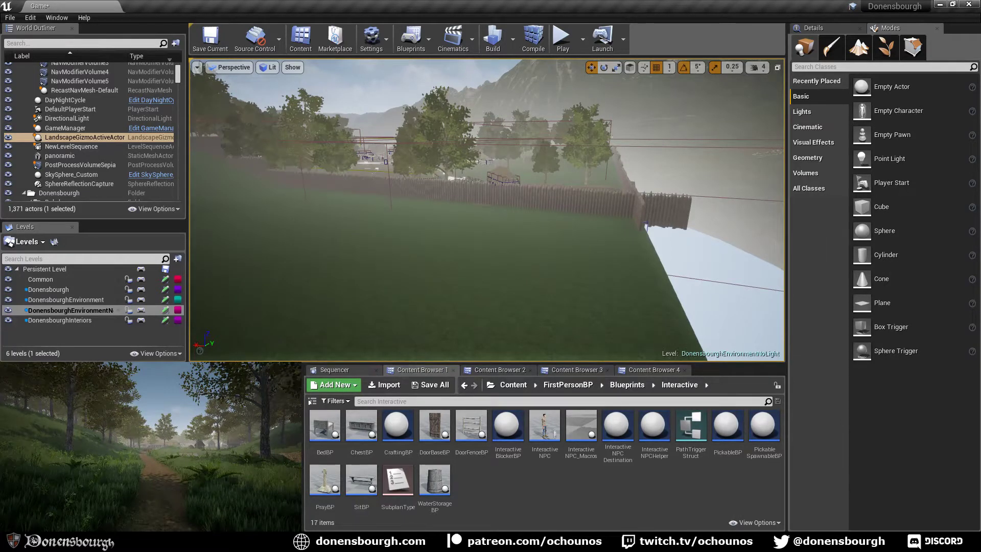
pyautogui.moveTo(488, 209); pyautogui.dragTo(443, 222, button='right')
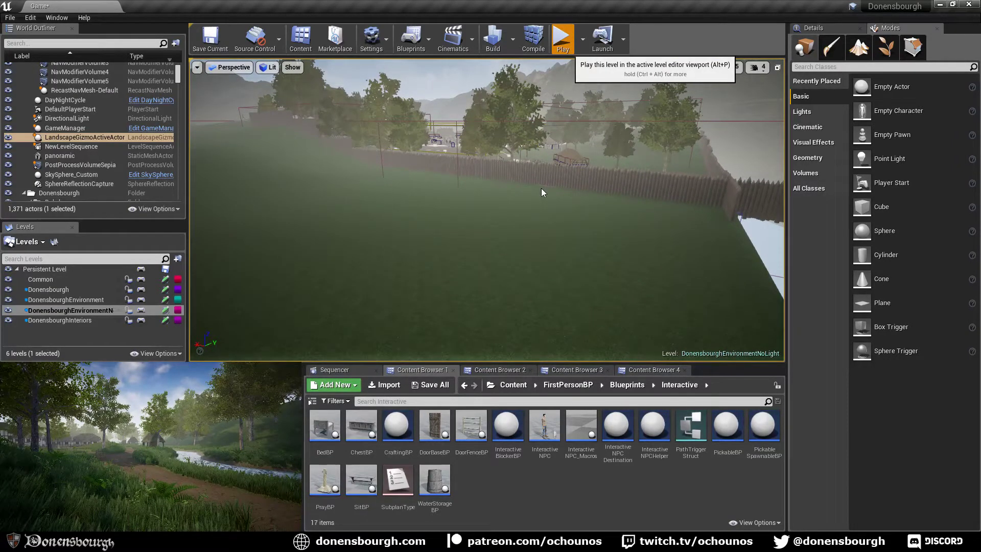
pyautogui.hotkey('alt', 'p')
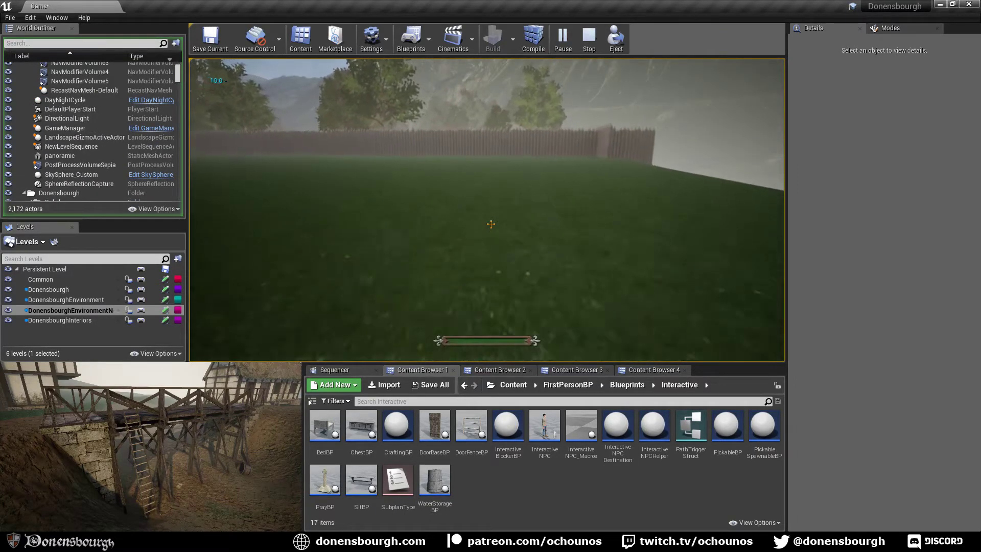
pyautogui.press('w')
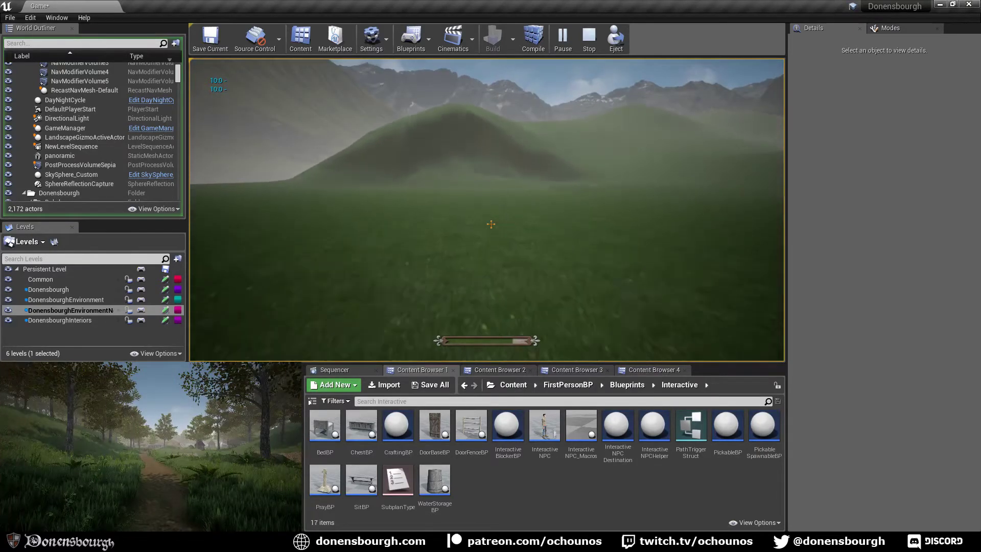
pyautogui.press('w')
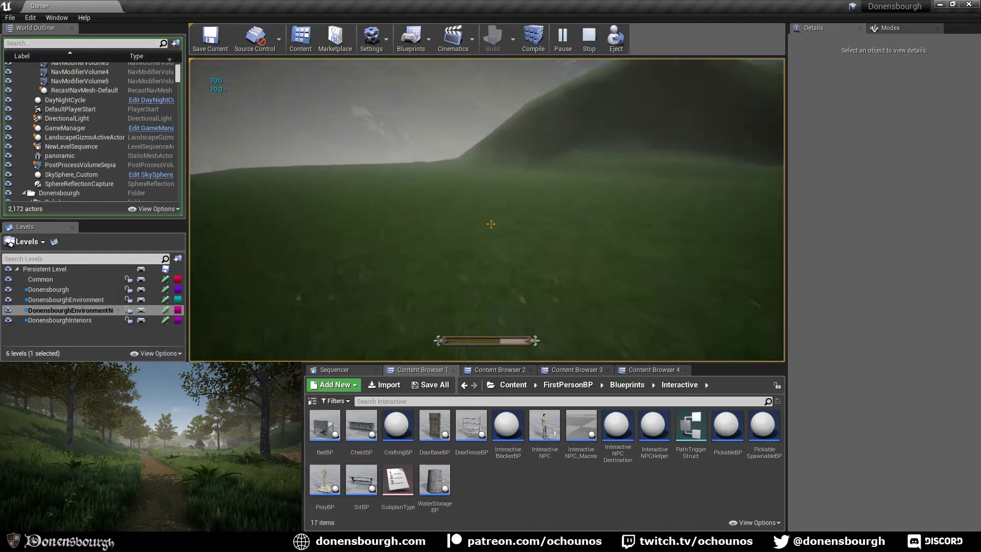
pyautogui.press('w')
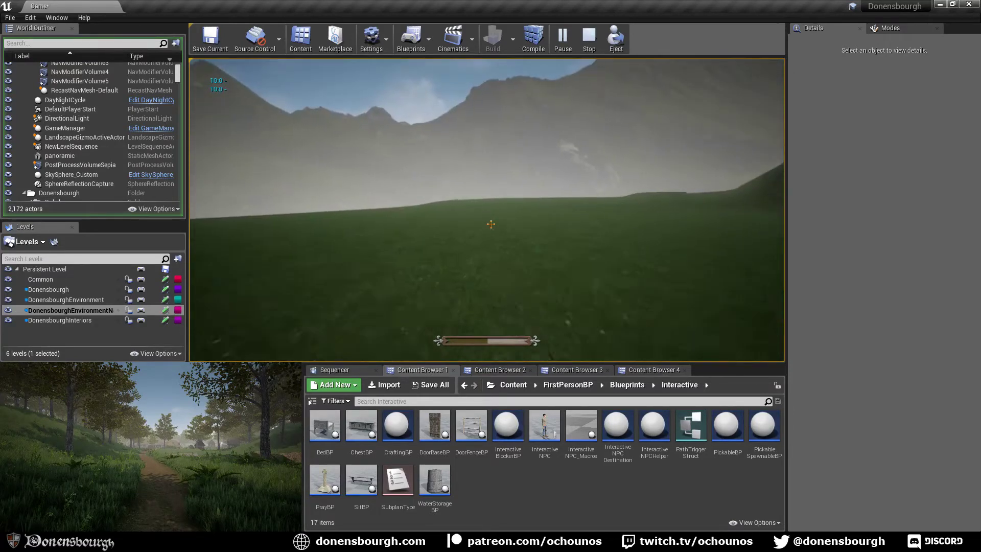
pyautogui.press('w')
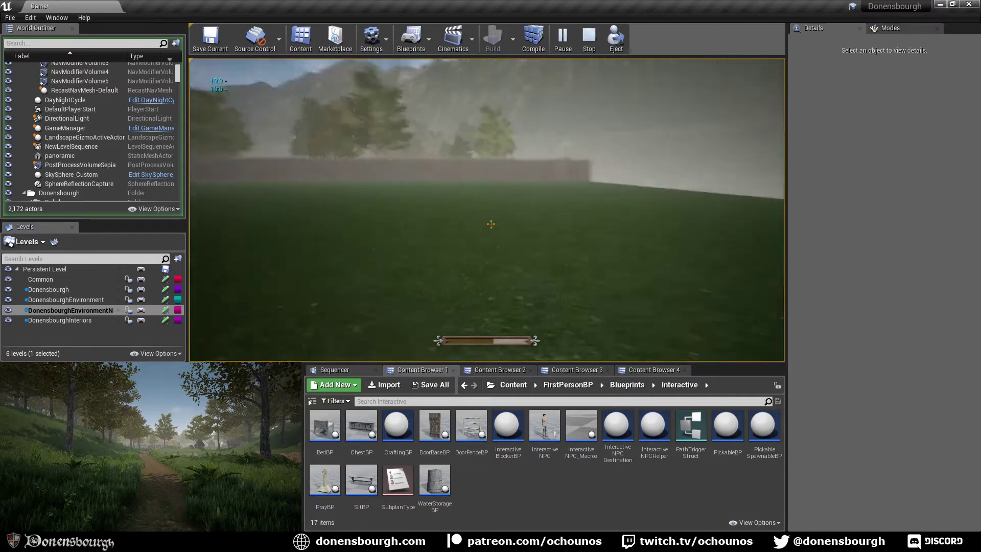
pyautogui.press('Escape')
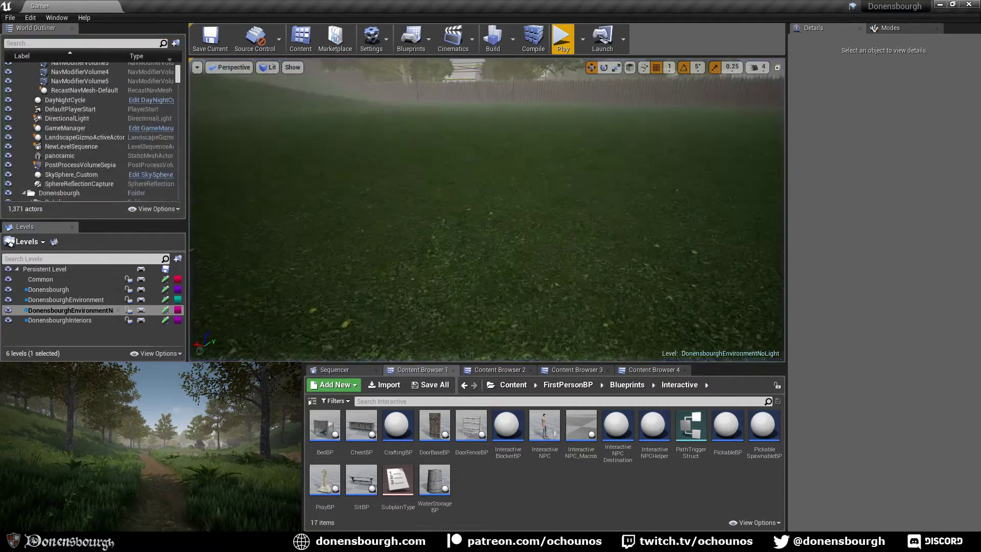
# Frame the flattened meadow beside the palisade and open the Environment folder under FirstPersonBP/Blueprints
pyautogui.press('e')
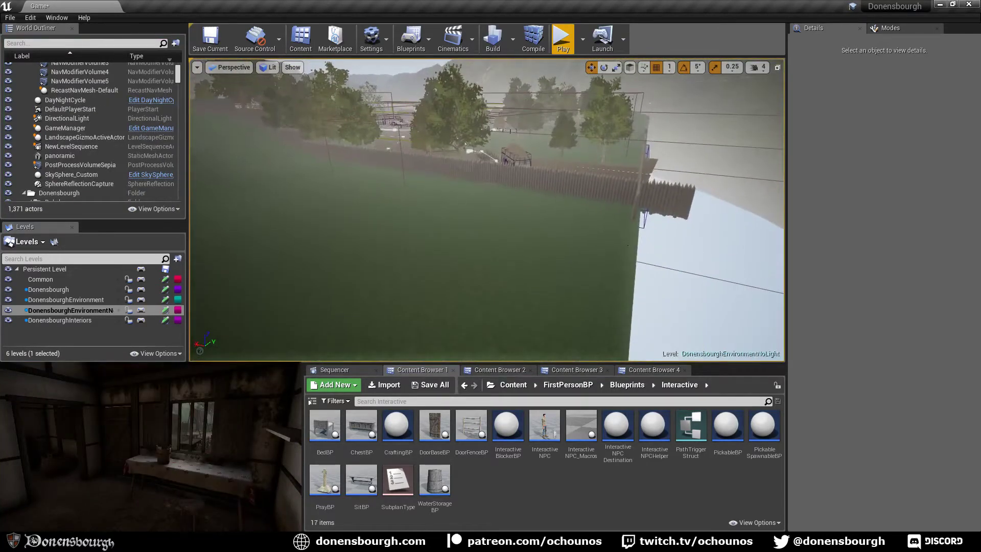
pyautogui.moveTo(628, 245); pyautogui.dragTo(577, 278, button='right')
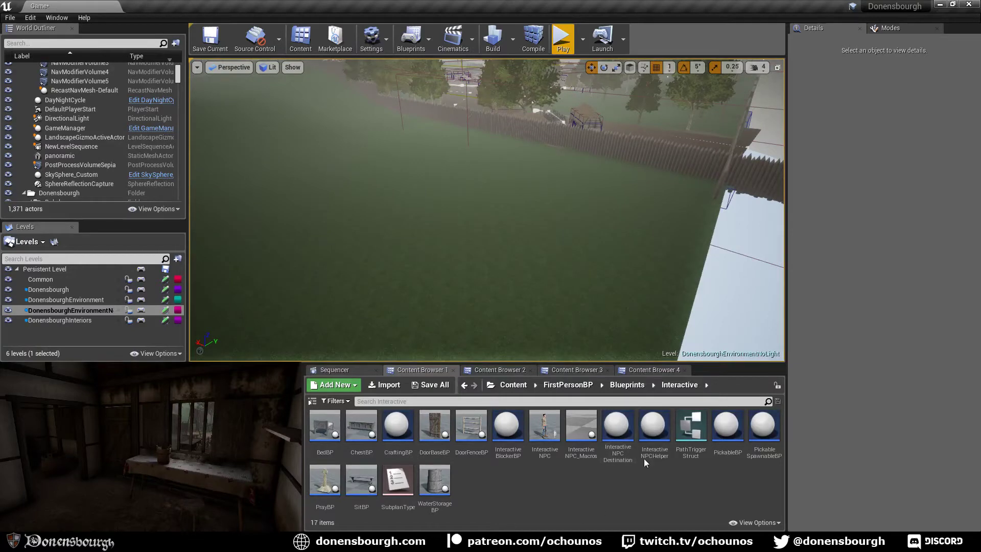
pyautogui.click(626, 388)
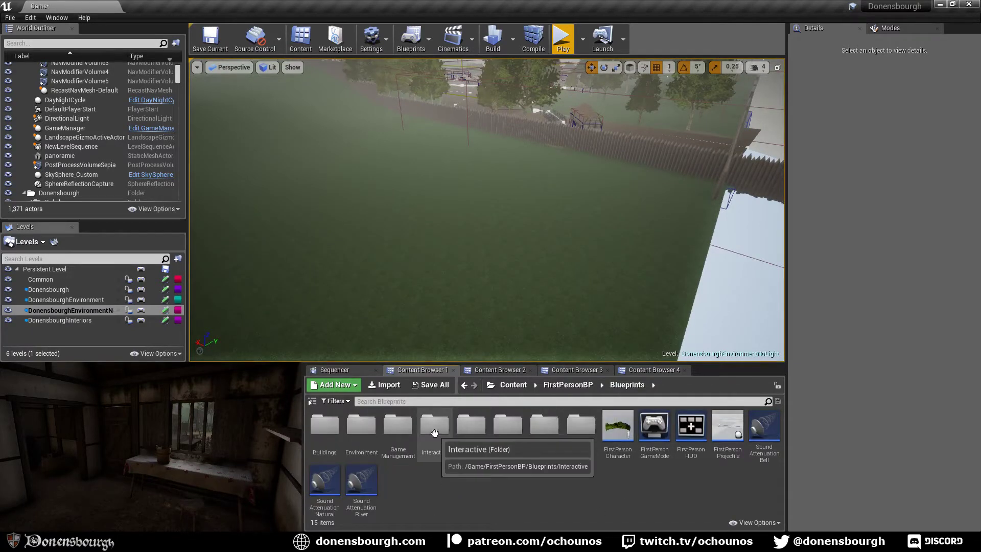
pyautogui.doubleClick(362, 425)
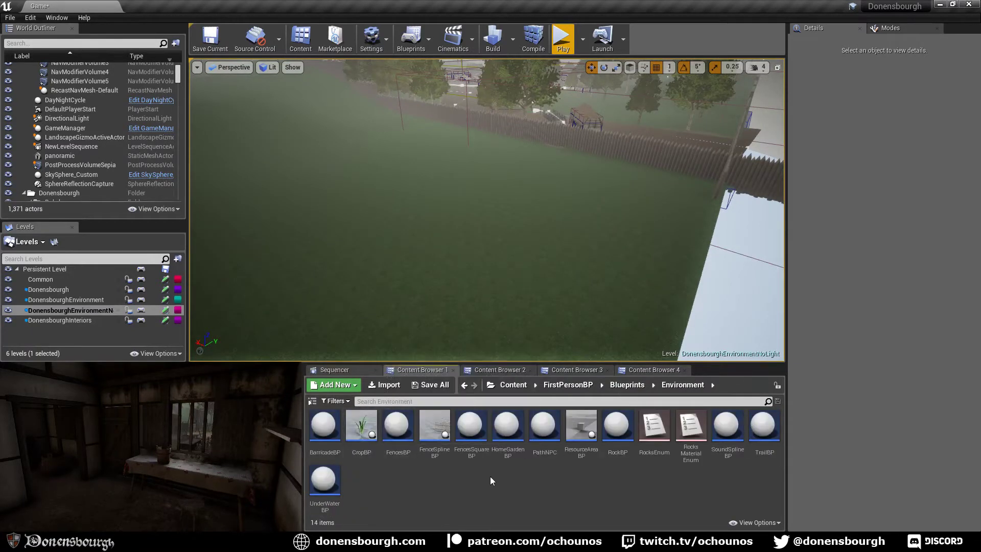
# Place a FenceSplineBP on the flattened meadow beside the palisade and frame its plank fence
pyautogui.moveTo(427, 424); pyautogui.dragTo(600, 206)
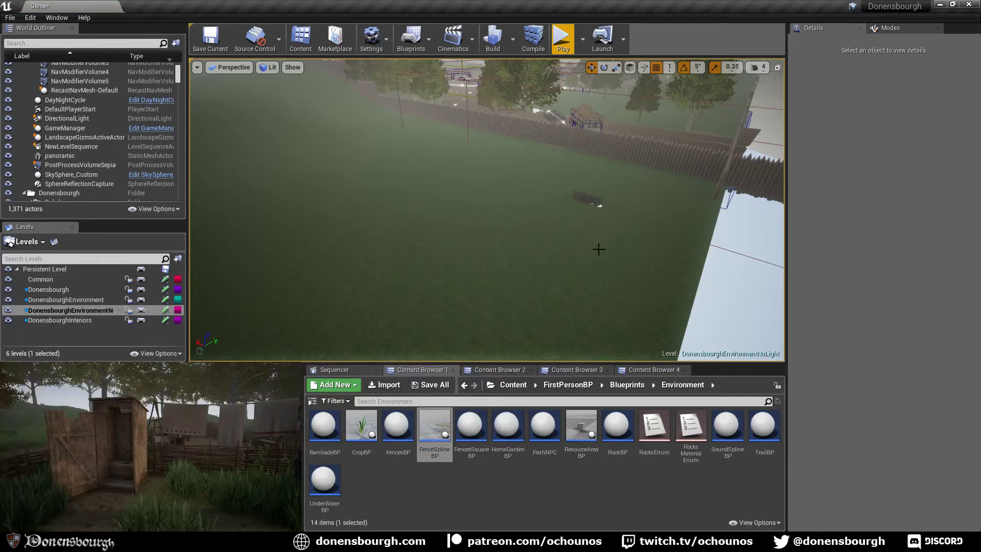
pyautogui.moveTo(569, 254)
pyautogui.mouseDown(button='right')
pyautogui.moveTo(602, 275)
pyautogui.moveTo(570, 255)
pyautogui.moveTo(575, 314)
pyautogui.moveTo(568, 249)
pyautogui.moveTo(552, 253)
pyautogui.moveTo(566, 258)
pyautogui.mouseUp(button='right')
pyautogui.press('w')
pyautogui.press('w')
pyautogui.press('d')
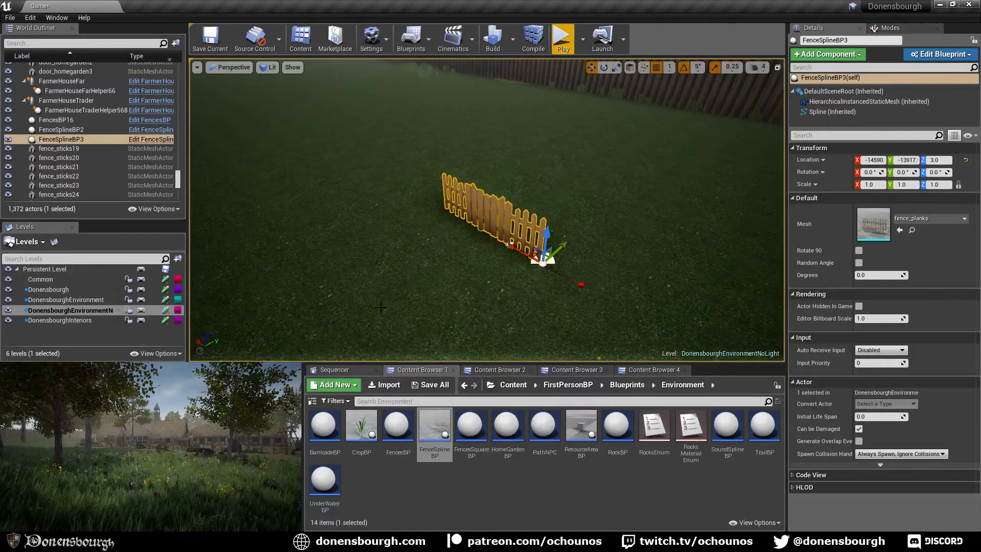
pyautogui.moveTo(380, 307); pyautogui.dragTo(377, 325, button='right')
pyautogui.press('s')
pyautogui.moveTo(391, 267); pyautogui.dragTo(392, 266, button='right')
pyautogui.press('d')
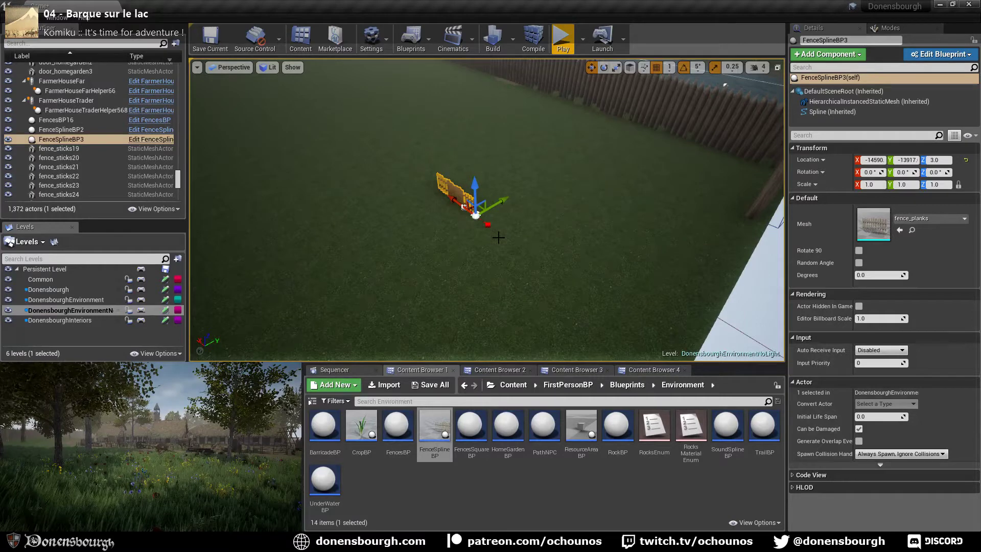
pyautogui.moveTo(498, 237); pyautogui.dragTo(497, 230, button='right')
pyautogui.moveTo(363, 264); pyautogui.dragTo(345, 271, button='right')
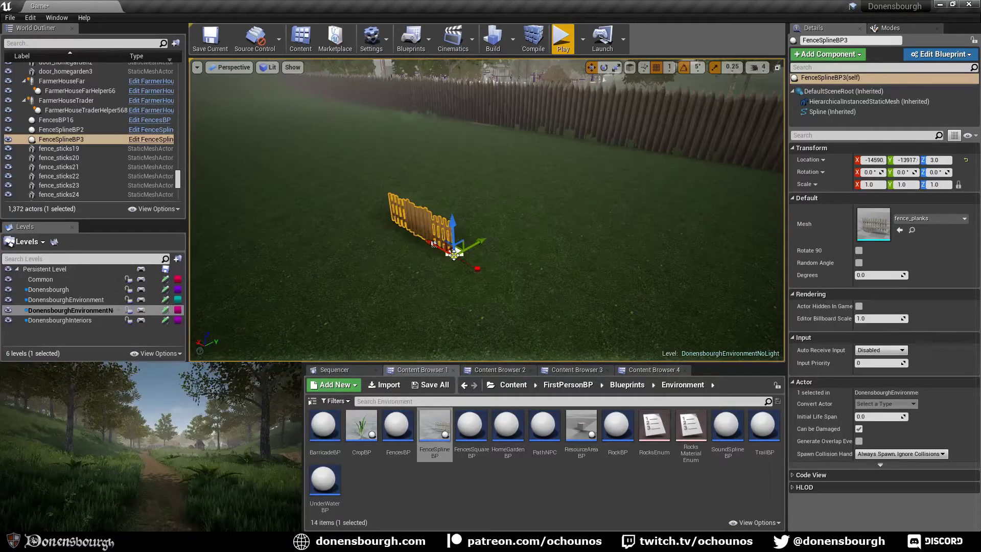
# Move the fence's middle and end spline points away from its start to line up two plank panels
pyautogui.moveTo(432, 244); pyautogui.dragTo(385, 226)
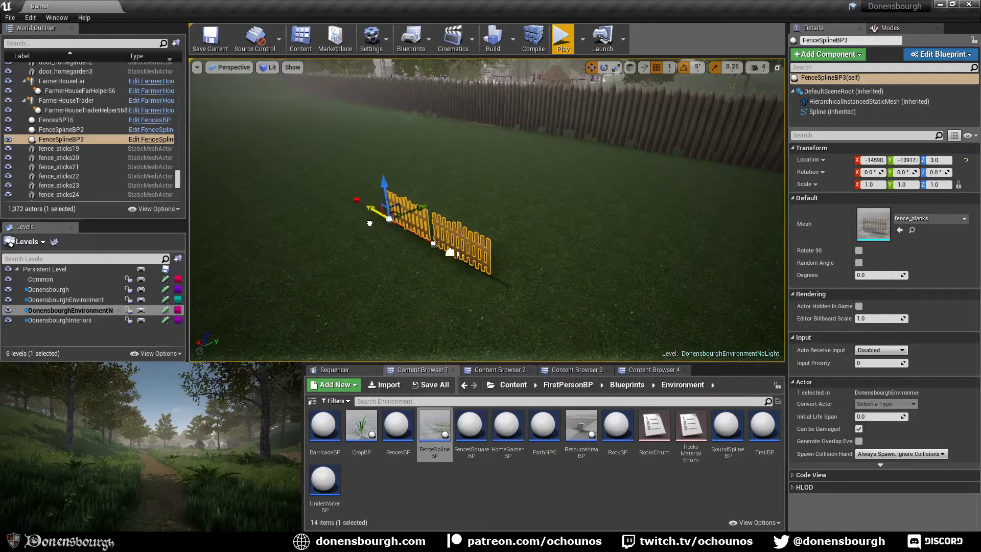
pyautogui.moveTo(405, 240); pyautogui.dragTo(417, 255, button='right')
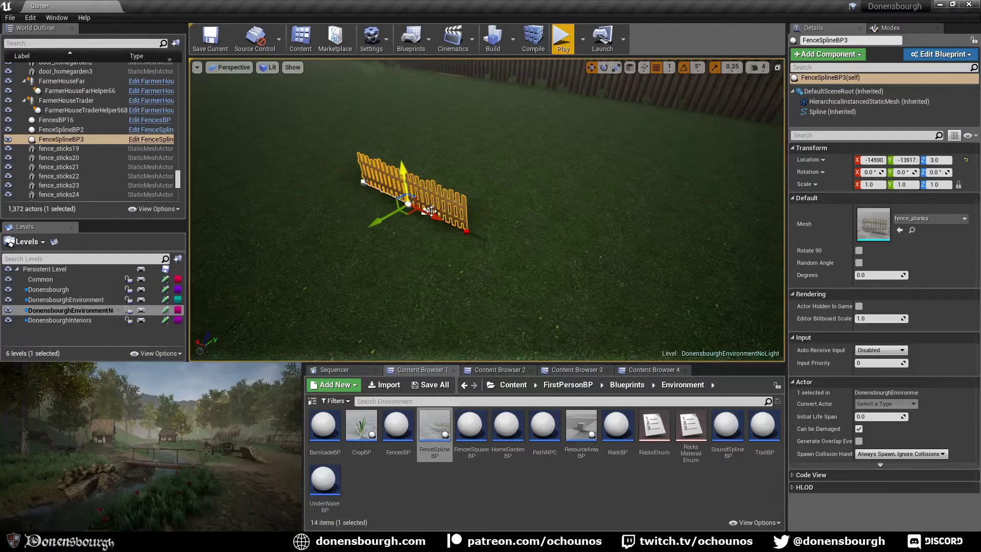
pyautogui.moveTo(431, 211); pyautogui.dragTo(399, 200)
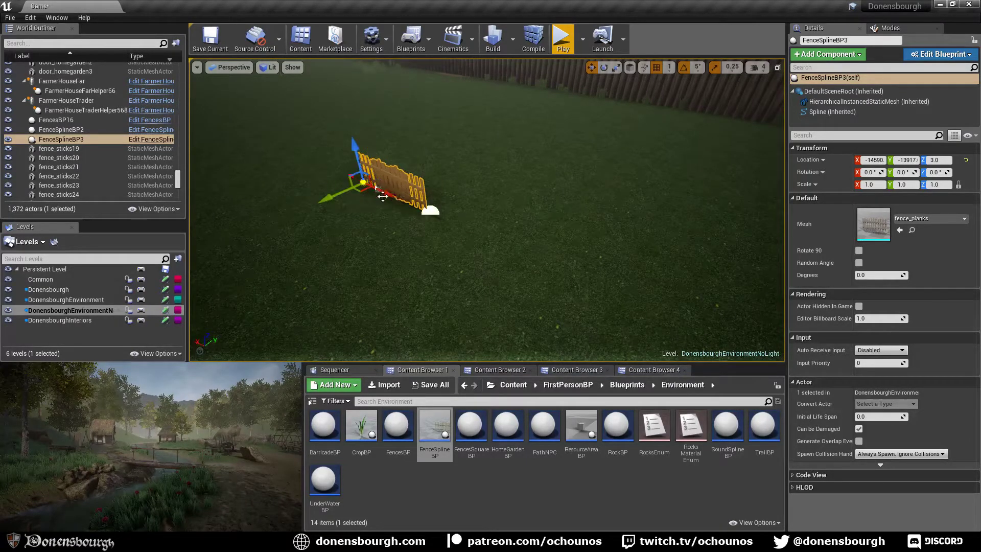
pyautogui.moveTo(392, 195); pyautogui.dragTo(355, 188)
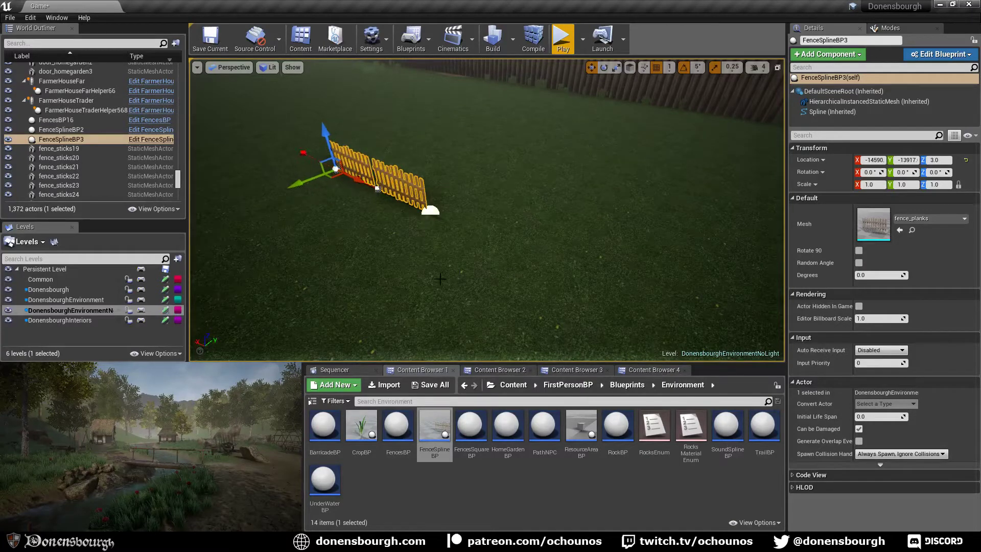
pyautogui.moveTo(440, 279); pyautogui.dragTo(415, 240, button='right')
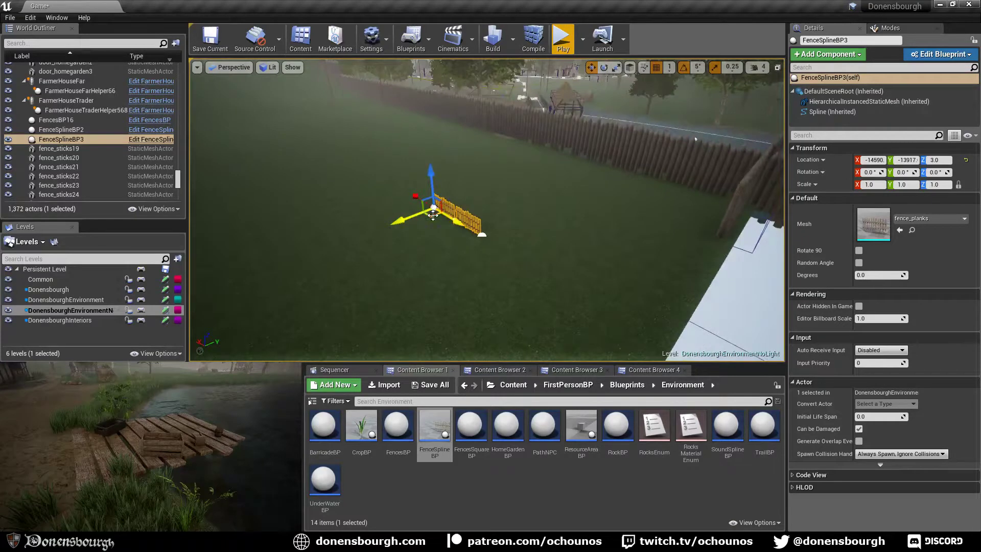
pyautogui.moveTo(360, 202); pyautogui.dragTo(366, 204)
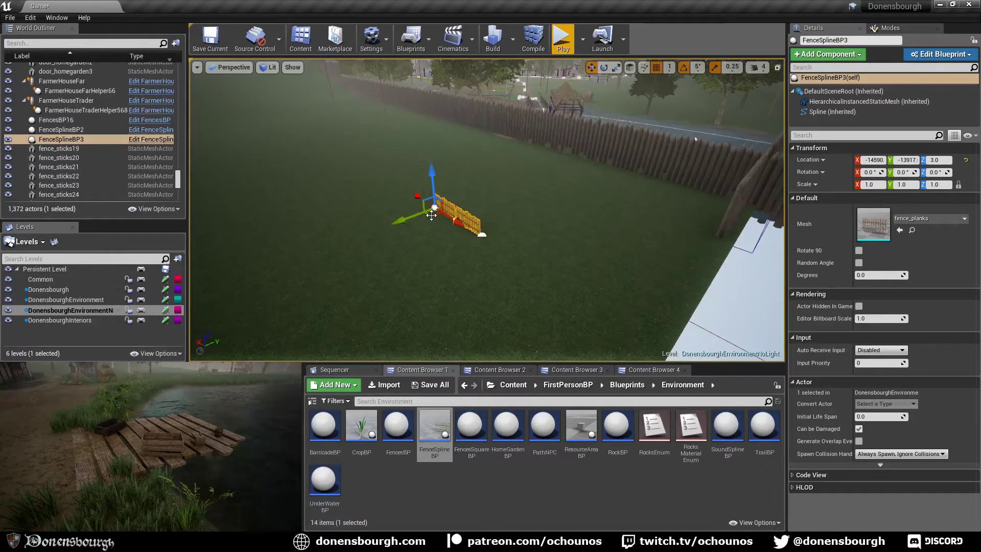
# Duplicate the fence's end spline point and pull the copy farther out along the fence line
pyautogui.scroll(2, 432, 215)
pyautogui.rightClick(422, 207)
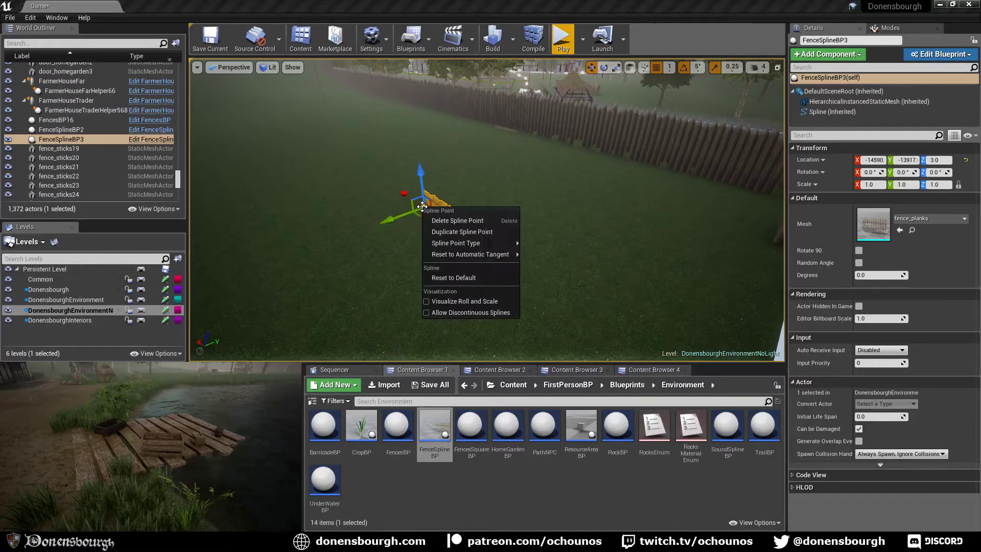
pyautogui.click(461, 231)
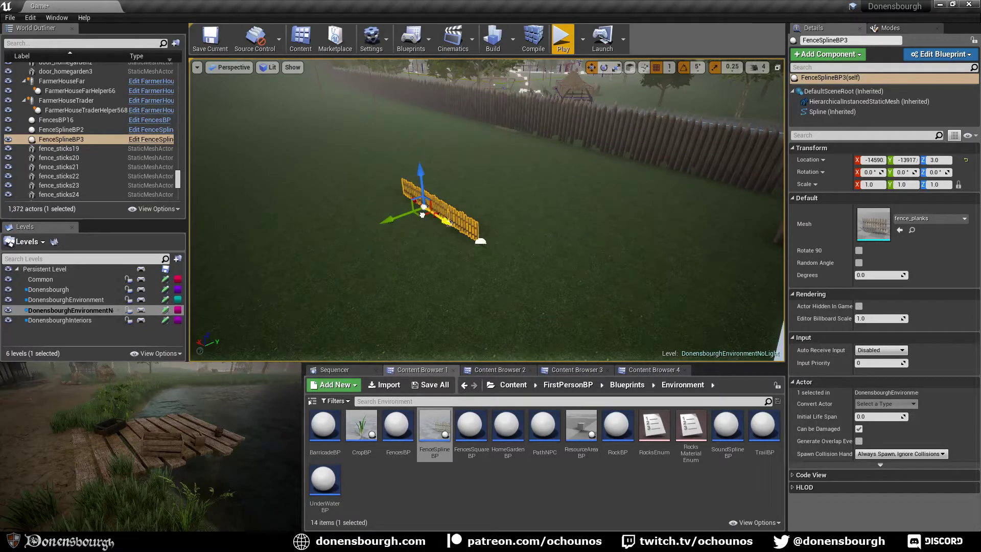
pyautogui.moveTo(427, 225); pyautogui.dragTo(345, 184)
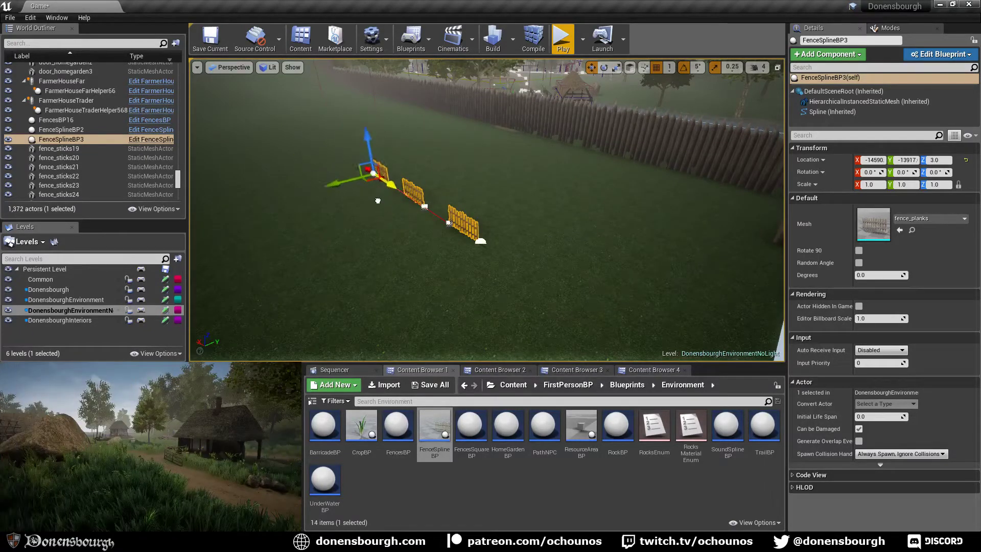
# Rearrange the fence's spline points, setting one far out and bringing another back near the first panel
pyautogui.moveTo(371, 184); pyautogui.dragTo(443, 211)
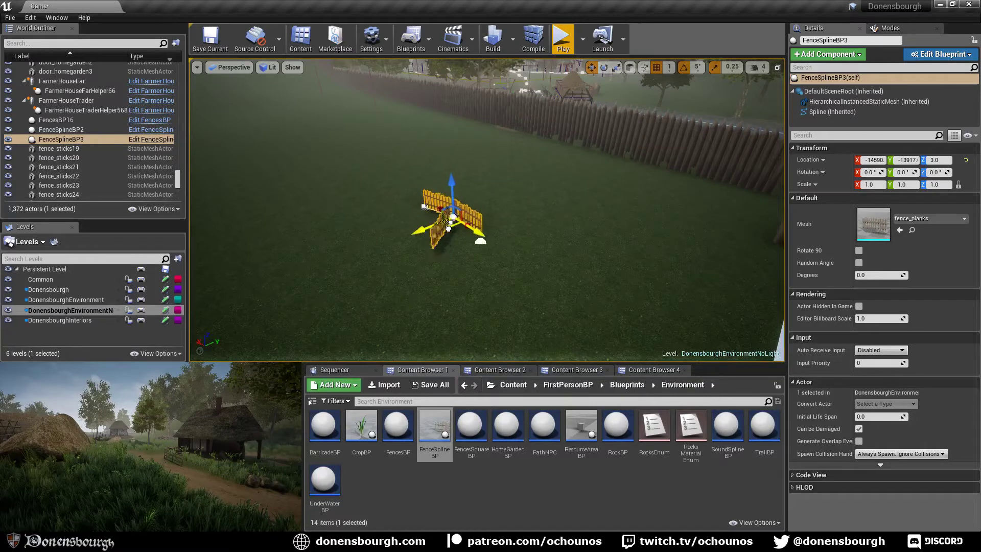
pyautogui.moveTo(427, 218); pyautogui.dragTo(377, 195)
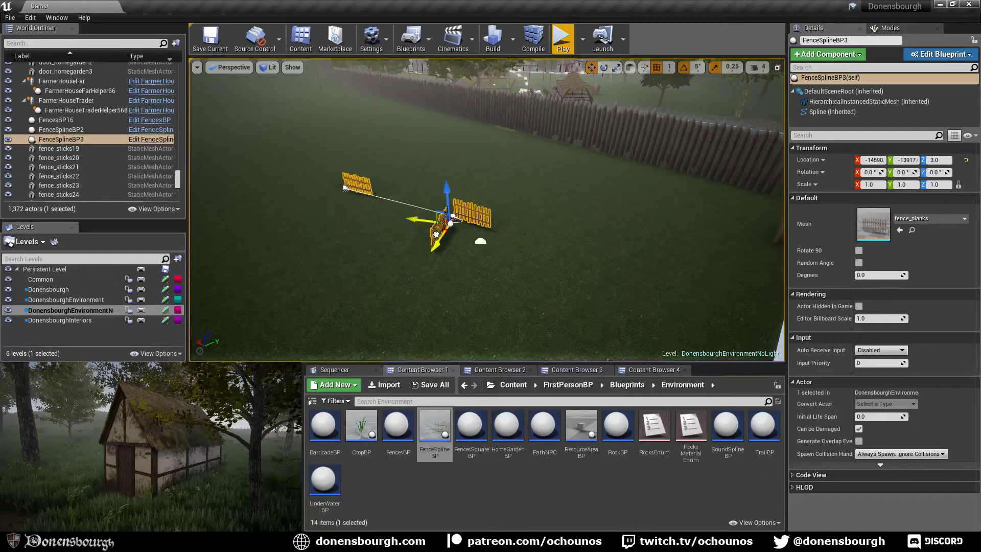
pyautogui.moveTo(470, 251); pyautogui.dragTo(489, 257)
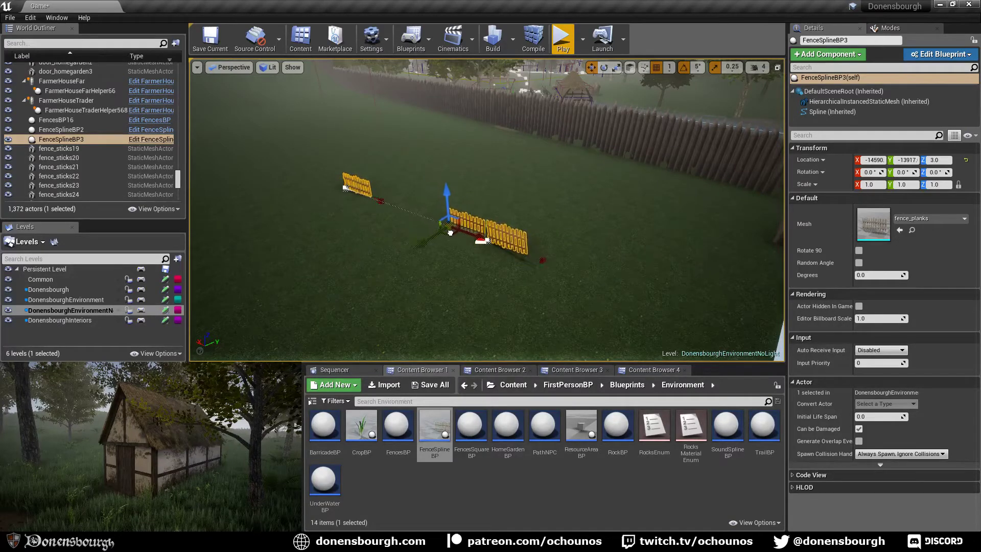
pyautogui.moveTo(450, 232); pyautogui.dragTo(452, 233)
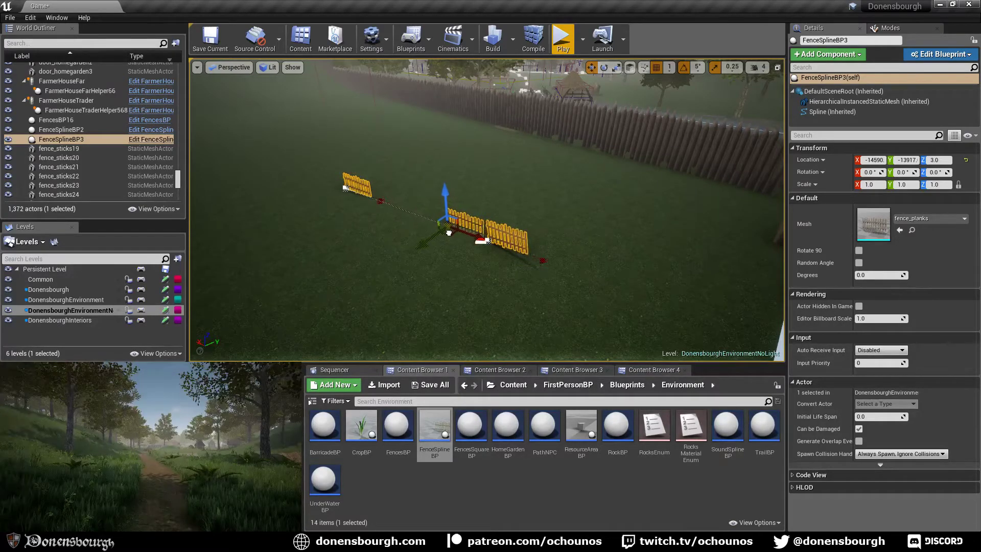
# Undo the last spline point move and align the middle point so the two near panels meet in a straight line
pyautogui.moveTo(402, 267); pyautogui.dragTo(418, 293, button='right')
pyautogui.hotkey('ctrl', 'z')
pyautogui.scroll(3, 405, 269)
pyautogui.scroll(2, 405, 268)
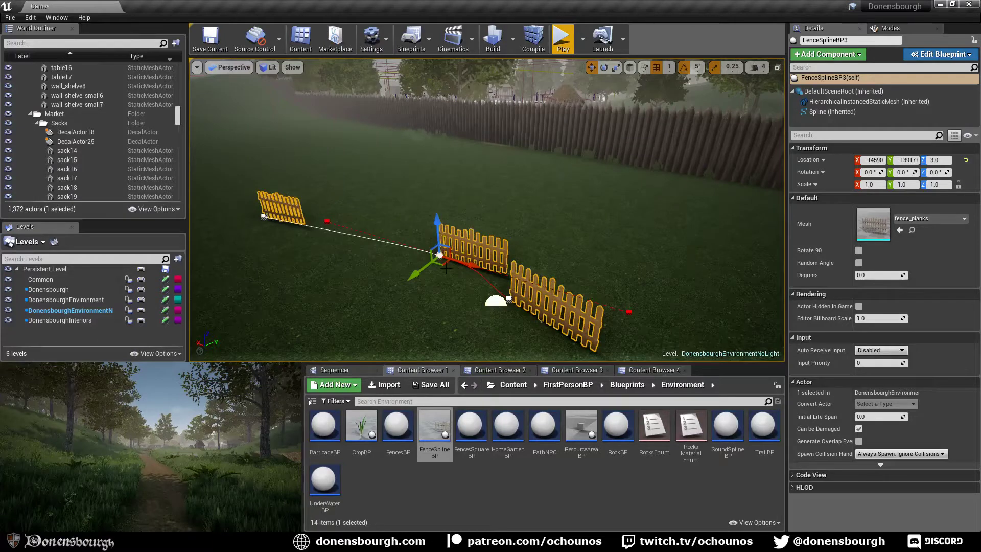
pyautogui.moveTo(446, 268); pyautogui.dragTo(415, 269)
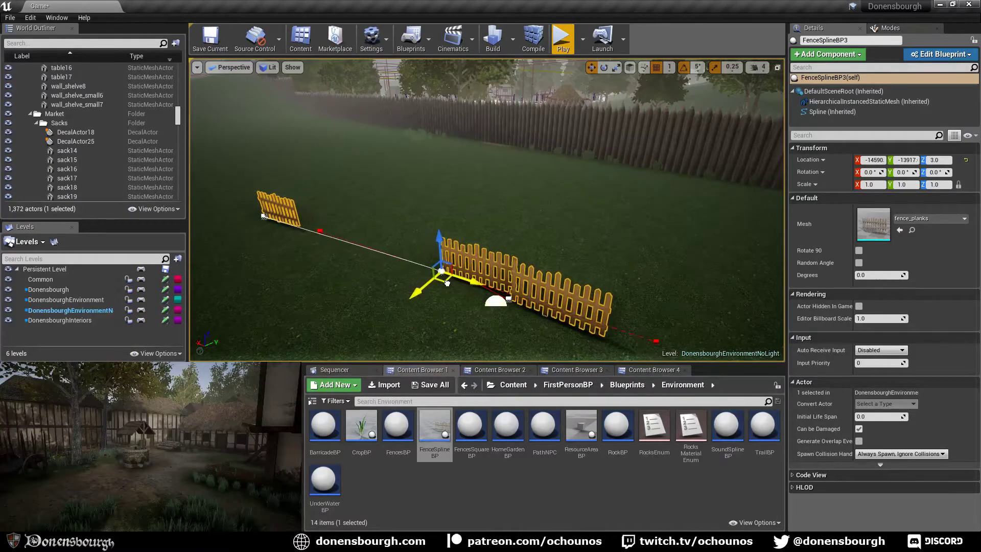
pyautogui.moveTo(438, 284); pyautogui.dragTo(439, 289)
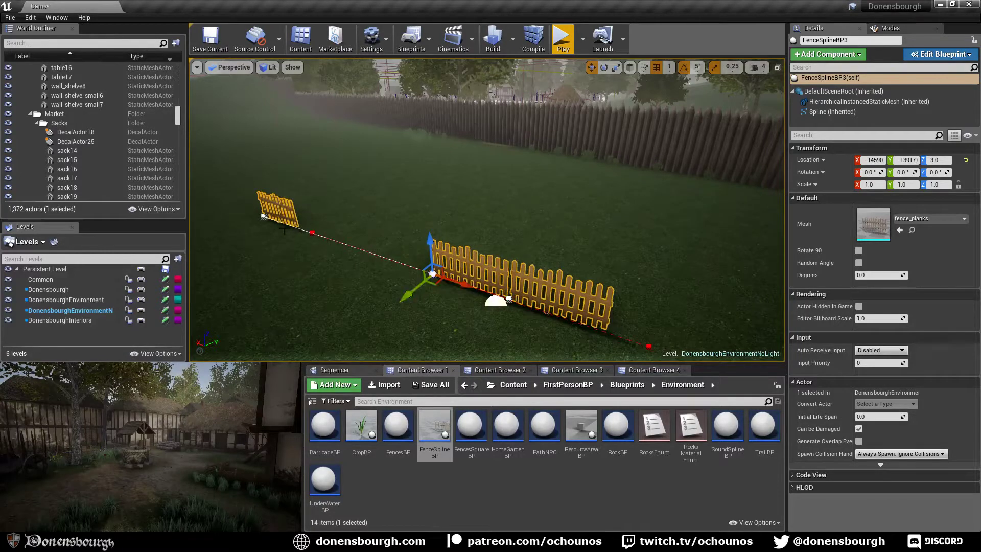
# Move the fence's far end spline point back to the neighbouring panel to close the gap
pyautogui.click(264, 215)
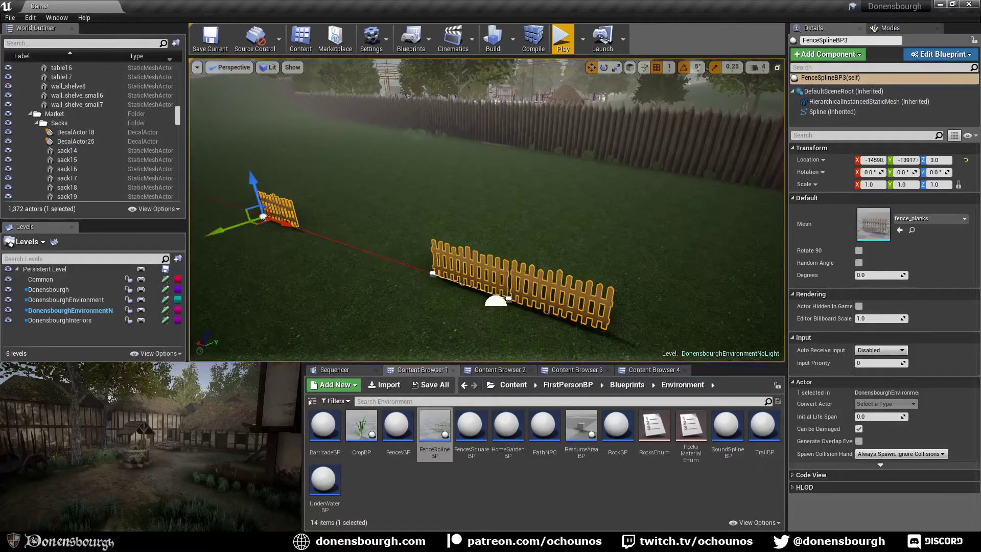
pyautogui.moveTo(264, 195); pyautogui.dragTo(224, 196, button='right')
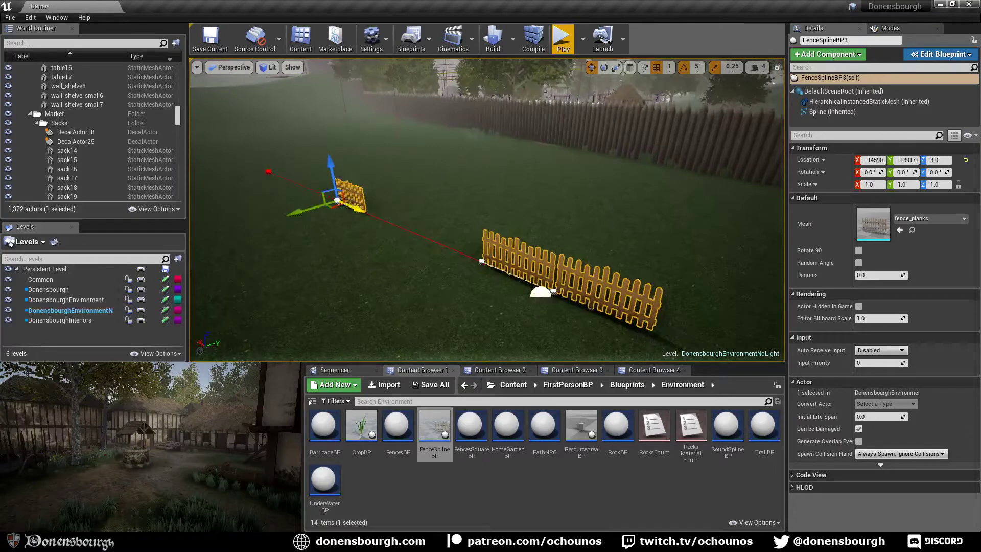
pyautogui.moveTo(360, 208); pyautogui.dragTo(459, 244)
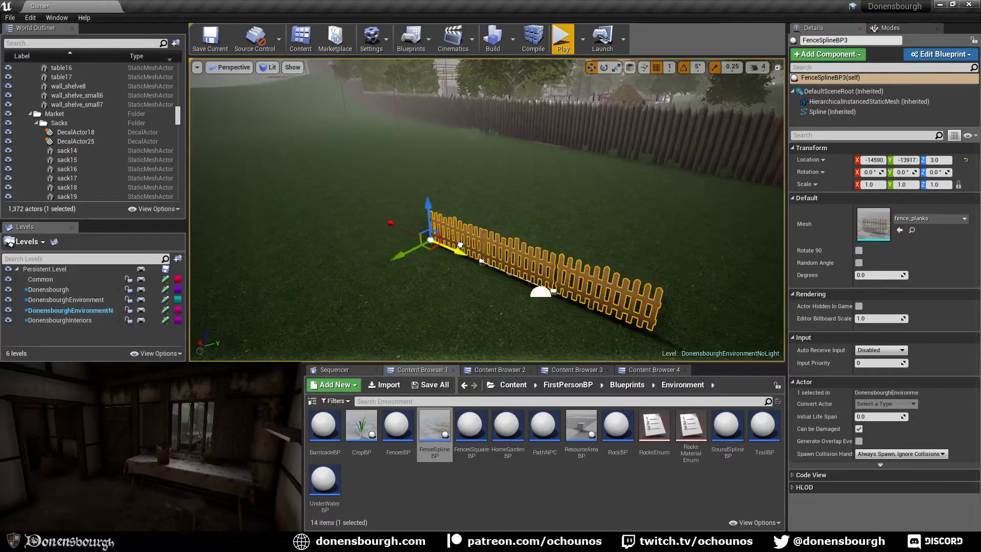
pyautogui.moveTo(459, 244); pyautogui.dragTo(323, 254, button='right')
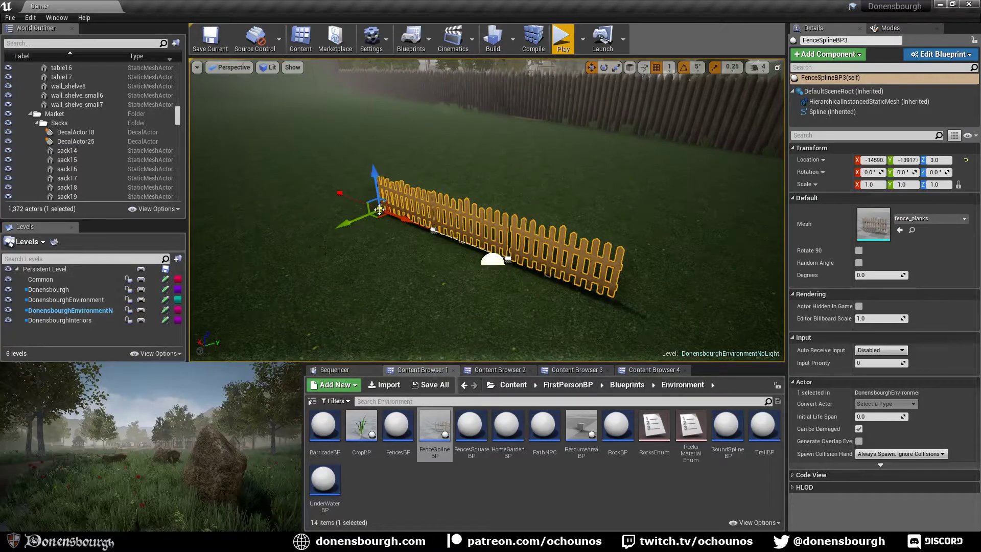
pyautogui.rightClick(381, 211)
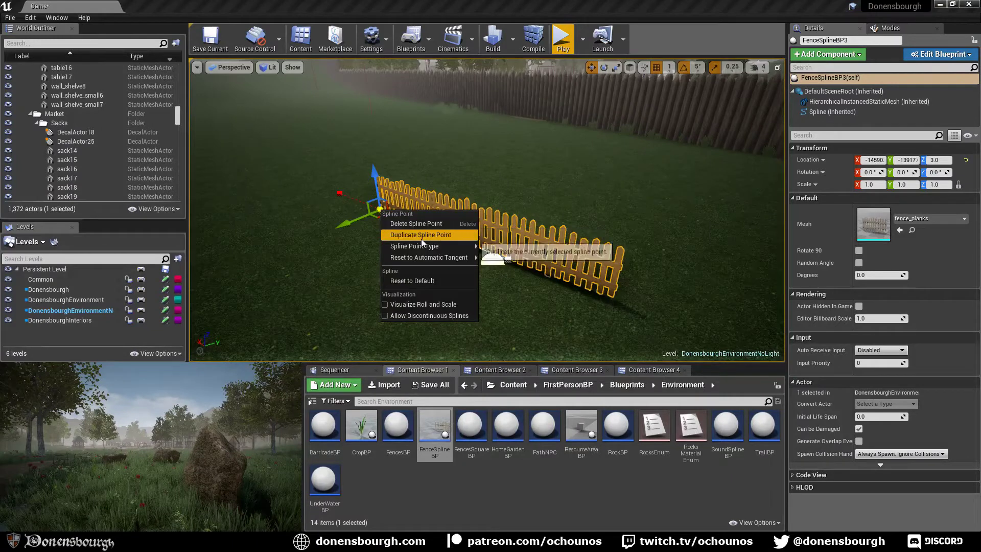
pyautogui.click(421, 237)
pyautogui.moveTo(337, 218); pyautogui.dragTo(393, 216)
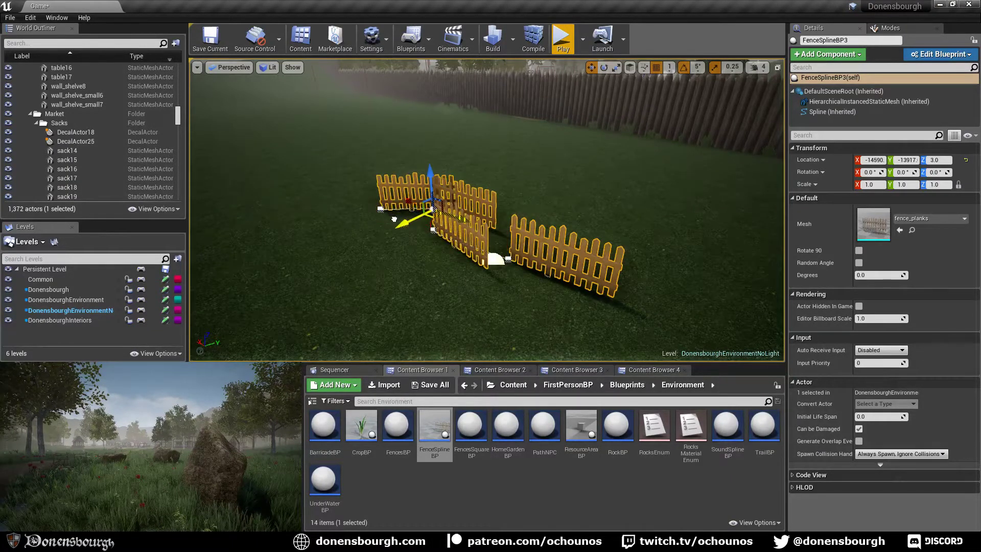
pyautogui.hotkey('ctrl', 'z')
pyautogui.hotkey('ctrl', 'z')
# Duplicate the far end spline point, pull the outer point outward and close the gap to extend the fence by a panel
pyautogui.press('w')
pyautogui.press('a')
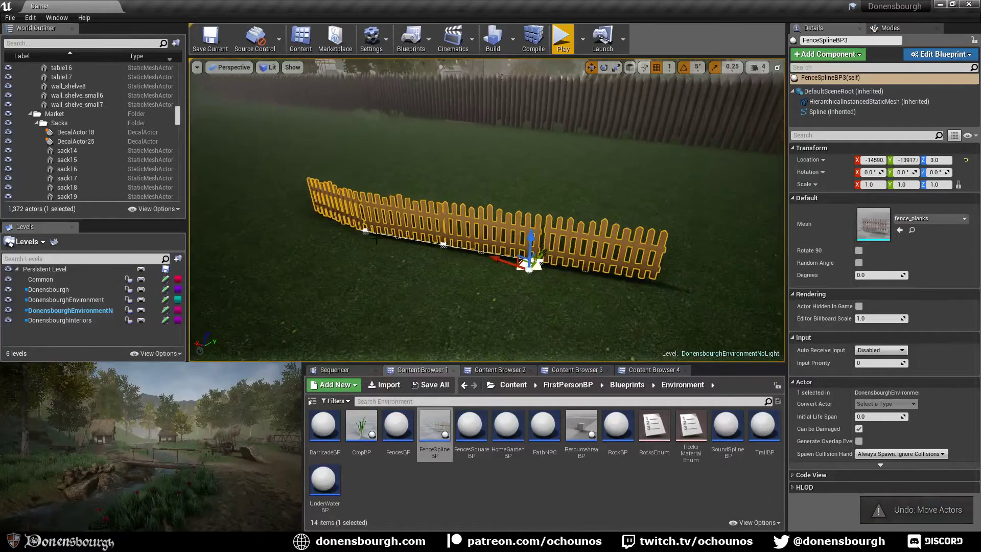
pyautogui.press('w')
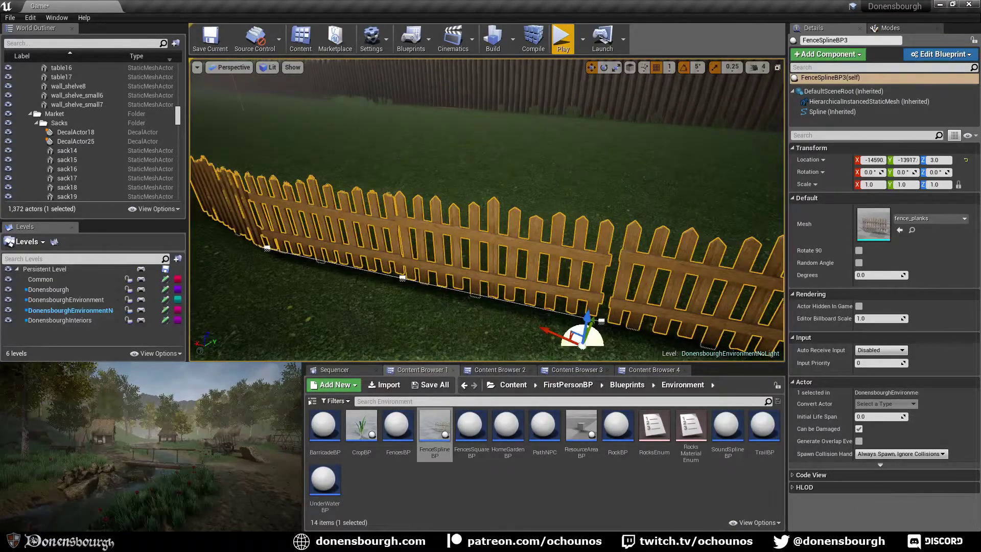
pyautogui.click(268, 249)
pyautogui.moveTo(285, 252); pyautogui.dragTo(305, 259)
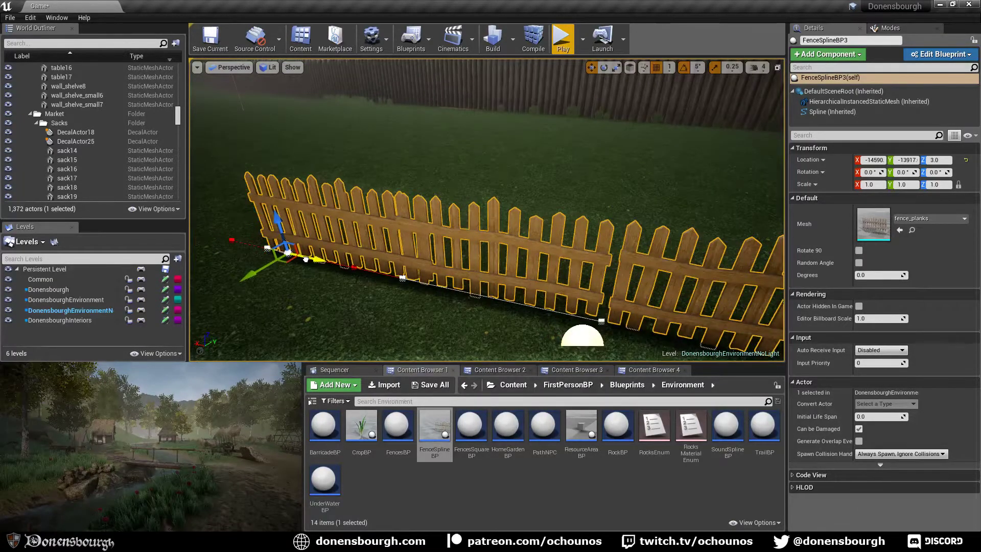
pyautogui.click(268, 248)
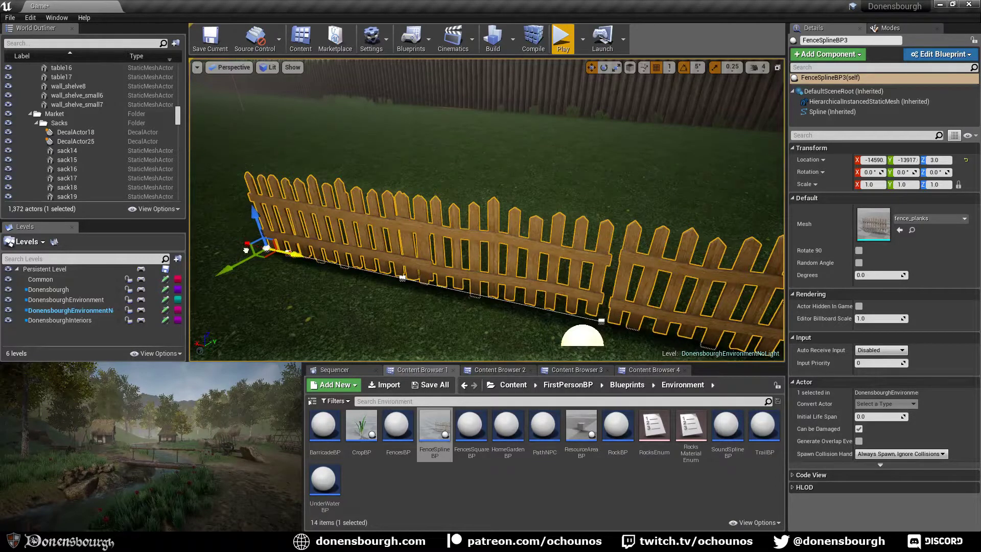
pyautogui.moveTo(246, 250); pyautogui.dragTo(200, 249)
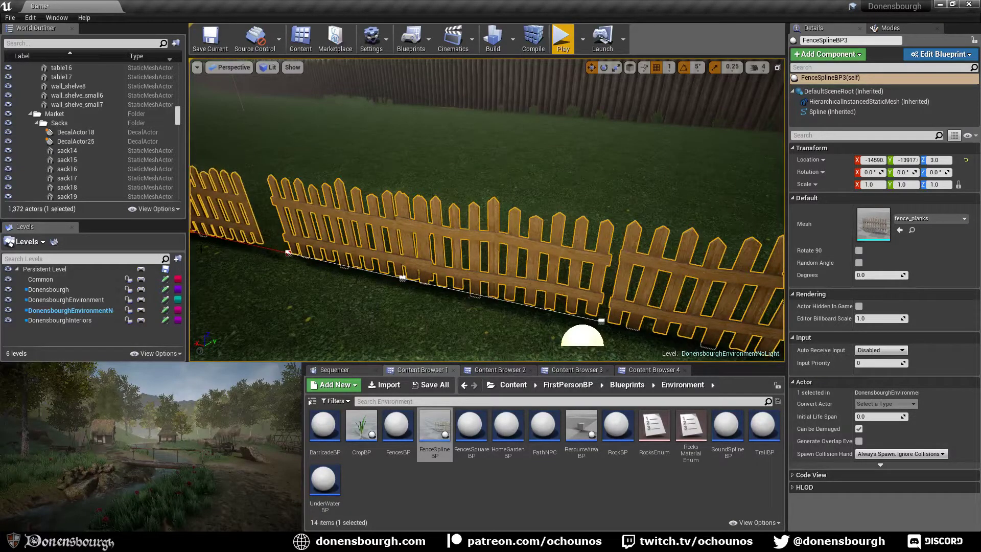
pyautogui.moveTo(200, 249); pyautogui.dragTo(191, 224, button='right')
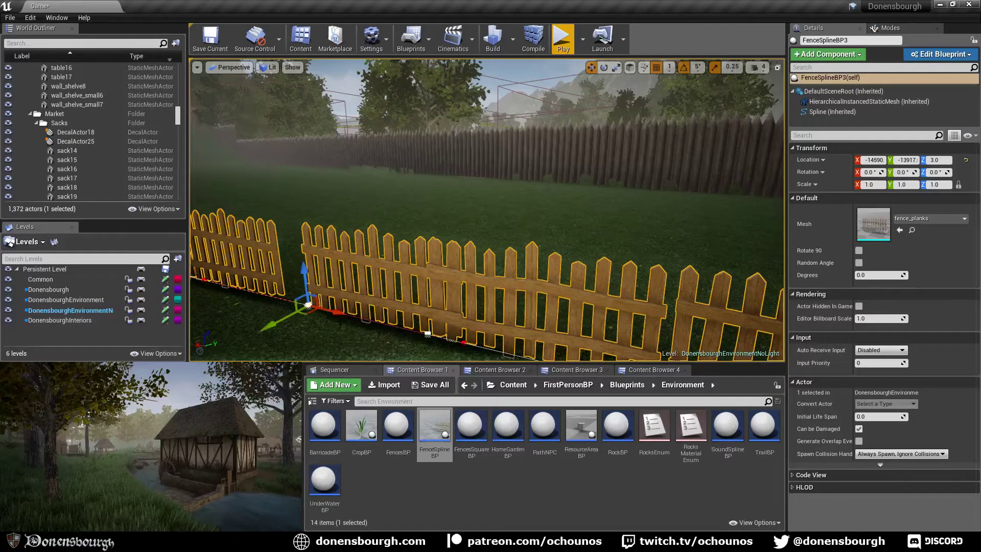
pyautogui.moveTo(329, 310); pyautogui.dragTo(306, 306)
pyautogui.moveTo(285, 333); pyautogui.dragTo(267, 344, button='right')
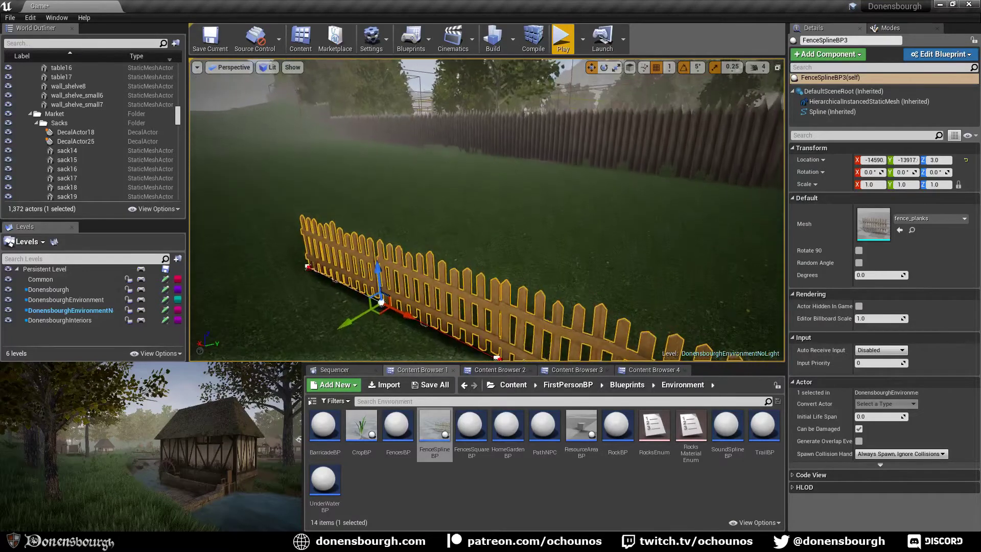
# Select the fence's far end spline point and pull it outward to rearrange the end panels
pyautogui.click(308, 266)
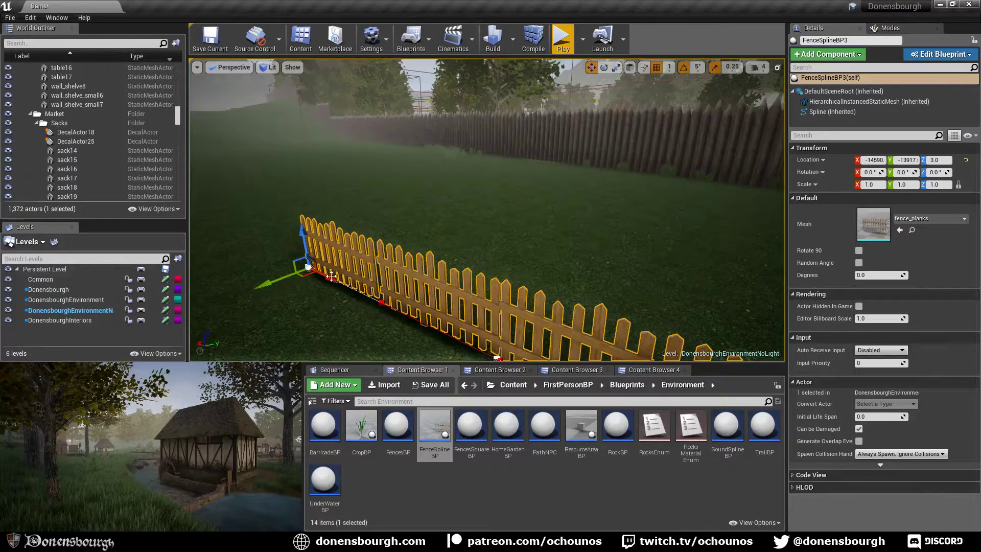
pyautogui.moveTo(331, 276); pyautogui.dragTo(369, 311)
pyautogui.scroll(-4, 369, 311)
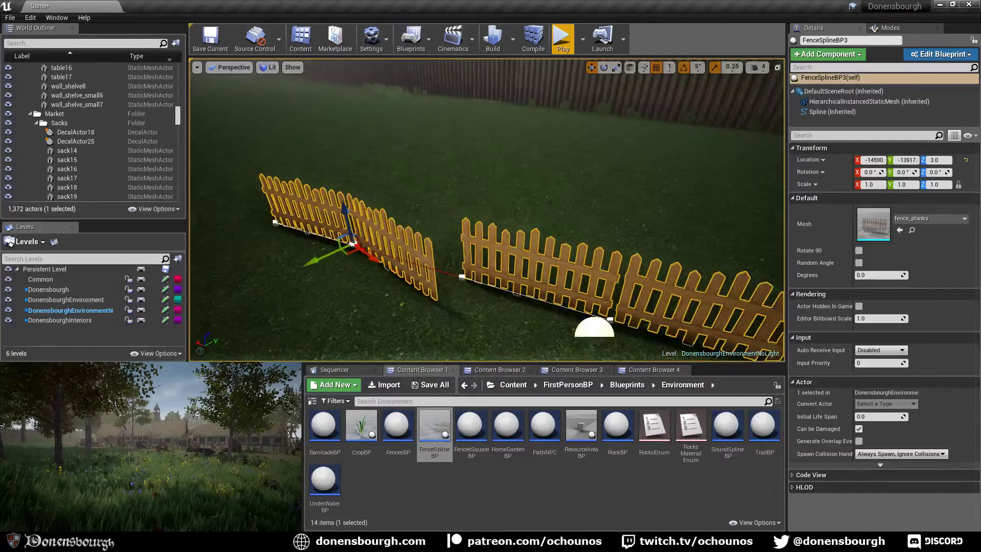
# Delete the whole FenceSplineBP fence from the meadow
pyautogui.moveTo(365, 239); pyautogui.dragTo(362, 245, button='right')
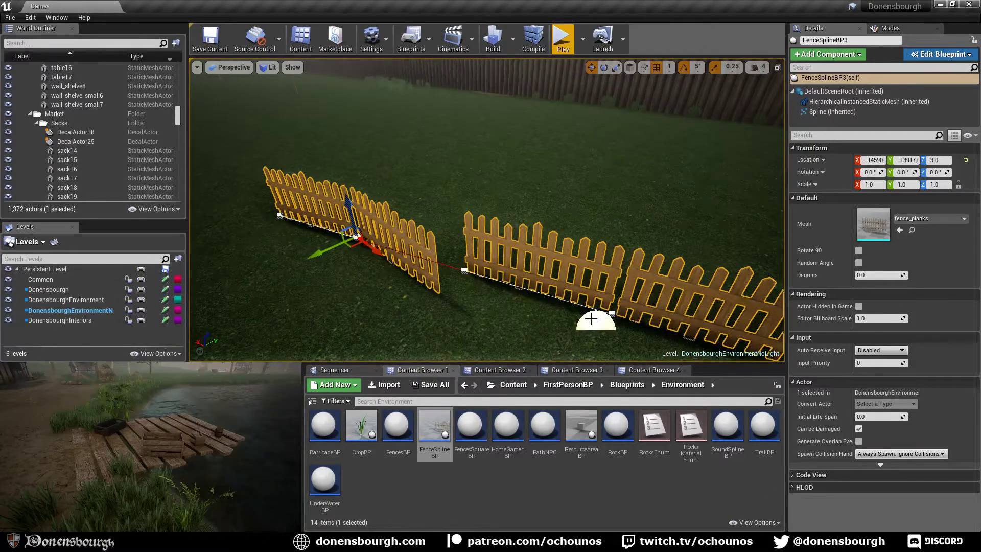
pyautogui.click(591, 318)
pyautogui.press('Delete')
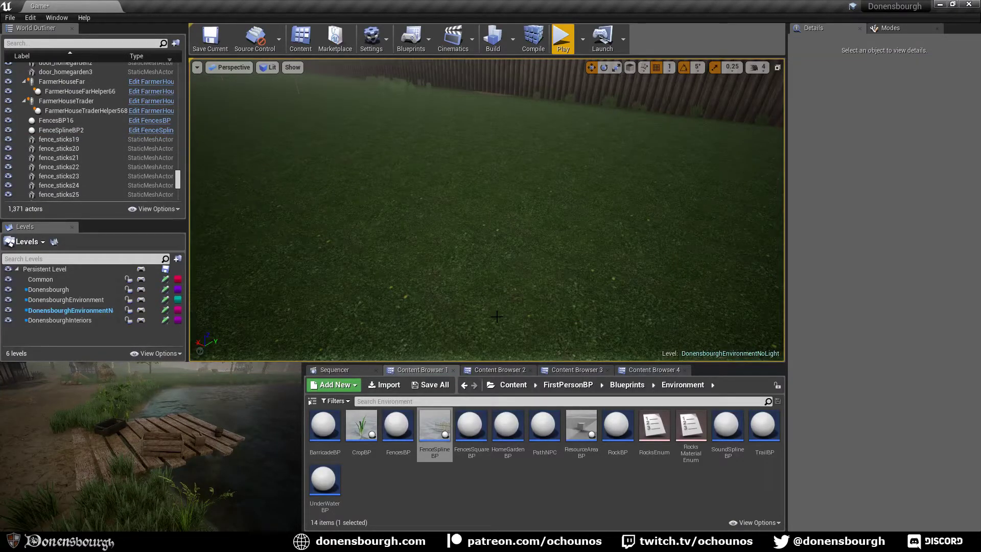
# Place a new FenceSplineBP on the meadow and move its spline point so two panels line up end to end
pyautogui.moveTo(591, 318)
pyautogui.mouseDown(button='right')
pyautogui.moveTo(587, 284)
pyautogui.moveTo(589, 312)
pyautogui.mouseUp(button='right')
pyautogui.moveTo(434, 423); pyautogui.dragTo(514, 269)
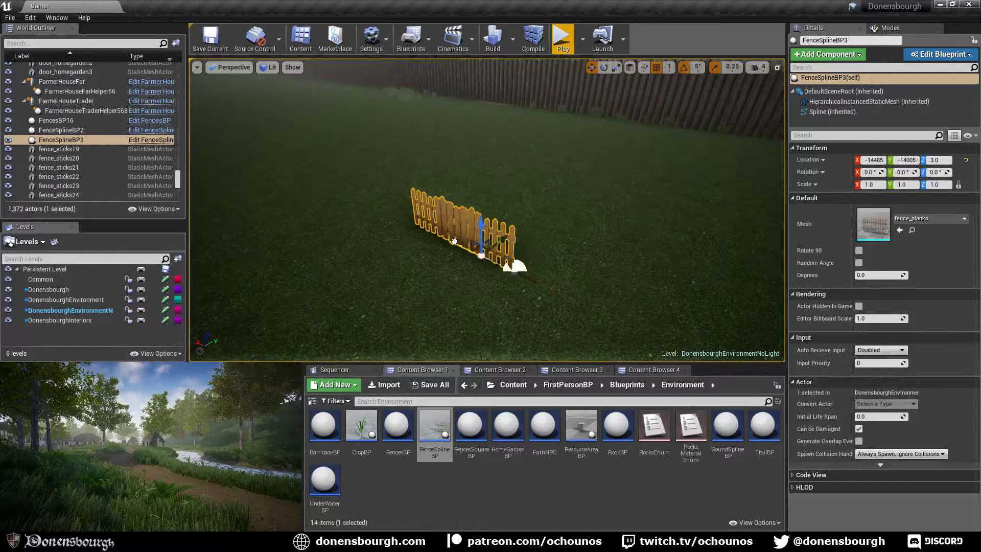
pyautogui.moveTo(454, 241); pyautogui.dragTo(611, 315)
pyautogui.press('f')
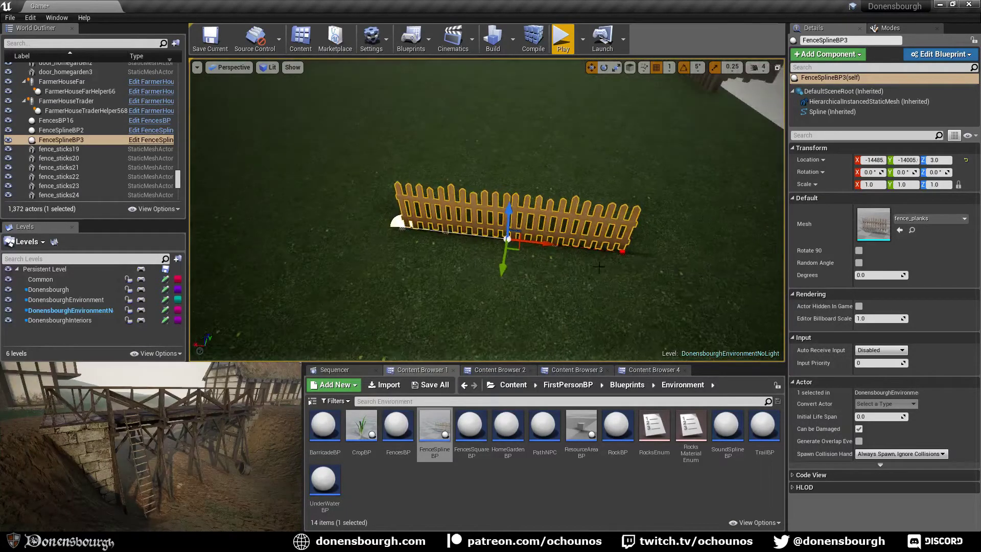
# Duplicate the new fence's end spline point and pull the point outward to add a panel in line
pyautogui.click(621, 252)
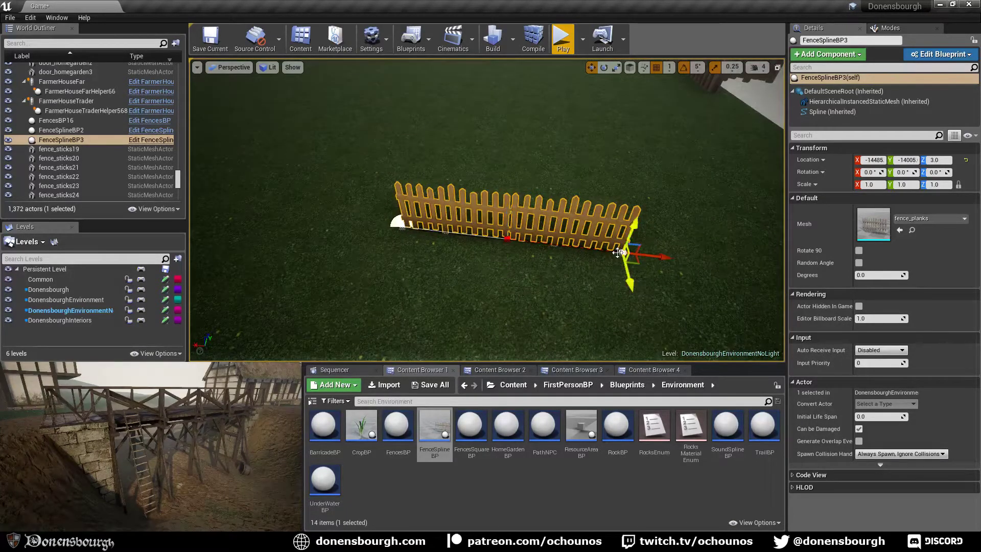
pyautogui.rightClick(622, 253)
pyautogui.click(639, 273)
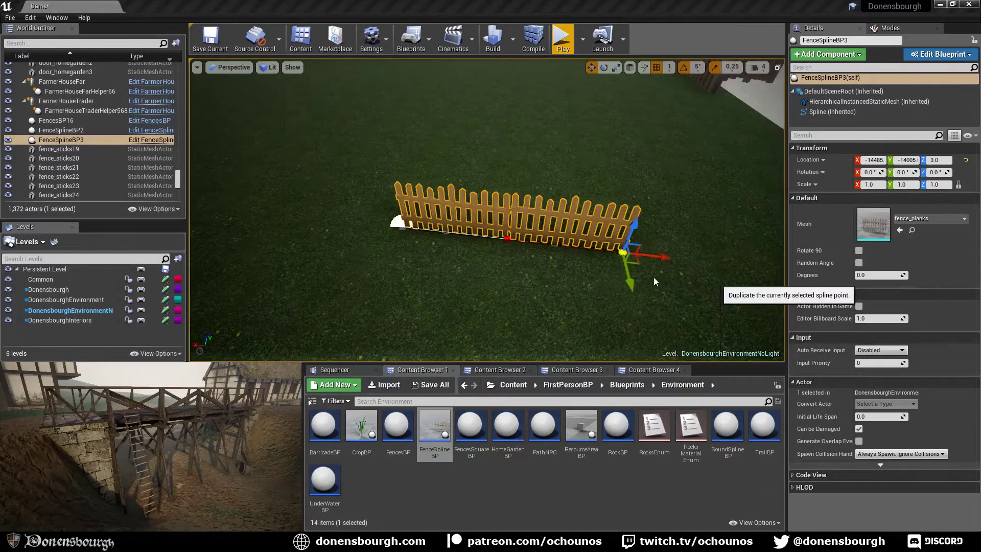
pyautogui.moveTo(551, 244); pyautogui.dragTo(725, 264)
pyautogui.moveTo(618, 276); pyautogui.dragTo(700, 274, button='right')
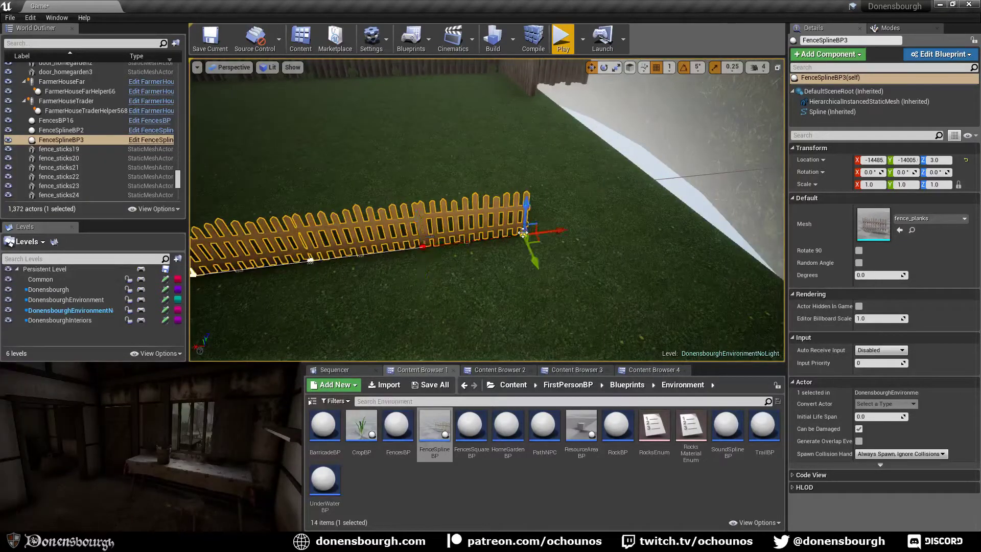
# Duplicate the end spline point again, set it a panel further out and rotate it to start a bend
pyautogui.rightClick(524, 236)
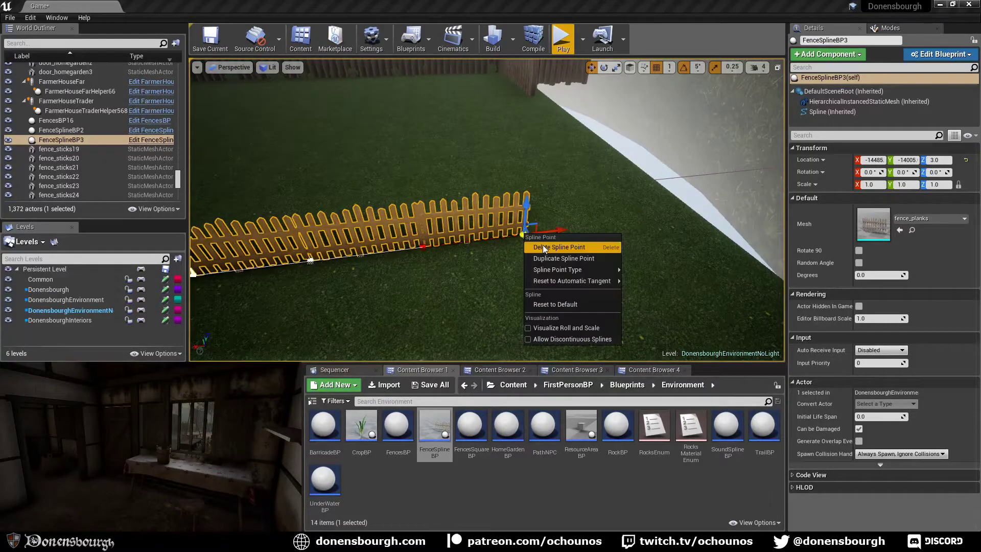
pyautogui.click(545, 258)
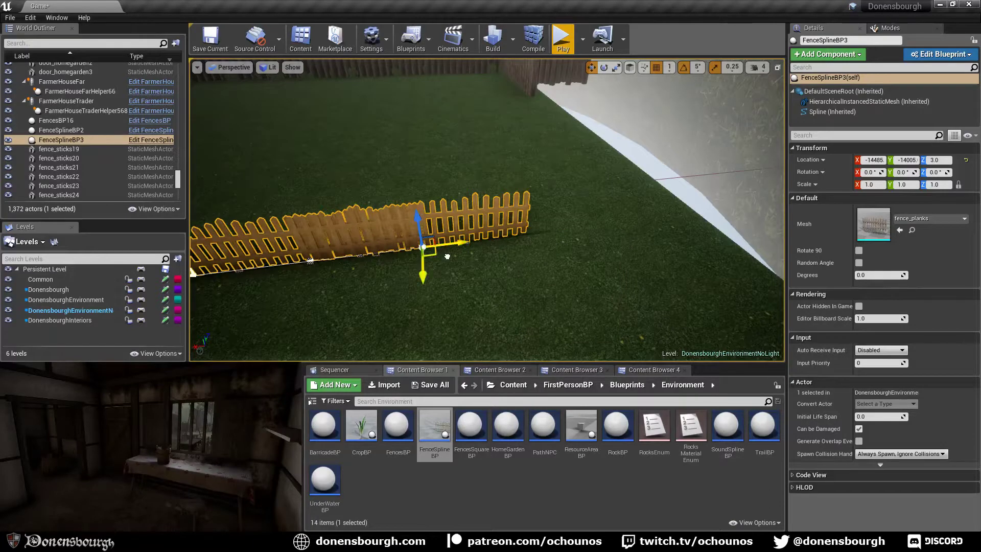
pyautogui.moveTo(447, 256); pyautogui.dragTo(562, 277)
pyautogui.press('e')
pyautogui.moveTo(507, 292); pyautogui.dragTo(547, 303)
# Rotate the spline point before the bend and nudge the next one so the panels meet without a gap
pyautogui.click(423, 246)
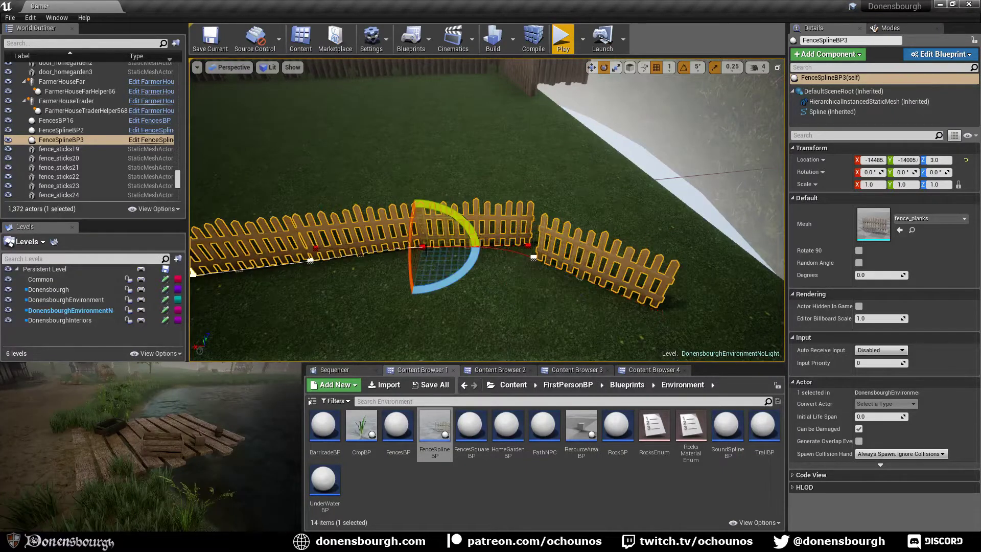
pyautogui.moveTo(455, 277)
pyautogui.mouseDown()
pyautogui.moveTo(464, 277)
pyautogui.moveTo(452, 271)
pyautogui.mouseUp()
pyautogui.moveTo(499, 309); pyautogui.dragTo(488, 281, button='right')
pyautogui.press('s')
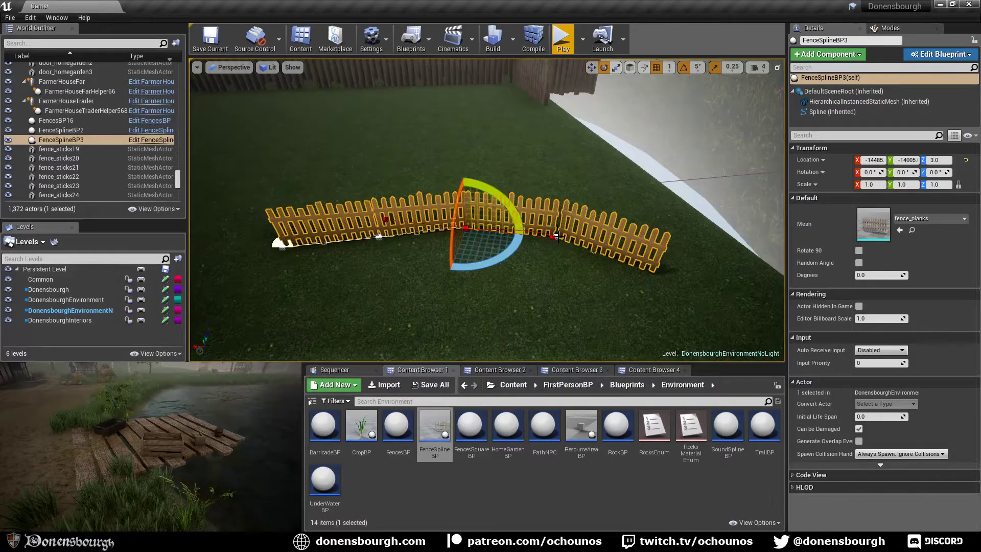
pyautogui.click(556, 236)
pyautogui.press('w')
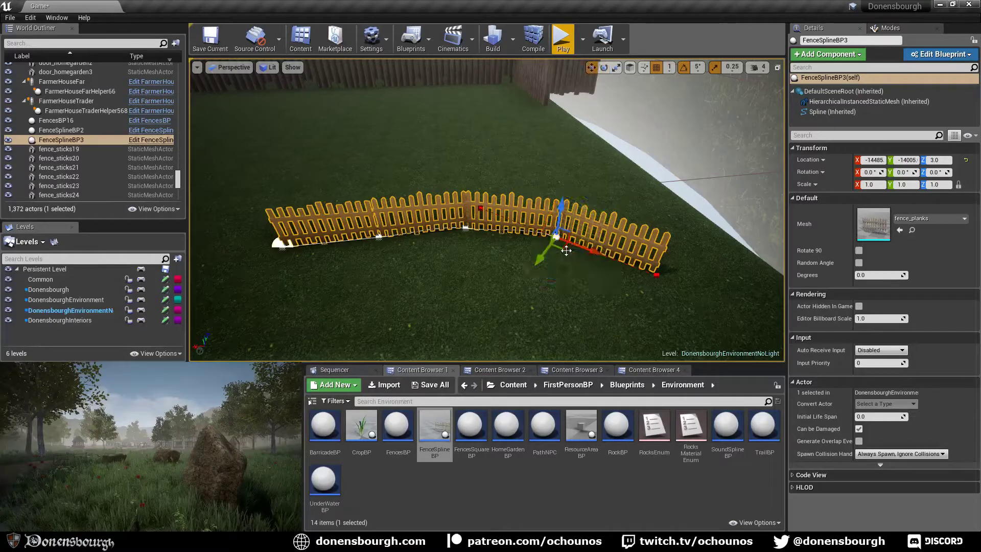
pyautogui.moveTo(563, 249); pyautogui.dragTo(561, 251)
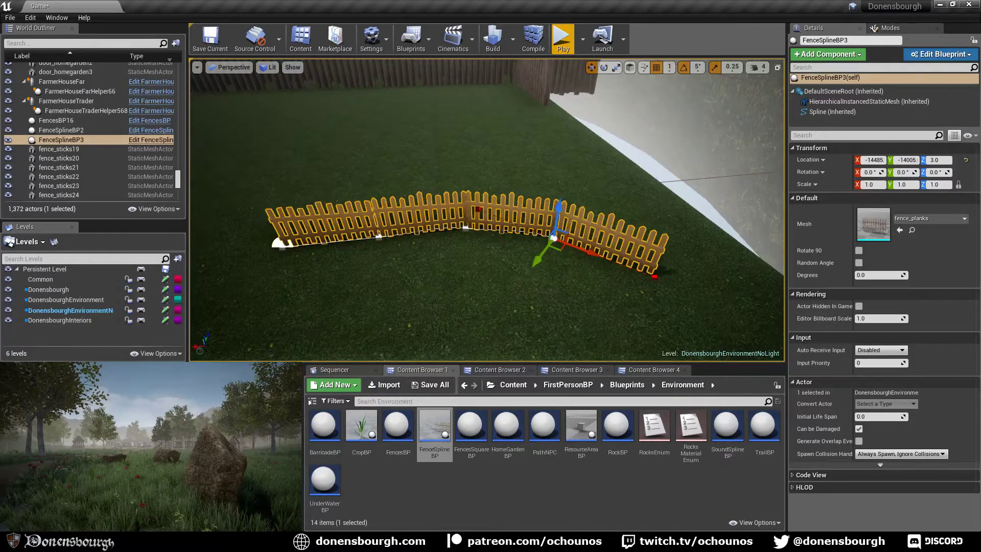
# Add another panel by duplicating the last spline point, moving it outward and rotating it to continue the curve
pyautogui.moveTo(578, 289); pyautogui.dragTo(577, 289, button='right')
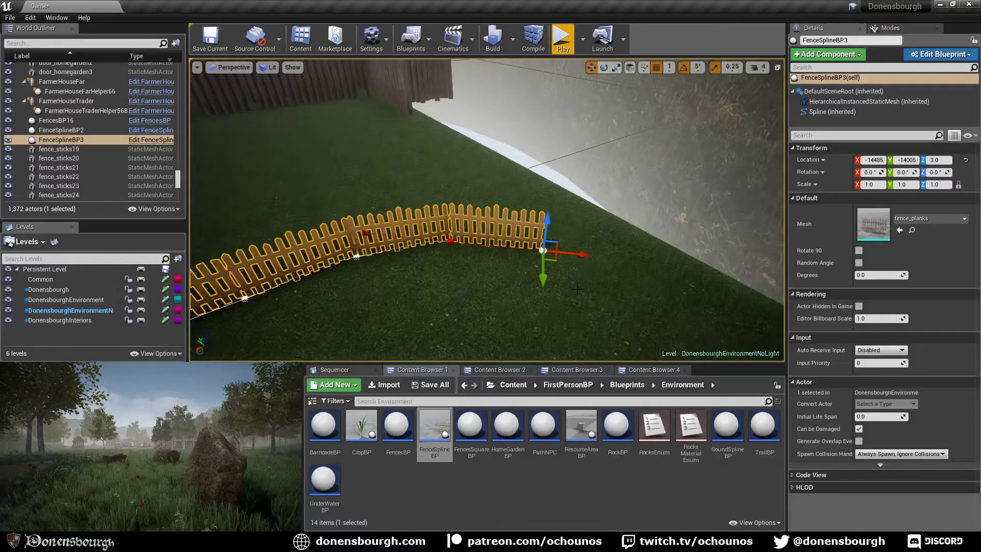
pyautogui.rightClick(543, 251)
pyautogui.click(587, 276)
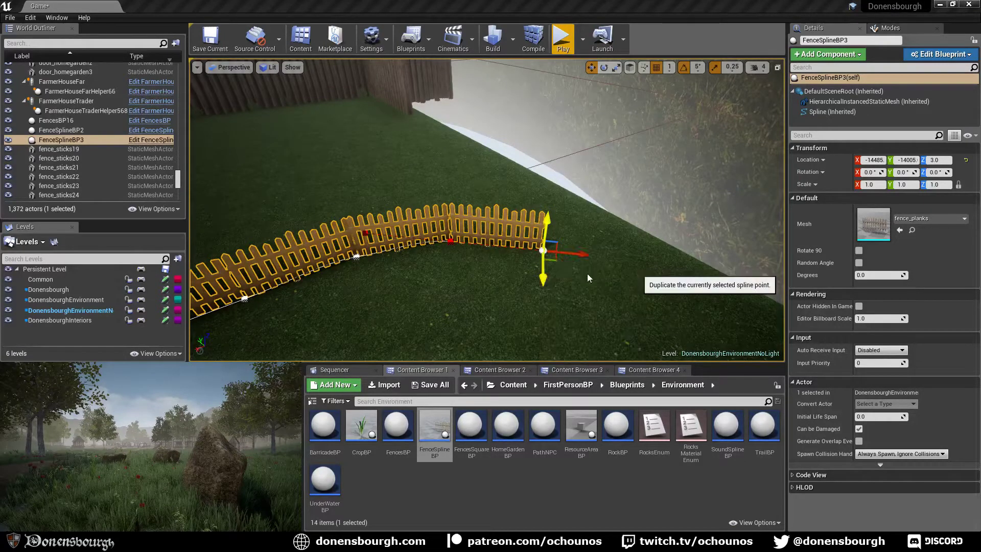
pyautogui.moveTo(459, 252); pyautogui.dragTo(571, 263)
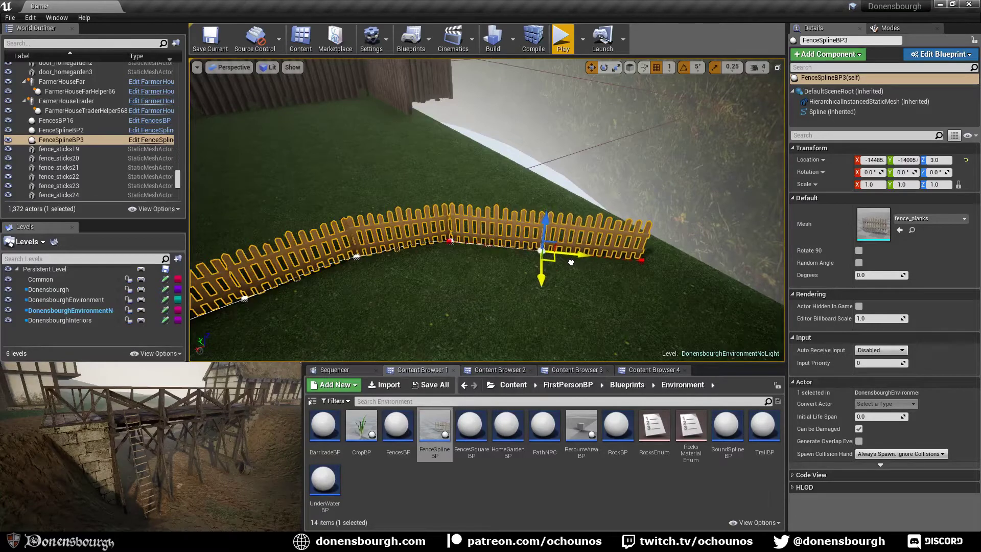
pyautogui.press('e')
pyautogui.moveTo(516, 287); pyautogui.dragTo(390, 334)
# Select the whole curved fence and move it across the meadow, away from the terrain edge
pyautogui.press('s')
pyautogui.moveTo(389, 334); pyautogui.dragTo(332, 277, button='right')
pyautogui.click(351, 240)
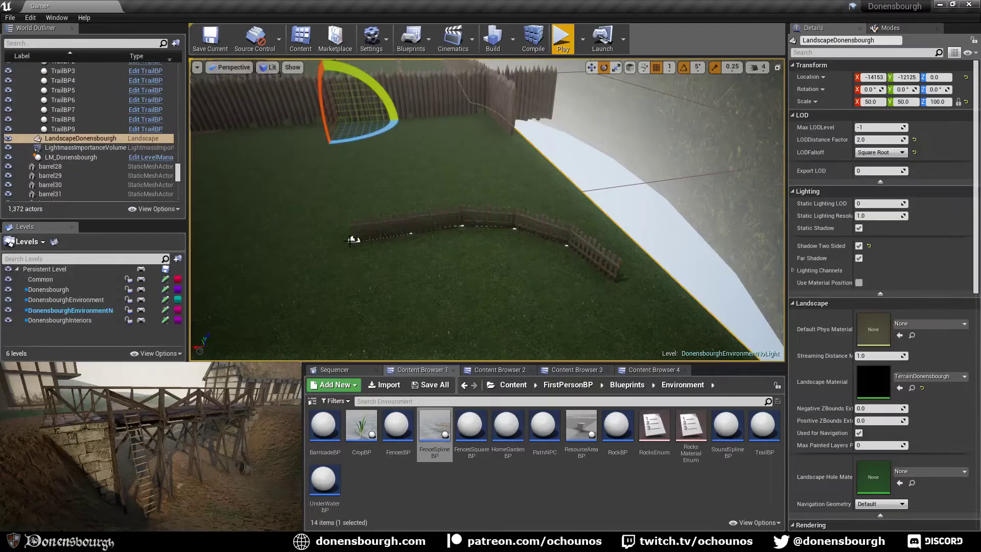
pyautogui.click(351, 240)
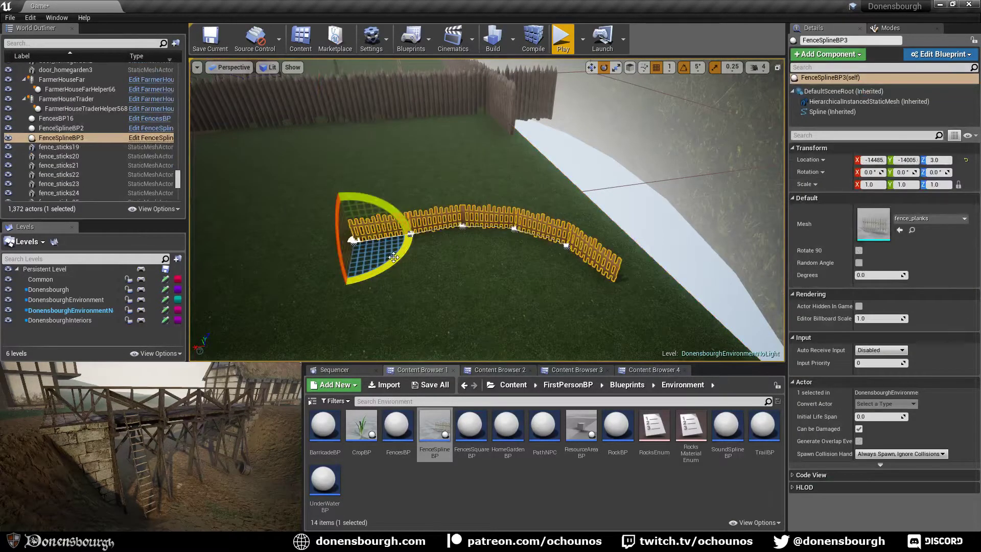
pyautogui.press('w')
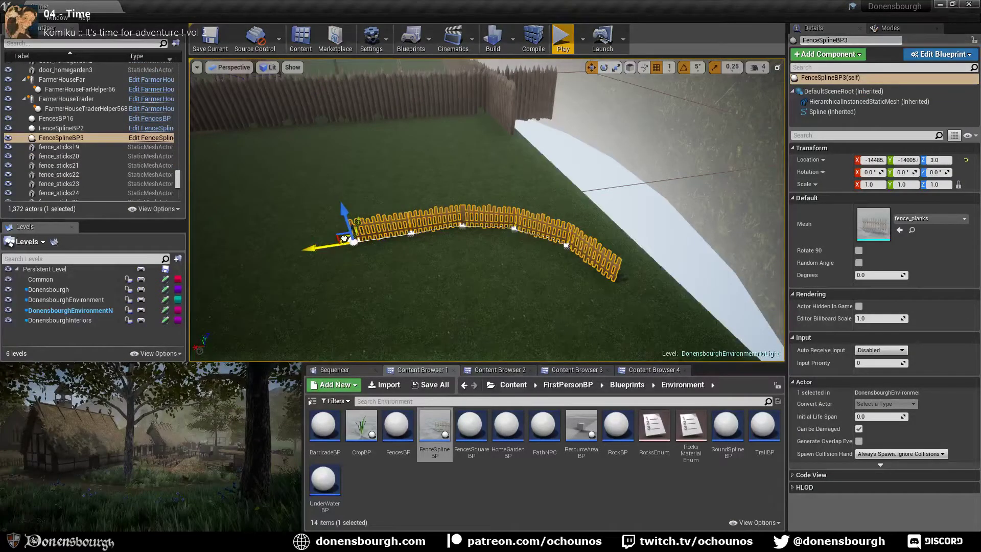
pyautogui.moveTo(344, 239); pyautogui.dragTo(241, 224)
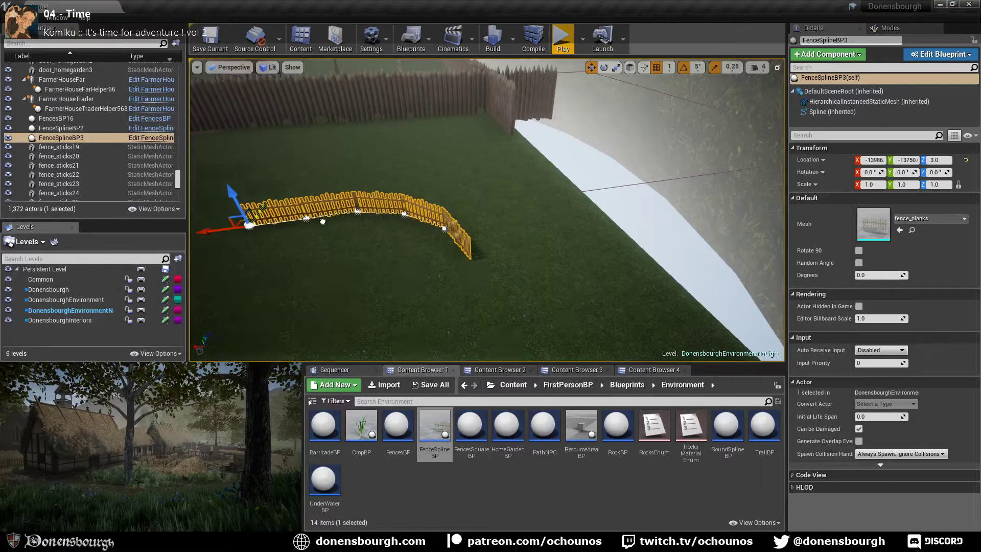
pyautogui.moveTo(322, 221); pyautogui.dragTo(510, 286, button='right')
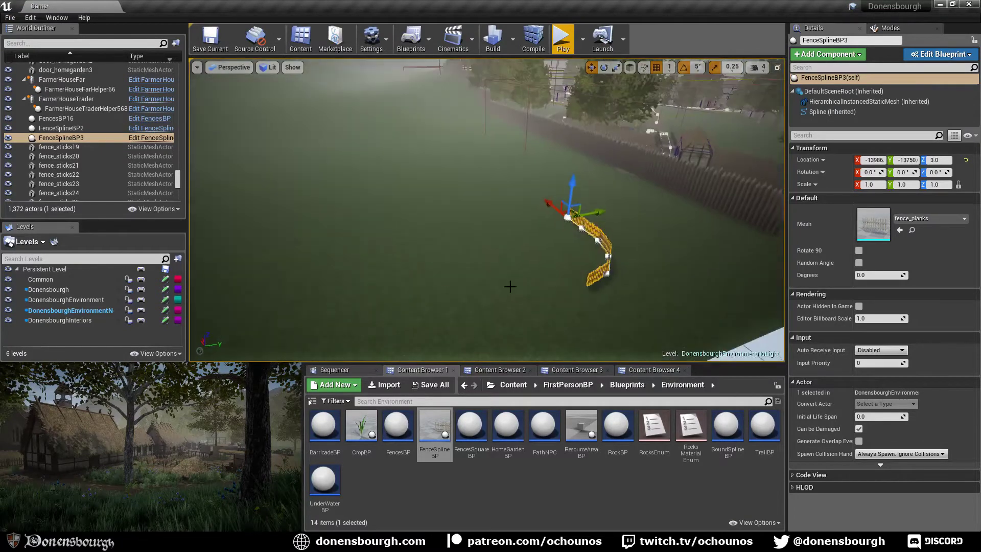
# Set the spline fence's mesh to fence and view the curve up close
pyautogui.click(925, 220)
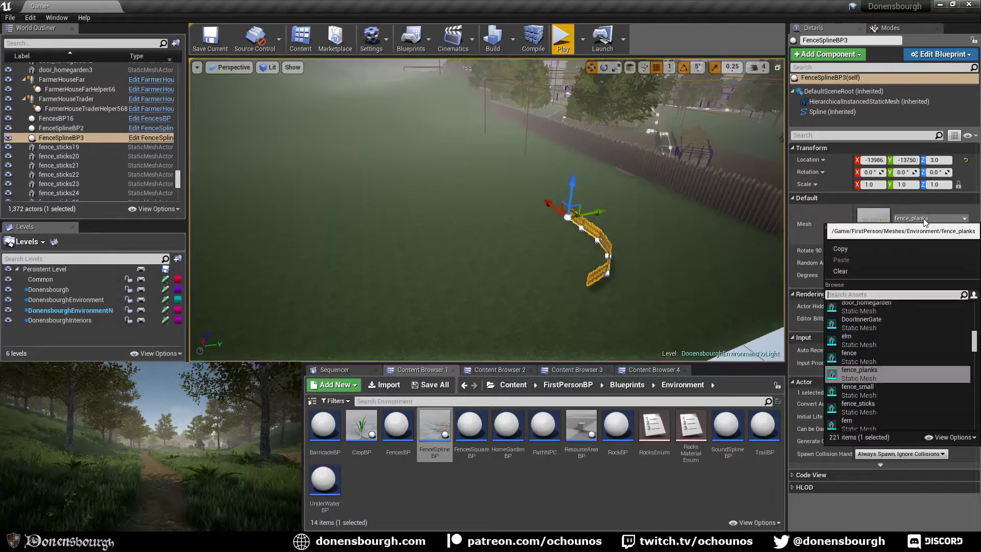
pyautogui.click(880, 362)
pyautogui.scroll(8, 659, 325)
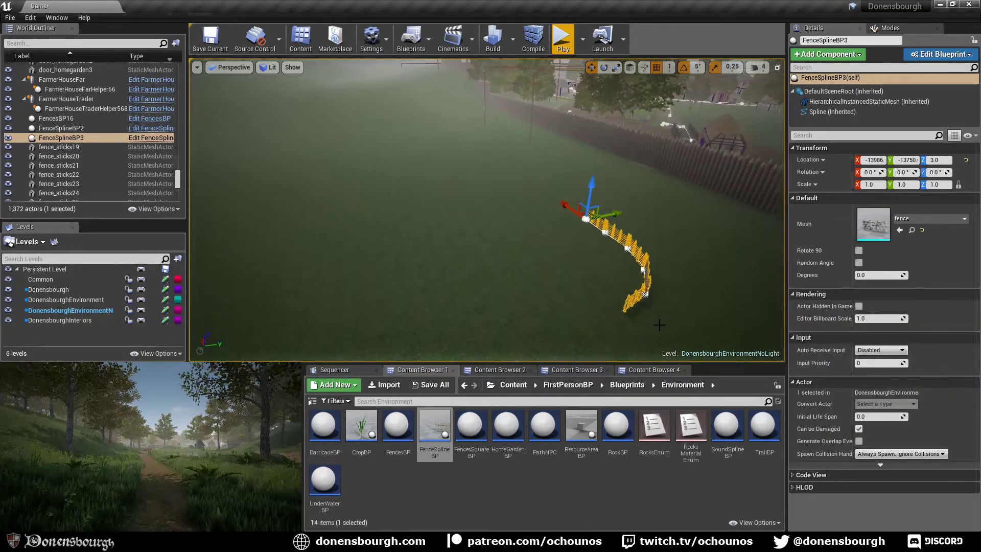
pyautogui.moveTo(576, 290); pyautogui.dragTo(599, 323, button='right')
pyautogui.press('w')
pyautogui.moveTo(480, 190); pyautogui.dragTo(511, 206, button='middle')
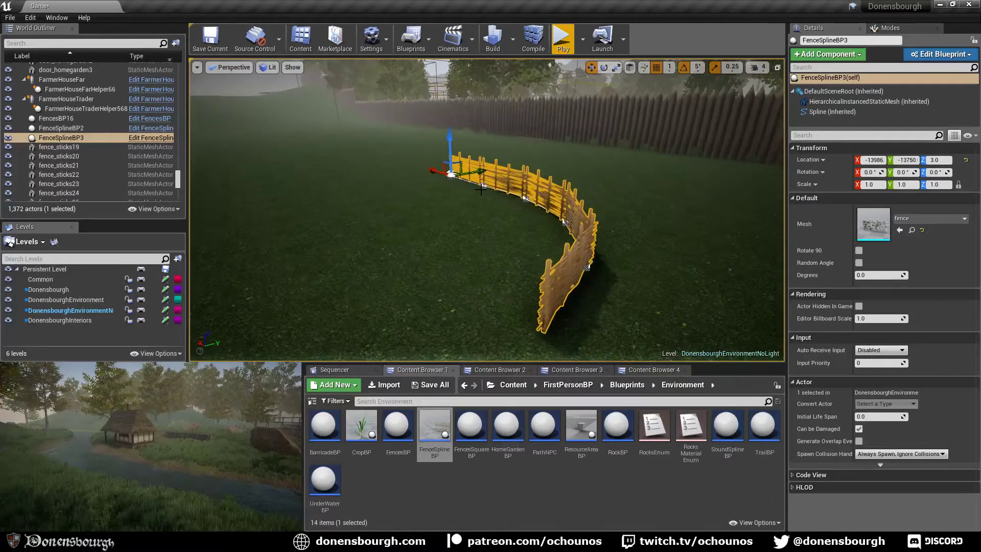
# Try the fence_sticks mesh and the door_fence_small mesh on the spline fence
pyautogui.click(915, 219)
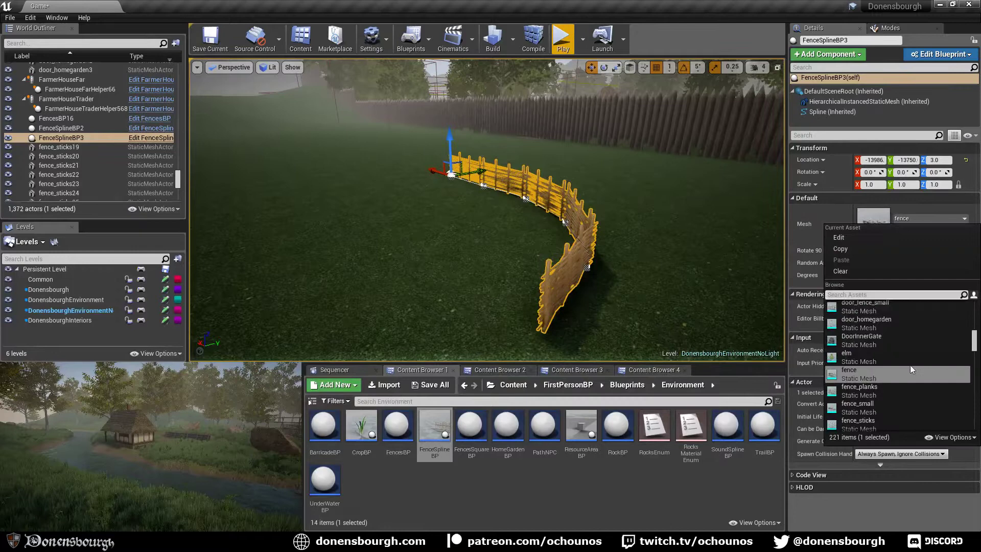
pyautogui.click(881, 411)
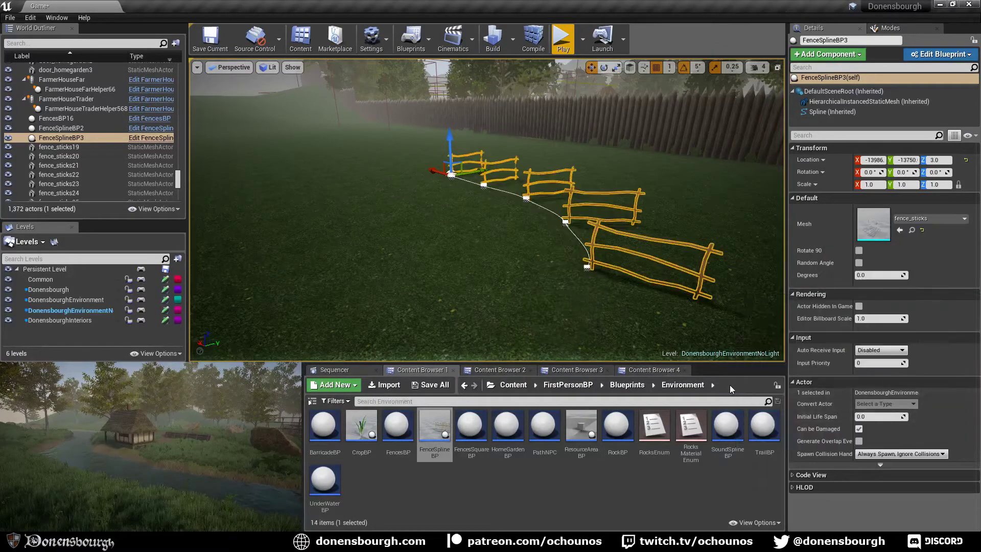
pyautogui.click(939, 218)
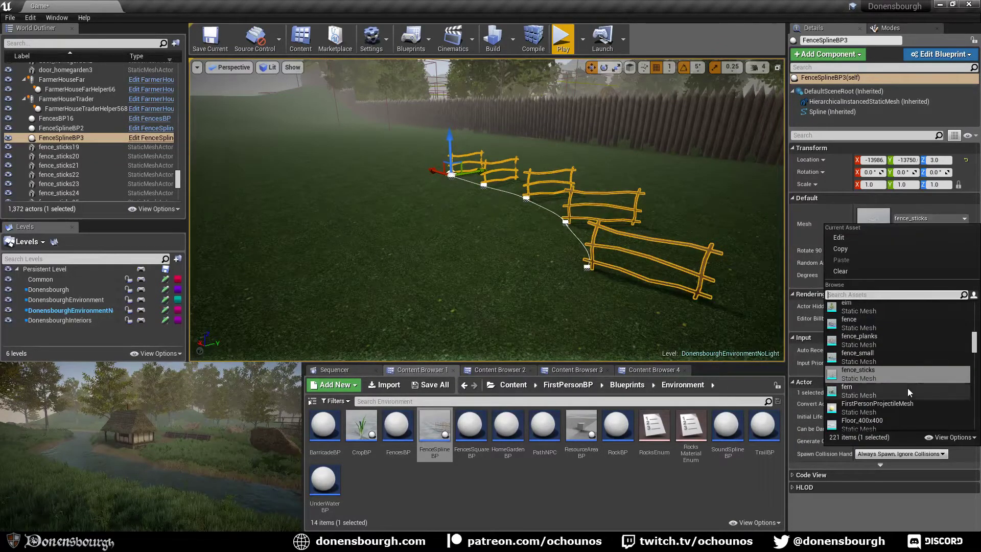
pyautogui.scroll(3, 896, 342)
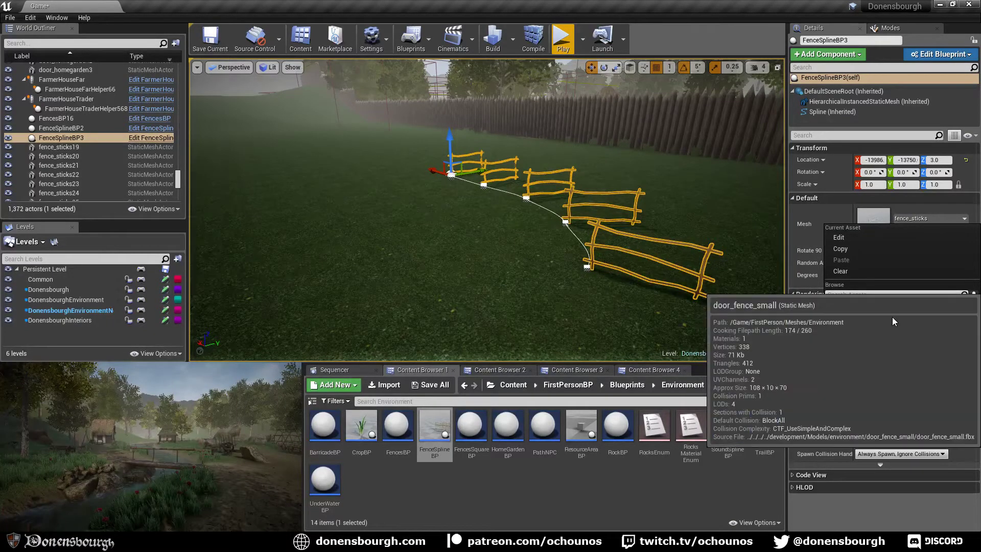
pyautogui.click(892, 321)
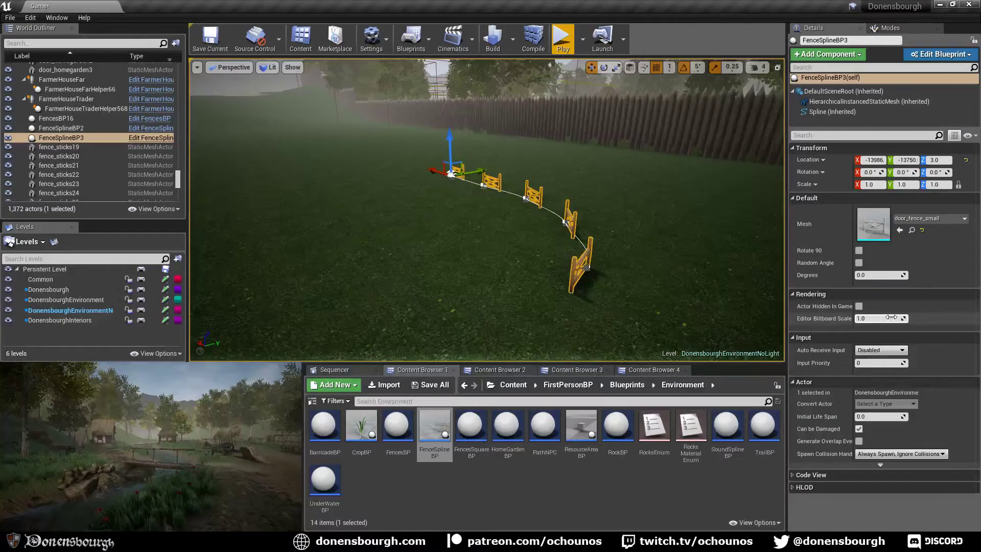
# Set the spline fence's mesh to door_fence_large and view it from above
pyautogui.click(910, 219)
pyautogui.click(884, 353)
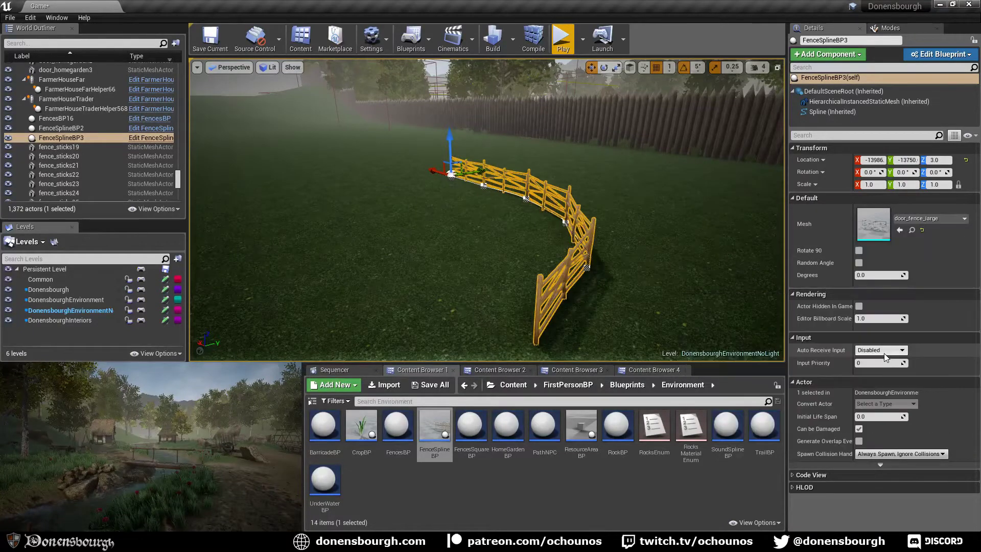
pyautogui.moveTo(637, 312); pyautogui.dragTo(672, 319, button='right')
pyautogui.moveTo(504, 304)
pyautogui.mouseDown(button='right')
pyautogui.moveTo(493, 309)
pyautogui.moveTo(528, 295)
pyautogui.moveTo(531, 326)
pyautogui.moveTo(537, 306)
pyautogui.moveTo(508, 306)
pyautogui.mouseUp(button='right')
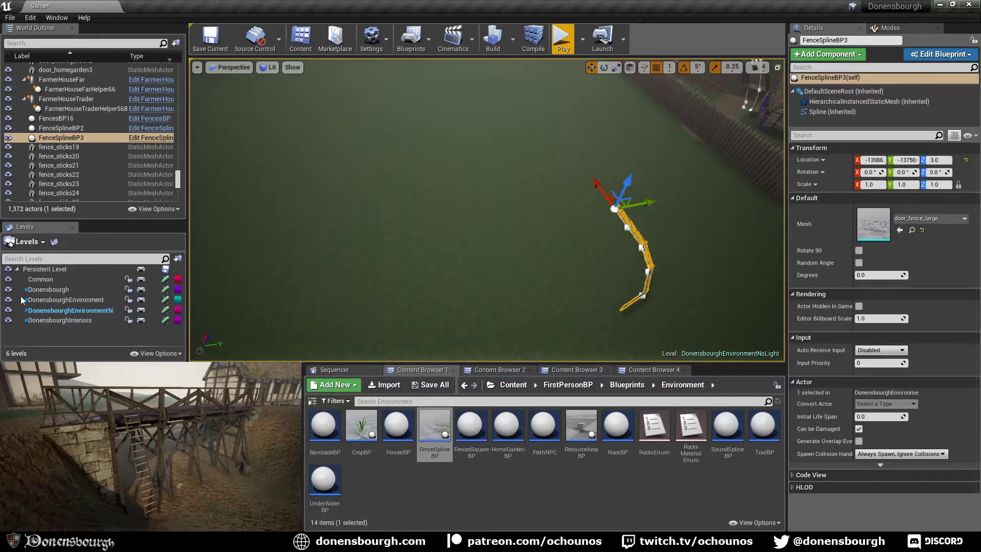
# Make Donensbourgh the current level
pyautogui.doubleClick(61, 290)
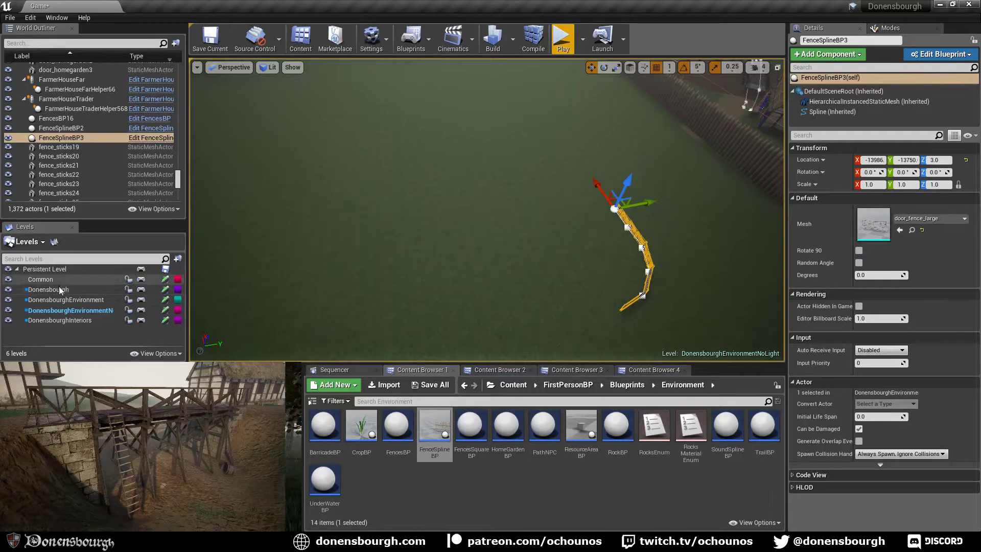
pyautogui.rightClick(615, 209)
pyautogui.click(755, 263)
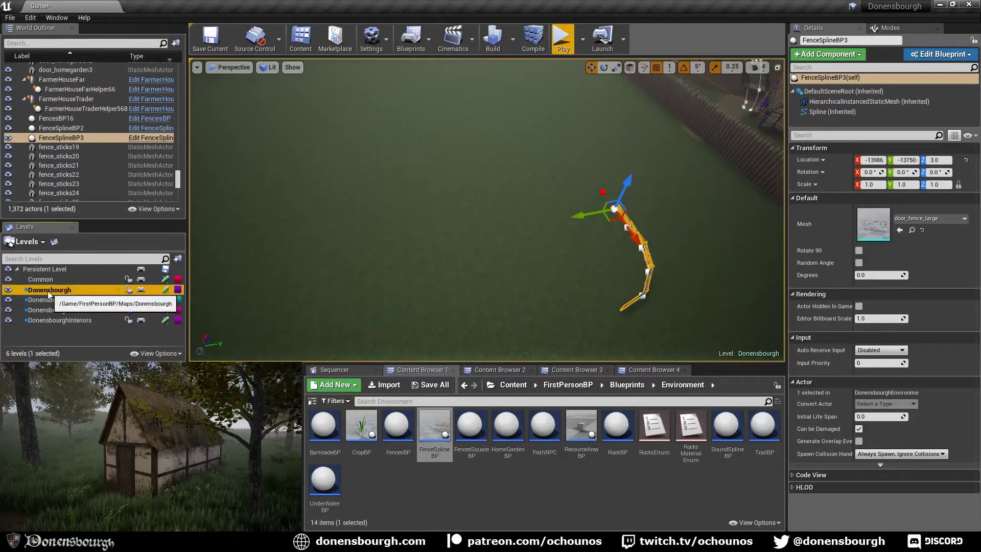
# Move the selected spline fence into the Donensbourgh level and save the levels
pyautogui.rightClick(49, 292)
pyautogui.click(92, 404)
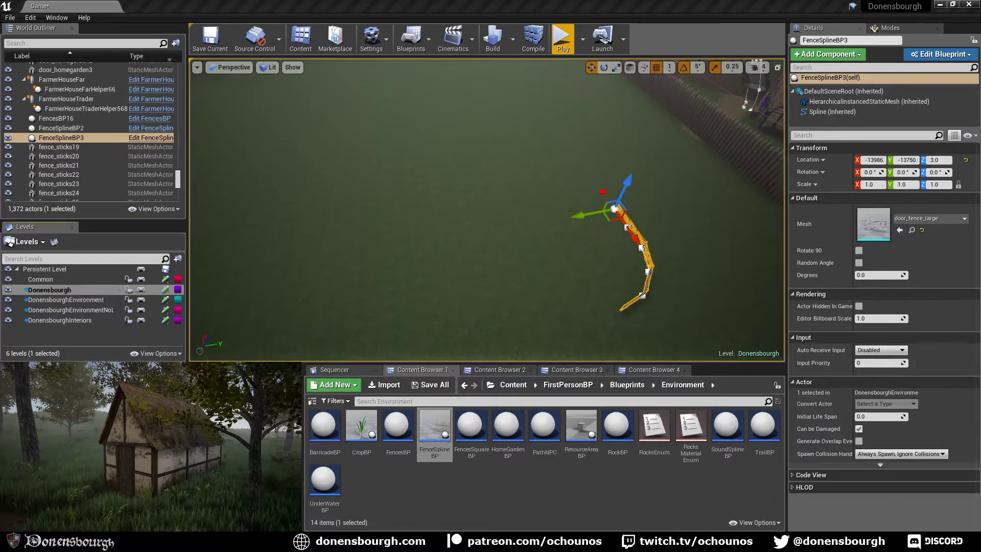
pyautogui.moveTo(393, 274); pyautogui.dragTo(404, 274, button='right')
pyautogui.hotkey('ctrl', 's')
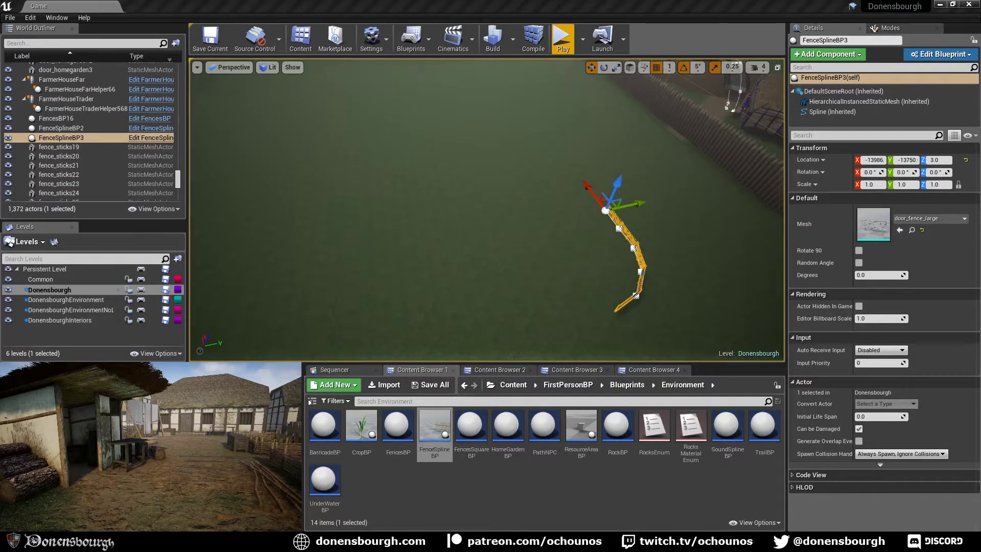
# Set up the landscape Flatten tool with a flatten target of -100 and a brush size of 64
pyautogui.moveTo(529, 280); pyautogui.dragTo(557, 283, button='right')
pyautogui.click(567, 276)
pyautogui.click(895, 26)
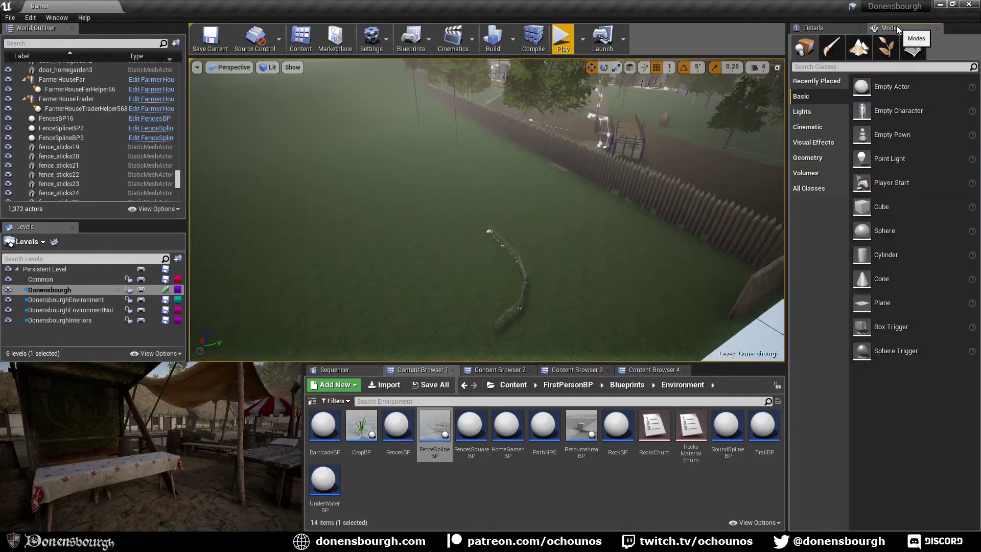
pyautogui.click(858, 46)
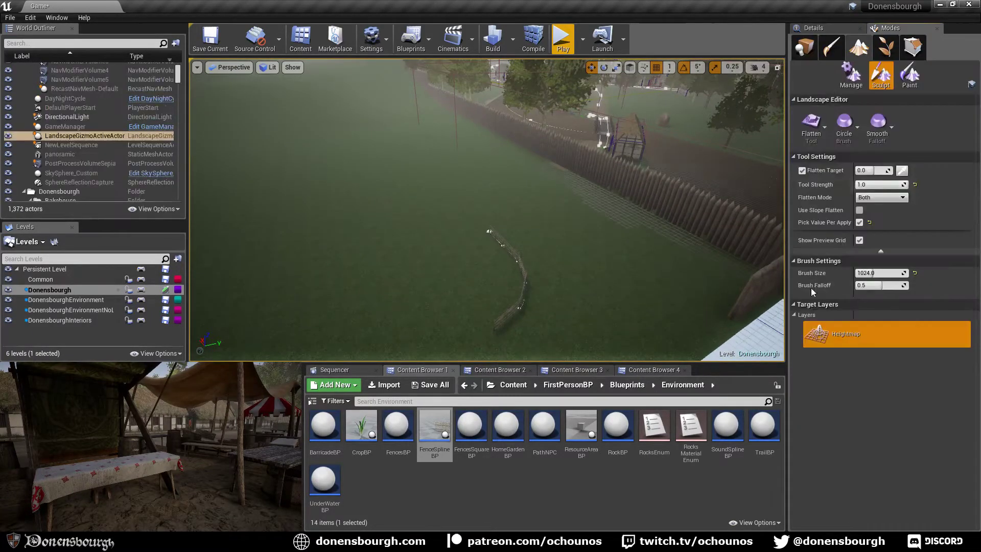
pyautogui.click(812, 126)
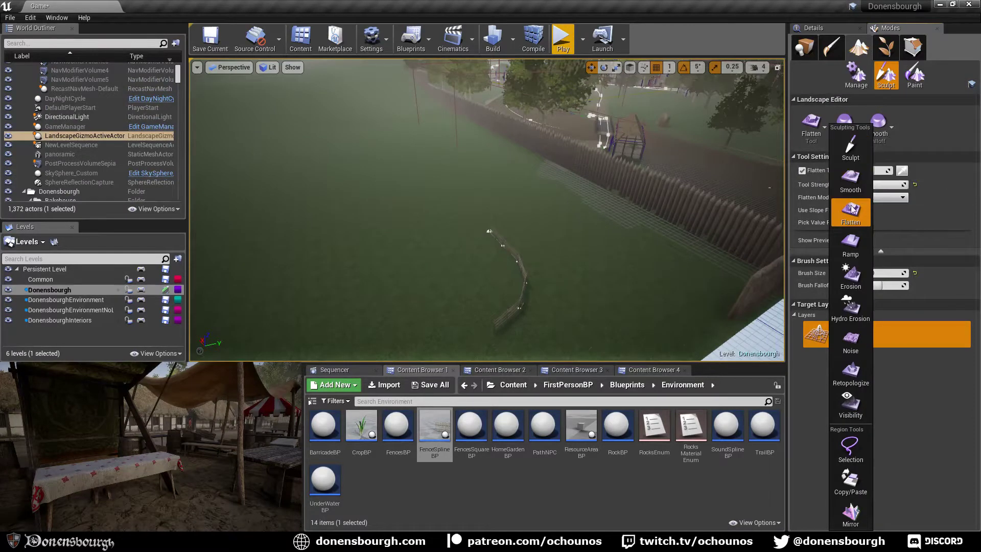
pyautogui.click(810, 133)
pyautogui.click(872, 173)
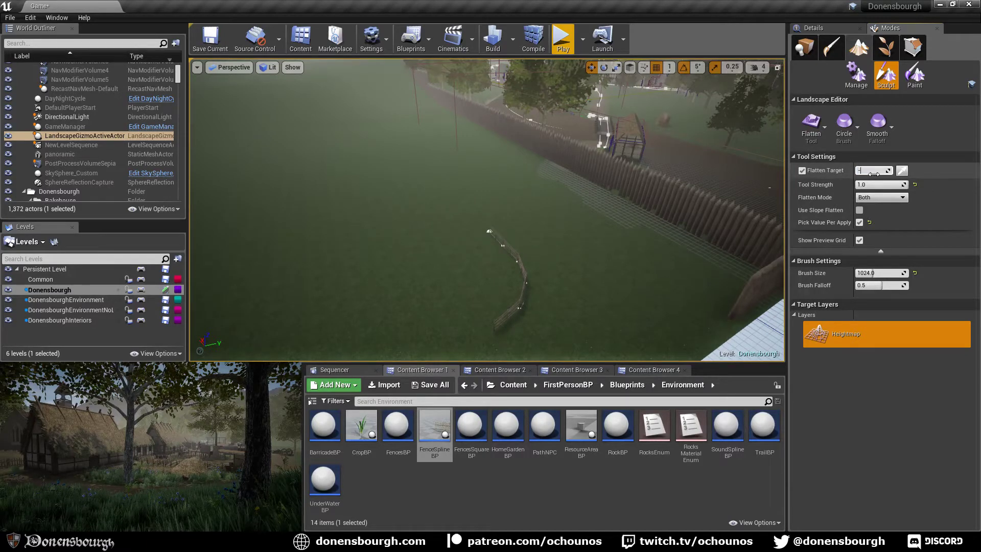
pyautogui.press('Return')
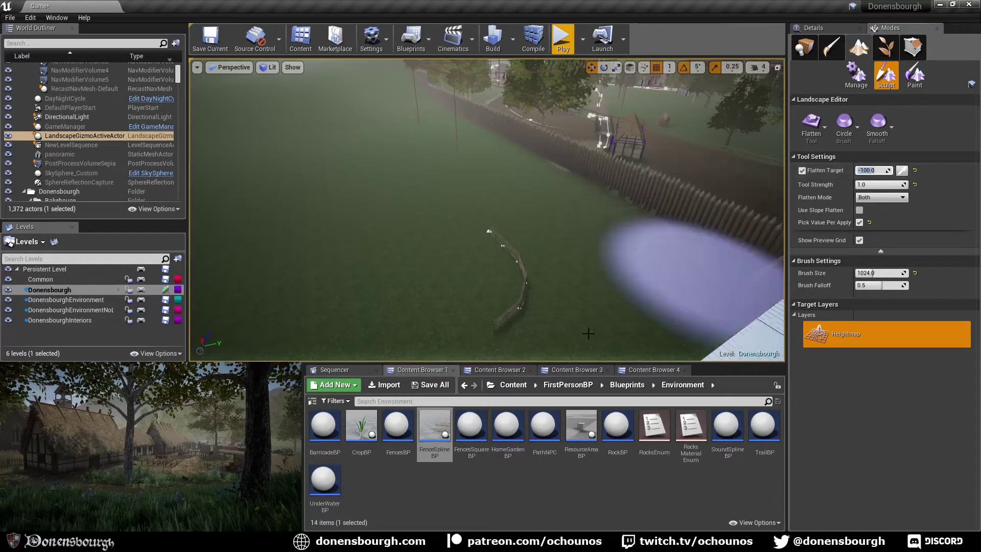
pyautogui.click(882, 273)
pyautogui.write('64')
pyautogui.press('Return')
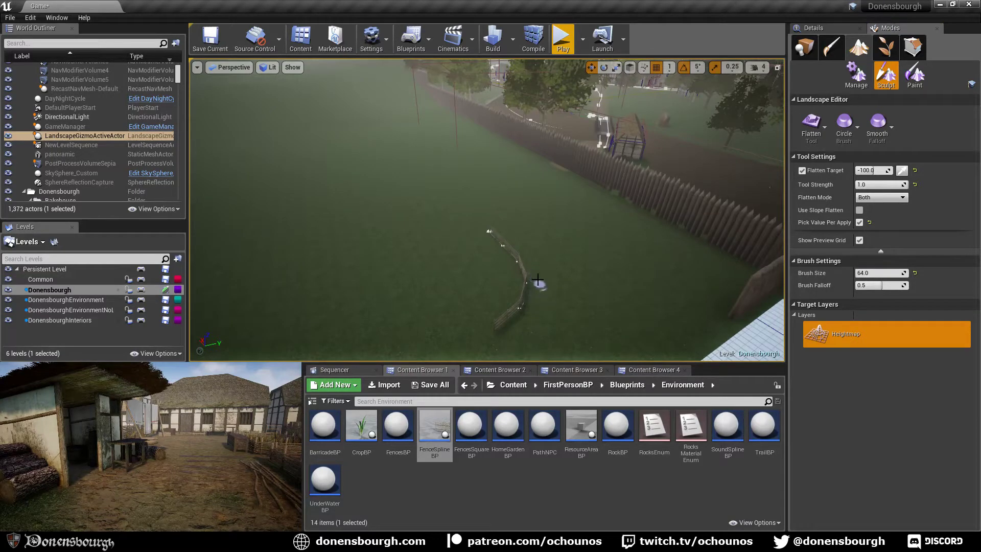
# Turn off Pick Value Per Apply and carve a winding trench in the meadow along the outer side of the spline fence
pyautogui.moveTo(547, 292)
pyautogui.mouseDown(button='right')
pyautogui.moveTo(556, 268)
pyautogui.moveTo(558, 291)
pyautogui.mouseUp(button='right')
pyautogui.press('w')
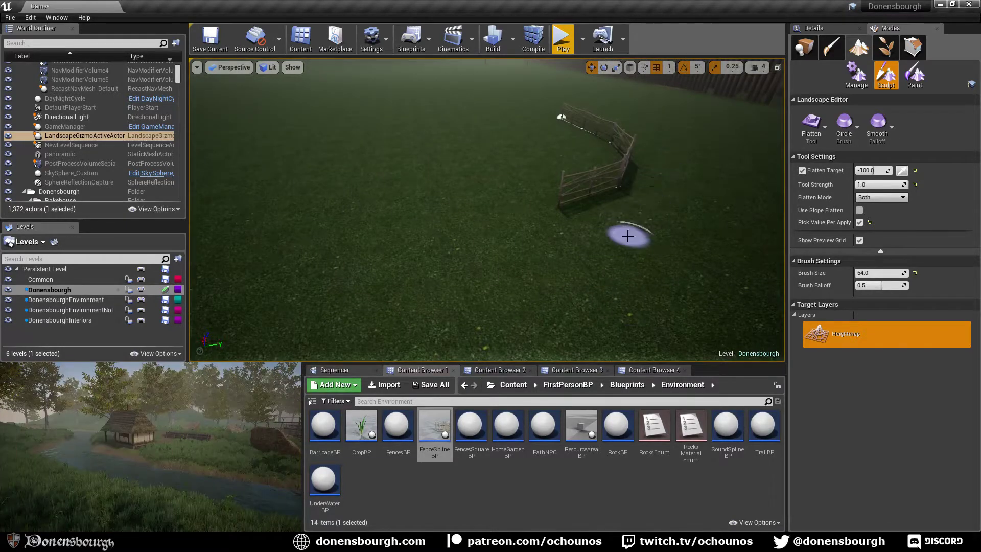
pyautogui.click(859, 222)
pyautogui.moveTo(635, 219)
pyautogui.mouseDown()
pyautogui.moveTo(651, 179)
pyautogui.moveTo(639, 195)
pyautogui.mouseUp()
pyautogui.moveTo(554, 259)
pyautogui.mouseDown()
pyautogui.moveTo(591, 219)
pyautogui.moveTo(569, 256)
pyautogui.moveTo(644, 217)
pyautogui.moveTo(562, 307)
pyautogui.moveTo(661, 227)
pyautogui.moveTo(438, 313)
pyautogui.moveTo(499, 276)
pyautogui.moveTo(451, 291)
pyautogui.moveTo(381, 333)
pyautogui.moveTo(358, 323)
pyautogui.moveTo(628, 232)
pyautogui.mouseUp()
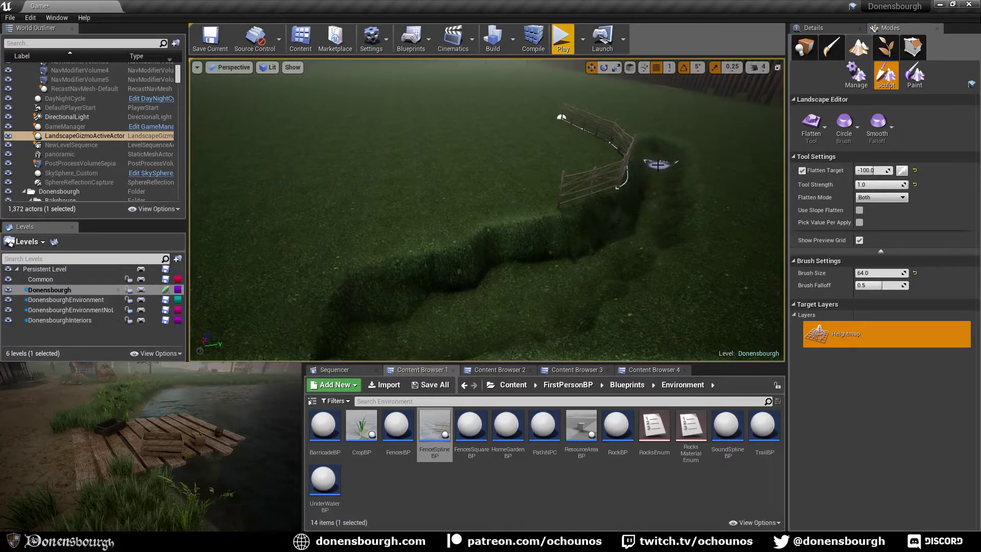
pyautogui.hotkey('shift', '1')
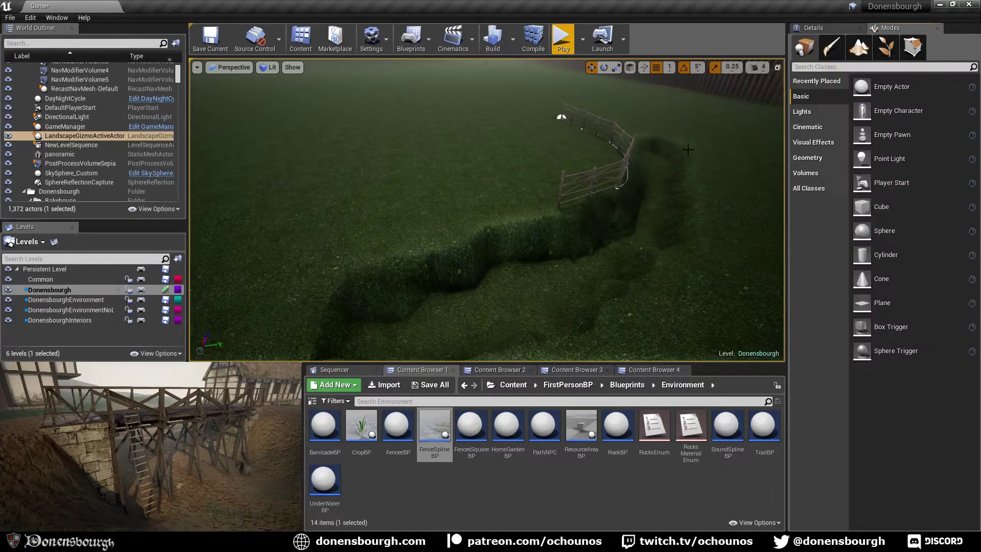
# Paint the MudWet layer along the bed of the trench
pyautogui.click(860, 47)
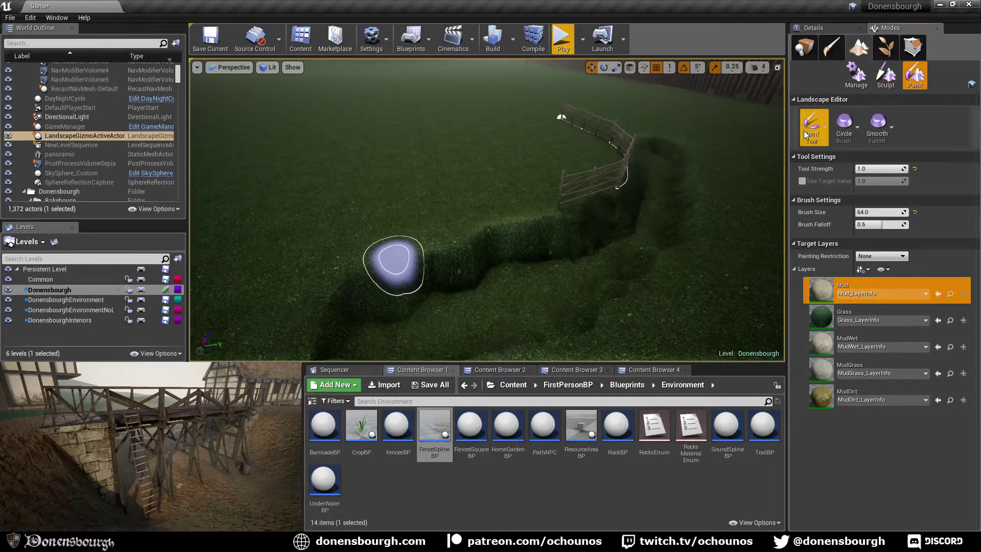
pyautogui.click(863, 362)
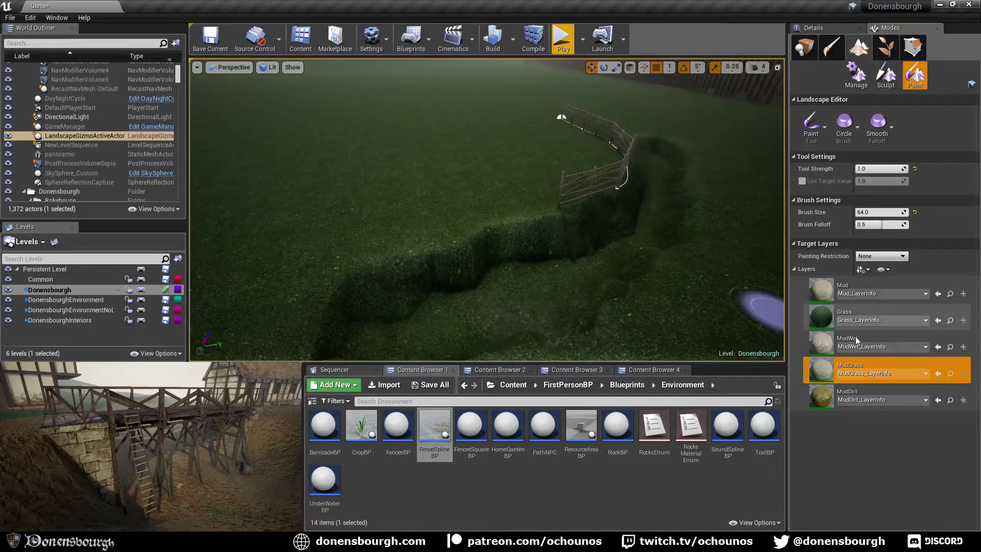
pyautogui.click(868, 343)
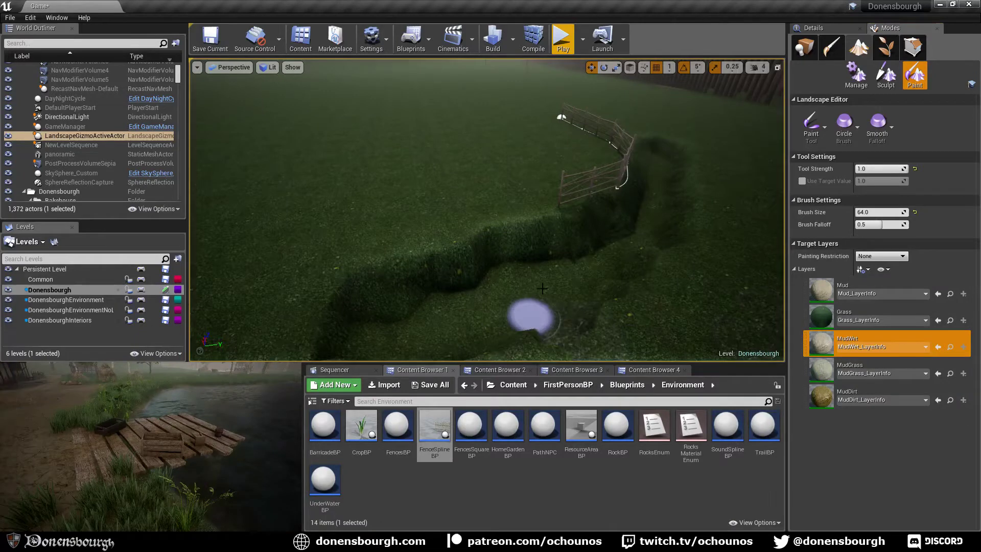
pyautogui.click(542, 289)
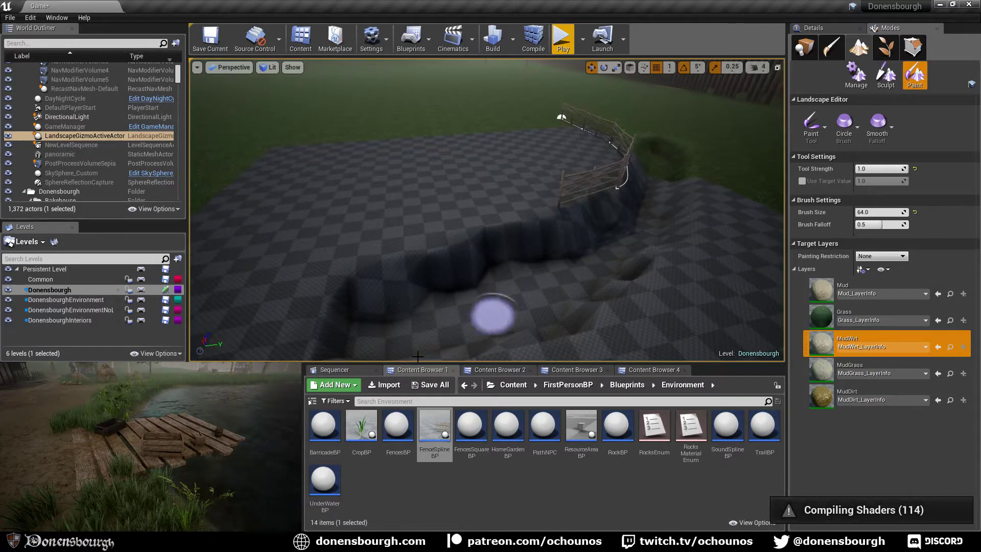
pyautogui.moveTo(417, 356)
pyautogui.mouseDown()
pyautogui.moveTo(604, 247)
pyautogui.moveTo(661, 172)
pyautogui.mouseUp()
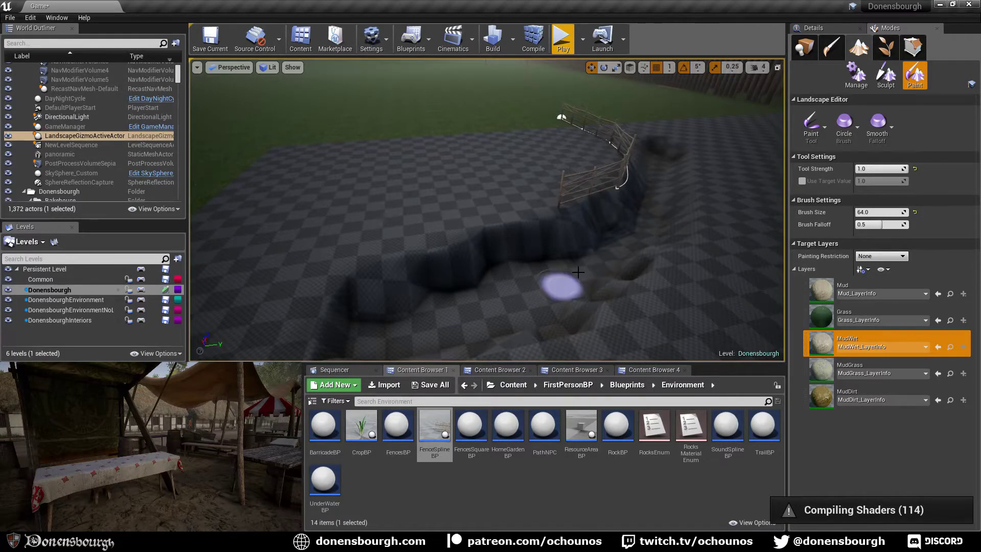
# Examine the painted trench from several angles and check the details of the LandscapeDonensbourgh landscape
pyautogui.scroll(4, 553, 290)
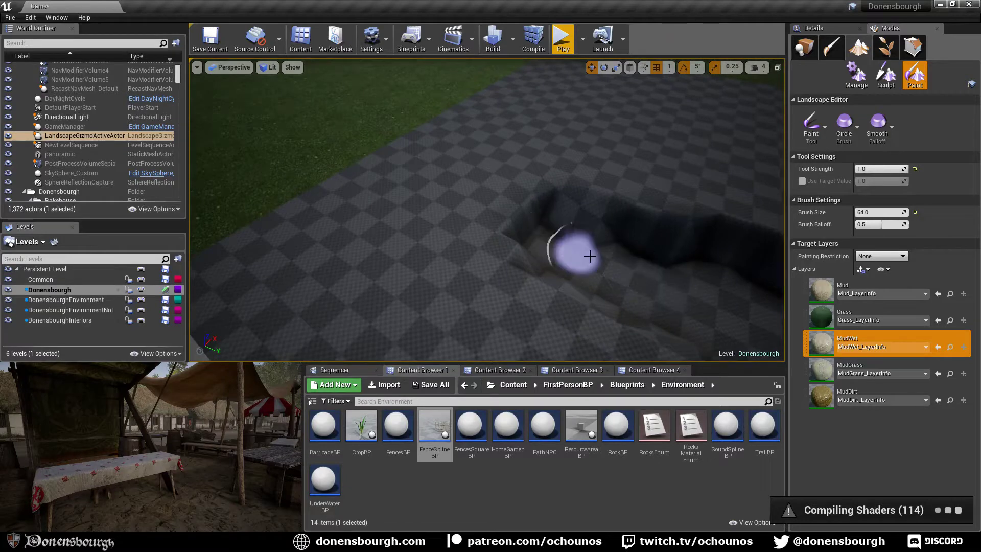
pyautogui.moveTo(589, 257); pyautogui.dragTo(659, 276, button='right')
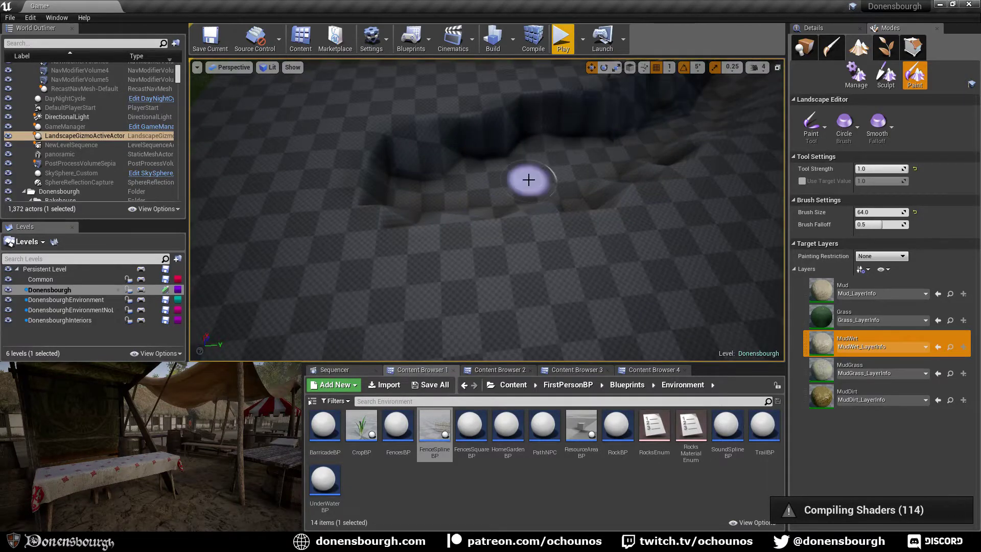
pyautogui.moveTo(525, 181); pyautogui.dragTo(628, 179, button='right')
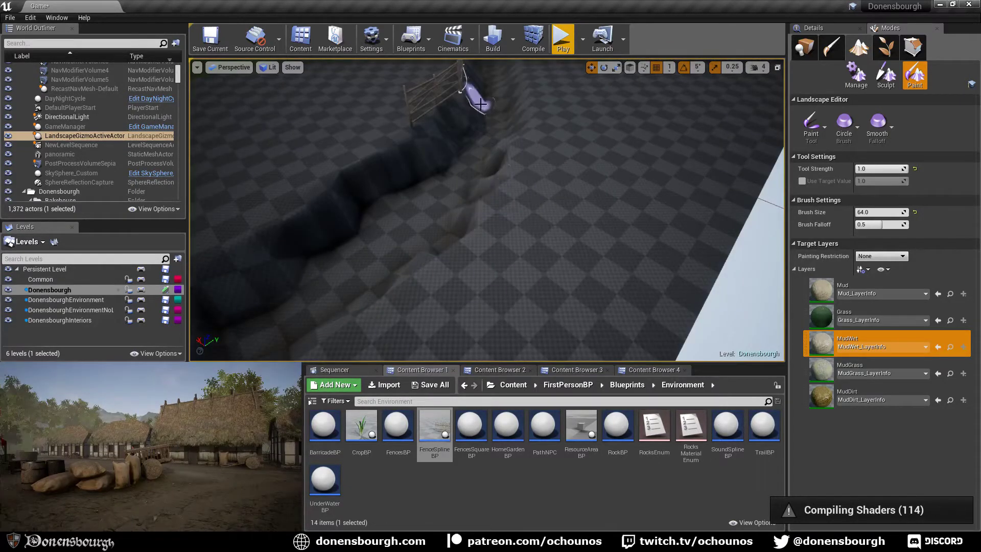
pyautogui.moveTo(471, 167); pyautogui.dragTo(541, 184, button='right')
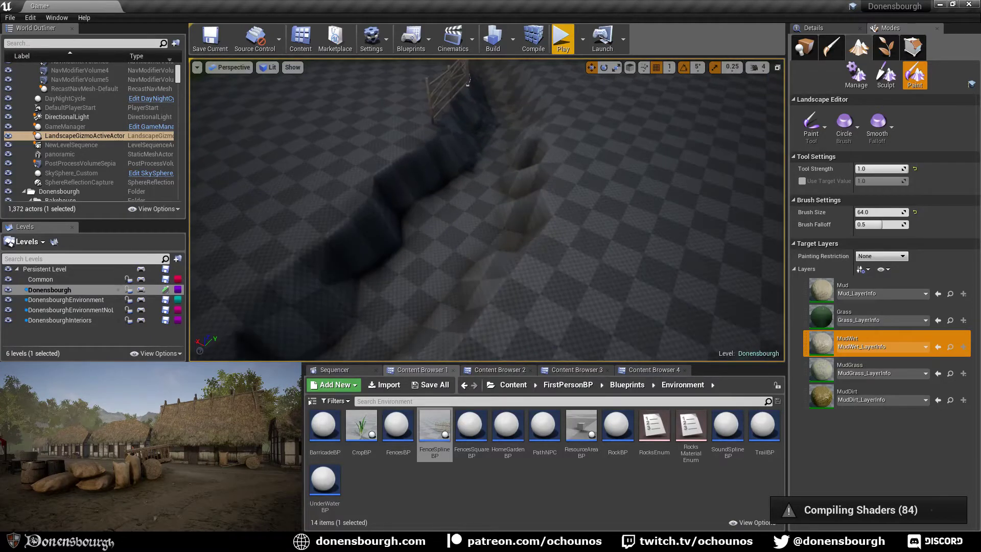
pyautogui.scroll(-3, 441, 180)
pyautogui.scroll(-5, 441, 180)
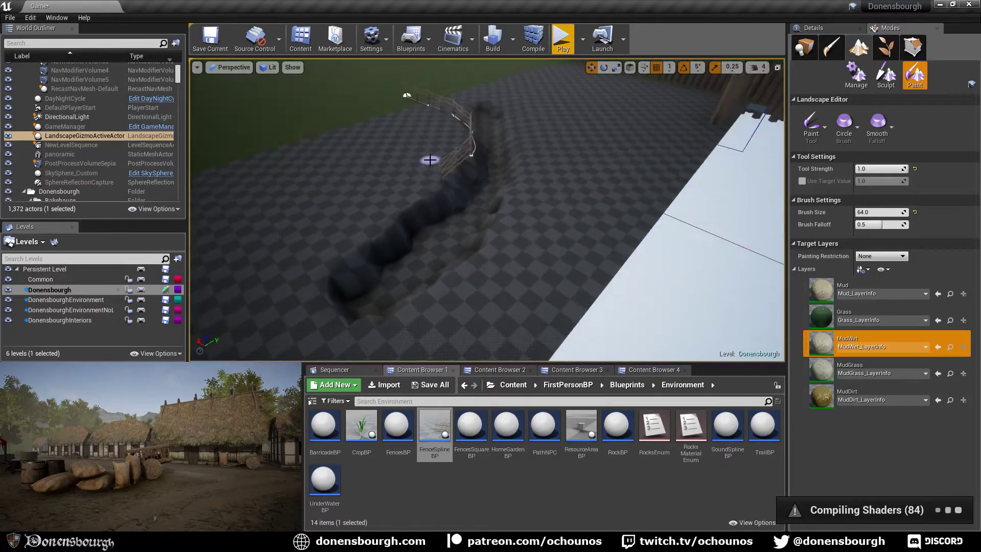
pyautogui.rightClick(380, 195)
pyautogui.click(409, 177)
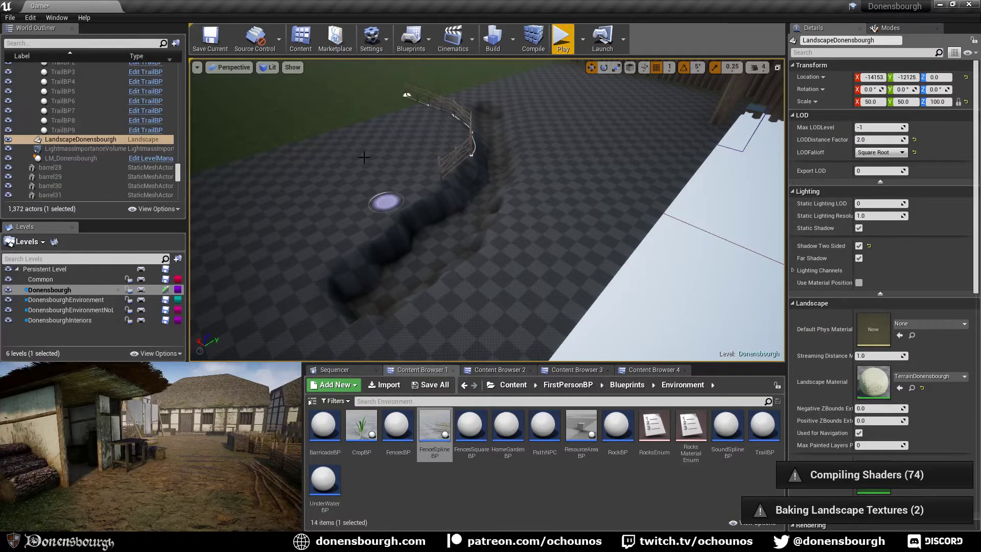
pyautogui.moveTo(409, 178); pyautogui.dragTo(413, 169, button='right')
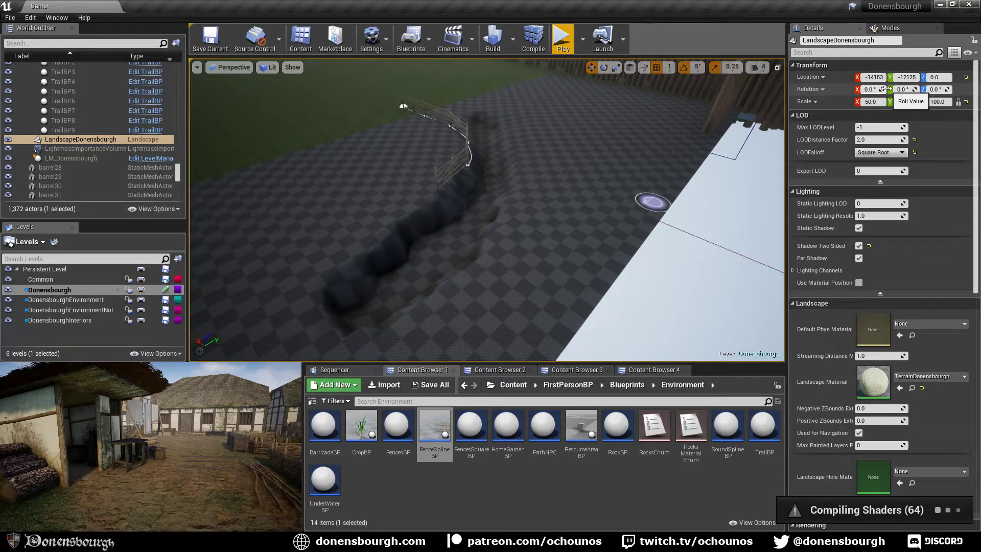
pyautogui.click(890, 28)
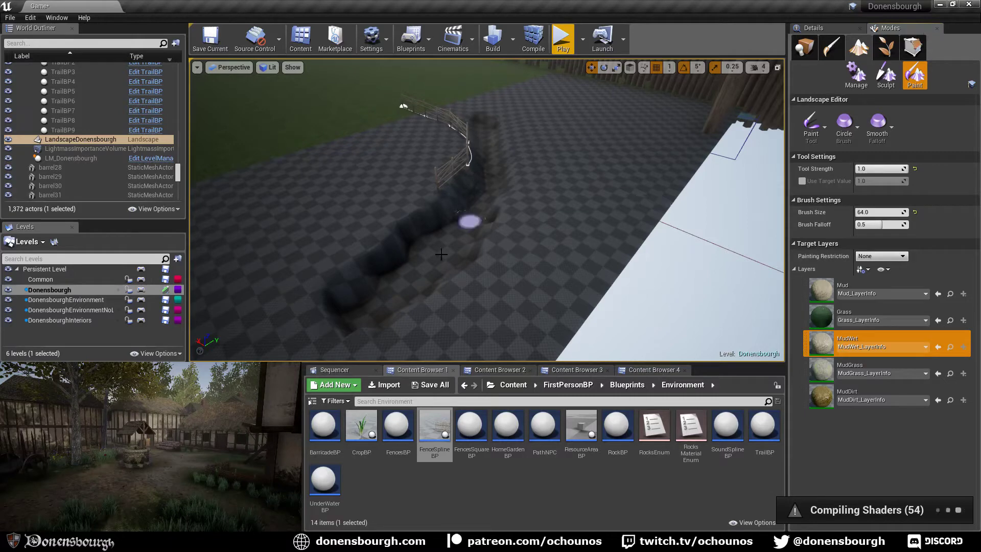
pyautogui.moveTo(442, 254); pyautogui.dragTo(399, 240, button='right')
pyautogui.moveTo(494, 237)
pyautogui.mouseDown(button='right')
pyautogui.moveTo(501, 244)
pyautogui.moveTo(500, 204)
pyautogui.moveTo(509, 240)
pyautogui.moveTo(494, 242)
pyautogui.moveTo(497, 273)
pyautogui.moveTo(511, 270)
pyautogui.moveTo(486, 273)
pyautogui.moveTo(494, 270)
pyautogui.mouseUp(button='right')
pyautogui.scroll(-2, 497, 221)
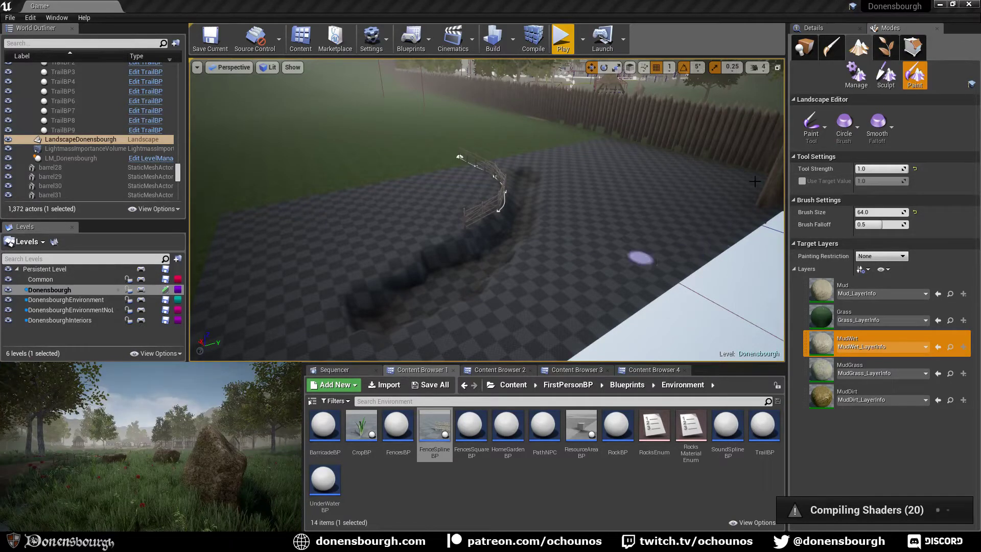
# Extend the near end of the trench with the Flatten tool, and soften its steep bank with the Smooth tool
pyautogui.click(887, 74)
pyautogui.moveTo(415, 310)
pyautogui.mouseDown()
pyautogui.moveTo(283, 341)
pyautogui.moveTo(311, 339)
pyautogui.mouseUp()
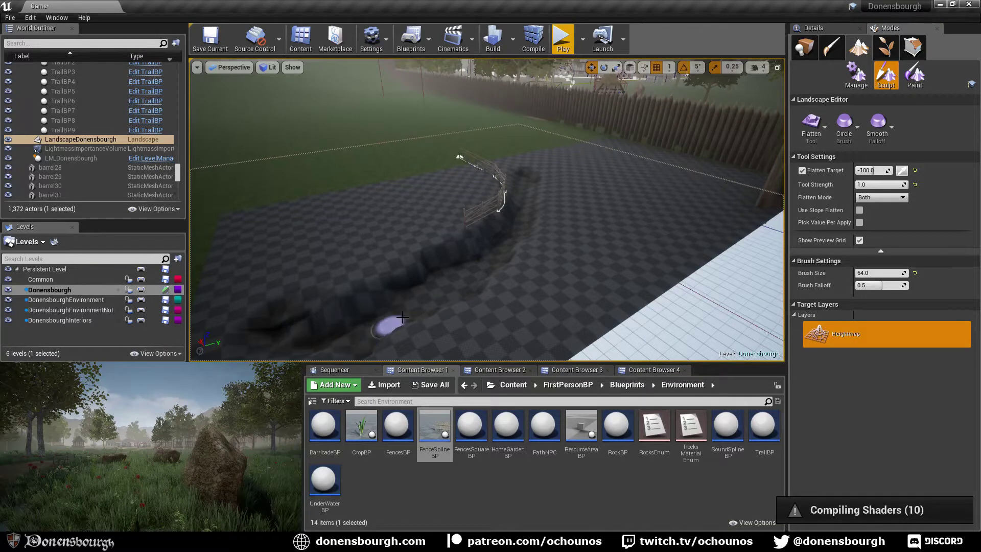
pyautogui.click(814, 132)
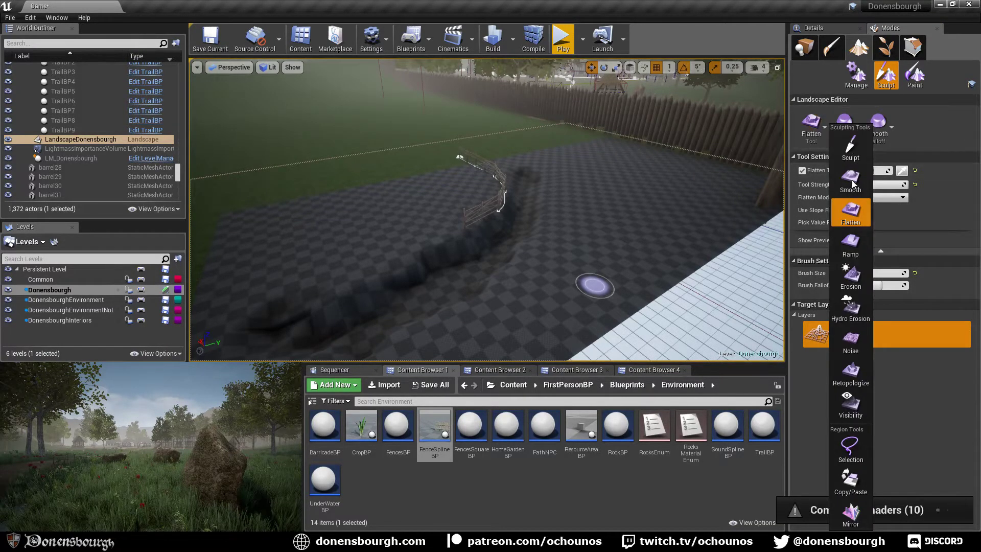
pyautogui.click(845, 169)
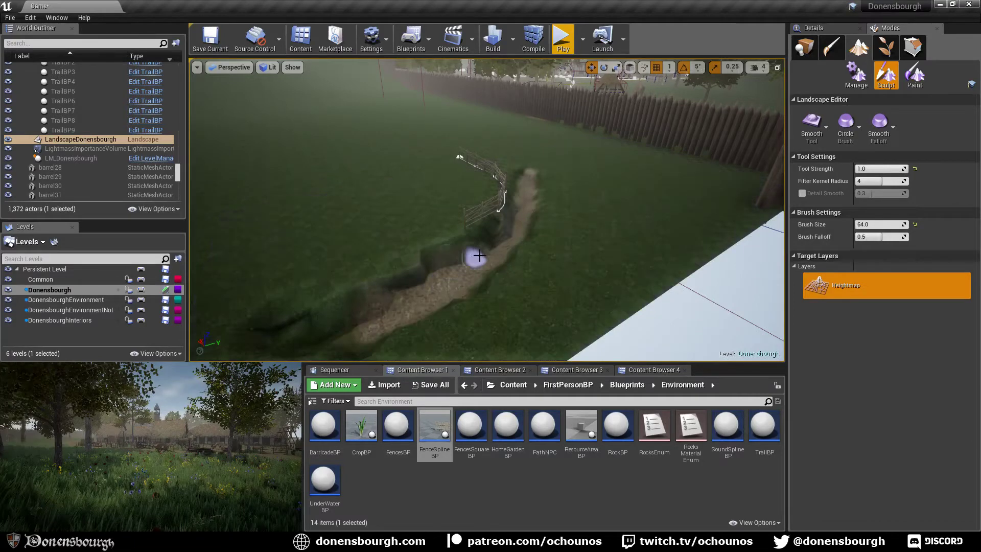
pyautogui.moveTo(466, 239)
pyautogui.mouseDown()
pyautogui.moveTo(383, 282)
pyautogui.moveTo(424, 265)
pyautogui.moveTo(312, 346)
pyautogui.moveTo(491, 267)
pyautogui.moveTo(419, 331)
pyautogui.moveTo(439, 312)
pyautogui.mouseUp()
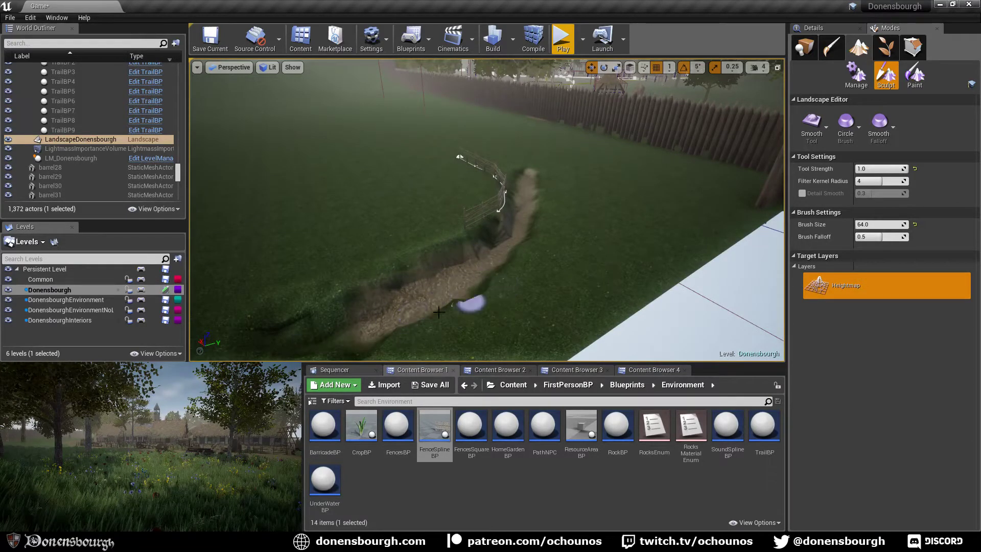
pyautogui.click(813, 124)
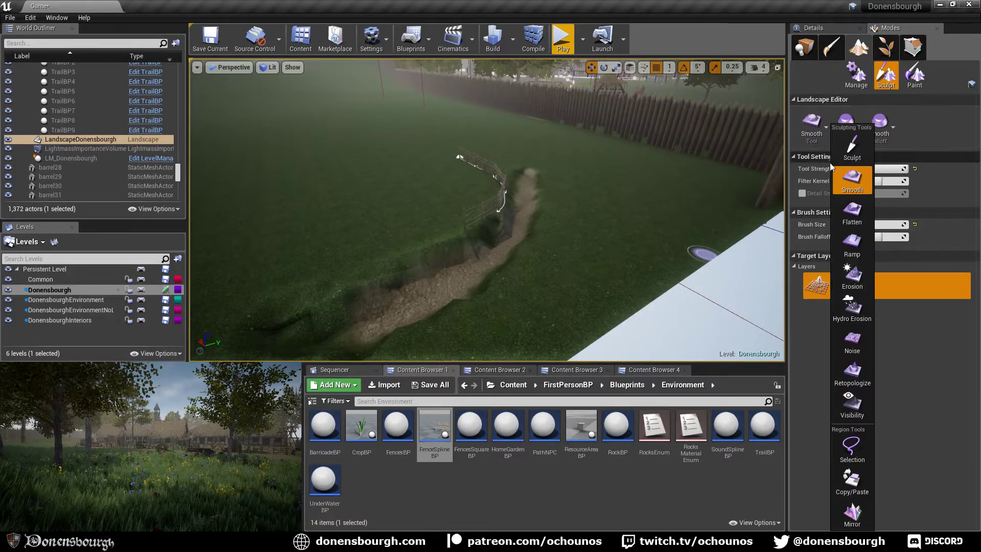
pyautogui.click(846, 151)
# Leave landscape editing, search the level's actors for "river" and select the River folder
pyautogui.click(804, 46)
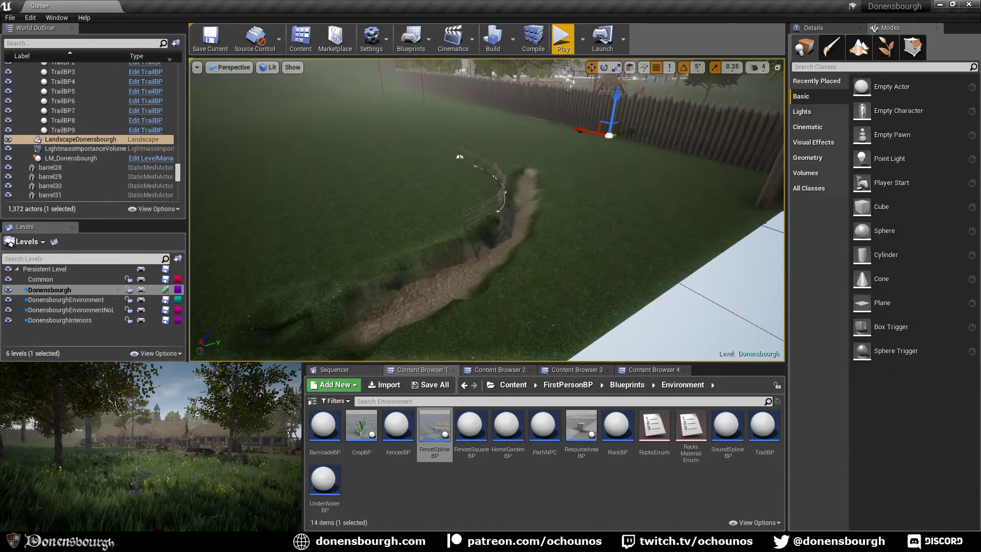
pyautogui.scroll(10, 181, 184)
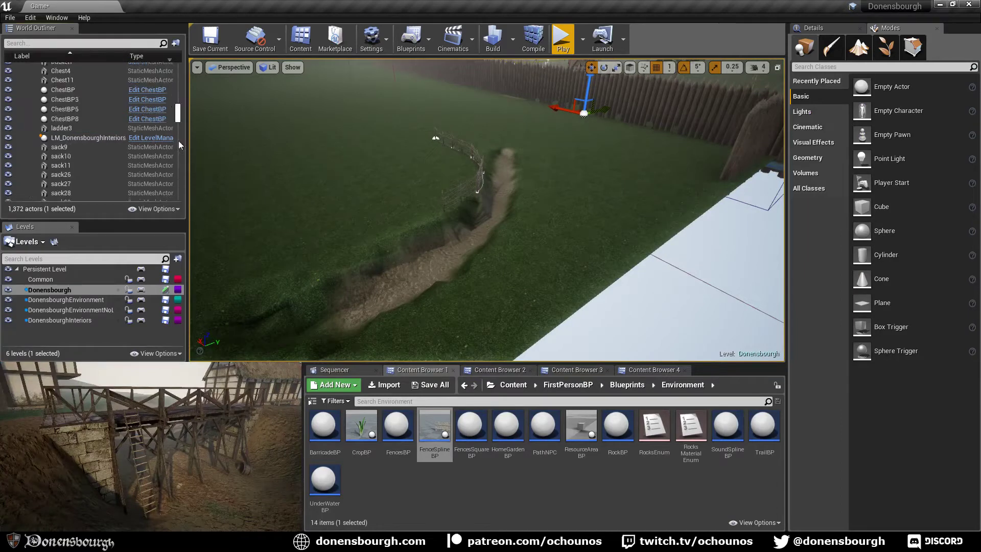
pyautogui.scroll(15, 182, 179)
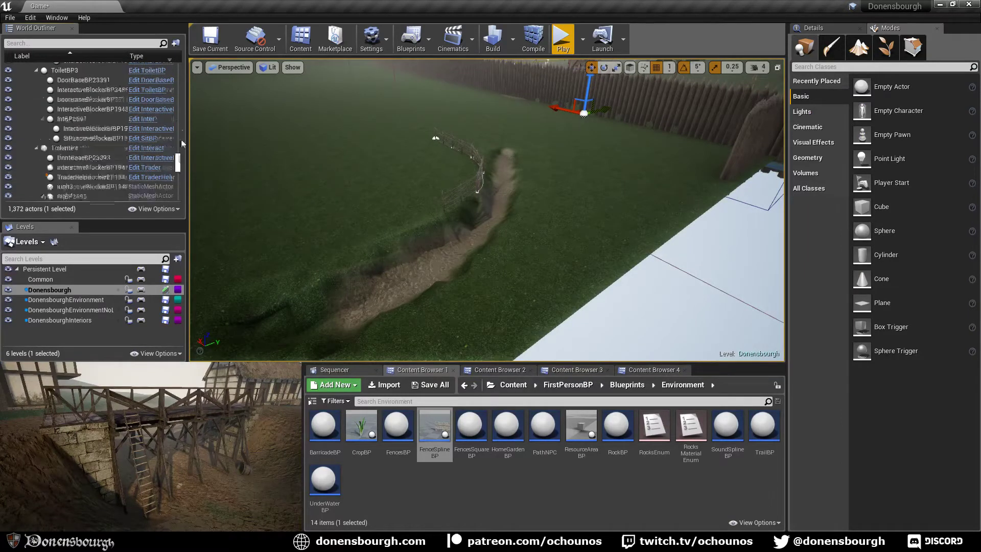
pyautogui.click(46, 43)
pyautogui.write('river')
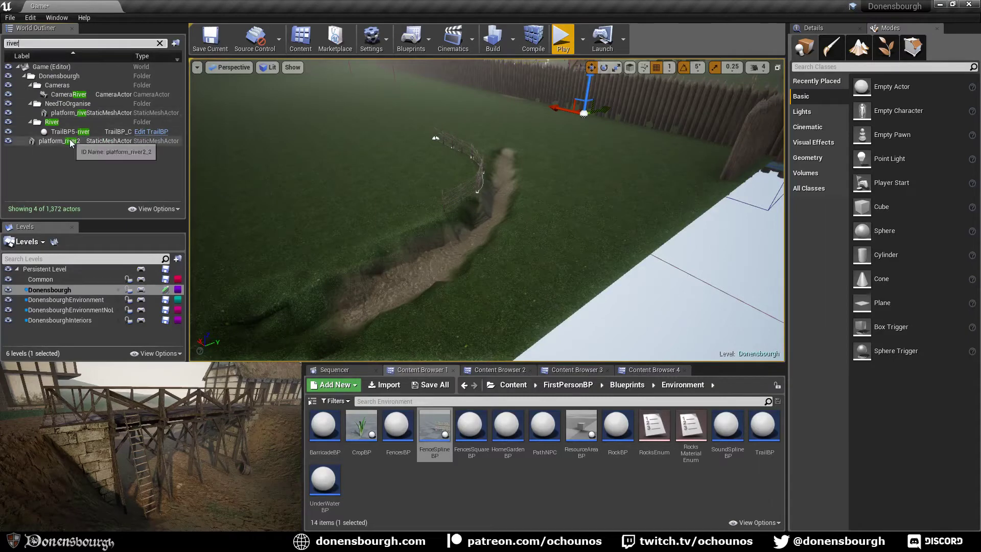
pyautogui.click(66, 122)
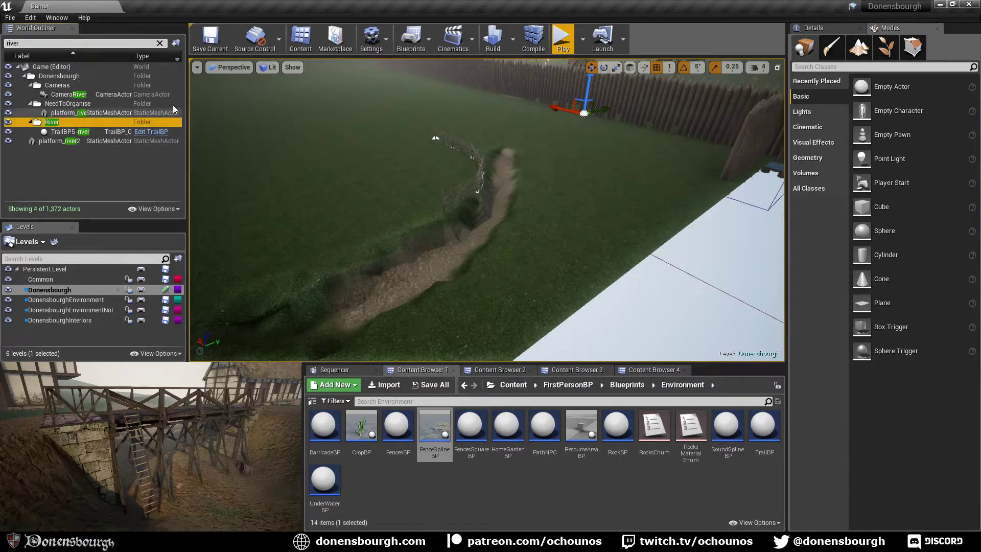
# Clear the actor search and collapse the Donensbourgh subfolders from Bakehouse through Resources to reach the River folder's actors
pyautogui.click(161, 44)
pyautogui.scroll(3, 25, 115)
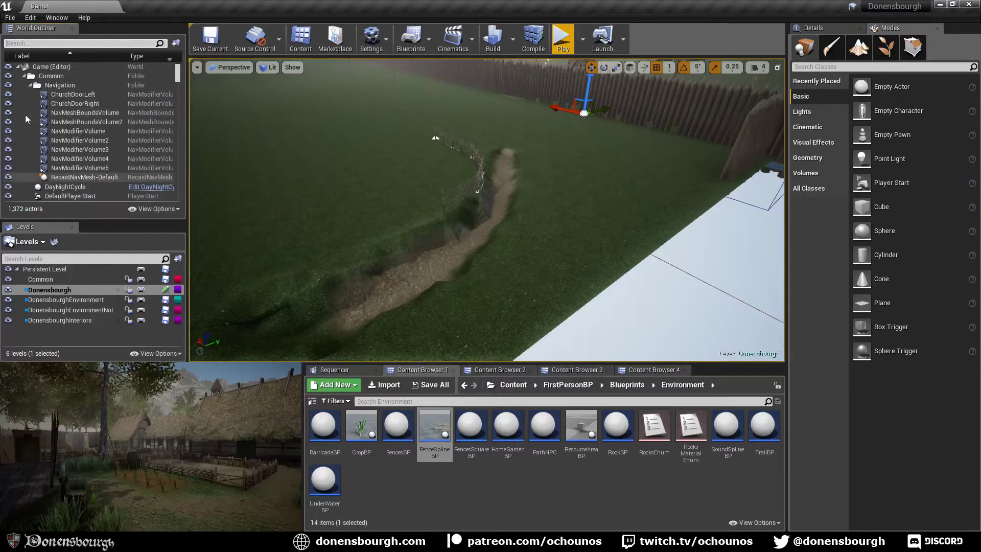
pyautogui.scroll(-8, 39, 118)
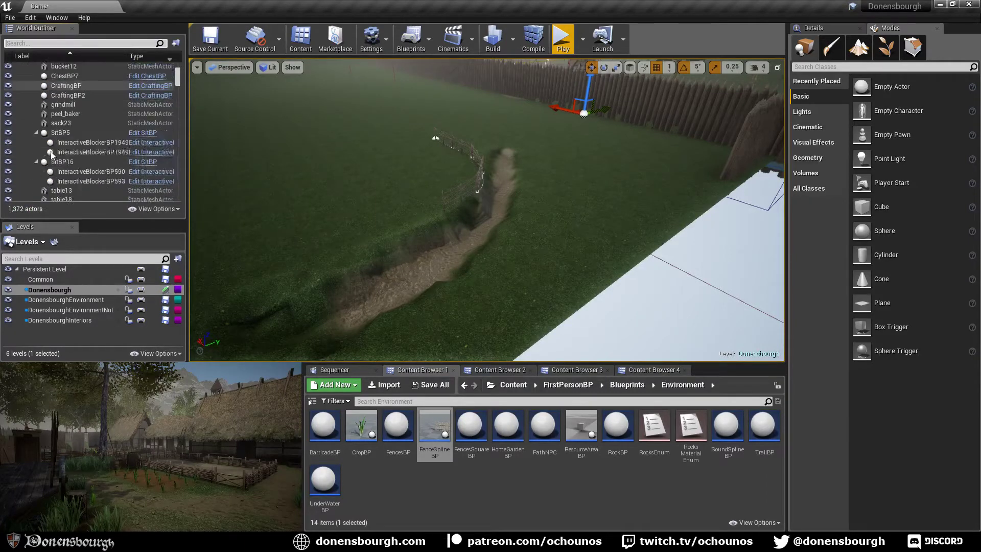
pyautogui.scroll(3, 49, 152)
pyautogui.click(31, 93)
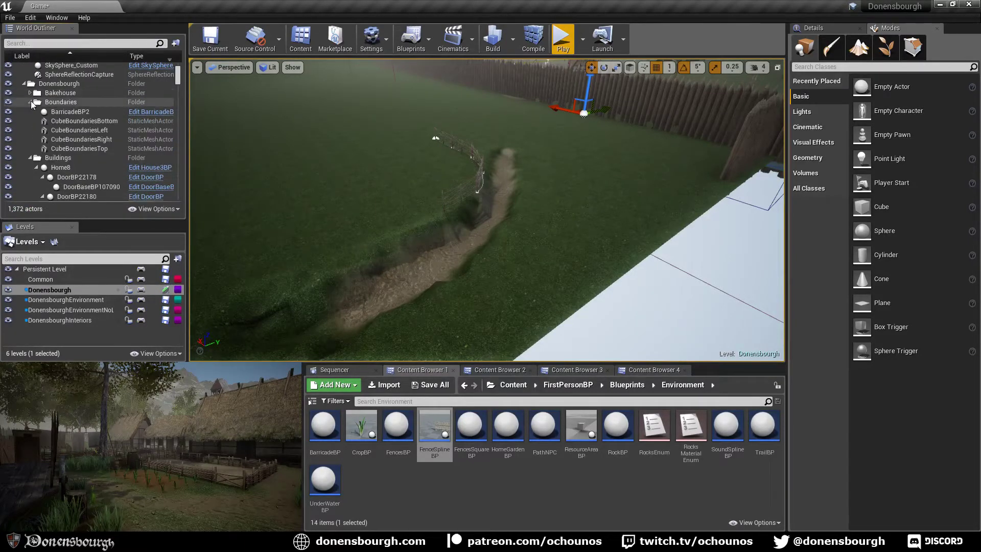
pyautogui.click(30, 102)
pyautogui.click(31, 110)
pyautogui.click(30, 121)
pyautogui.click(29, 130)
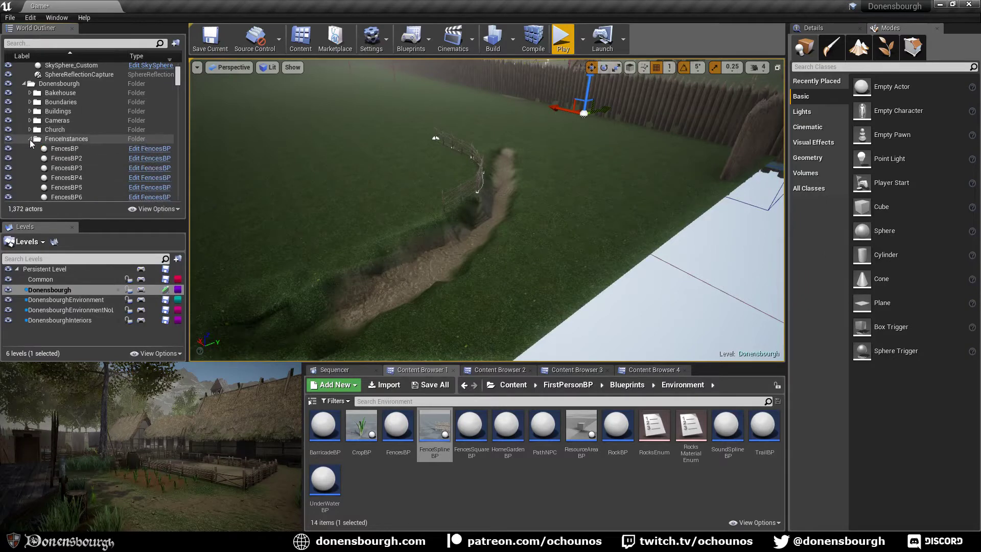
pyautogui.click(30, 140)
pyautogui.click(30, 148)
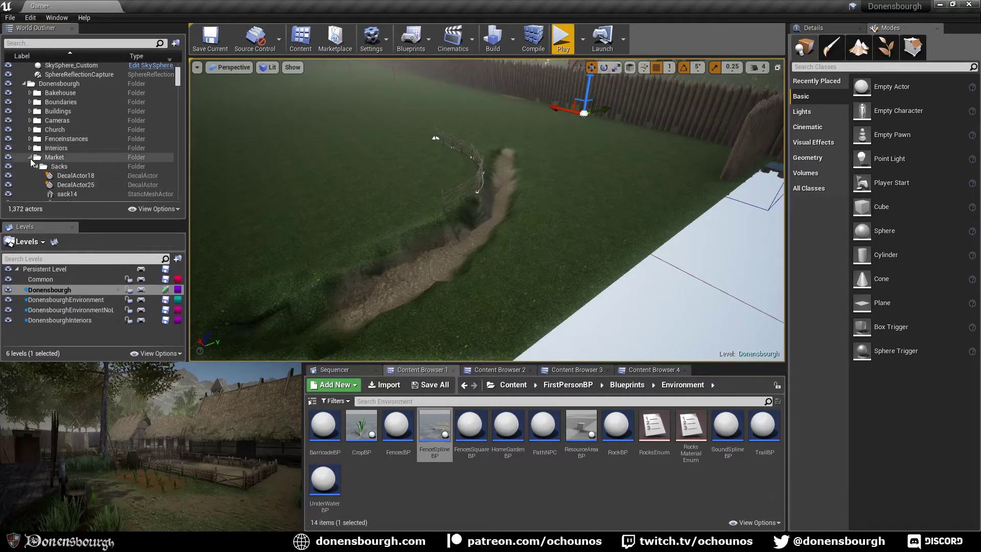
pyautogui.click(30, 158)
pyautogui.click(30, 166)
pyautogui.click(29, 176)
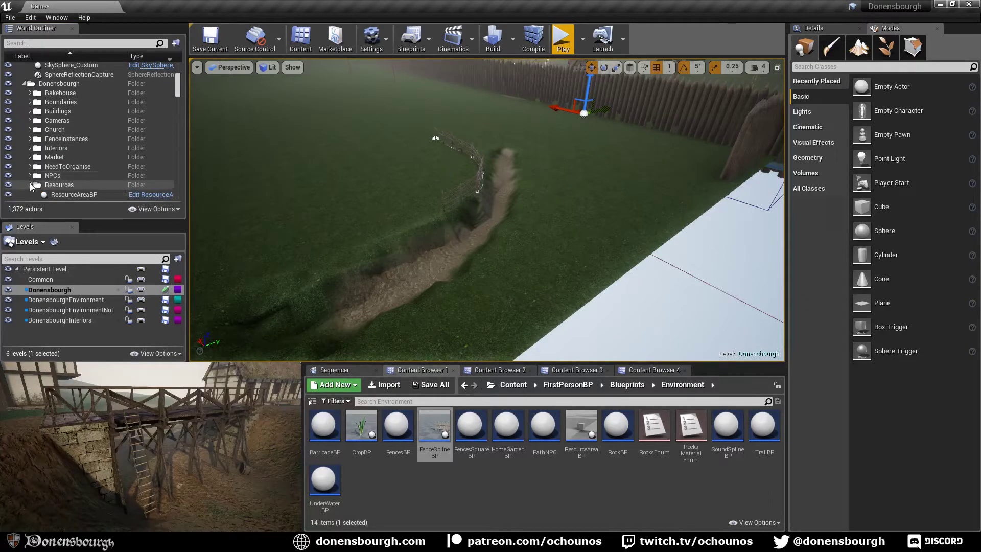
pyautogui.click(29, 185)
pyautogui.scroll(-5, 32, 185)
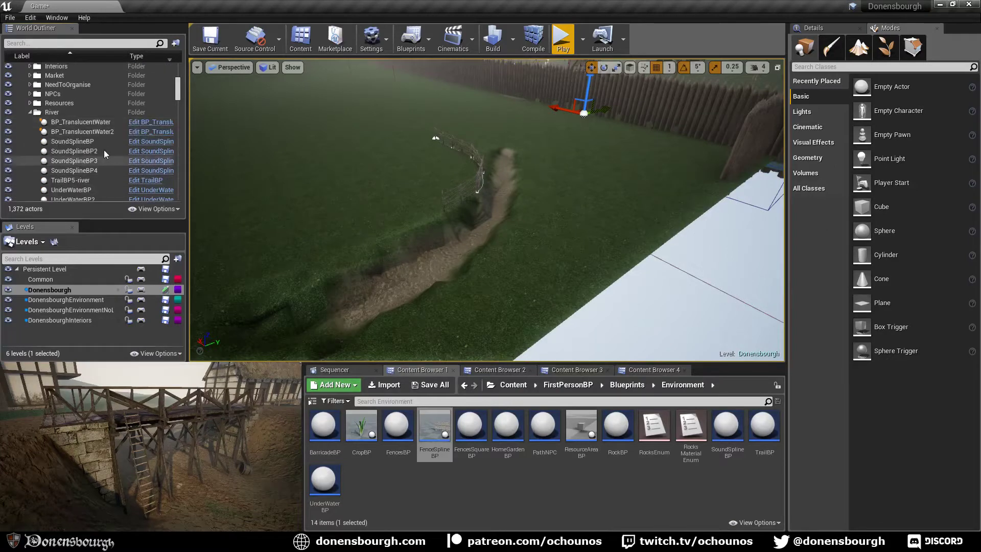
# Select BP_TranslucentWater in the River folder and examine which part of the map it covers from the top orthographic view
pyautogui.click(99, 123)
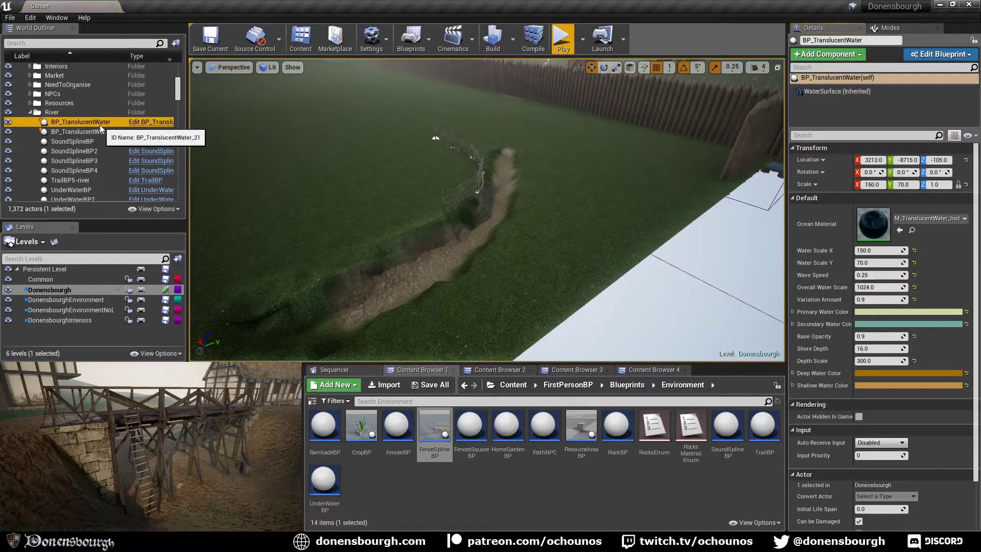
pyautogui.click(234, 68)
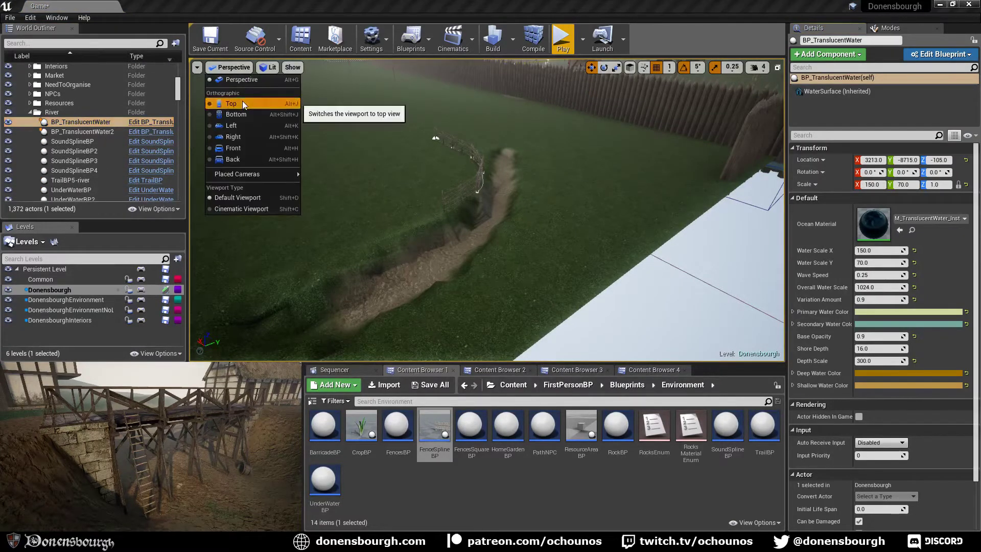
pyautogui.click(242, 103)
pyautogui.scroll(3, 442, 205)
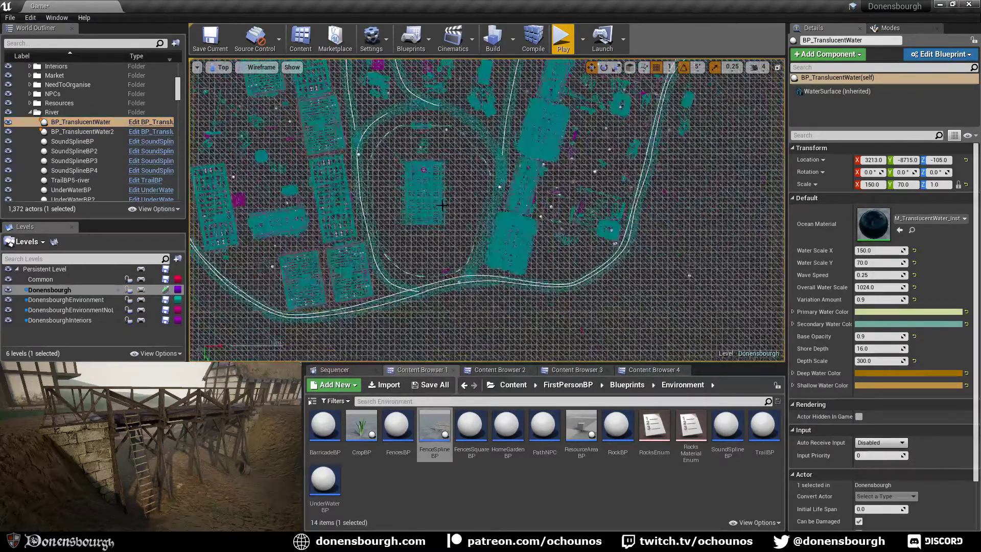
pyautogui.scroll(-5, 442, 204)
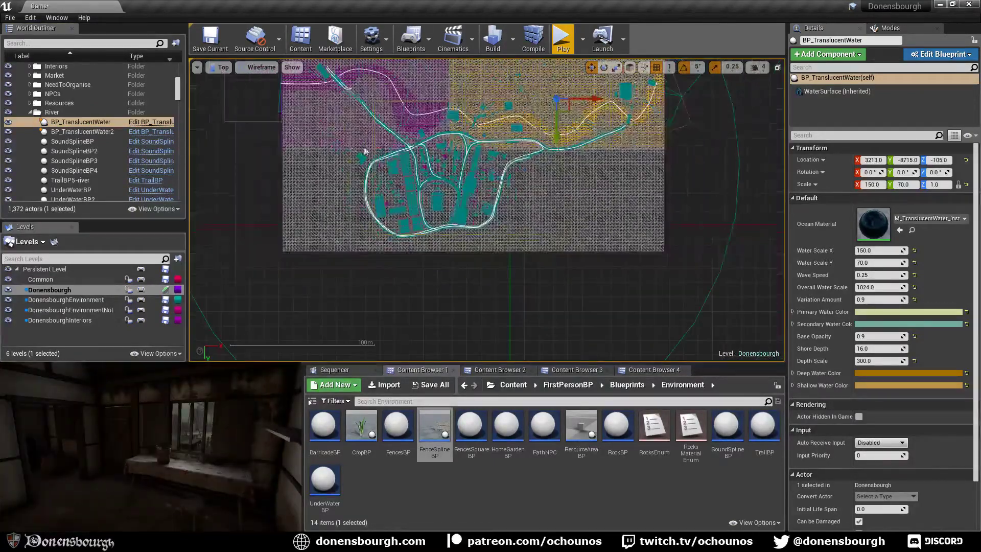
pyautogui.moveTo(361, 143); pyautogui.dragTo(371, 242, button='right')
pyautogui.scroll(4, 381, 261)
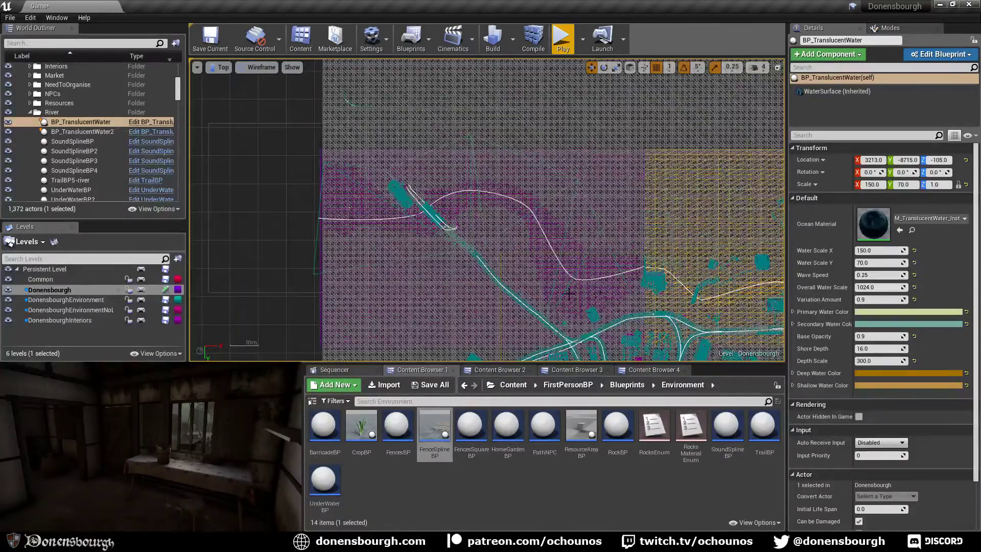
pyautogui.moveTo(418, 229); pyautogui.dragTo(387, 247, button='right')
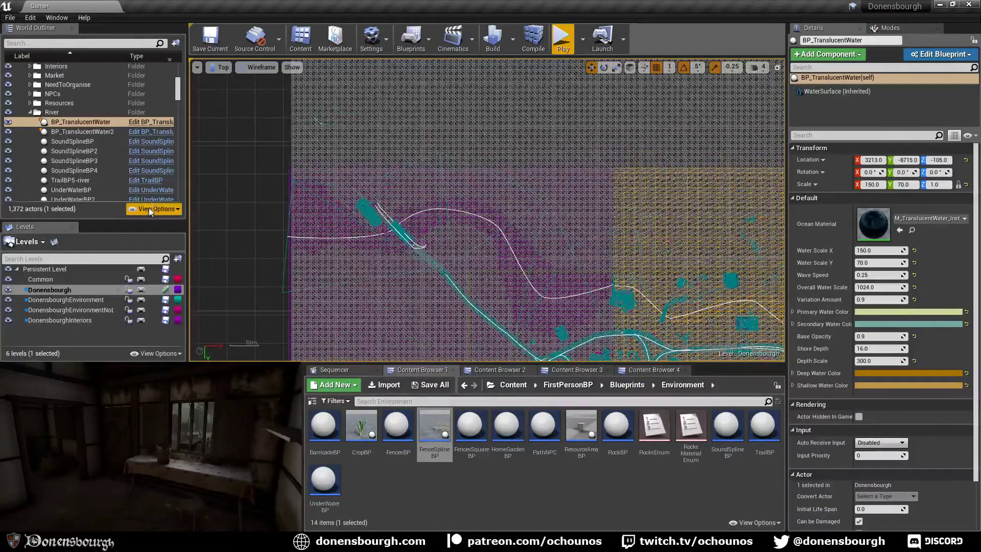
# Move the BP_TranslucentWater2 plane along the Y axis to about -11614, over the new trench area
pyautogui.click(84, 134)
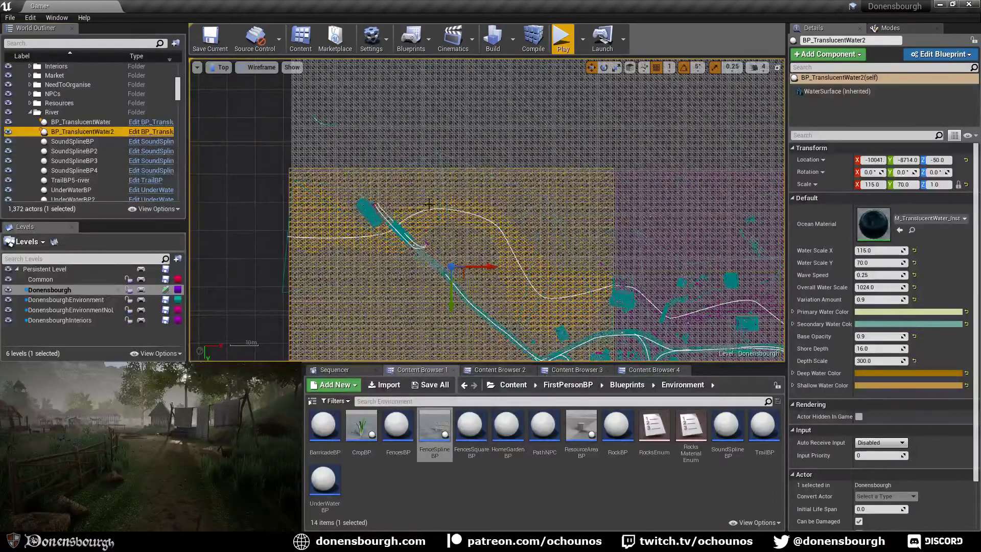
pyautogui.moveTo(444, 238); pyautogui.dragTo(441, 224, button='right')
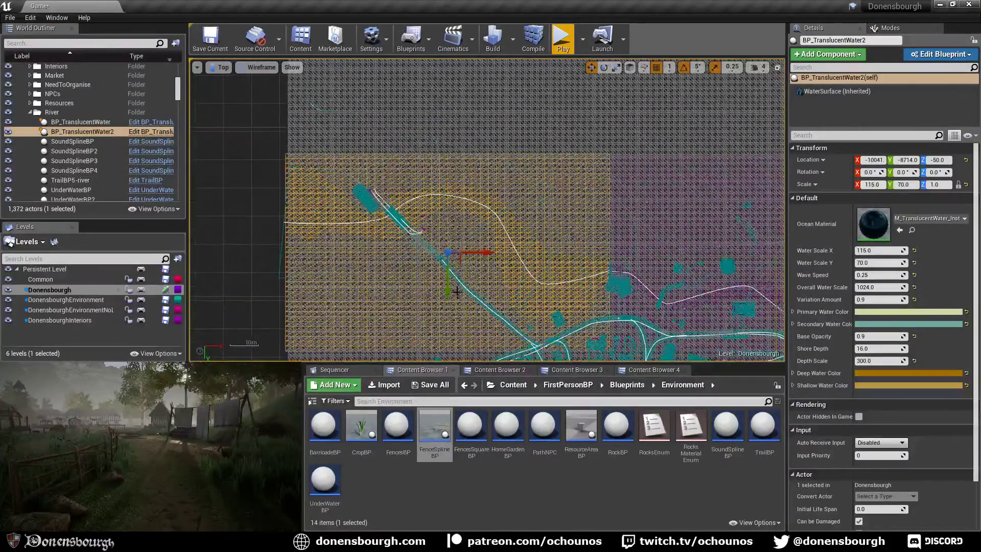
pyautogui.moveTo(450, 293); pyautogui.dragTo(448, 211)
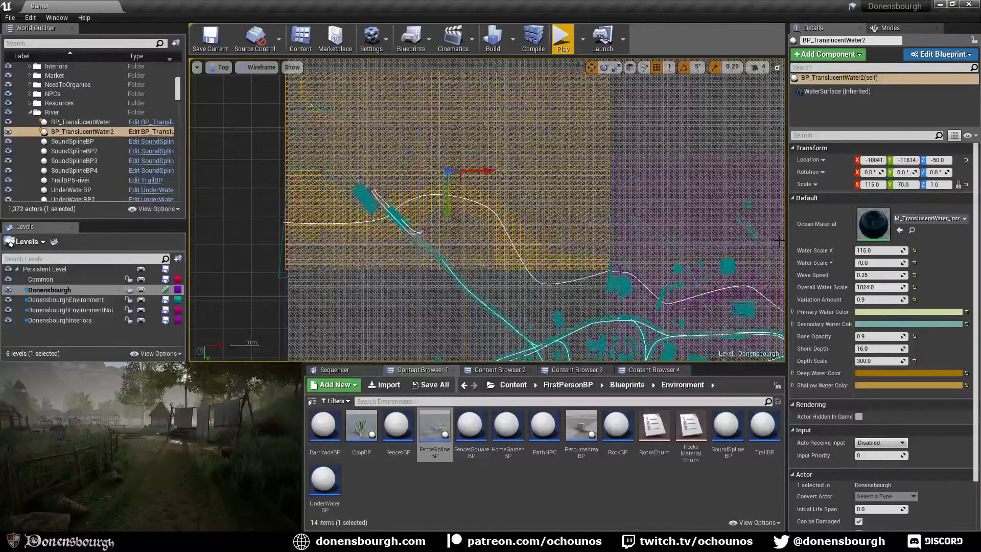
# Set Water Scale Y of BP_TranslucentWater2 to 140 and return to the trench in perspective view
pyautogui.click(881, 262)
pyautogui.write('140')
pyautogui.press('Return')
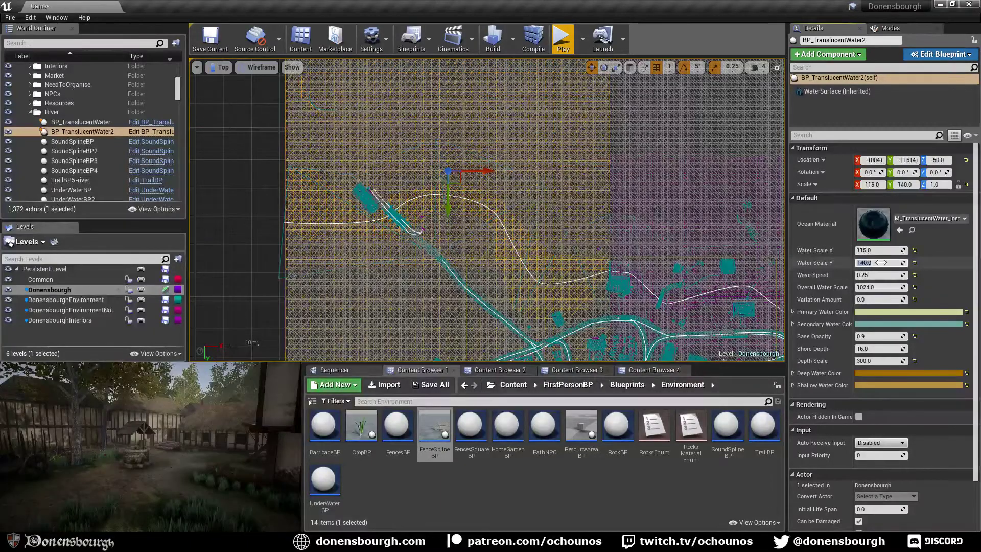
pyautogui.moveTo(322, 260); pyautogui.dragTo(292, 286, button='right')
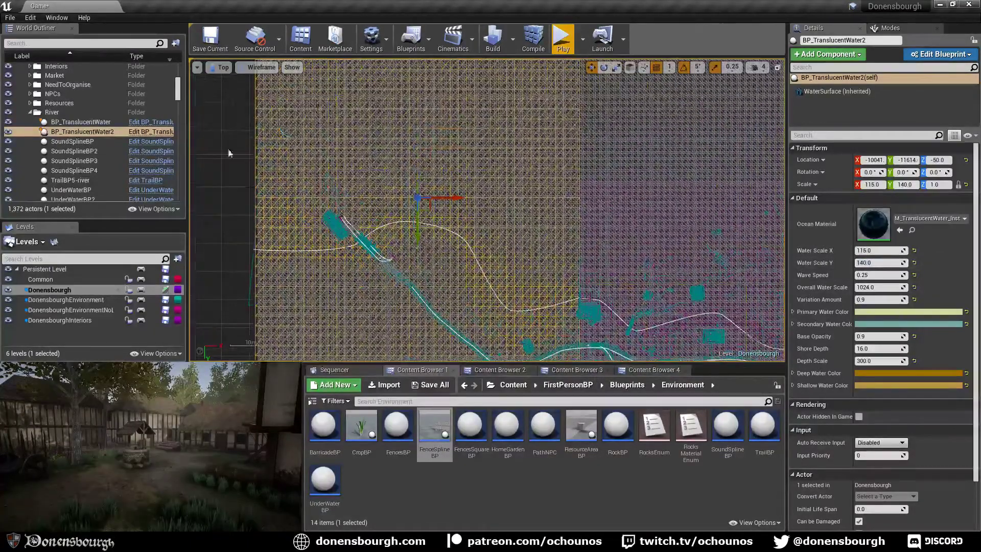
pyautogui.click(214, 68)
pyautogui.click(231, 81)
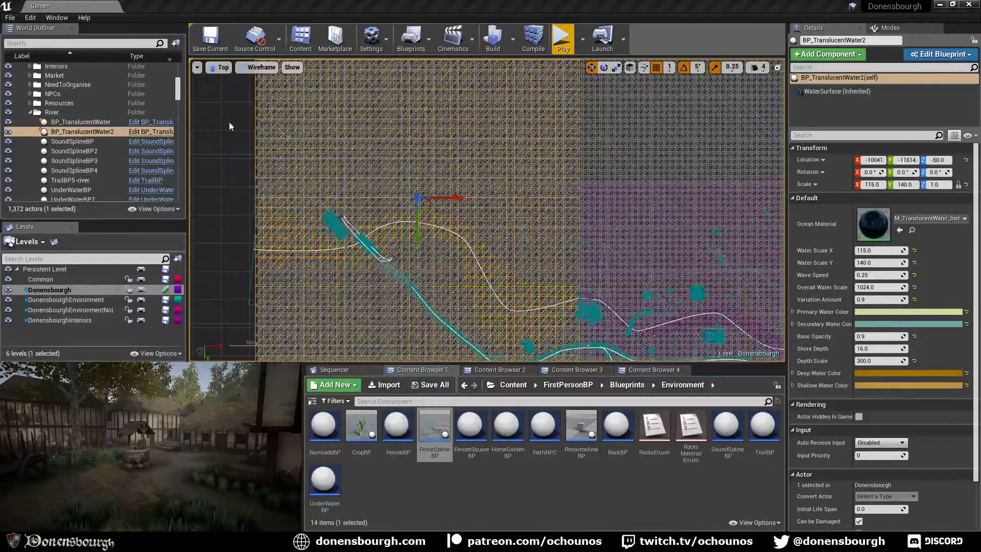
pyautogui.moveTo(338, 254); pyautogui.dragTo(479, 238, button='right')
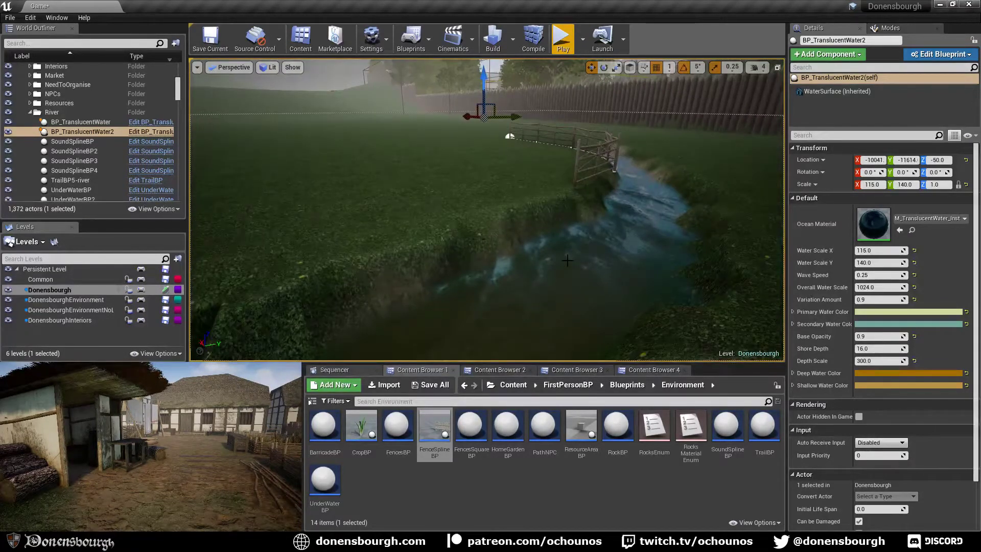
# Compare the shader complexity of the trench water and the existing river, and return to the lit view
pyautogui.hotkey('alt', '8')
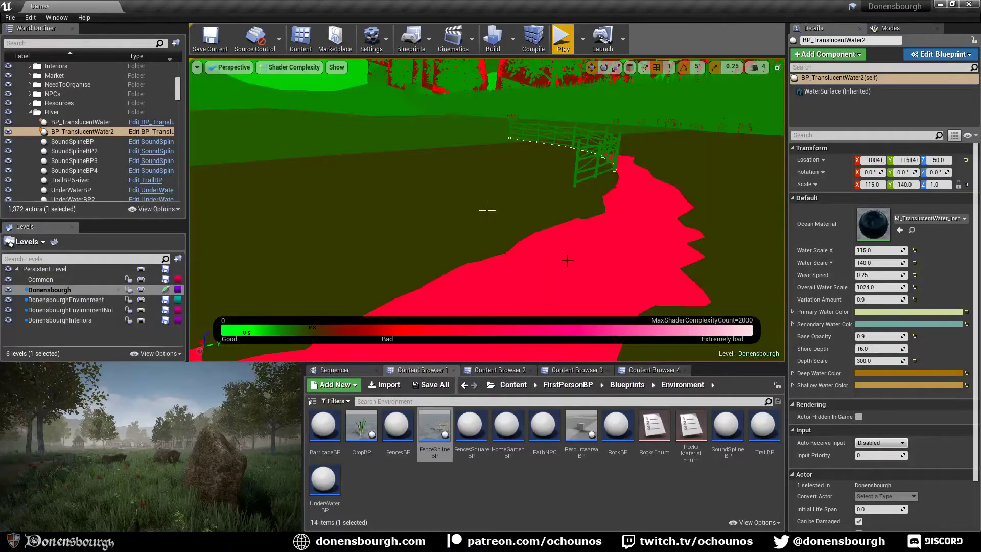
pyautogui.moveTo(582, 257); pyautogui.dragTo(581, 257, button='right')
pyautogui.moveTo(486, 210); pyautogui.dragTo(574, 268, button='right')
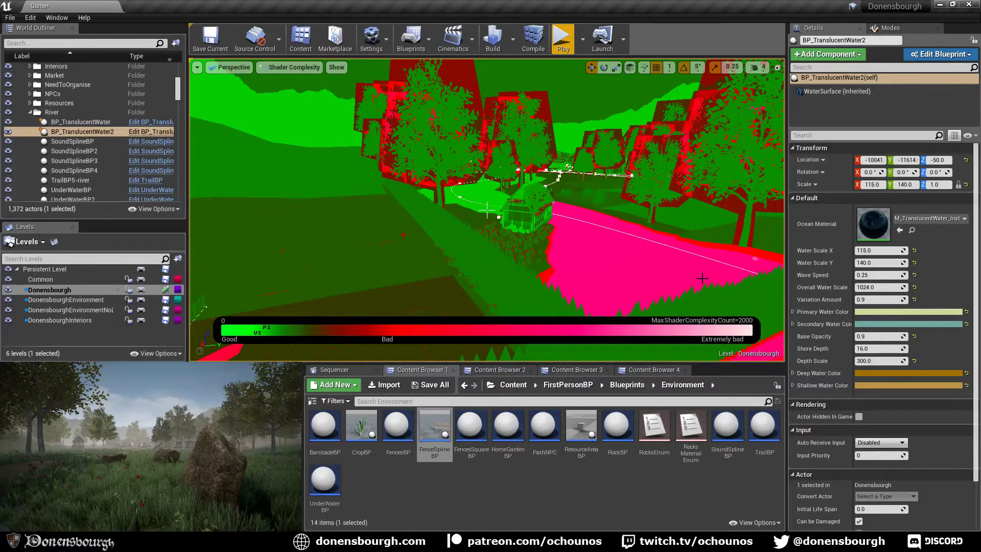
pyautogui.moveTo(574, 268); pyautogui.dragTo(593, 261, button='right')
pyautogui.moveTo(525, 250); pyautogui.dragTo(525, 250, button='right')
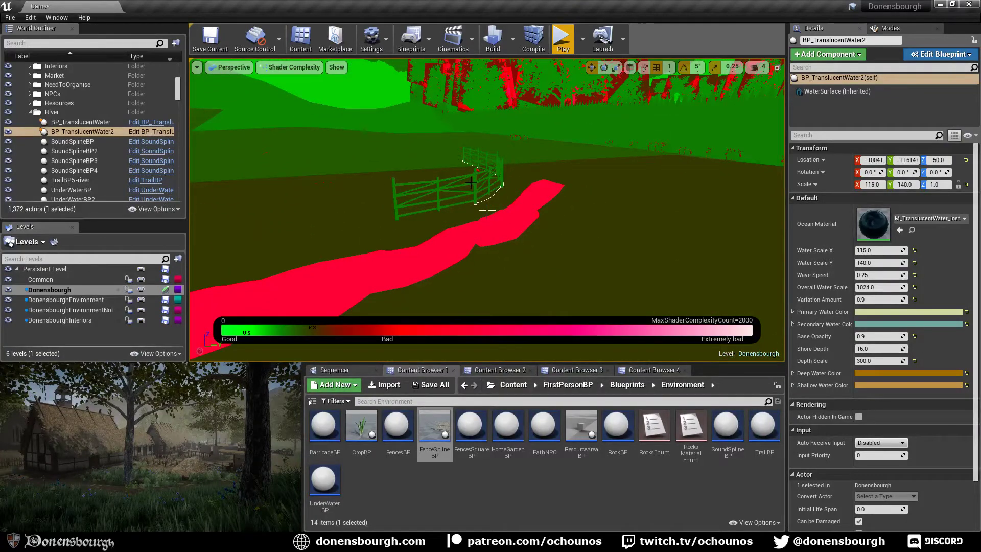
pyautogui.hotkey('alt', '4')
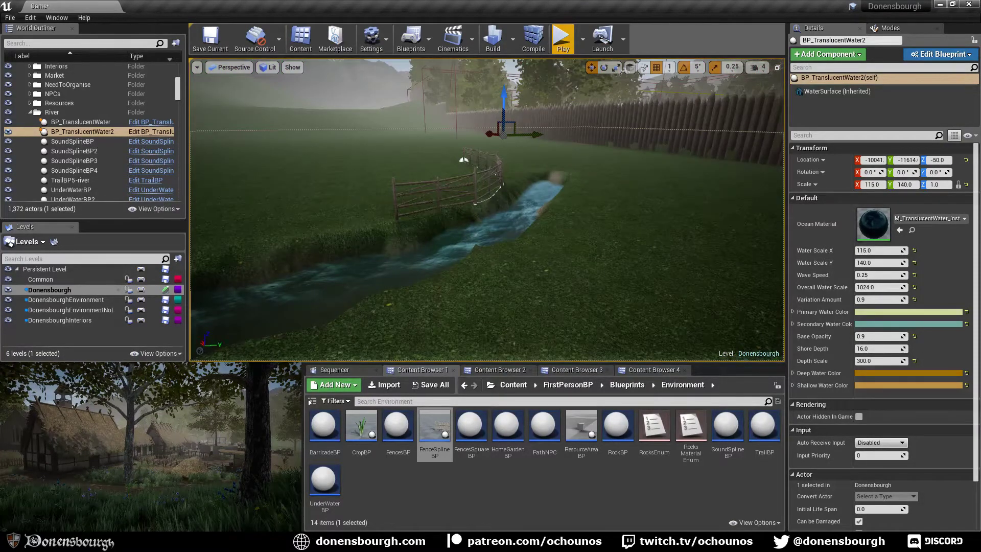
pyautogui.moveTo(525, 250); pyautogui.dragTo(478, 276, button='right')
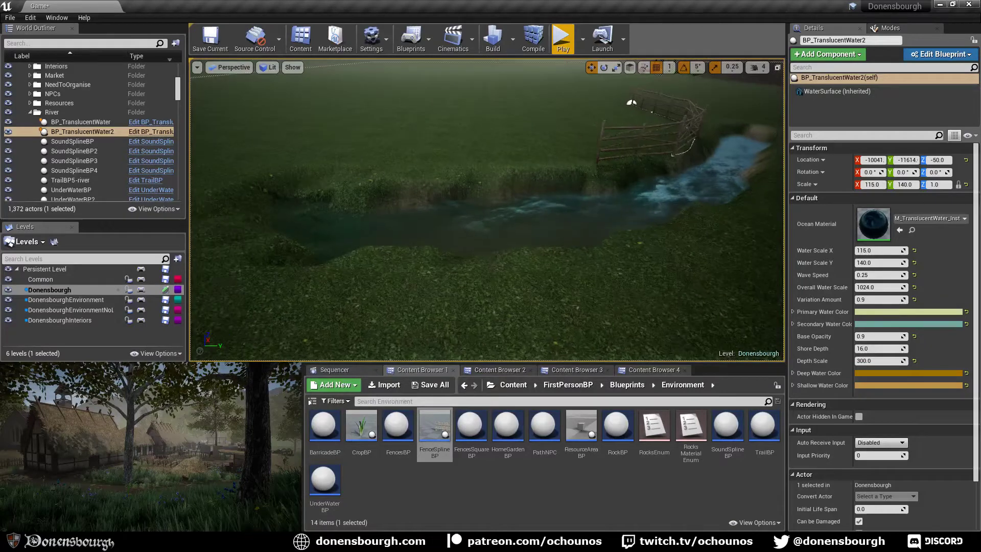
# Play-test the level by moving through the water-filled trench past the fence, and stop the session
pyautogui.click(562, 39)
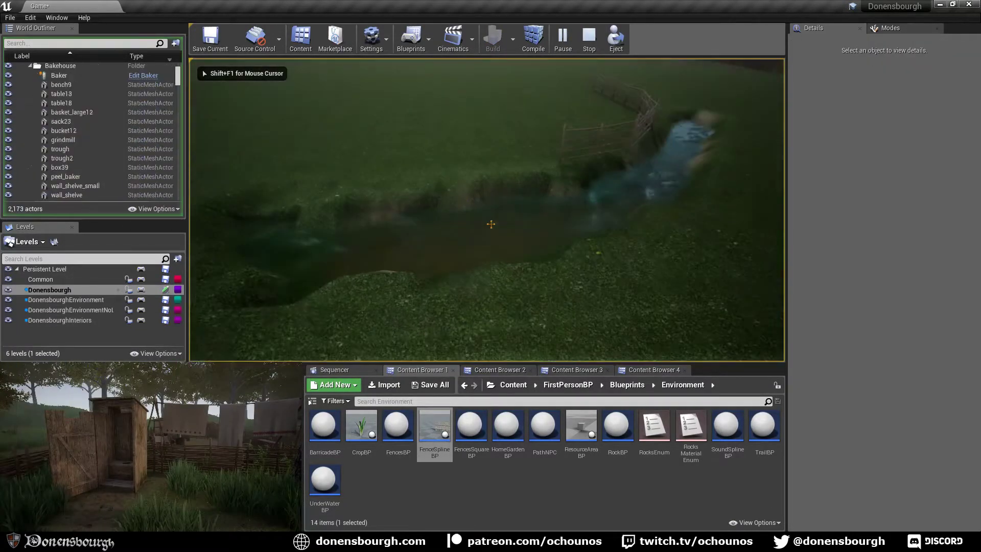
pyautogui.press('w')
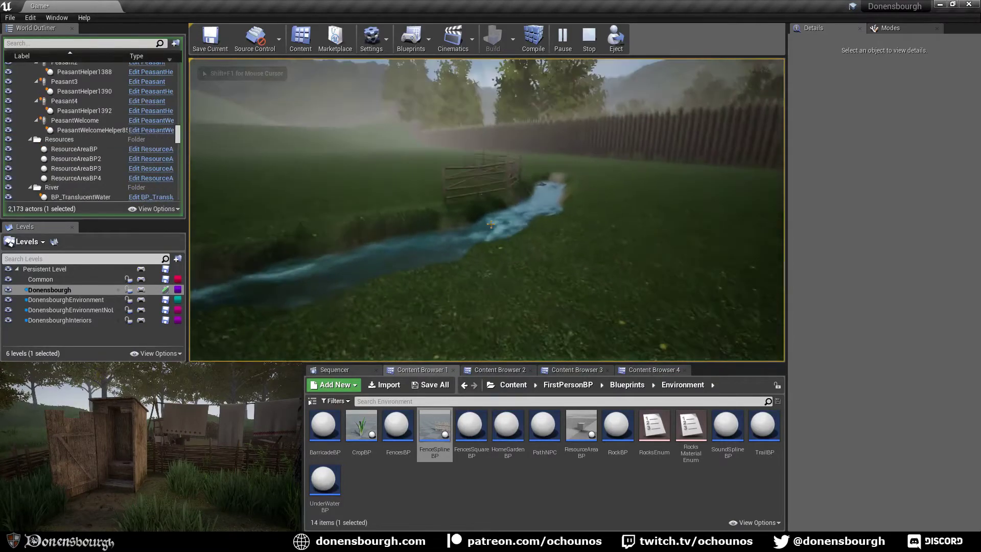
pyautogui.press('w')
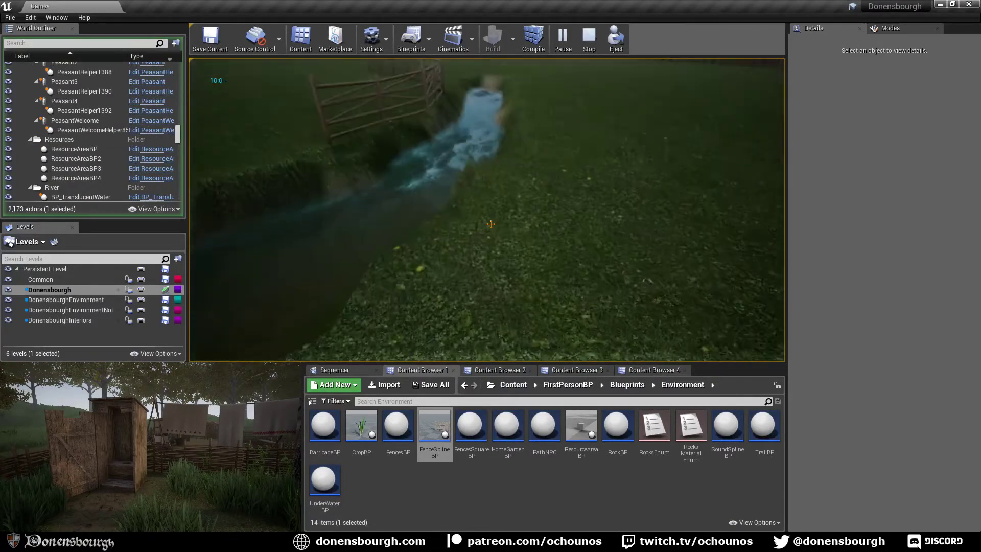
pyautogui.press('w')
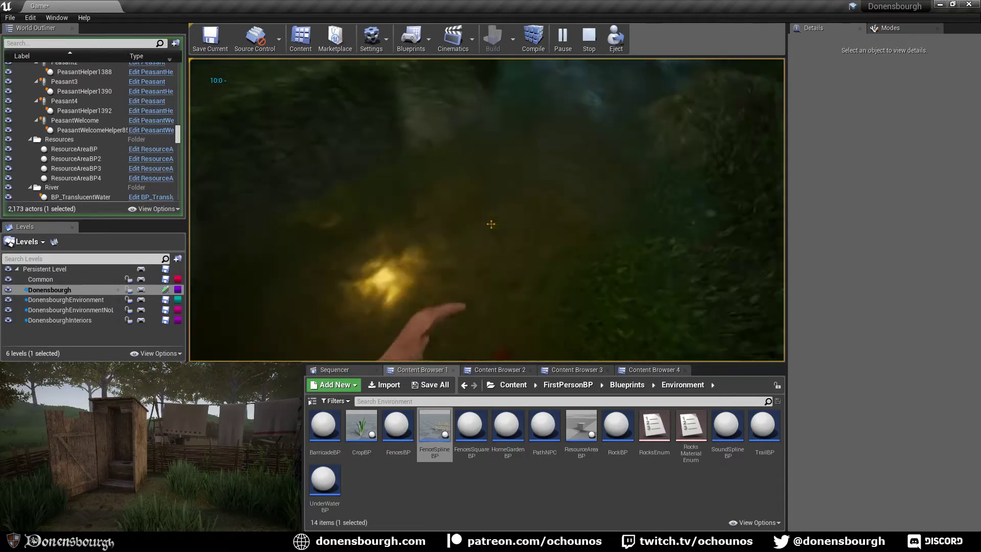
pyautogui.press('w')
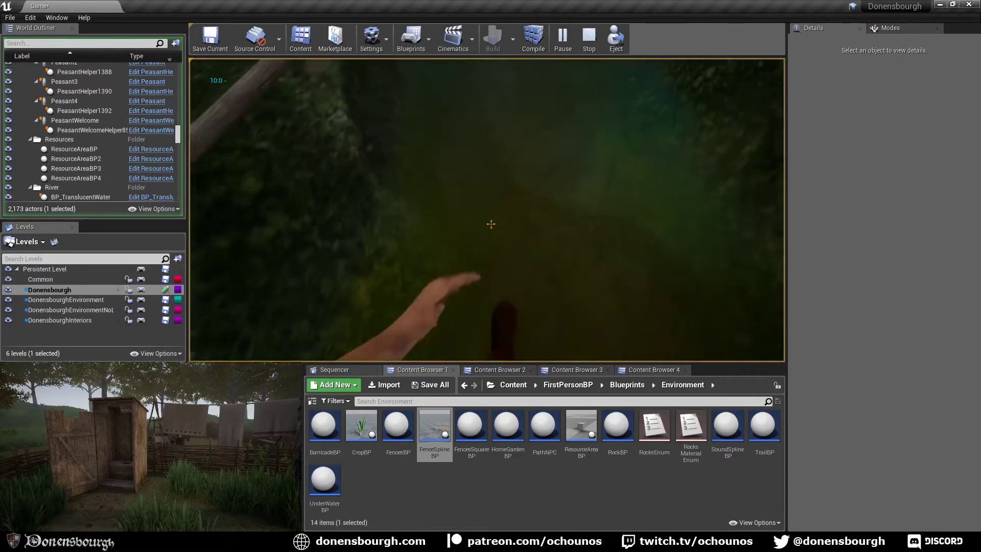
pyautogui.press('w')
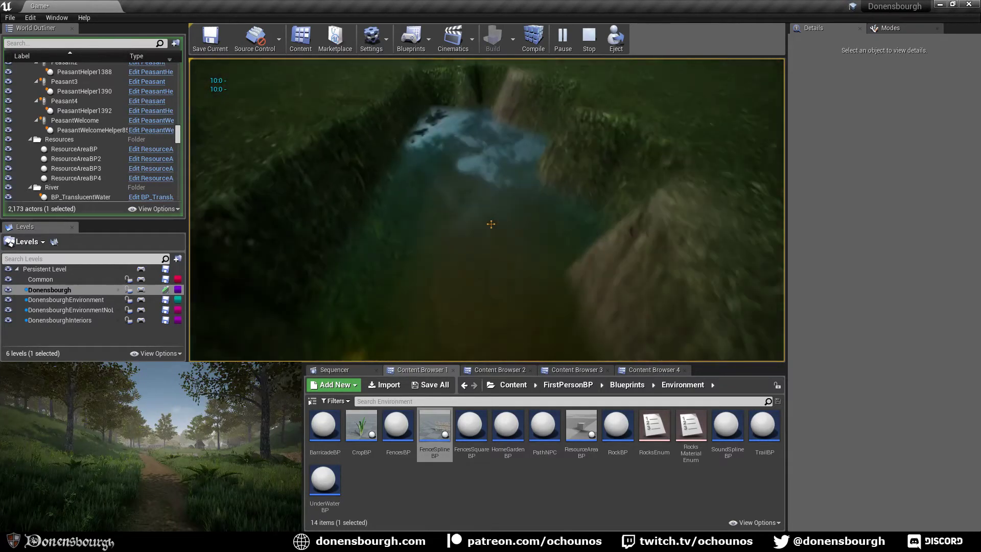
pyautogui.press('w')
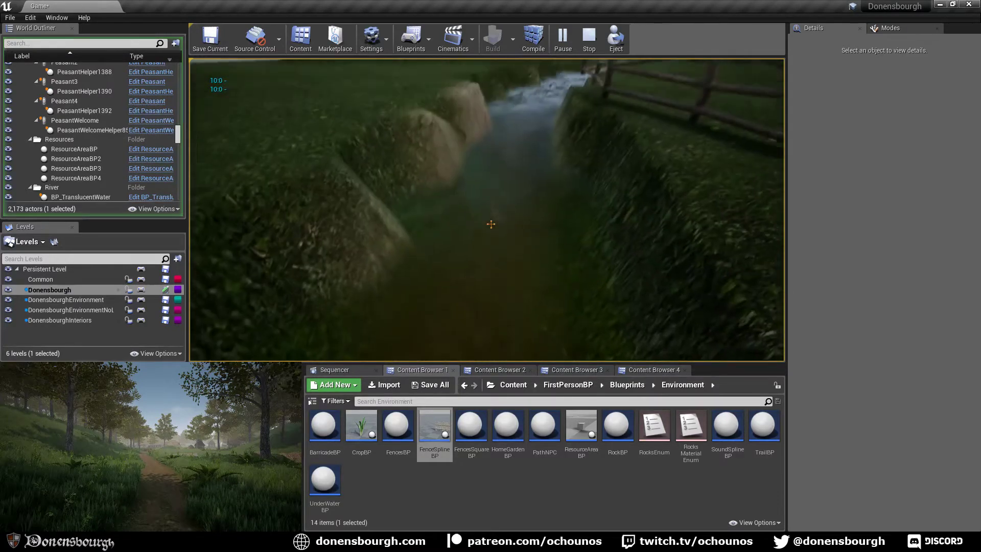
pyautogui.press('Escape')
# Select the LandscapeDonensbourgh landscape beside the water-filled trench
pyautogui.press('s')
pyautogui.moveTo(441, 269); pyautogui.dragTo(441, 269, button='right')
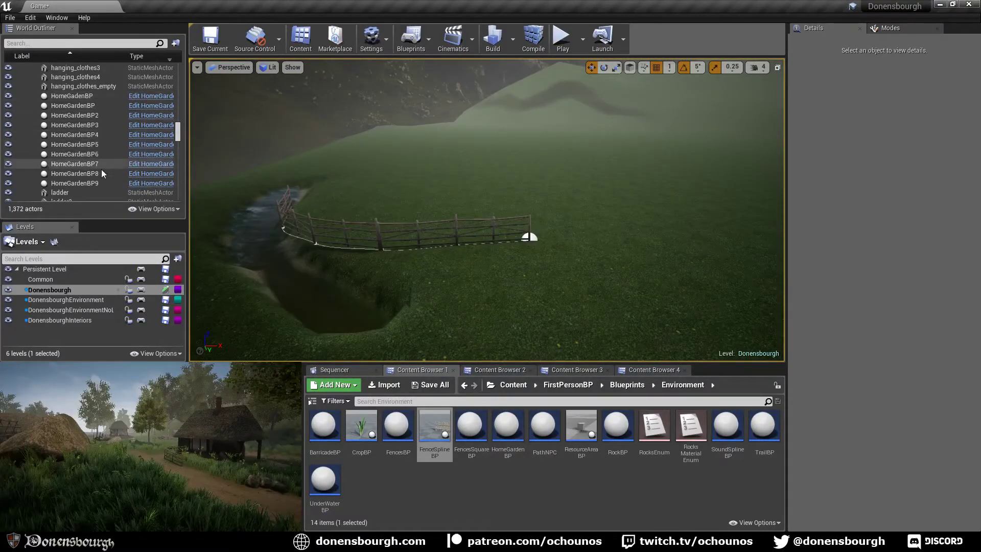
pyautogui.scroll(8, 90, 130)
pyautogui.scroll(-15, 91, 130)
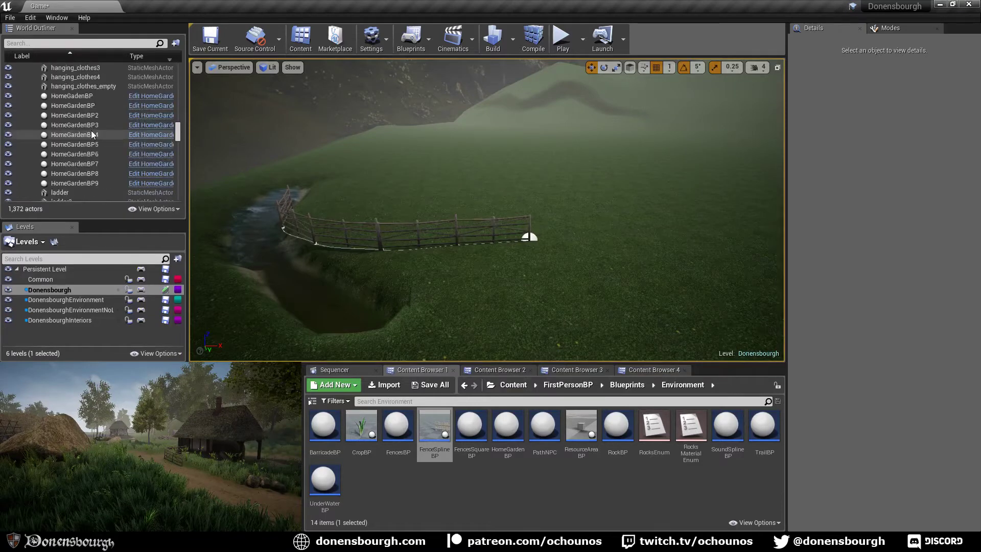
pyautogui.click(316, 178)
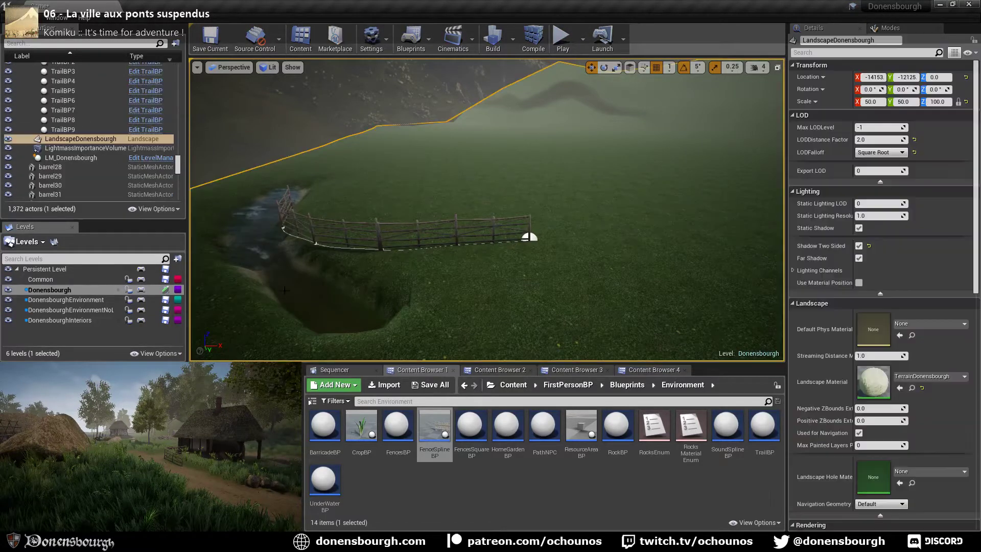
# Hide the LandscapeDonensbourgh landscape and inspect the water surface beneath the fence
pyautogui.scroll(2, 128, 144)
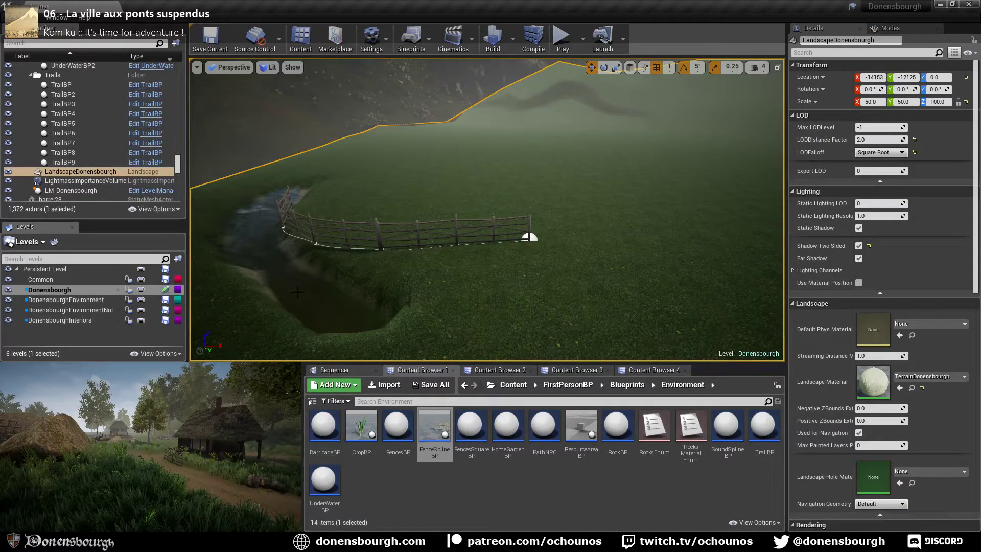
pyautogui.click(8, 172)
pyautogui.click(261, 290)
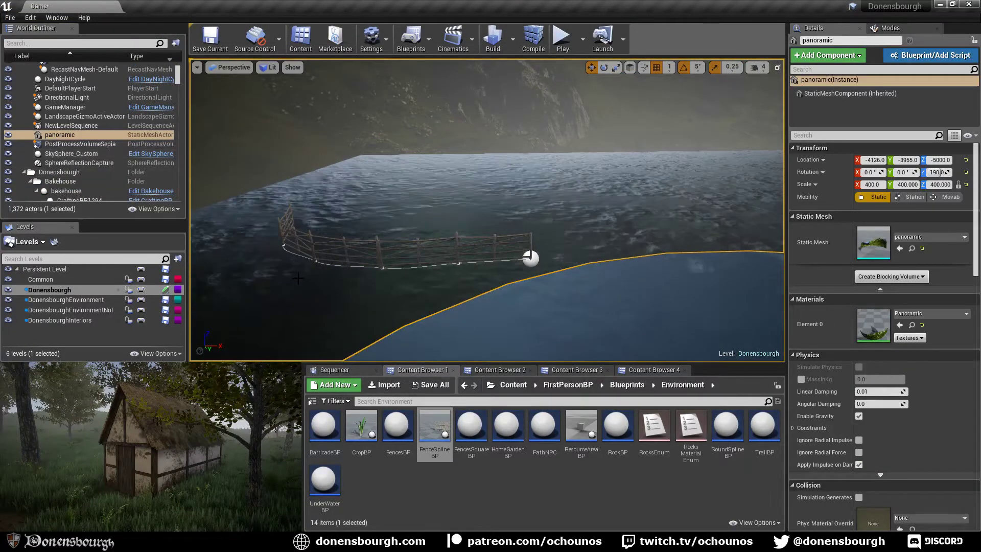
pyautogui.moveTo(298, 277); pyautogui.dragTo(276, 291, button='right')
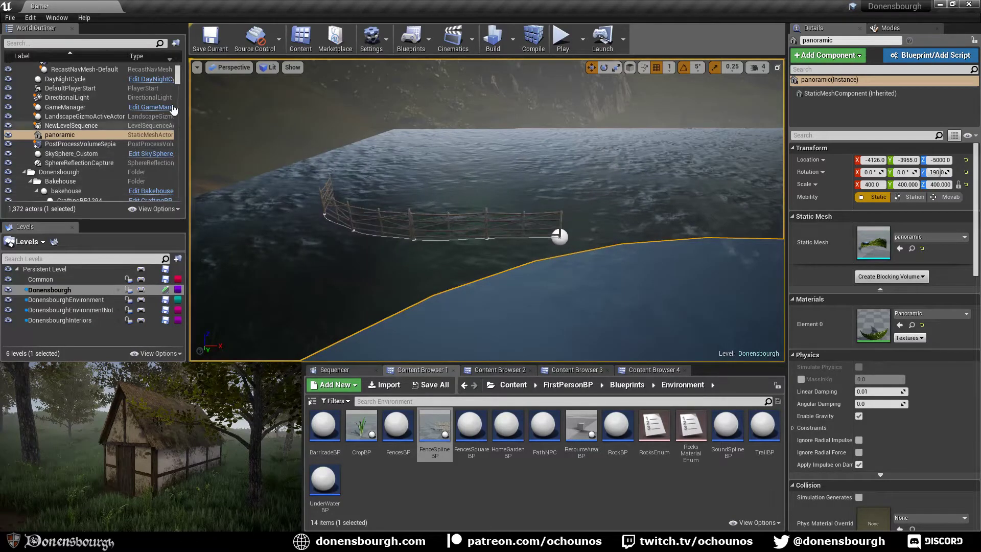
pyautogui.moveTo(245, 193); pyautogui.dragTo(194, 145, button='right')
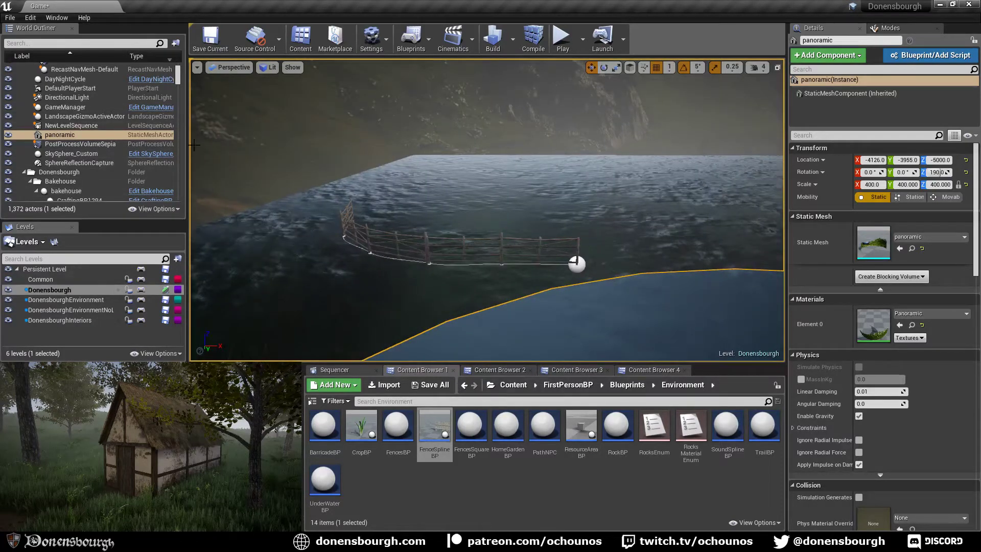
# Filter the level's actors by "land", make LandscapeDonensbourgh visible again and clear the filter
pyautogui.click(105, 44)
pyautogui.write('land')
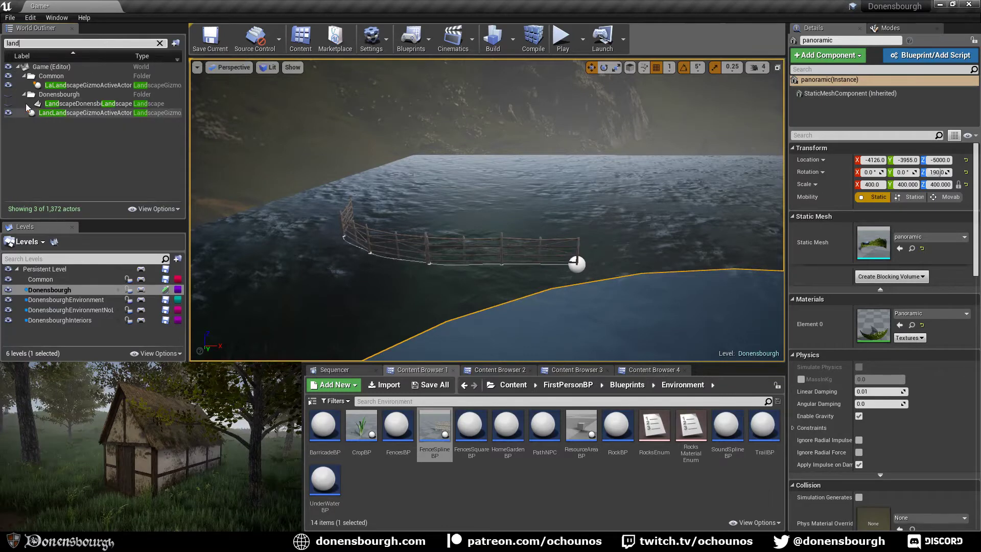
pyautogui.click(8, 102)
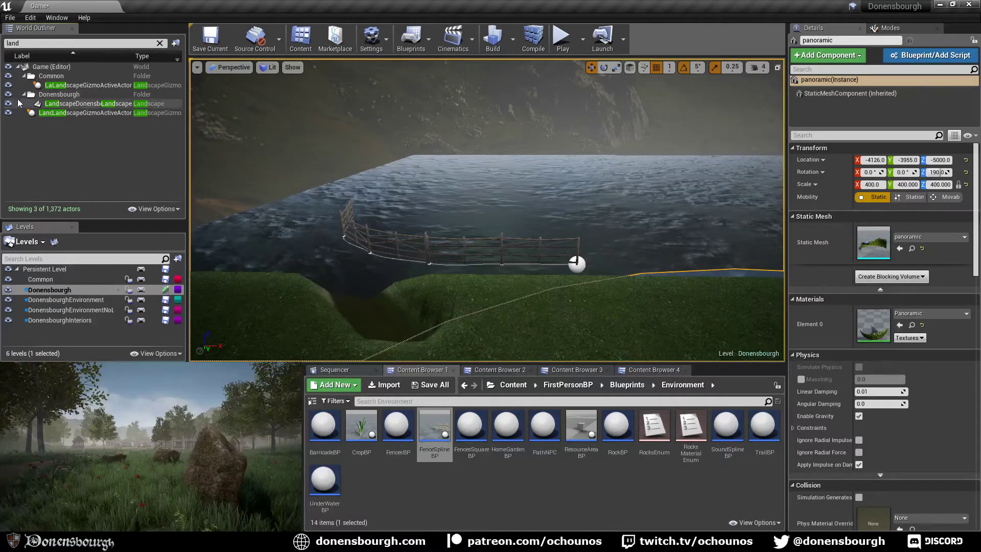
pyautogui.click(159, 43)
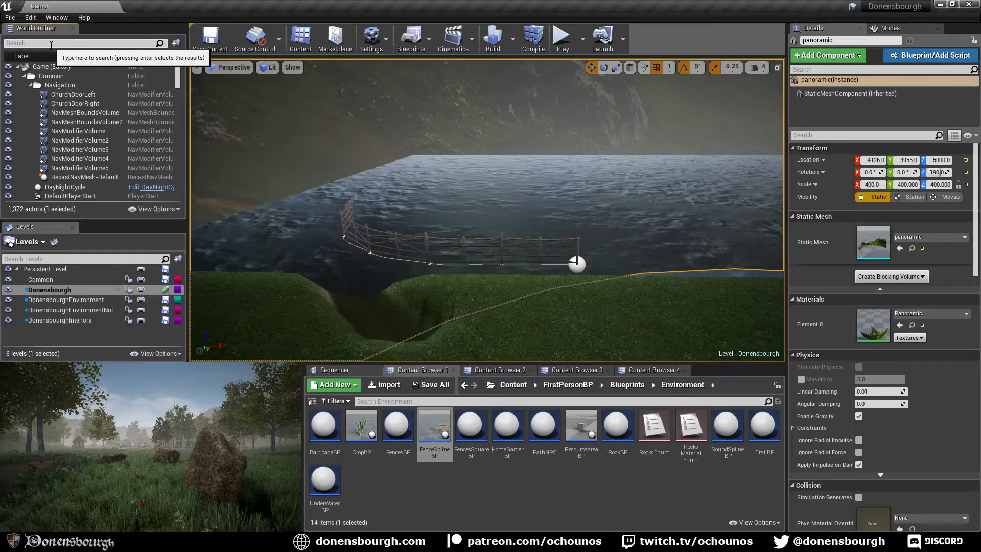
# Search the level's actors for "water" and "river", and select TrailBP5-river in the River folder
pyautogui.write('water')
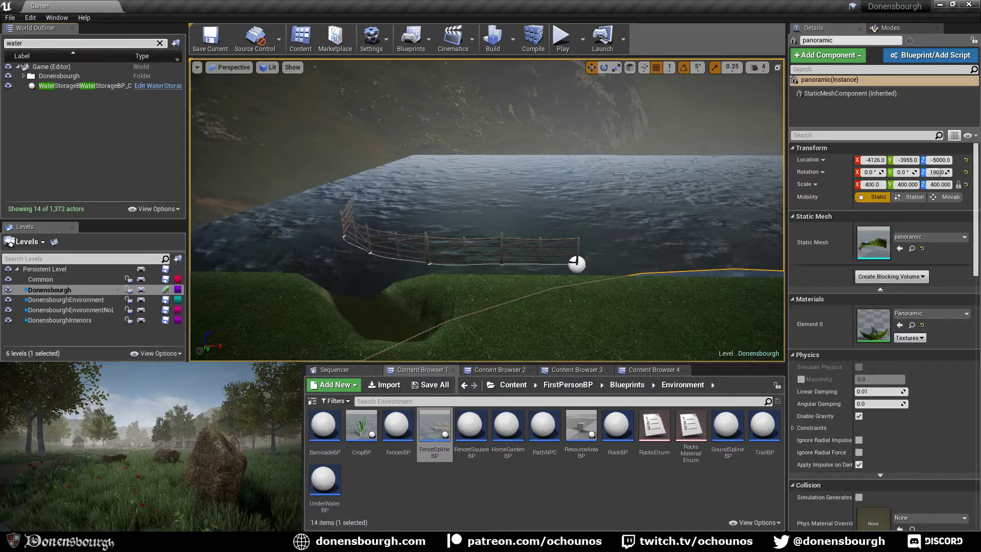
pyautogui.press('BackSpace')
pyautogui.press('BackSpace')
pyautogui.press('BackSpace')
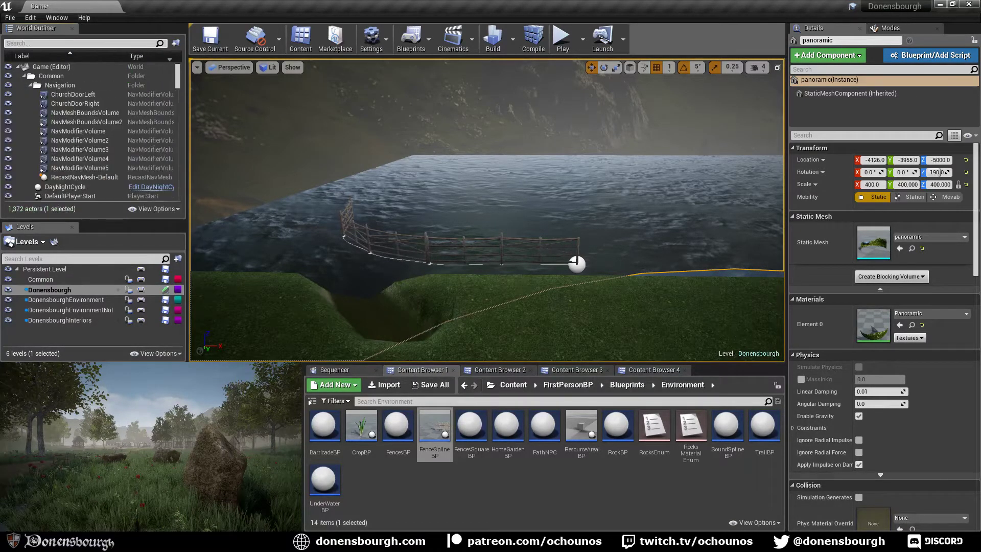
pyautogui.write('river')
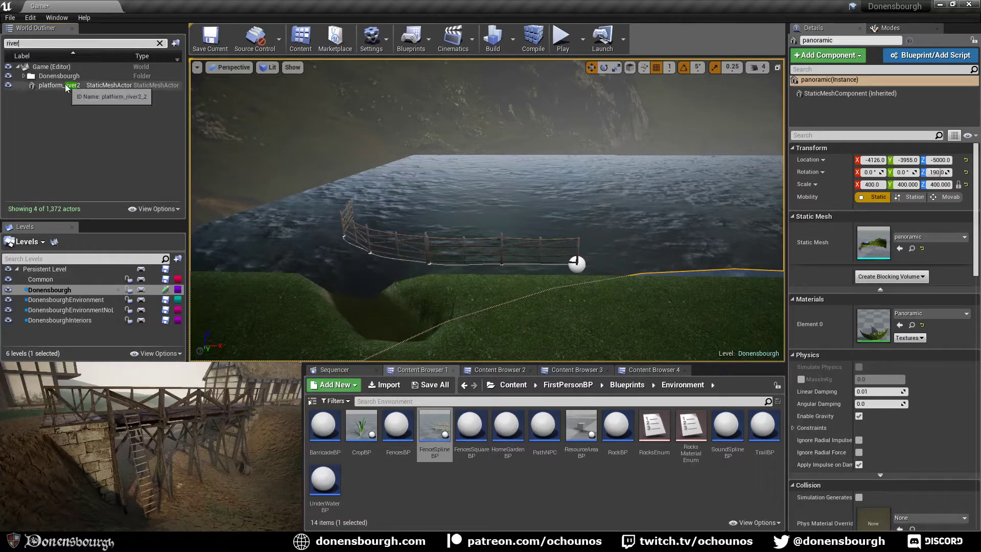
pyautogui.click(66, 86)
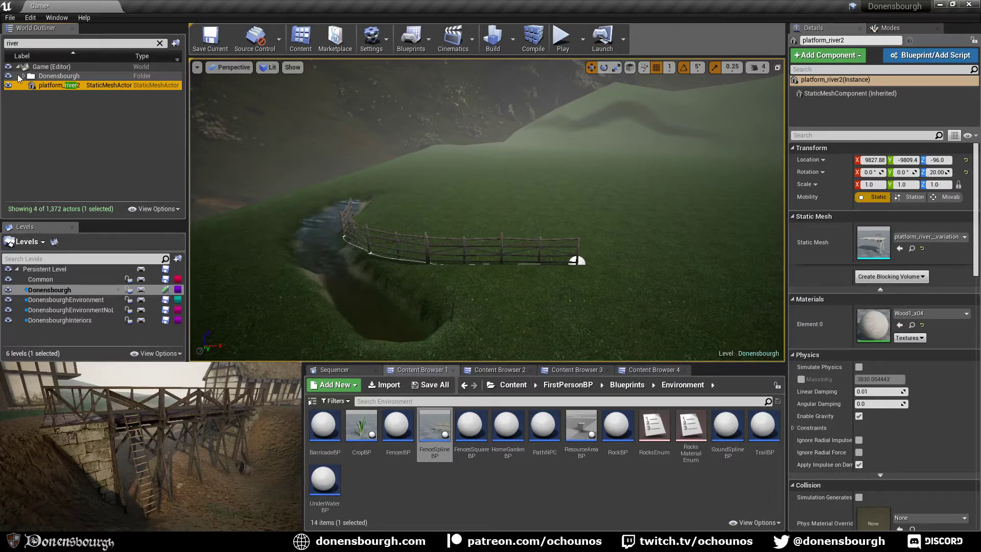
pyautogui.click(23, 76)
pyautogui.click(66, 123)
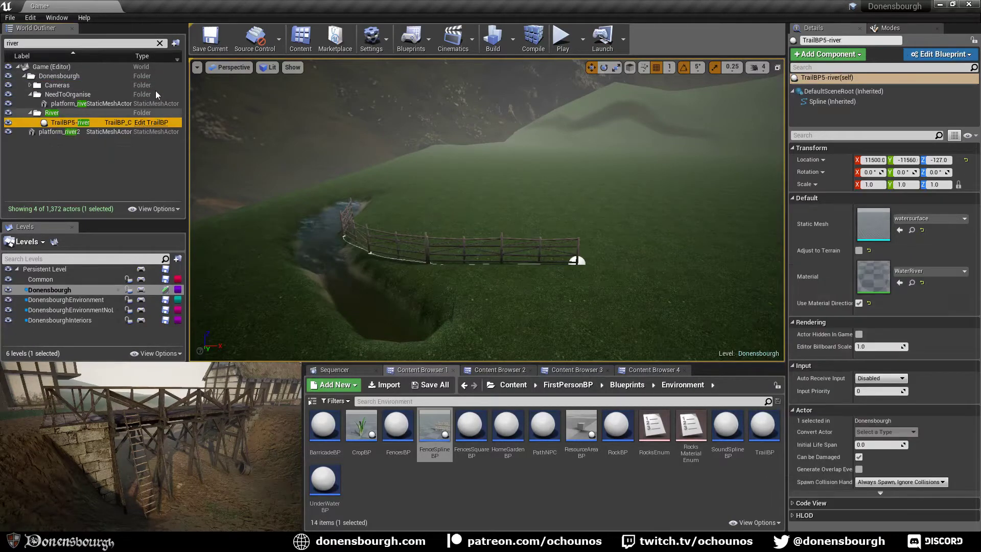
# Search the level's actors for "trail" to locate TrailBP5-river in its folder, and clear the search
pyautogui.click(160, 43)
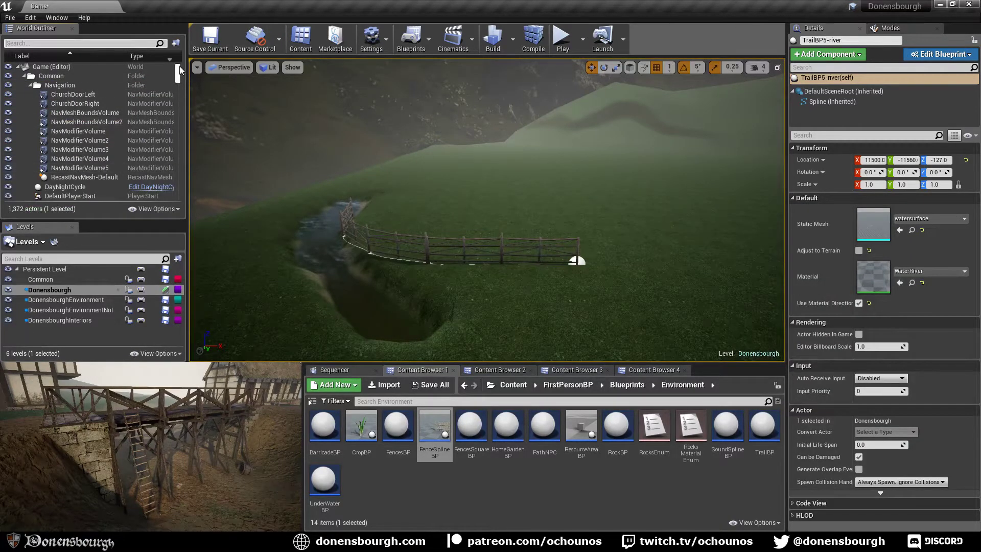
pyautogui.moveTo(180, 69); pyautogui.dragTo(179, 187)
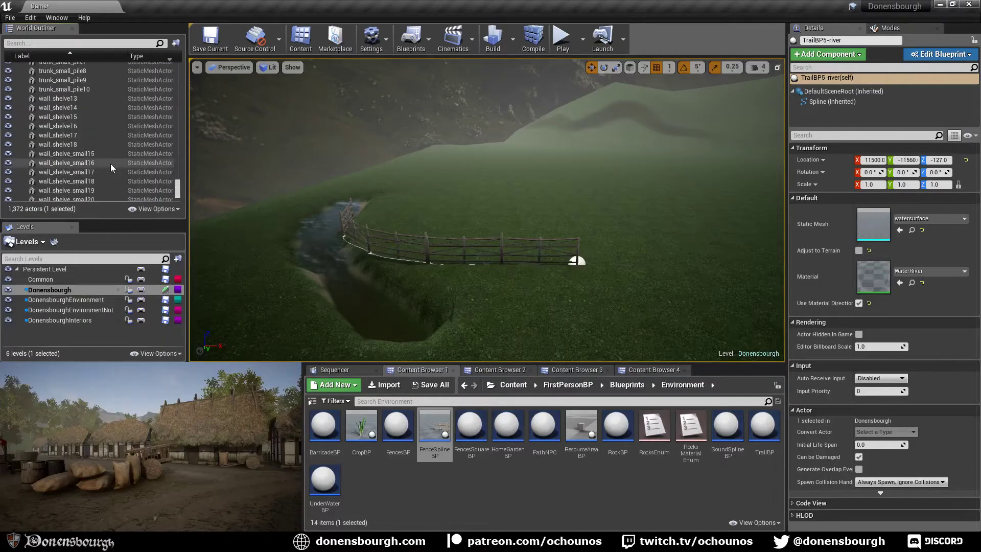
pyautogui.scroll(2, 110, 164)
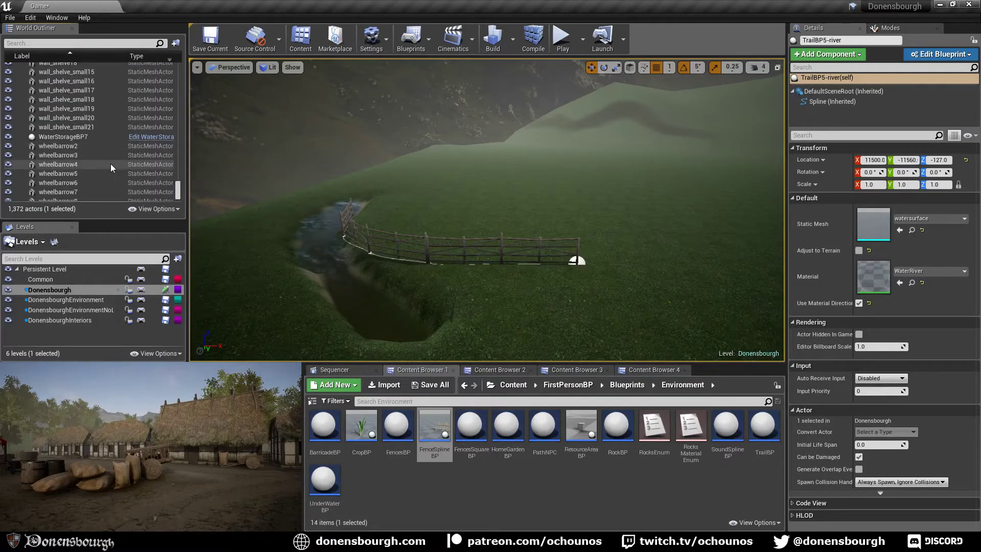
pyautogui.click(58, 43)
pyautogui.write('trail')
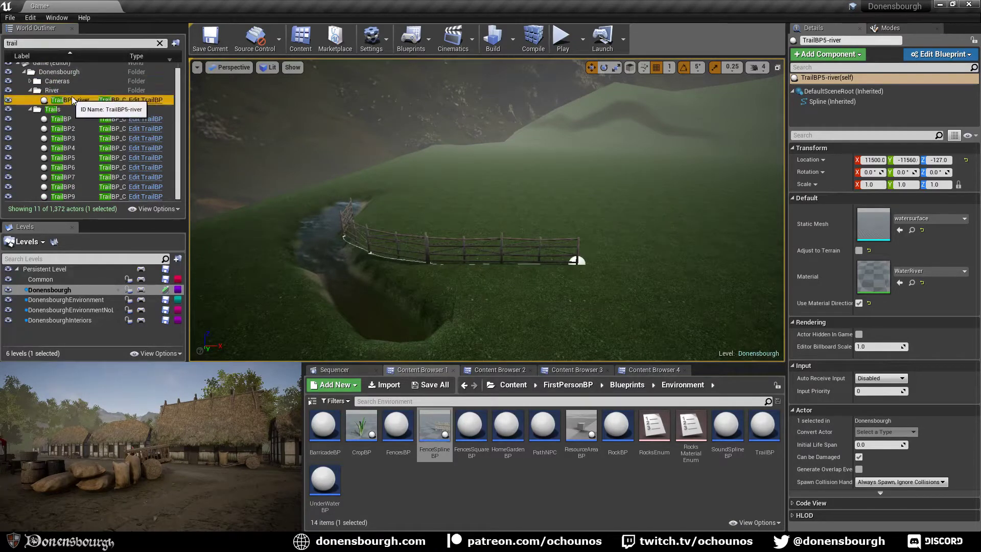
pyautogui.click(159, 43)
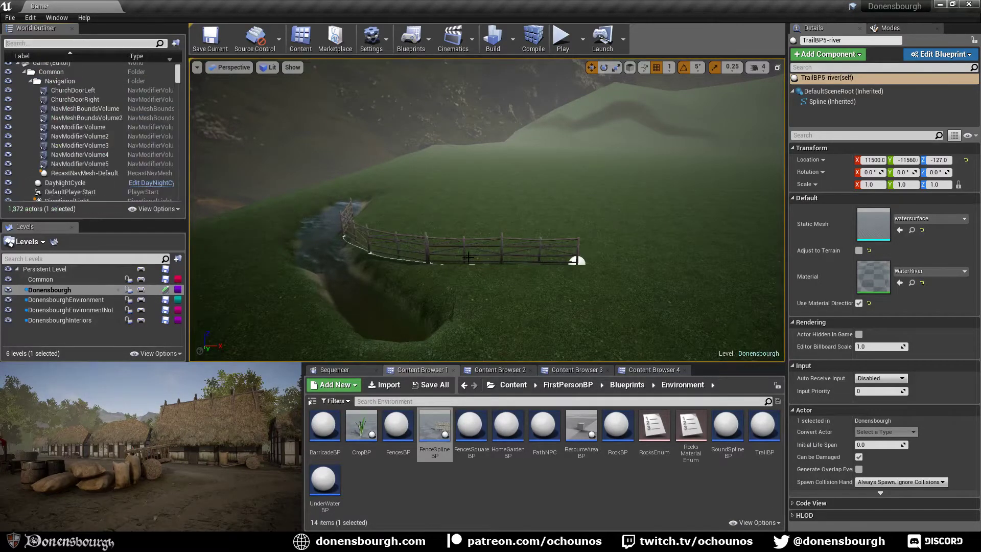
# Find the River folder in the full actor list and select its UnderWaterBP volume
pyautogui.moveTo(458, 192); pyautogui.dragTo(438, 207, button='right')
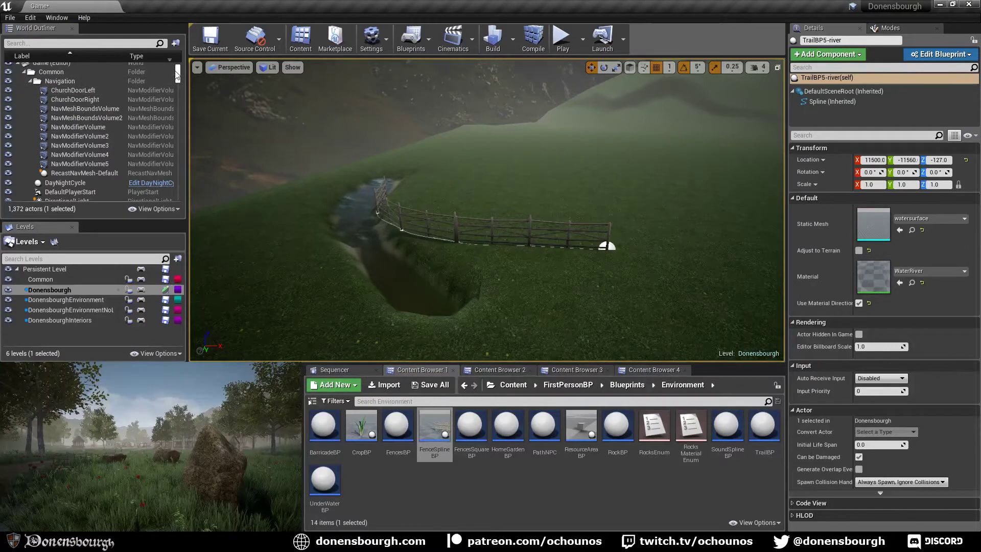
pyautogui.moveTo(177, 74); pyautogui.dragTo(177, 171)
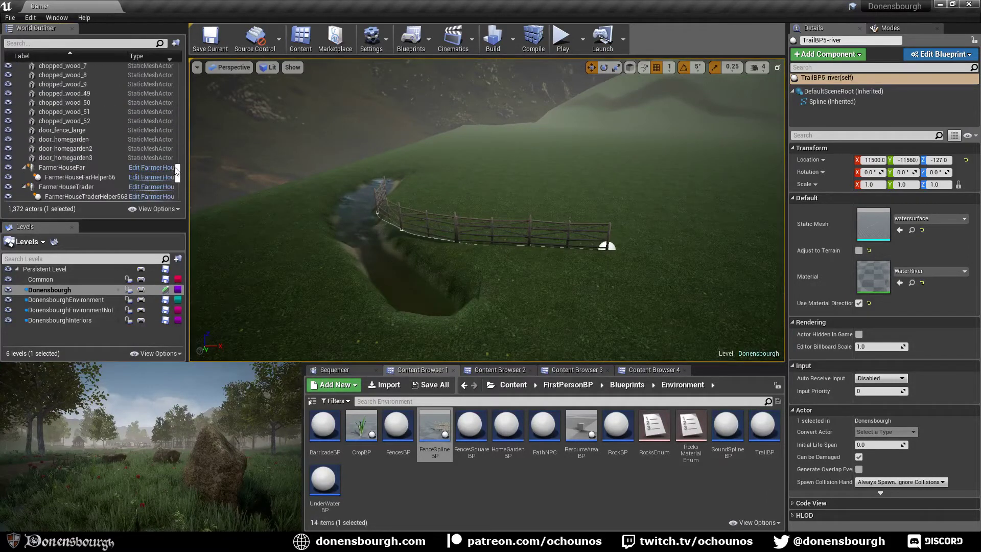
pyautogui.scroll(-20, 115, 166)
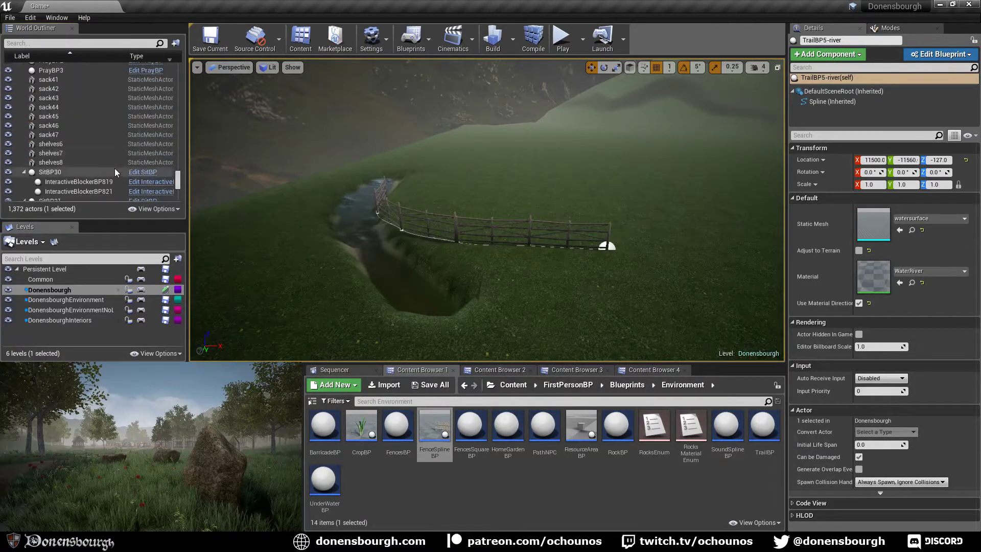
pyautogui.scroll(-20, 114, 172)
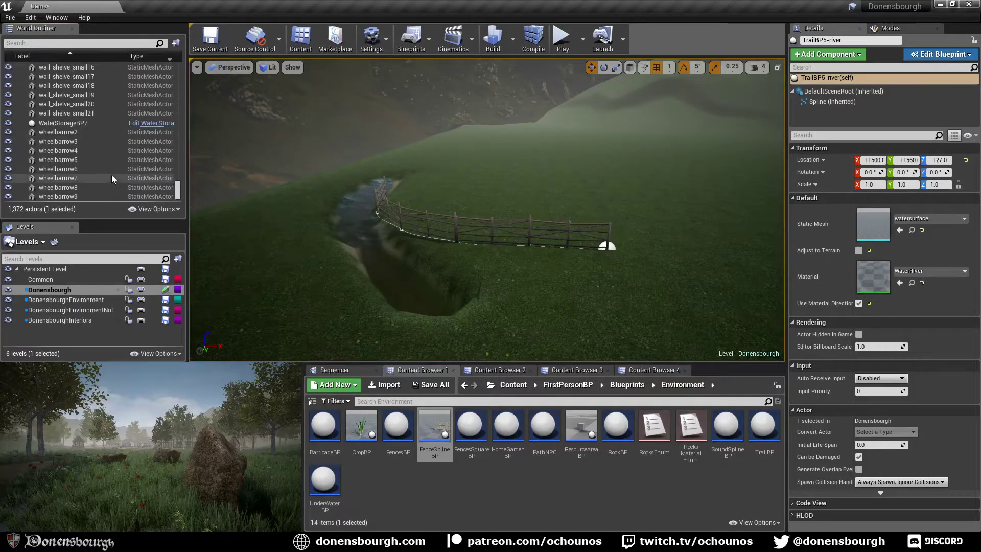
pyautogui.scroll(20, 111, 175)
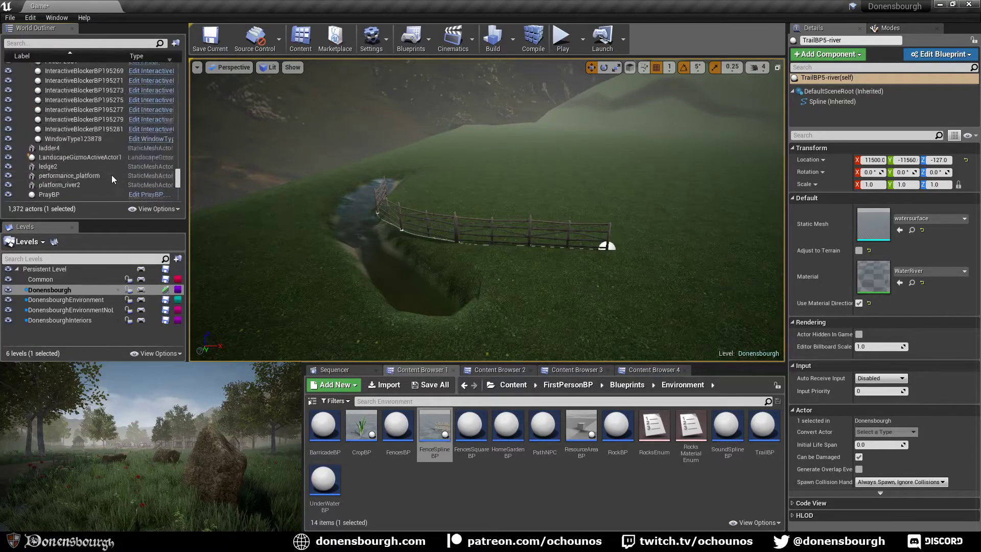
pyautogui.scroll(10, 112, 174)
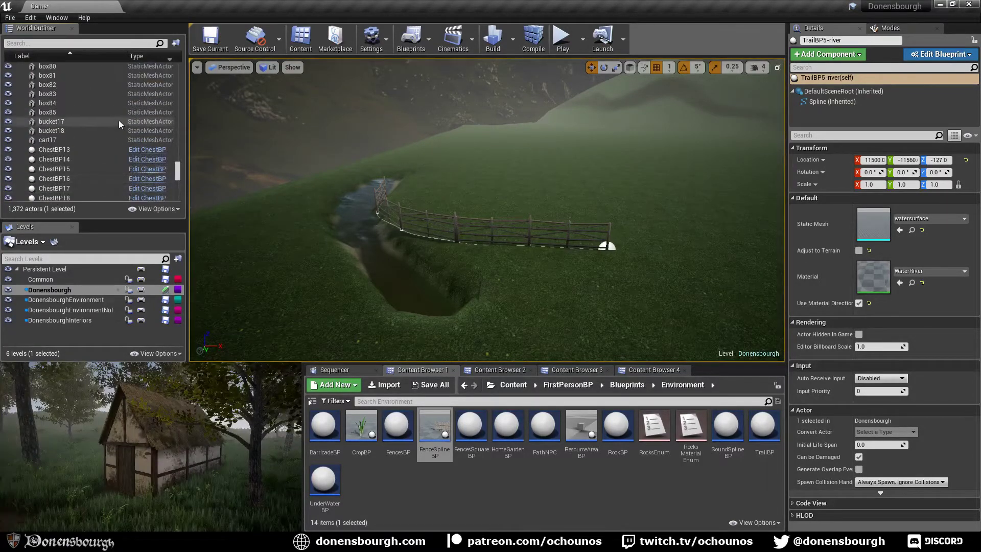
pyautogui.scroll(10, 87, 178)
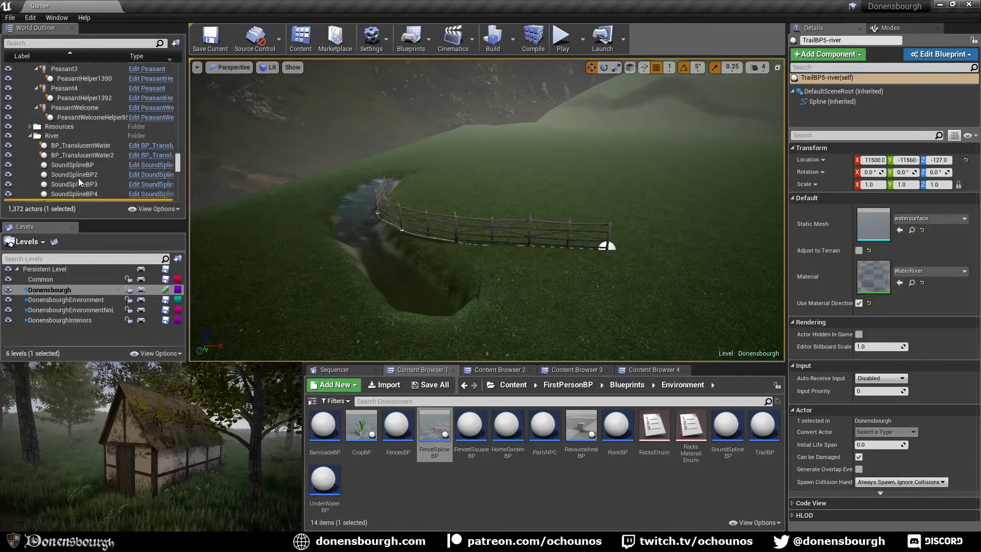
pyautogui.scroll(-2, 78, 178)
pyautogui.click(74, 131)
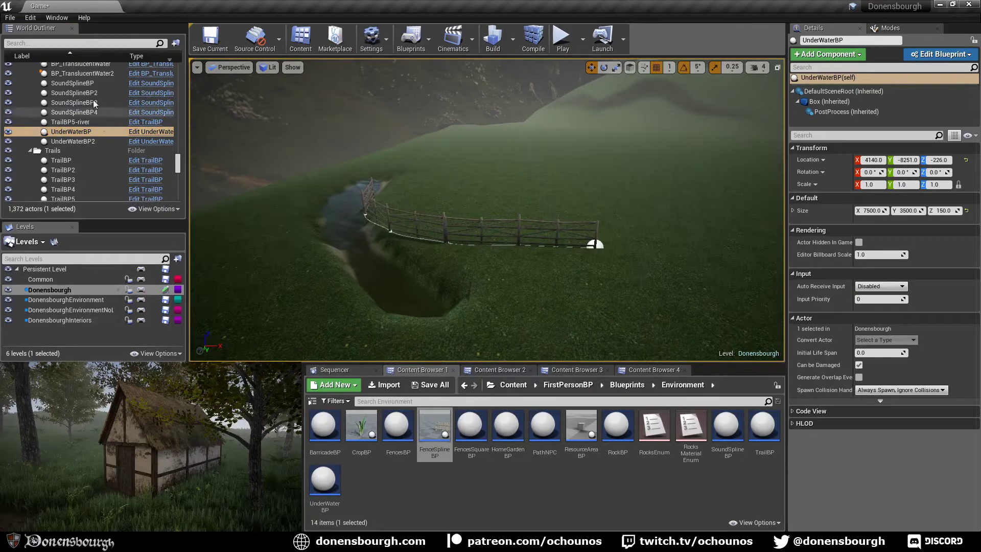
pyautogui.scroll(2, 90, 134)
pyautogui.click(79, 123)
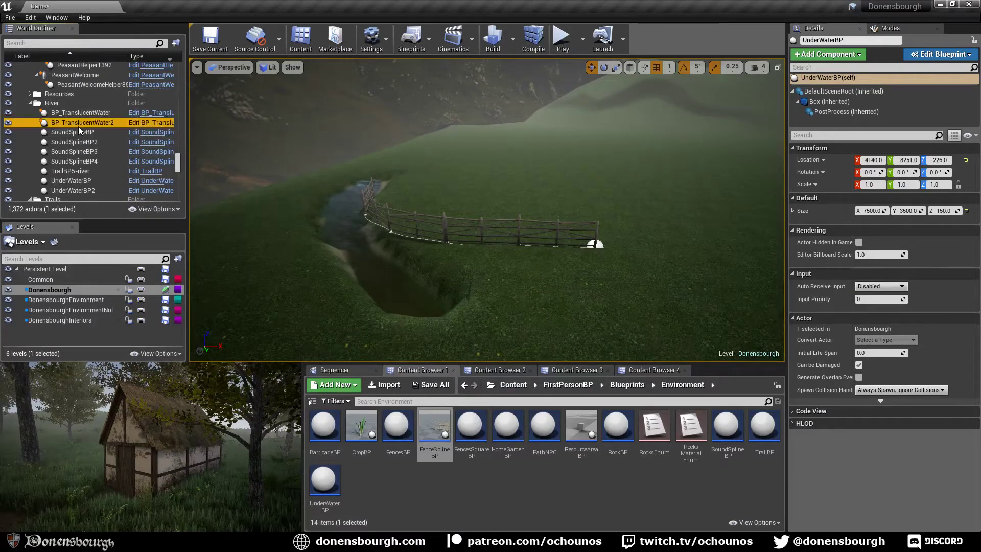
pyautogui.click(75, 181)
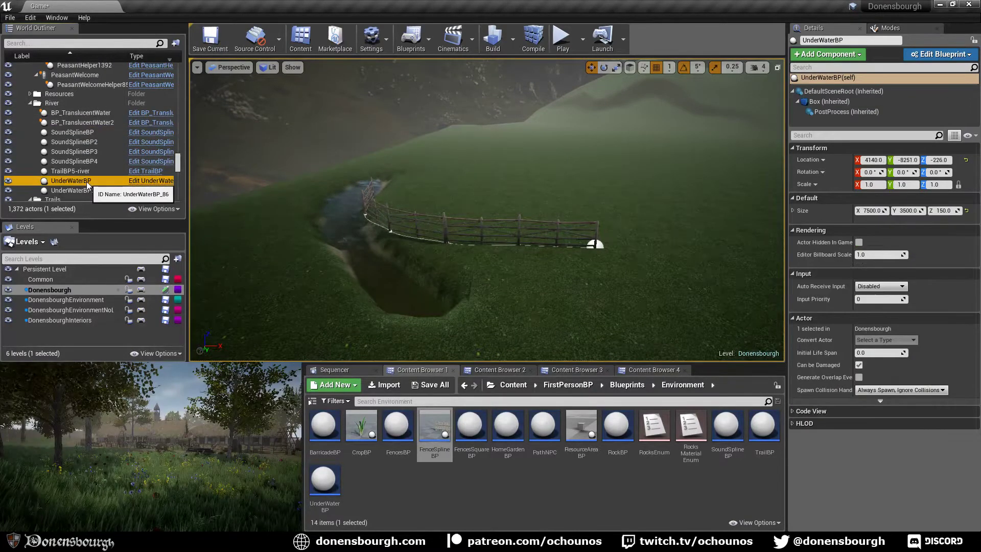
# Switch to the orthographic top view and frame the river bend beside the new fence and trench
pyautogui.click(220, 68)
pyautogui.click(239, 80)
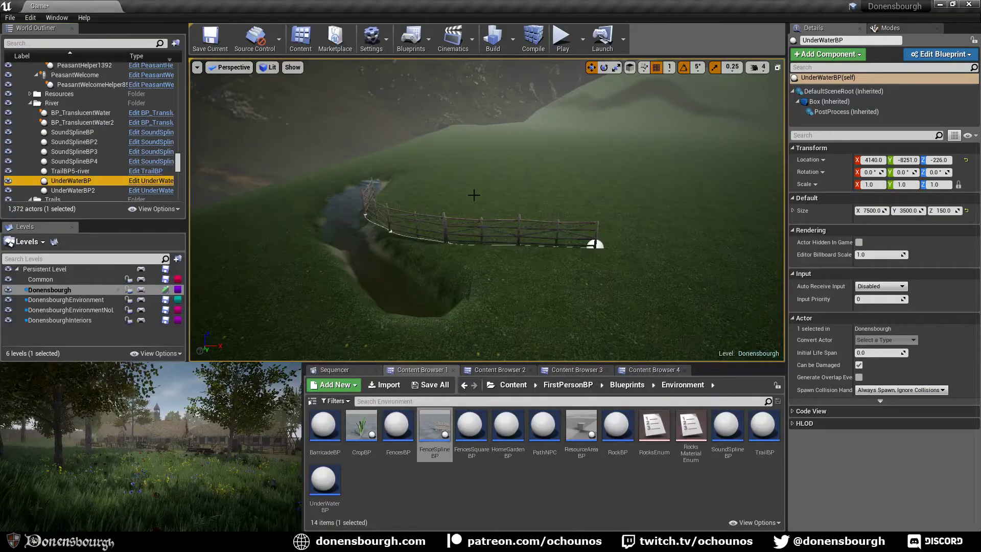
pyautogui.click(238, 68)
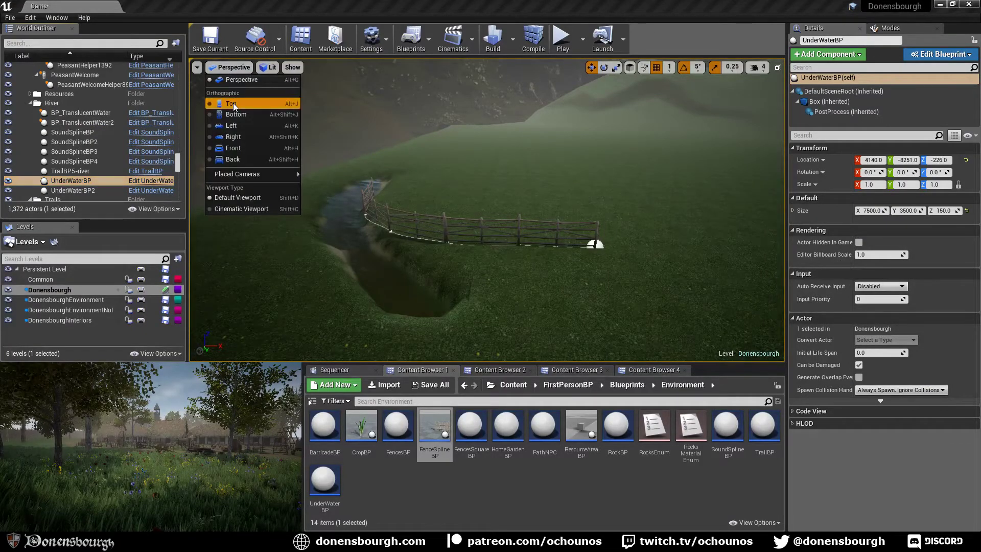
pyautogui.click(234, 107)
pyautogui.scroll(-5, 439, 221)
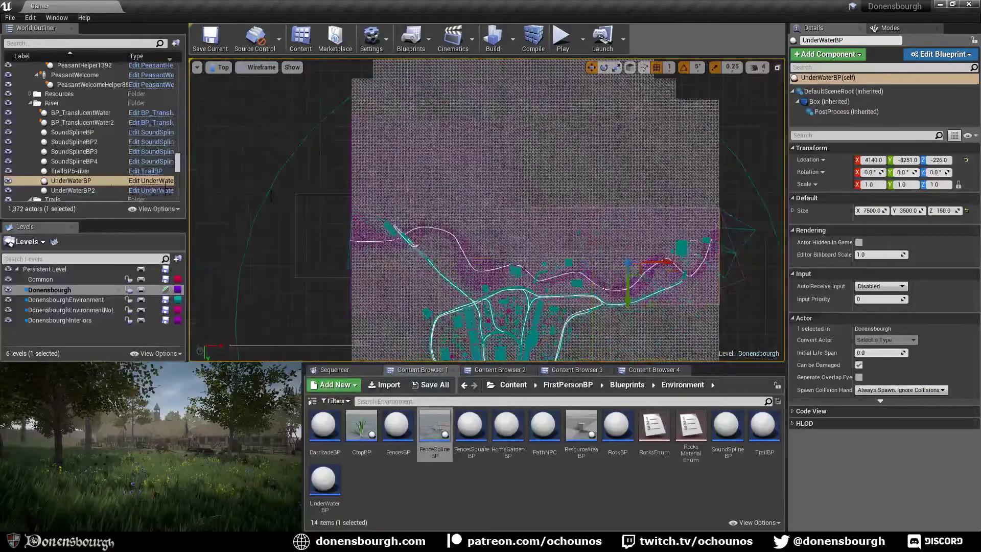
pyautogui.scroll(-2, 425, 230)
pyautogui.scroll(5, 424, 230)
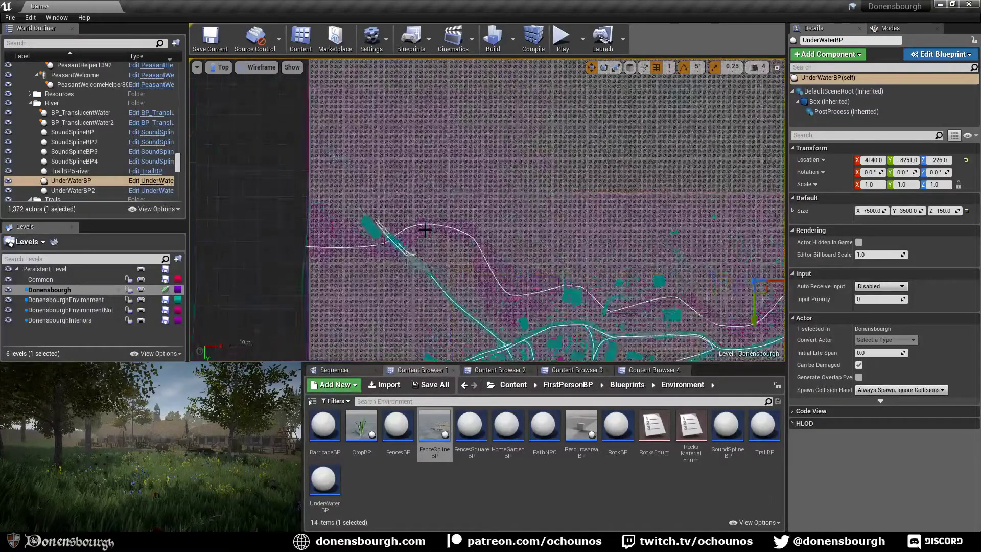
pyautogui.scroll(1, 424, 229)
pyautogui.moveTo(421, 242); pyautogui.dragTo(337, 249, button='right')
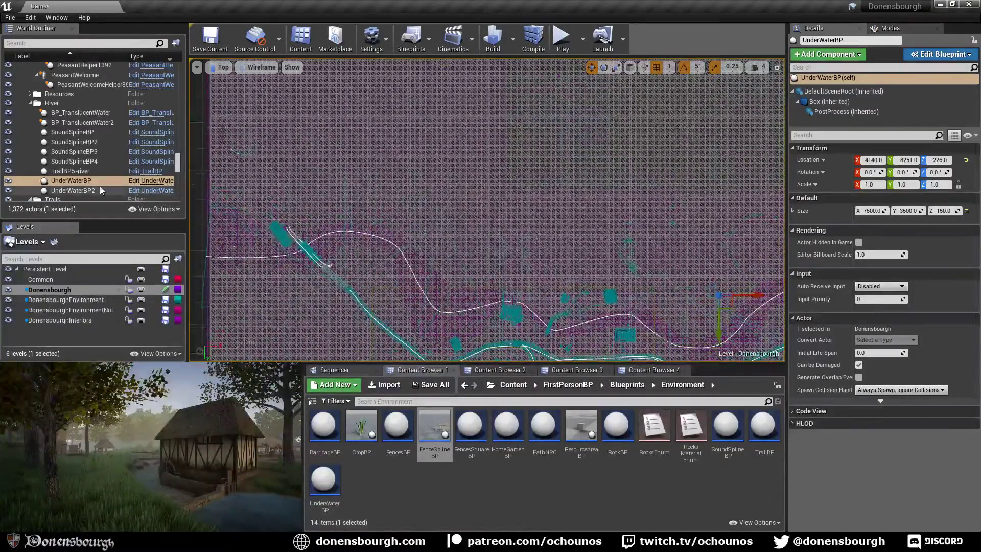
# Select the UnderWaterBP2 volume and set its Y size to 7000
pyautogui.click(73, 191)
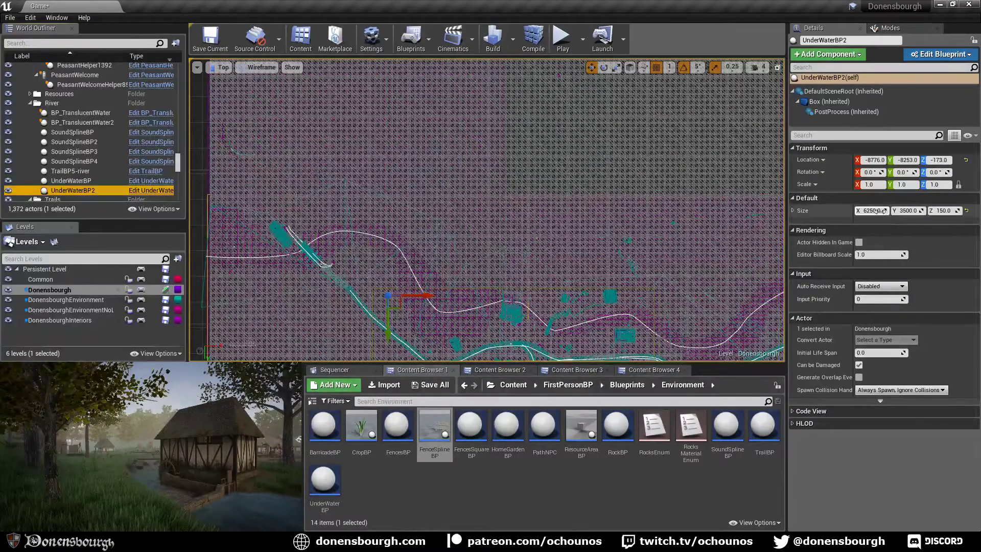
pyautogui.click(906, 210)
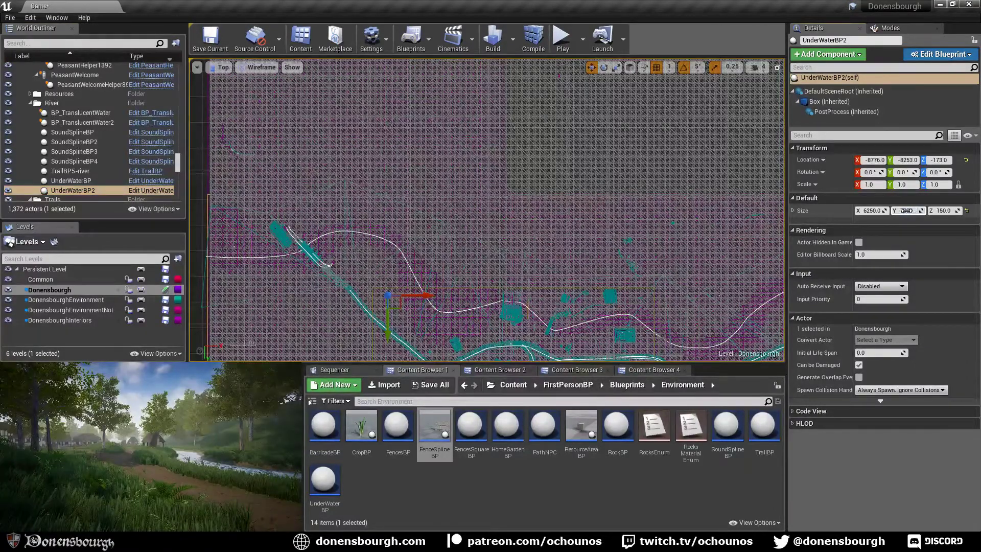
pyautogui.write('7000')
pyautogui.press('Return')
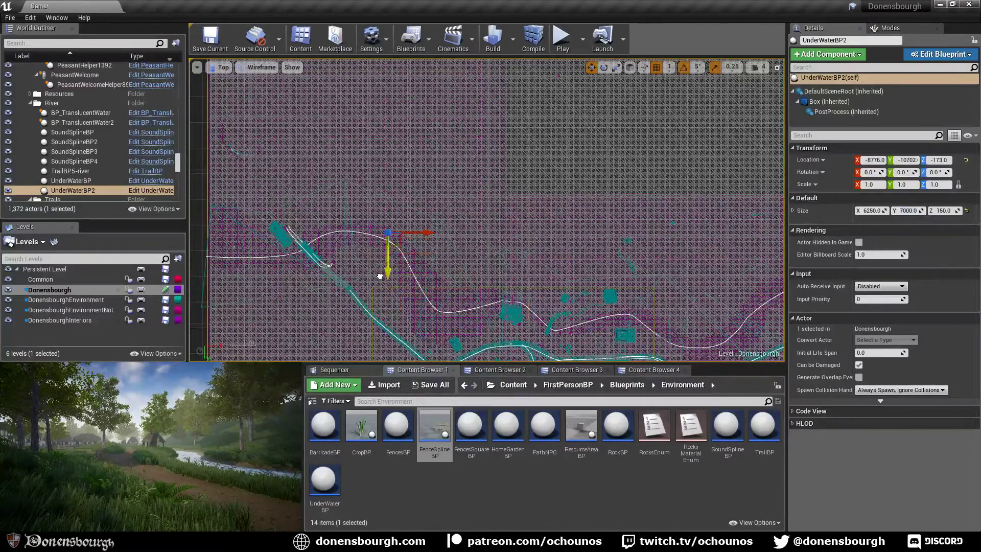
# Move the UnderWaterBP2 volume along Y to about -10566 over the new trench and return to the perspective view
pyautogui.scroll(-6, 379, 276)
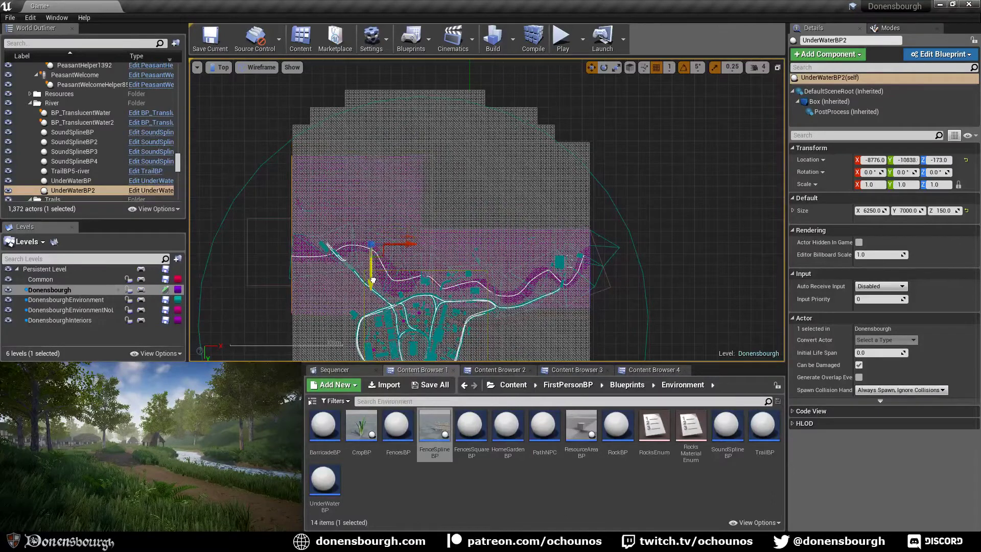
pyautogui.moveTo(373, 280); pyautogui.dragTo(372, 284)
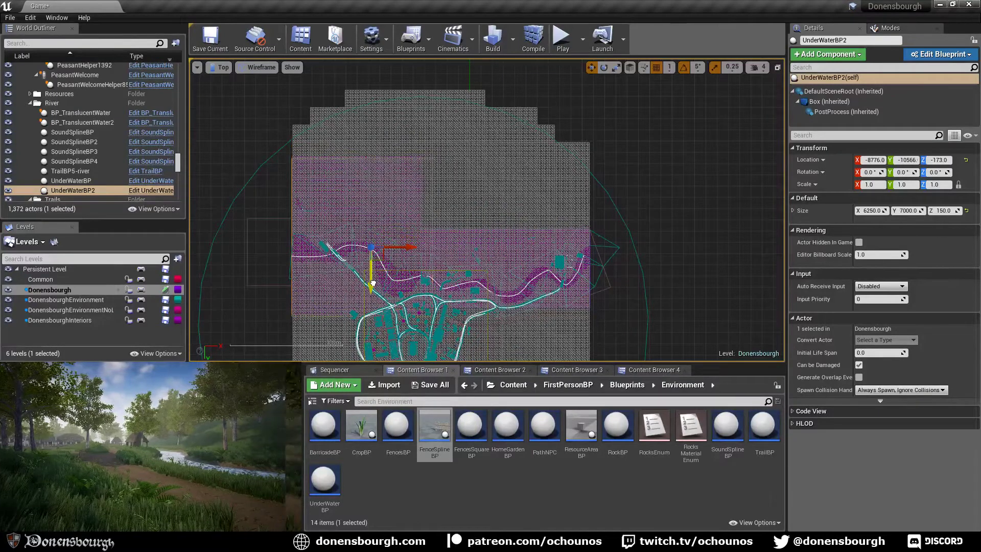
pyautogui.click(221, 68)
pyautogui.click(229, 81)
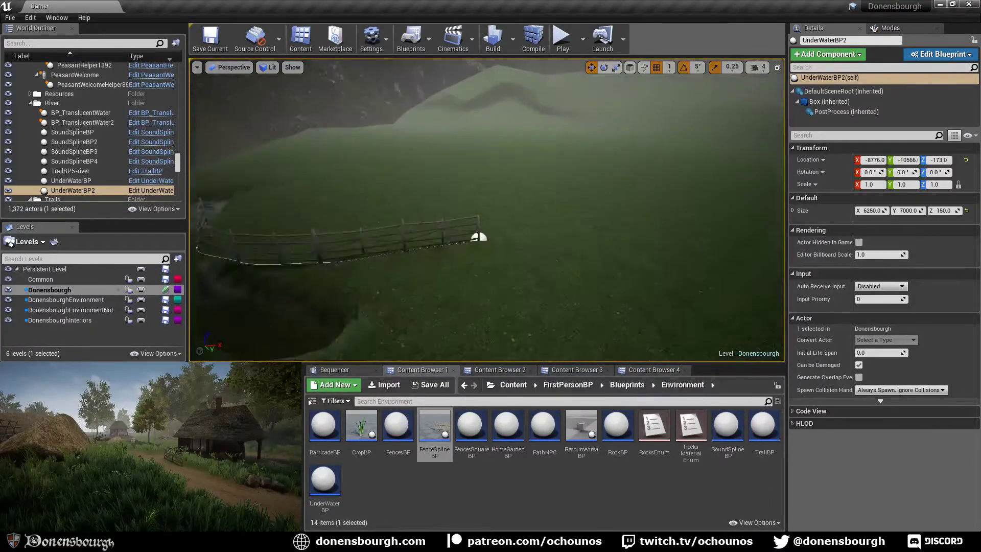
# Play-test the level by walking into and along the new river trench to check the underwater effect, and stop playing
pyautogui.click(562, 37)
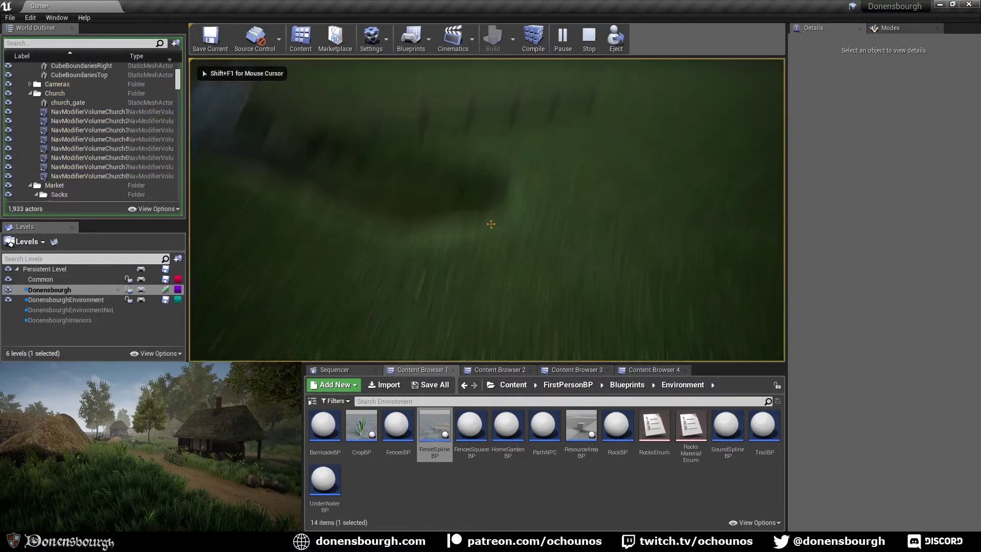
pyautogui.press('w')
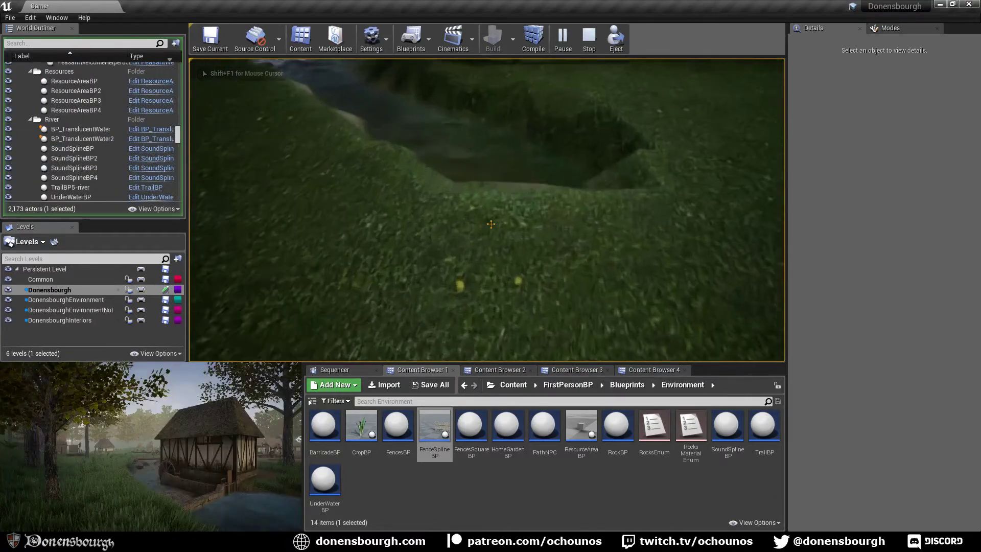
pyautogui.press('w')
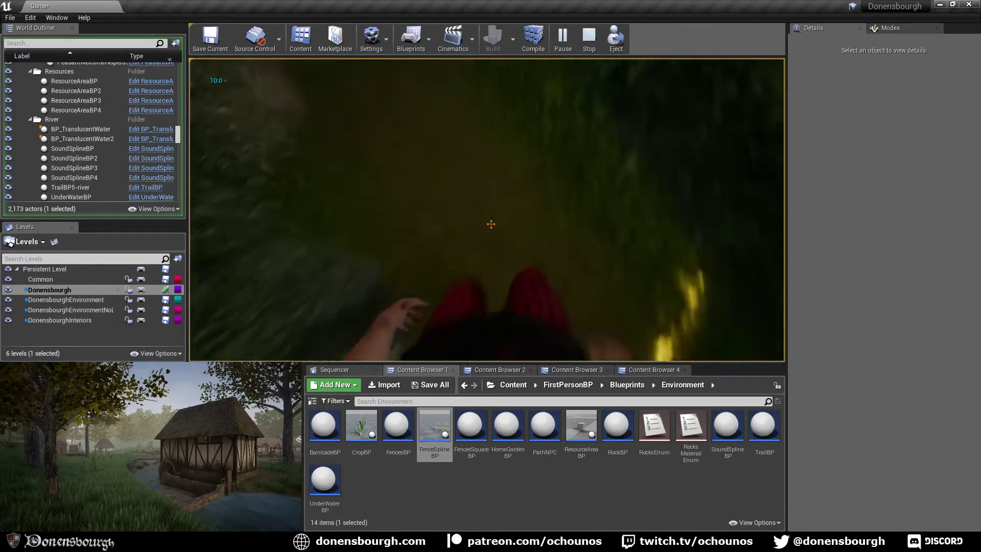
pyautogui.press('w')
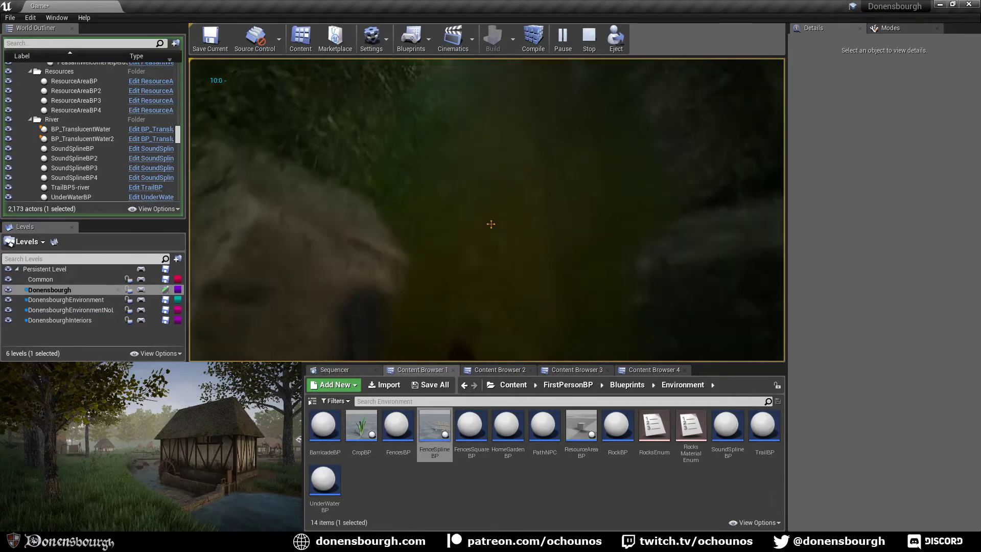
pyautogui.press('w')
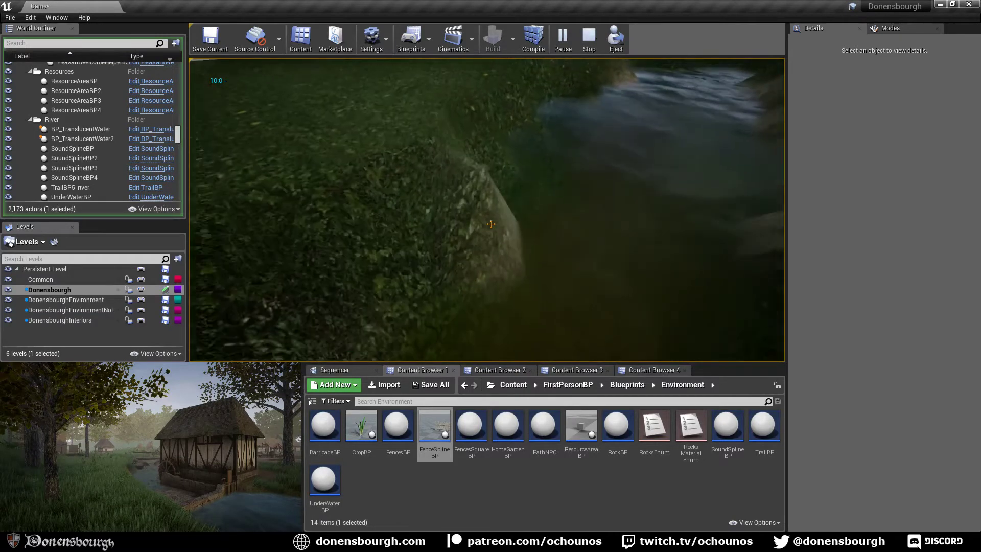
pyautogui.press('w')
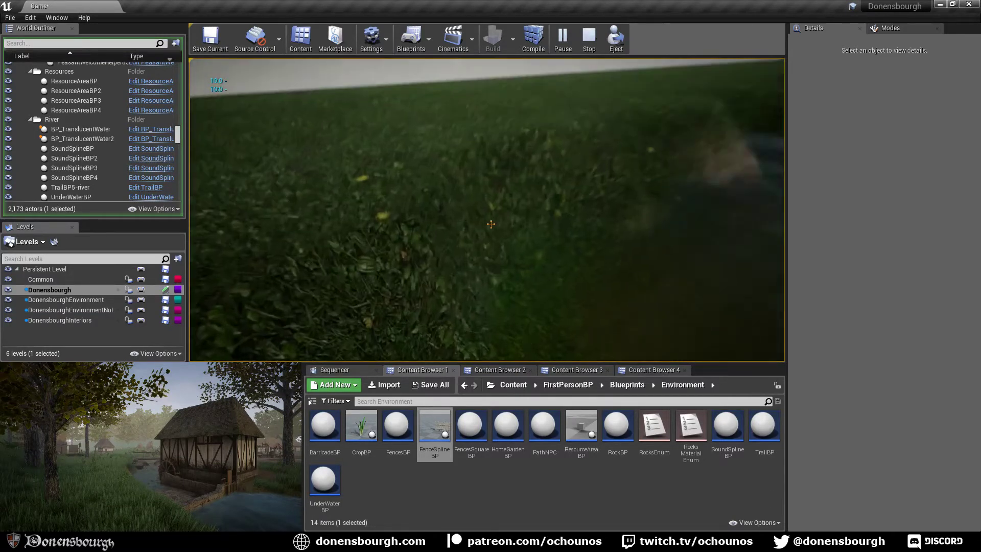
pyautogui.press('w')
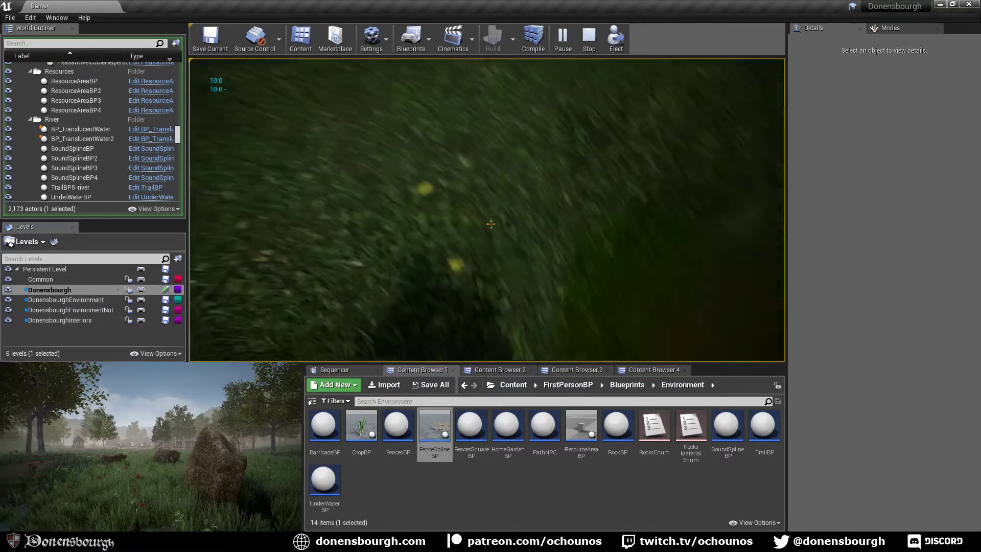
pyautogui.press('w')
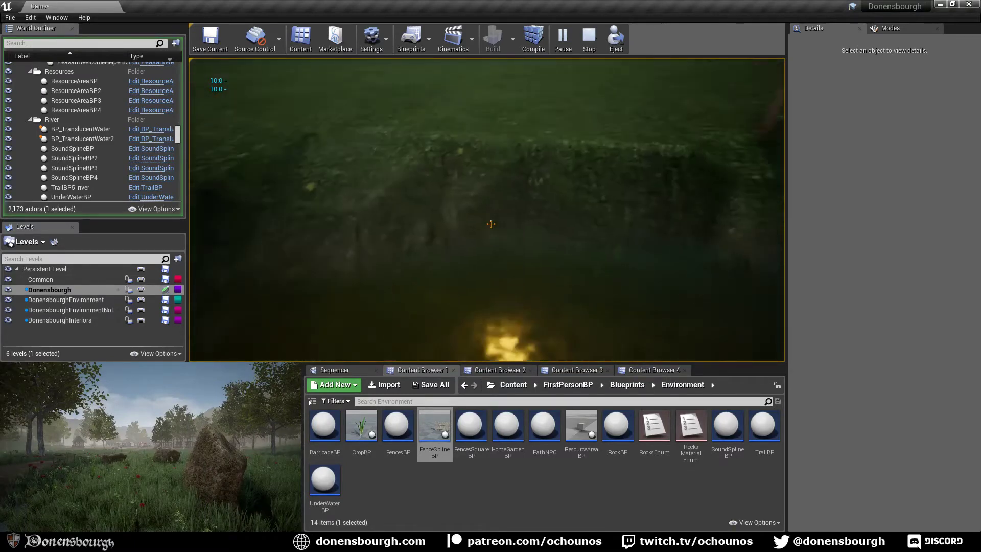
pyautogui.press('w')
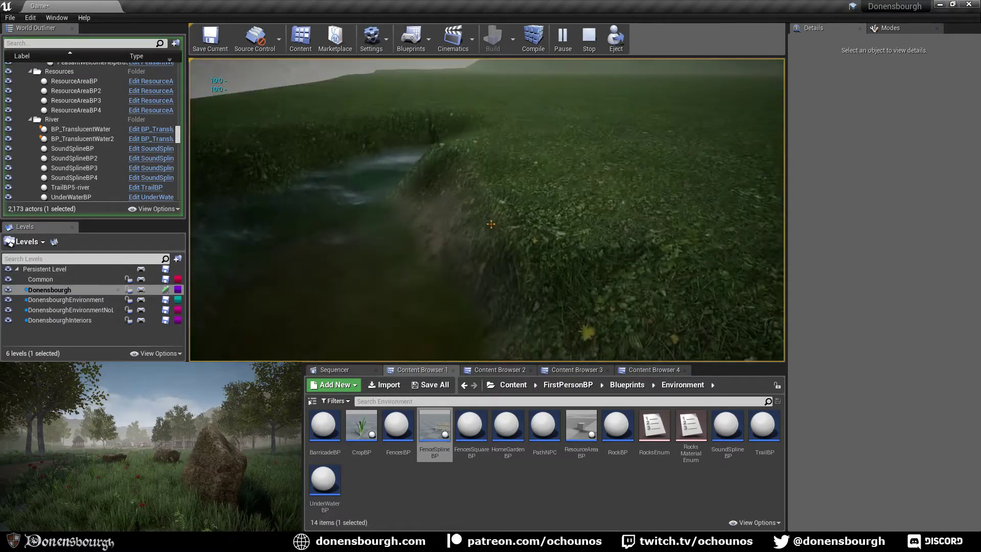
pyautogui.press('Escape')
# Sculpt the landscape with the Flatten tool at target -100, widening and lengthening the river trench around both ends of the spline fence
pyautogui.moveTo(312, 243); pyautogui.dragTo(385, 257, button='right')
pyautogui.moveTo(389, 185)
pyautogui.mouseDown(button='right')
pyautogui.moveTo(449, 190)
pyautogui.moveTo(389, 185)
pyautogui.mouseUp(button='right')
pyautogui.moveTo(487, 210); pyautogui.dragTo(424, 212, button='right')
pyautogui.press('s')
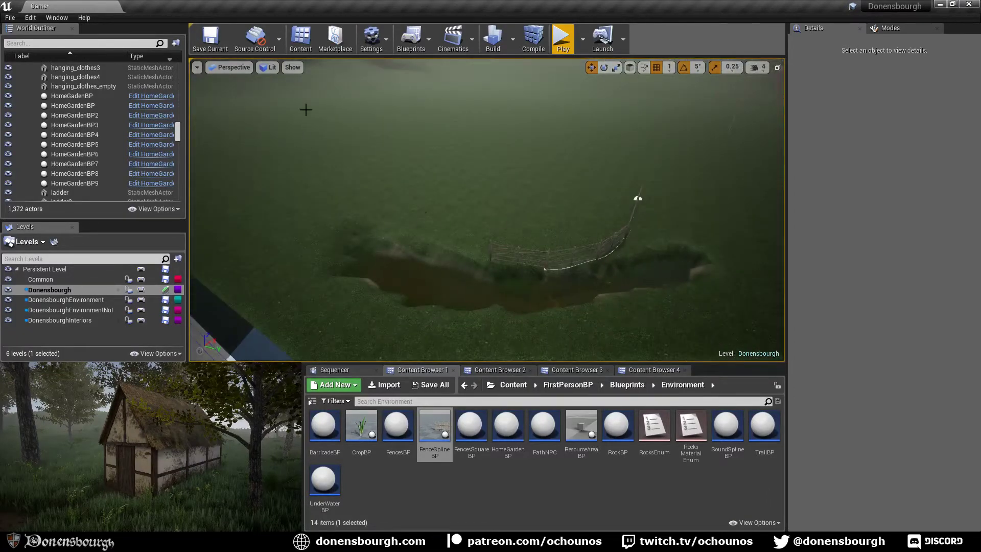
pyautogui.moveTo(534, 204); pyautogui.dragTo(519, 188, button='right')
pyautogui.click(899, 32)
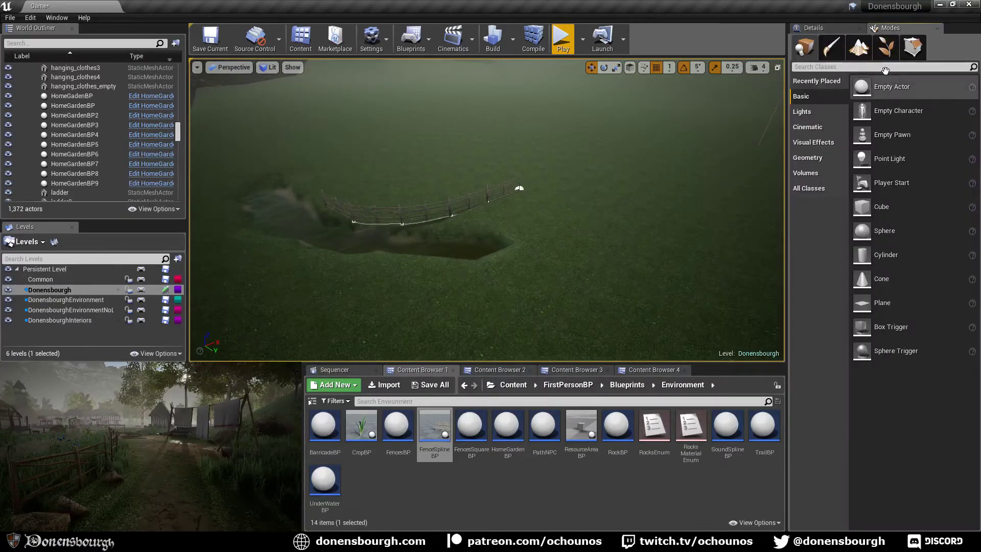
pyautogui.click(858, 46)
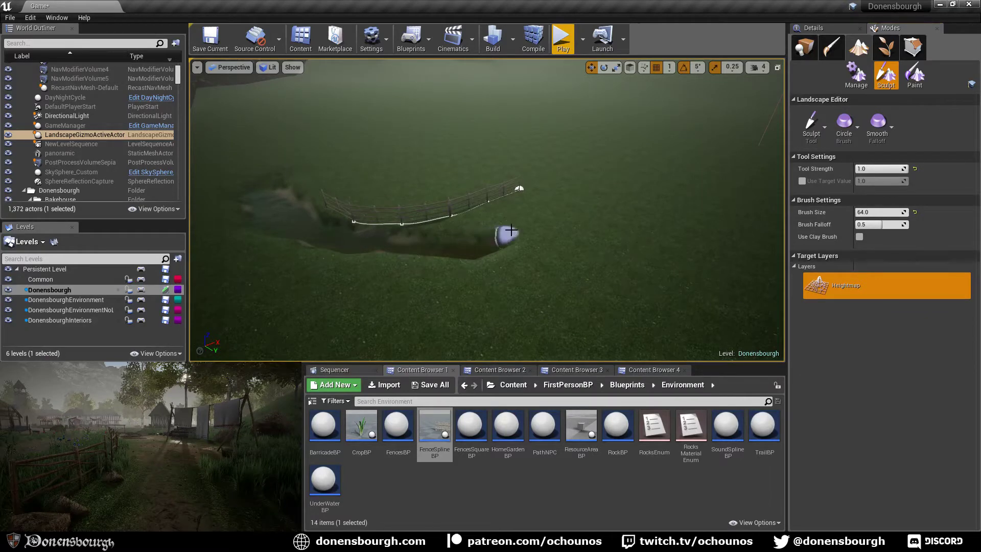
pyautogui.click(811, 125)
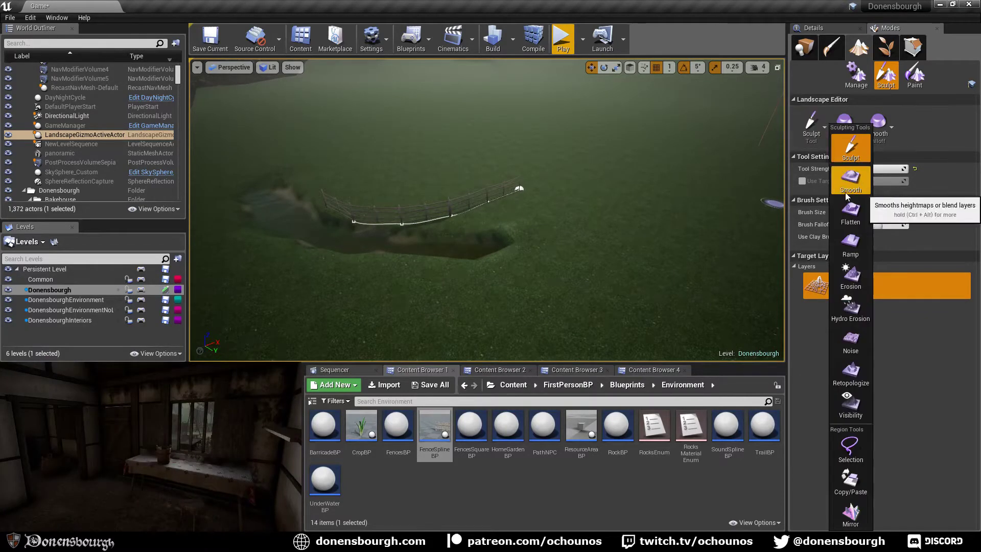
pyautogui.click(845, 212)
pyautogui.moveTo(471, 255)
pyautogui.mouseDown()
pyautogui.moveTo(519, 226)
pyautogui.moveTo(569, 213)
pyautogui.moveTo(480, 252)
pyautogui.moveTo(549, 232)
pyautogui.moveTo(475, 253)
pyautogui.moveTo(393, 256)
pyautogui.moveTo(339, 244)
pyautogui.mouseUp()
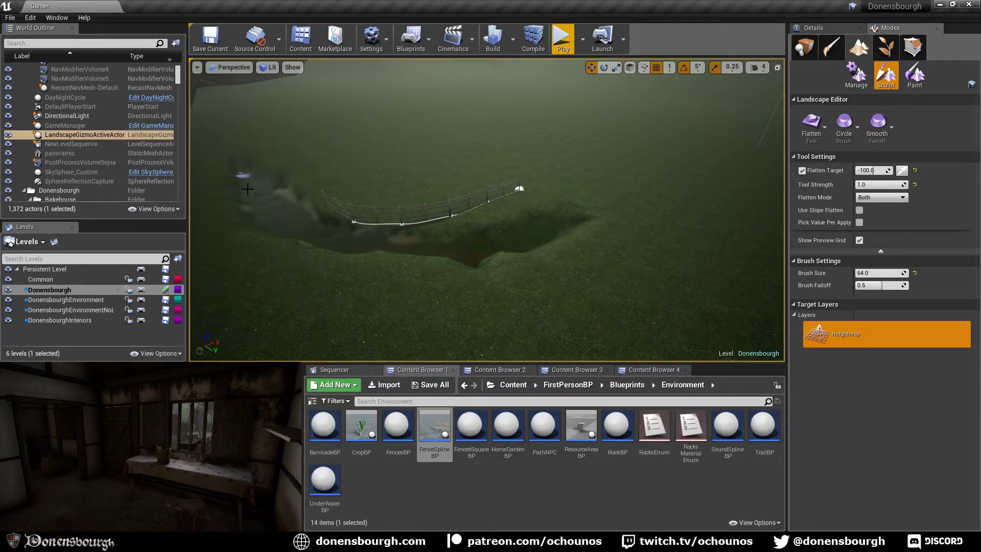
pyautogui.moveTo(247, 189); pyautogui.dragTo(252, 172)
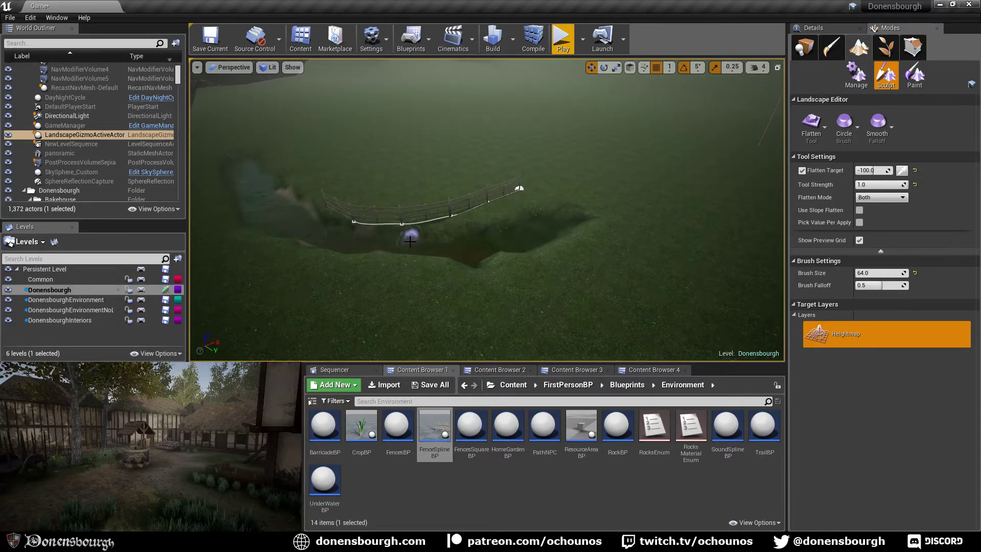
pyautogui.moveTo(579, 192)
pyautogui.mouseDown()
pyautogui.moveTo(573, 212)
pyautogui.moveTo(591, 203)
pyautogui.mouseUp()
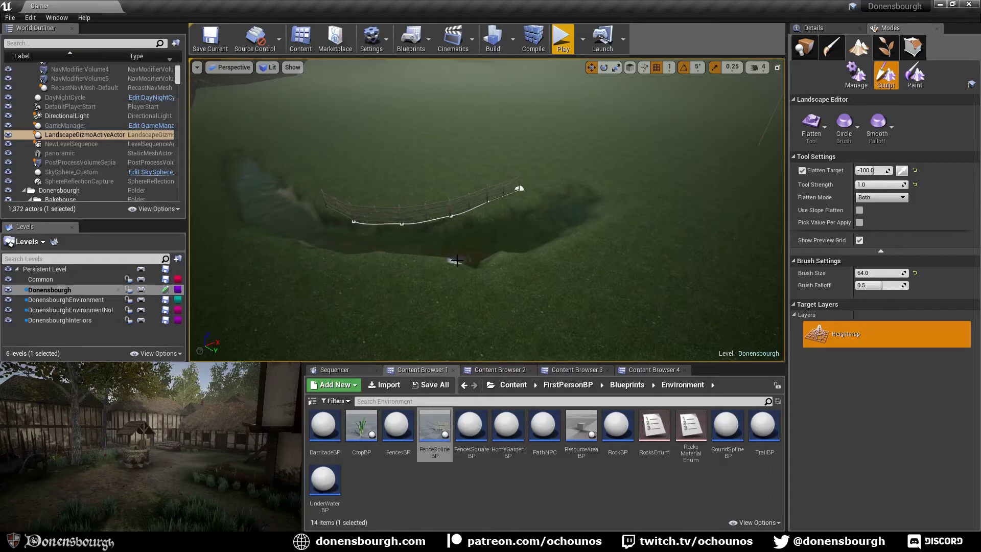
pyautogui.moveTo(456, 261)
pyautogui.mouseDown()
pyautogui.moveTo(317, 239)
pyautogui.moveTo(464, 254)
pyautogui.mouseUp()
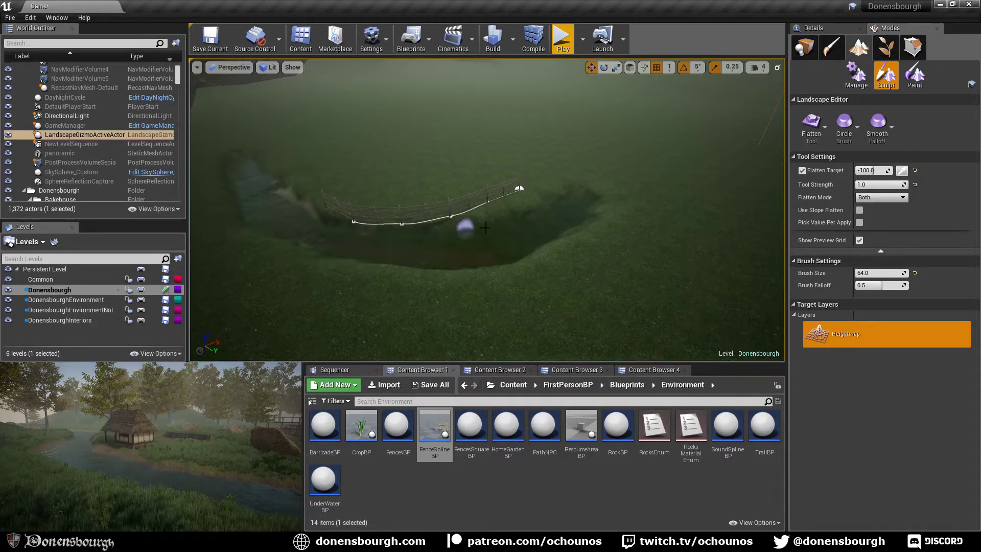
# Extend the river course past the fence's end by flattening a new trench section across the grass outside the palisade
pyautogui.moveTo(466, 226); pyautogui.dragTo(541, 221, button='right')
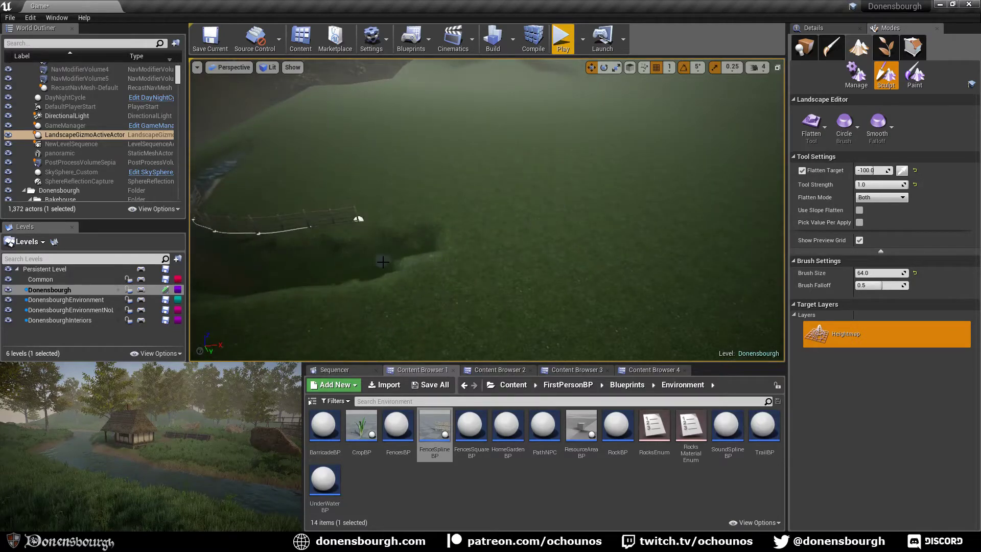
pyautogui.moveTo(438, 258)
pyautogui.mouseDown()
pyautogui.moveTo(409, 271)
pyautogui.moveTo(444, 261)
pyautogui.mouseUp()
pyautogui.moveTo(587, 245)
pyautogui.mouseDown()
pyautogui.moveTo(582, 239)
pyautogui.moveTo(679, 218)
pyautogui.moveTo(613, 253)
pyautogui.moveTo(643, 241)
pyautogui.moveTo(634, 266)
pyautogui.moveTo(735, 228)
pyautogui.mouseUp()
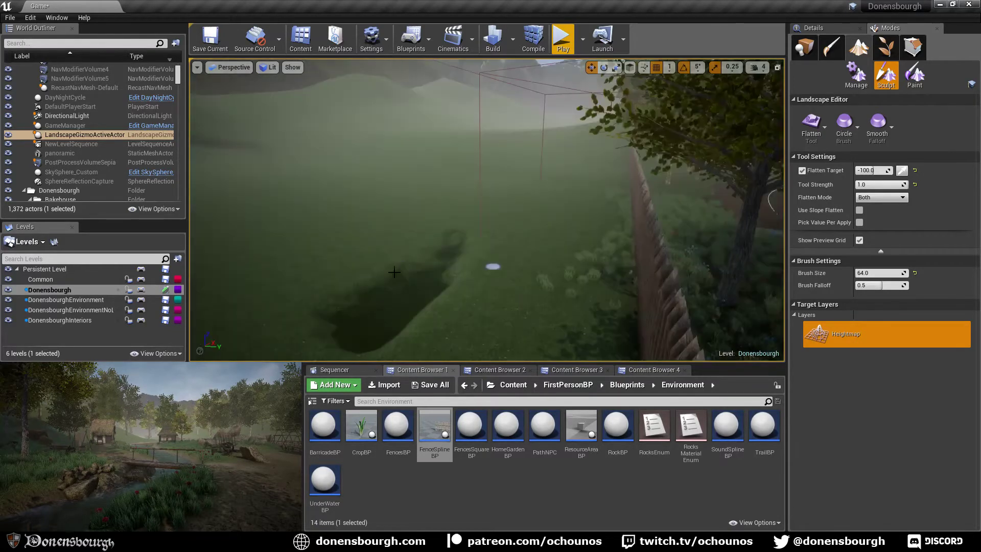
pyautogui.moveTo(342, 302)
pyautogui.mouseDown()
pyautogui.moveTo(439, 246)
pyautogui.moveTo(442, 206)
pyautogui.mouseUp()
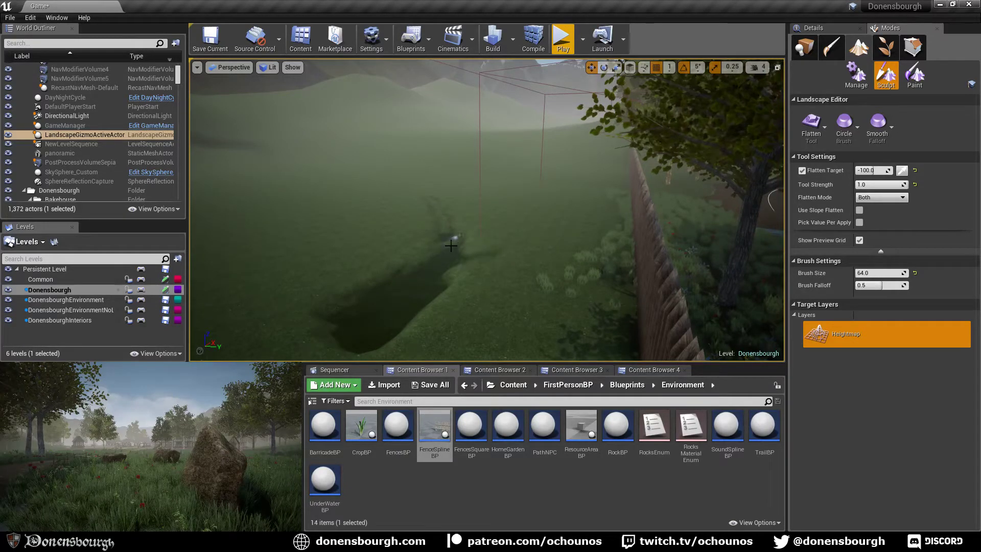
pyautogui.moveTo(435, 322); pyautogui.dragTo(516, 347, button='right')
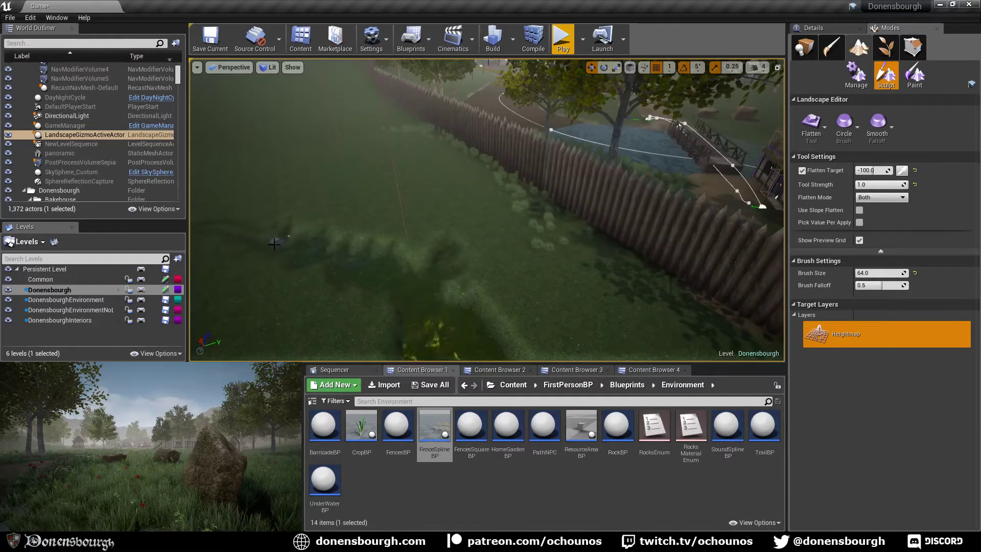
pyautogui.moveTo(332, 269); pyautogui.dragTo(327, 273, button='right')
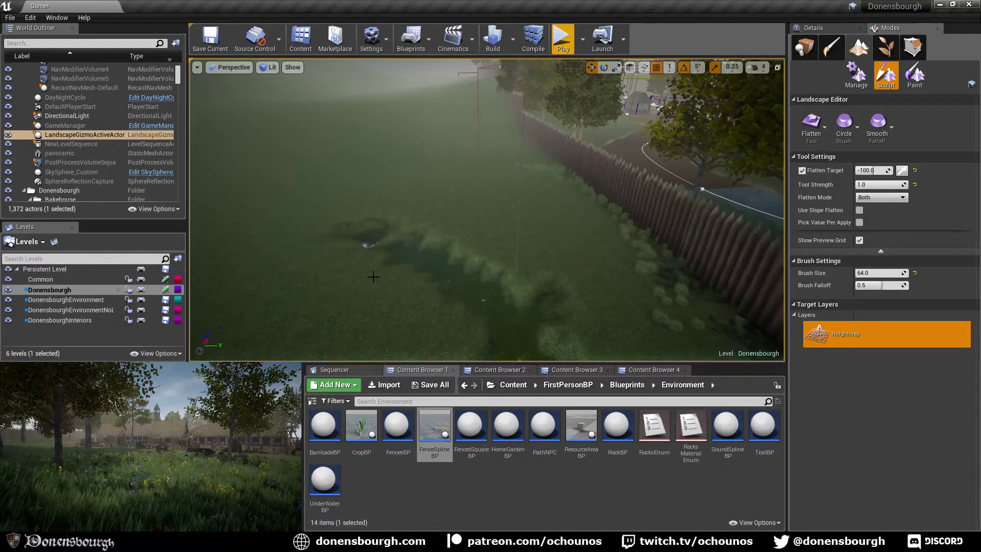
pyautogui.moveTo(373, 277)
pyautogui.mouseDown(button='right')
pyautogui.moveTo(365, 304)
pyautogui.moveTo(330, 307)
pyautogui.mouseUp(button='right')
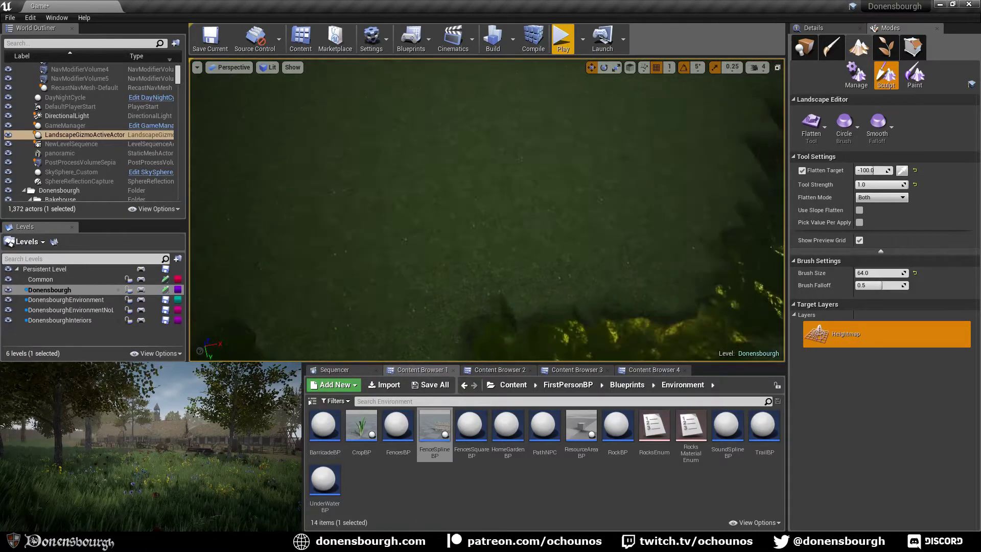
pyautogui.moveTo(427, 292); pyautogui.dragTo(352, 249, button='right')
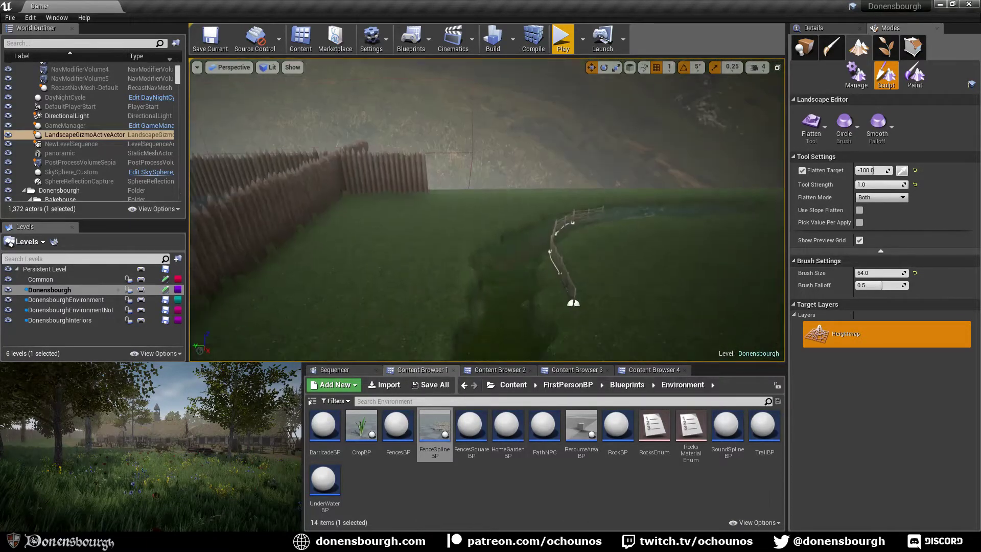
# Bring up the Tables asset folder in the second content browser, and select and deselect the Donensbourgh landscape
pyautogui.click(500, 370)
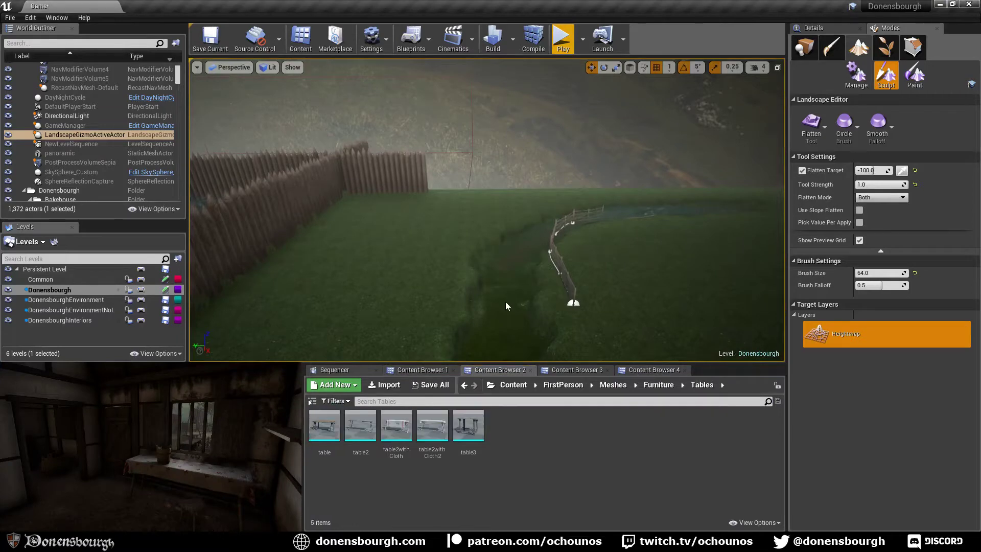
pyautogui.hotkey('shift', '1')
pyautogui.rightClick(463, 309)
pyautogui.press('Escape')
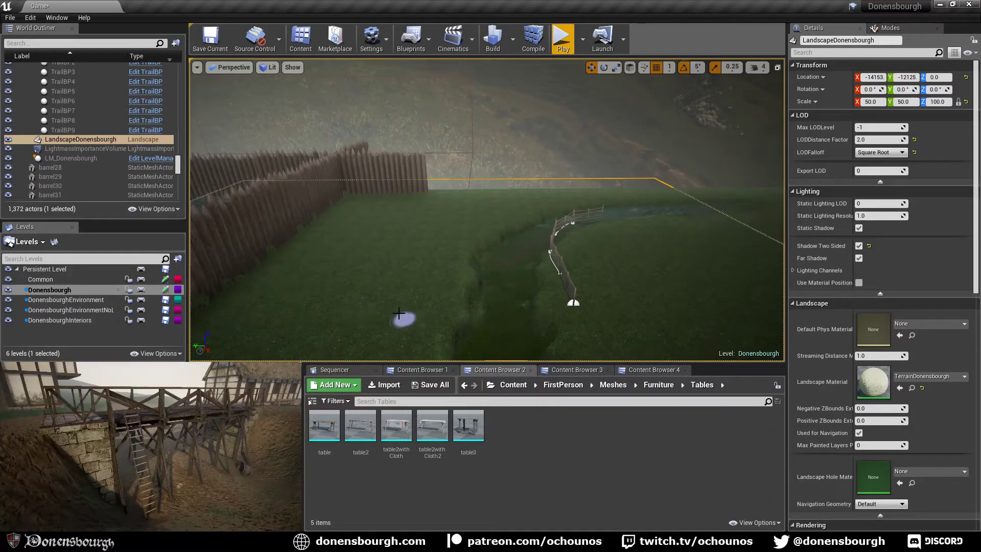
pyautogui.moveTo(399, 313); pyautogui.dragTo(457, 318, button='right')
pyautogui.press('Escape')
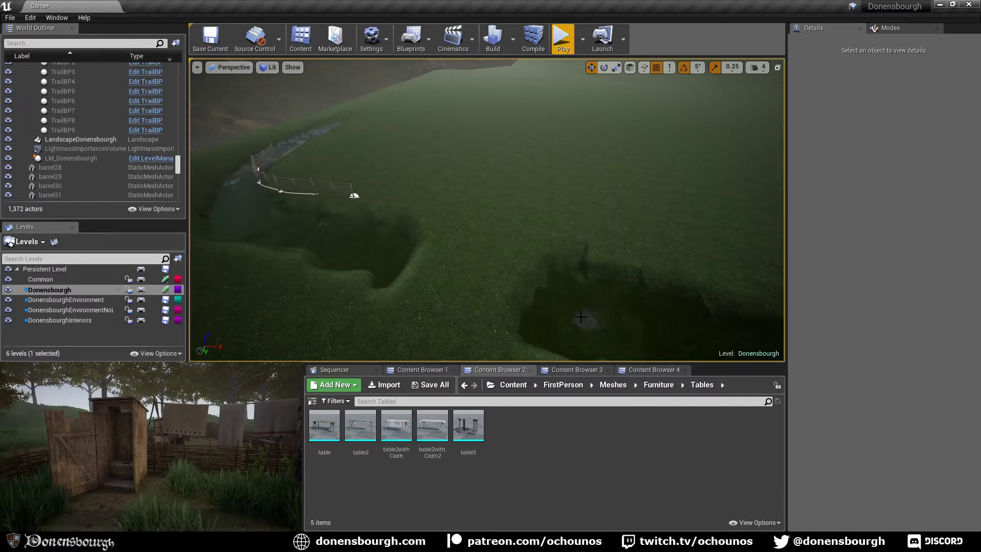
# Extend the new river trench section outside the palisade with Flatten strokes, curving its end across the open grass
pyautogui.moveTo(581, 315); pyautogui.dragTo(664, 318, button='right')
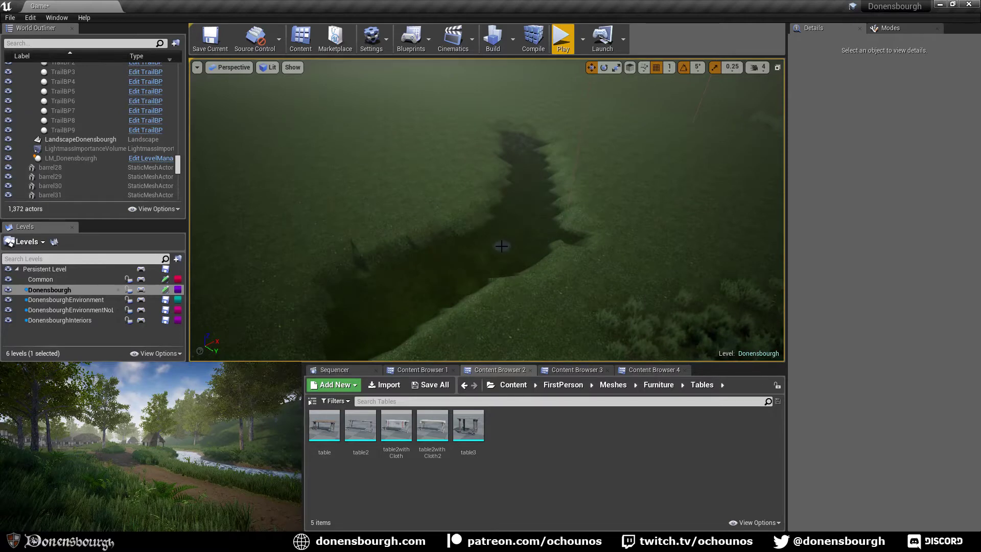
pyautogui.moveTo(501, 246); pyautogui.dragTo(460, 248, button='right')
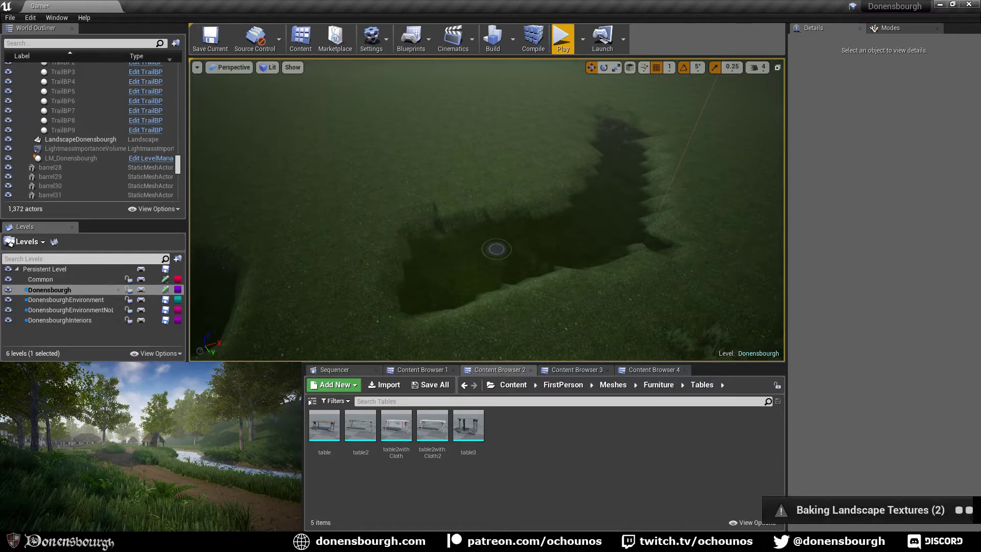
pyautogui.moveTo(524, 257); pyautogui.dragTo(503, 264, button='right')
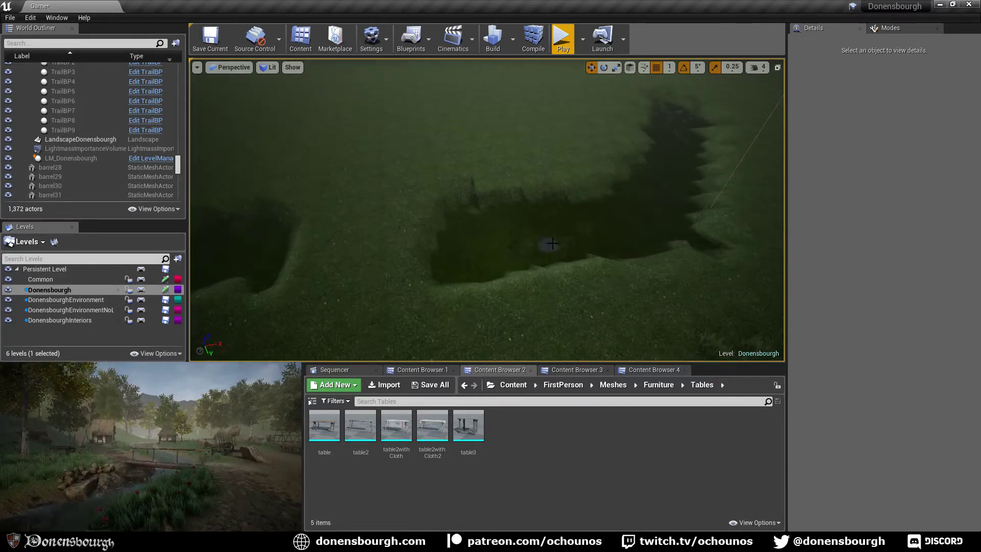
pyautogui.moveTo(559, 225); pyautogui.dragTo(420, 240, button='right')
pyautogui.scroll(-6, 421, 240)
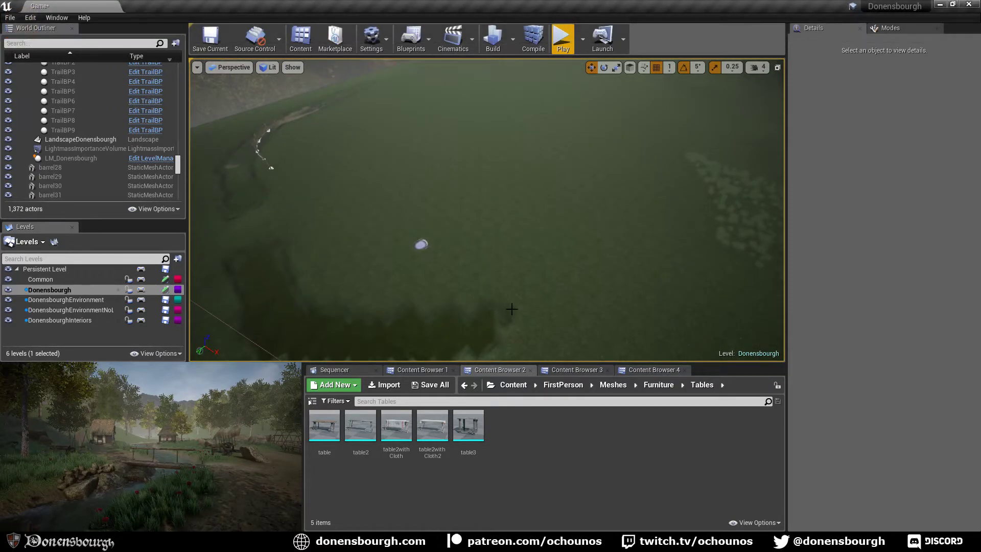
pyautogui.moveTo(512, 309); pyautogui.dragTo(501, 321, button='right')
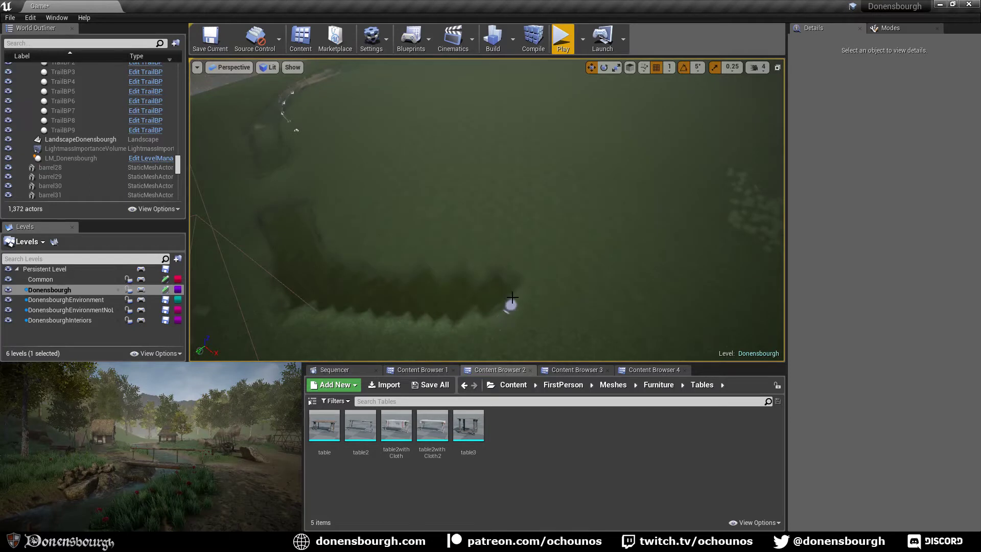
pyautogui.moveTo(509, 300); pyautogui.dragTo(562, 240)
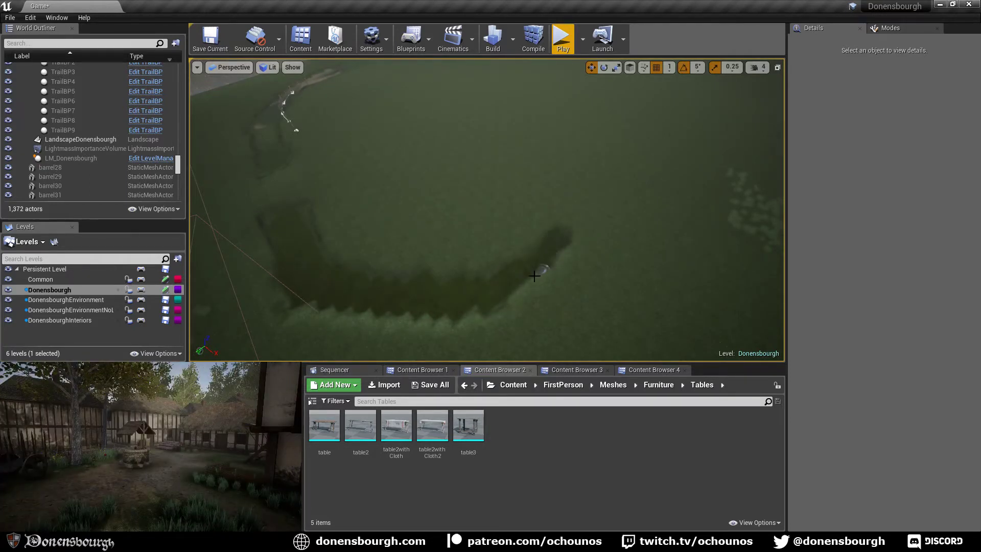
# Widen the curved end of the trench and lengthen it farther across the grass with more Flatten strokes
pyautogui.click(197, 68)
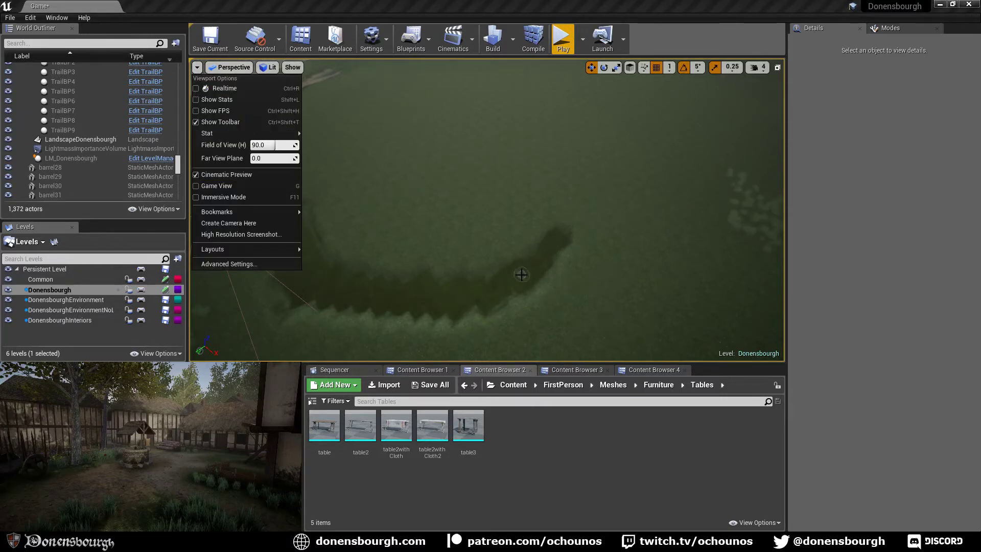
pyautogui.click(522, 274)
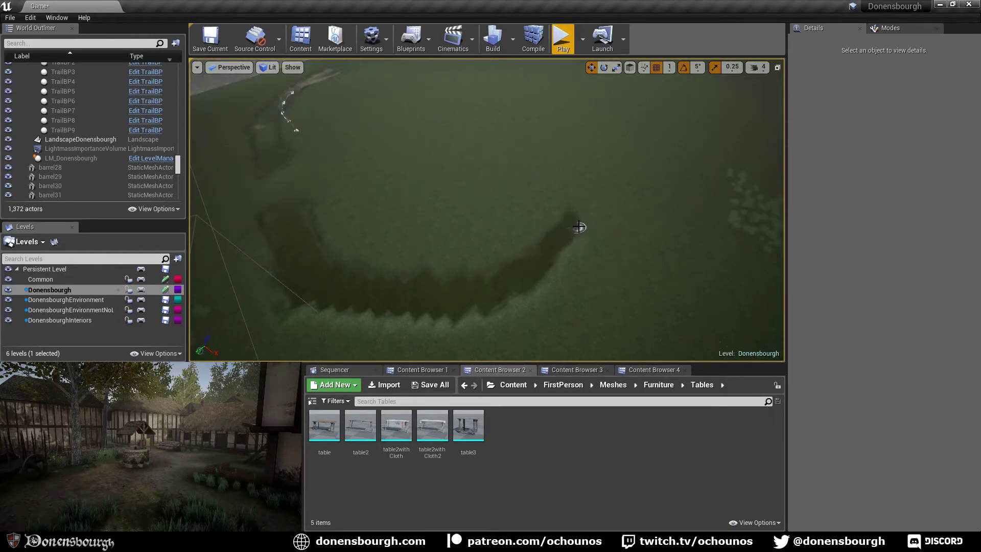
pyautogui.moveTo(579, 227); pyautogui.dragTo(511, 290)
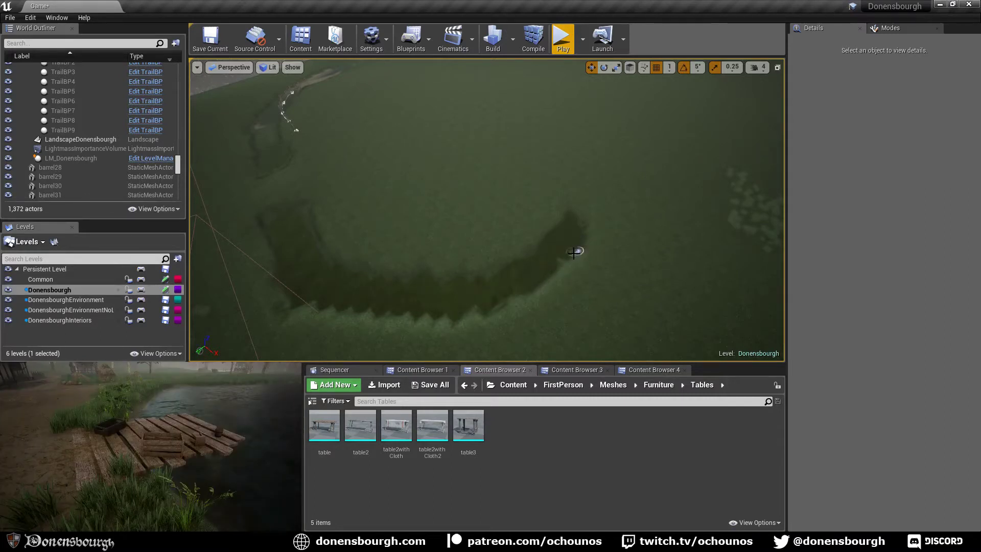
pyautogui.moveTo(542, 260)
pyautogui.mouseDown()
pyautogui.moveTo(587, 215)
pyautogui.moveTo(589, 184)
pyautogui.moveTo(589, 212)
pyautogui.moveTo(580, 228)
pyautogui.moveTo(588, 161)
pyautogui.moveTo(586, 203)
pyautogui.mouseUp()
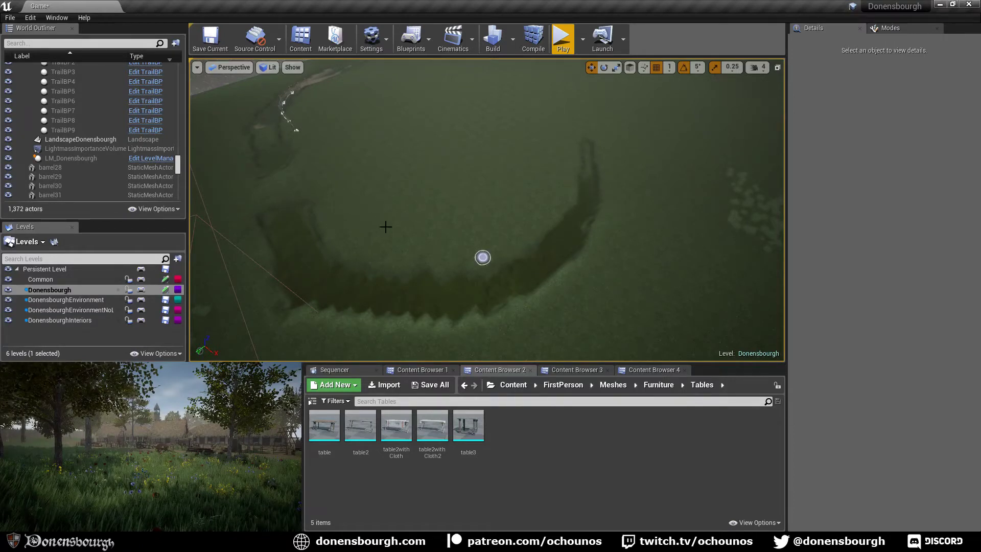
# Flatten a long narrow trench from the curve's end back across the grass to join the river by the spline fence
pyautogui.moveTo(380, 224)
pyautogui.mouseDown(button='right')
pyautogui.moveTo(490, 199)
pyautogui.moveTo(542, 173)
pyautogui.moveTo(368, 224)
pyautogui.mouseUp(button='right')
pyautogui.press('a')
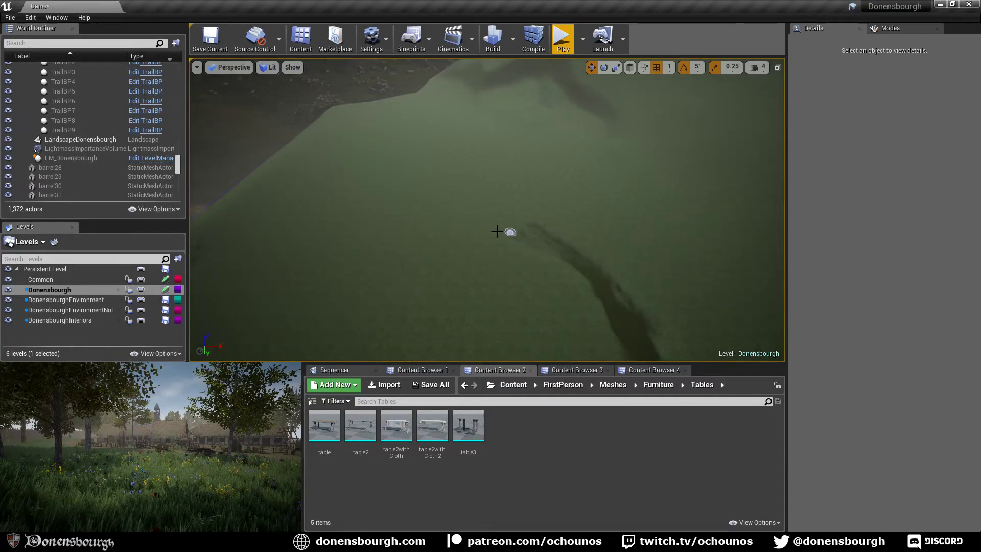
pyautogui.moveTo(497, 232)
pyautogui.mouseDown()
pyautogui.moveTo(453, 228)
pyautogui.moveTo(497, 235)
pyautogui.mouseUp()
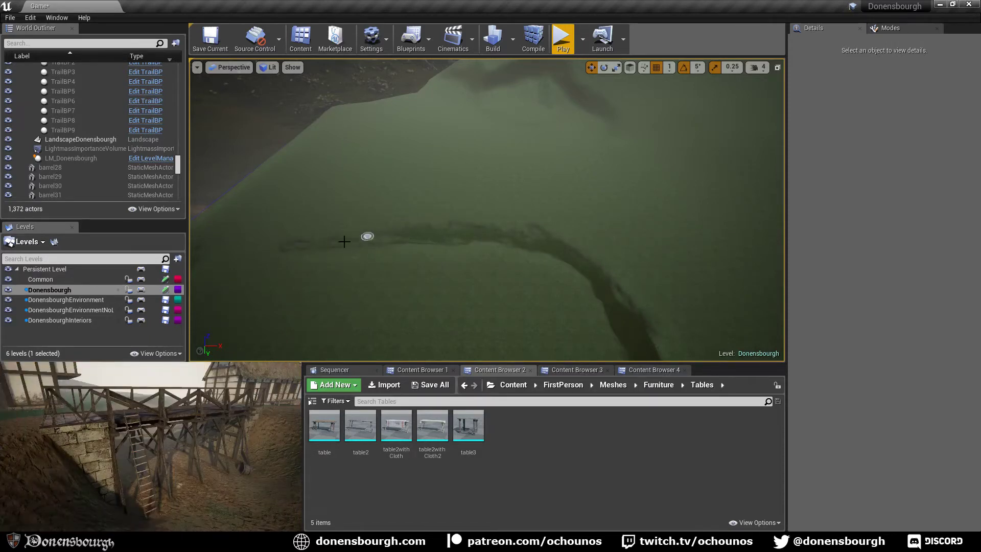
pyautogui.moveTo(406, 236); pyautogui.dragTo(338, 237, button='right')
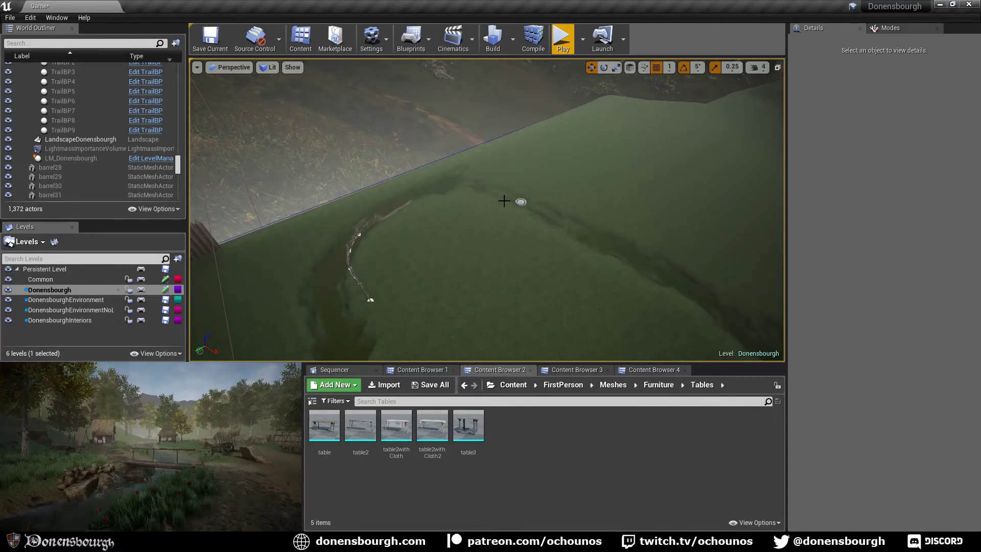
pyautogui.moveTo(481, 194)
pyautogui.mouseDown(button='right')
pyautogui.moveTo(470, 278)
pyautogui.moveTo(491, 243)
pyautogui.moveTo(449, 199)
pyautogui.moveTo(470, 207)
pyautogui.mouseUp(button='right')
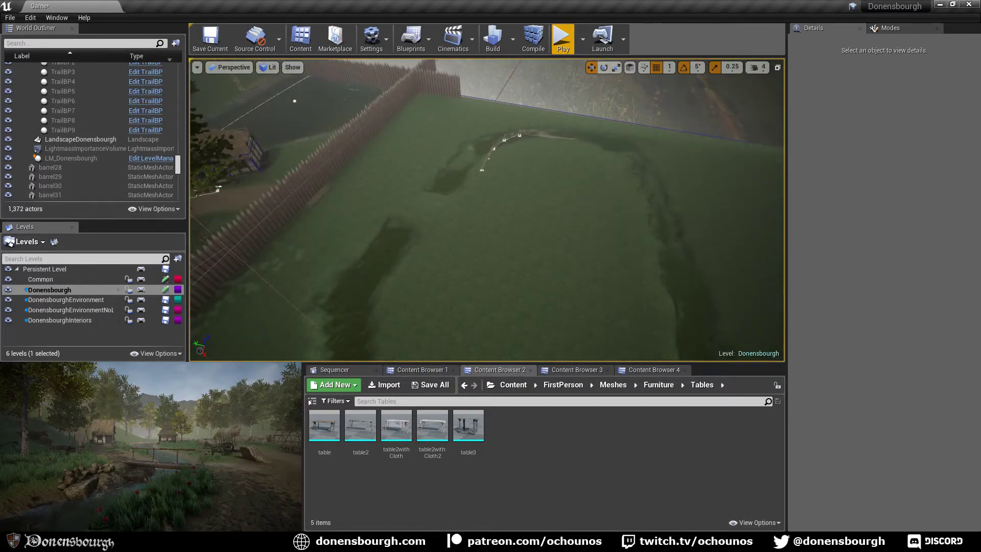
# Switch from landscape sculpting to actor placement and bring up the Environment blueprints folder in the first content browser
pyautogui.click(890, 26)
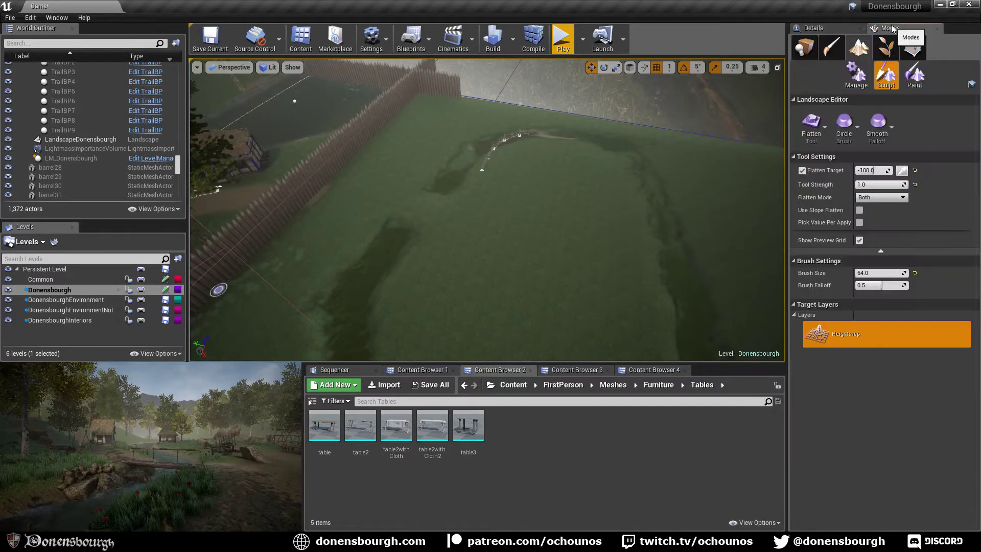
pyautogui.click(804, 48)
pyautogui.moveTo(611, 201); pyautogui.dragTo(648, 188, button='right')
pyautogui.moveTo(557, 164); pyautogui.dragTo(536, 225, button='right')
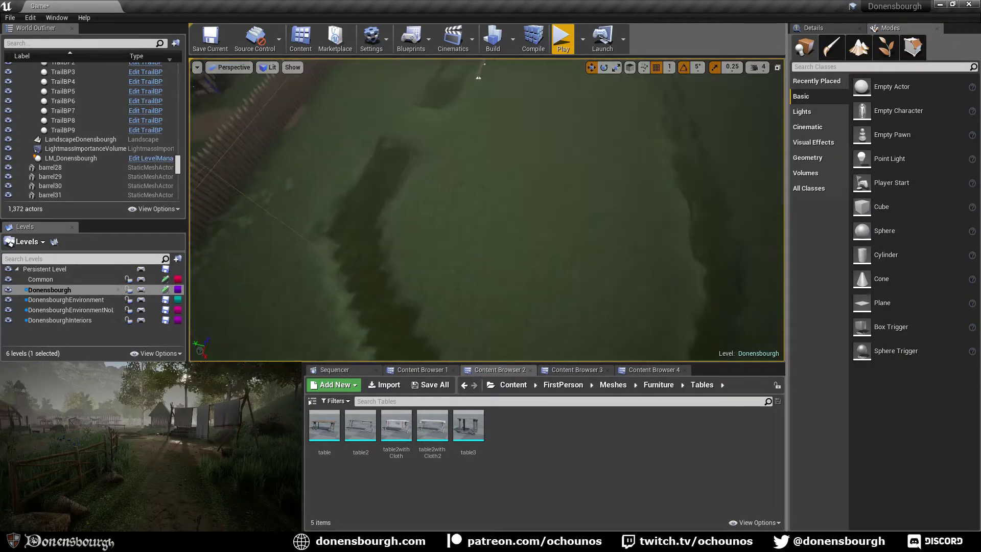
pyautogui.click(421, 372)
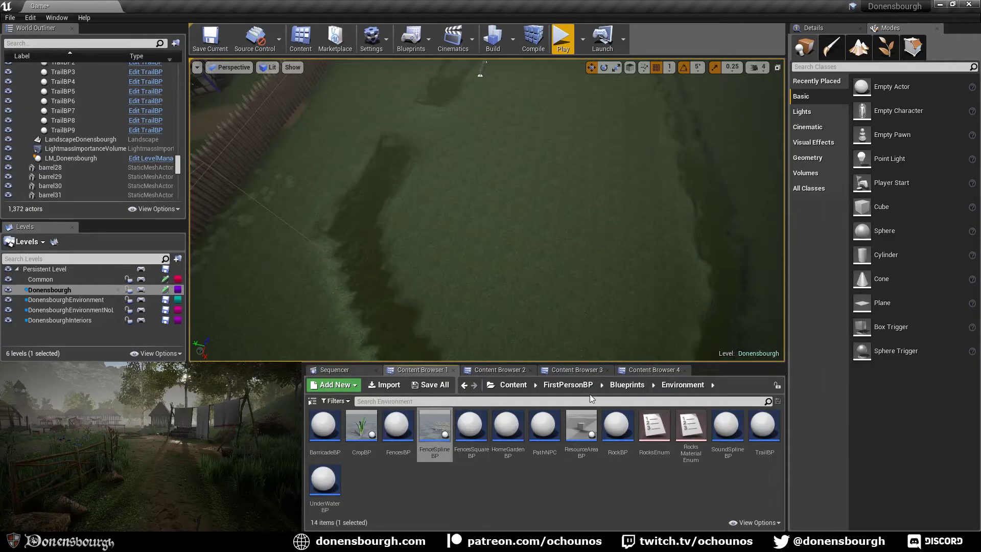
# Place House2BP from the Blueprints/Buildings folder on the open meadow and rotate it about 180° around its vertical axis
pyautogui.click(627, 385)
pyautogui.doubleClick(341, 424)
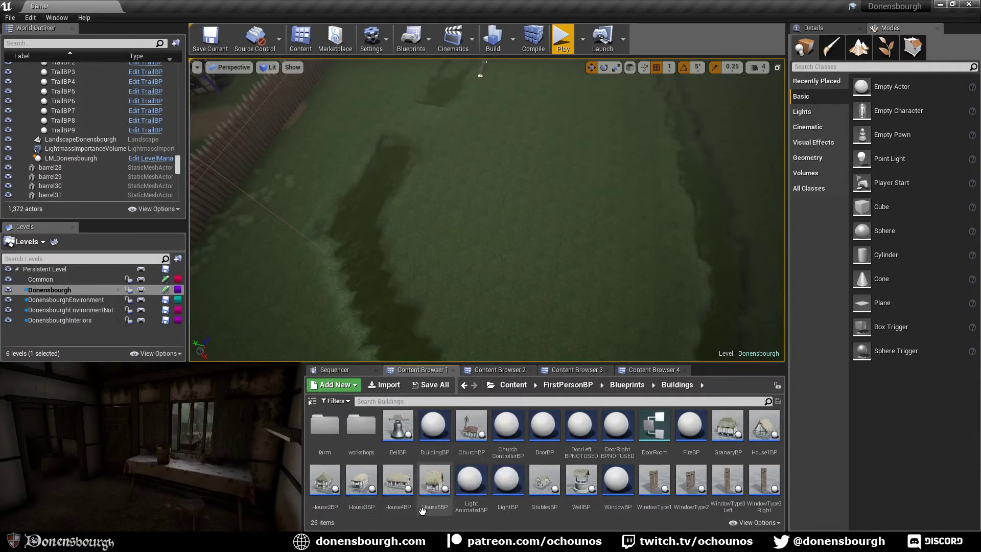
pyautogui.click(321, 487)
pyautogui.moveTo(321, 488); pyautogui.dragTo(601, 252)
pyautogui.moveTo(544, 236); pyautogui.dragTo(513, 300)
pyautogui.moveTo(513, 300); pyautogui.dragTo(713, 260, button='right')
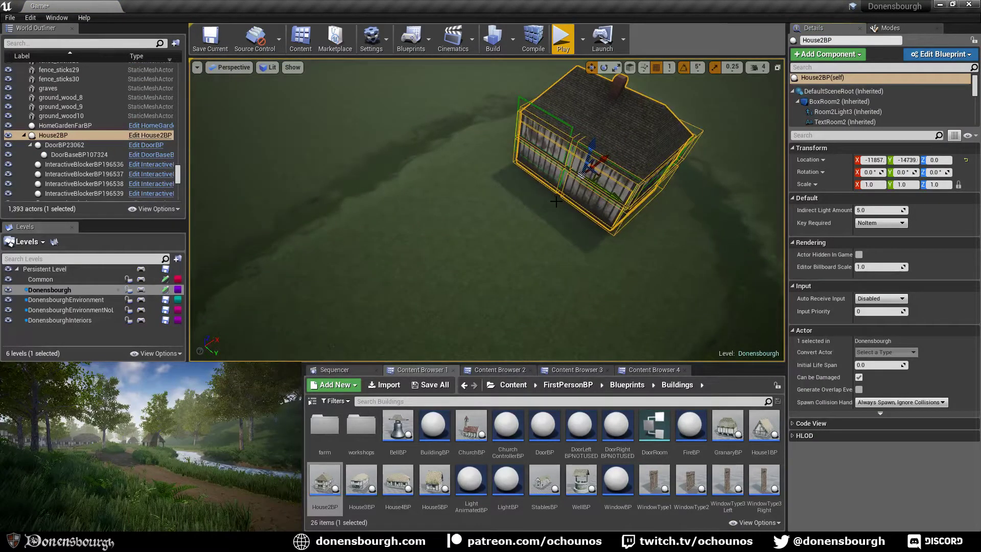
pyautogui.press('e')
pyautogui.moveTo(547, 207); pyautogui.dragTo(658, 224)
# Examine the meadow and terrain around the placed house from several angles and distances
pyautogui.moveTo(490, 243); pyautogui.dragTo(466, 225, button='right')
pyautogui.scroll(-6, 491, 244)
pyautogui.press('w')
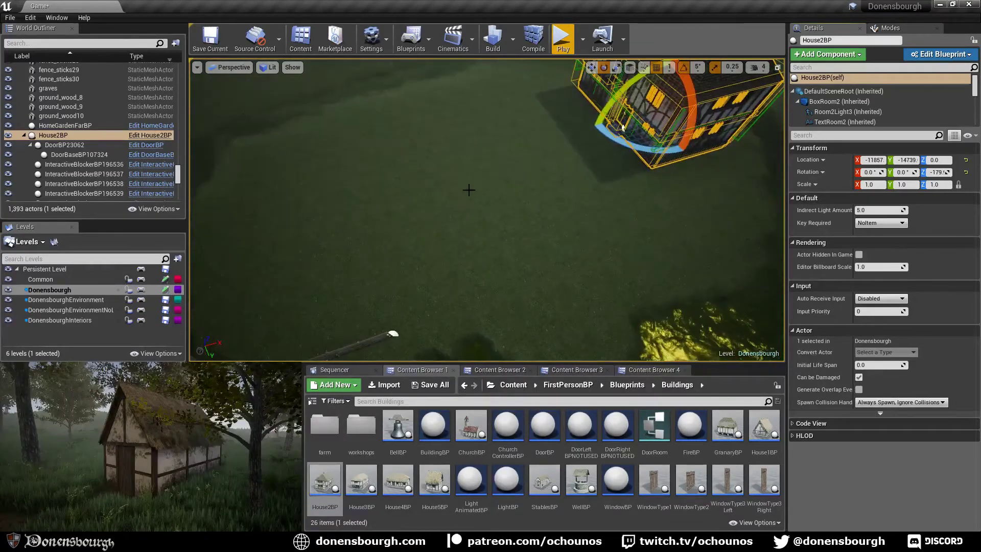
pyautogui.moveTo(469, 190); pyautogui.dragTo(487, 199, button='right')
pyautogui.press('w')
pyautogui.press('s')
pyautogui.press('d')
pyautogui.moveTo(549, 193)
pyautogui.mouseDown(button='right')
pyautogui.moveTo(541, 186)
pyautogui.moveTo(543, 211)
pyautogui.mouseUp(button='right')
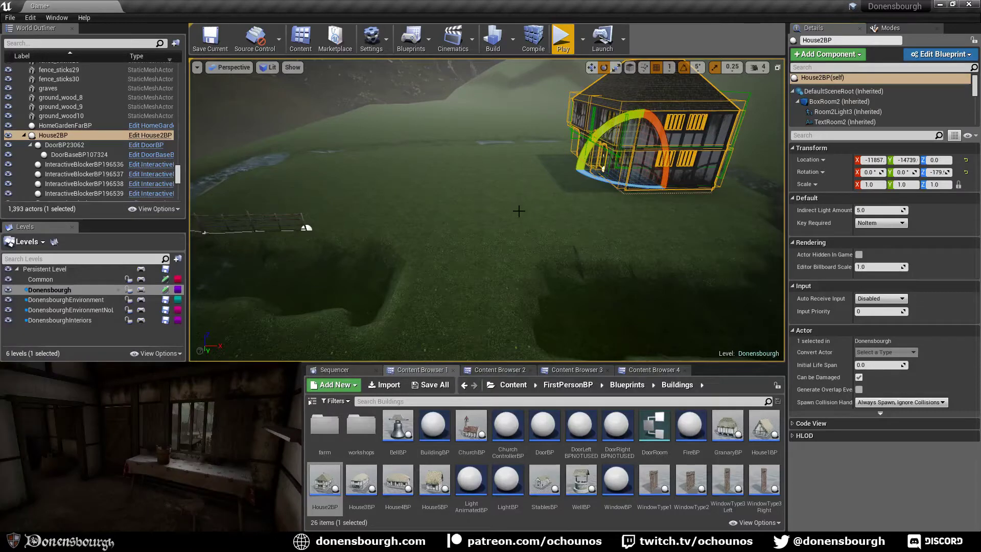
pyautogui.moveTo(561, 232); pyautogui.dragTo(513, 220, button='right')
pyautogui.moveTo(546, 255)
pyautogui.mouseDown(button='right')
pyautogui.moveTo(543, 247)
pyautogui.moveTo(537, 262)
pyautogui.mouseUp(button='right')
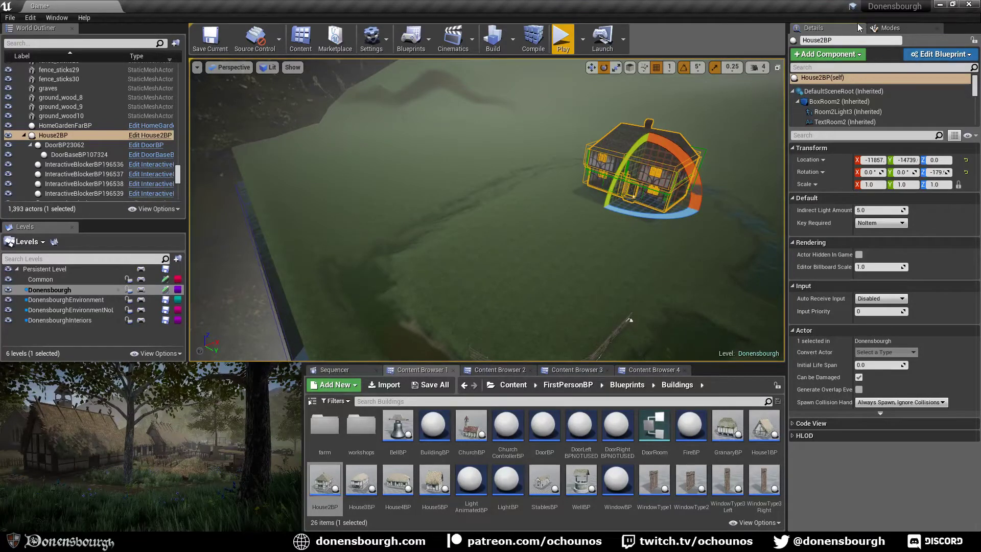
# Sculpt a sunken channel curving behind and beside the house with the landscape Flatten tool, target -100 and brush size 64
pyautogui.click(881, 28)
pyautogui.click(859, 47)
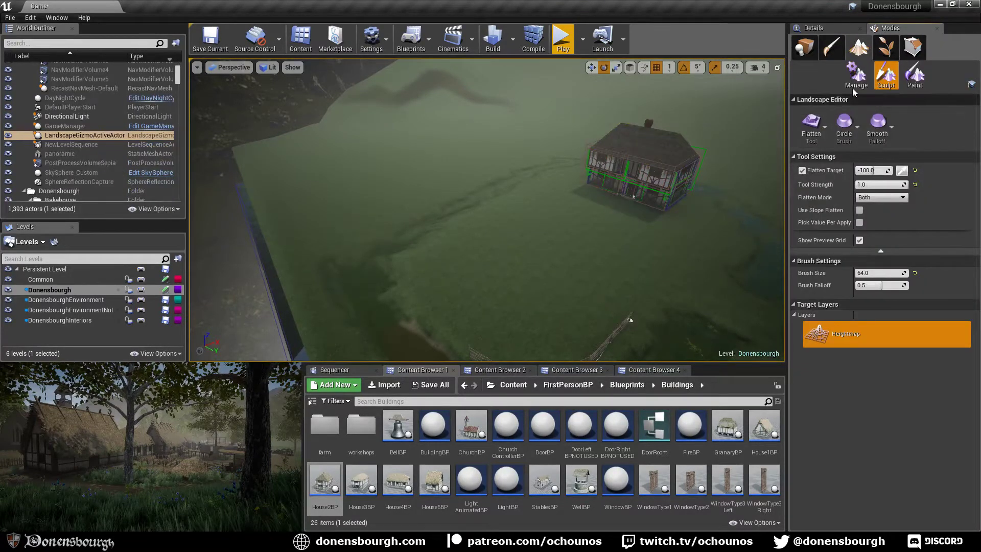
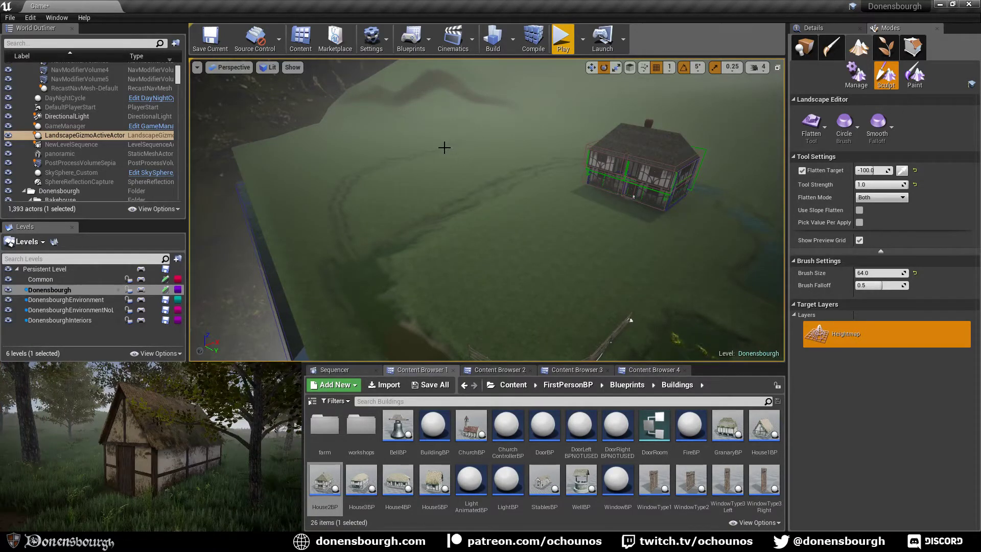
pyautogui.moveTo(482, 186); pyautogui.dragTo(450, 187, button='right')
pyautogui.press('d')
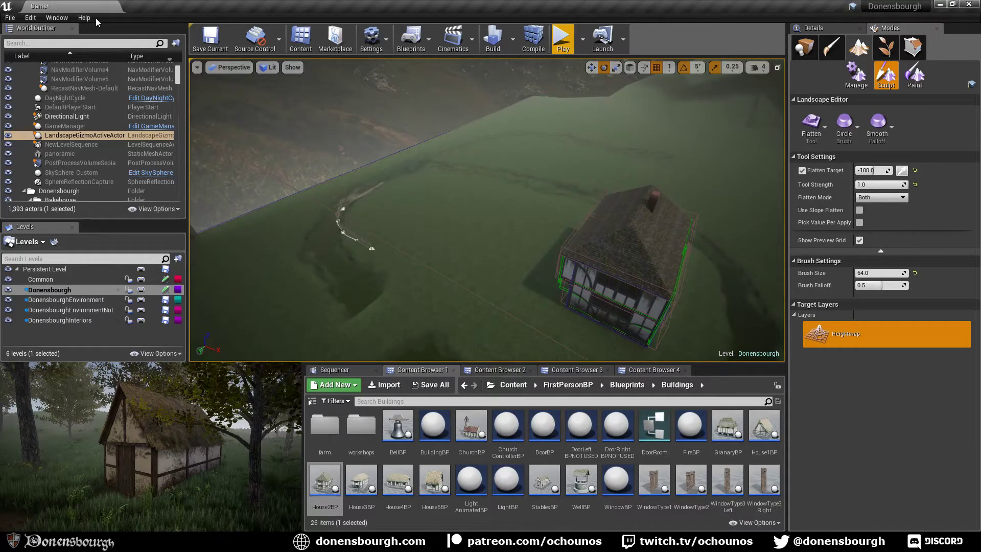
pyautogui.moveTo(366, 234); pyautogui.dragTo(416, 237, button='right')
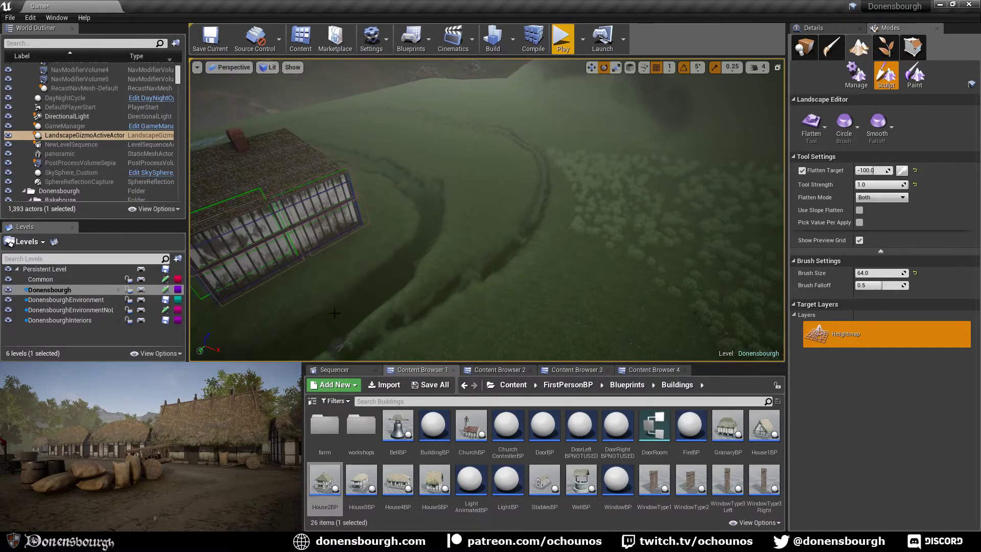
pyautogui.moveTo(329, 285); pyautogui.dragTo(316, 307, button='right')
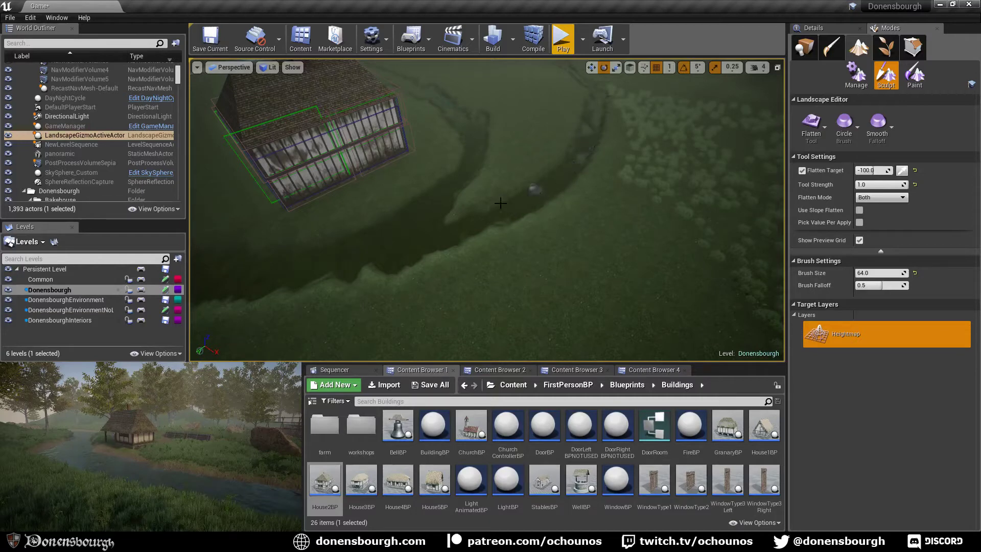
pyautogui.moveTo(487, 209)
pyautogui.mouseDown(button='right')
pyautogui.moveTo(434, 220)
pyautogui.moveTo(455, 219)
pyautogui.moveTo(420, 188)
pyautogui.mouseUp(button='right')
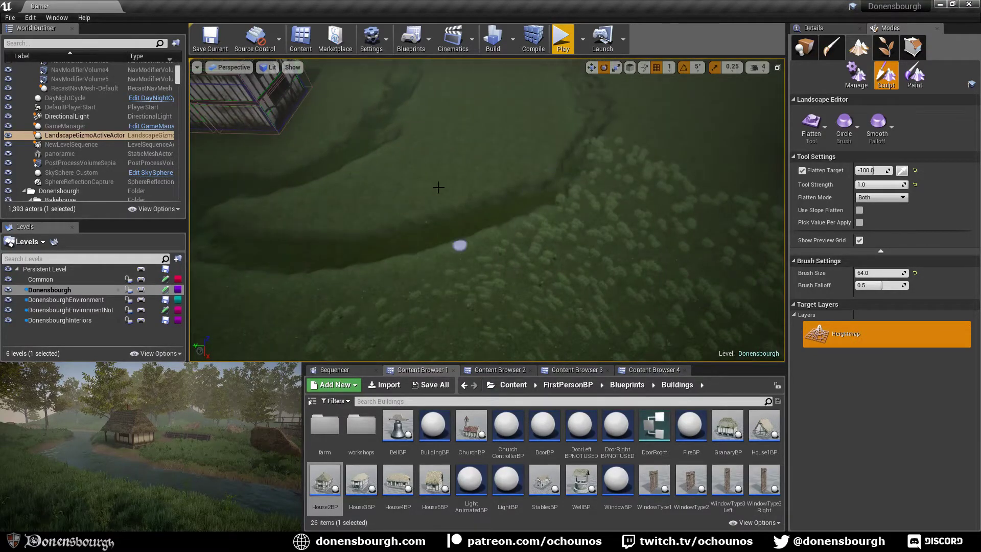
# Extend the channel at flatten target -100 into a wide loop enclosing the house and its meadow
pyautogui.click(404, 166)
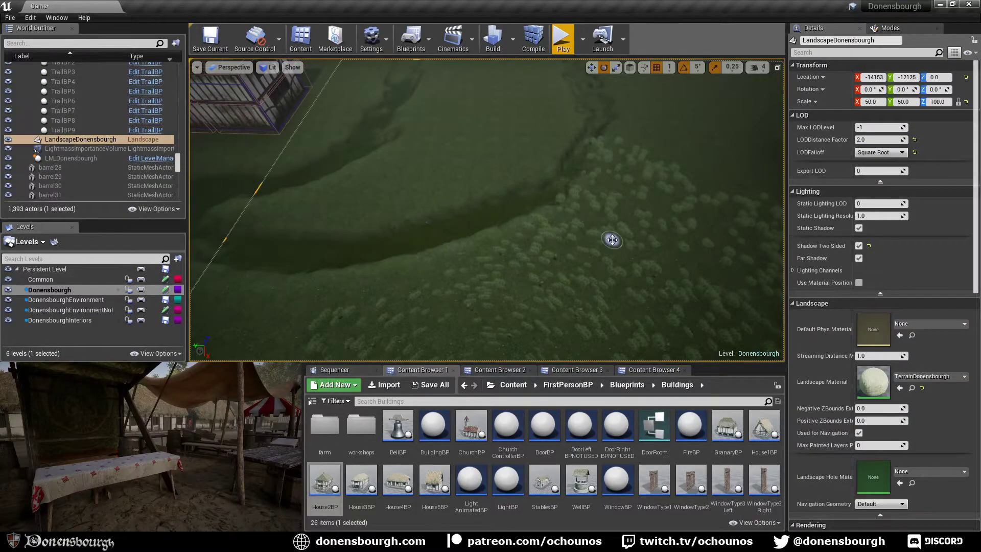
pyautogui.moveTo(612, 240); pyautogui.dragTo(585, 254)
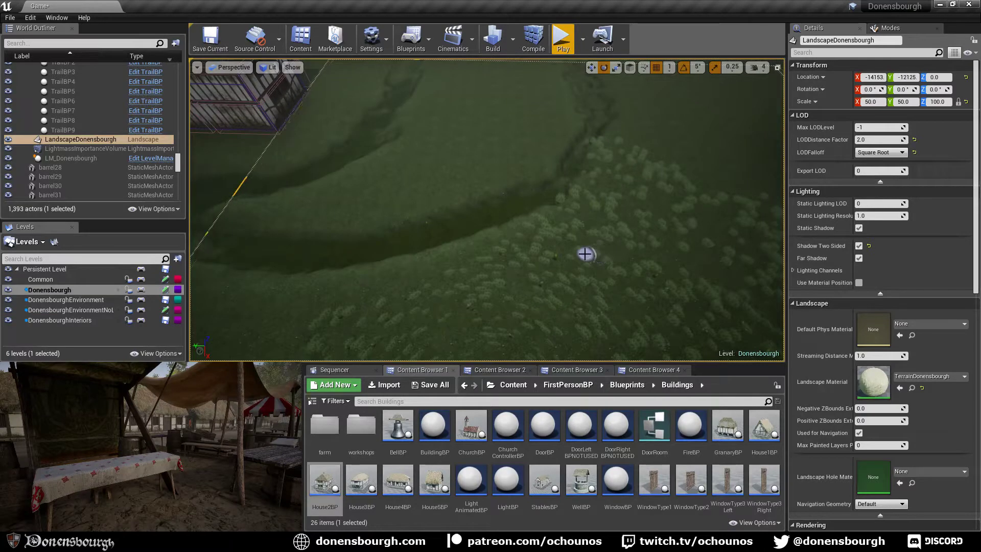
pyautogui.press('Escape')
pyautogui.moveTo(568, 255); pyautogui.dragTo(585, 202, button='right')
pyautogui.moveTo(424, 264); pyautogui.dragTo(475, 302, button='right')
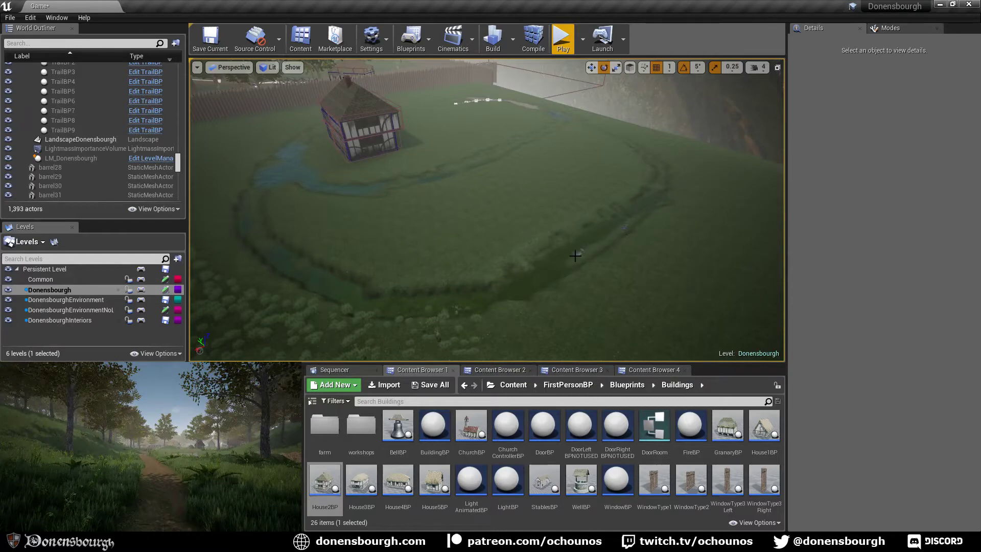
pyautogui.moveTo(547, 277); pyautogui.dragTo(465, 286, button='right')
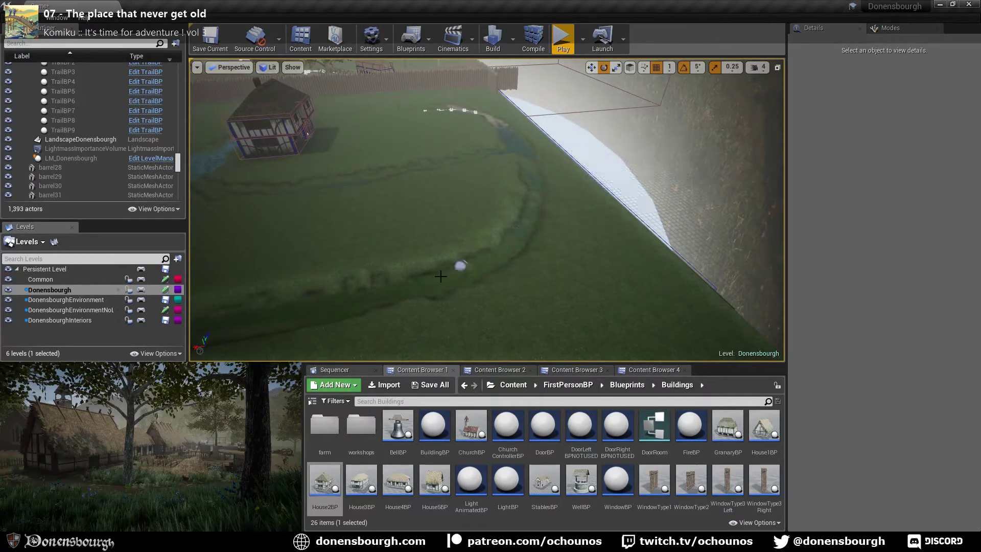
pyautogui.moveTo(402, 282); pyautogui.dragTo(356, 291, button='right')
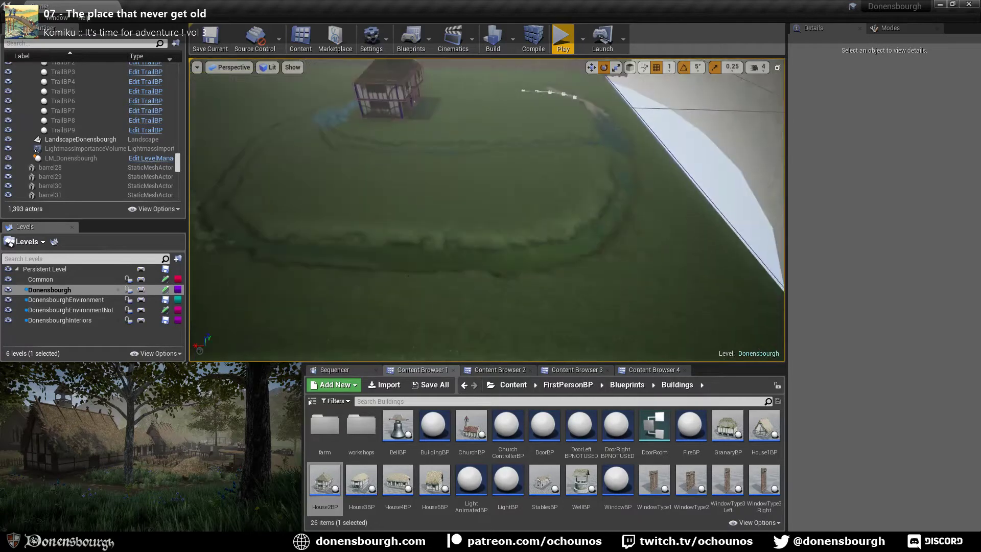
# Set the Flatten target to 0 and brush size to 256, and level the inner channel in front of the house
pyautogui.click(889, 28)
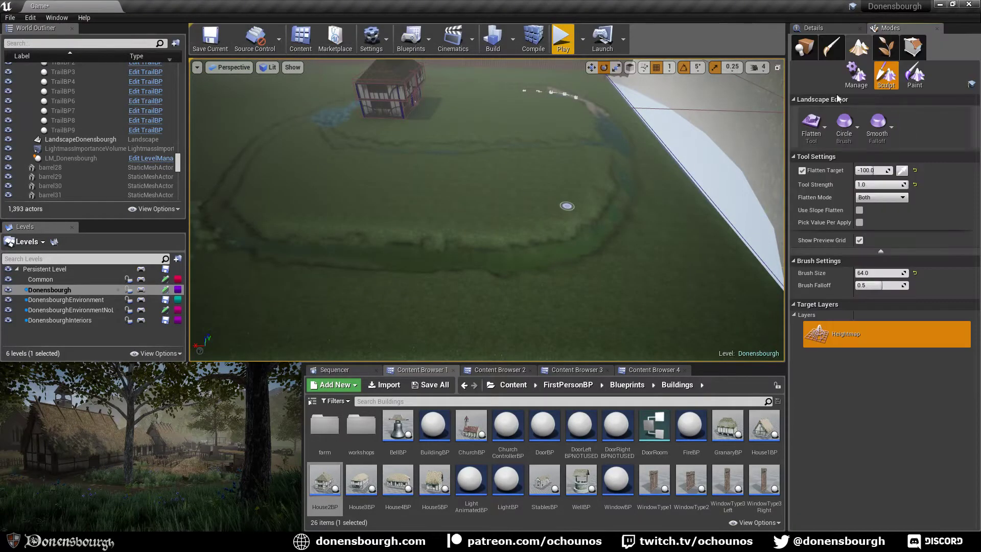
pyautogui.click(871, 172)
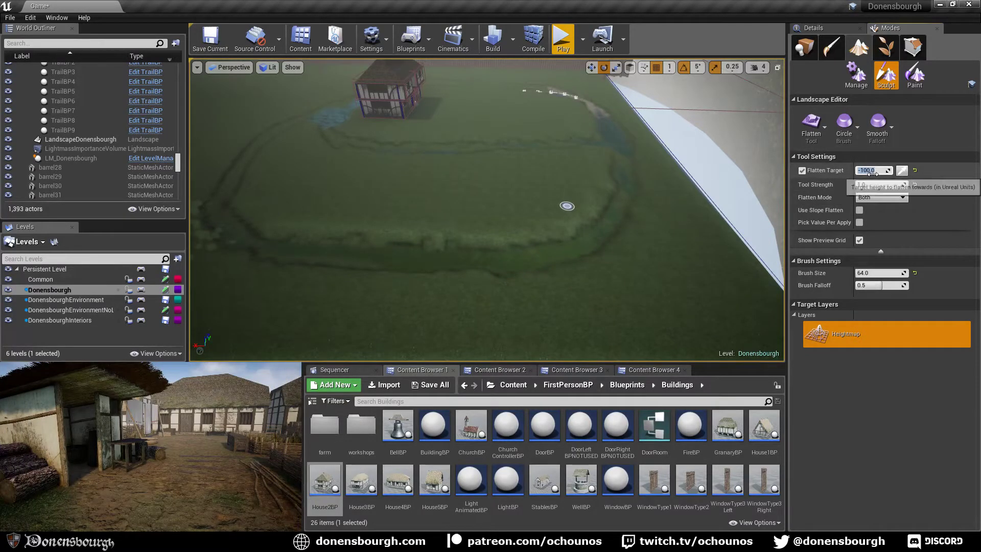
pyautogui.click(871, 273)
pyautogui.write('256')
pyautogui.press('Return')
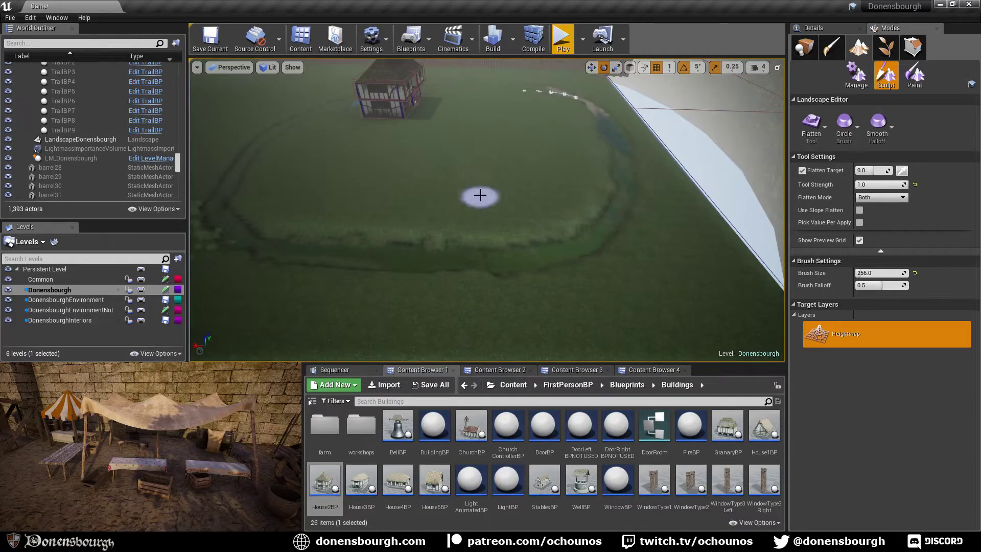
# Return to Place mode and examine the channel's bank and the levelled ground by the house up close
pyautogui.hotkey('shift', '1')
pyautogui.scroll(5, 519, 127)
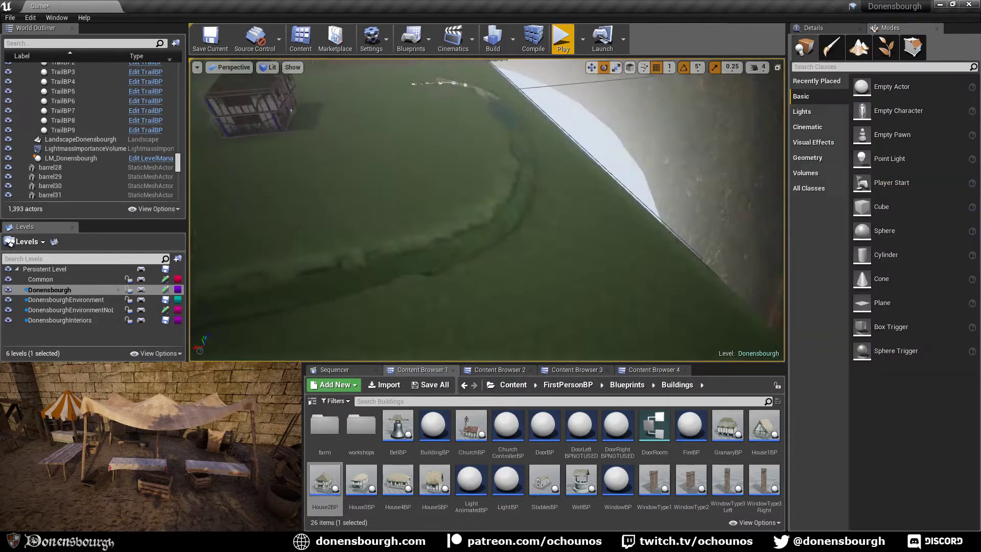
pyautogui.scroll(4, 519, 126)
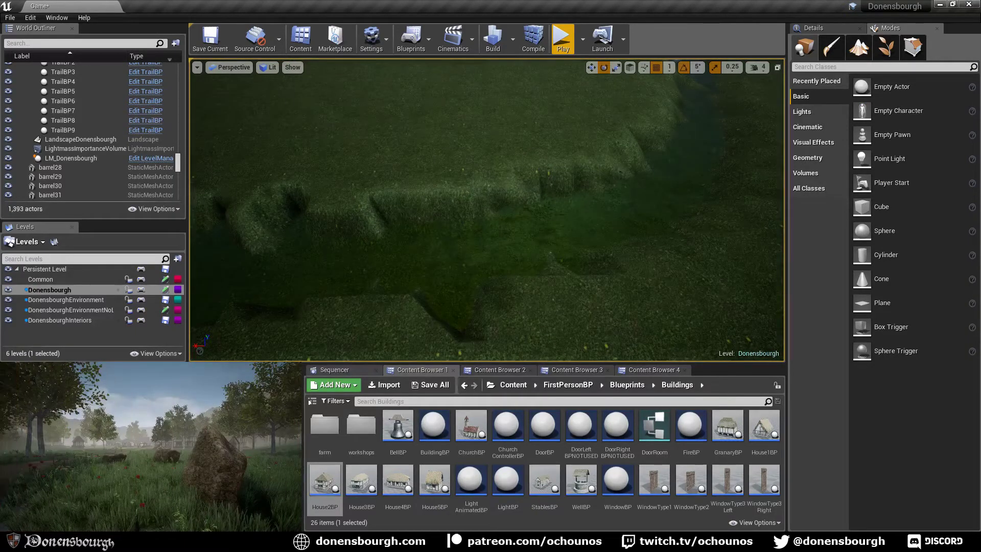
pyautogui.click(549, 205)
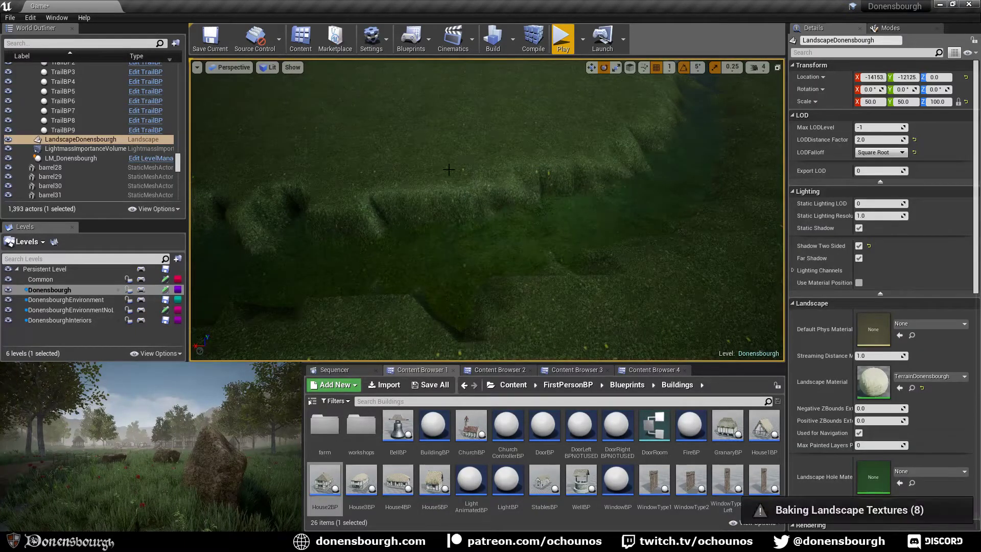
pyautogui.rightClick(504, 175)
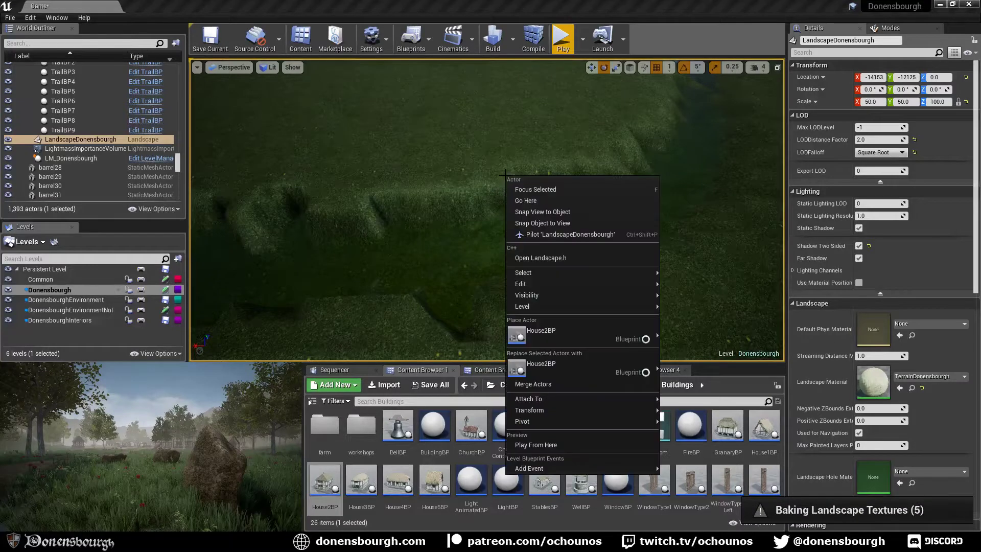
pyautogui.click(467, 132)
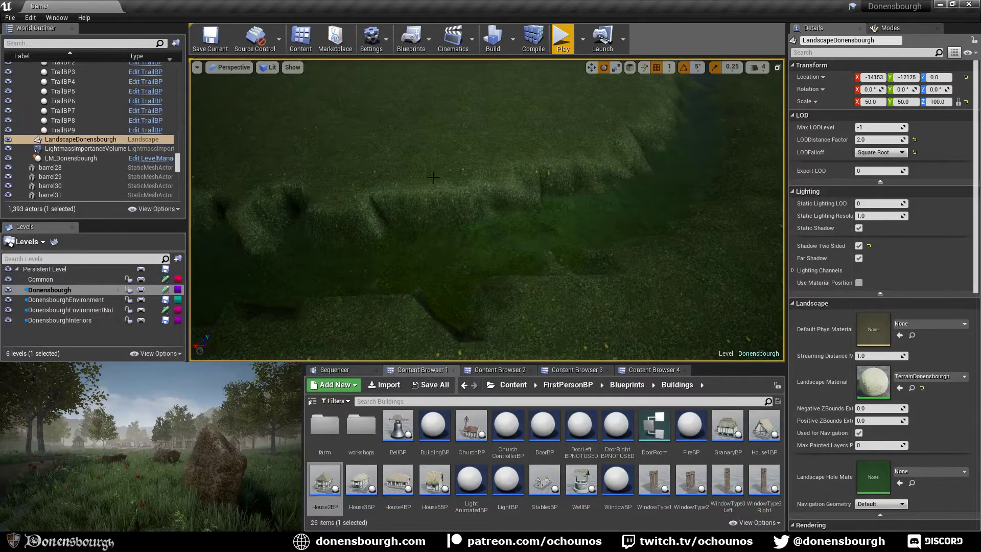
pyautogui.moveTo(515, 161); pyautogui.dragTo(512, 193, button='right')
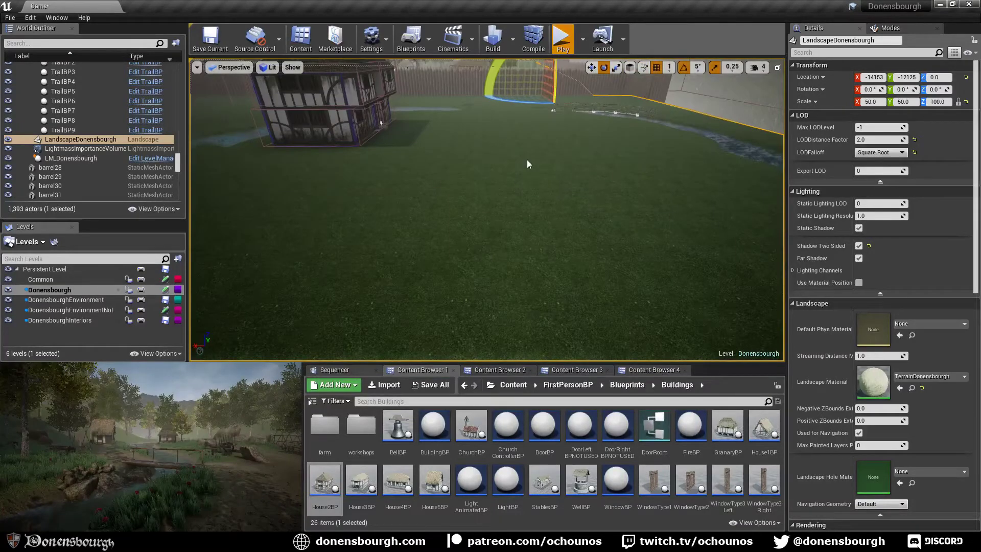
# Play-test the level from the meadow by running across the grass toward the palisade and the channel, and end the session
pyautogui.hotkey('alt', 'p')
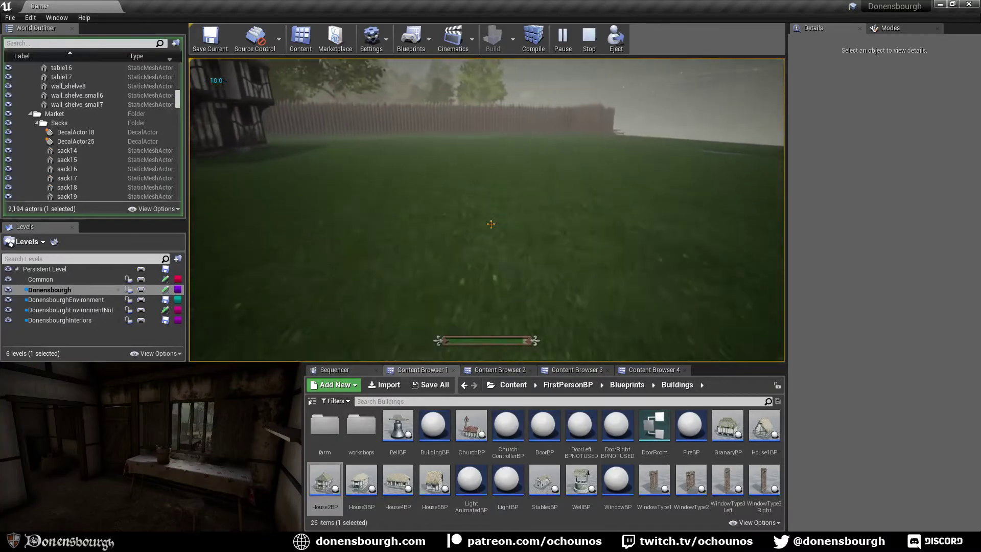
pyautogui.hotkey('shift', 'w')
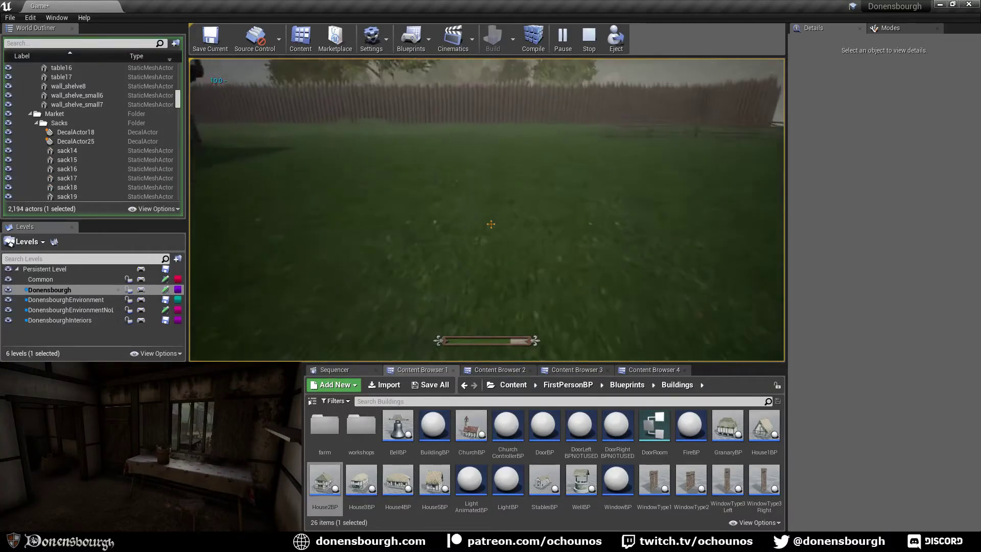
pyautogui.hotkey('shift', 'w')
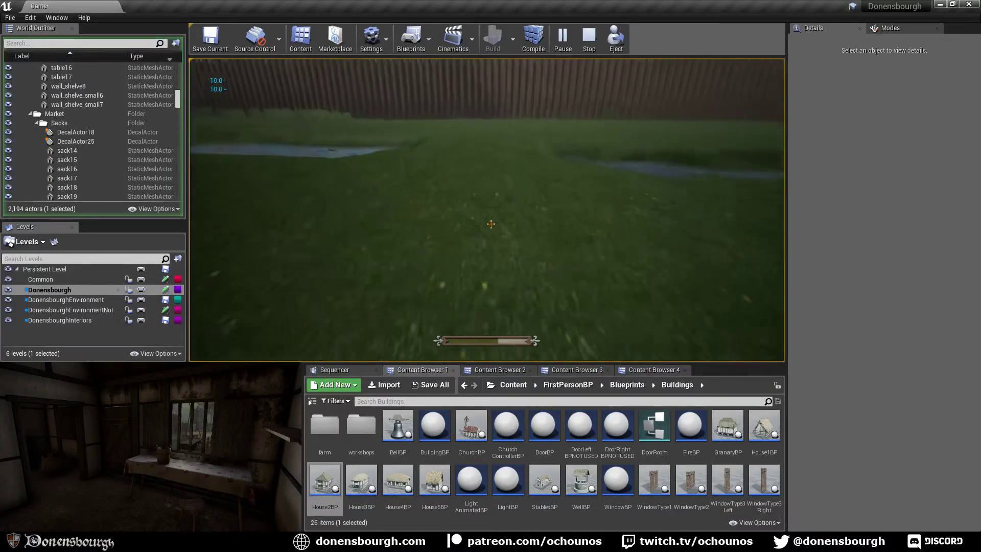
pyautogui.hotkey('shift', 'w')
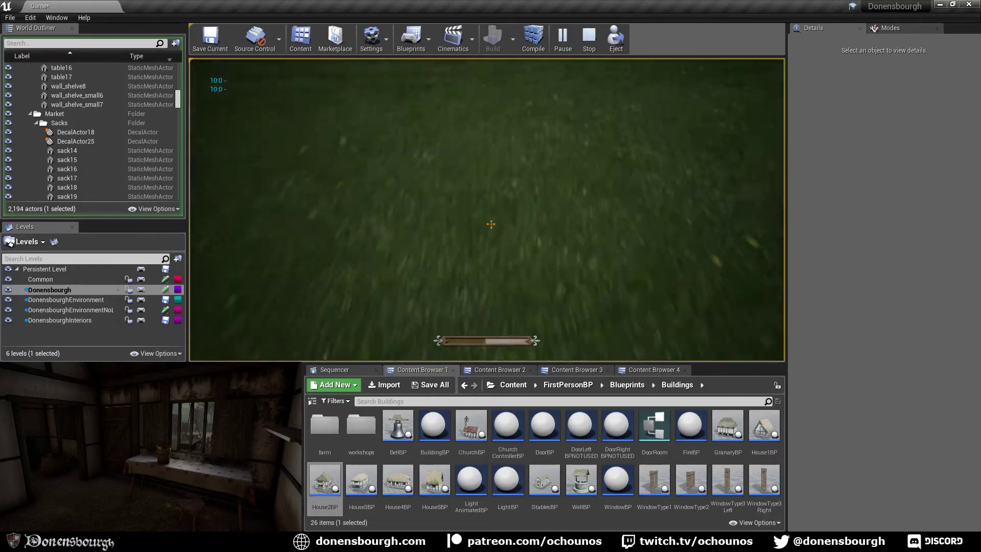
pyautogui.hotkey('shift', 'w')
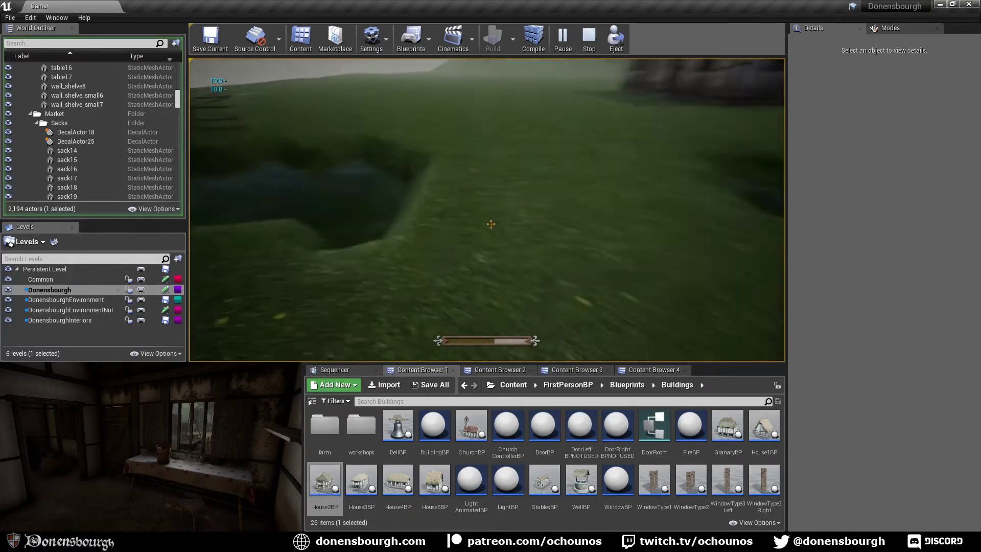
pyautogui.press('w')
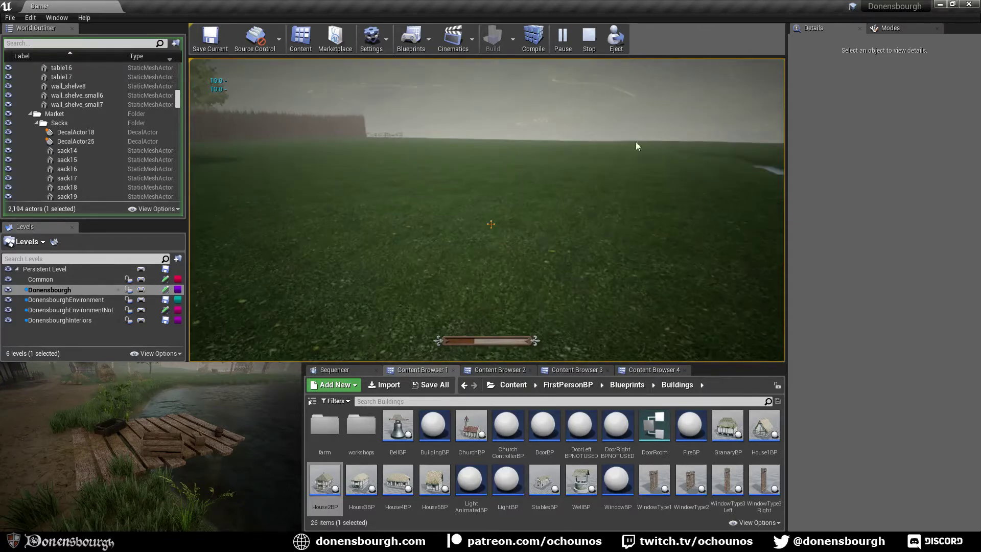
pyautogui.press('Escape')
# Examine the house, the surrounding channel loop and the short fence from high viewpoints on different sides
pyautogui.moveTo(533, 192); pyautogui.dragTo(577, 184, button='right')
pyautogui.moveTo(534, 234); pyautogui.dragTo(584, 258, button='right')
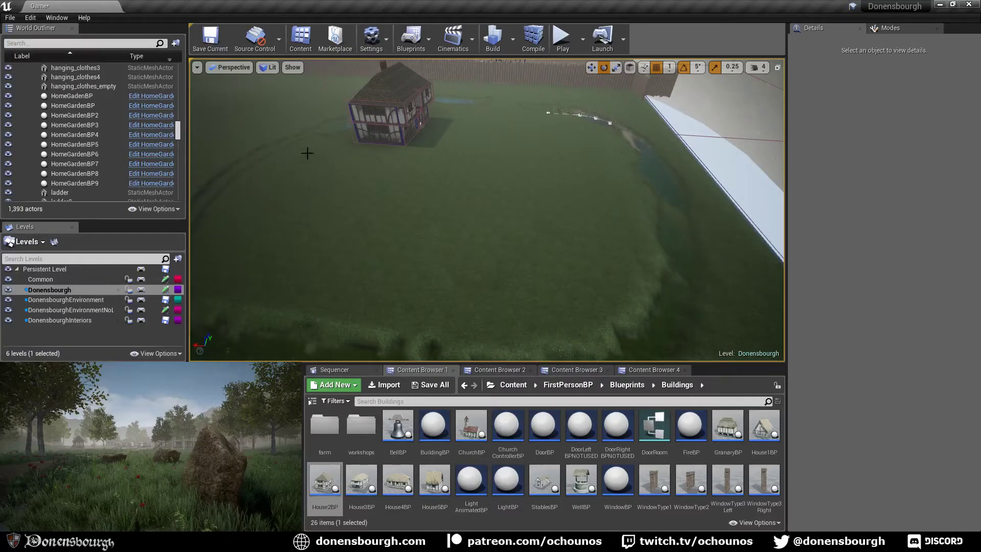
pyautogui.moveTo(425, 248); pyautogui.dragTo(465, 250, button='right')
pyautogui.moveTo(357, 252)
pyautogui.mouseDown(button='right')
pyautogui.moveTo(368, 268)
pyautogui.moveTo(391, 258)
pyautogui.moveTo(302, 267)
pyautogui.moveTo(367, 247)
pyautogui.moveTo(352, 250)
pyautogui.moveTo(357, 240)
pyautogui.mouseUp(button='right')
pyautogui.scroll(-5, 358, 252)
pyautogui.moveTo(466, 260); pyautogui.dragTo(495, 256, button='right')
pyautogui.moveTo(562, 273); pyautogui.dragTo(541, 339, button='right')
pyautogui.press('d')
pyautogui.press('a')
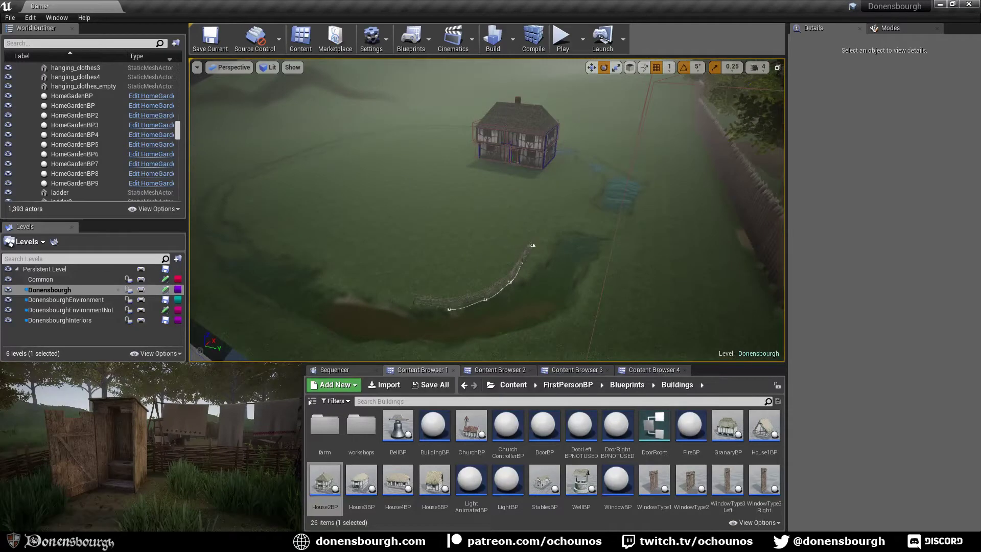
# Try placing the StablesBP building from the Buildings blueprints on the meadow beside the short fence, and inspect its stalls inside
pyautogui.click(627, 384)
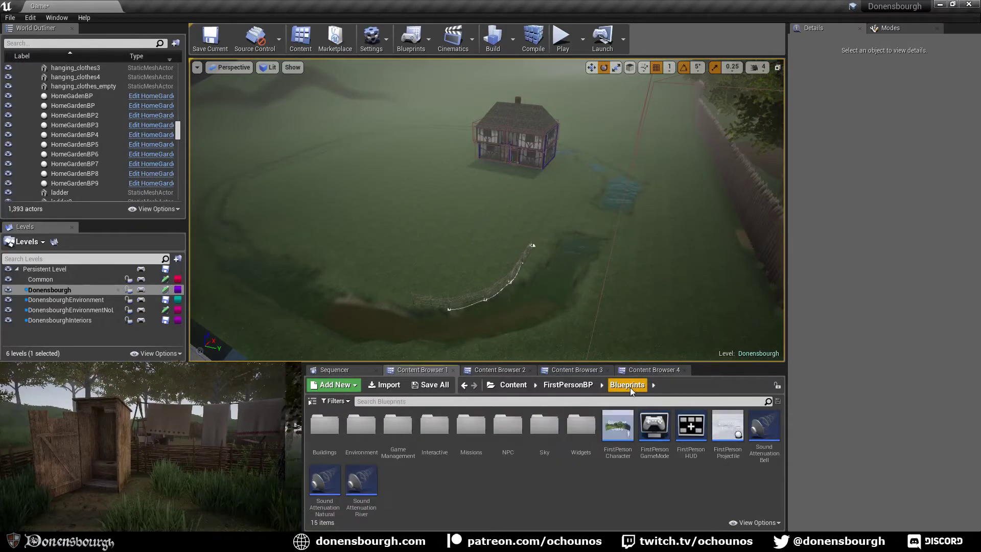
pyautogui.doubleClick(332, 433)
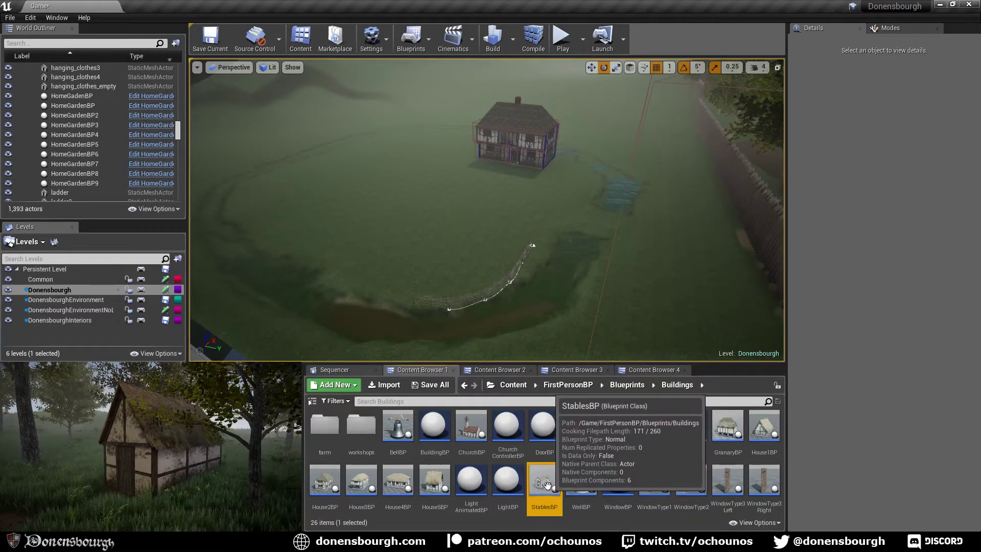
pyautogui.moveTo(544, 481); pyautogui.dragTo(357, 221)
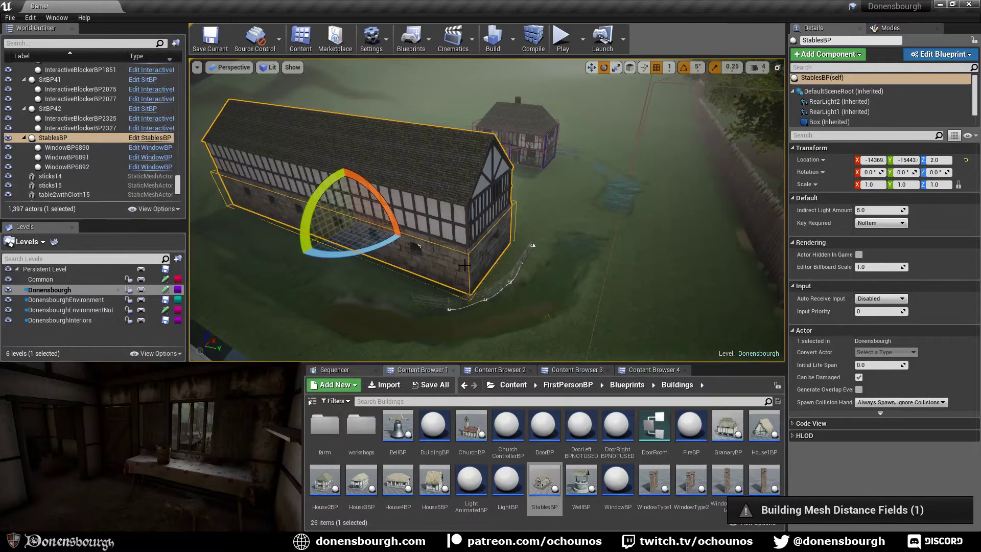
pyautogui.moveTo(464, 265); pyautogui.dragTo(370, 242, button='right')
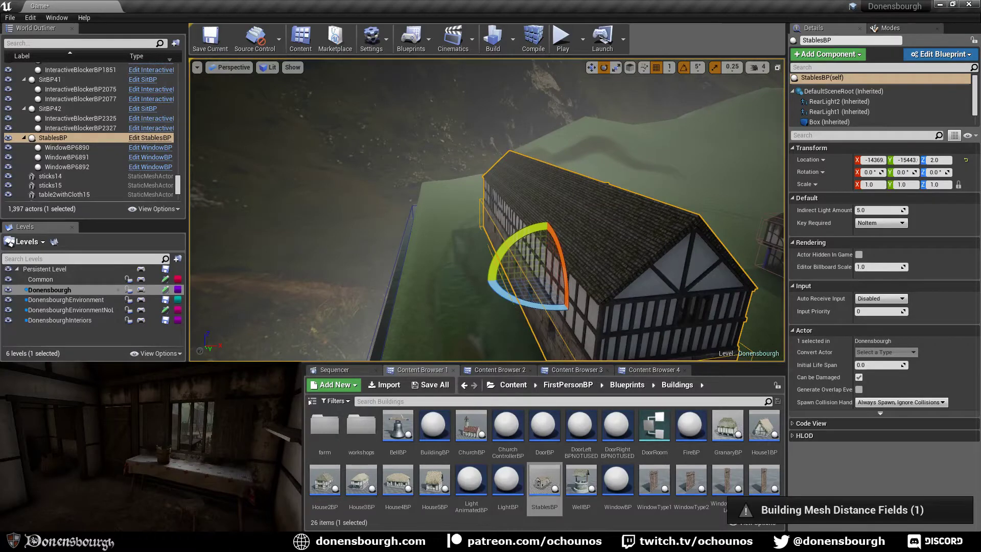
pyautogui.moveTo(497, 176)
pyautogui.mouseDown(button='right')
pyautogui.moveTo(490, 184)
pyautogui.moveTo(497, 176)
pyautogui.mouseUp(button='right')
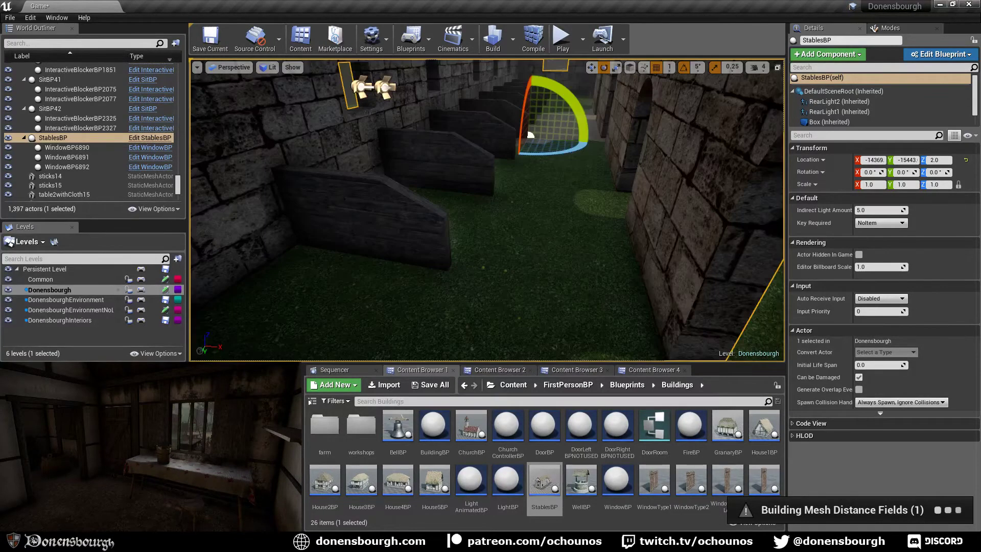
pyautogui.press('f')
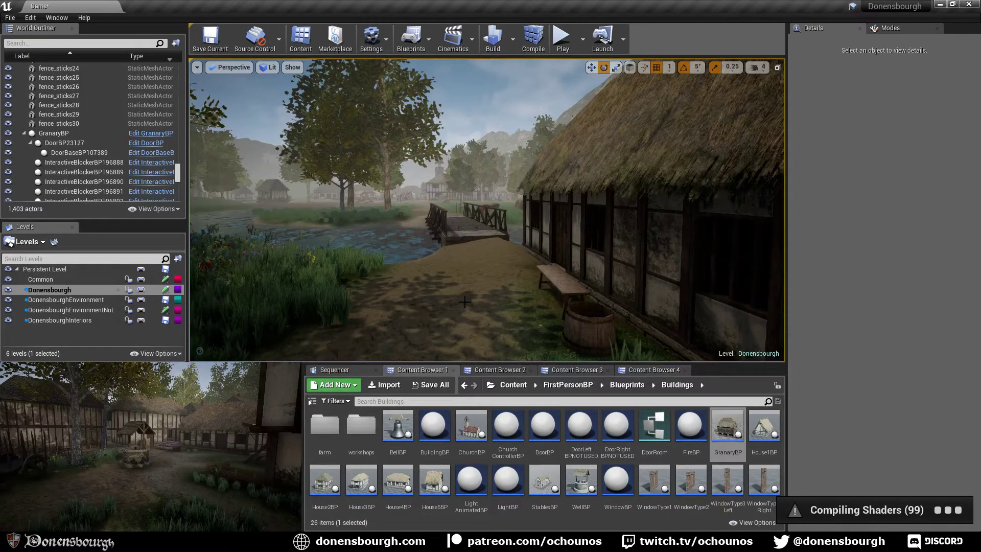
# Check the computer's memory usage in Task Manager while shaders compile, and return to the level viewport
pyautogui.moveTo(464, 302); pyautogui.dragTo(472, 305, button='right')
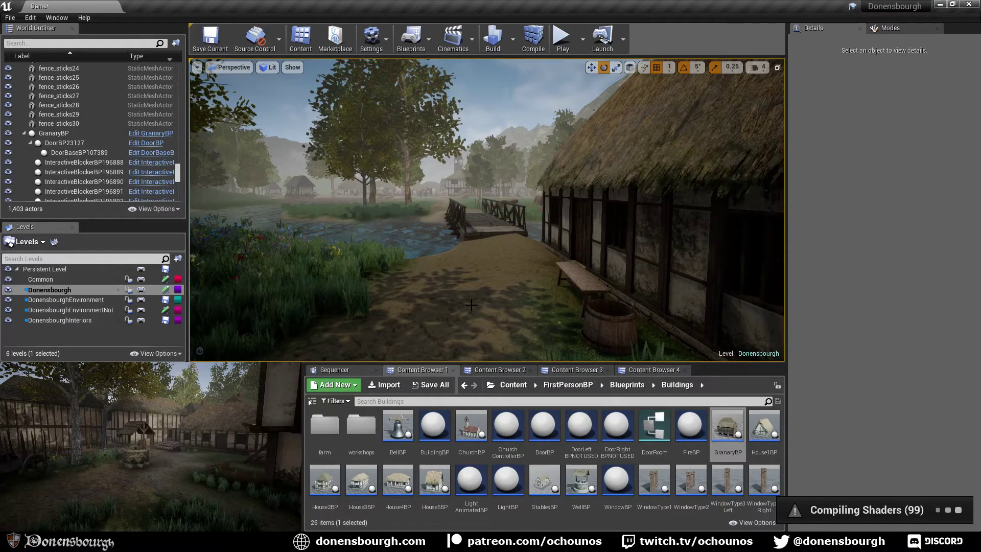
pyautogui.hotkey('ctrl', 'shift', 'Escape')
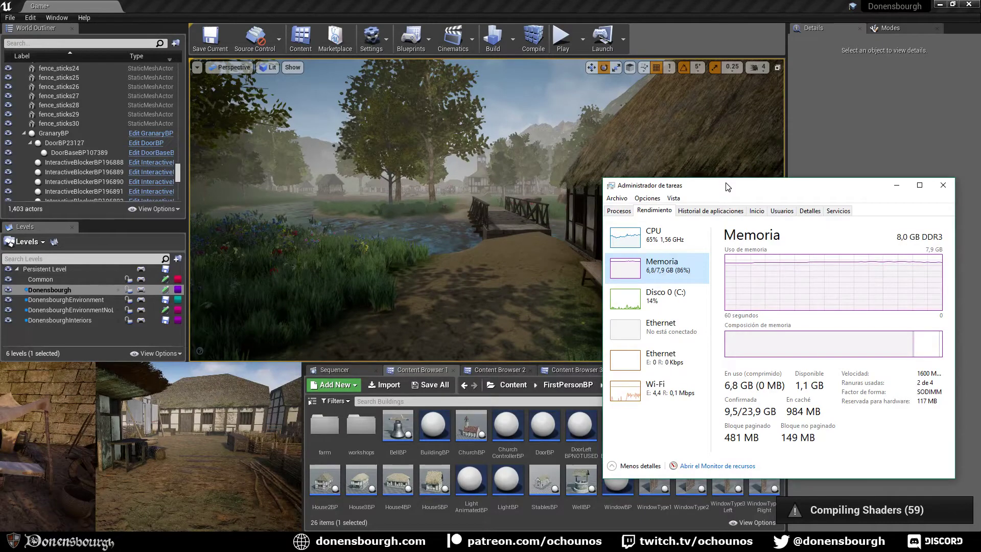
pyautogui.click(351, 295)
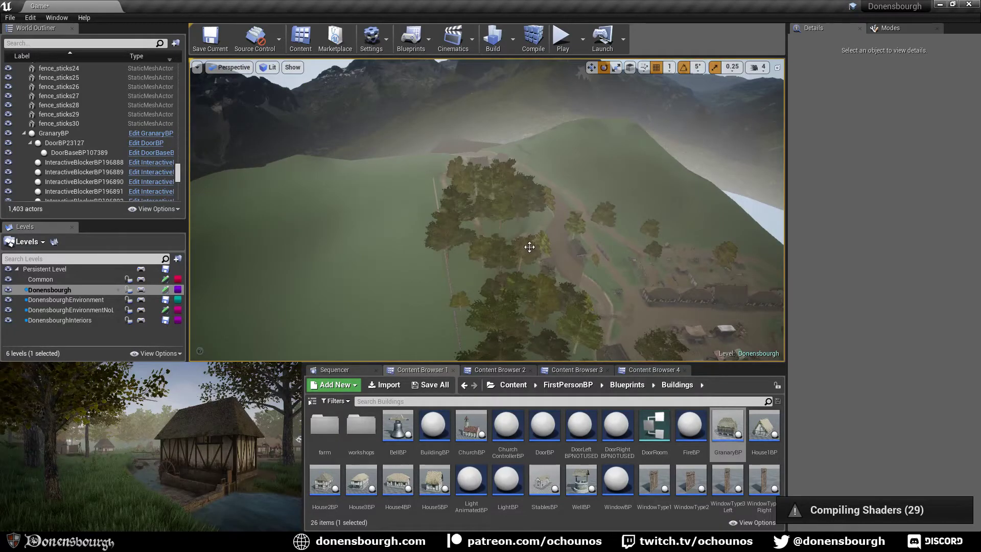
# Examine the meadow with its buildings, the surrounding hills and the neighbouring village from high above
pyautogui.moveTo(571, 267); pyautogui.dragTo(584, 252, button='right')
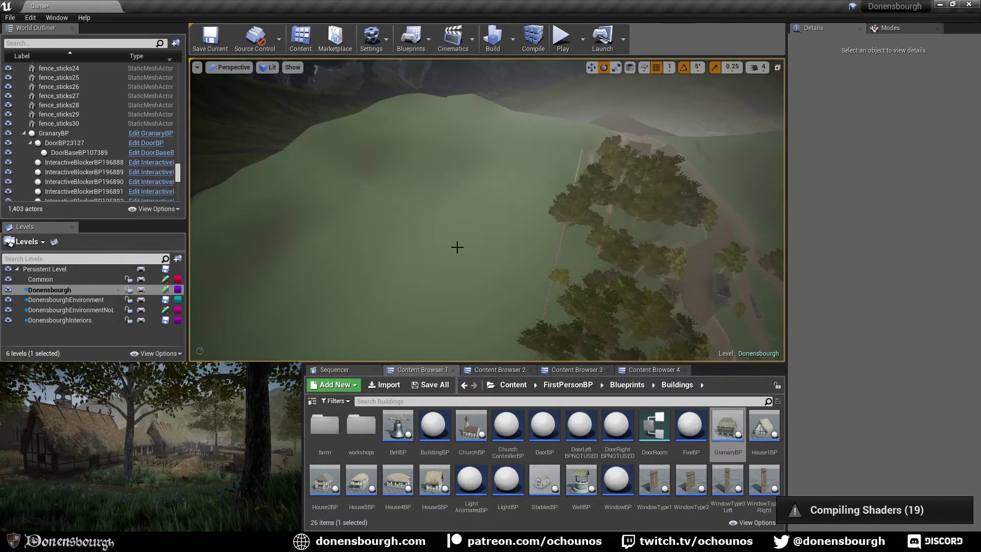
pyautogui.moveTo(458, 247); pyautogui.dragTo(449, 248, button='right')
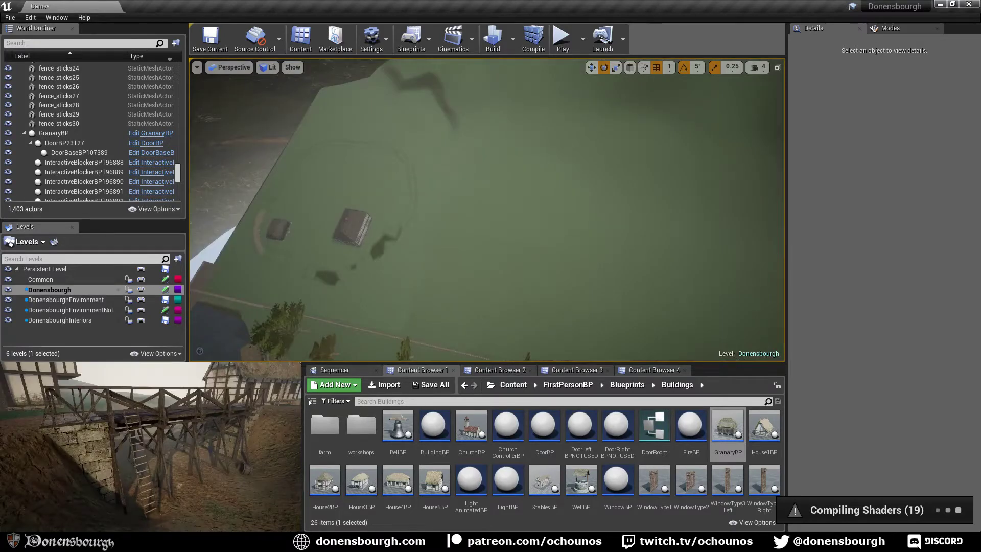
pyautogui.moveTo(335, 215); pyautogui.dragTo(352, 195, button='right')
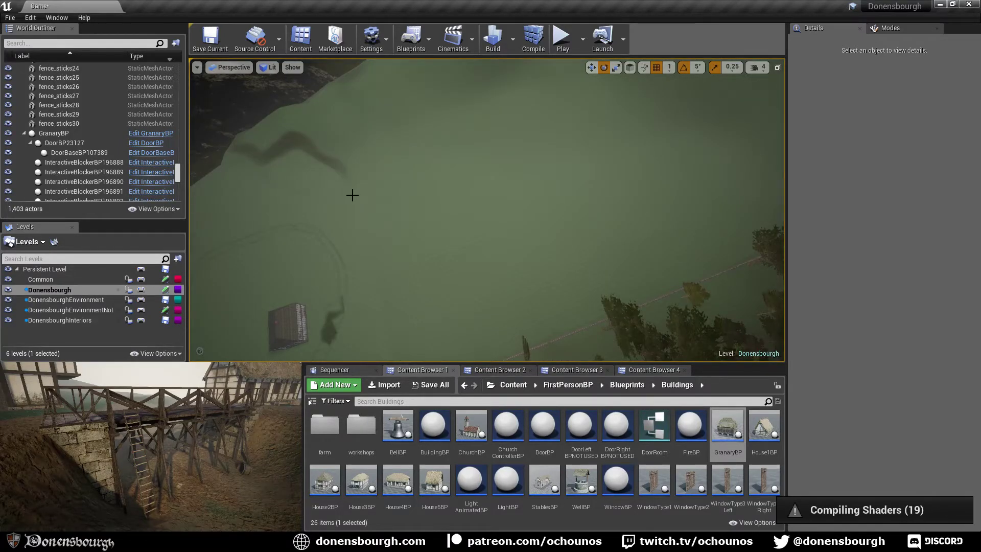
pyautogui.moveTo(352, 195); pyautogui.dragTo(465, 219, button='right')
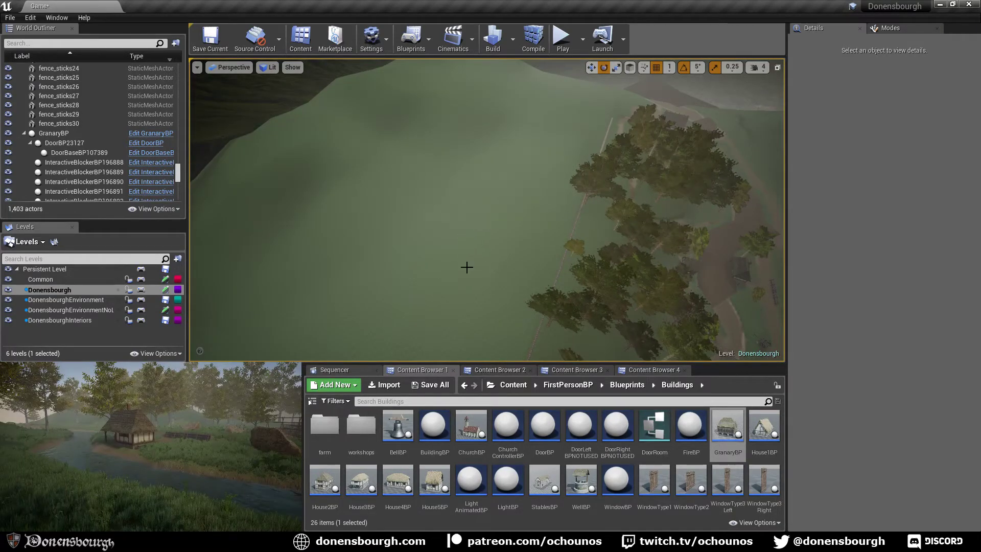
pyautogui.moveTo(501, 222)
pyautogui.mouseDown(button='right')
pyautogui.moveTo(542, 225)
pyautogui.moveTo(510, 223)
pyautogui.mouseUp(button='right')
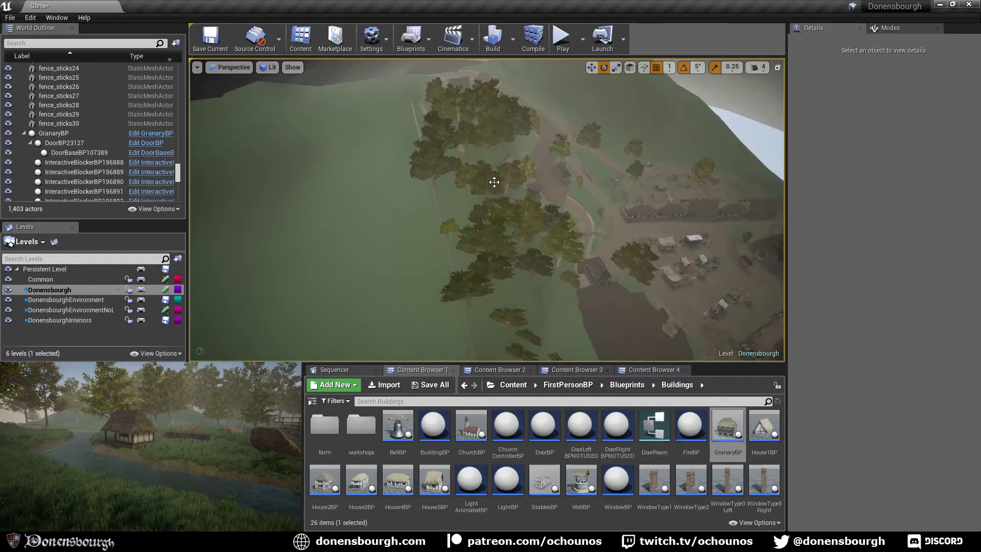
pyautogui.moveTo(398, 238); pyautogui.dragTo(401, 235, button='right')
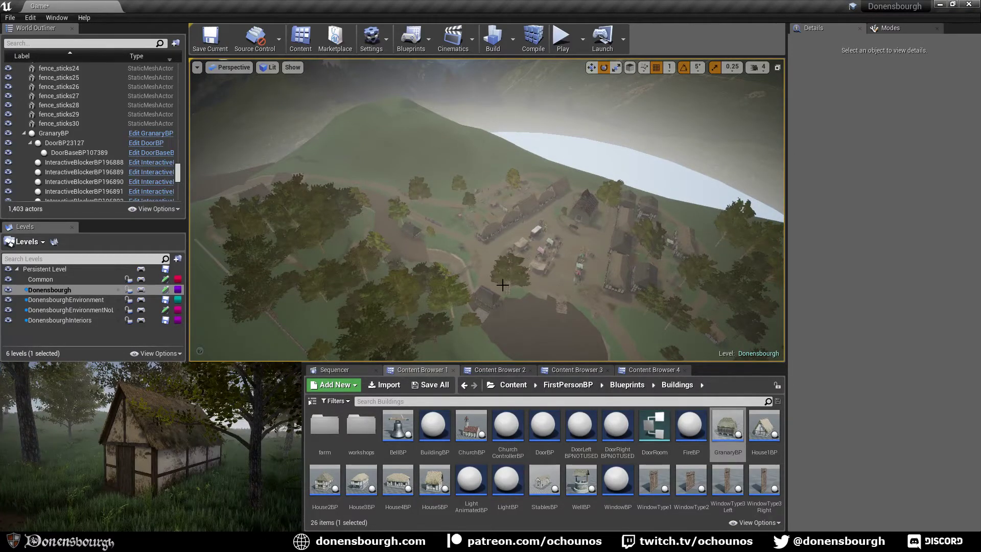
pyautogui.moveTo(395, 287); pyautogui.dragTo(770, 289, button='right')
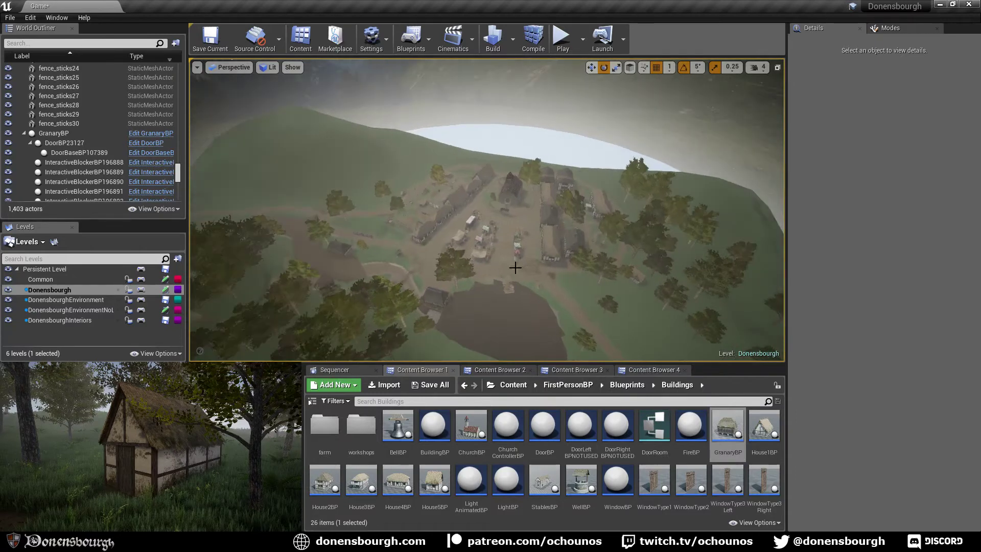
pyautogui.moveTo(430, 296)
pyautogui.mouseDown(button='right')
pyautogui.moveTo(587, 301)
pyautogui.moveTo(258, 299)
pyautogui.moveTo(209, 255)
pyautogui.moveTo(425, 291)
pyautogui.mouseUp(button='right')
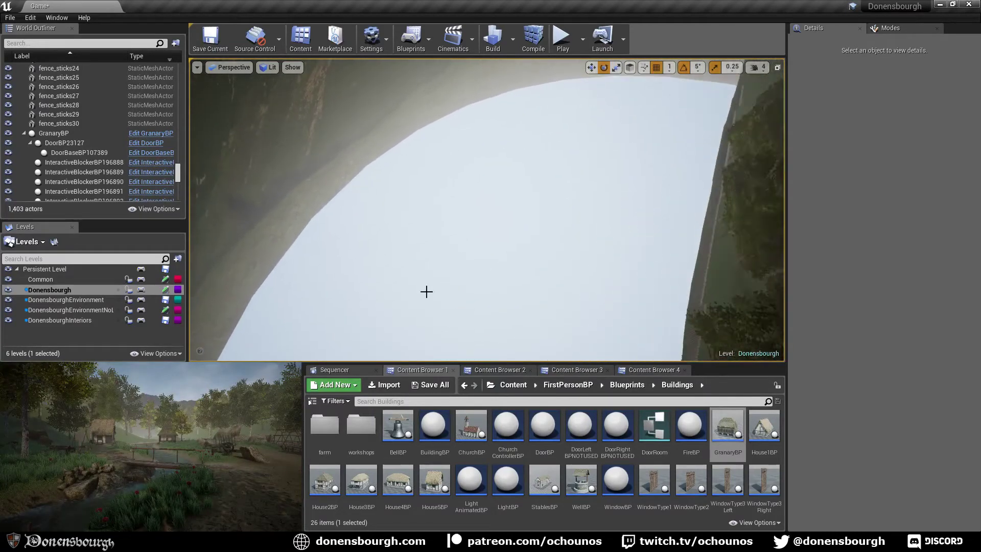
# Inspect the open edge of the terrain beyond the palisade and save the modified levels
pyautogui.moveTo(373, 274); pyautogui.dragTo(372, 301, button='right')
pyautogui.press('s')
pyautogui.moveTo(446, 235); pyautogui.dragTo(633, 242, button='right')
pyautogui.moveTo(378, 261)
pyautogui.mouseDown(button='right')
pyautogui.moveTo(358, 276)
pyautogui.moveTo(378, 261)
pyautogui.mouseUp(button='right')
pyautogui.scroll(3, 474, 256)
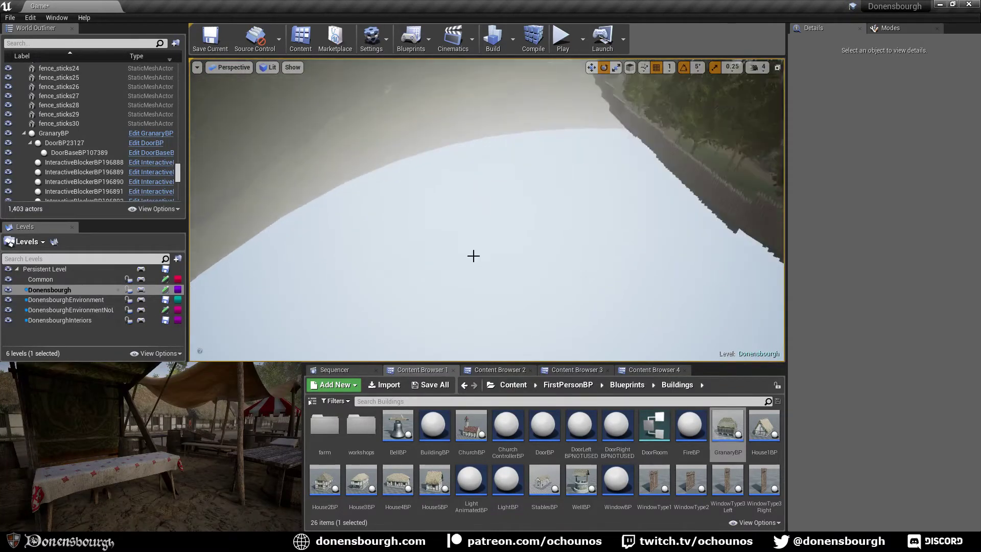
pyautogui.hotkey('ctrl', 's')
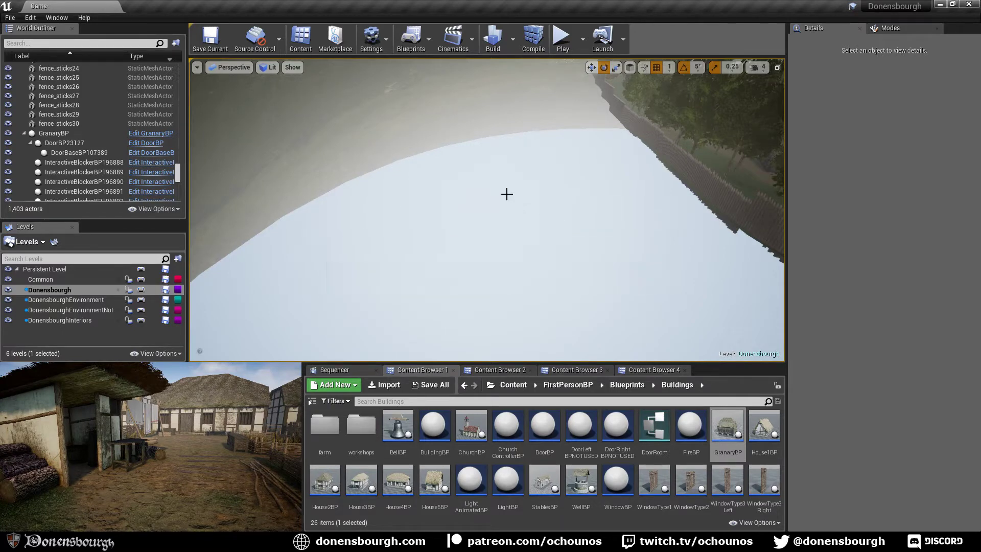
# Start a play test on the grassy ridge beside the meadow and check the view toward the mountains and the open terrain edge
pyautogui.moveTo(458, 221); pyautogui.dragTo(788, 213, button='right')
pyautogui.moveTo(487, 209)
pyautogui.mouseDown(button='right')
pyautogui.moveTo(507, 207)
pyautogui.moveTo(482, 214)
pyautogui.mouseUp(button='right')
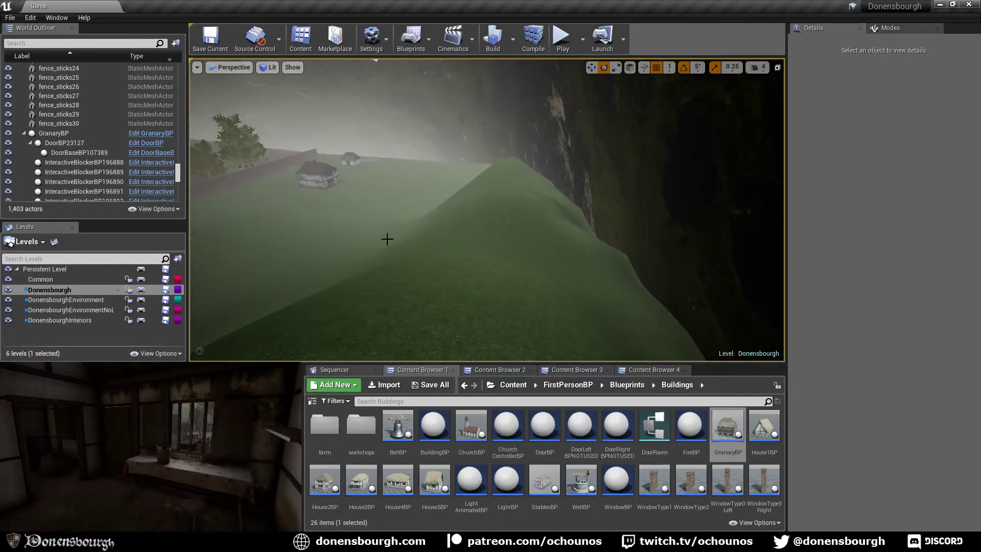
pyautogui.moveTo(390, 237)
pyautogui.mouseDown(button='right')
pyautogui.moveTo(322, 240)
pyautogui.moveTo(398, 251)
pyautogui.mouseUp(button='right')
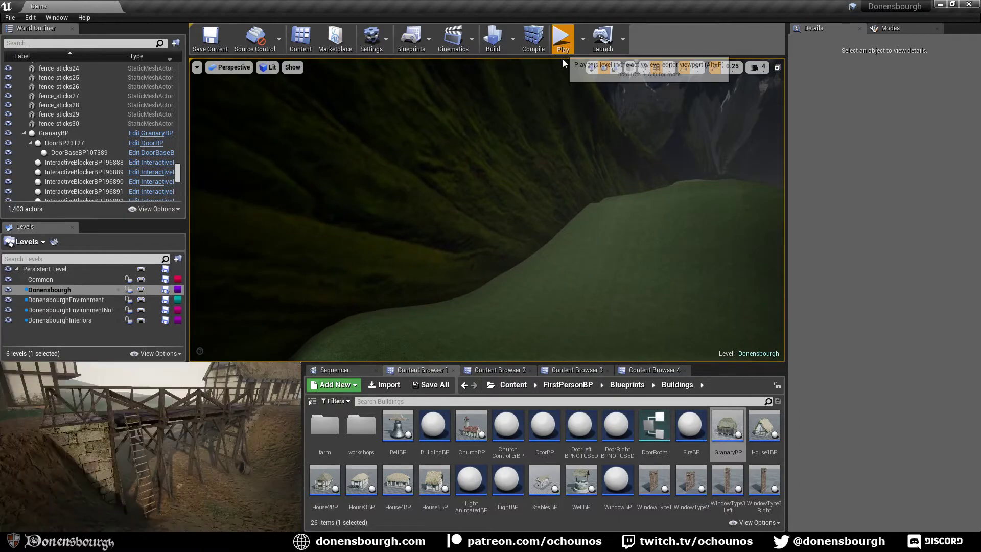
pyautogui.click(563, 39)
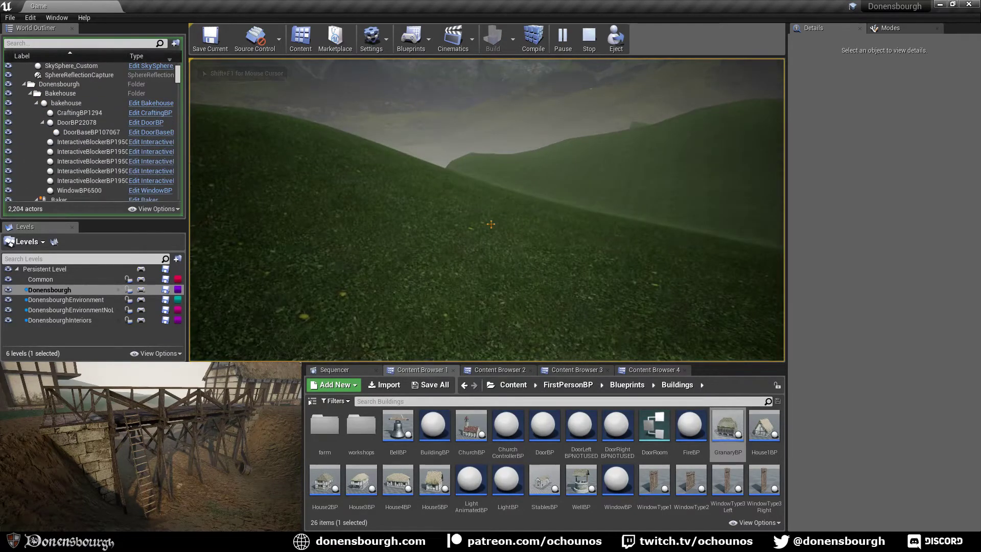
pyautogui.press('w')
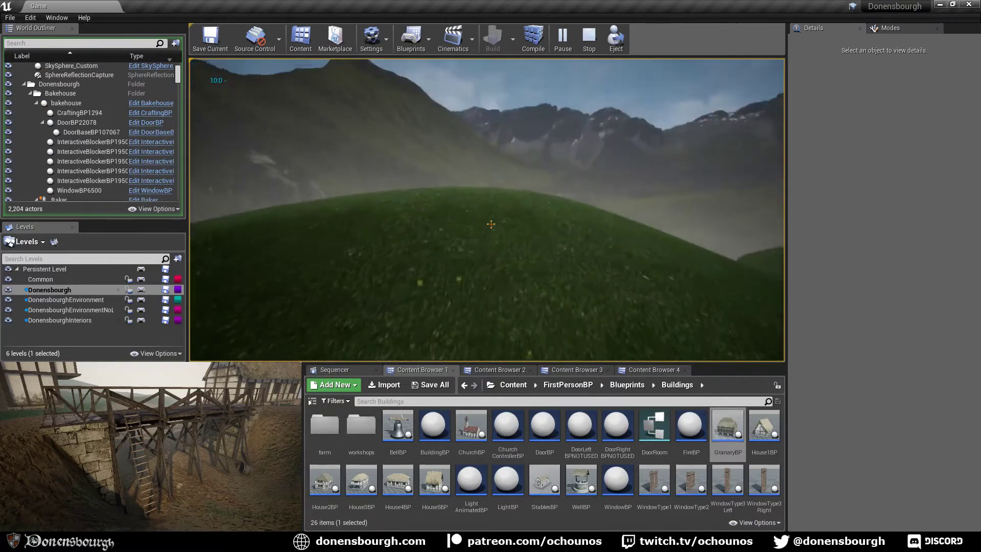
pyautogui.press('w')
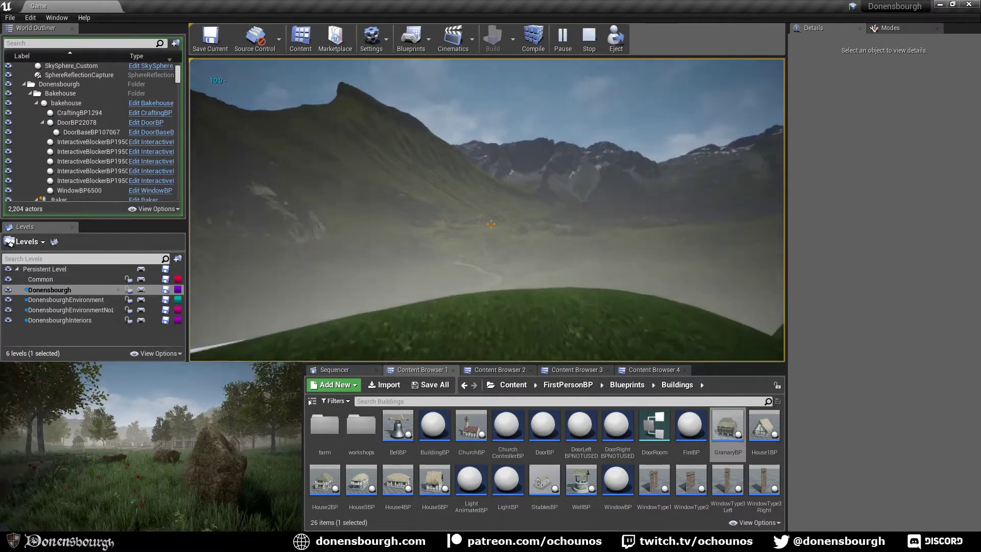
pyautogui.press('w')
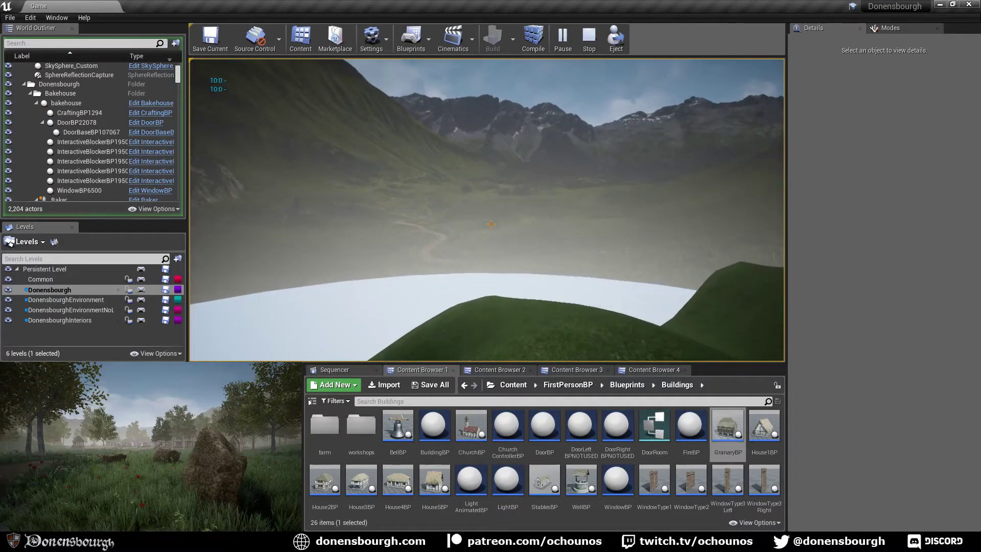
pyautogui.press('w')
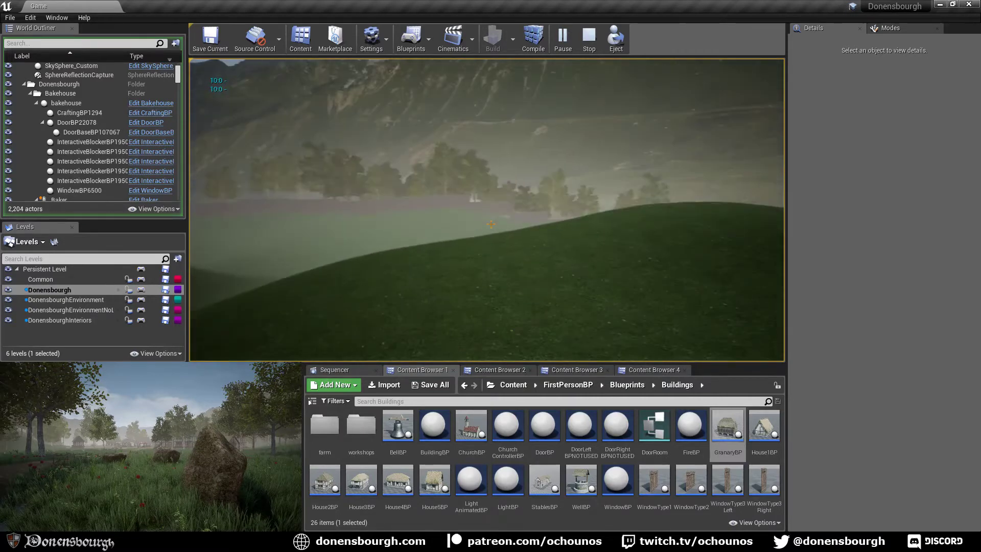
pyautogui.press('w')
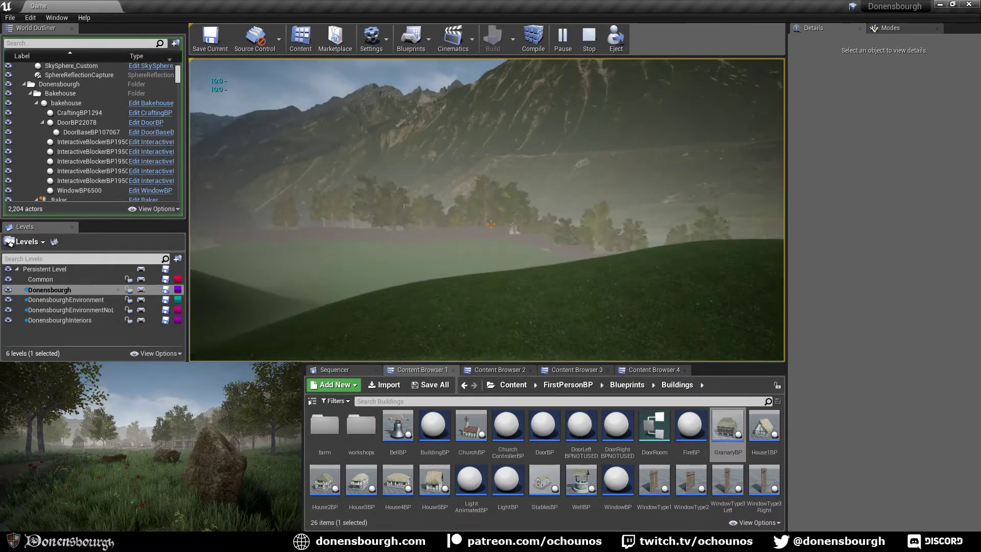
# Run over the neighbouring hilltops in the play test and examine how they hide the surrounding valley
pyautogui.press('w')
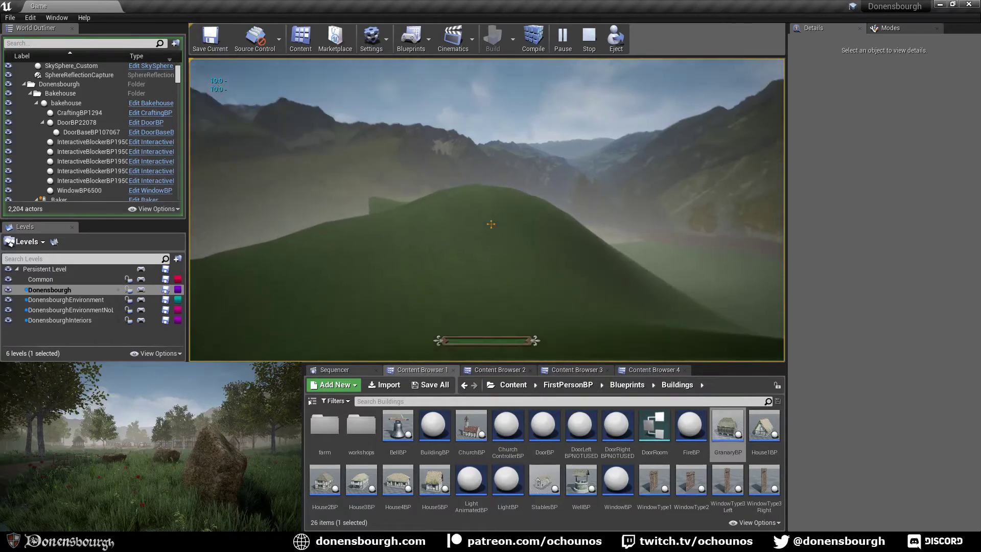
pyautogui.press('w')
pyautogui.press('w')
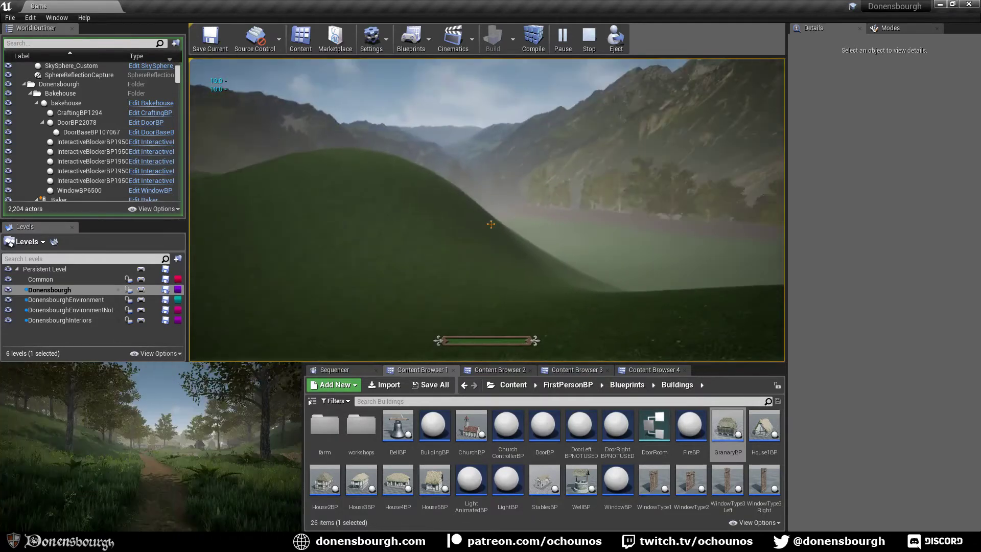
pyautogui.press('w')
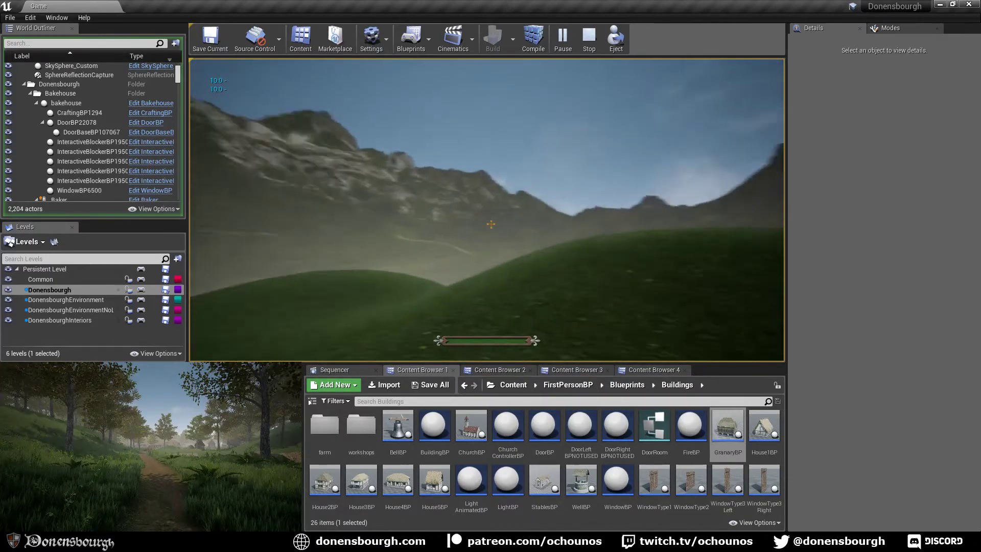
pyautogui.press('w')
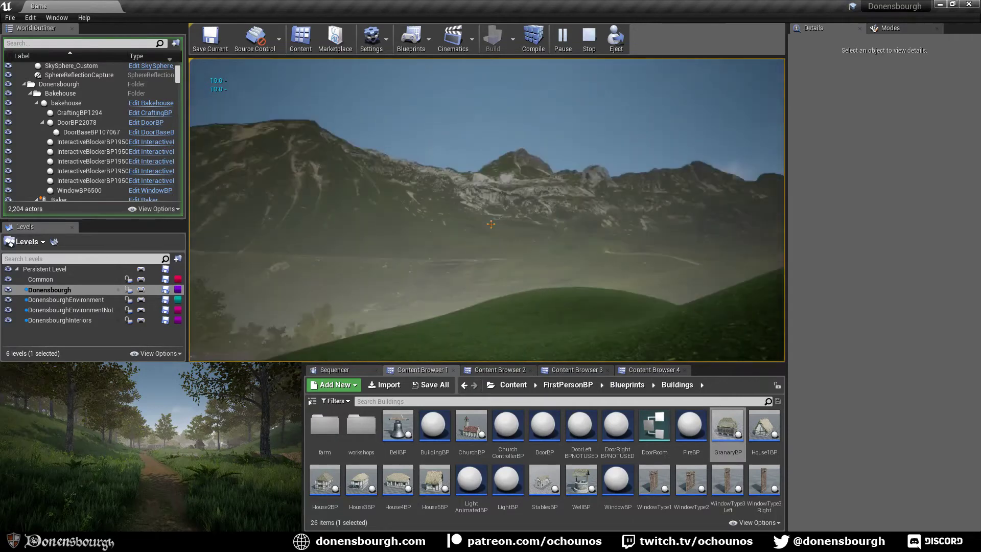
pyautogui.press('w')
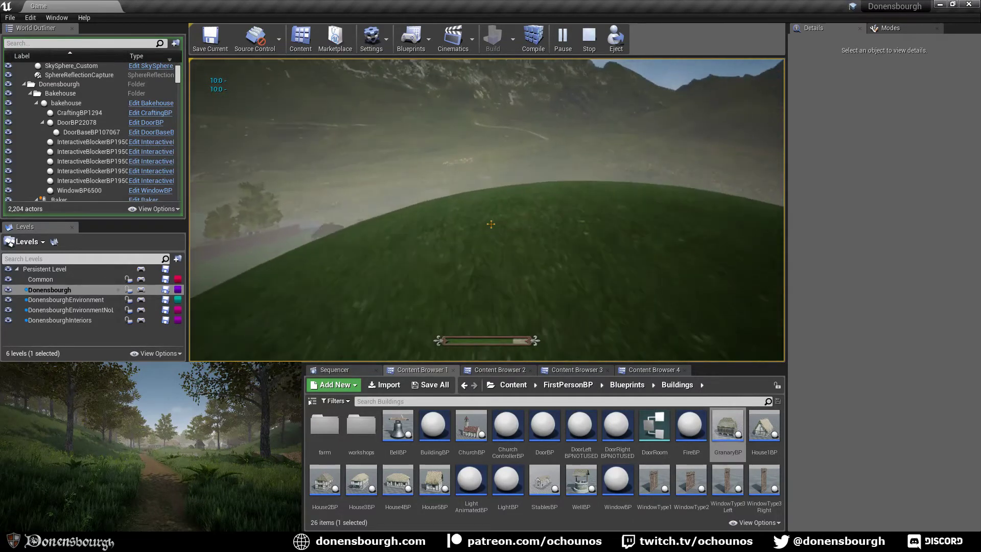
# Walk along the ridge crest and inspect the empty area beyond the outer edge of the terrain
pyautogui.press('w')
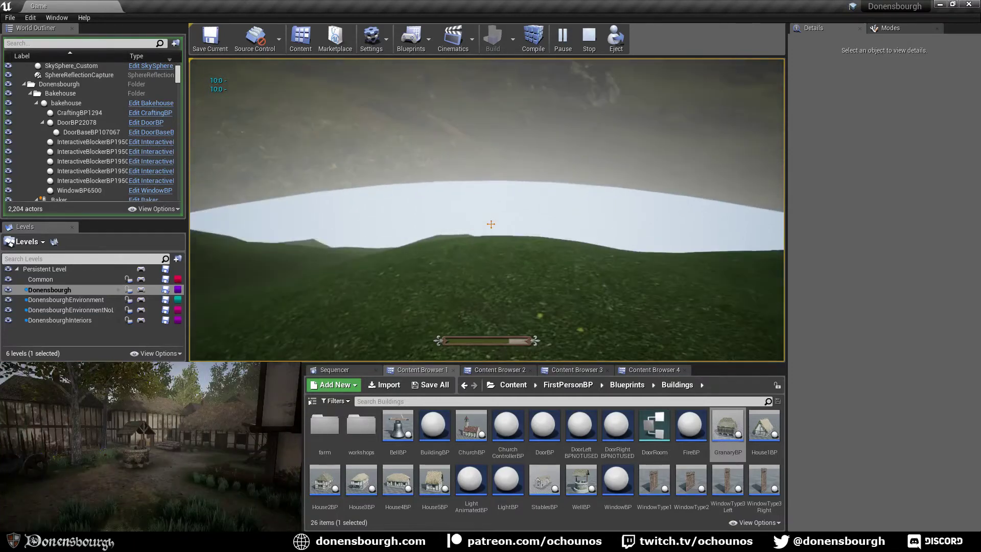
pyautogui.press('w')
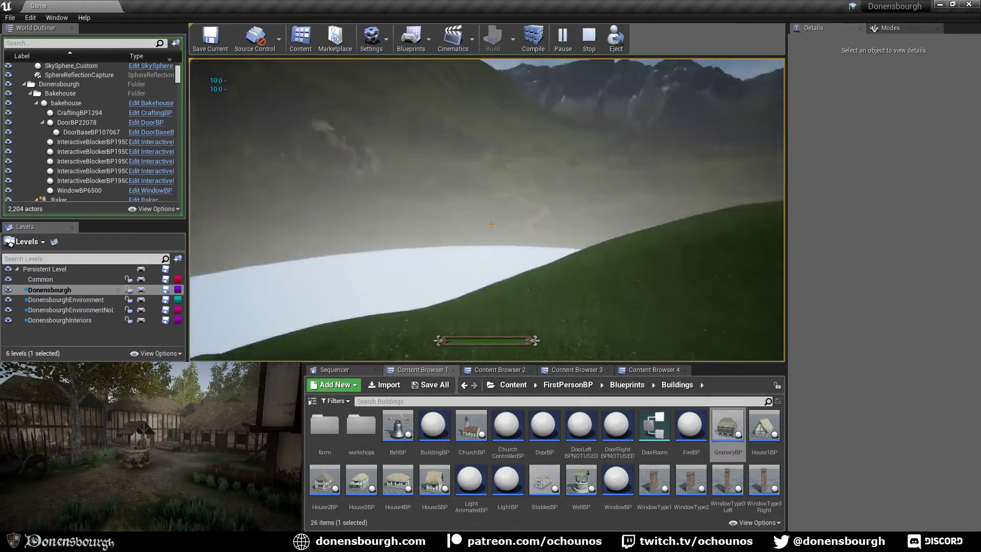
pyautogui.press('w')
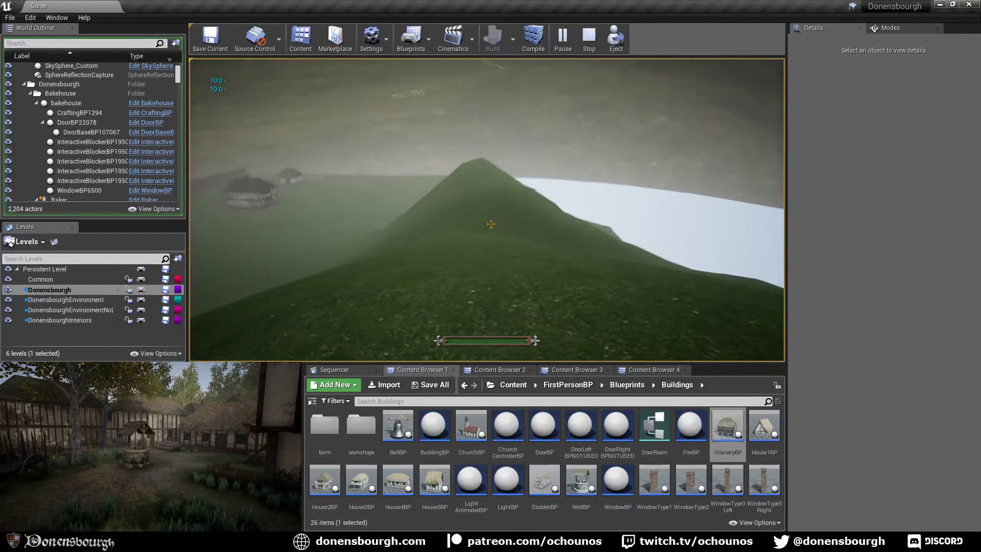
pyautogui.press('w')
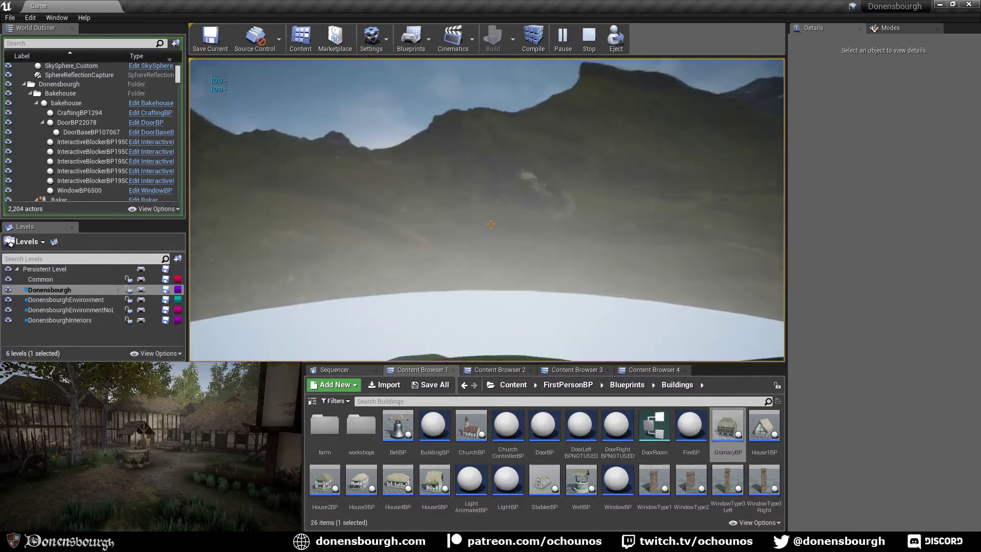
pyautogui.press('w')
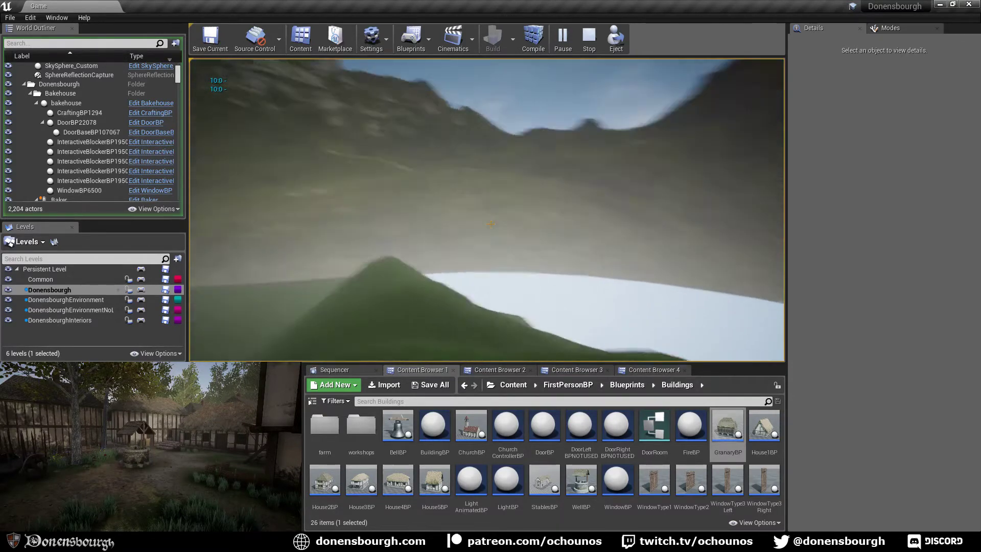
pyautogui.press('w')
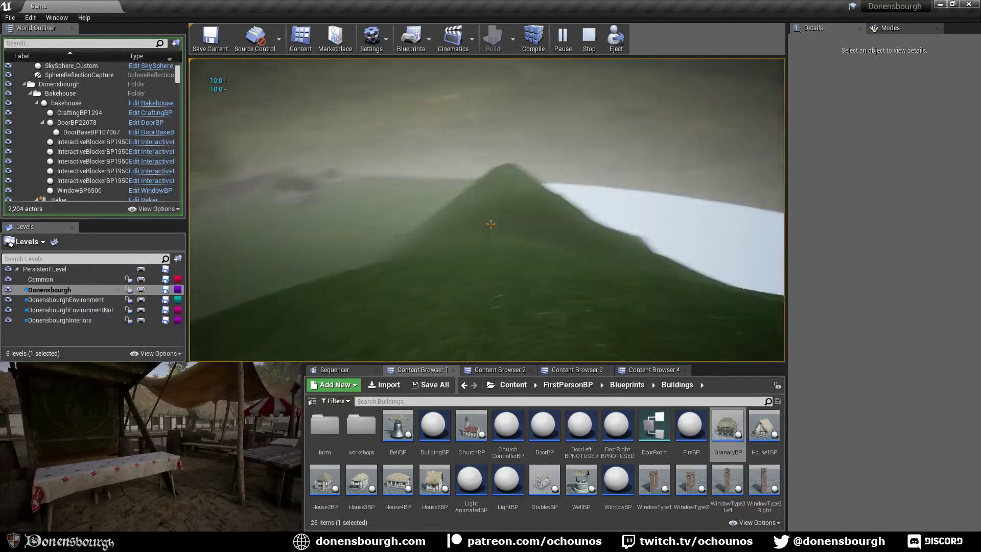
# Walk from the ridge down across the meadow, examine the stream and the palisade from ground level, and end the play test
pyautogui.press('w')
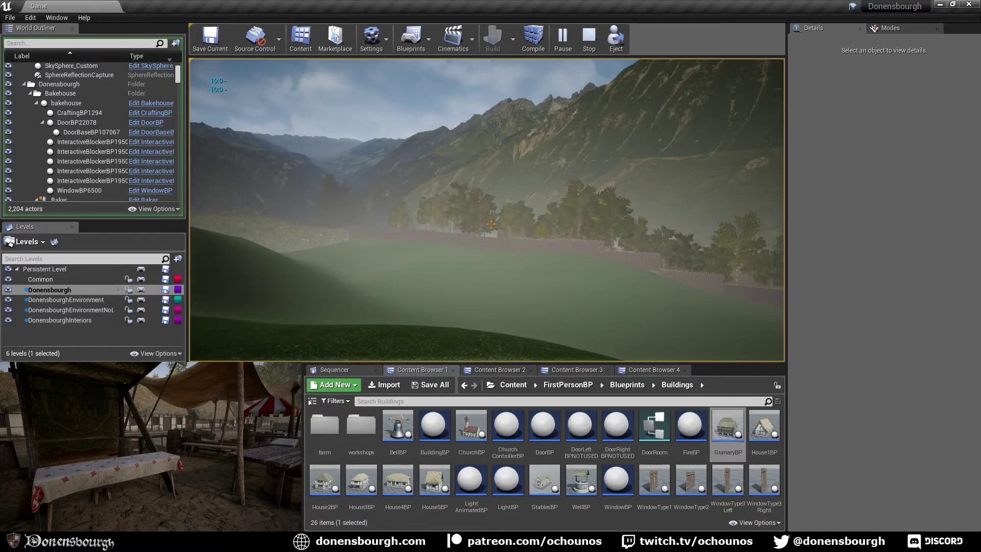
pyautogui.press('w')
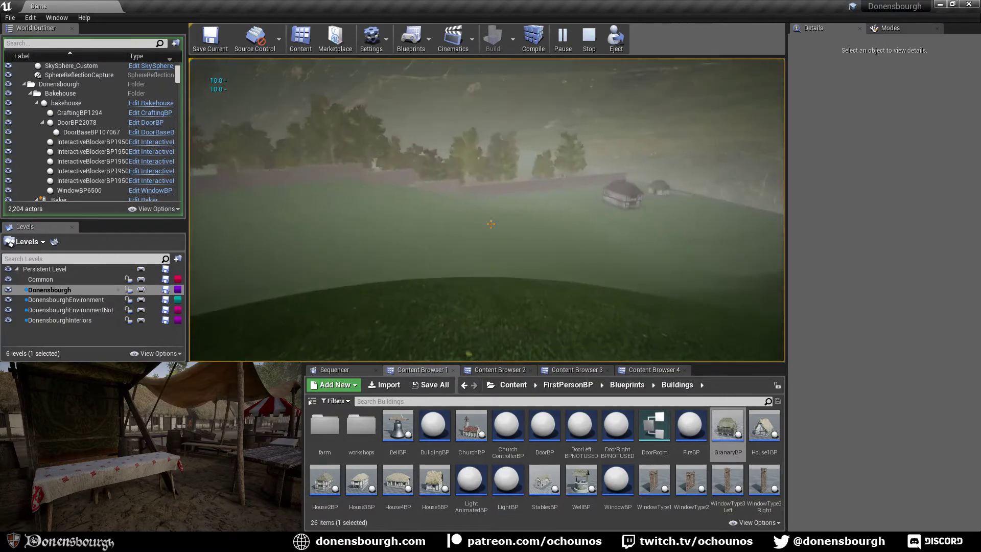
pyautogui.press('w')
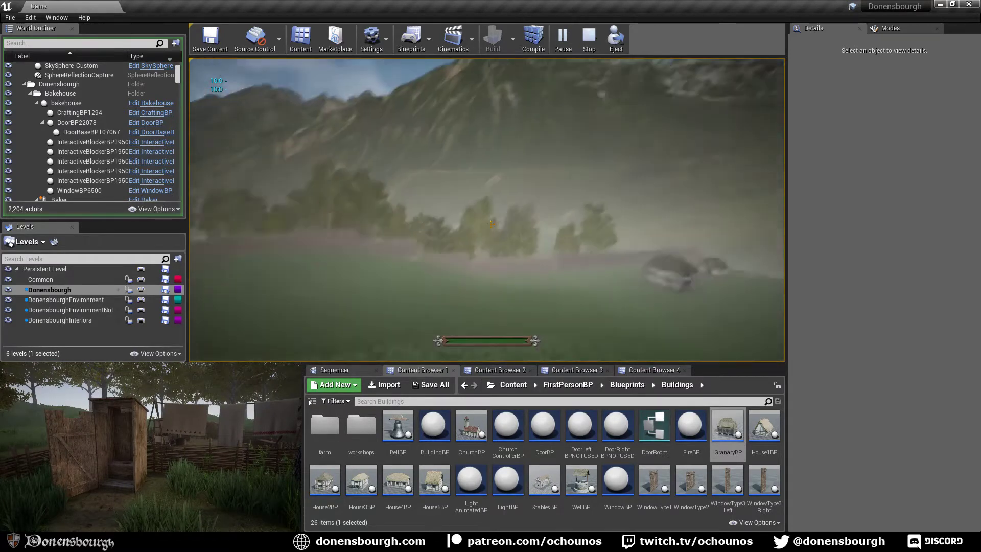
pyautogui.press('w')
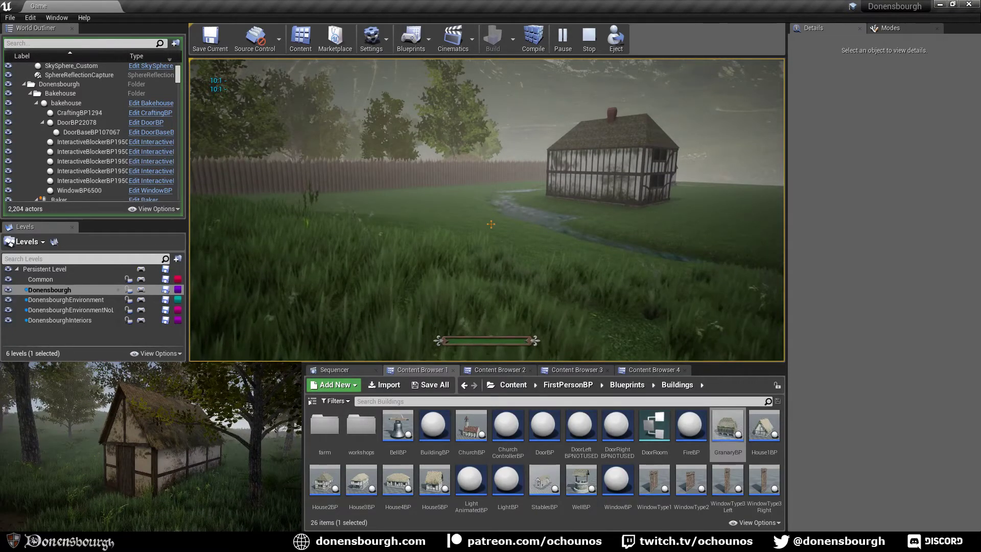
pyautogui.press('w')
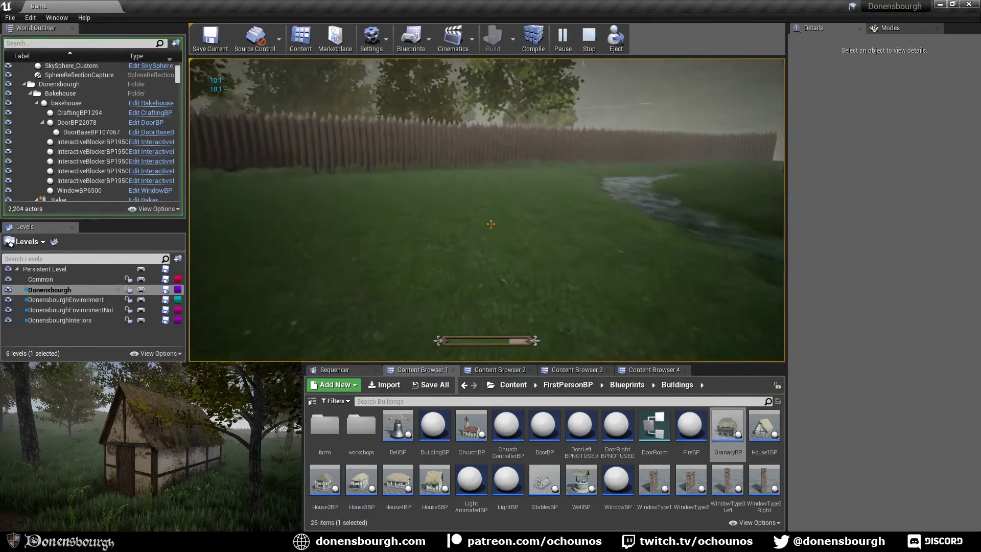
pyautogui.press('w')
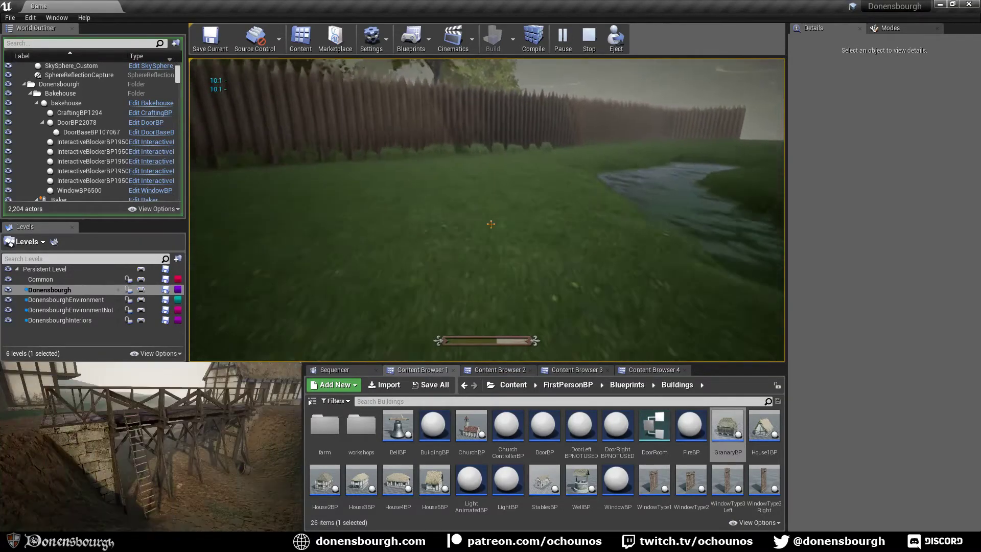
pyautogui.press('w')
pyautogui.press('w')
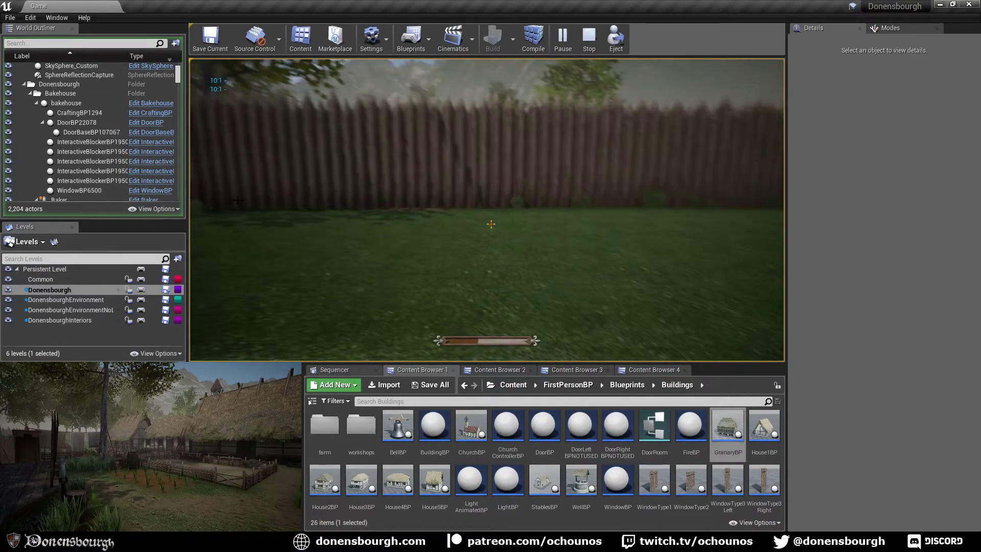
pyautogui.press('Escape')
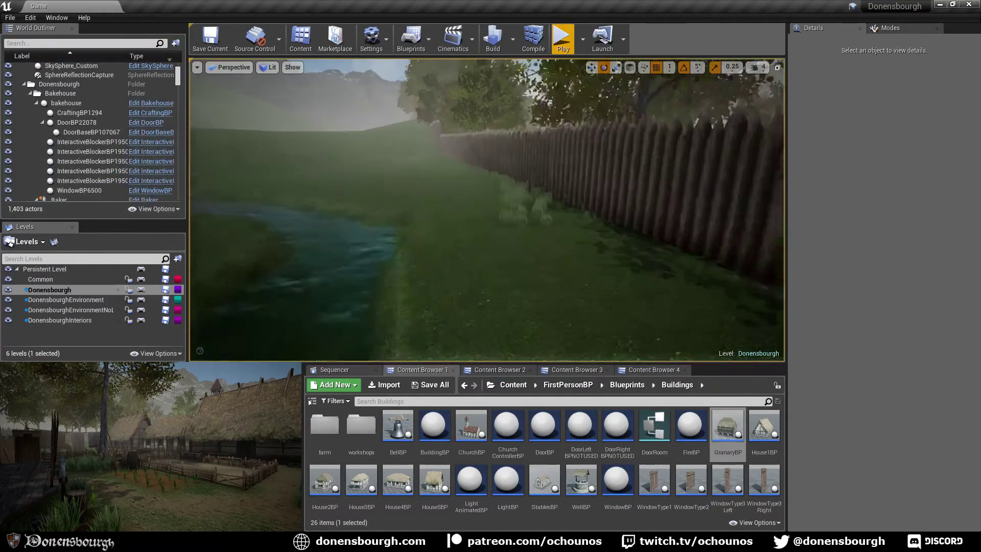
# Fly past the trees to the grassy ridge beside the palisade and start a play test there
pyautogui.press('w')
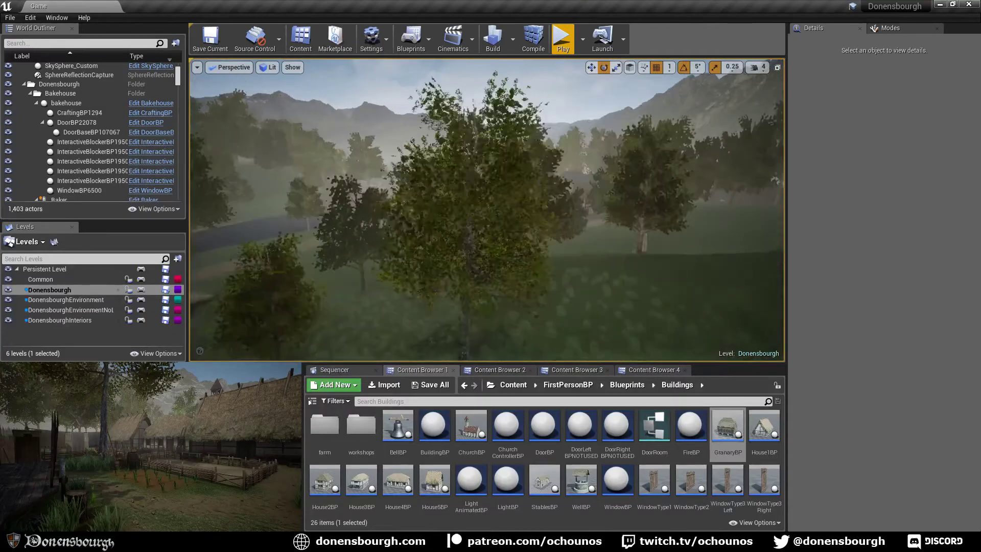
pyautogui.moveTo(520, 235); pyautogui.dragTo(598, 238, button='right')
pyautogui.press('s')
pyautogui.press('w')
pyautogui.moveTo(521, 236)
pyautogui.mouseDown(button='right')
pyautogui.moveTo(543, 219)
pyautogui.moveTo(490, 225)
pyautogui.moveTo(531, 230)
pyautogui.moveTo(520, 221)
pyautogui.mouseUp(button='right')
pyautogui.press('w')
pyautogui.press('w')
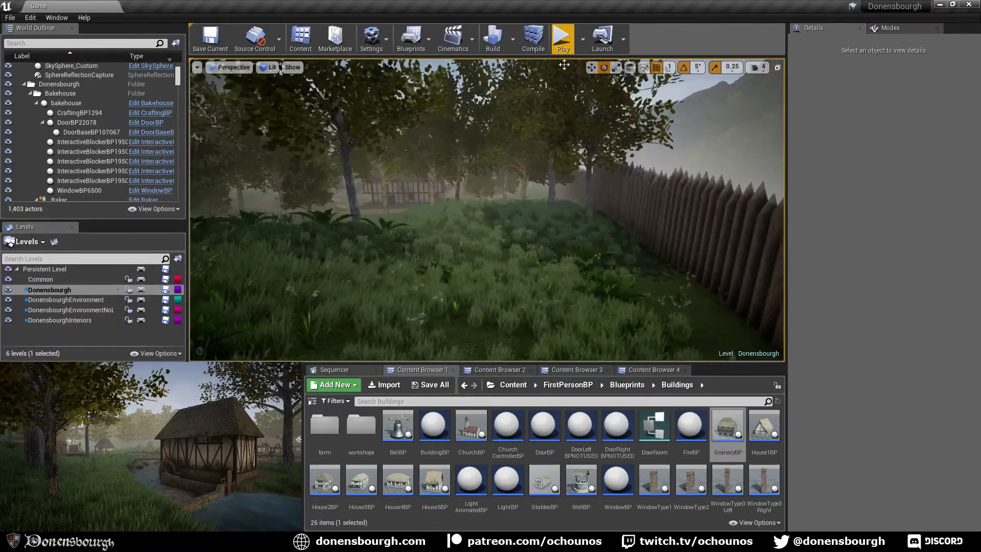
pyautogui.click(564, 50)
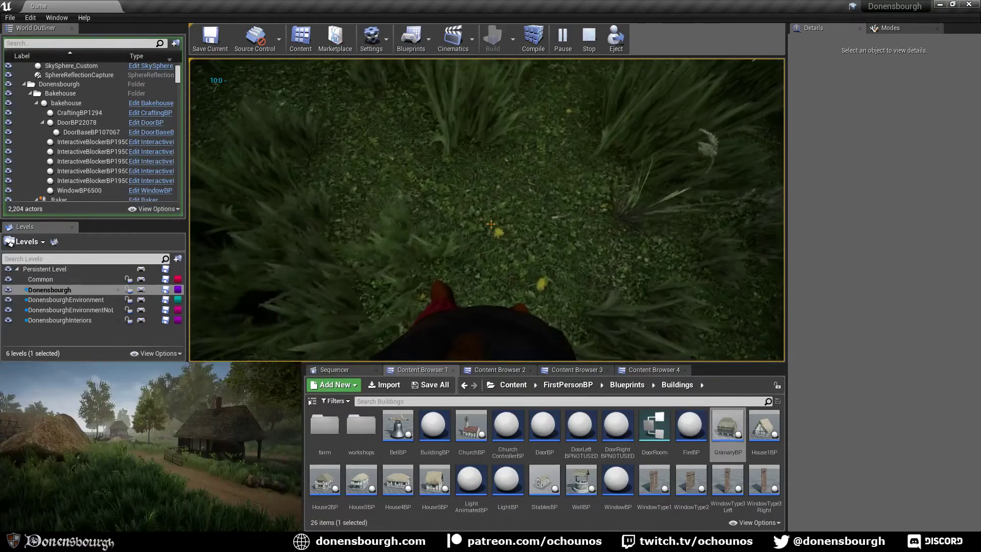
# Run up the ridge in the play test and examine its crest and the view beyond the palisade
pyautogui.hotkey('shift', 'w')
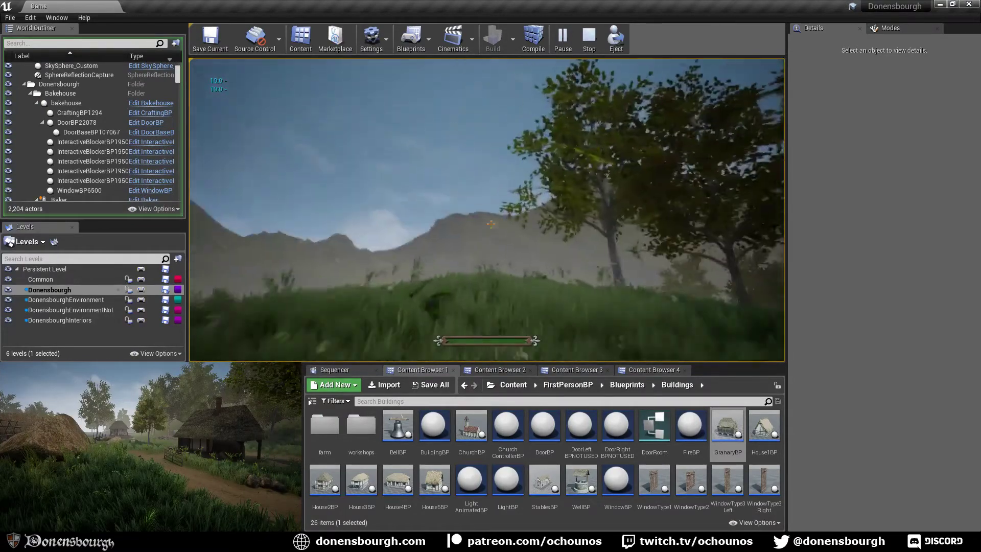
pyautogui.hotkey('shift', 'w')
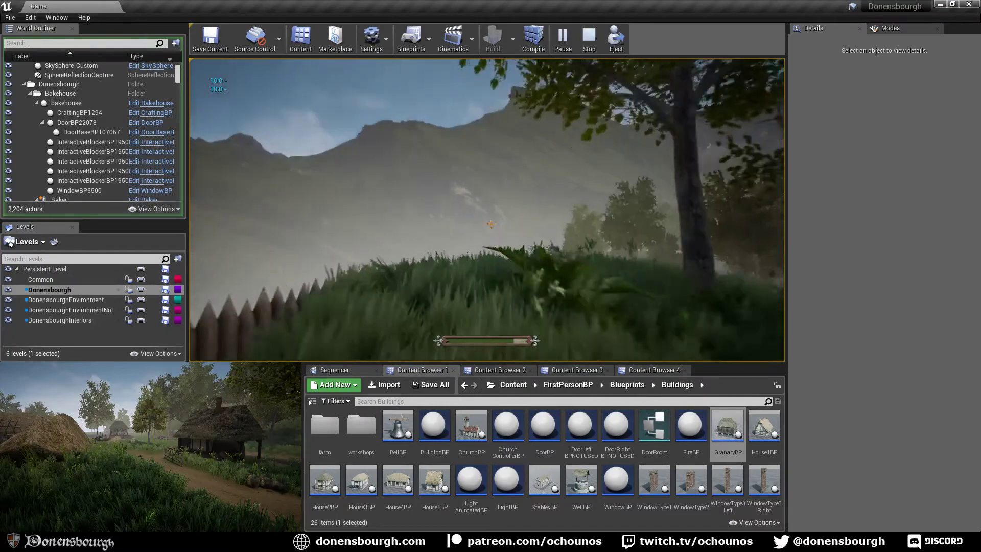
pyautogui.hotkey('shift', 'w')
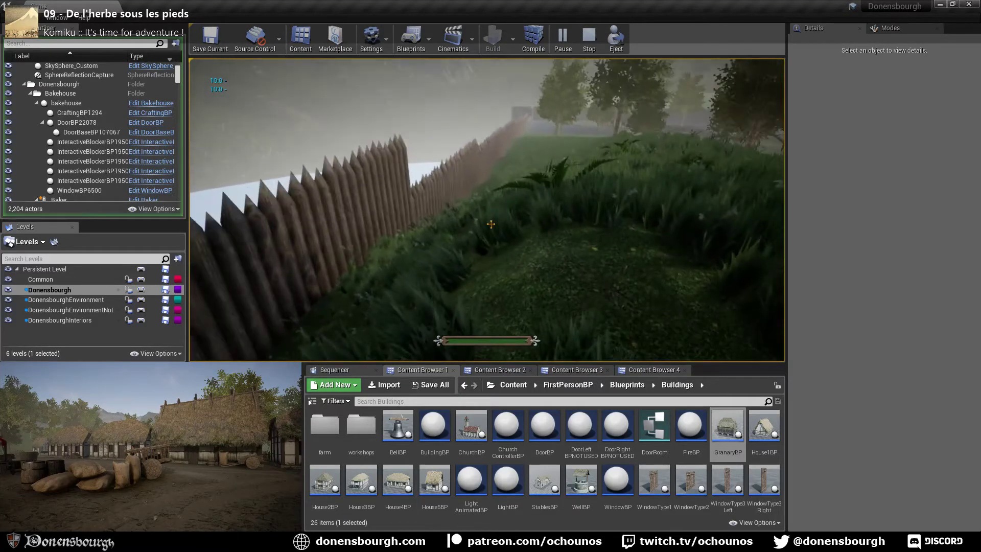
pyautogui.press('w')
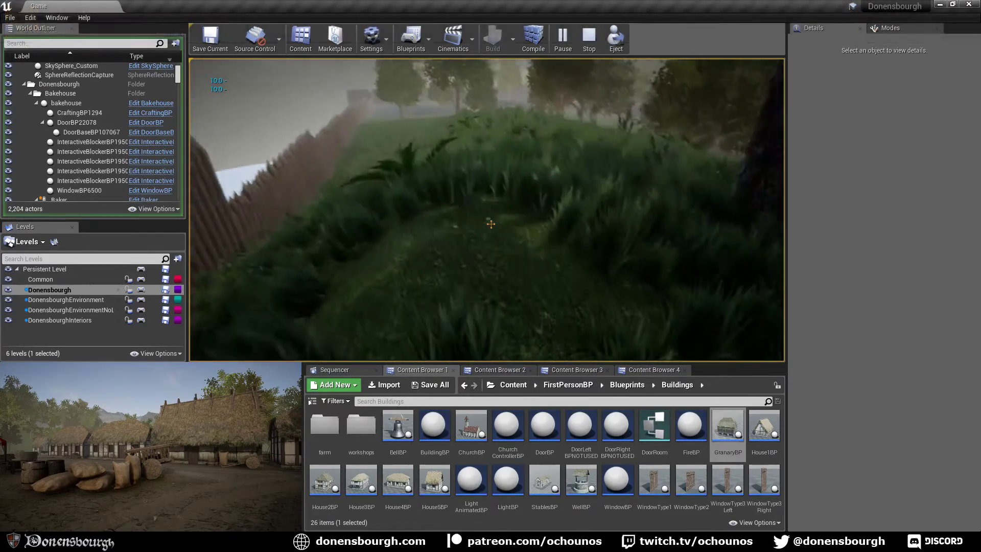
pyautogui.hotkey('shift', 'w')
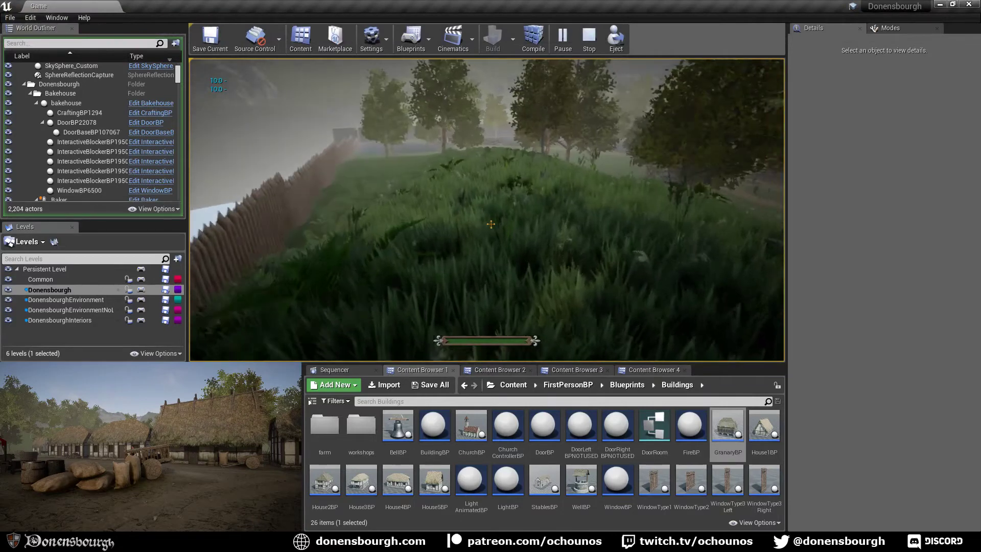
pyautogui.hotkey('shift', 'w')
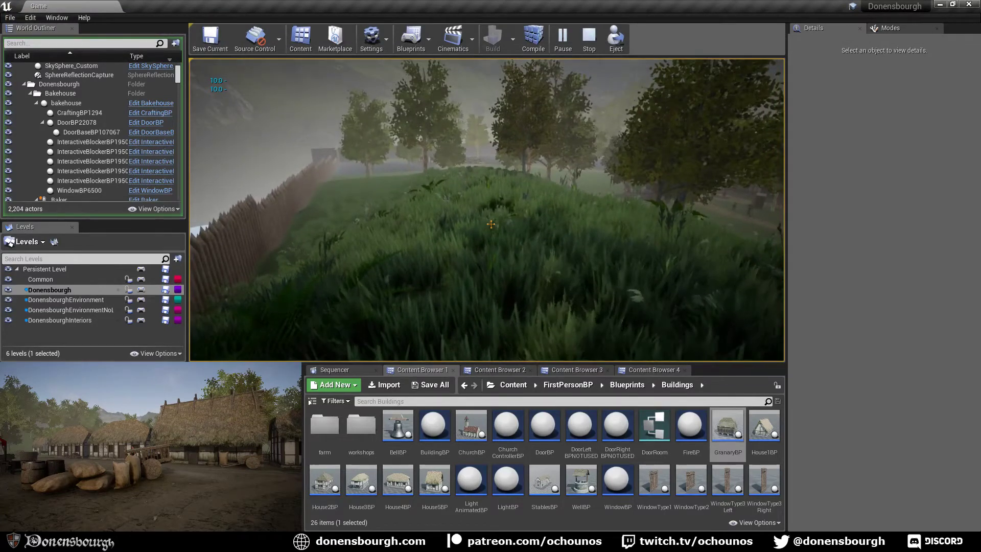
pyautogui.press('w')
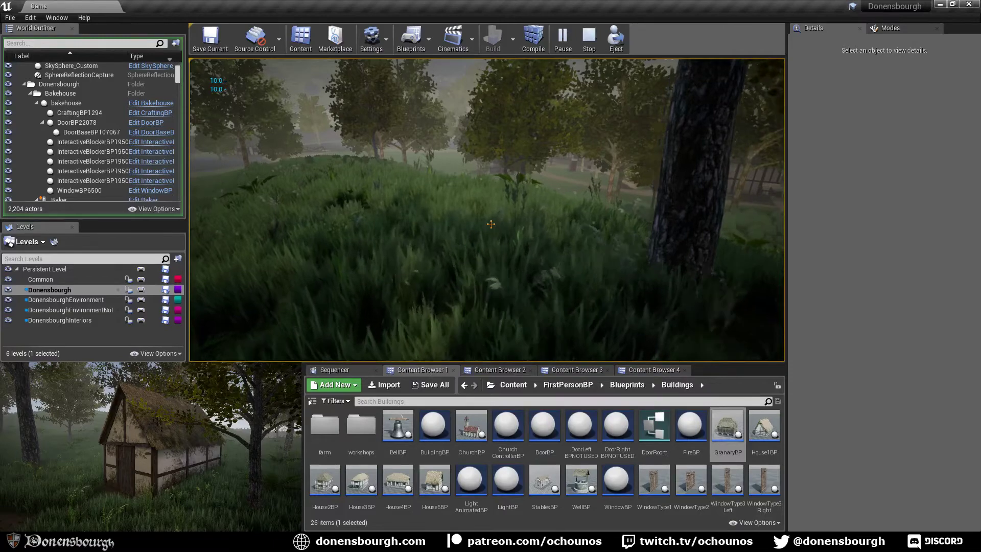
# Continue along the overgrown ridge and pick up the fallen stick from the grass
pyautogui.hotkey('shift', 'w')
pyautogui.press('w')
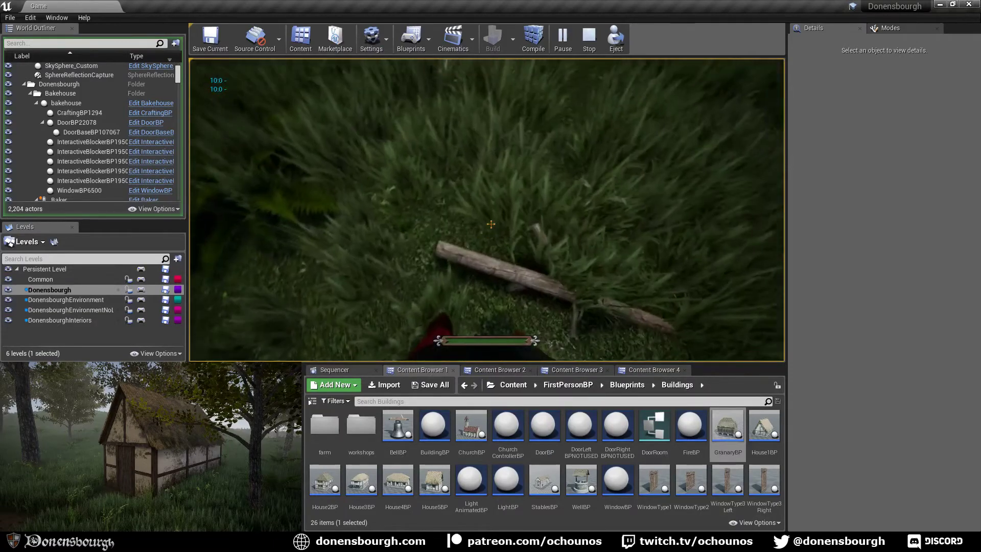
pyautogui.press('e')
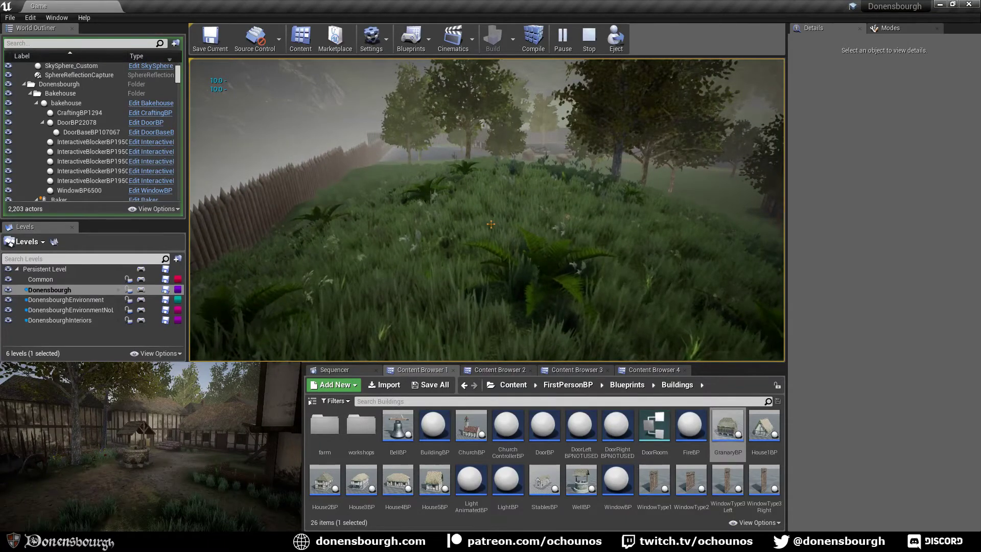
pyautogui.hotkey('shift', 'w')
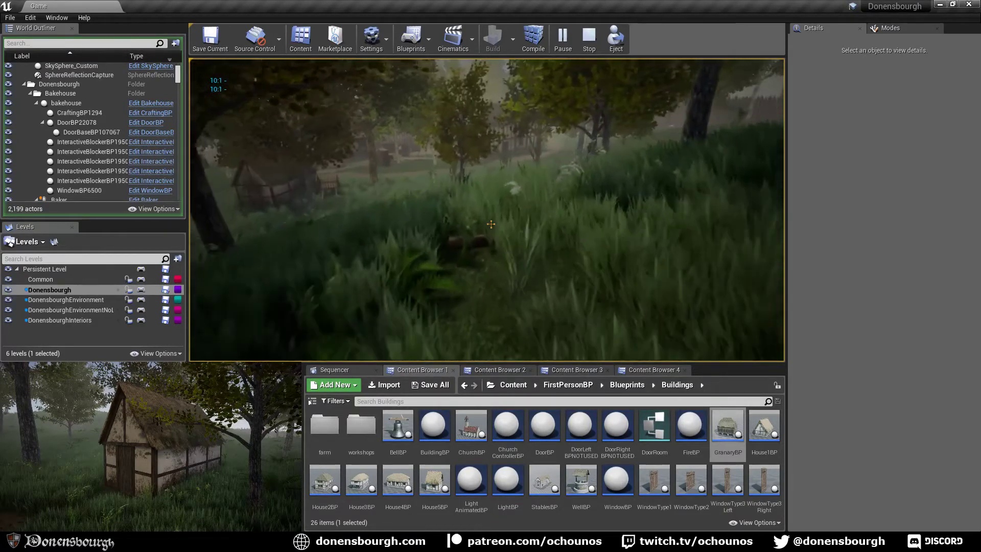
# Walk down the wooded slope and across the flower meadow to the dirt road
pyautogui.press('w')
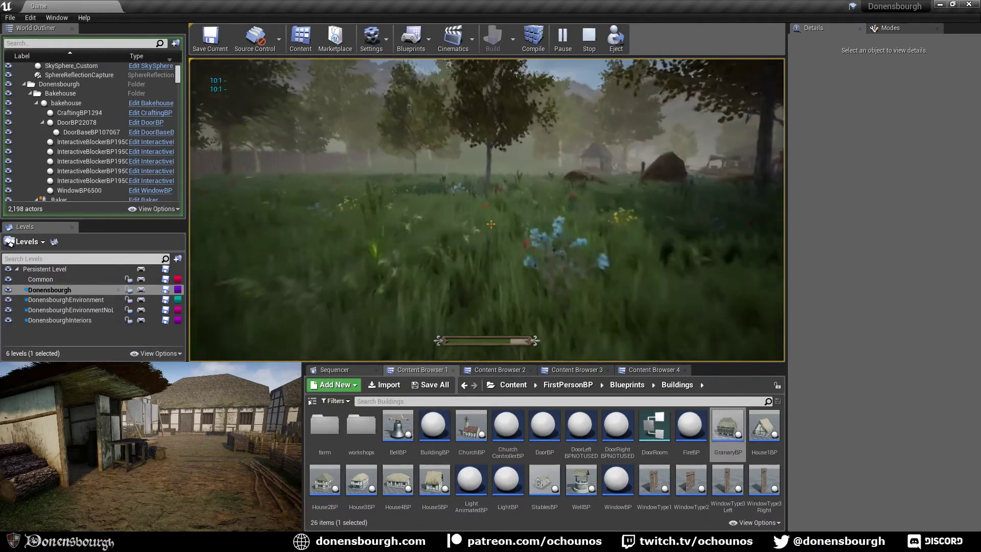
pyautogui.press('w')
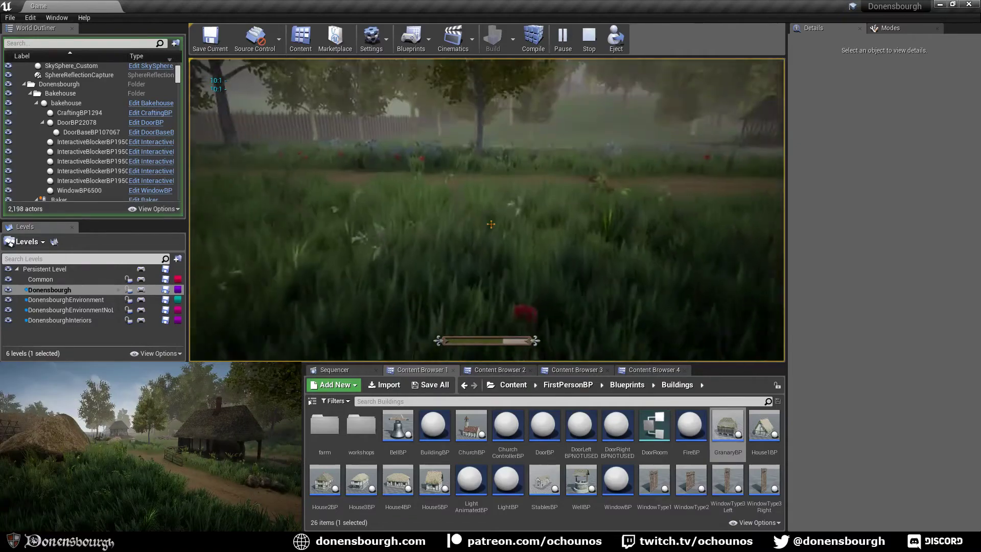
pyautogui.press('w')
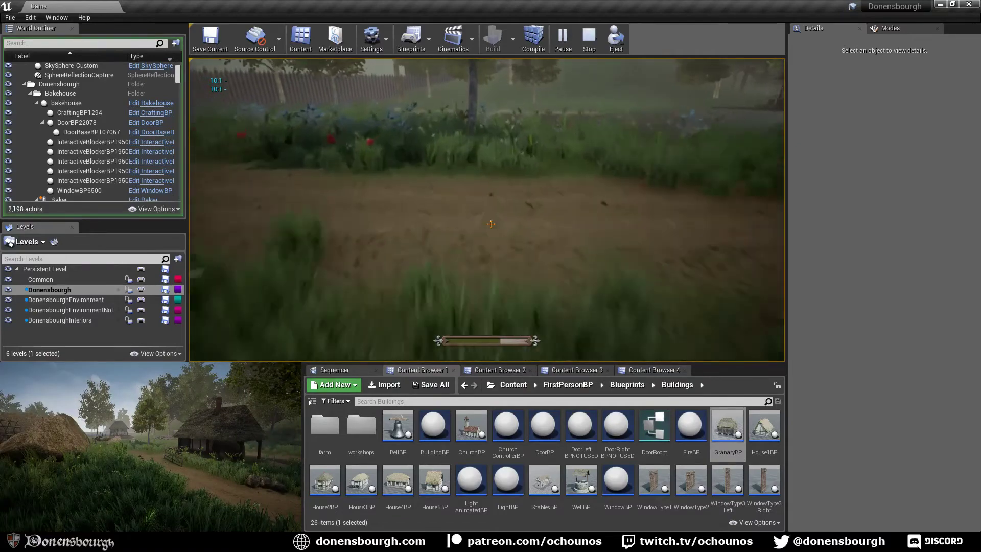
pyautogui.press('w')
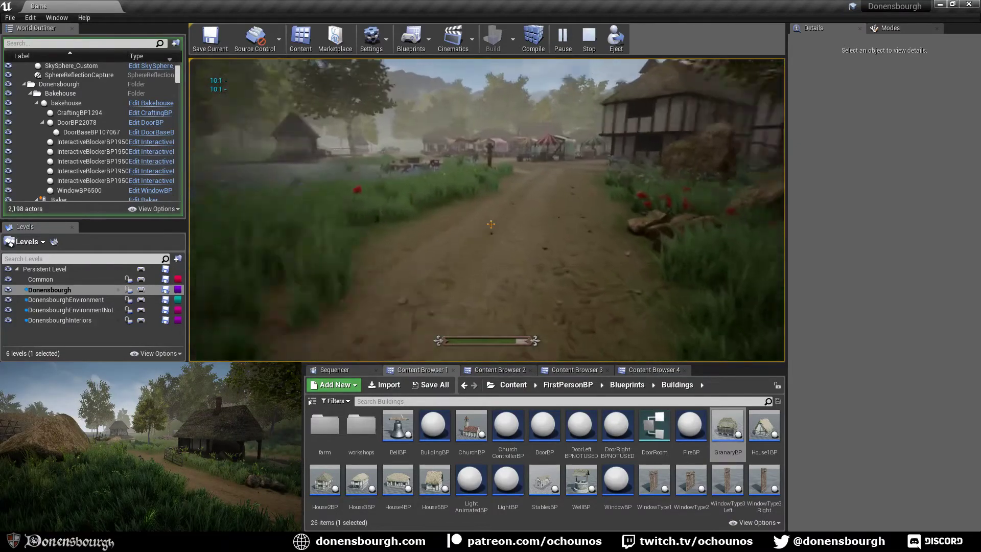
# Follow the dirt road to the market square, look over the stalls and the waterside, and end the play test
pyautogui.press('w')
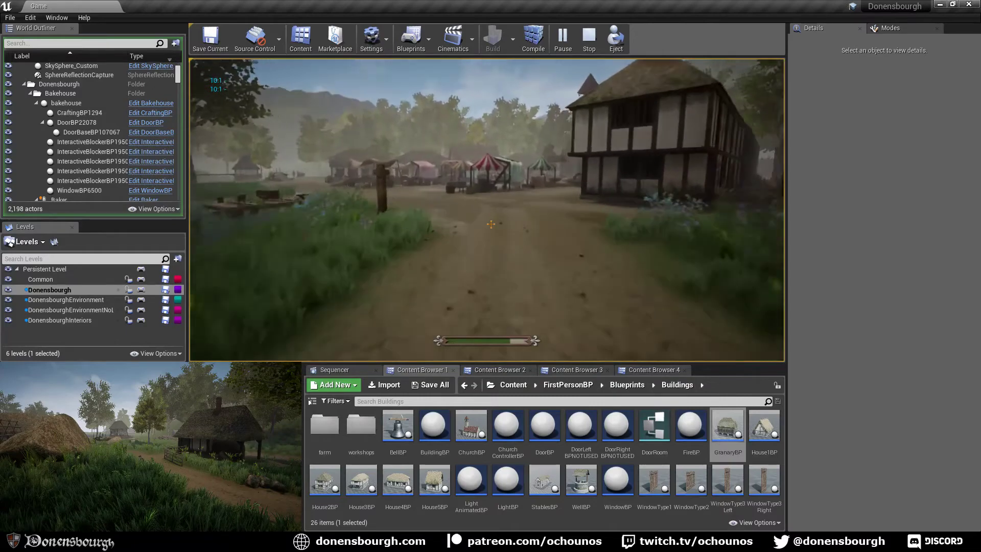
pyautogui.press('w')
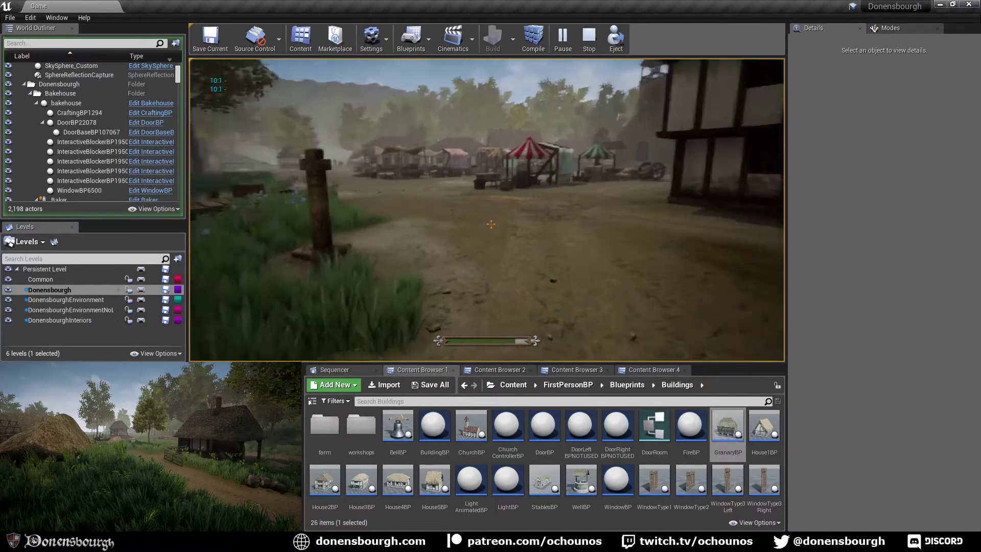
pyautogui.press('w')
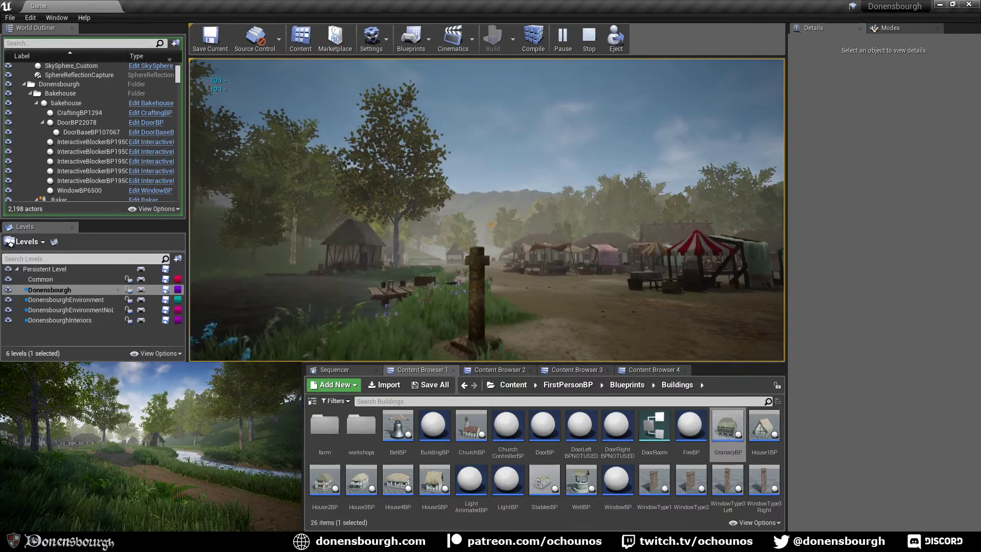
pyautogui.press('w')
pyautogui.hotkey('shift', 'w')
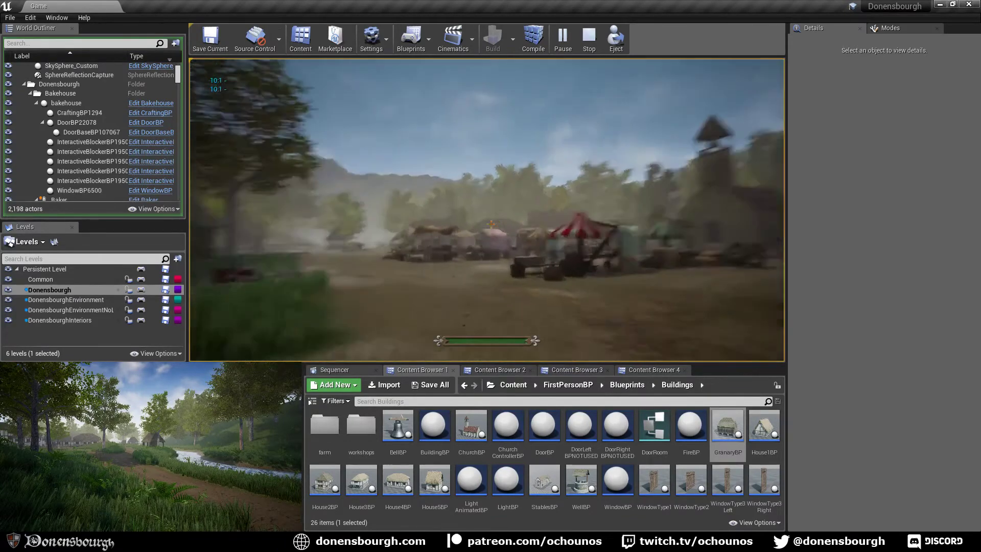
pyautogui.press('w')
pyautogui.press('Escape')
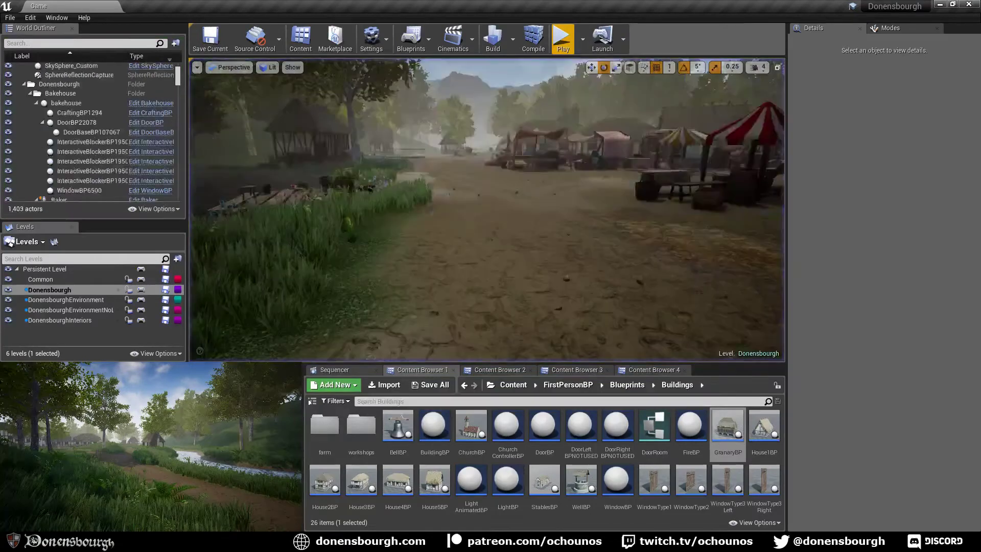
# Switch the viewport to the Mesh LODs coloration and fly through the market square
pyautogui.click(277, 71)
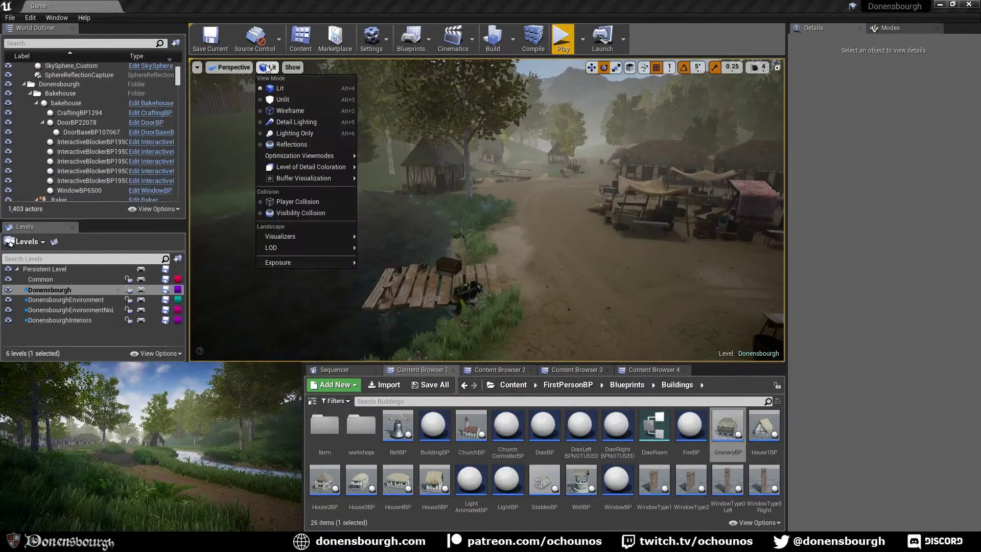
pyautogui.moveTo(343, 169)
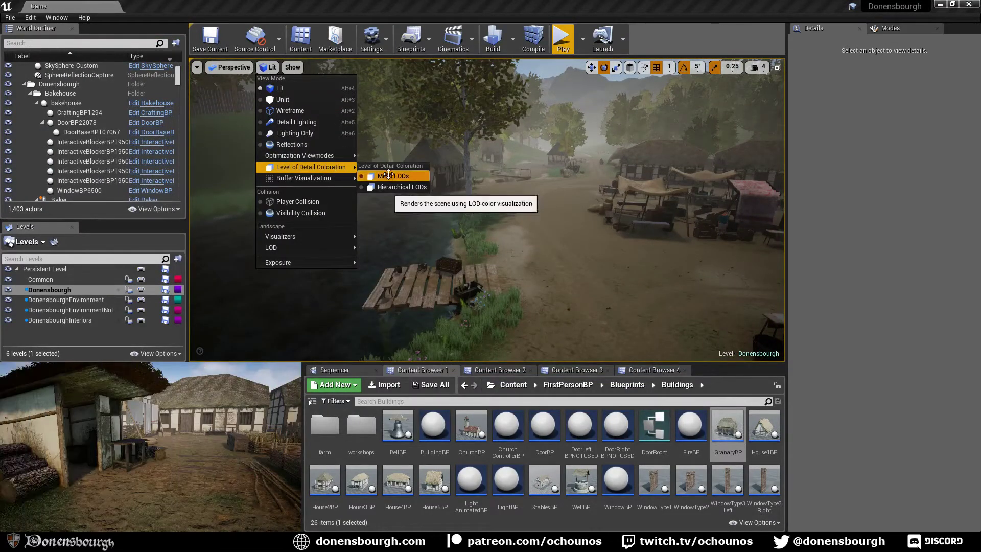
pyautogui.click(390, 175)
pyautogui.press('w')
pyautogui.moveTo(391, 175); pyautogui.dragTo(383, 152, button='right')
pyautogui.press('s')
pyautogui.press('w')
# Examine the LOD colours of the stalls, church, houses and trees around the square, and restore the Lit view mode
pyautogui.moveTo(572, 277)
pyautogui.mouseDown(button='right')
pyautogui.moveTo(587, 277)
pyautogui.moveTo(579, 278)
pyautogui.mouseUp(button='right')
pyautogui.press('s')
pyautogui.press('w')
pyautogui.press('w')
pyautogui.press('w')
pyautogui.press('q')
pyautogui.press('s')
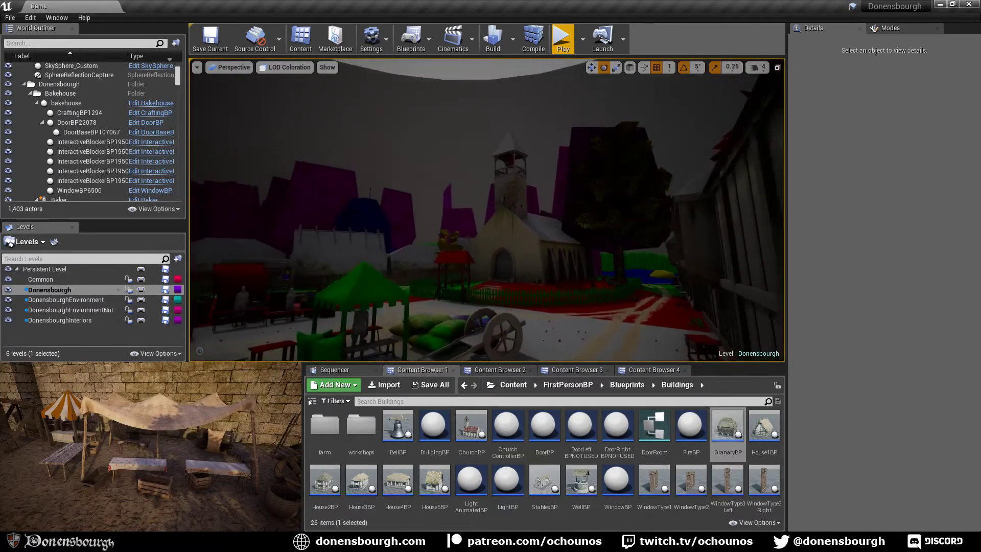
pyautogui.press('w')
pyautogui.moveTo(579, 278); pyautogui.dragTo(615, 279, button='right')
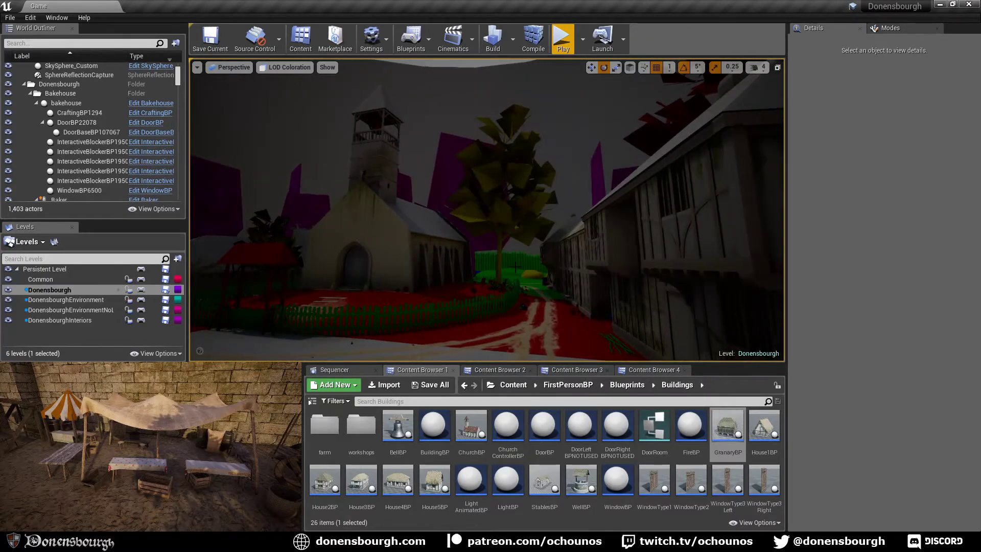
pyautogui.moveTo(515, 287); pyautogui.dragTo(558, 302, button='right')
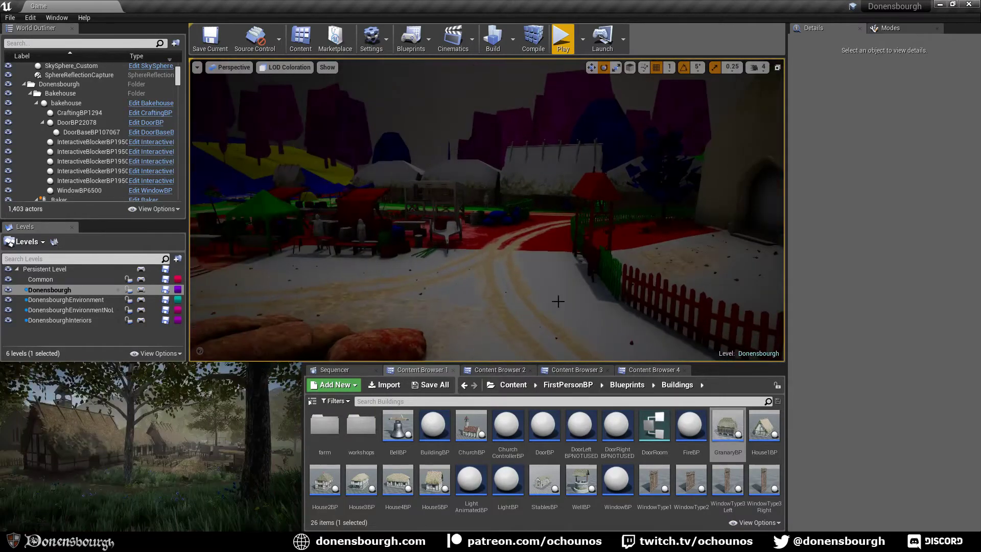
pyautogui.click(286, 67)
pyautogui.click(281, 87)
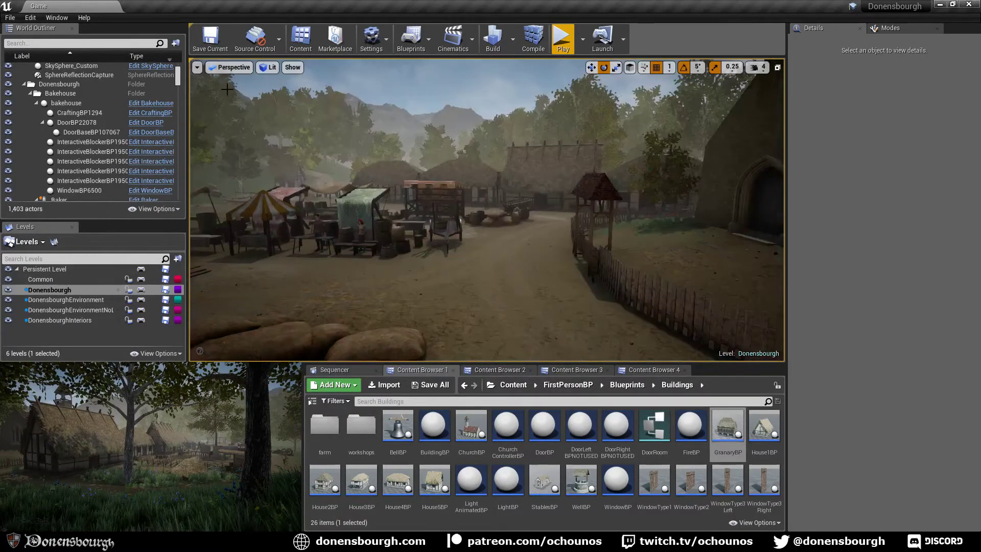
# Look around the market square in the Lit view, covering the stalls, grain sacks and distant trees
pyautogui.moveTo(446, 247); pyautogui.dragTo(404, 247, button='right')
pyautogui.moveTo(463, 232)
pyautogui.mouseDown(button='right')
pyautogui.moveTo(503, 234)
pyautogui.moveTo(460, 234)
pyautogui.mouseUp(button='right')
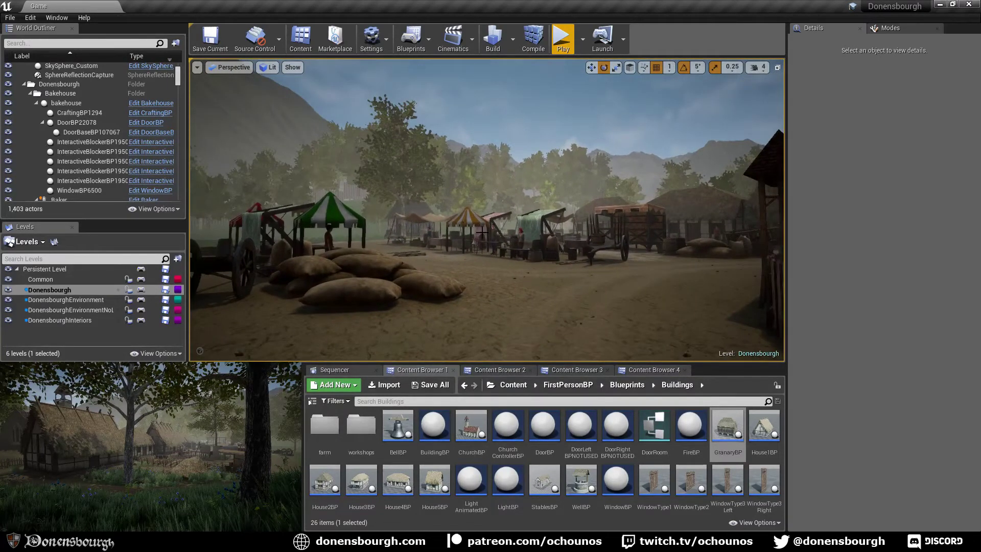
pyautogui.moveTo(593, 260); pyautogui.dragTo(520, 299, button='right')
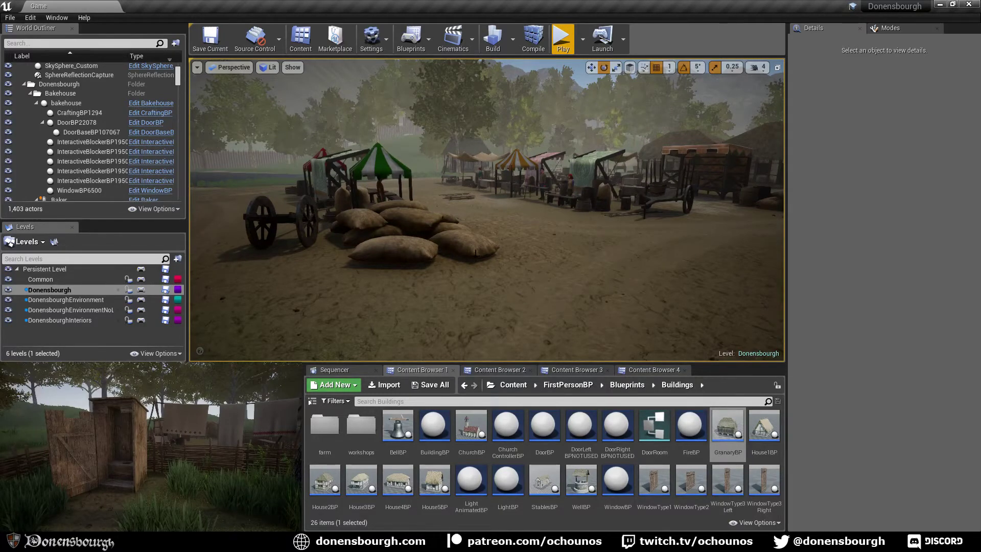
# Smooth the jagged banks of the dark stream channel in the meadow with the landscape Smooth tool
pyautogui.moveTo(476, 254); pyautogui.dragTo(598, 274, button='right')
pyautogui.press('w')
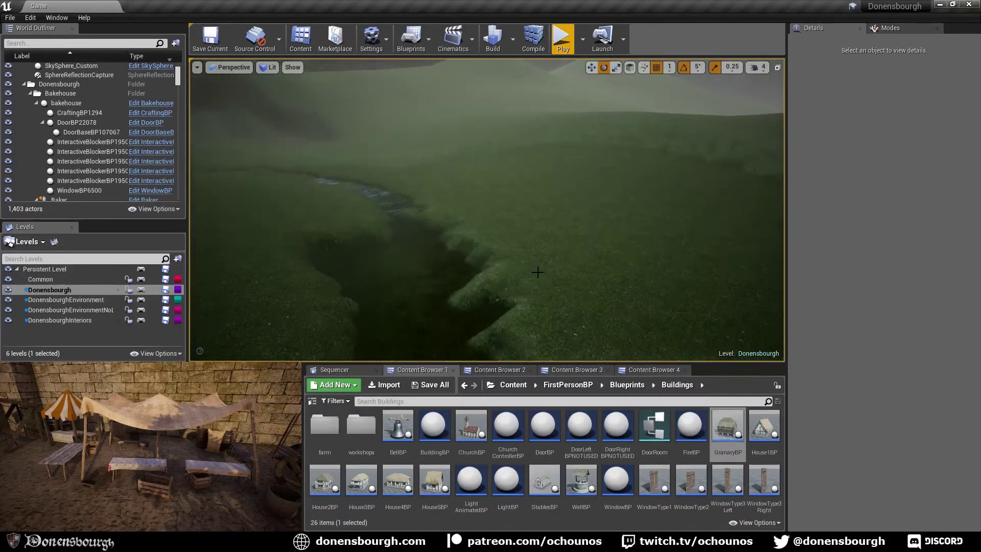
pyautogui.click(893, 28)
pyautogui.click(859, 47)
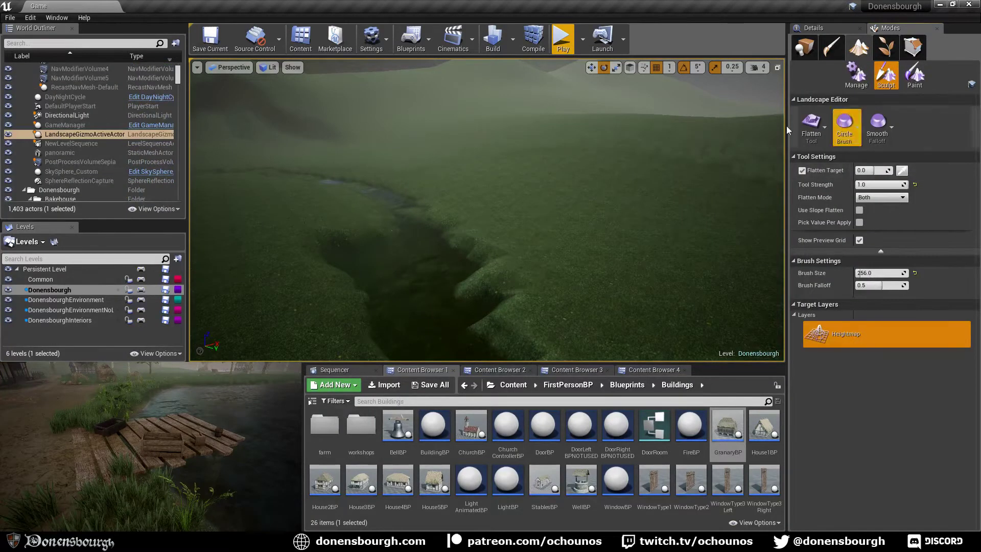
pyautogui.click(811, 125)
pyautogui.click(848, 192)
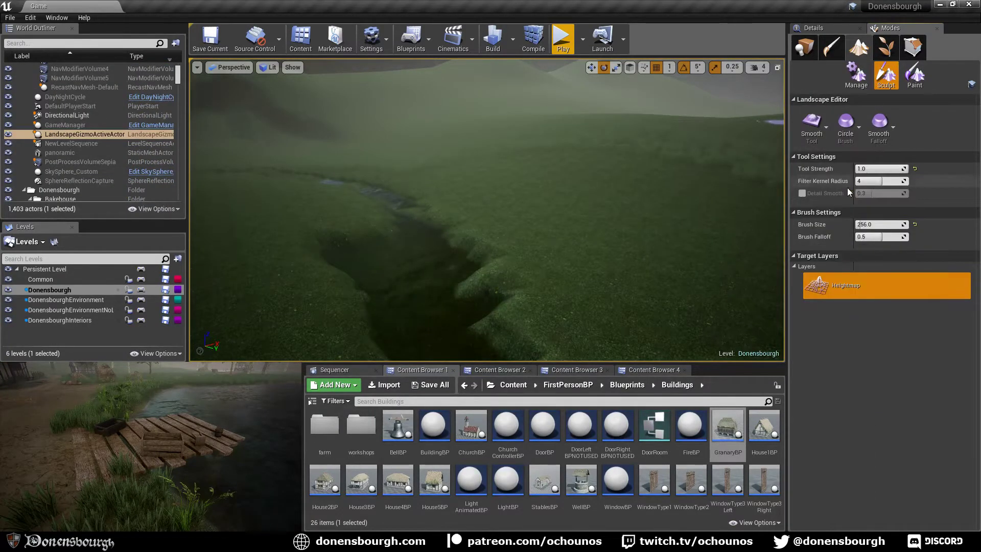
pyautogui.moveTo(438, 327)
pyautogui.mouseDown()
pyautogui.moveTo(394, 219)
pyautogui.moveTo(471, 299)
pyautogui.moveTo(412, 230)
pyautogui.moveTo(415, 261)
pyautogui.moveTo(467, 282)
pyautogui.mouseUp()
pyautogui.moveTo(467, 282); pyautogui.dragTo(469, 327, button='right')
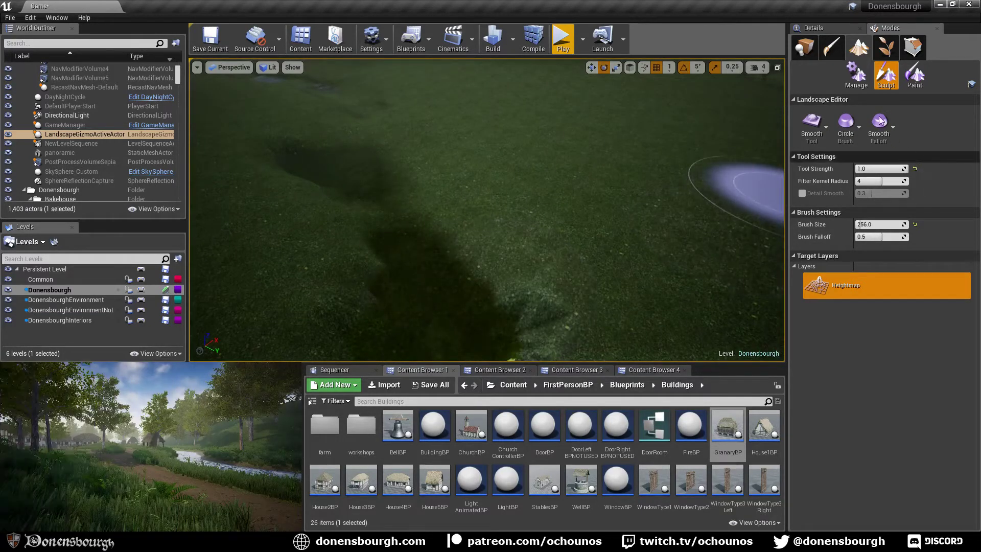
# Flatten the bed of the dark stream channel in the meadow with the landscape Flatten tool at a target of -100
pyautogui.click(814, 125)
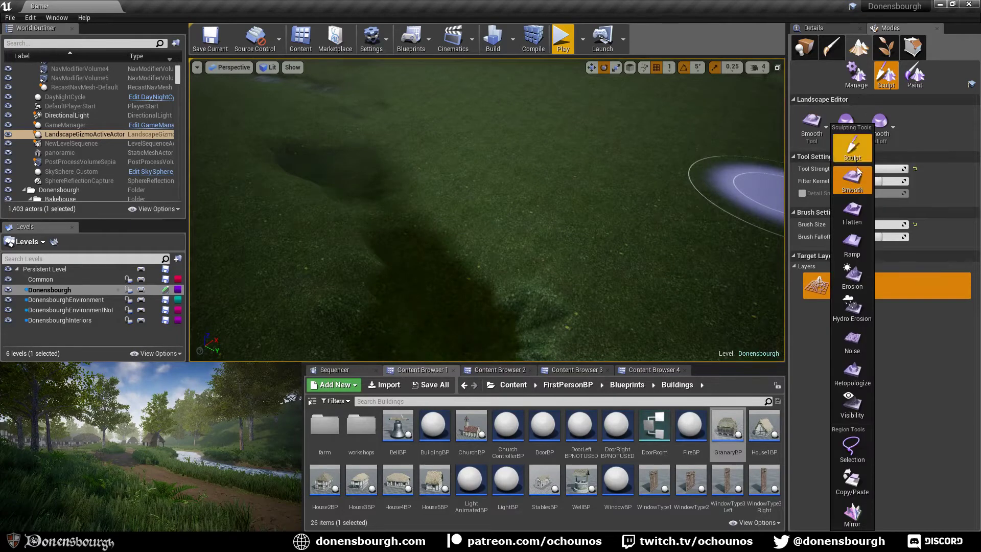
pyautogui.click(852, 217)
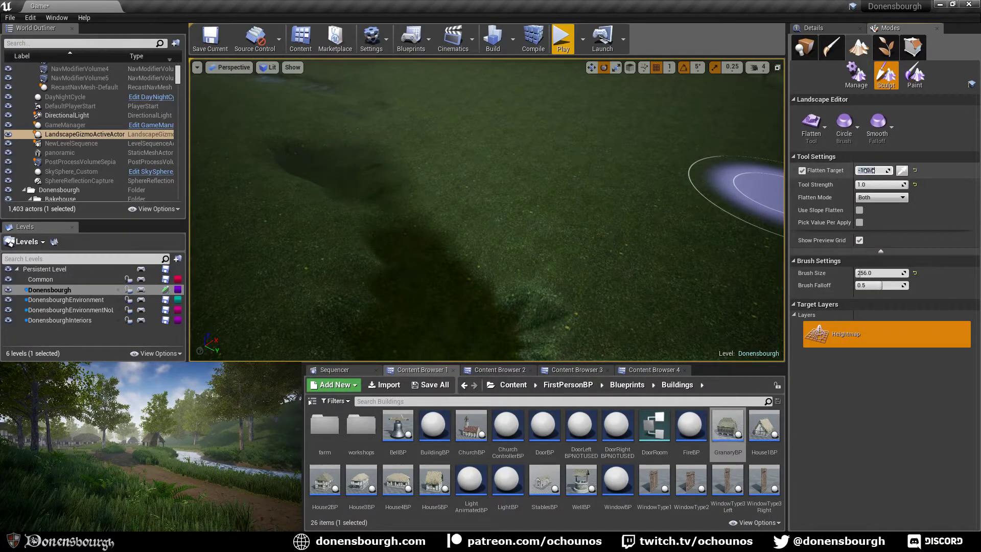
pyautogui.moveTo(470, 284)
pyautogui.mouseDown()
pyautogui.moveTo(437, 306)
pyautogui.moveTo(332, 97)
pyautogui.moveTo(361, 161)
pyautogui.mouseUp()
pyautogui.moveTo(416, 266); pyautogui.dragTo(400, 219, button='right')
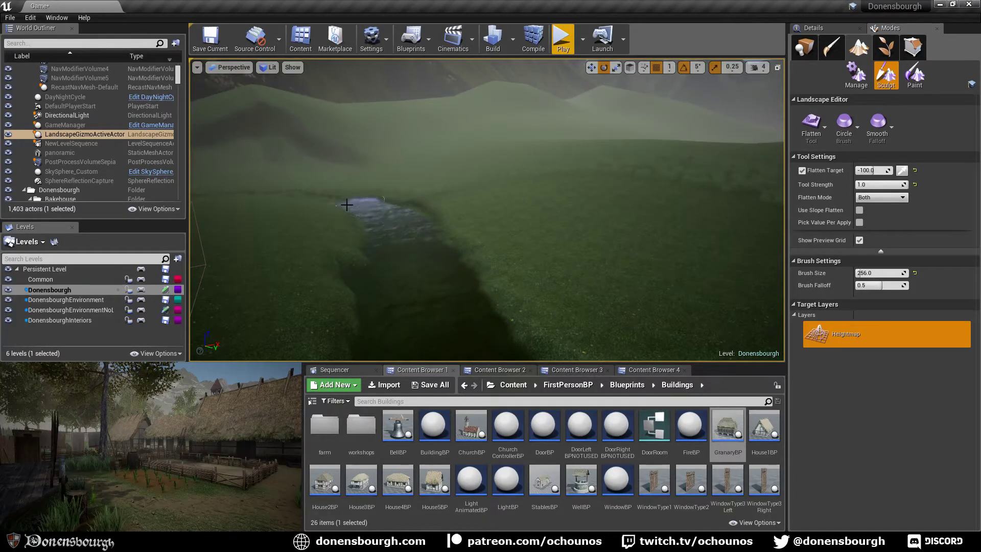
pyautogui.moveTo(416, 327); pyautogui.dragTo(439, 358, button='right')
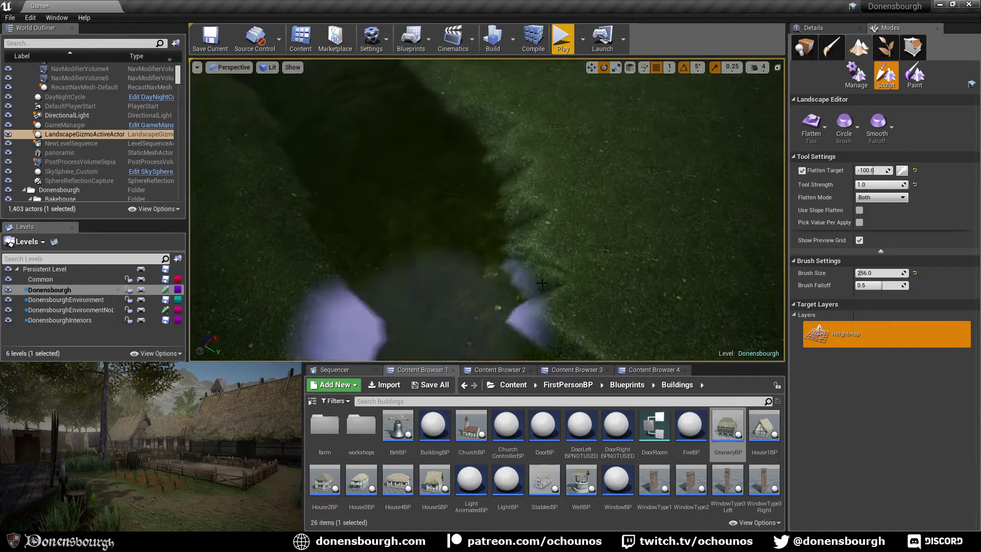
# Smooth the jagged bank of the stream channel with the Smooth tool at a brush size of 64
pyautogui.click(818, 120)
pyautogui.click(842, 184)
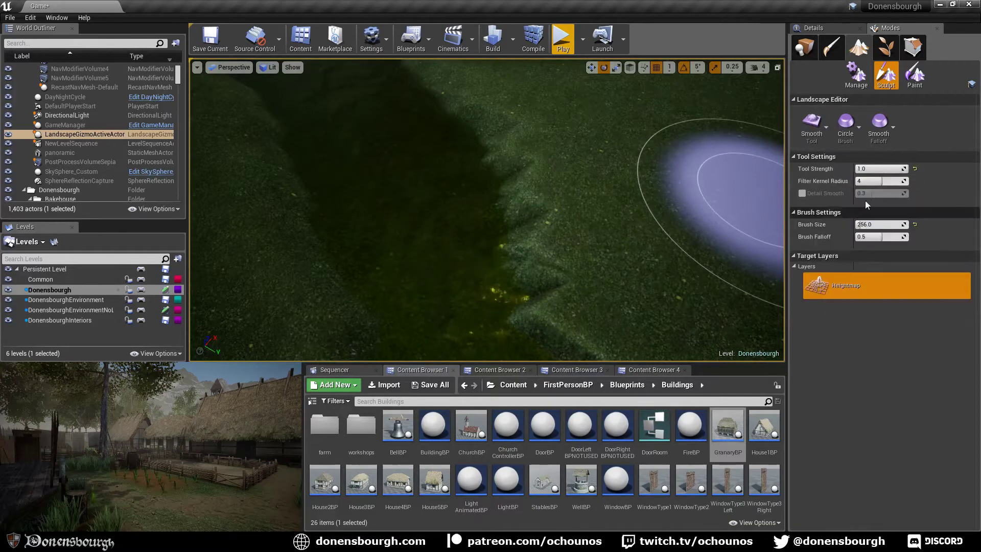
pyautogui.click(876, 225)
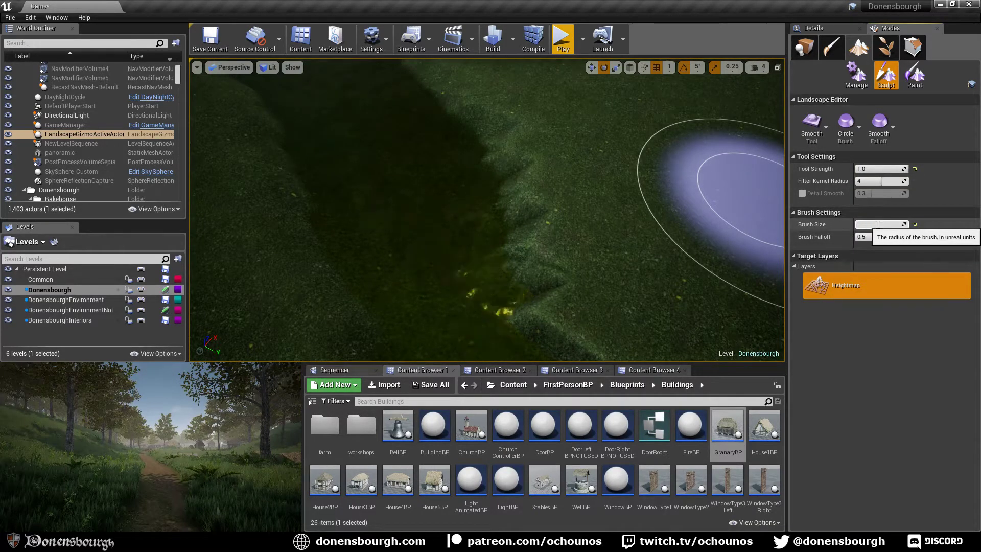
pyautogui.press('Return')
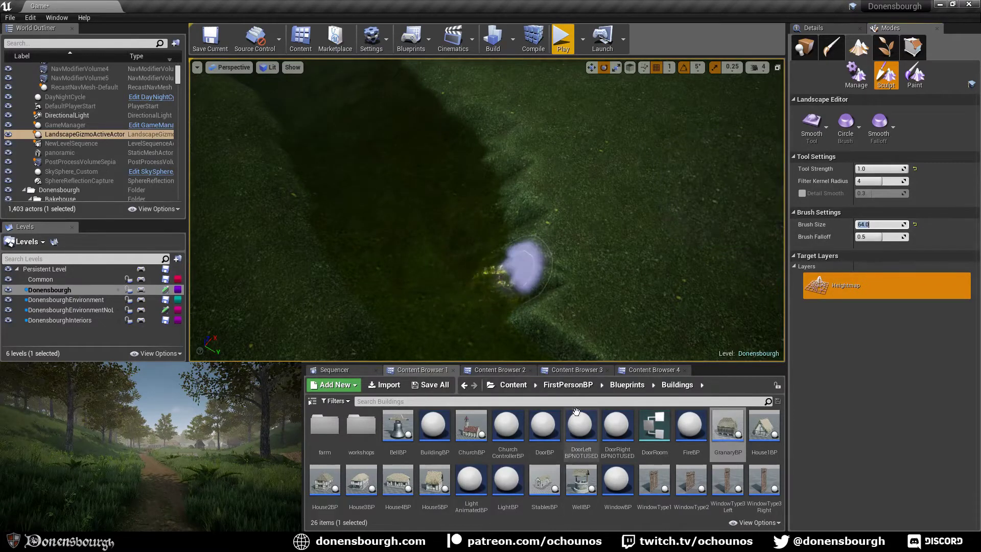
pyautogui.moveTo(525, 267)
pyautogui.mouseDown()
pyautogui.moveTo(536, 321)
pyautogui.moveTo(495, 145)
pyautogui.moveTo(553, 274)
pyautogui.moveTo(536, 180)
pyautogui.moveTo(534, 309)
pyautogui.moveTo(510, 209)
pyautogui.moveTo(551, 327)
pyautogui.moveTo(519, 216)
pyautogui.moveTo(539, 268)
pyautogui.moveTo(526, 307)
pyautogui.moveTo(517, 190)
pyautogui.moveTo(465, 214)
pyautogui.mouseUp()
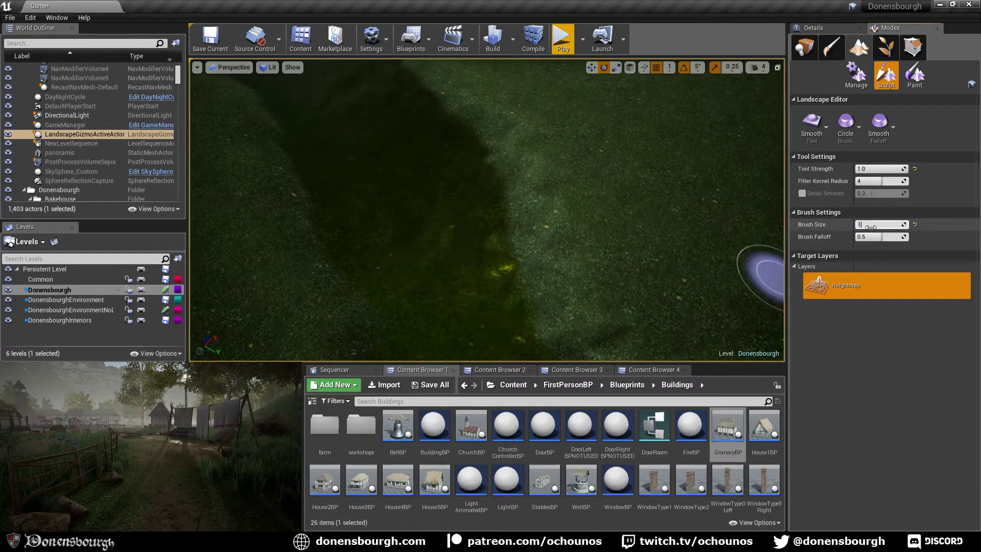
# Set the Smooth brush size to 128 and even out the remaining spiky banks along both sides of the channel
pyautogui.press('Return')
pyautogui.moveTo(302, 212)
pyautogui.mouseDown()
pyautogui.moveTo(295, 172)
pyautogui.moveTo(318, 171)
pyautogui.moveTo(455, 229)
pyautogui.moveTo(498, 171)
pyautogui.moveTo(416, 92)
pyautogui.moveTo(541, 255)
pyautogui.moveTo(488, 272)
pyautogui.mouseUp()
pyautogui.moveTo(488, 272); pyautogui.dragTo(684, 271, button='right')
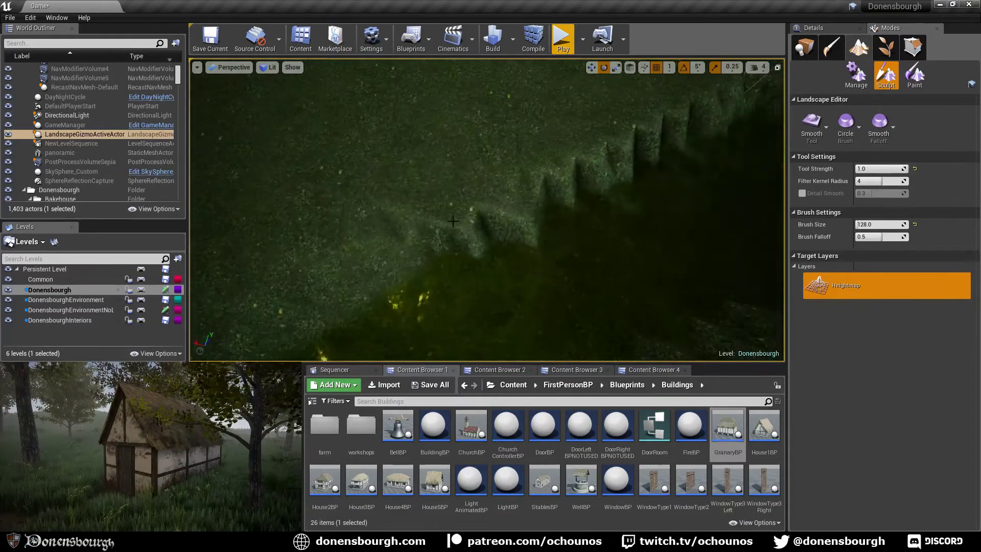
pyautogui.moveTo(463, 245)
pyautogui.mouseDown()
pyautogui.moveTo(406, 265)
pyautogui.moveTo(643, 154)
pyautogui.moveTo(293, 247)
pyautogui.moveTo(606, 131)
pyautogui.mouseUp()
pyautogui.moveTo(450, 294); pyautogui.dragTo(567, 256, button='right')
pyautogui.moveTo(442, 299)
pyautogui.mouseDown()
pyautogui.moveTo(580, 125)
pyautogui.moveTo(531, 144)
pyautogui.moveTo(561, 129)
pyautogui.moveTo(554, 166)
pyautogui.moveTo(608, 126)
pyautogui.moveTo(673, 114)
pyautogui.moveTo(547, 206)
pyautogui.moveTo(577, 283)
pyautogui.moveTo(696, 230)
pyautogui.moveTo(722, 178)
pyautogui.moveTo(658, 349)
pyautogui.moveTo(601, 319)
pyautogui.mouseUp()
pyautogui.moveTo(602, 319); pyautogui.dragTo(685, 317, button='right')
# Examine the smoothed stream channel from the palisade to the timber-framed house, checking its banks and water surface
pyautogui.moveTo(524, 330); pyautogui.dragTo(522, 214, button='right')
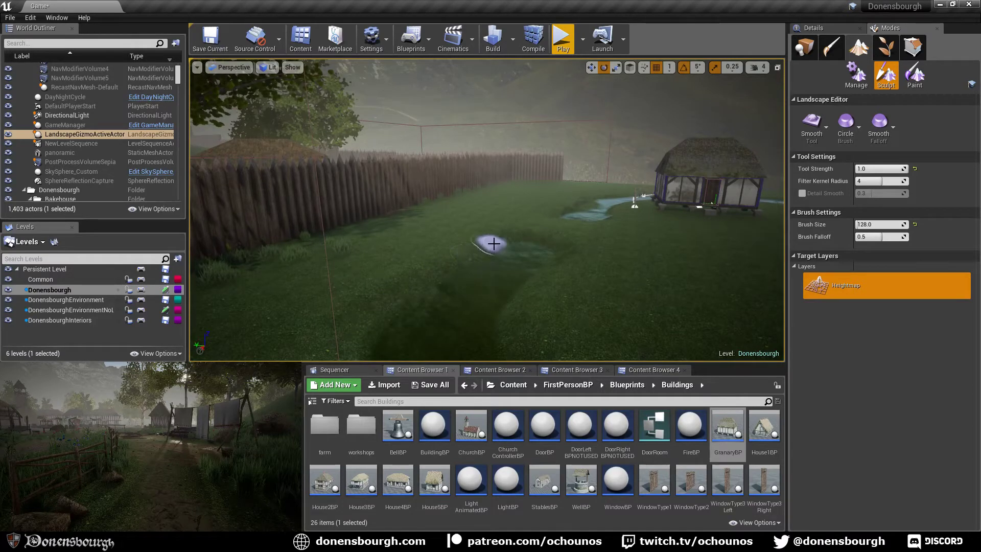
pyautogui.moveTo(436, 310); pyautogui.dragTo(435, 311, button='right')
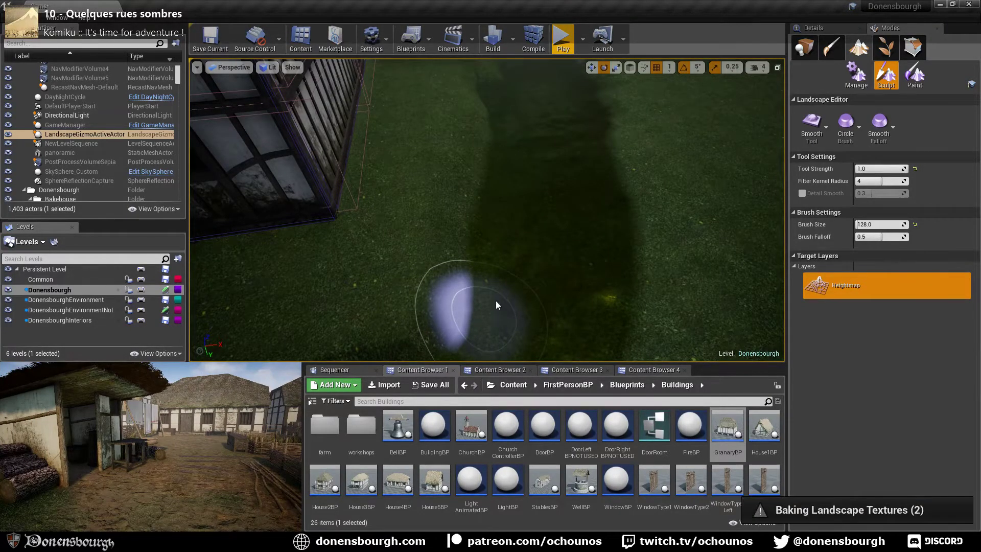
pyautogui.moveTo(480, 315); pyautogui.dragTo(510, 301, button='right')
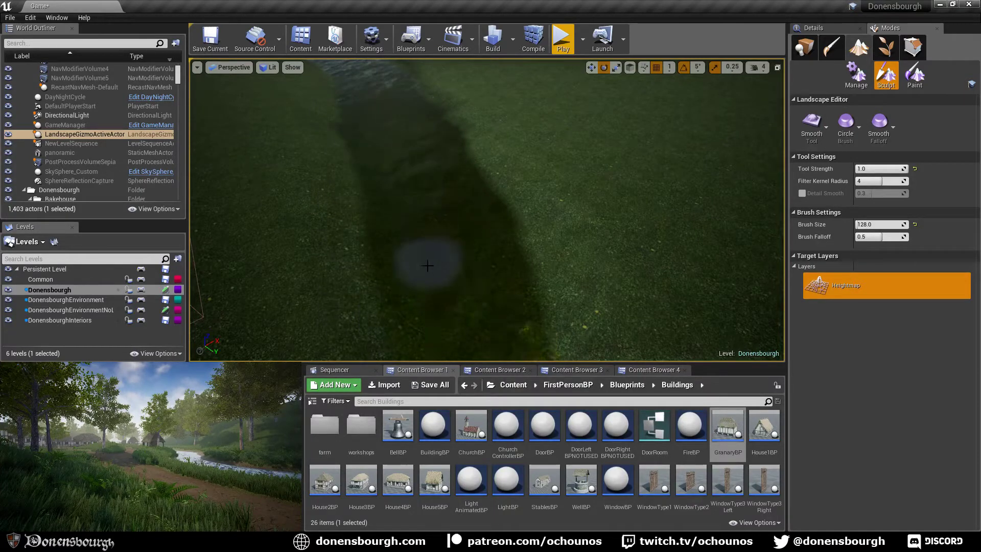
pyautogui.moveTo(432, 283)
pyautogui.mouseDown(button='right')
pyautogui.moveTo(432, 268)
pyautogui.moveTo(433, 281)
pyautogui.mouseUp(button='right')
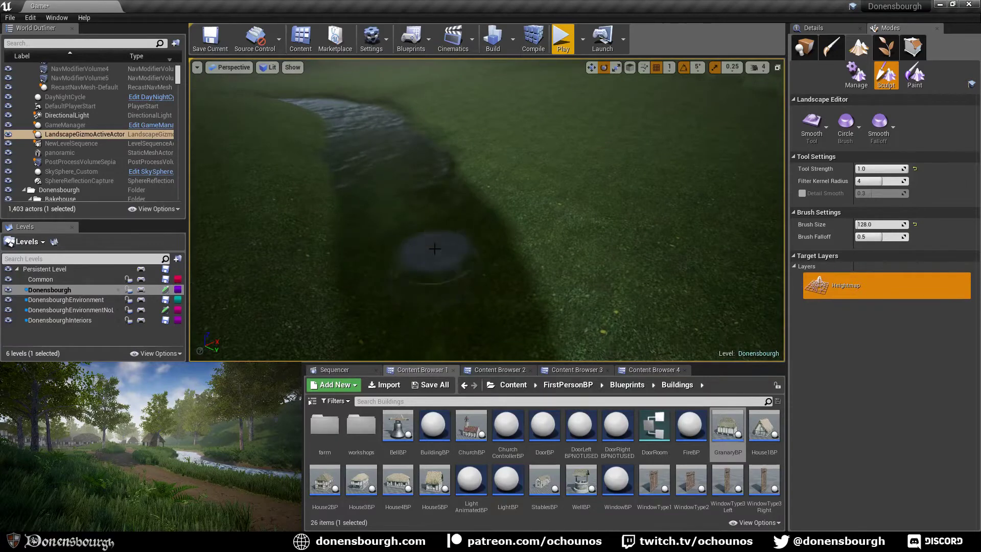
pyautogui.moveTo(435, 247)
pyautogui.mouseDown(button='right')
pyautogui.moveTo(435, 261)
pyautogui.moveTo(434, 249)
pyautogui.mouseUp(button='right')
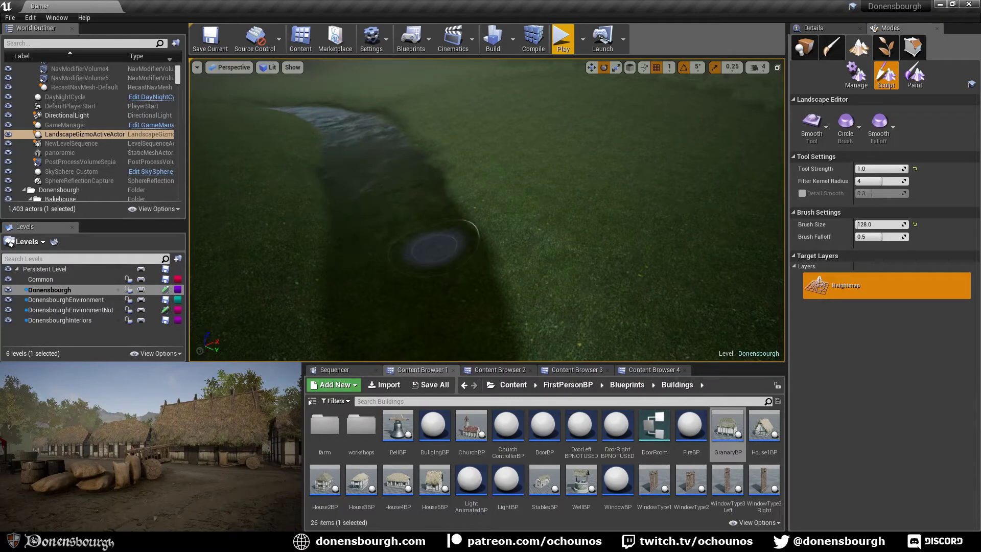
pyautogui.moveTo(368, 266); pyautogui.dragTo(358, 240, button='right')
pyautogui.scroll(-3, 426, 263)
pyautogui.moveTo(434, 254); pyautogui.dragTo(428, 258, button='right')
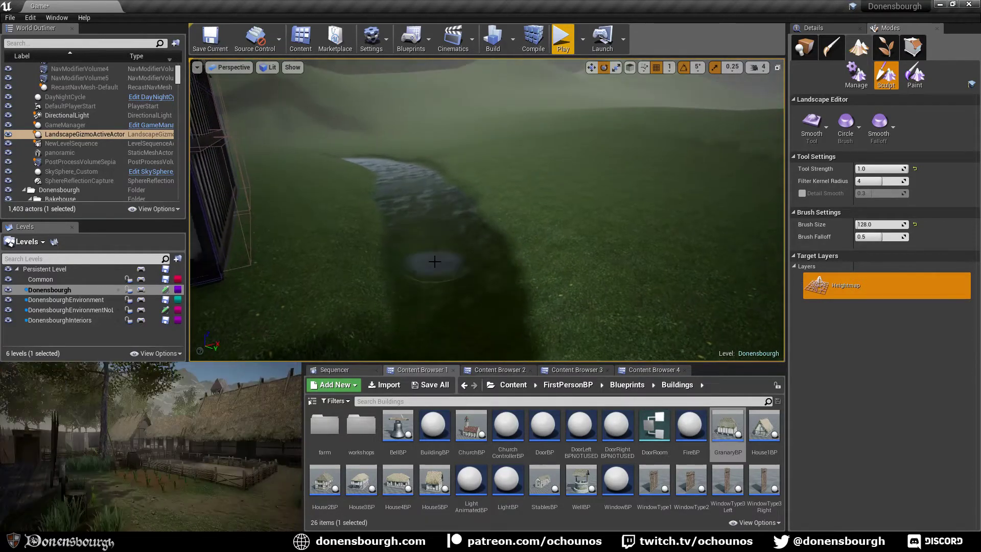
pyautogui.moveTo(416, 289)
pyautogui.mouseDown(button='right')
pyautogui.moveTo(437, 294)
pyautogui.moveTo(432, 300)
pyautogui.mouseUp(button='right')
# Paint the MudWet landscape layer over the stream bed and both banks toward the distant bend
pyautogui.click(912, 77)
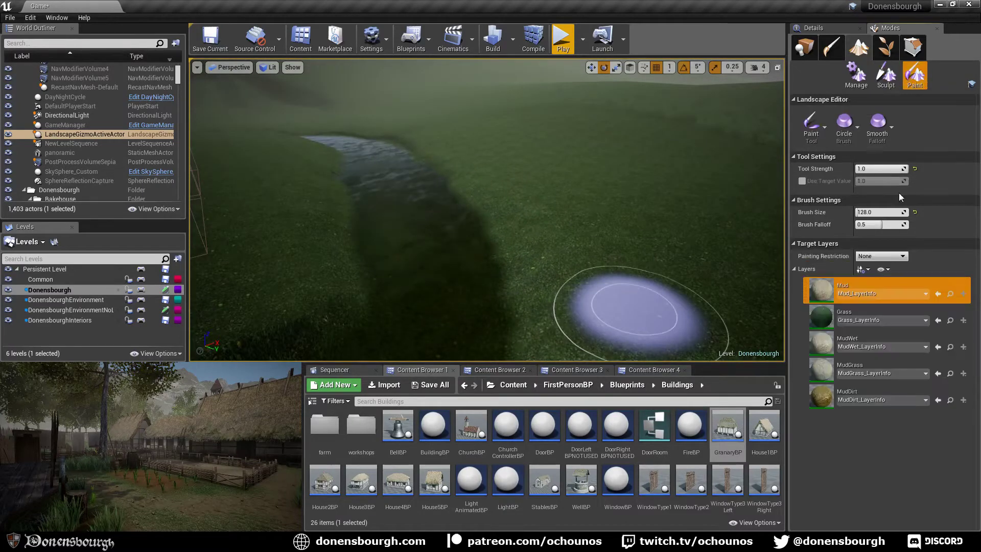
pyautogui.click(862, 338)
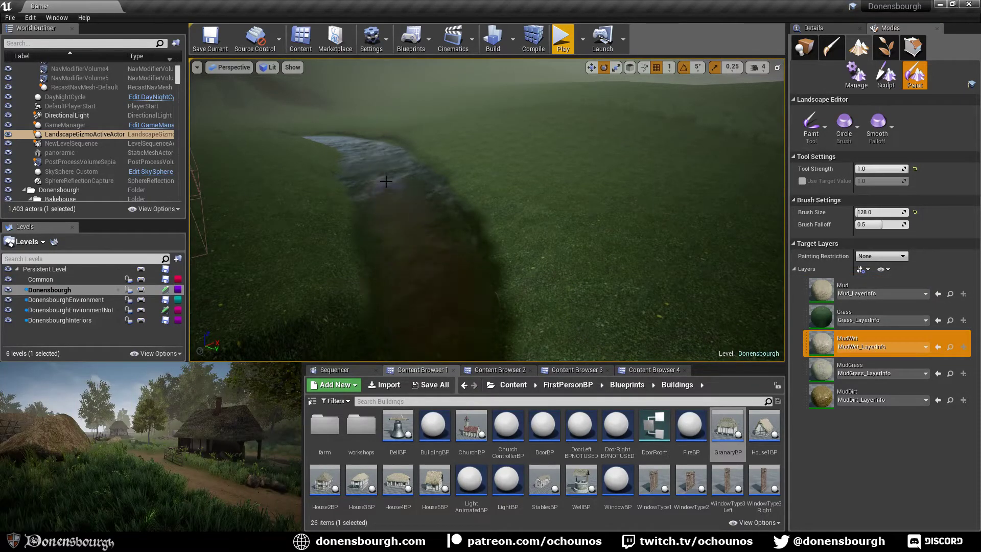
pyautogui.moveTo(374, 200)
pyautogui.mouseDown()
pyautogui.moveTo(374, 229)
pyautogui.moveTo(409, 311)
pyautogui.moveTo(439, 263)
pyautogui.moveTo(407, 173)
pyautogui.mouseUp()
pyautogui.moveTo(446, 214)
pyautogui.mouseDown()
pyautogui.moveTo(478, 301)
pyautogui.moveTo(440, 198)
pyautogui.mouseUp()
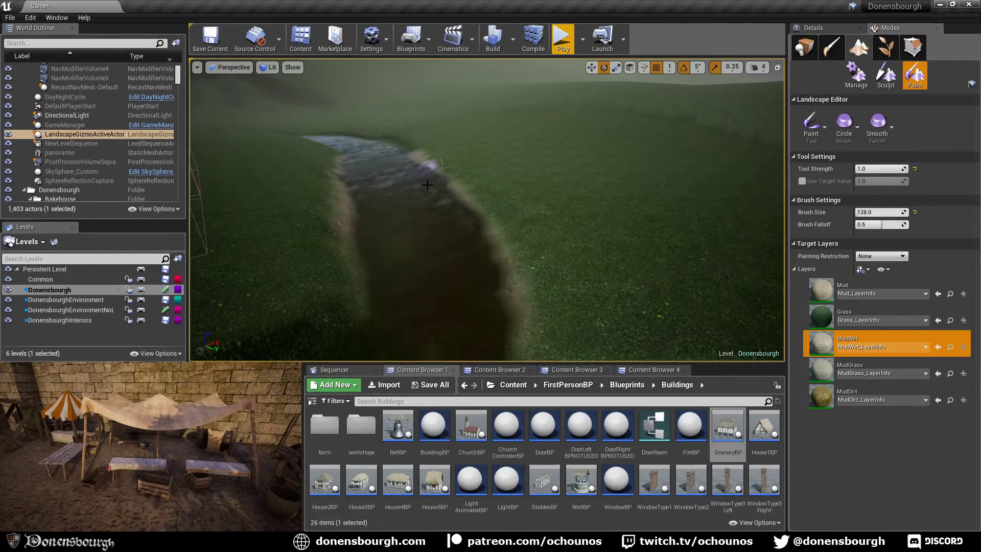
# Extend the MudWet paint along both banks of the stream's curve and around its closed end near the palisade
pyautogui.moveTo(436, 278)
pyautogui.mouseDown(button='right')
pyautogui.moveTo(422, 335)
pyautogui.moveTo(396, 340)
pyautogui.mouseUp(button='right')
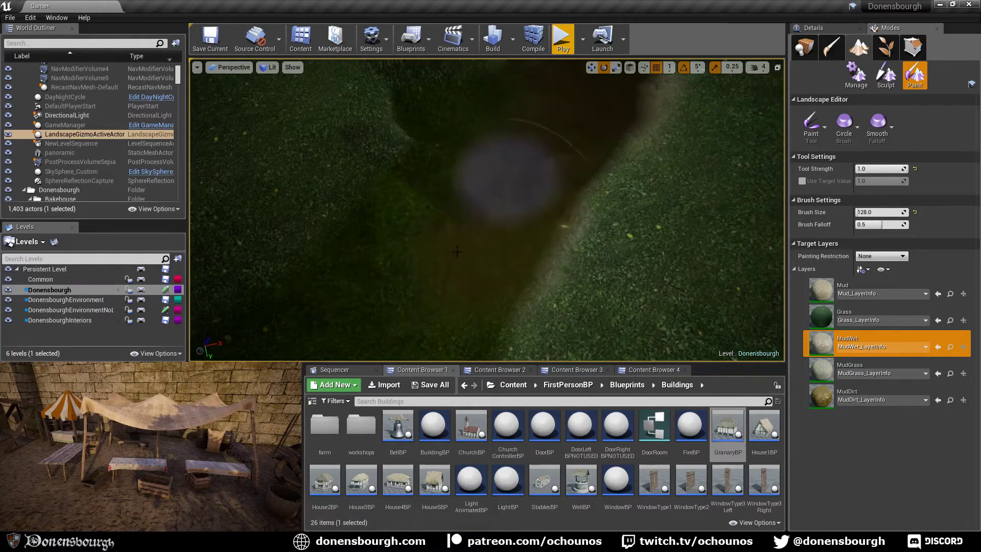
pyautogui.moveTo(516, 208); pyautogui.dragTo(347, 204, button='right')
pyautogui.moveTo(549, 215); pyautogui.dragTo(514, 115, button='right')
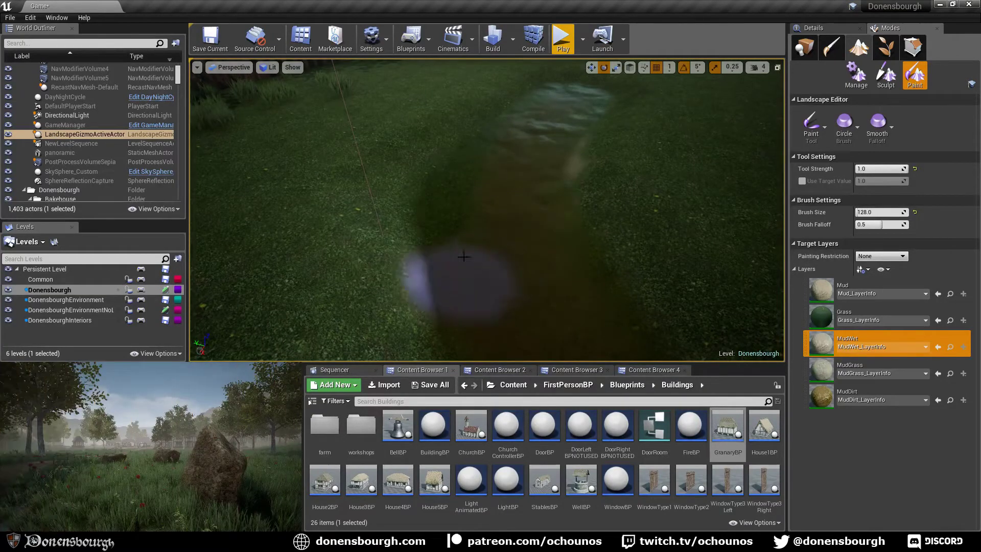
pyautogui.moveTo(464, 257)
pyautogui.mouseDown()
pyautogui.moveTo(511, 153)
pyautogui.moveTo(470, 269)
pyautogui.moveTo(416, 291)
pyautogui.moveTo(506, 139)
pyautogui.moveTo(416, 197)
pyautogui.moveTo(411, 188)
pyautogui.moveTo(566, 76)
pyautogui.mouseUp()
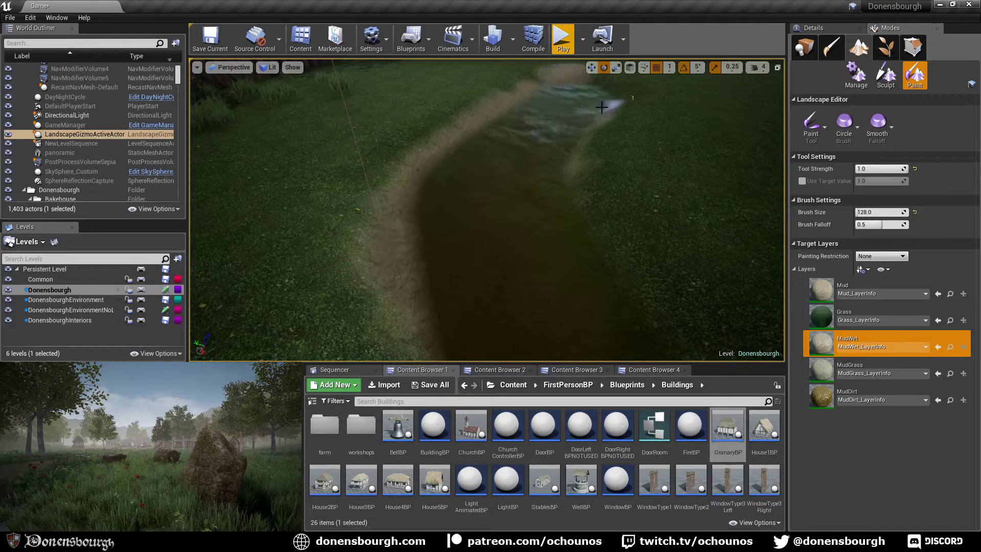
pyautogui.moveTo(601, 107)
pyautogui.mouseDown()
pyautogui.moveTo(591, 149)
pyautogui.moveTo(624, 351)
pyautogui.moveTo(492, 324)
pyautogui.moveTo(562, 189)
pyautogui.mouseUp()
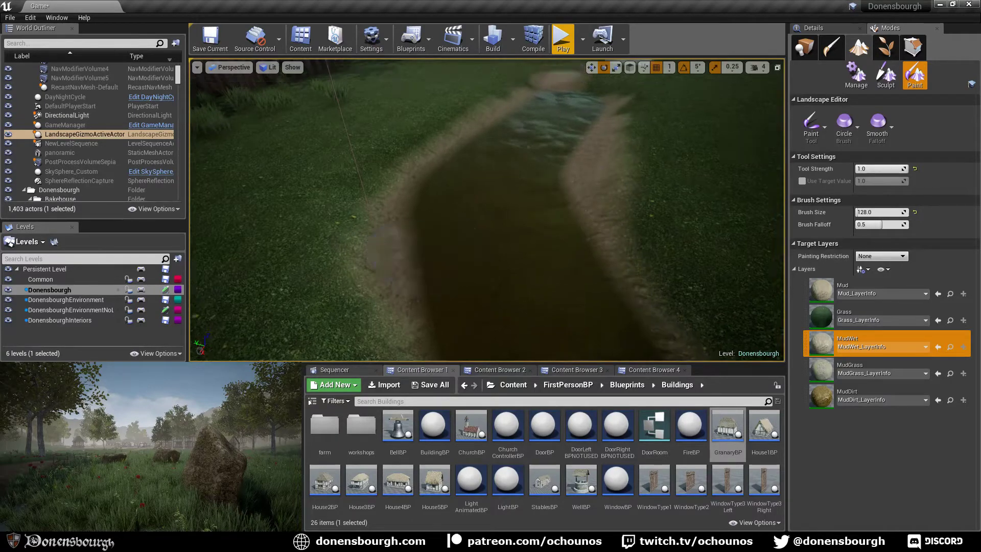
pyautogui.moveTo(389, 248); pyautogui.dragTo(415, 221, button='right')
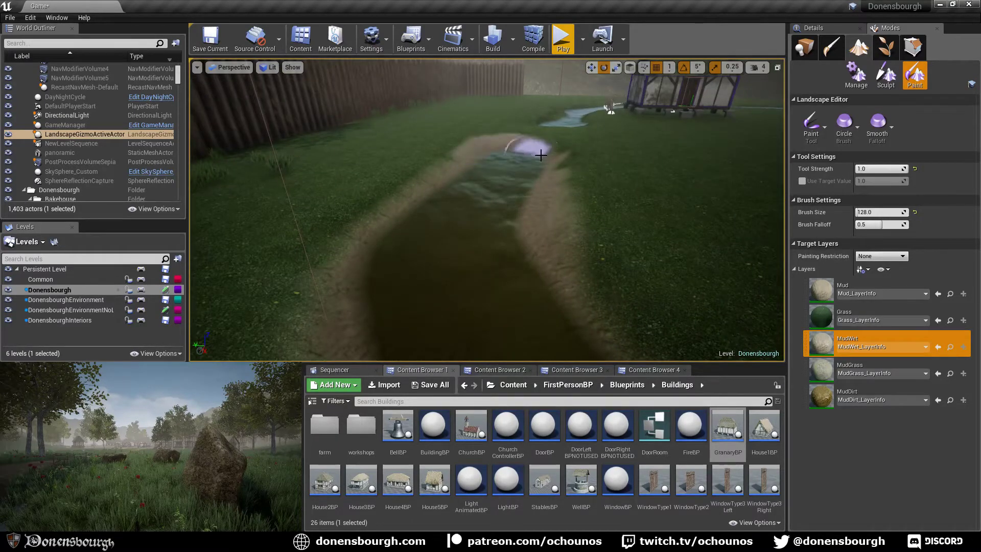
# Paint MudWet on the remaining grassy banks beside the timber-framed house and along the stream's far bend
pyautogui.moveTo(485, 261)
pyautogui.mouseDown(button='right')
pyautogui.moveTo(552, 286)
pyautogui.moveTo(629, 286)
pyautogui.mouseUp(button='right')
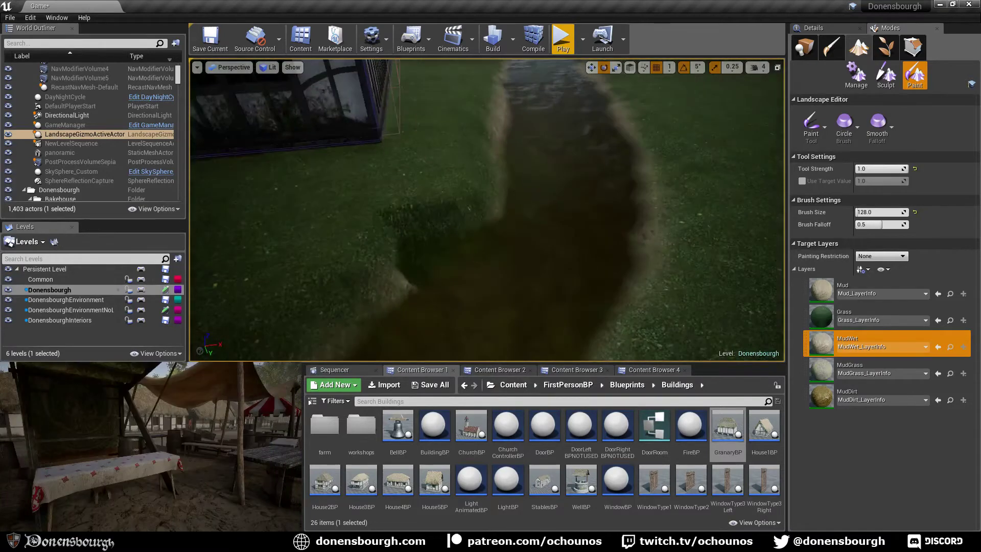
pyautogui.moveTo(430, 284)
pyautogui.mouseDown()
pyautogui.moveTo(498, 209)
pyautogui.moveTo(506, 296)
pyautogui.moveTo(633, 348)
pyautogui.moveTo(572, 76)
pyautogui.moveTo(634, 176)
pyautogui.moveTo(598, 118)
pyautogui.moveTo(616, 338)
pyautogui.mouseUp()
pyautogui.moveTo(547, 265)
pyautogui.mouseDown(button='right')
pyautogui.moveTo(516, 286)
pyautogui.moveTo(424, 312)
pyautogui.moveTo(332, 322)
pyautogui.mouseUp(button='right')
pyautogui.moveTo(515, 140); pyautogui.dragTo(491, 328)
pyautogui.moveTo(506, 279); pyautogui.dragTo(588, 260, button='right')
pyautogui.scroll(-5, 506, 279)
pyautogui.moveTo(498, 278); pyautogui.dragTo(689, 271, button='right')
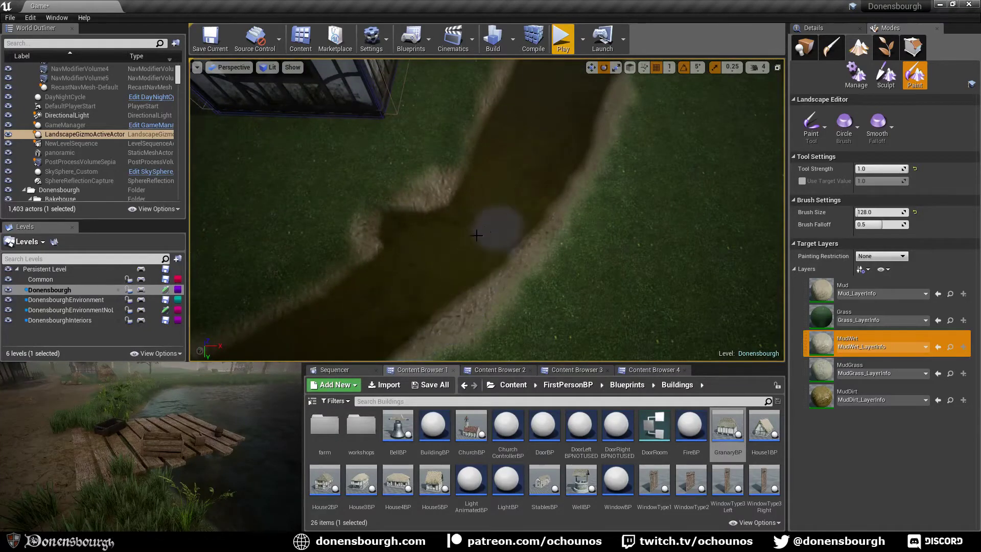
pyautogui.moveTo(467, 239); pyautogui.dragTo(469, 191, button='right')
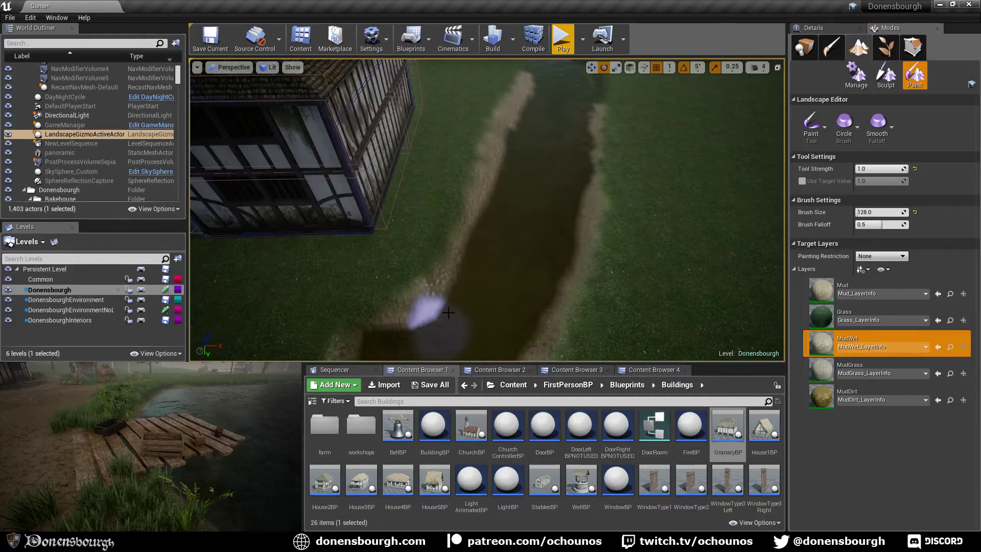
pyautogui.moveTo(446, 310)
pyautogui.mouseDown(button='right')
pyautogui.moveTo(383, 307)
pyautogui.moveTo(396, 294)
pyautogui.moveTo(503, 266)
pyautogui.mouseUp(button='right')
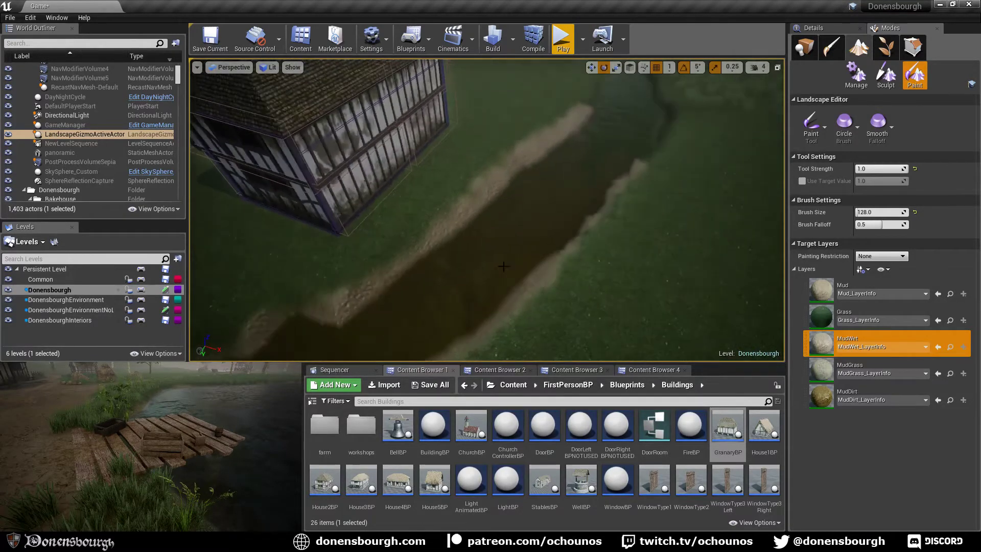
pyautogui.moveTo(578, 183); pyautogui.dragTo(584, 152, button='right')
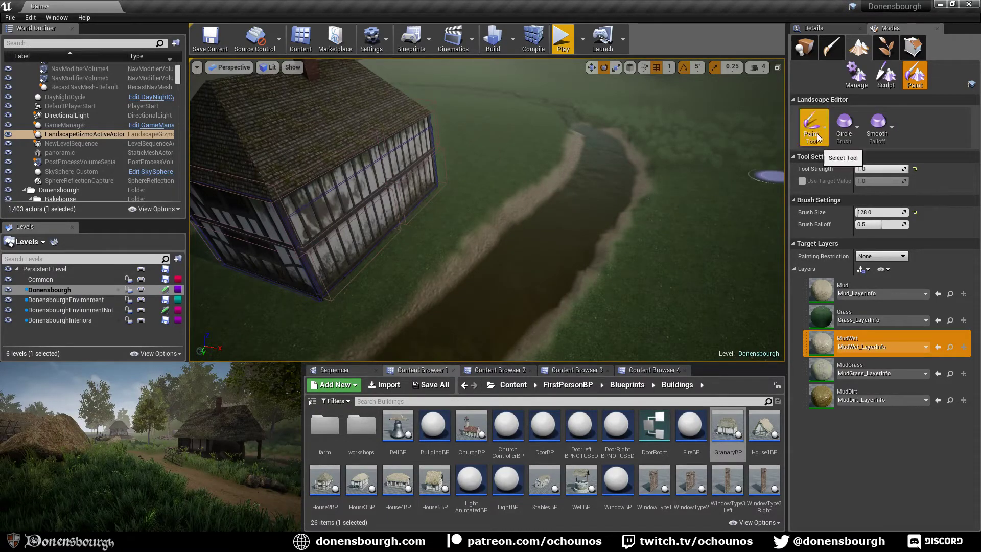
# Return to the landscape Smooth sculpting tool and inspect the muddy stream beside the timber-framed house at close range
pyautogui.click(885, 87)
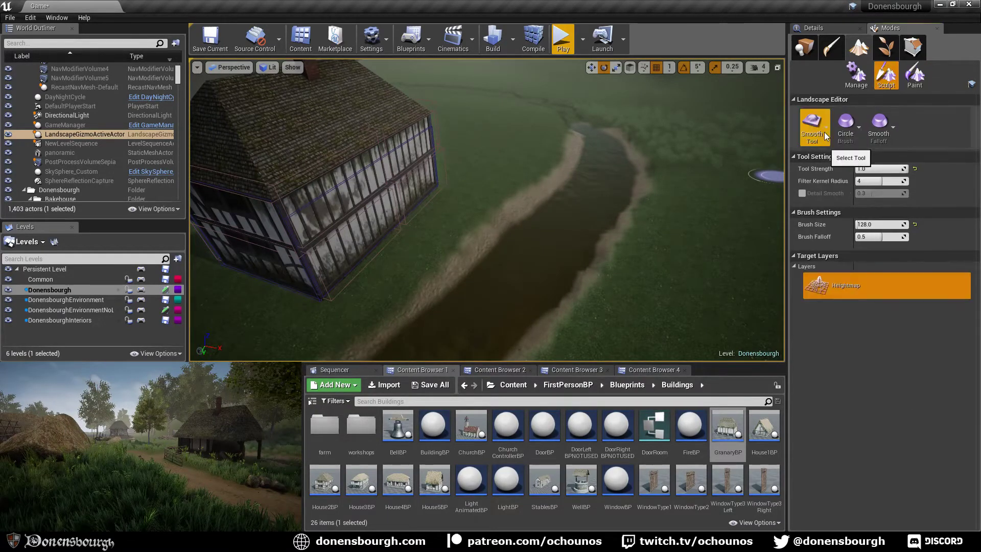
pyautogui.press('shift')
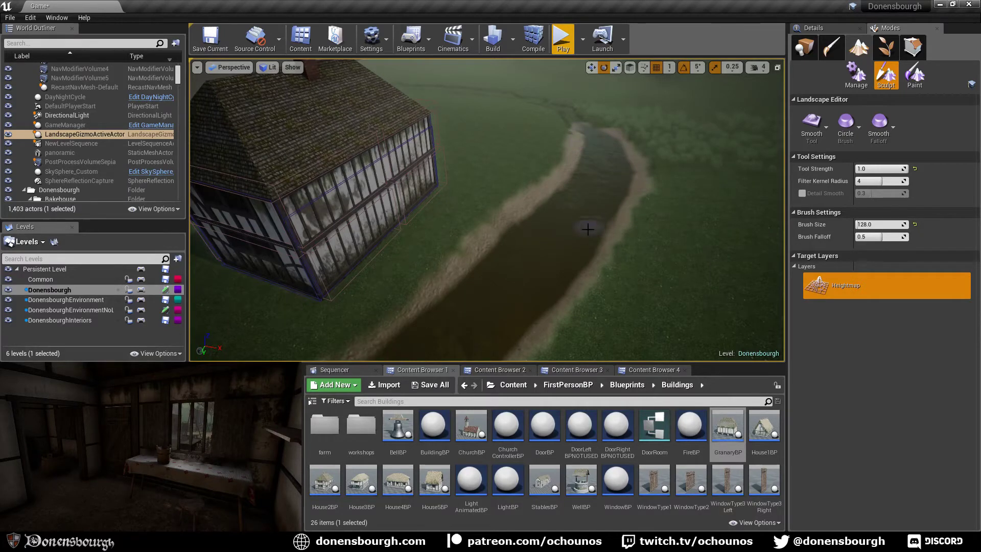
pyautogui.moveTo(588, 229); pyautogui.dragTo(552, 230, button='right')
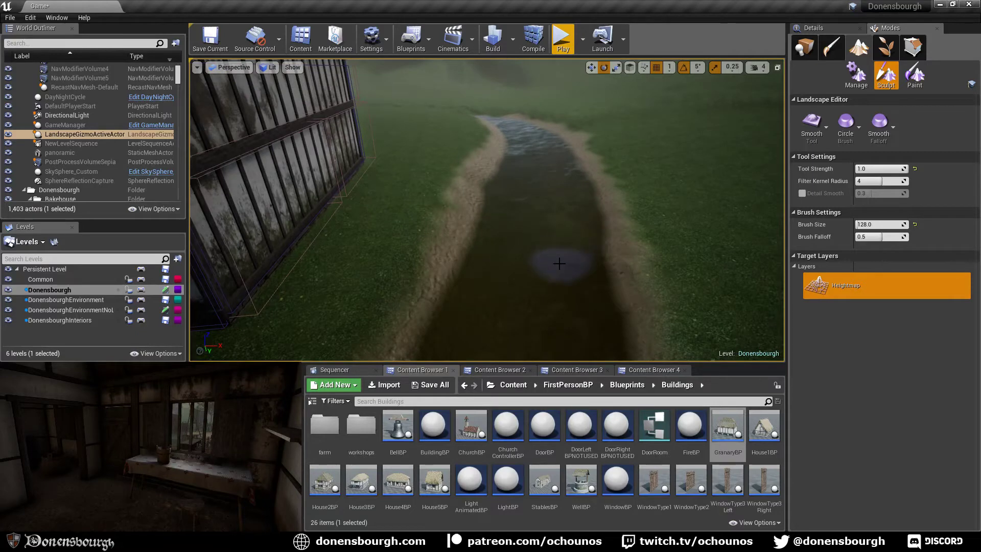
pyautogui.moveTo(546, 298)
pyautogui.mouseDown(button='right')
pyautogui.moveTo(548, 256)
pyautogui.moveTo(567, 260)
pyautogui.mouseUp(button='right')
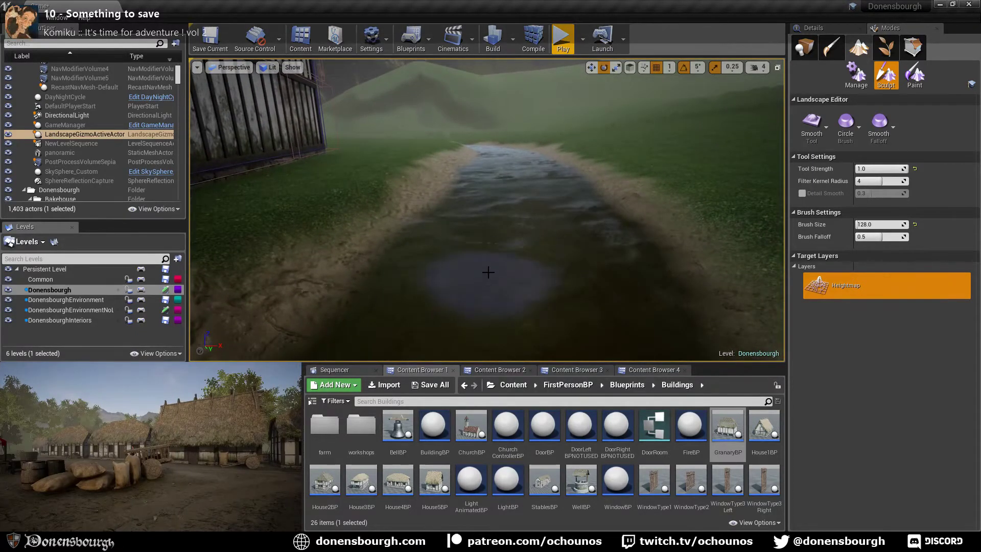
pyautogui.moveTo(482, 290); pyautogui.dragTo(483, 282, button='right')
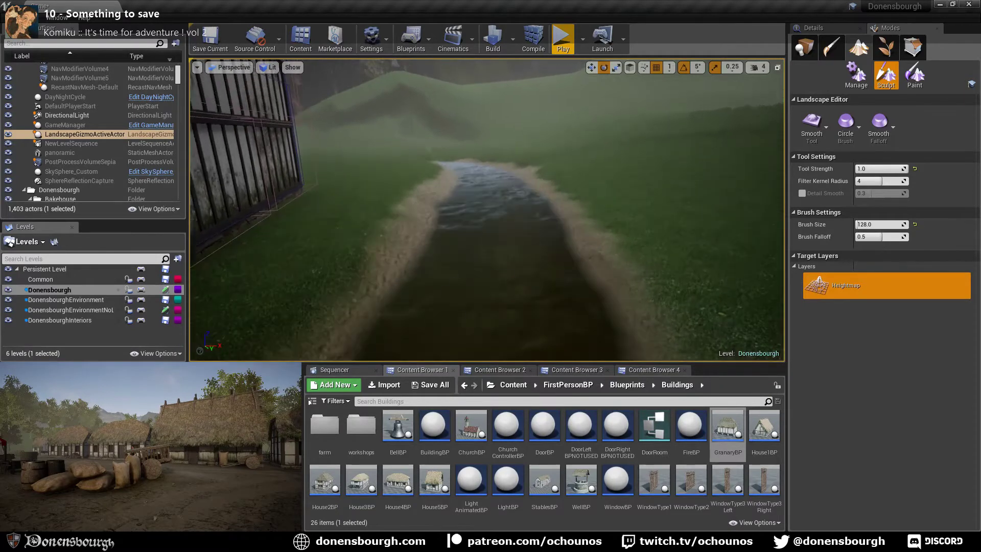
# Switch to placement mode and fly past the market stalls to the spline in the existing stream along the palisade
pyautogui.click(802, 51)
pyautogui.moveTo(562, 205); pyautogui.dragTo(549, 230, button='right')
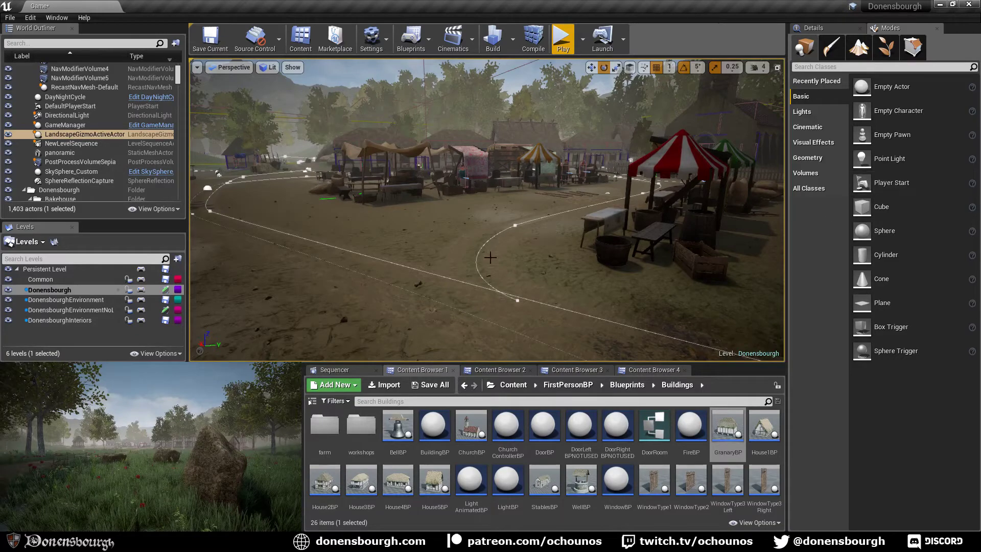
pyautogui.moveTo(552, 260); pyautogui.dragTo(480, 267, button='right')
pyautogui.scroll(-3, 499, 266)
pyautogui.press('w')
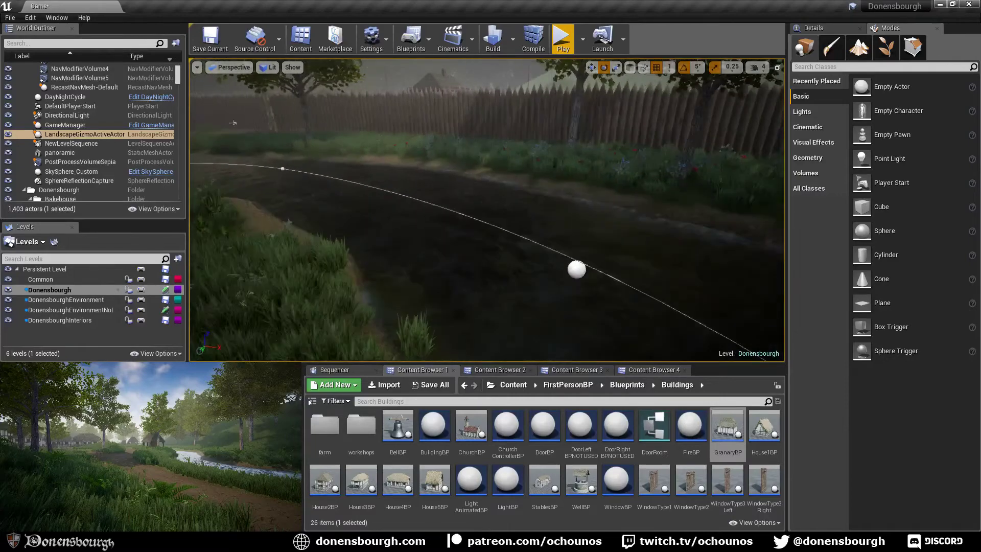
pyautogui.press('w')
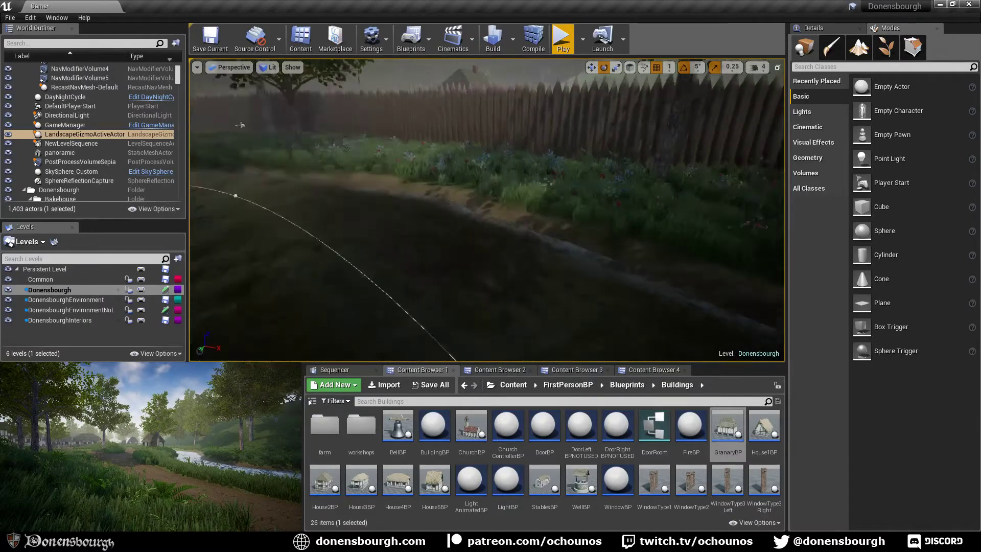
pyautogui.press('w')
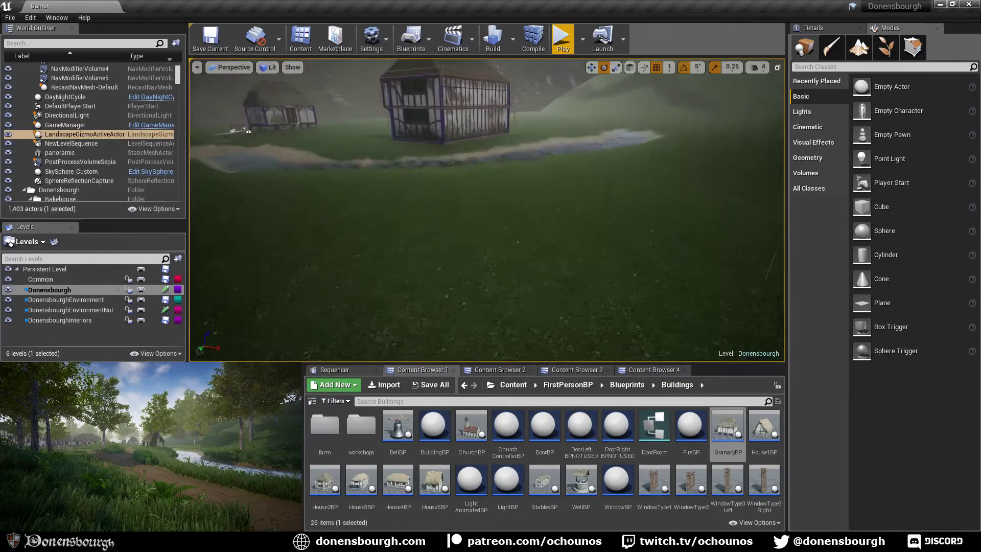
pyautogui.press('w')
pyautogui.moveTo(557, 279); pyautogui.dragTo(462, 279, button='right')
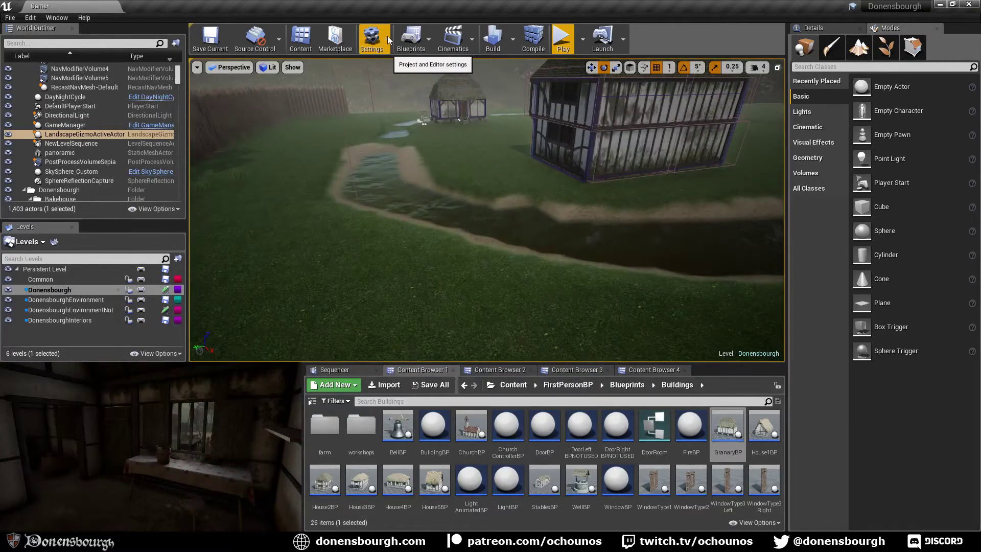
# Review the engine's General Settings in the project settings down to the Framerate section, and close the window
pyautogui.click(387, 36)
pyautogui.click(406, 79)
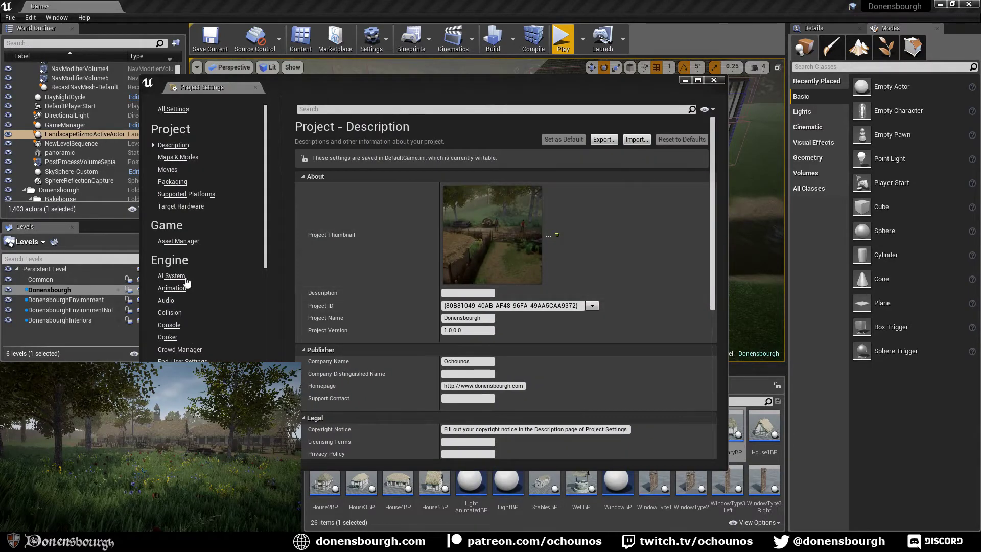
pyautogui.scroll(-2, 188, 282)
pyautogui.click(181, 350)
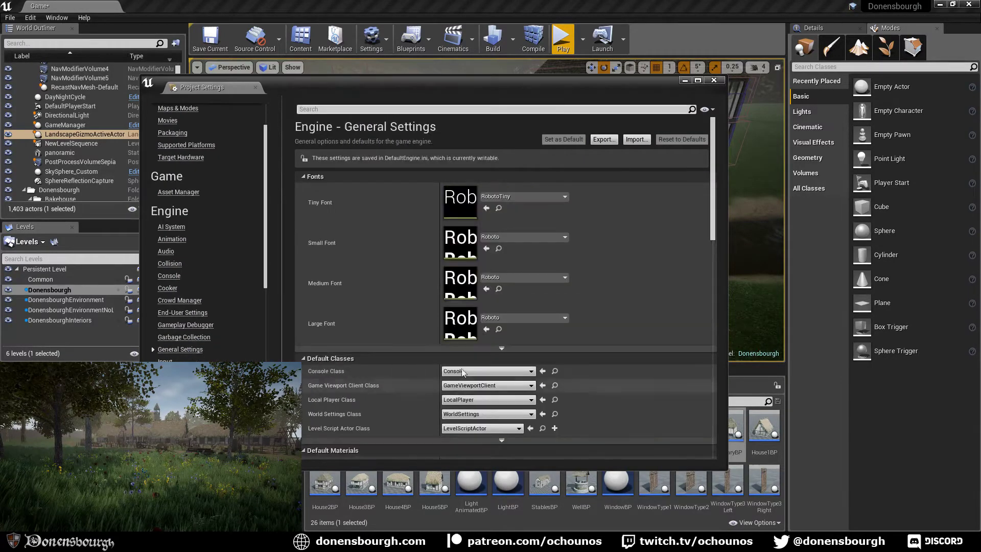
pyautogui.scroll(-10, 431, 348)
pyautogui.scroll(-2, 431, 348)
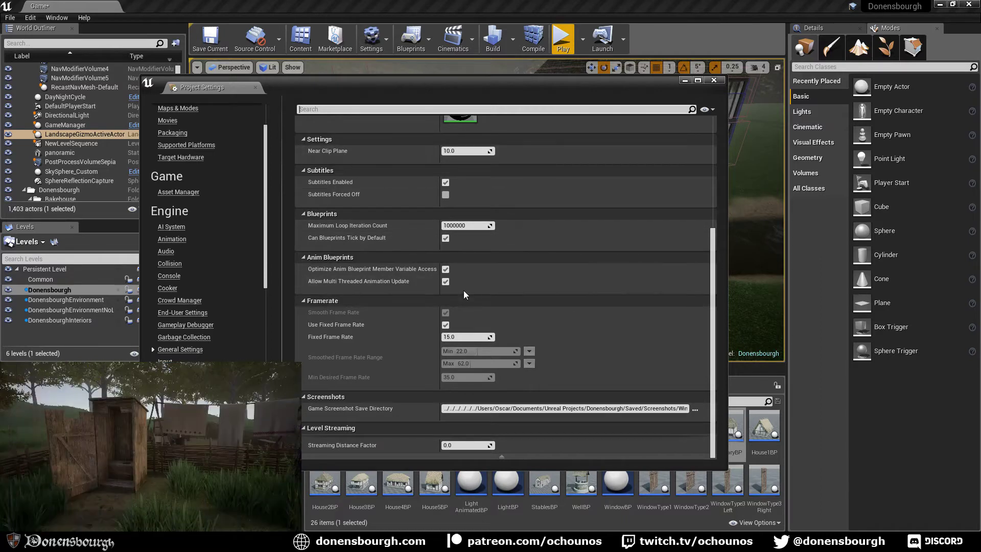
pyautogui.click(713, 81)
# Check the editor's preview rendering level, engine scalability quality settings and the viewport options without changing them
pyautogui.click(386, 39)
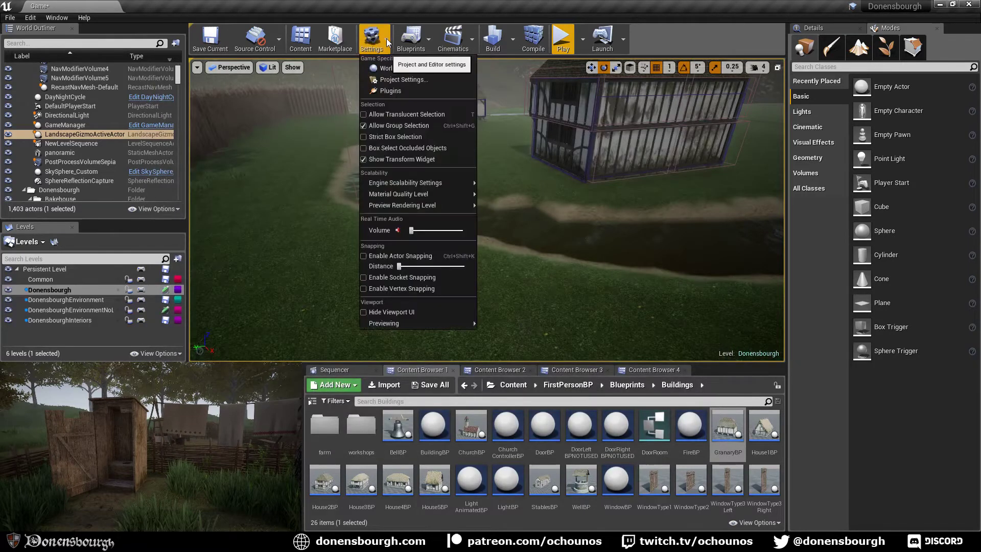
pyautogui.moveTo(461, 199)
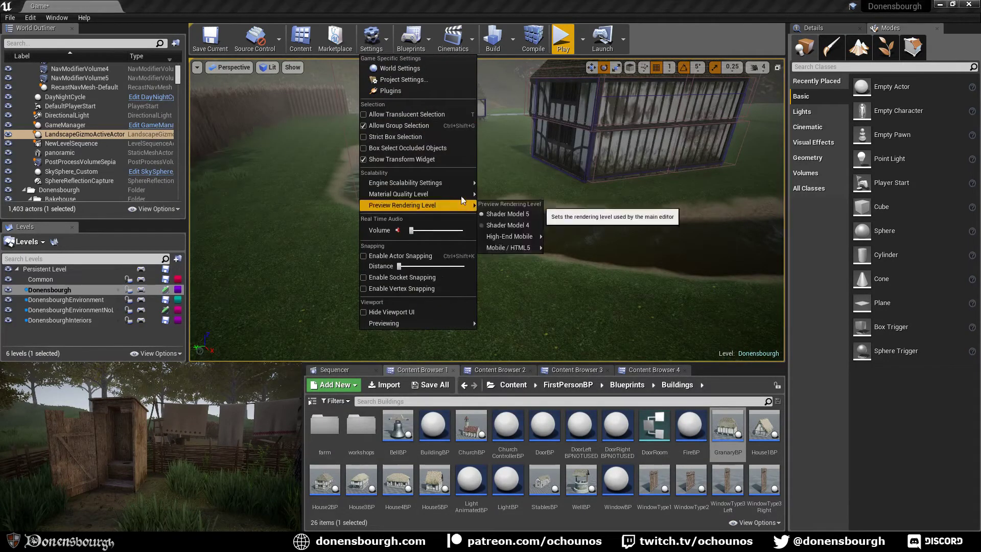
pyautogui.moveTo(449, 183)
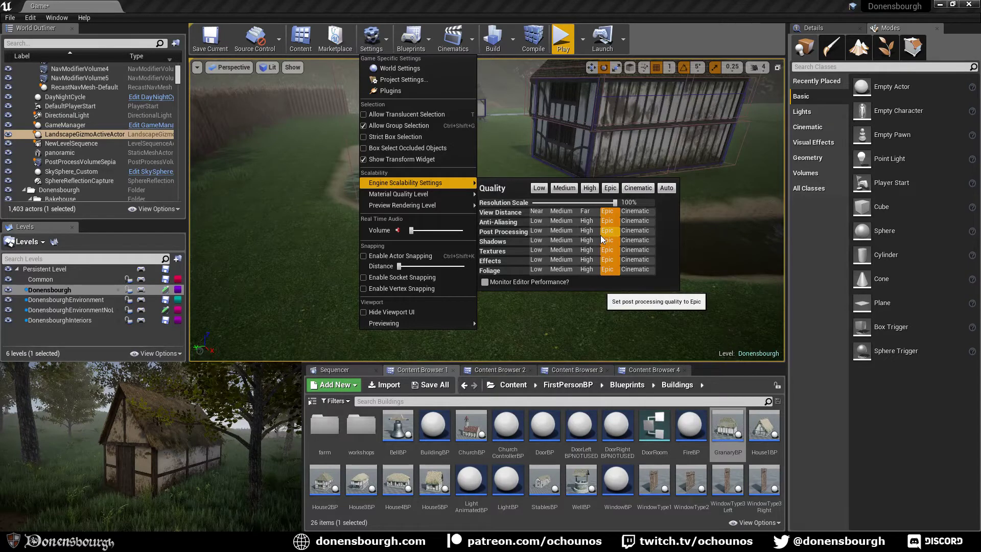
pyautogui.click(197, 68)
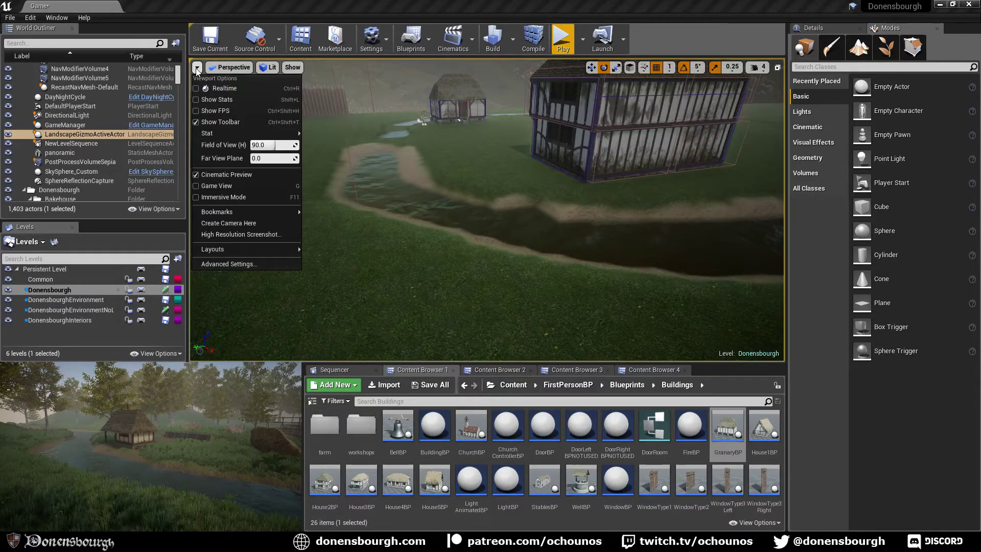
pyautogui.click(198, 71)
# Fly to the dirt path beside the thatched timber-framed house at the wooden bridge
pyautogui.moveTo(367, 179); pyautogui.dragTo(312, 173, button='right')
pyautogui.press('w')
pyautogui.press('s')
pyautogui.moveTo(368, 221); pyautogui.dragTo(364, 253, button='right')
pyautogui.press('s')
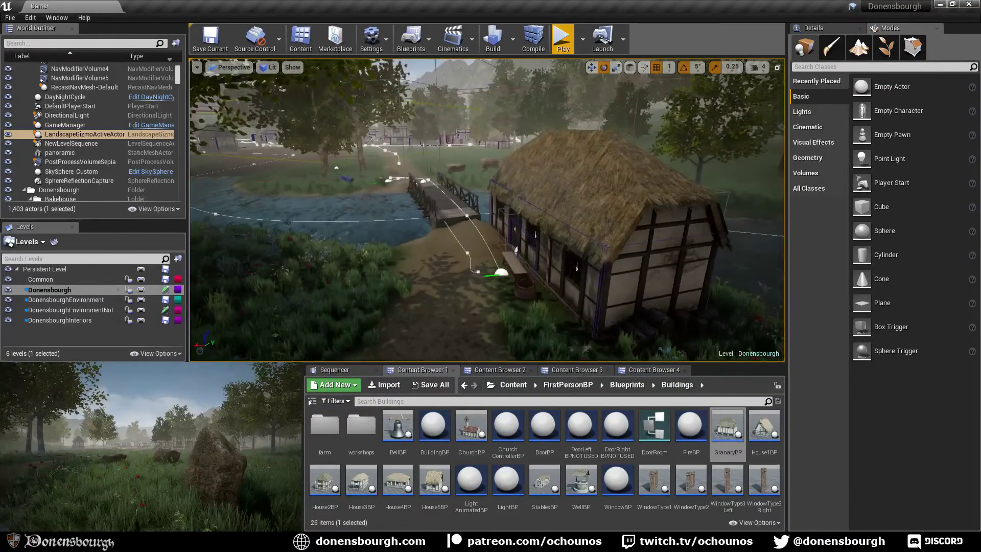
pyautogui.moveTo(424, 215); pyautogui.dragTo(377, 204, button='right')
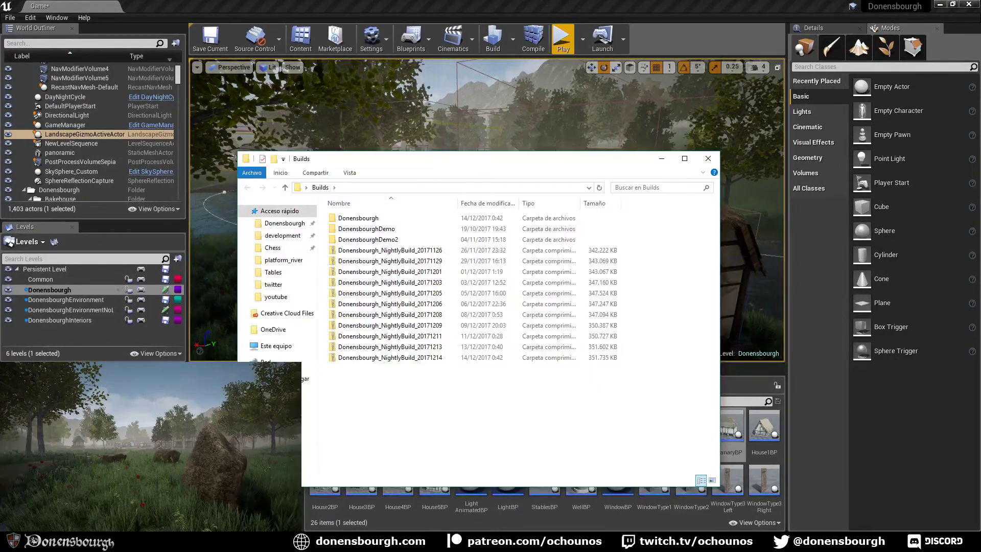
# Open the Donensbourgh build folder inside Builds and move the file window off the editor
pyautogui.click(361, 221)
pyautogui.doubleClick(361, 221)
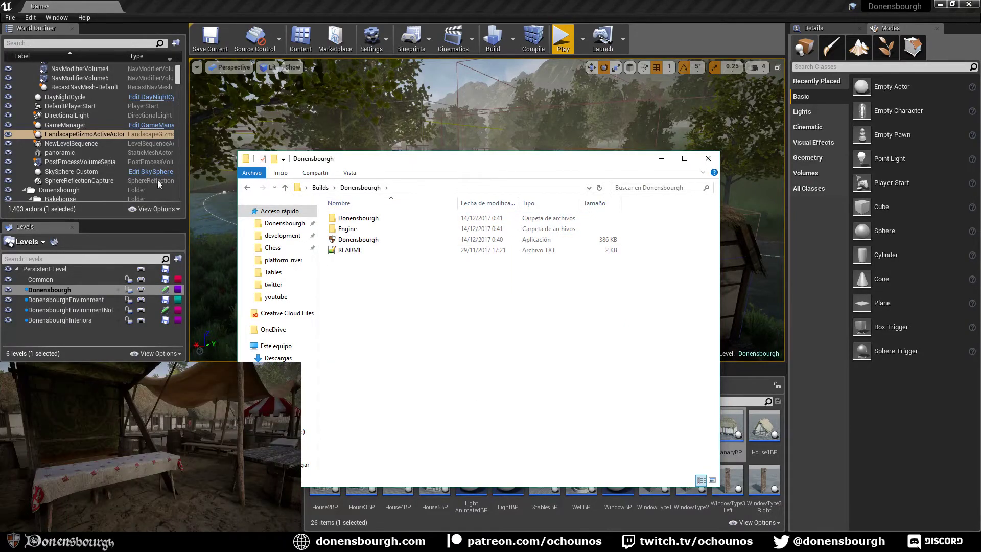
pyautogui.moveTo(417, 164); pyautogui.dragTo(0, 220)
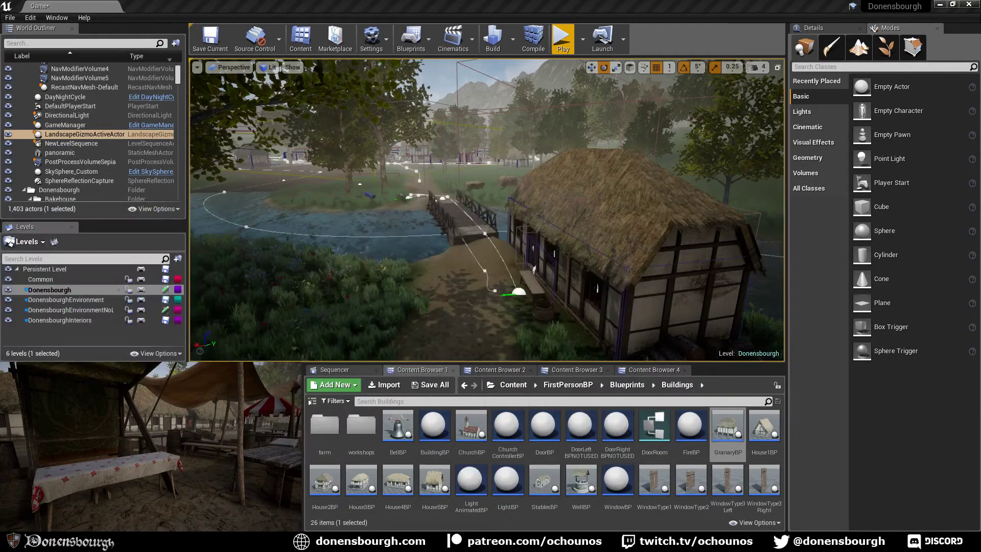
# Save all levels and assets, and check the memory usage in Task Manager before moving its window off the editor
pyautogui.click(10, 18)
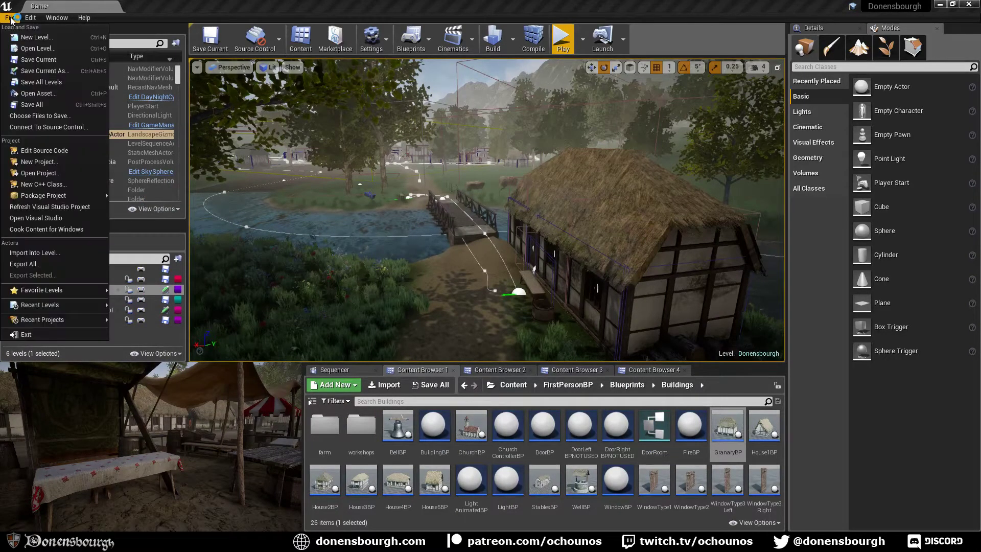
pyautogui.click(38, 104)
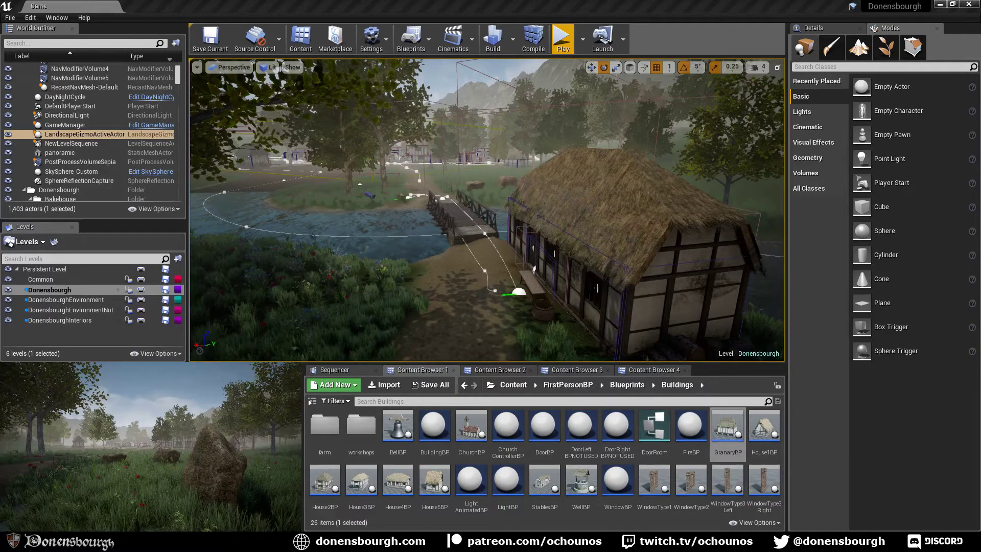
pyautogui.hotkey('ctrl', 'shift', 'Escape')
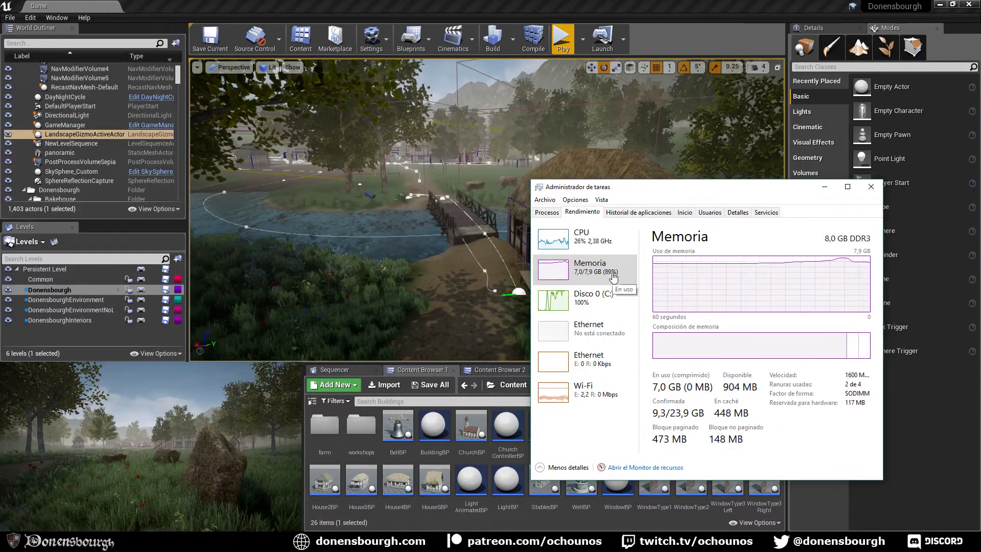
pyautogui.moveTo(622, 190); pyautogui.dragTo(980, 243)
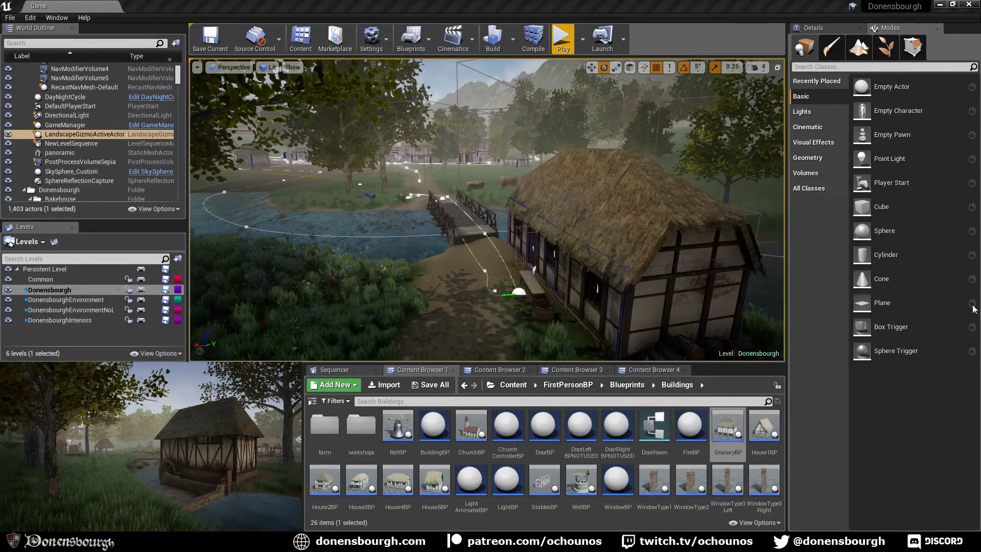
# Play the level from the dirt path, walk to the bench beside the thatched house, sit down and stand up again
pyautogui.moveTo(486, 209)
pyautogui.mouseDown(button='right')
pyautogui.moveTo(473, 229)
pyautogui.moveTo(471, 204)
pyautogui.mouseUp(button='right')
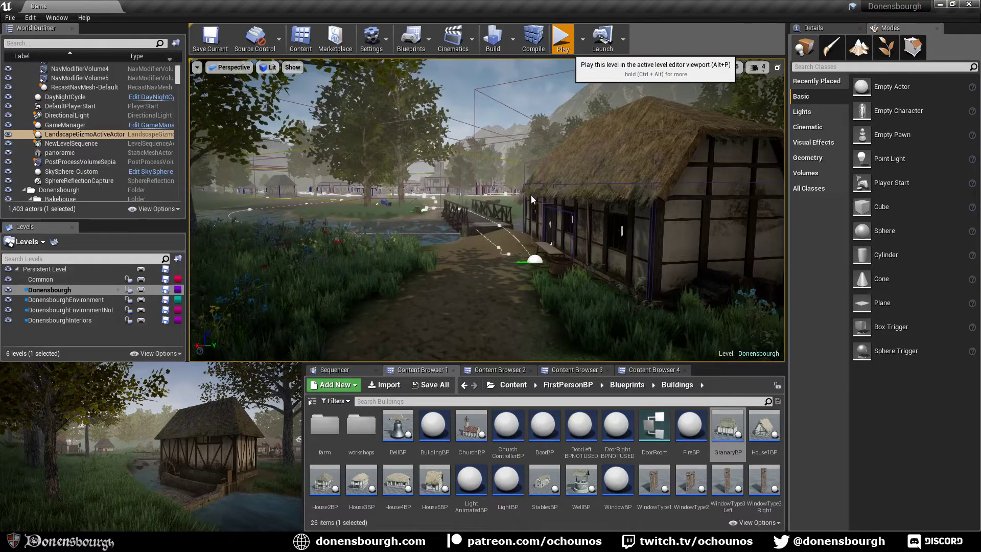
pyautogui.hotkey('alt', 'p')
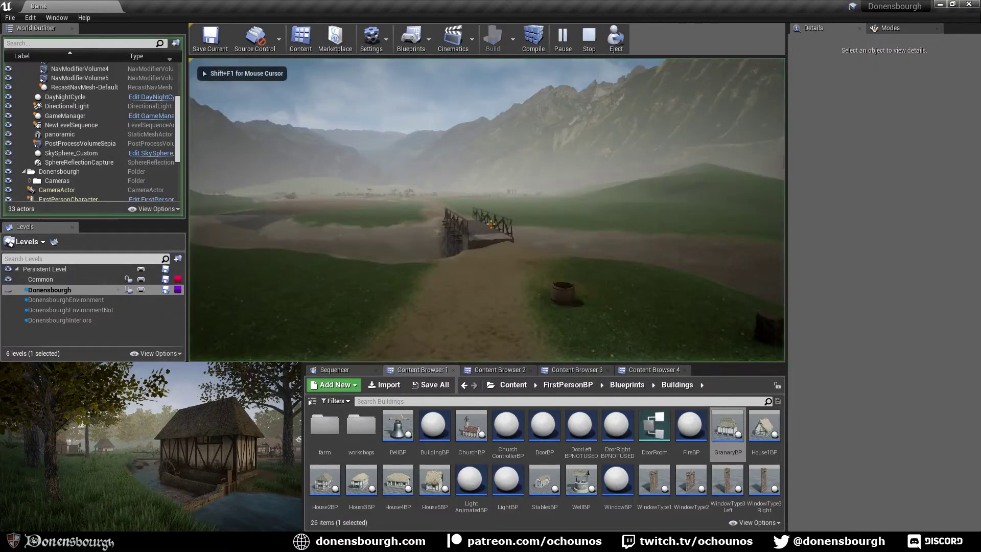
pyautogui.press('w')
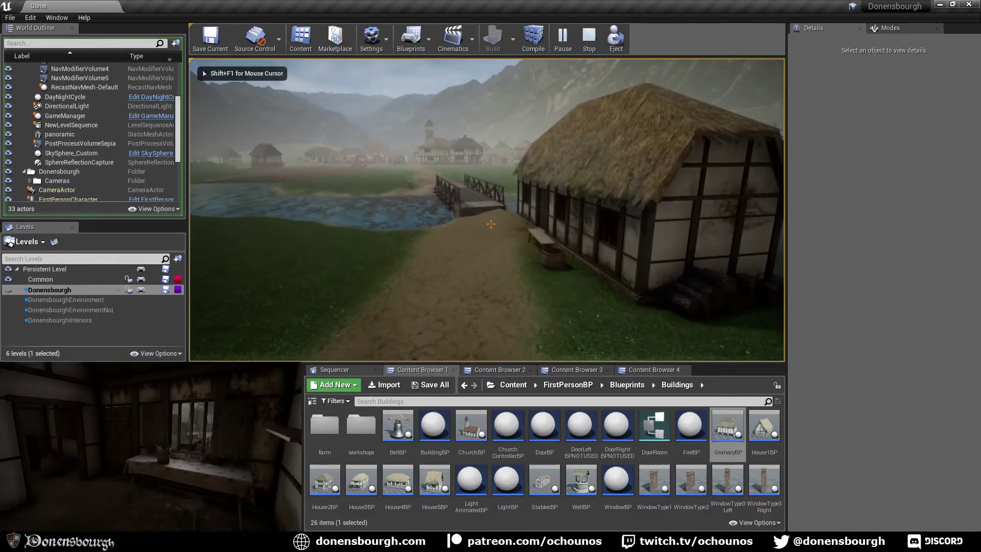
pyautogui.press('w')
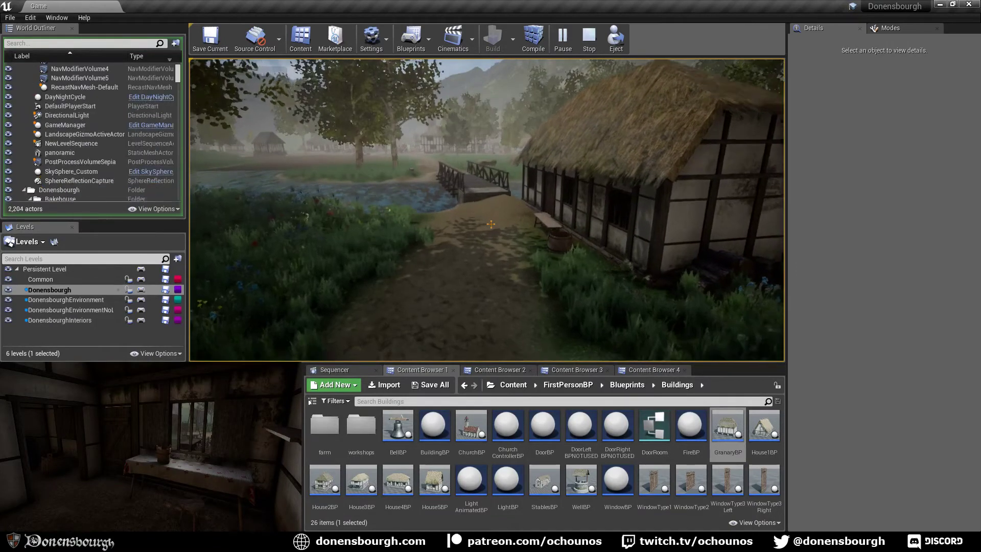
pyautogui.press('w')
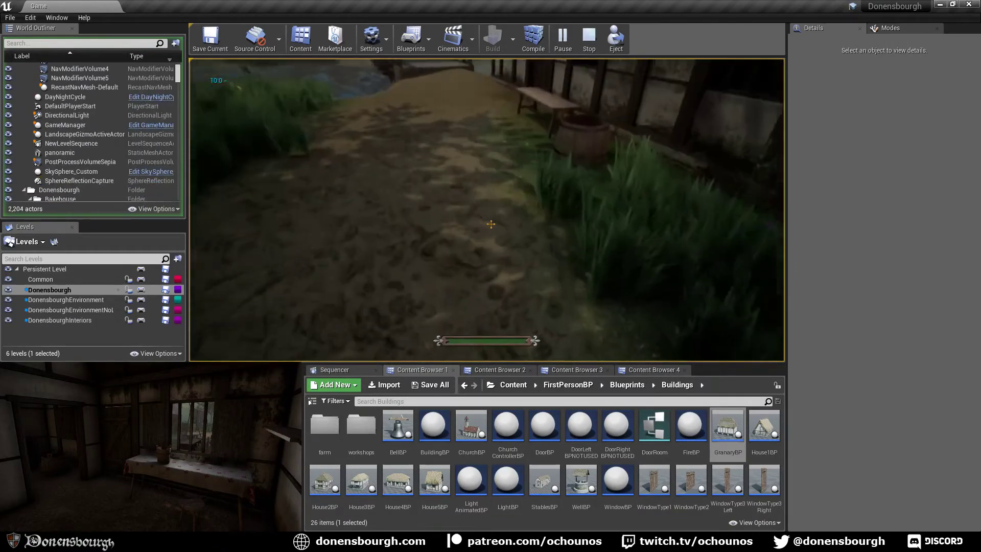
pyautogui.press('w')
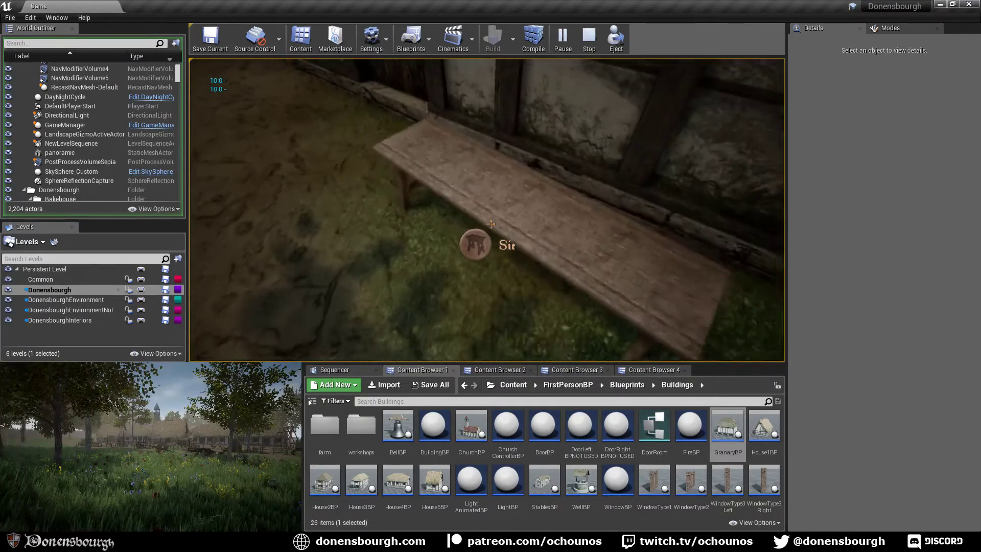
pyautogui.press('e')
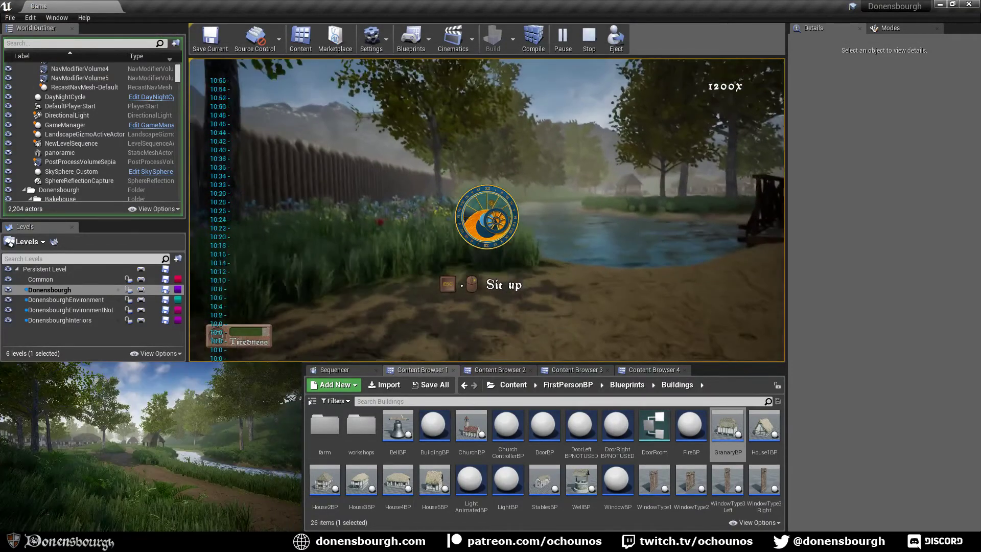
pyautogui.rightClick(490, 223)
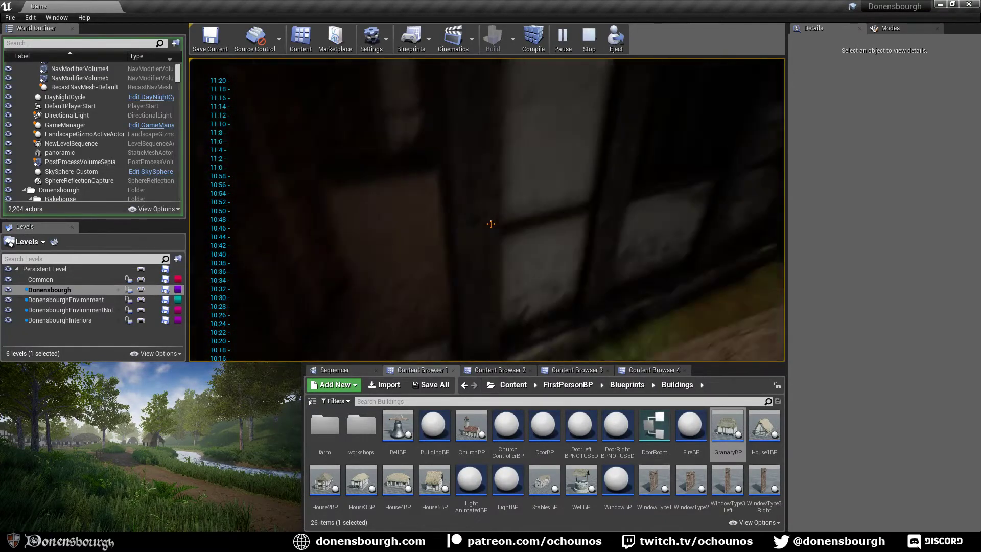
# Walk into the dark house interior and pass through its rooms
pyautogui.press('w')
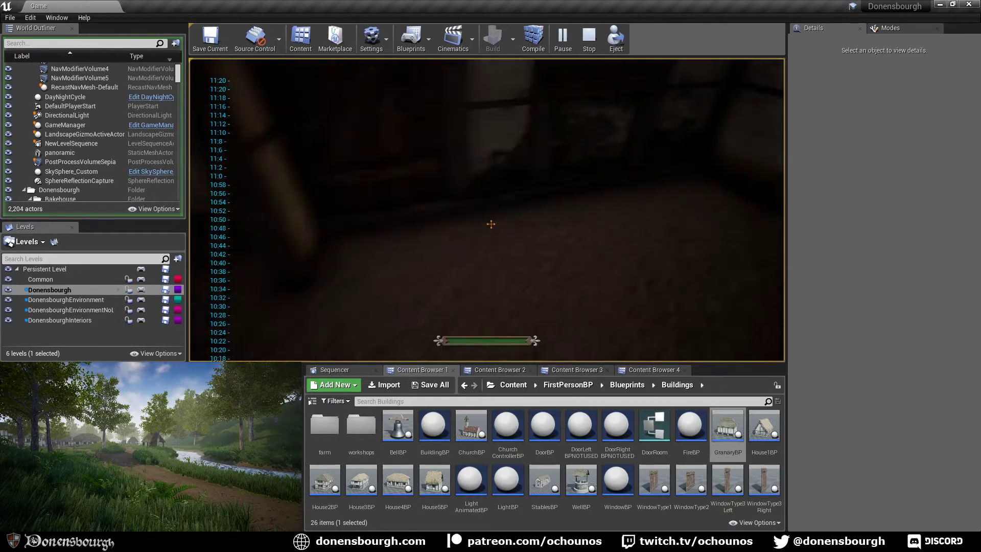
pyautogui.click(491, 224)
pyautogui.press('w')
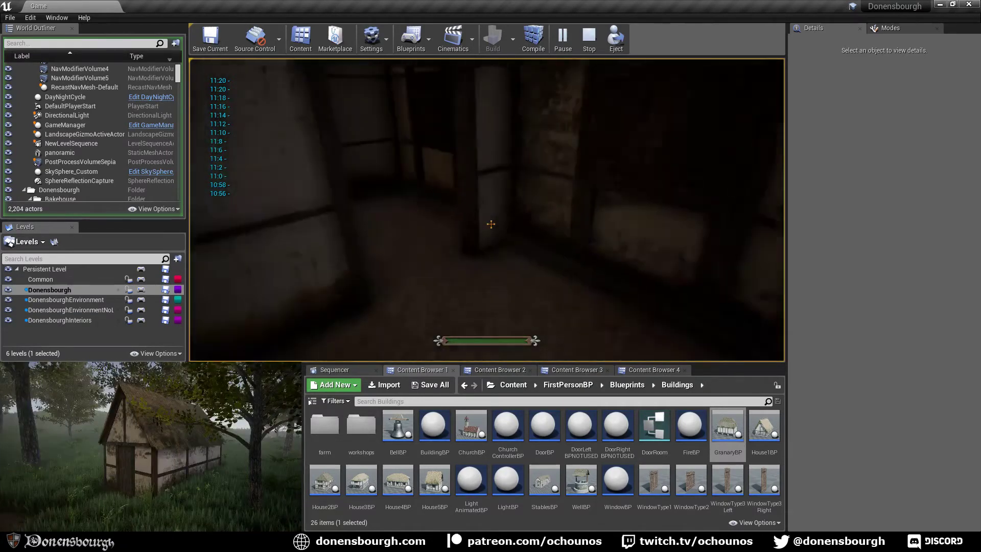
pyautogui.click(491, 224)
# Run to the stone cross near the water, start praying at it and cancel the prayer
pyautogui.hotkey('shift', 'w')
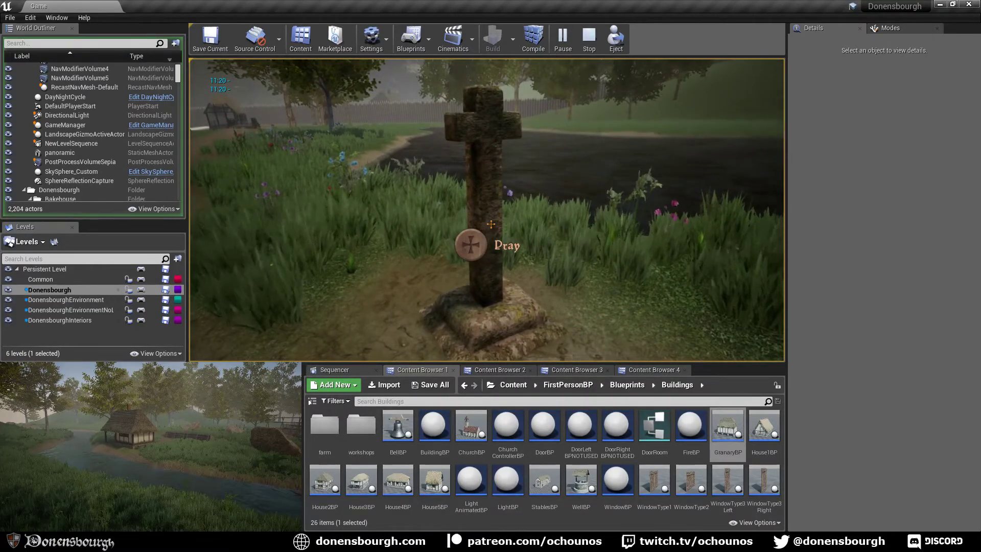
pyautogui.click(490, 224)
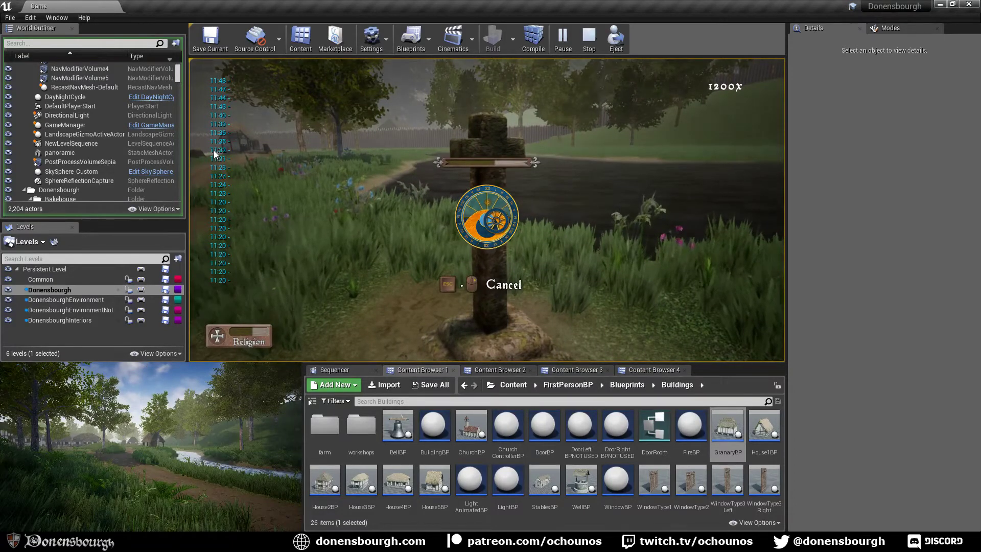
pyautogui.click(213, 150)
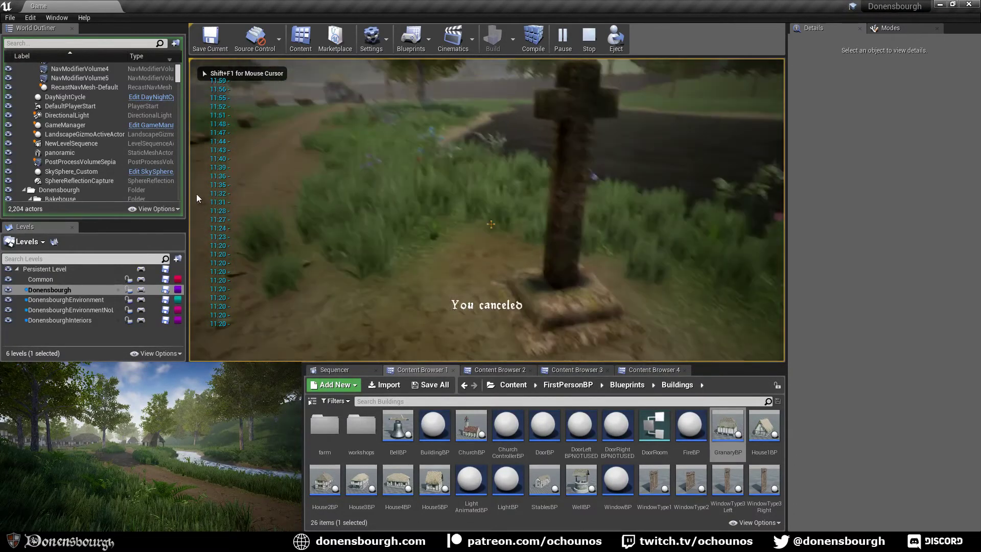
# Open the in-game inventory, browse its item list, and close and reopen the screen
pyautogui.press('i')
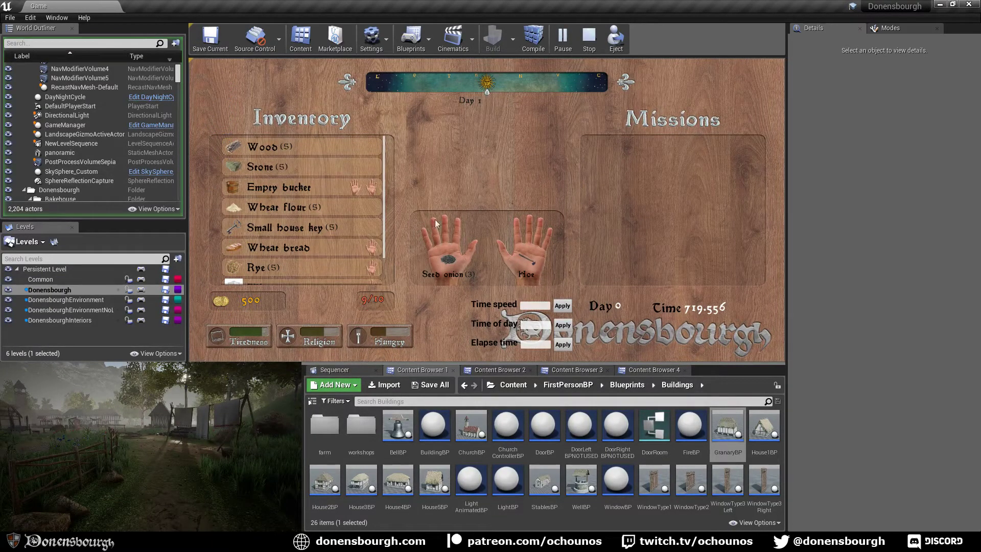
pyautogui.scroll(-2, 303, 214)
pyautogui.scroll(2, 303, 214)
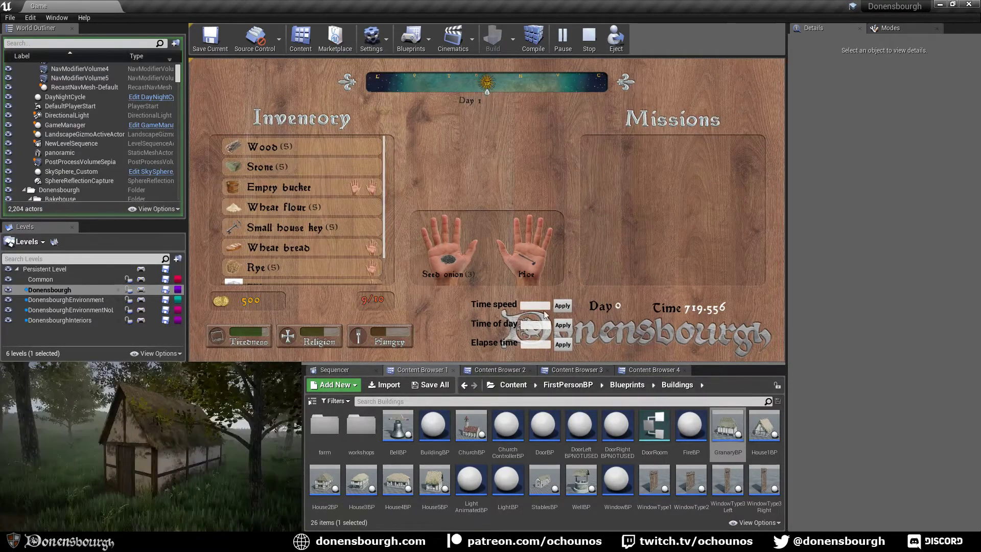
pyautogui.press('Tab')
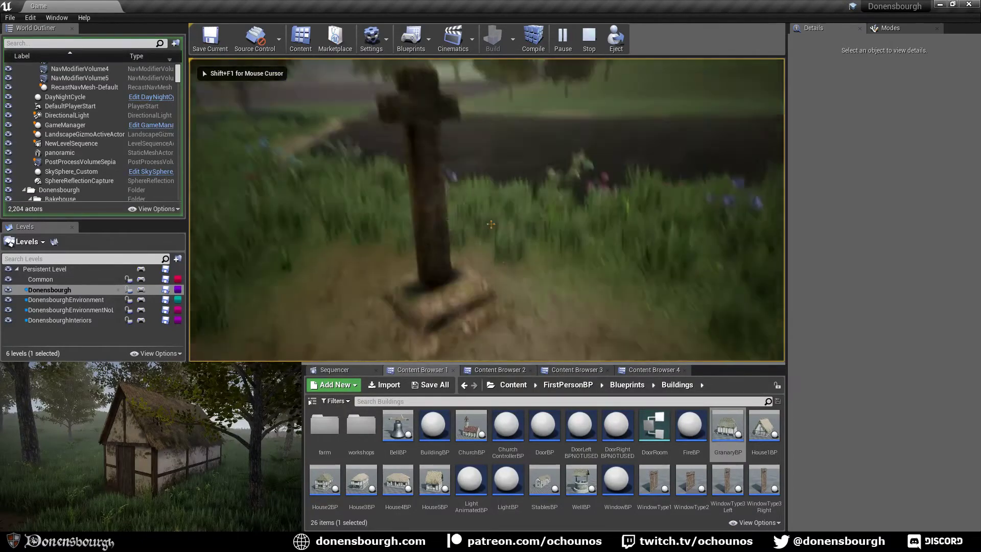
pyautogui.press('Tab')
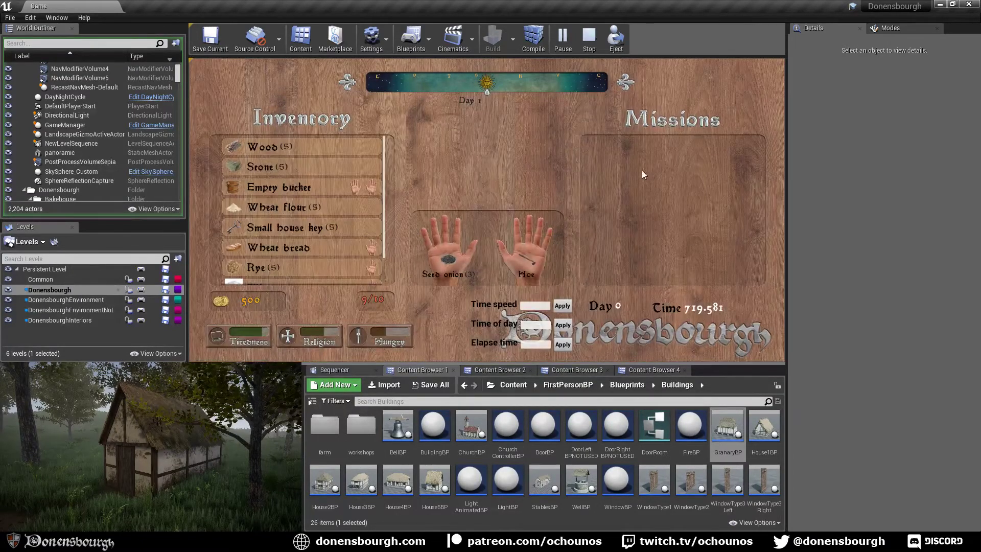
# Leave the inventory, run to the market stalls, open the trading screen with a trader and close it again
pyautogui.press('Tab')
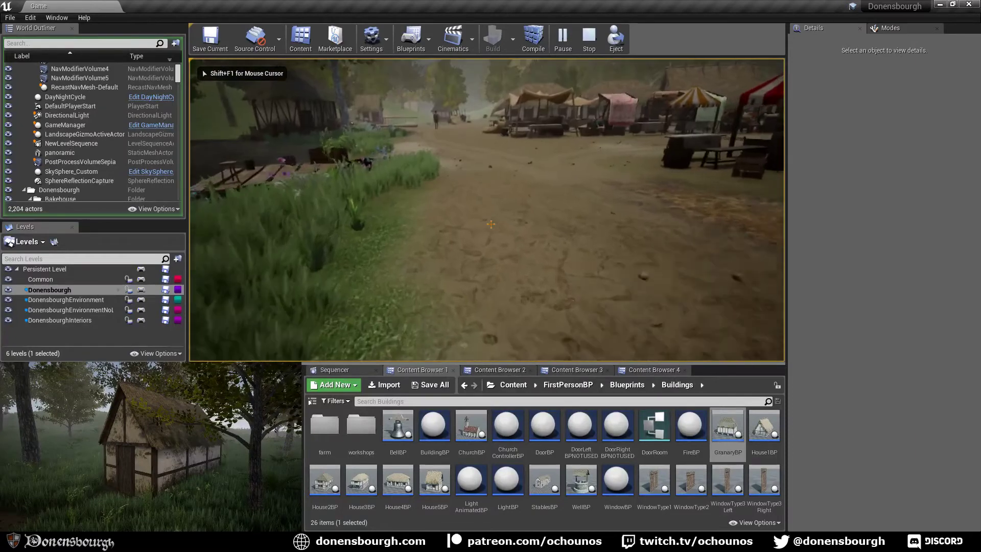
pyautogui.press('w')
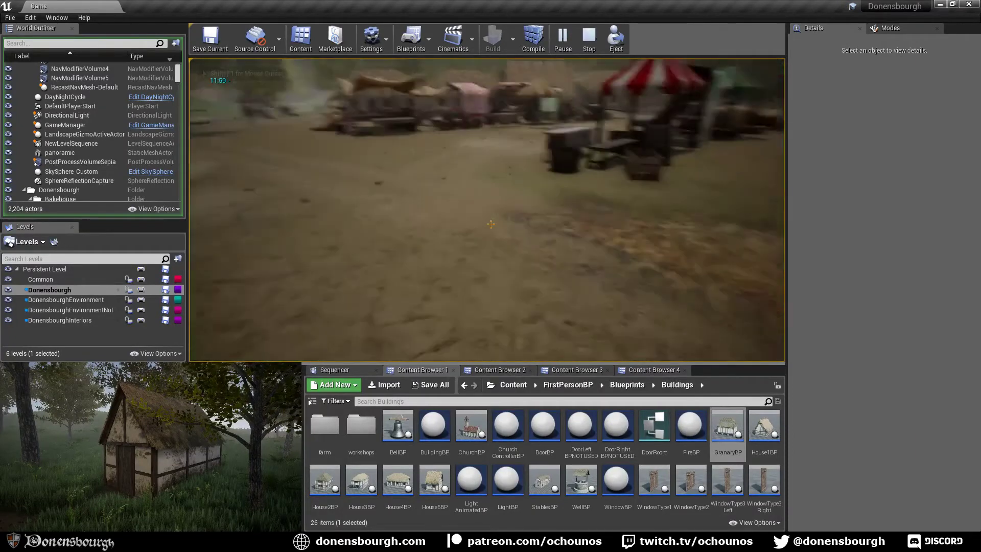
pyautogui.hotkey('shift', 'w')
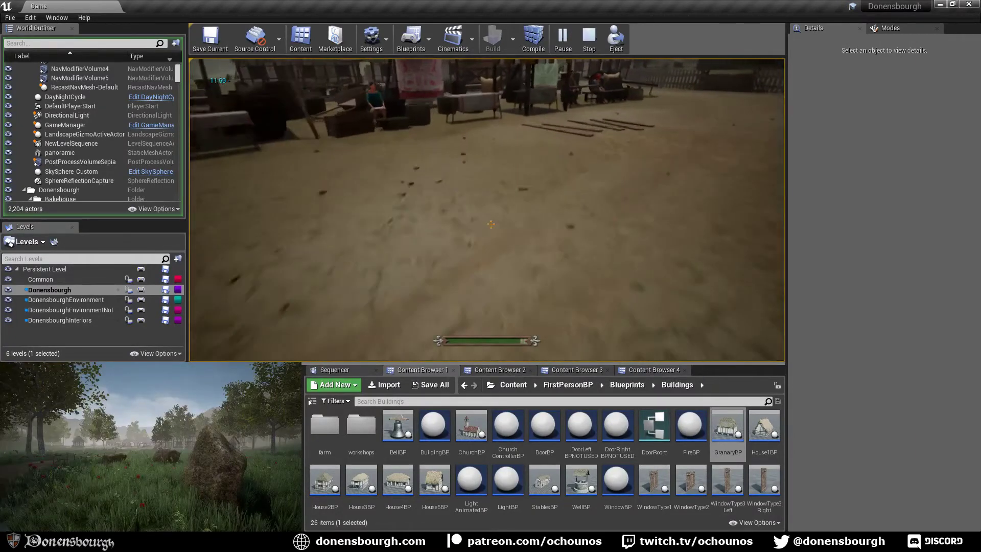
pyautogui.hotkey('shift', 'w')
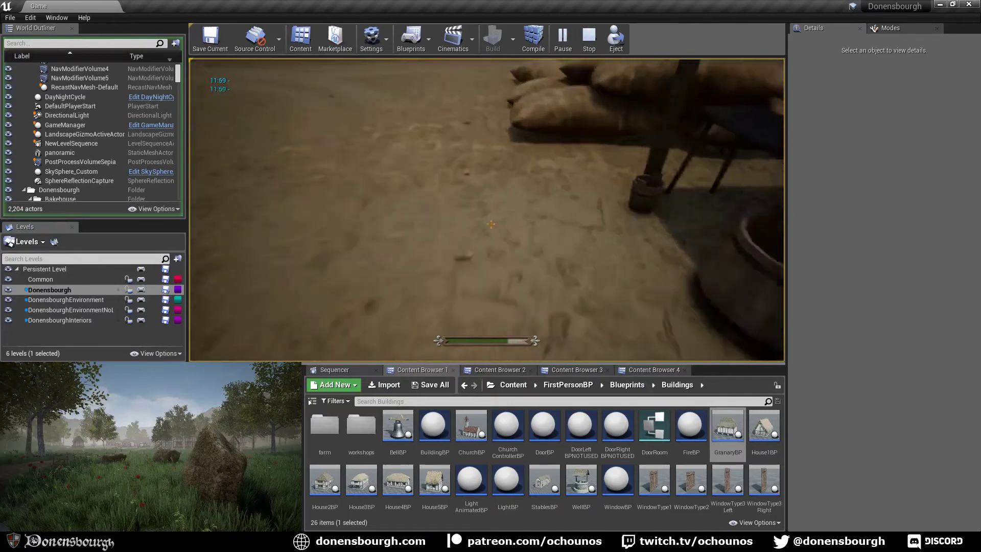
pyautogui.press('e')
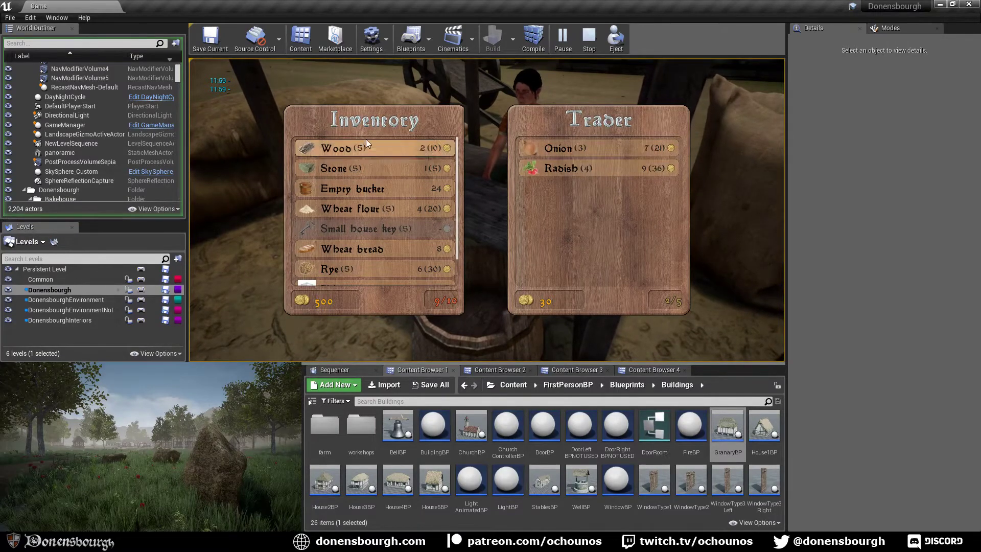
pyautogui.press('Escape')
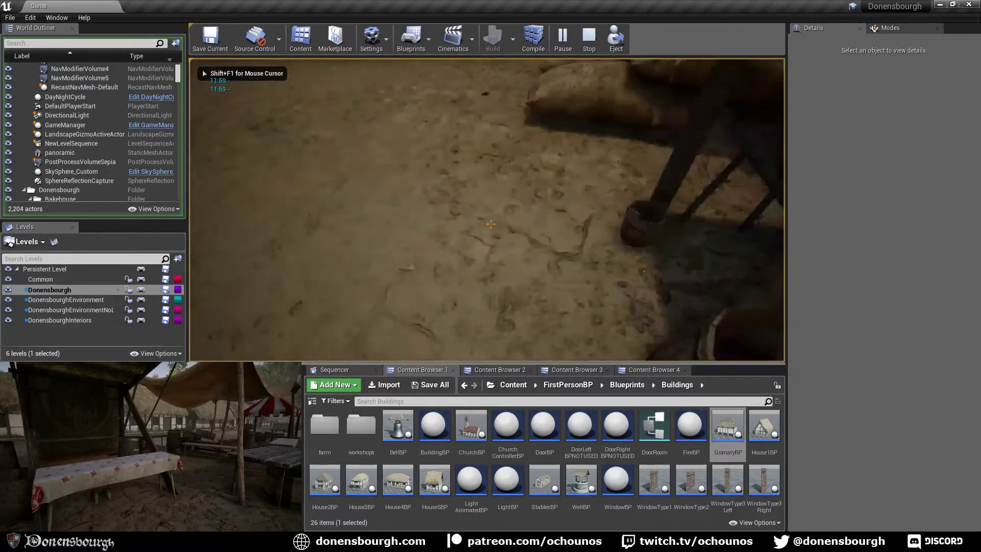
# Run from the market through the wooden fence gate to the church and walk inside between the pews
pyautogui.press('w')
pyautogui.press('w')
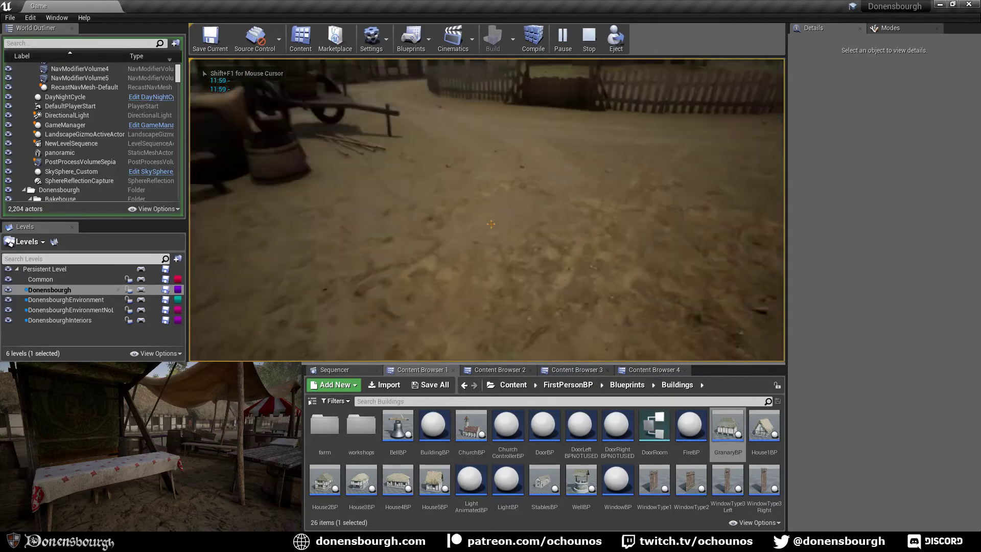
pyautogui.press('w')
pyautogui.press('shift')
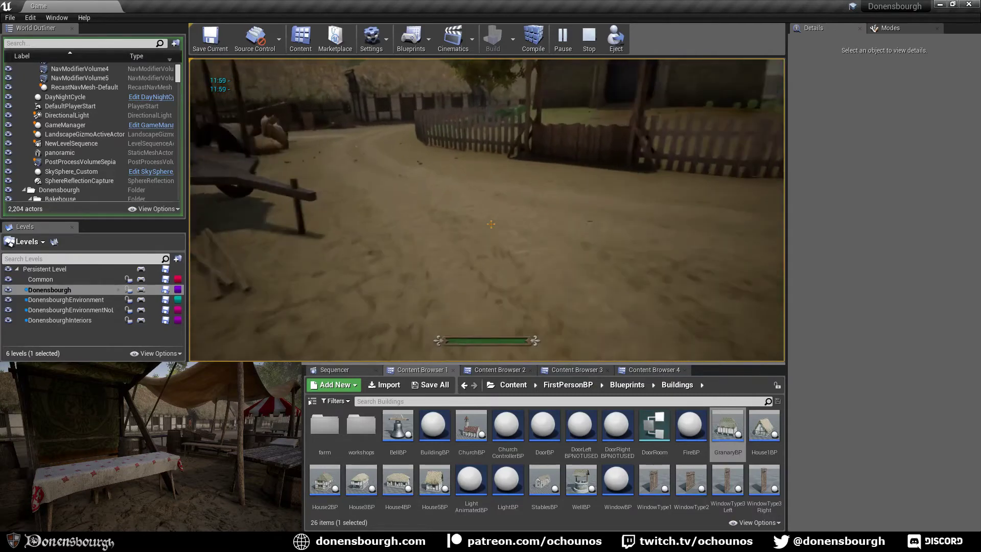
pyautogui.press('w')
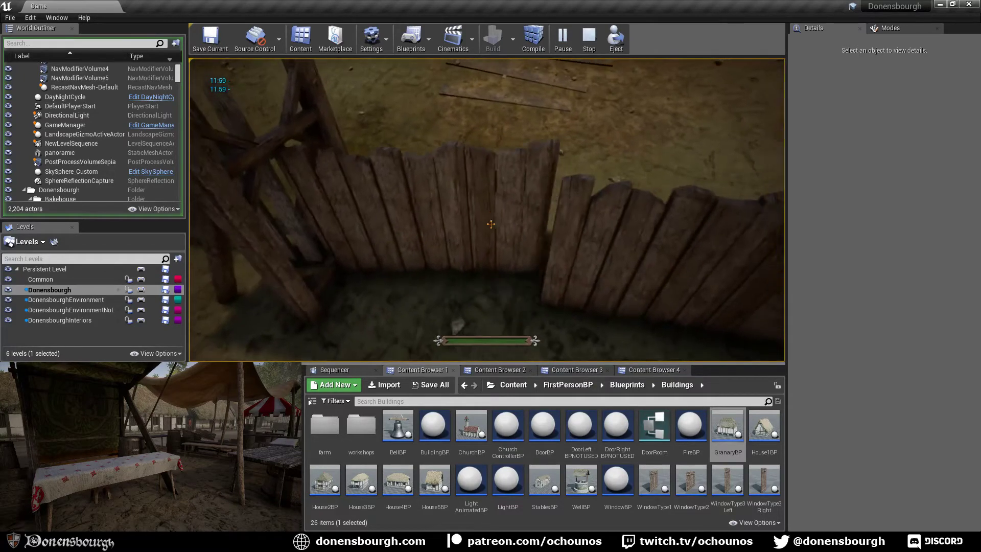
pyautogui.press('w')
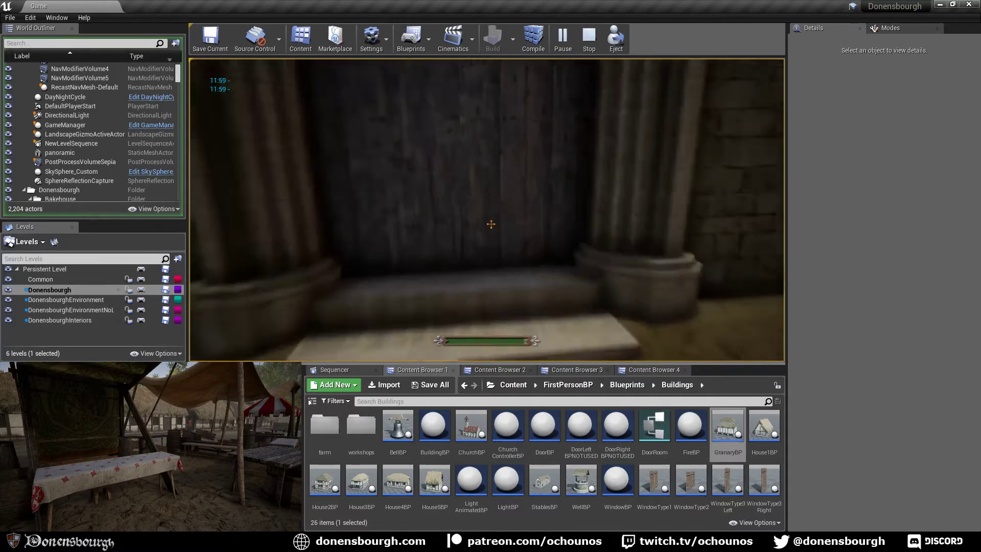
pyautogui.press('w')
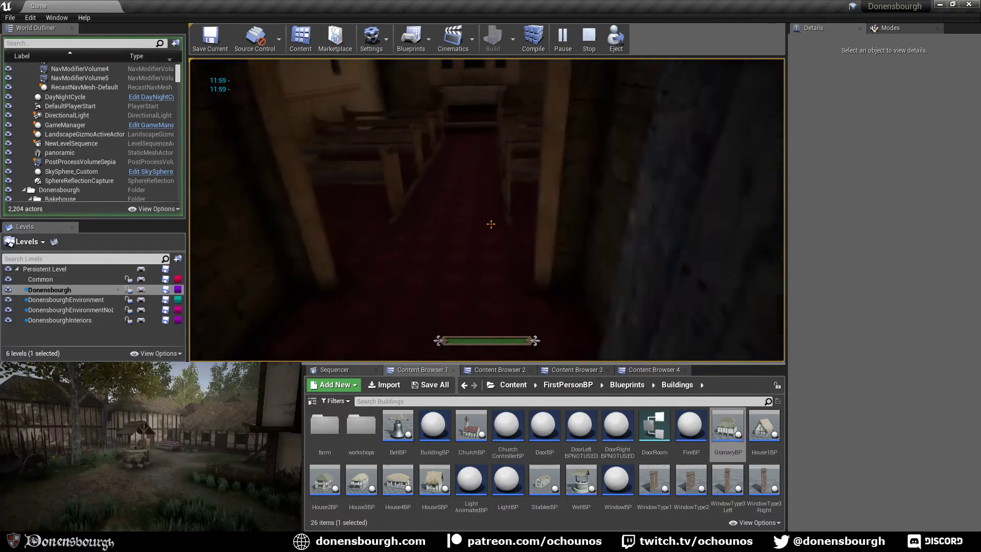
pyautogui.press('w')
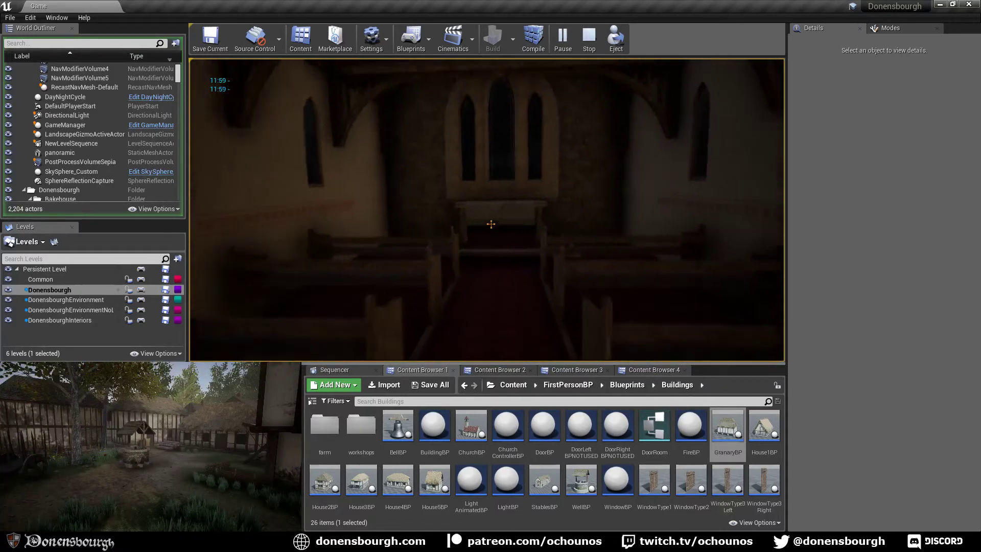
pyautogui.press('w')
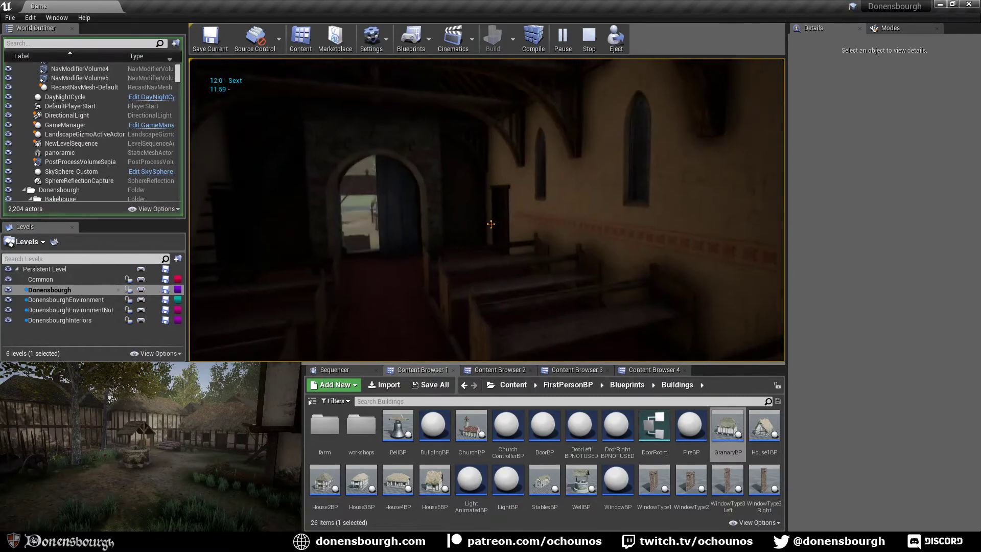
# Set the in-game time of day to 480 from the inventory screen and return to the church
pyautogui.press('i')
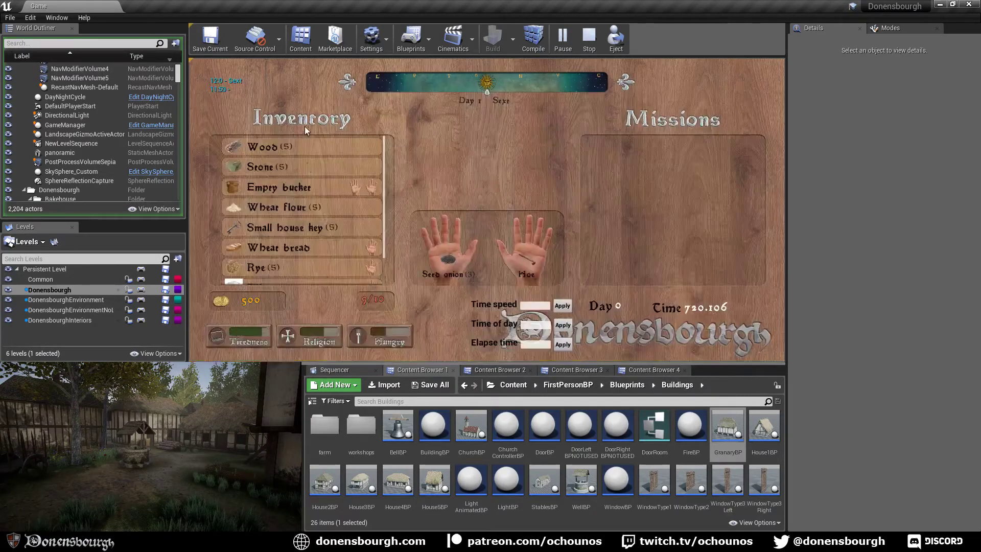
pyautogui.click(536, 325)
pyautogui.write('480')
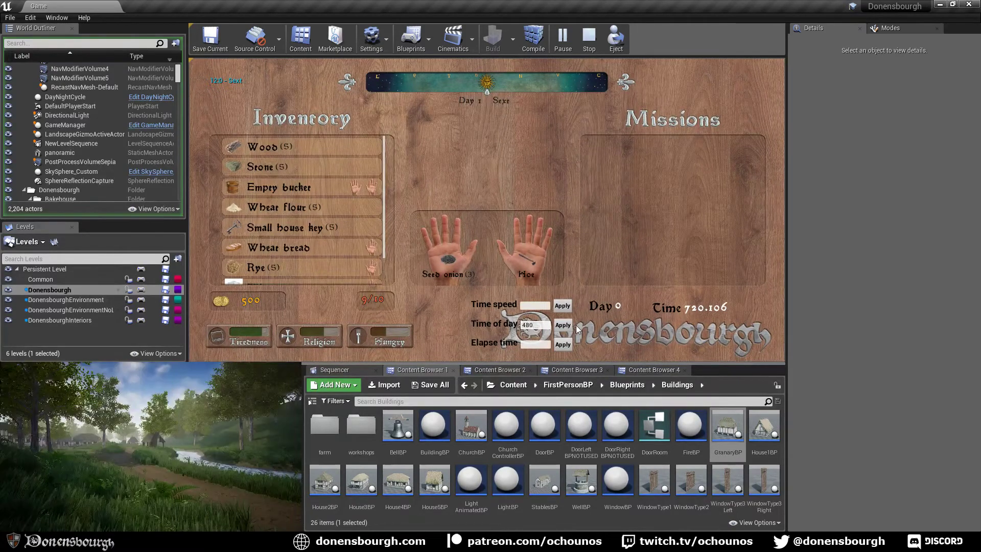
pyautogui.click(562, 324)
pyautogui.press('i')
# Walk along the church aisle to the altar and inspect the interior lighting at the new time of day
pyautogui.press('w')
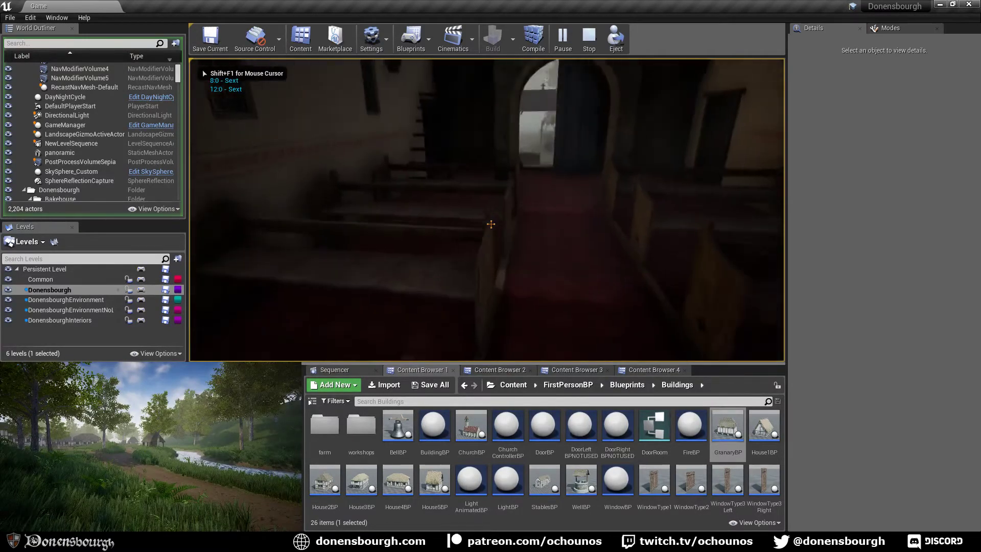
pyautogui.press('w')
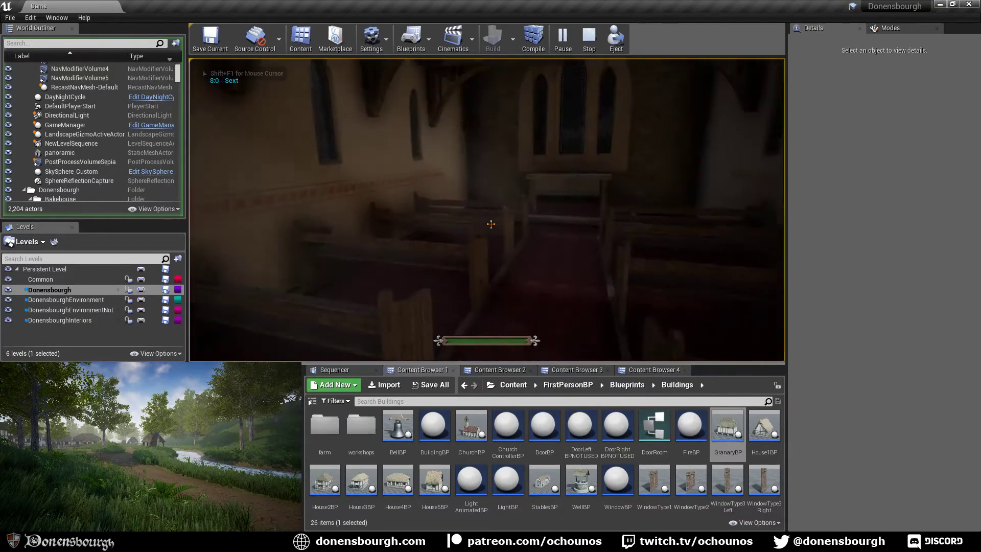
pyautogui.press('w')
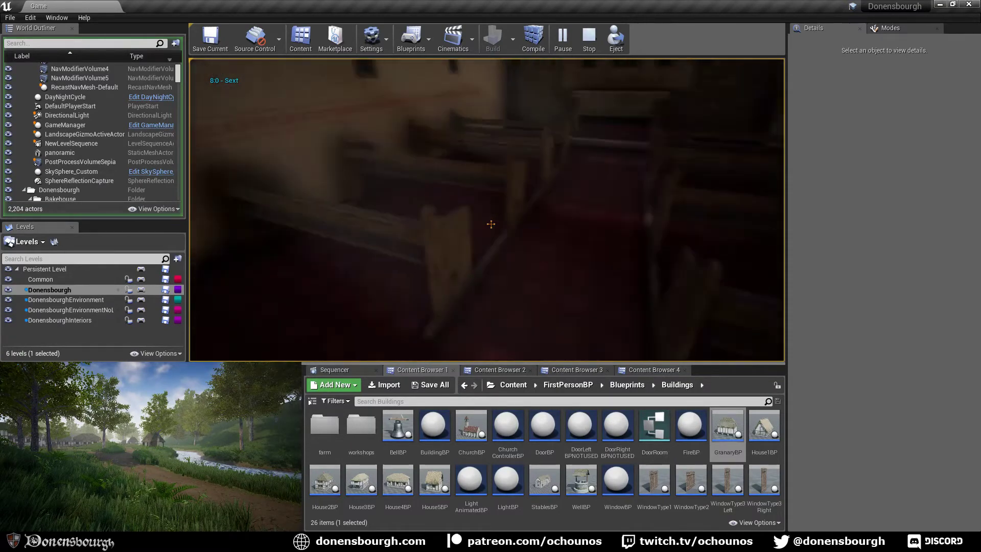
pyautogui.press('w')
pyautogui.press('w')
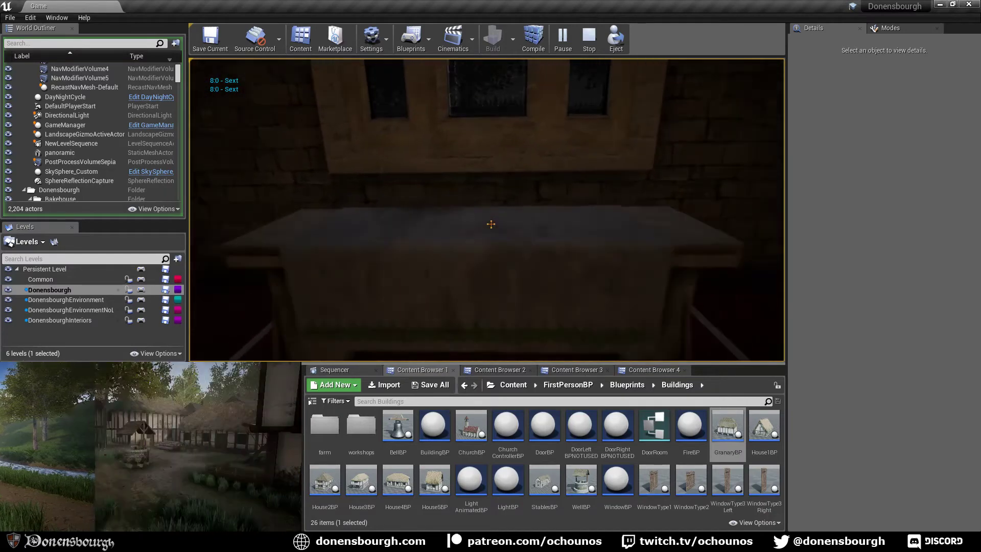
pyautogui.press('w')
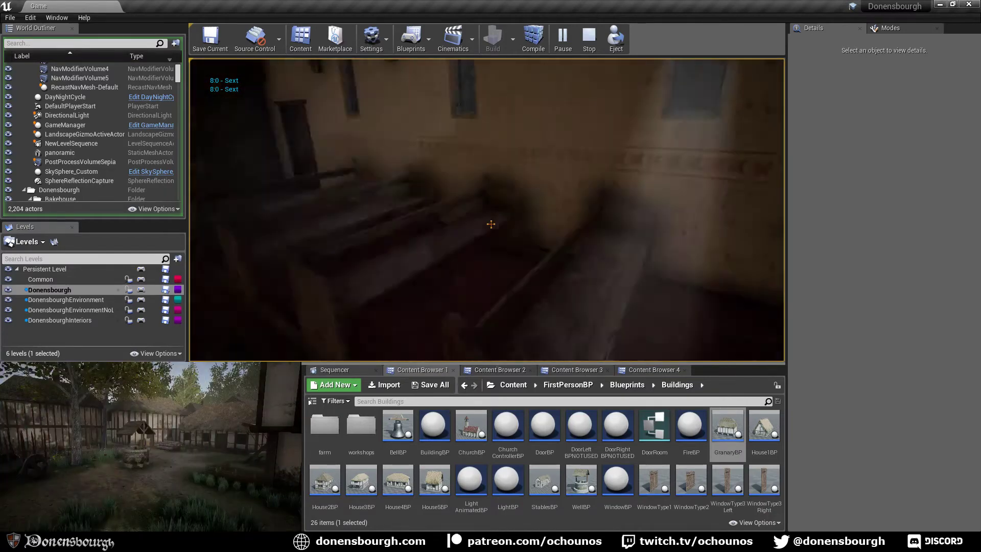
pyautogui.press('s')
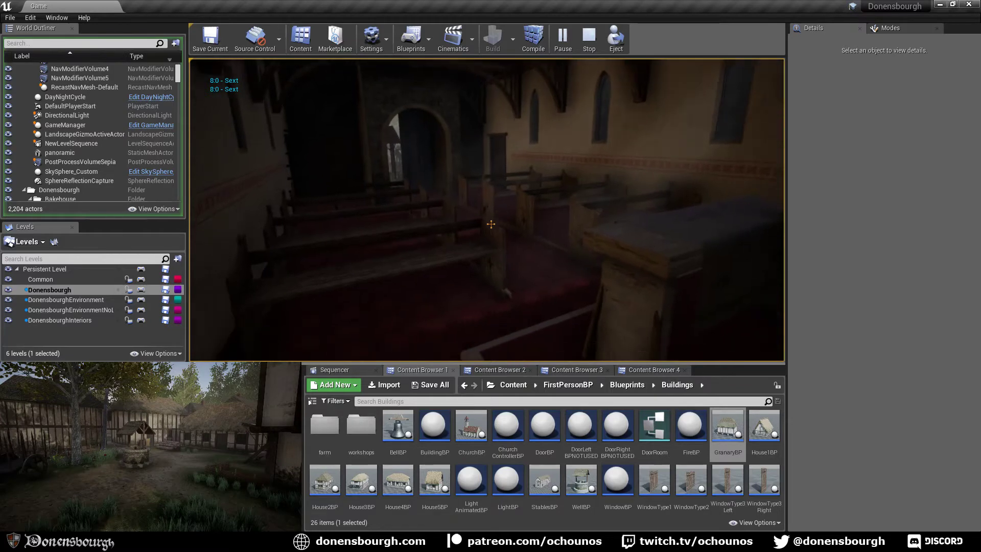
# Walk back down the aisle, inspect the church's wooden and stone side spaces and go outside towards the fence gate
pyautogui.press('w')
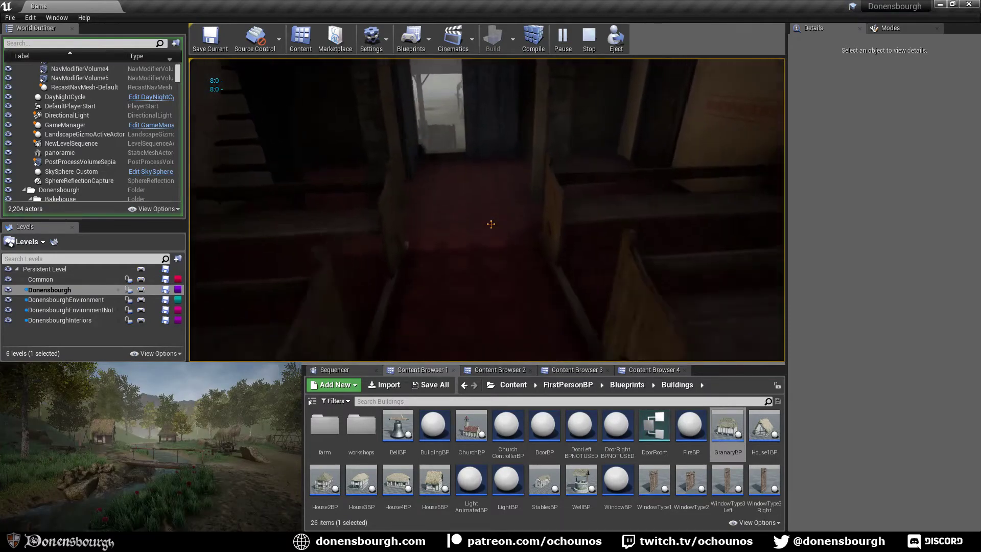
pyautogui.press('w')
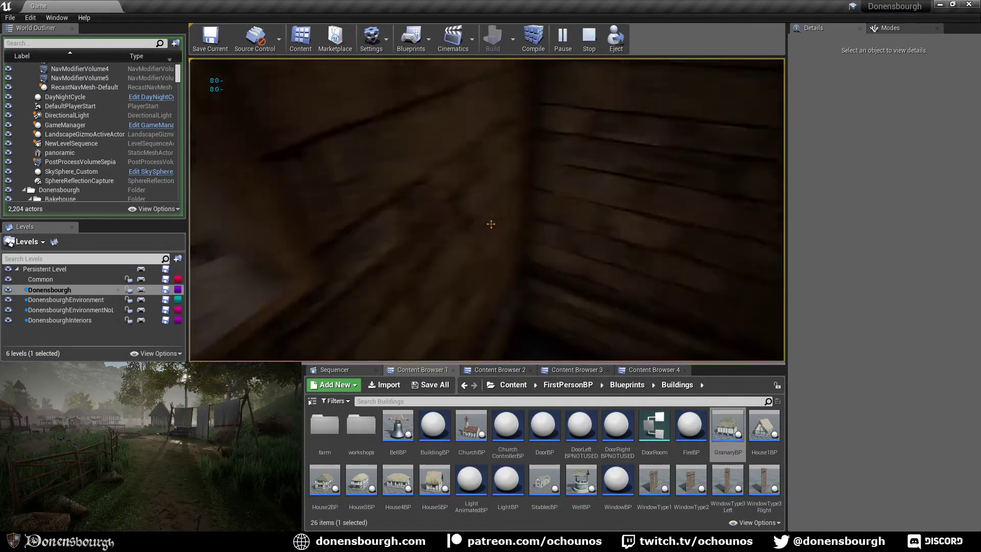
pyautogui.press('w')
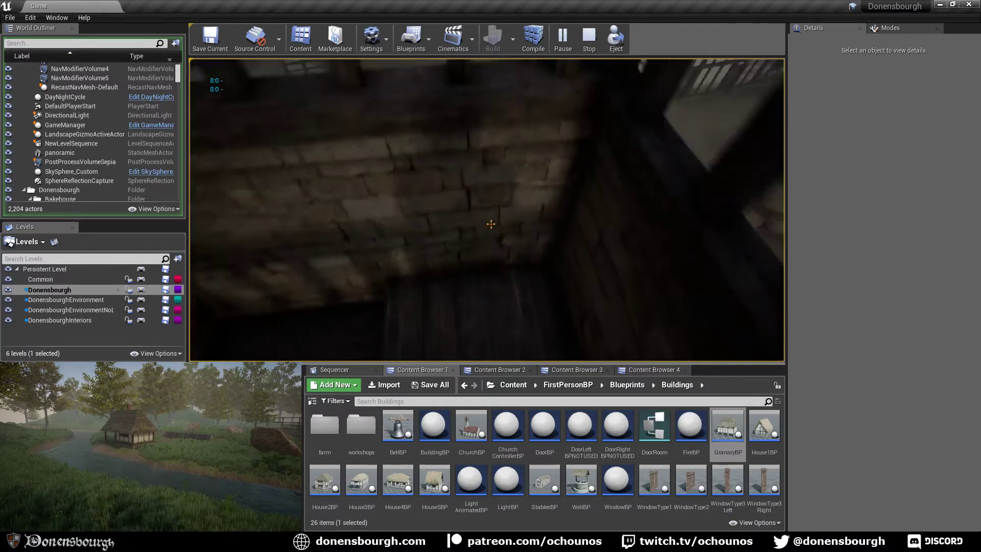
pyautogui.press('w')
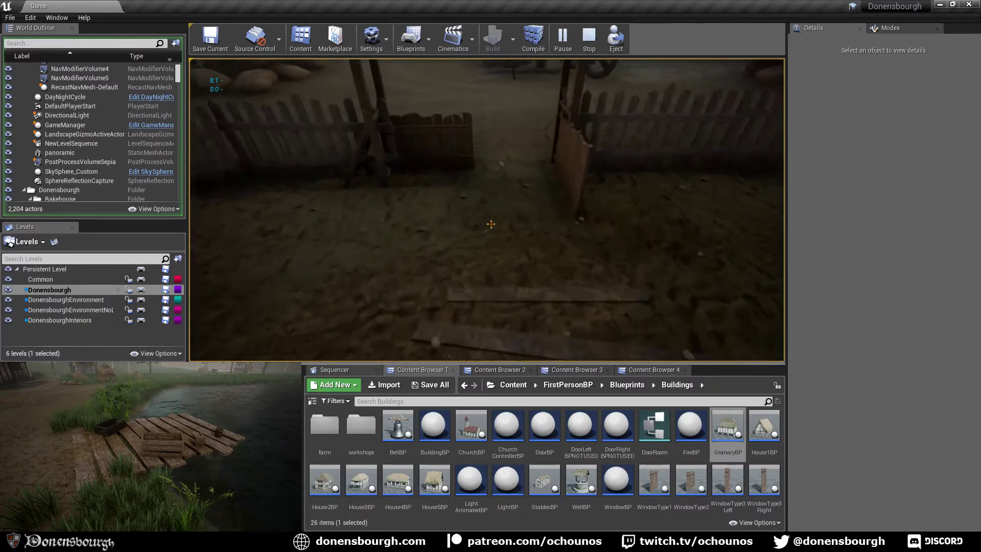
# Run through the gate to the timber-framed house, open its door and step inside
pyautogui.hotkey('shift', 'w')
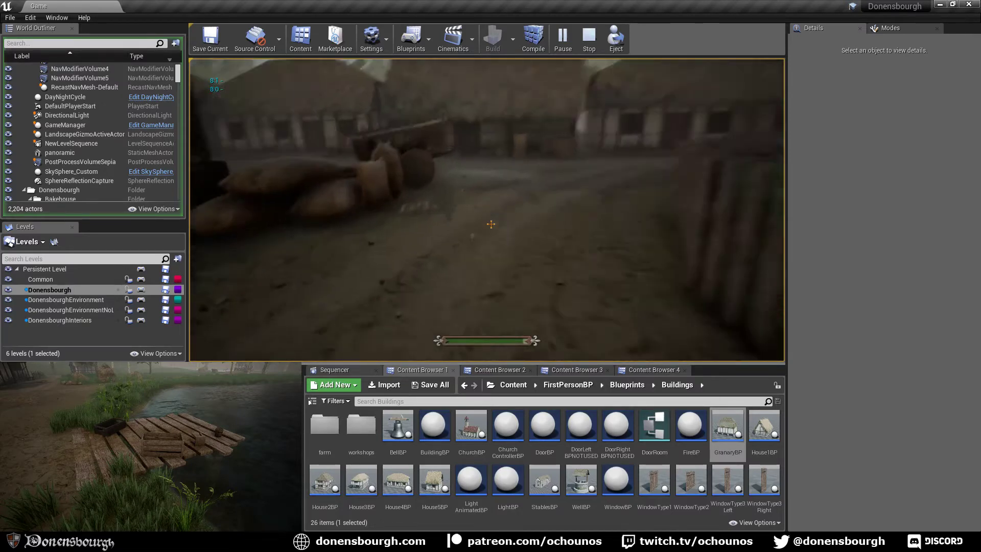
pyautogui.press('w')
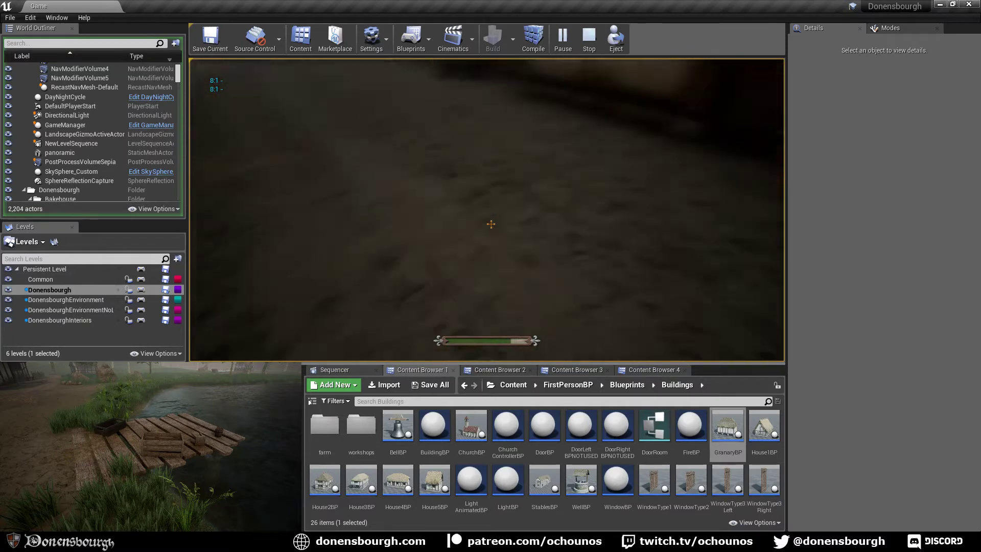
pyautogui.press('w')
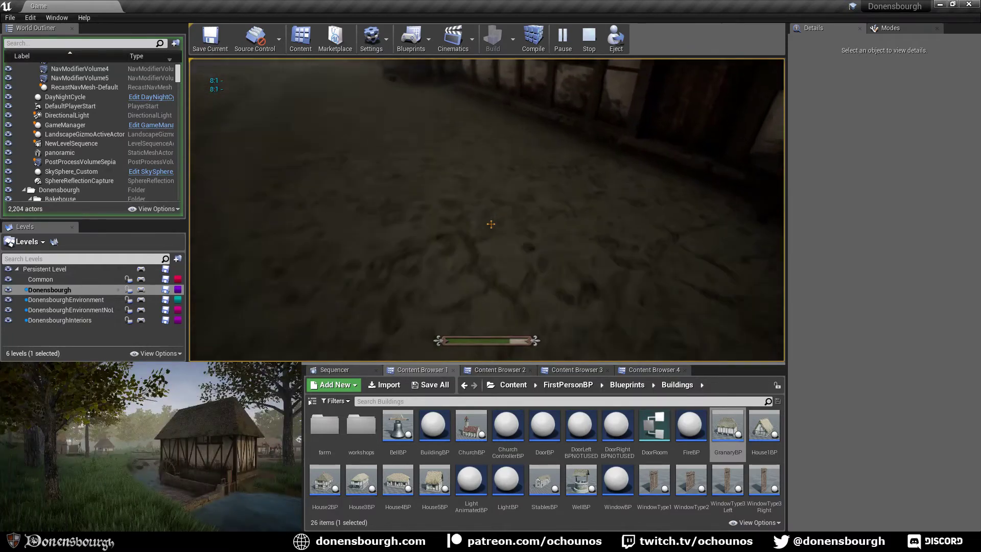
pyautogui.press('e')
pyautogui.press('w')
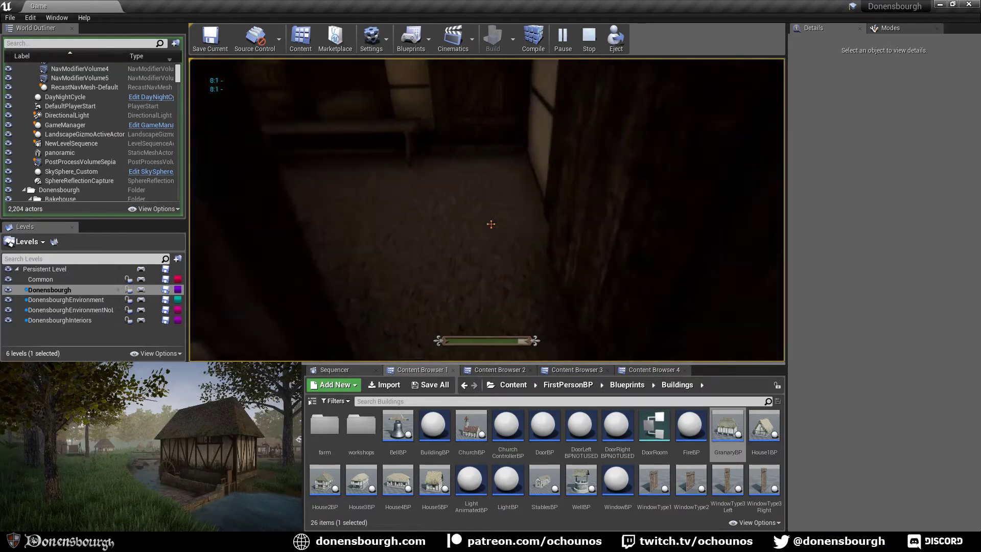
# Walk through the dark house rooms past the benches and try the Open interaction near the window wall
pyautogui.press('w')
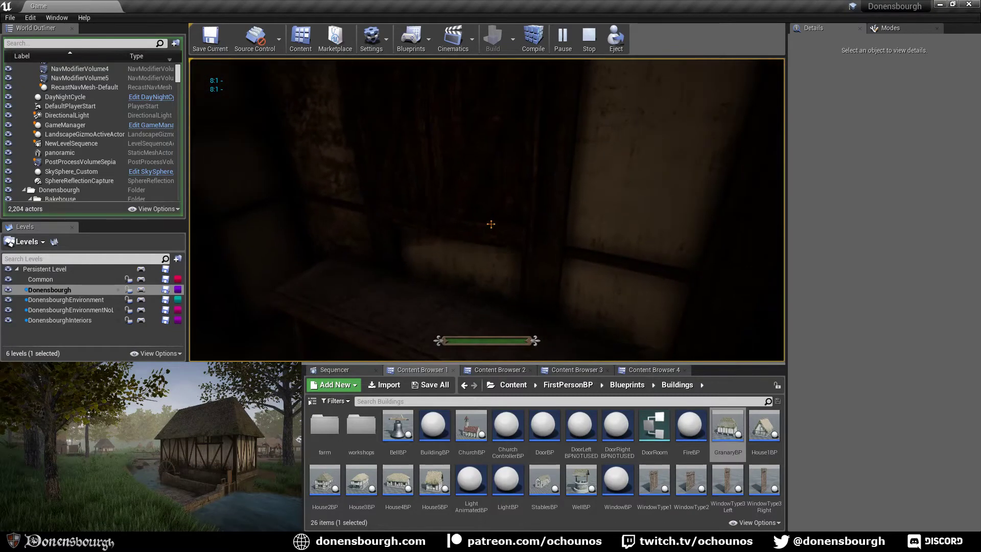
pyautogui.press('w')
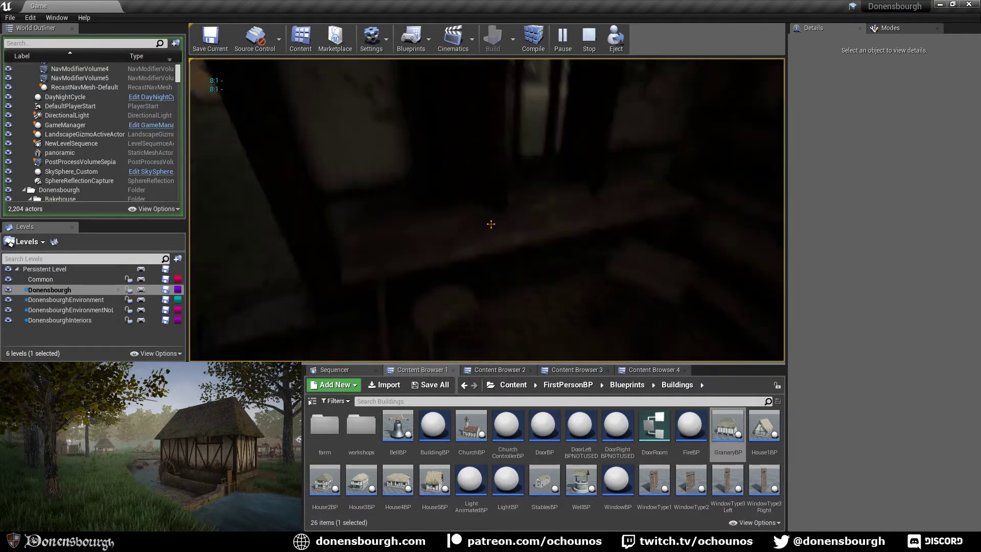
pyautogui.press('w')
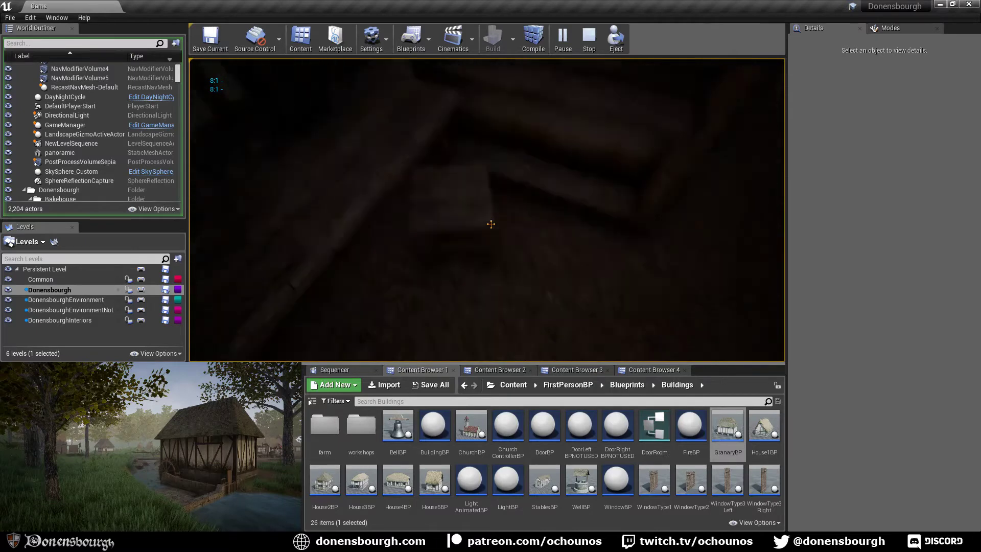
pyautogui.press('w')
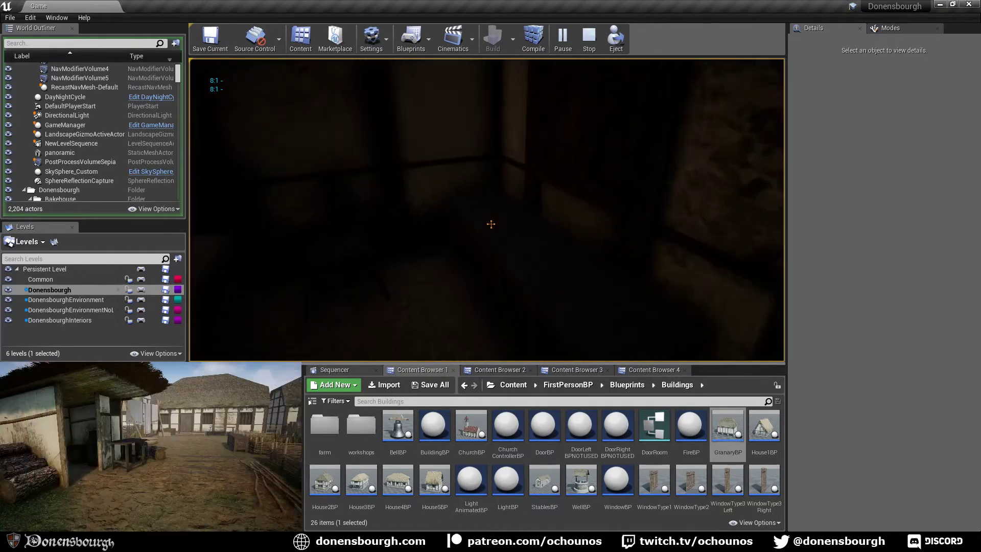
pyautogui.press('e')
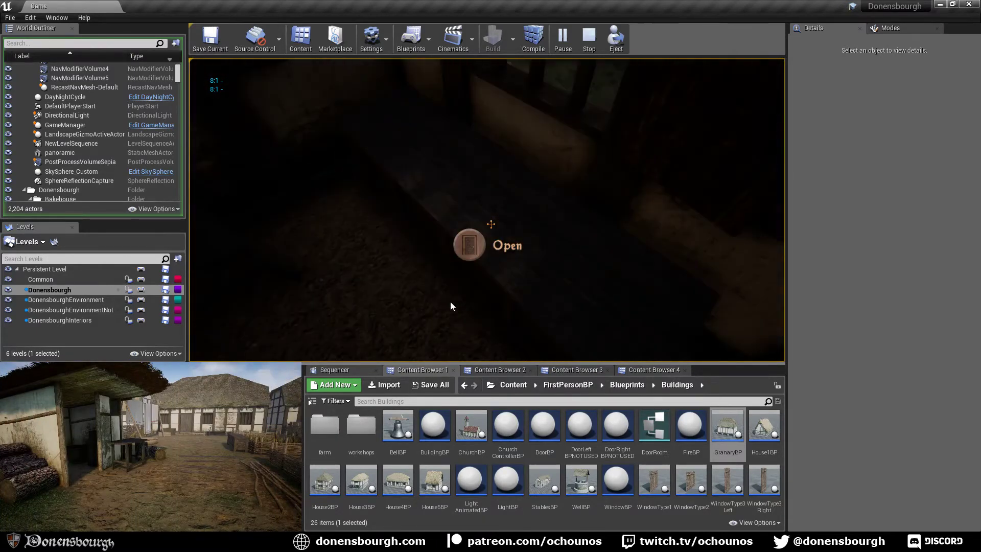
pyautogui.click(449, 302)
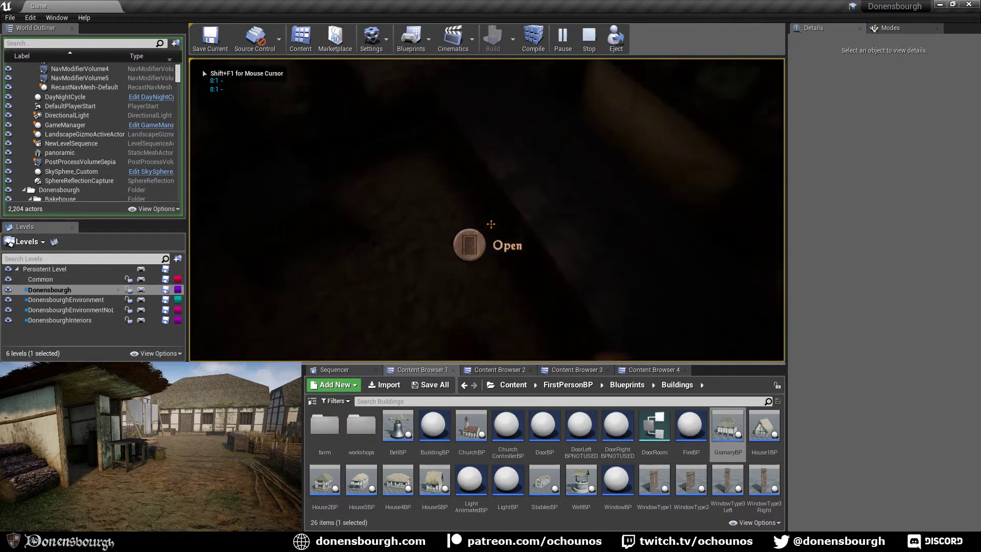
# Walk through the dark house to the bed, check the character's needs in the inventory and sleep there
pyautogui.press('w')
pyautogui.press('w')
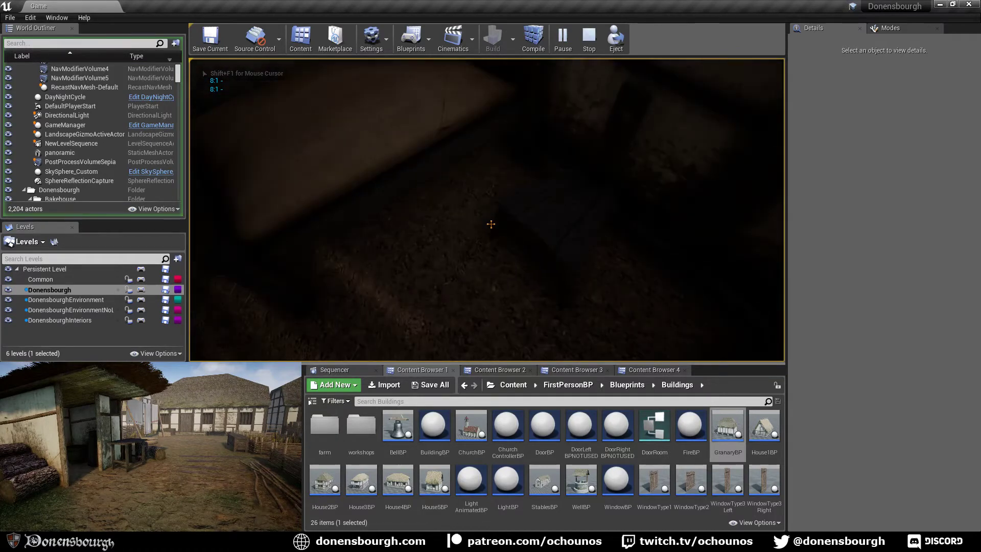
pyautogui.press('w')
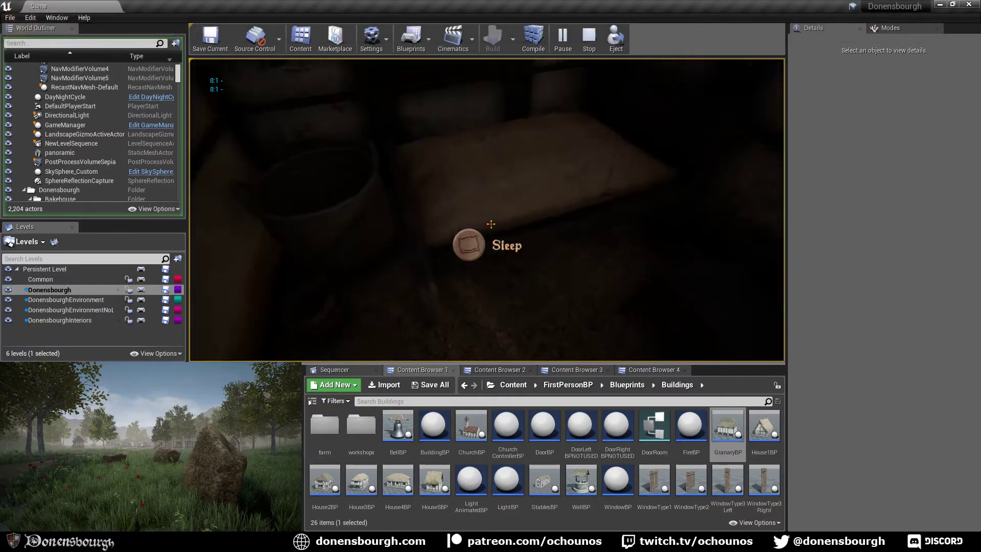
pyautogui.press('Tab')
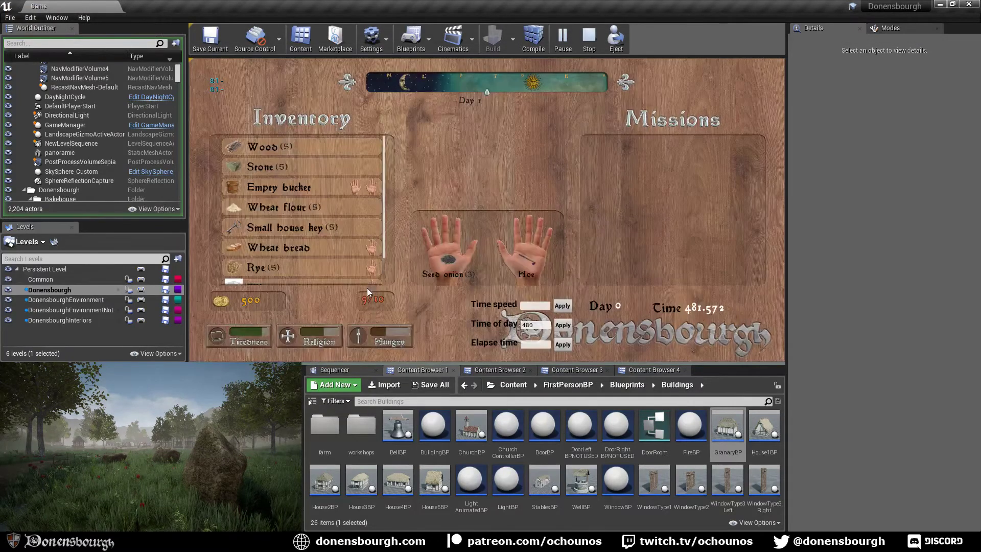
pyautogui.press('Tab')
pyautogui.click(491, 224)
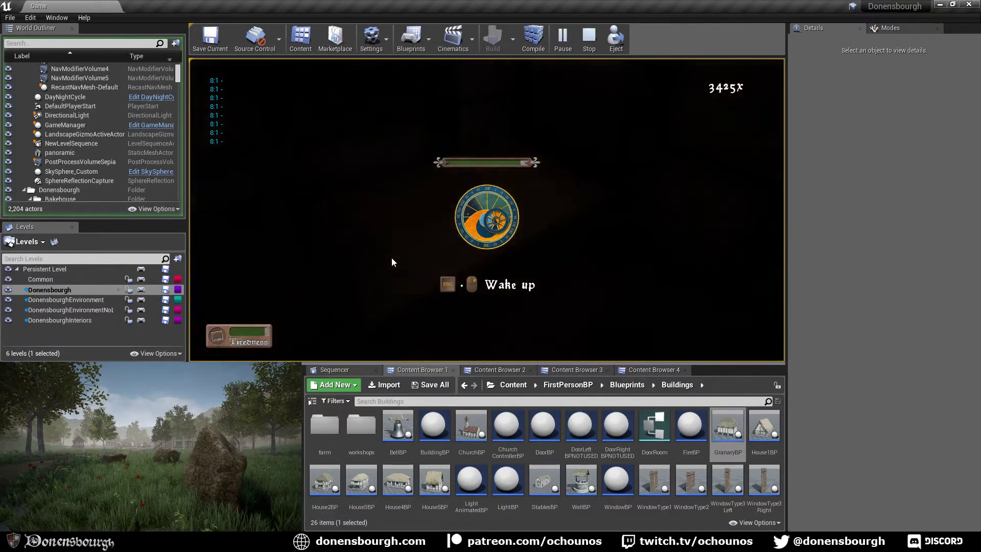
# Check the tiredness level and the time of day in the inventory screen after the sleep and return to the game
pyautogui.press('Tab')
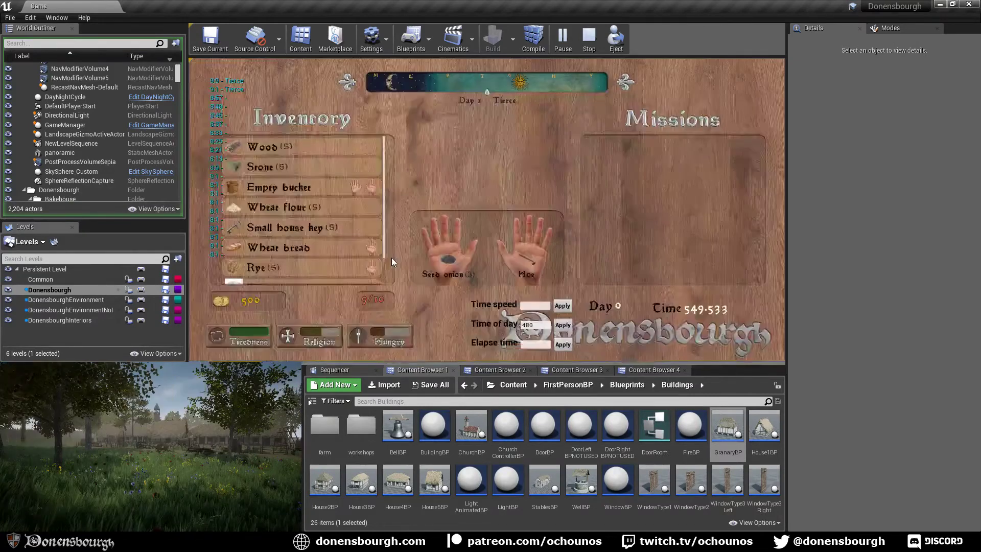
pyautogui.press('Tab')
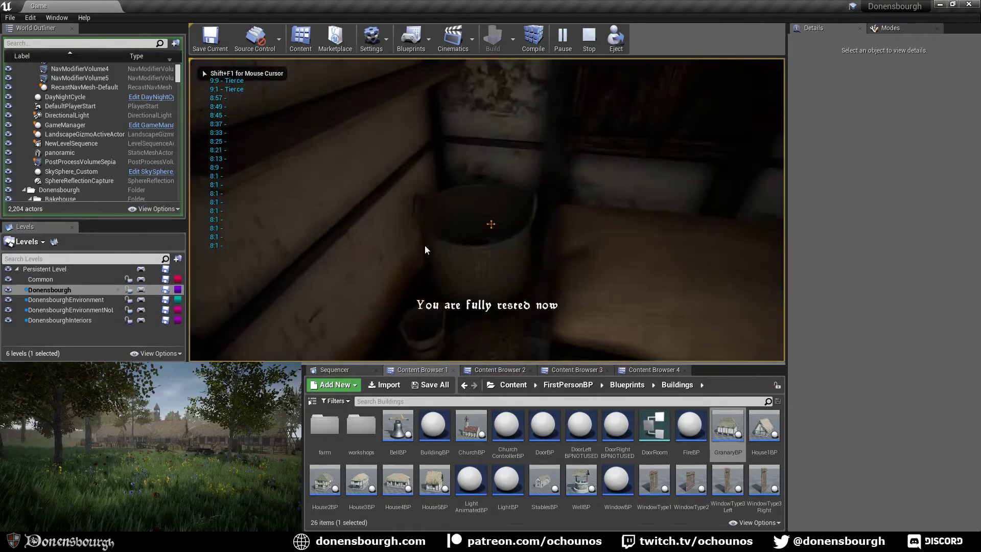
pyautogui.press('Tab')
pyautogui.press('Tab')
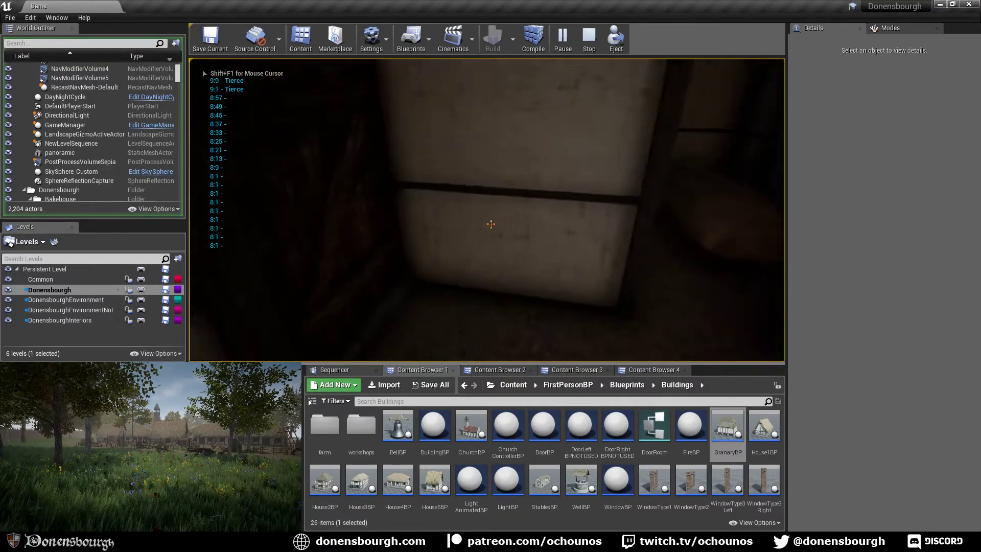
# Use the house door and walk outside to the bench beside the wattle fence
pyautogui.press('e')
pyautogui.press('e')
pyautogui.press('w')
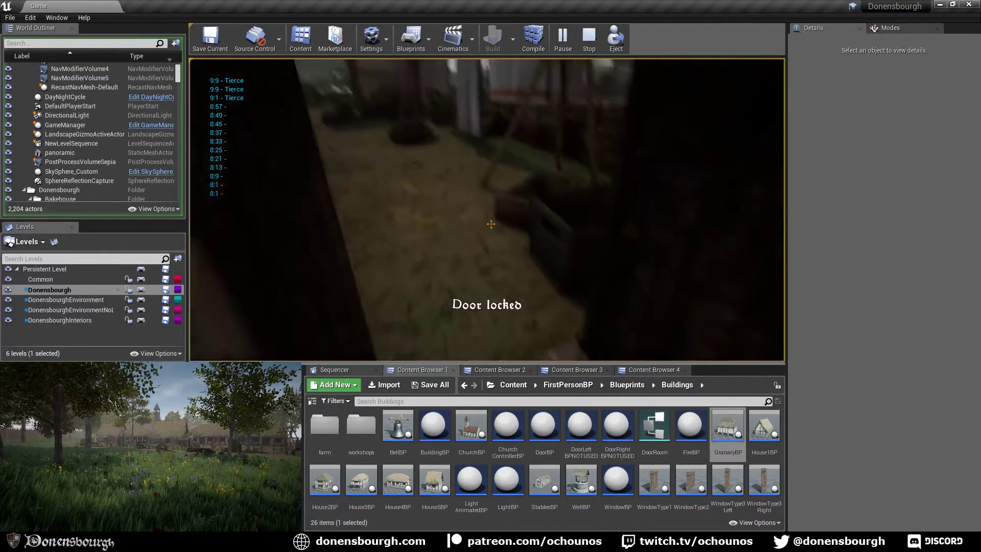
pyautogui.press('w')
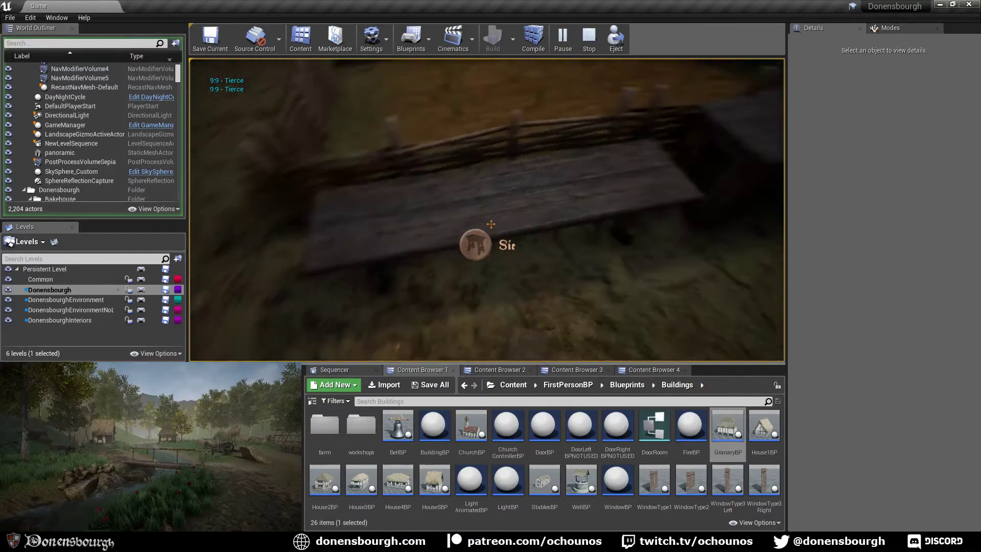
# Walk along the yard fence, open the vault beside it to inspect its contents and close it
pyautogui.press('w')
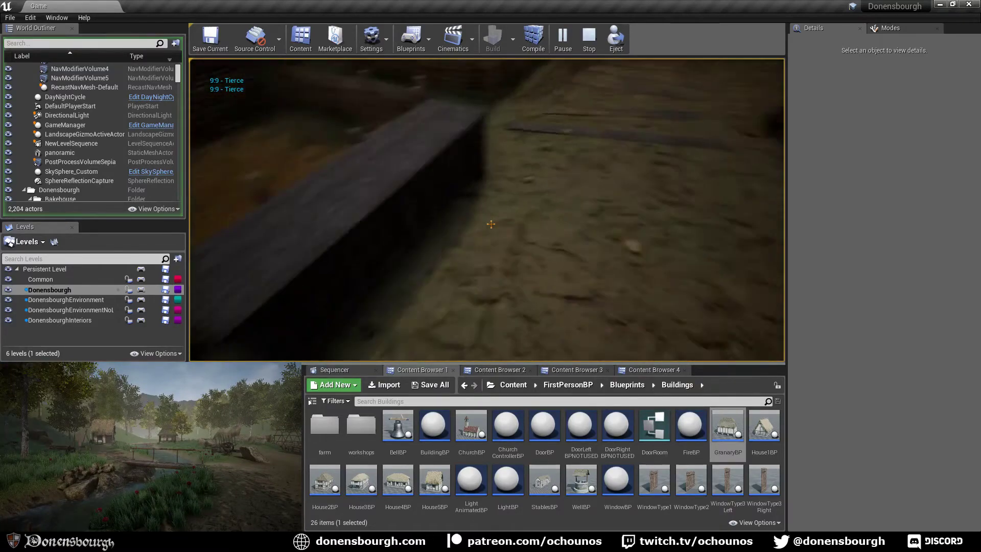
pyautogui.press('e')
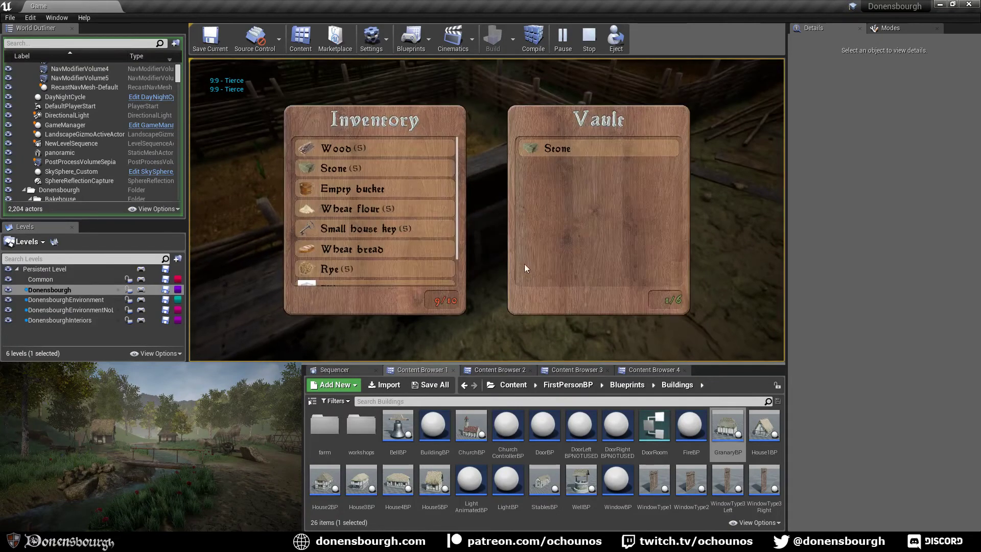
pyautogui.press('e')
# Run through the fenced yard past the cart and the gate to the outhouse and use its door
pyautogui.press('w')
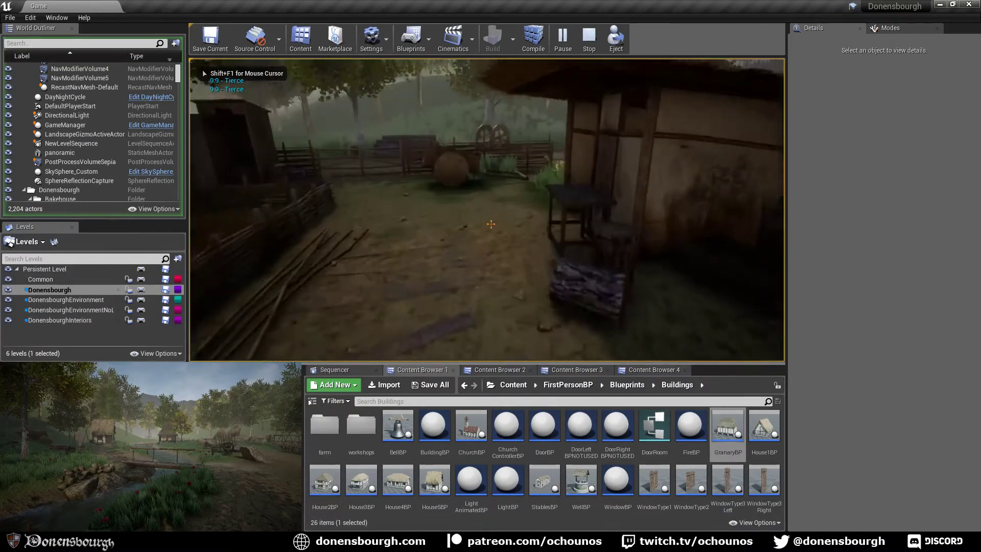
pyautogui.press('w')
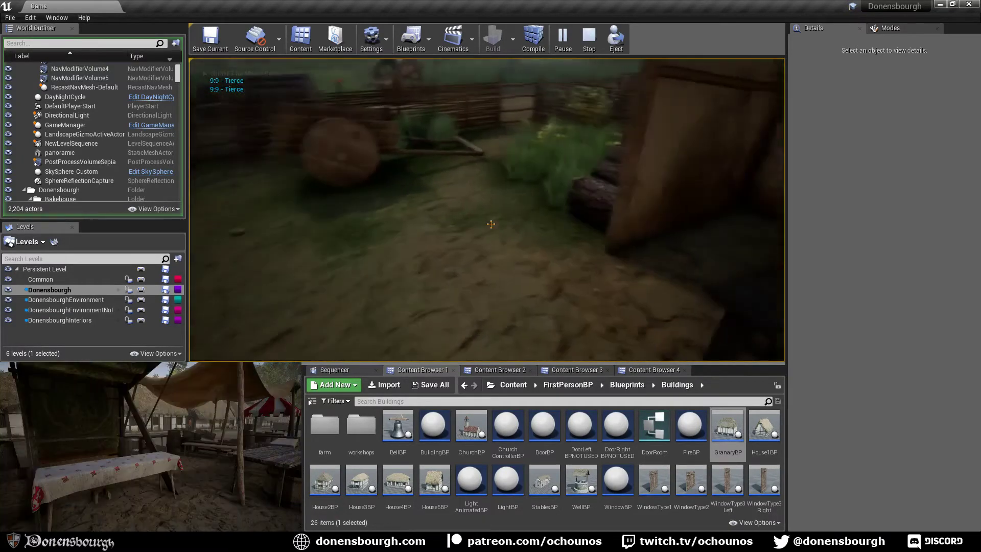
pyautogui.press('w')
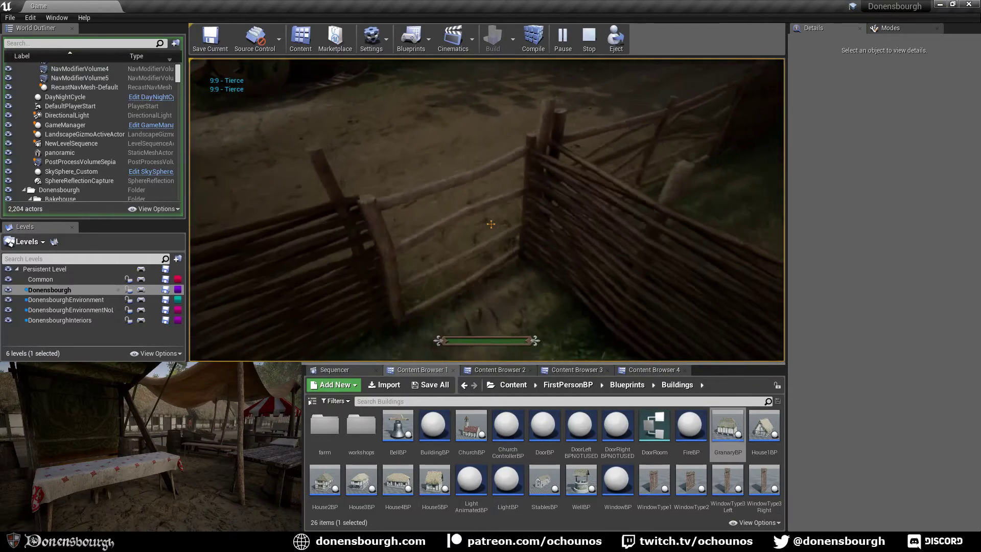
pyautogui.press('w')
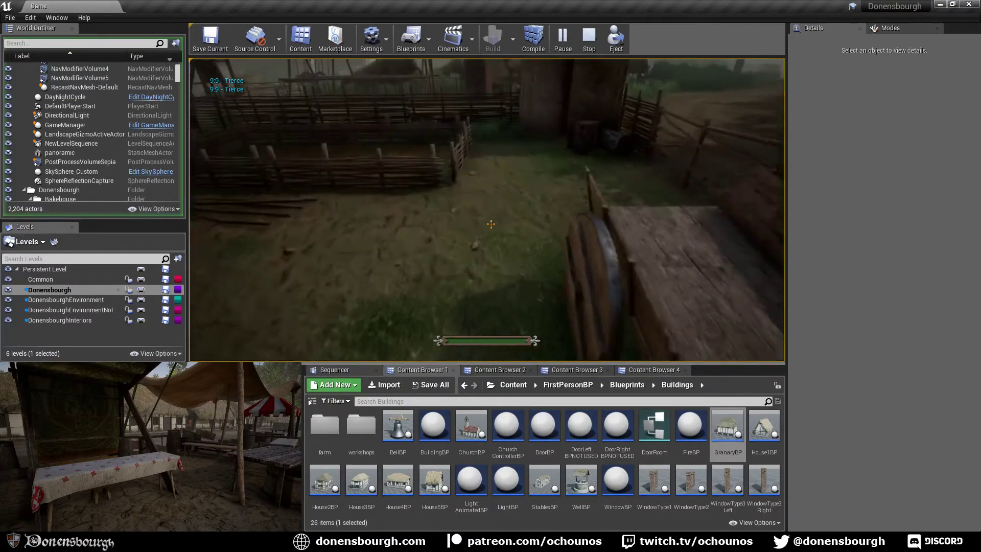
pyautogui.press('w')
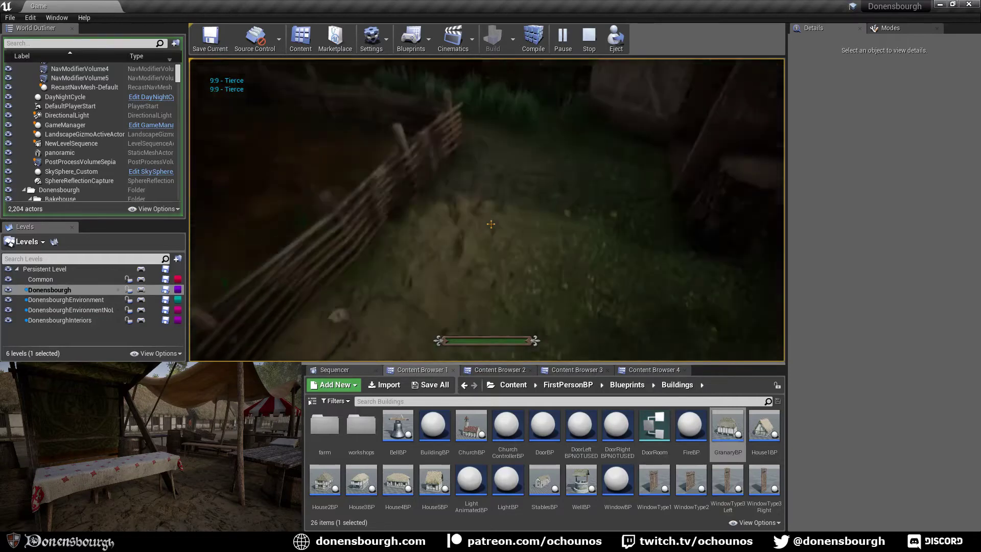
pyautogui.press('w')
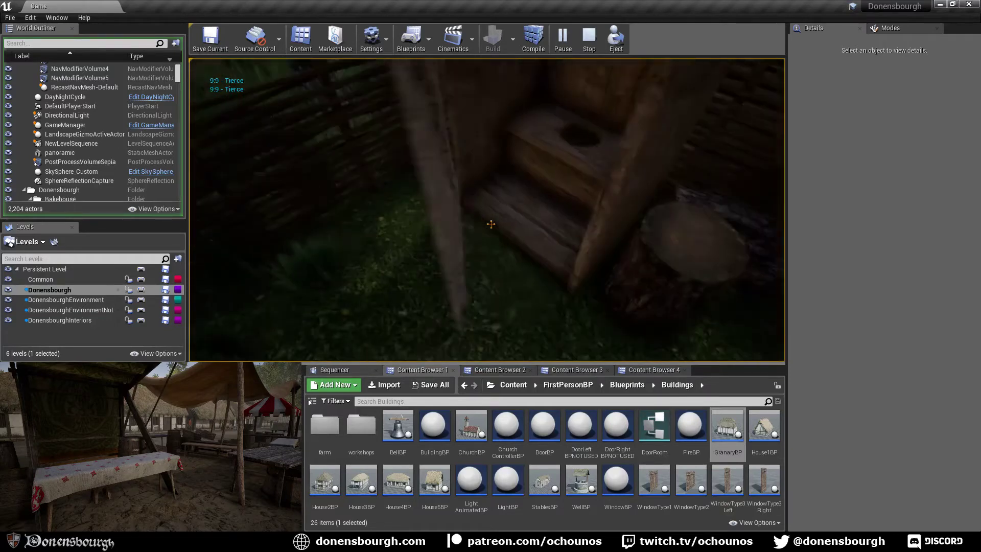
pyautogui.press('e')
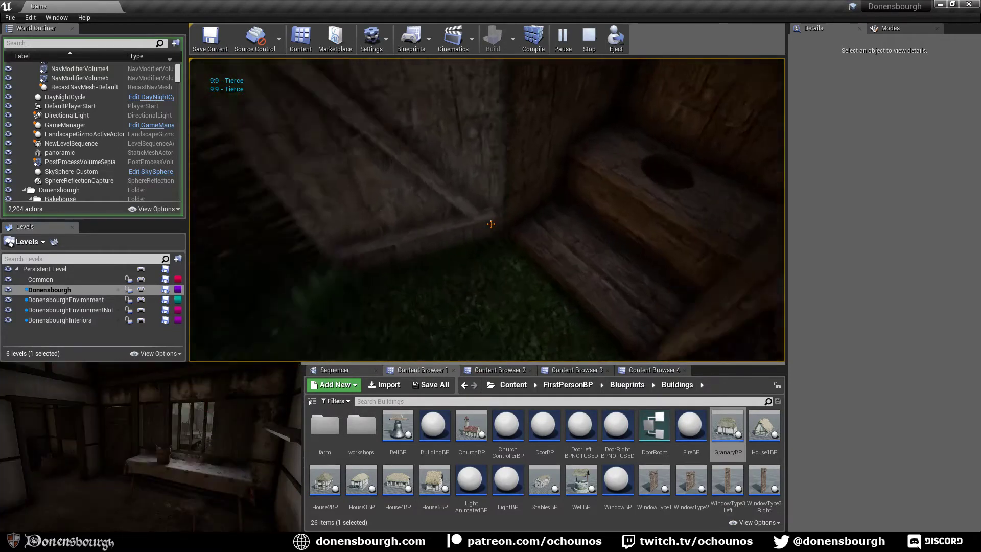
# Run from the yard along the dirt road and across the meadow to the Baker seated on the bench
pyautogui.press('w')
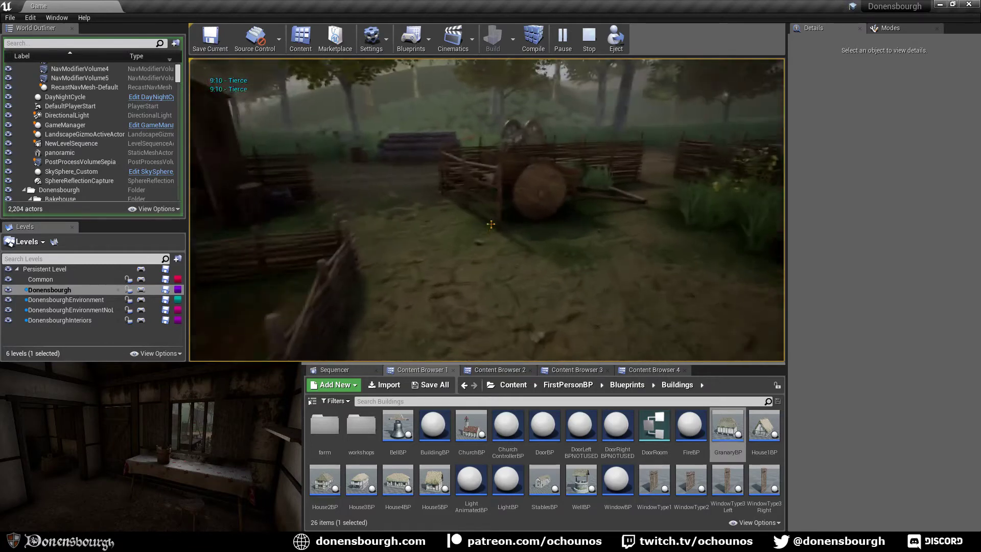
pyautogui.press('w')
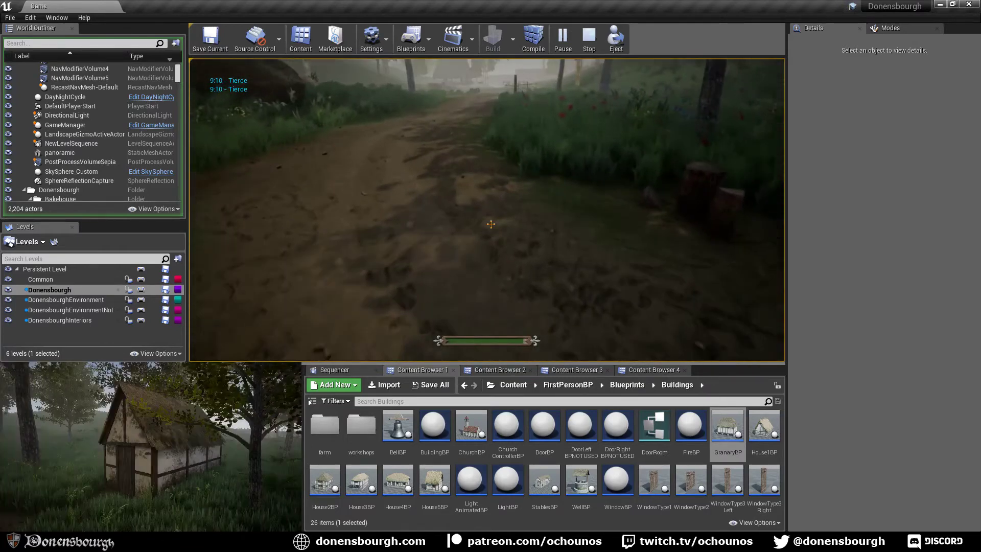
pyautogui.press('w')
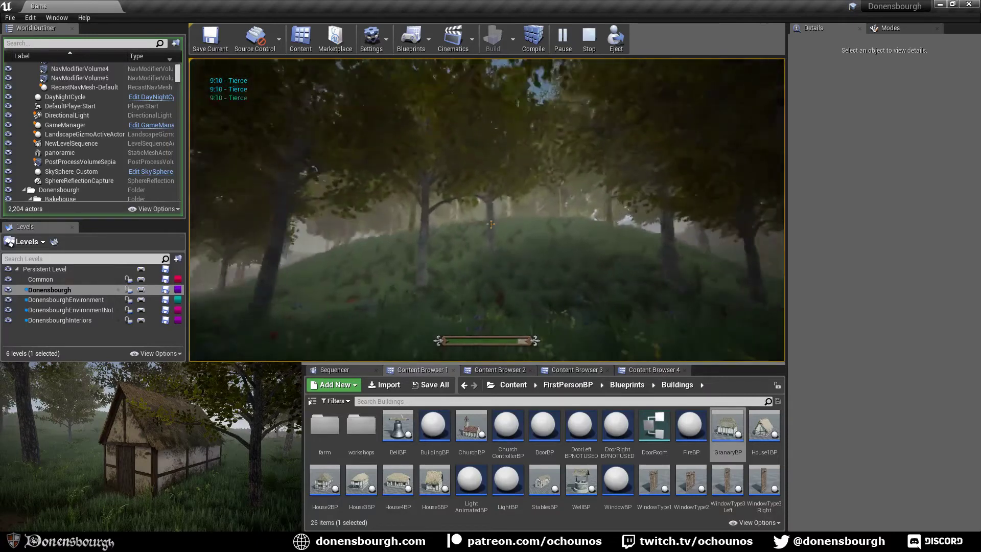
pyautogui.press('w')
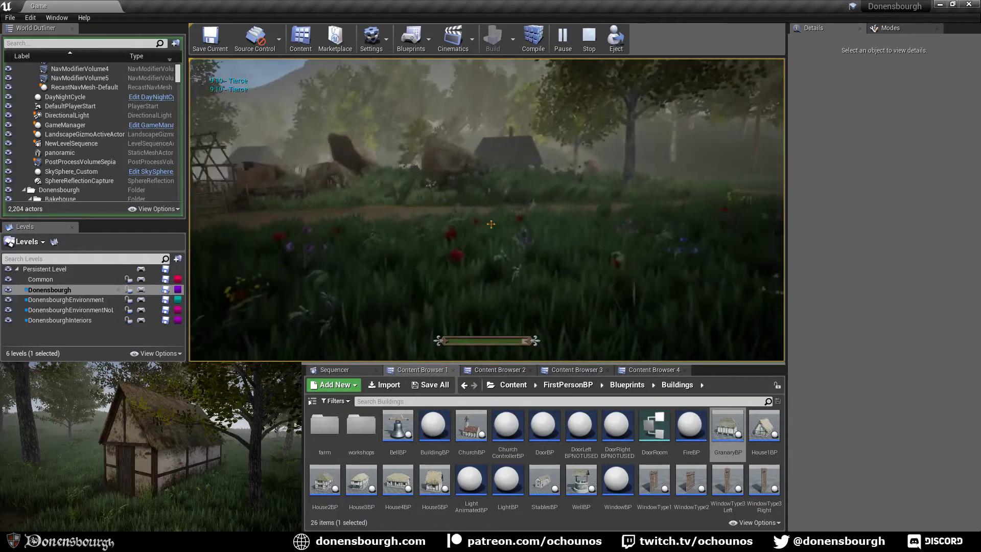
pyautogui.press('w')
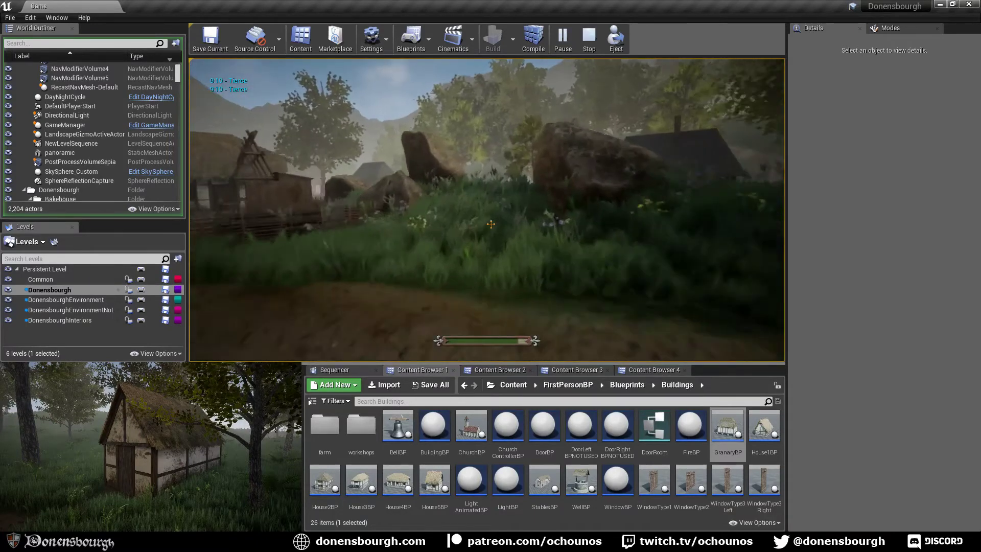
pyautogui.press('w')
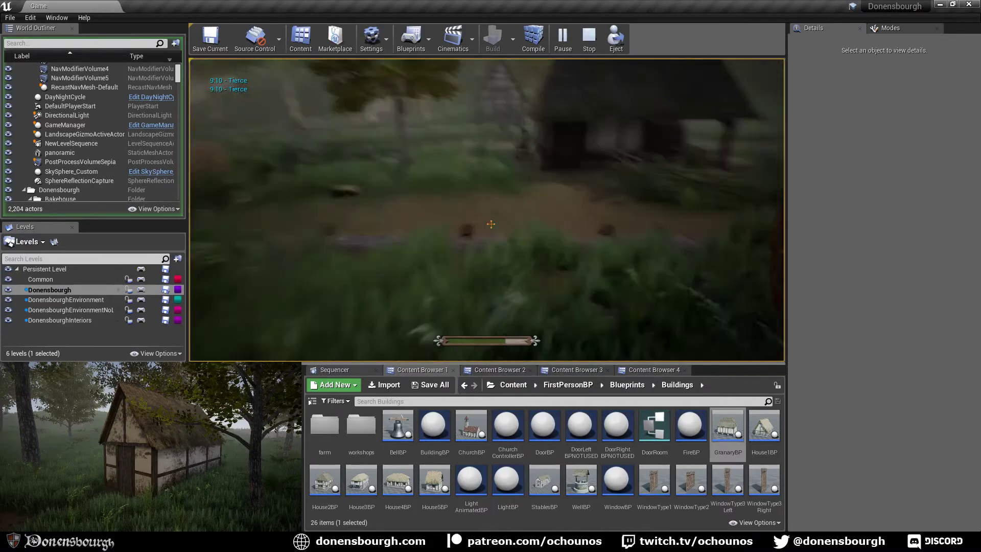
pyautogui.press('w')
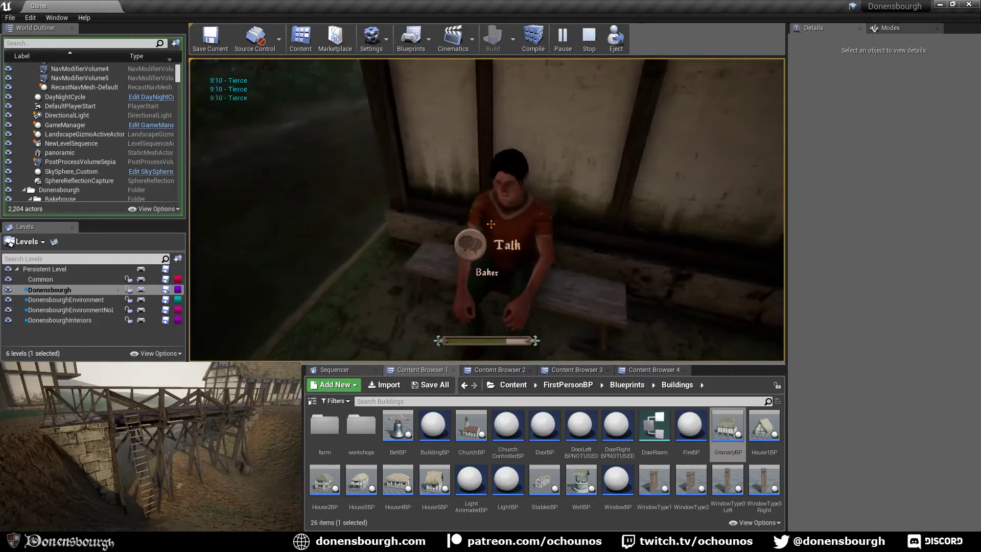
# Talk to the Baker, ask "Can I bake something?" and finish the conversation
pyautogui.press('e')
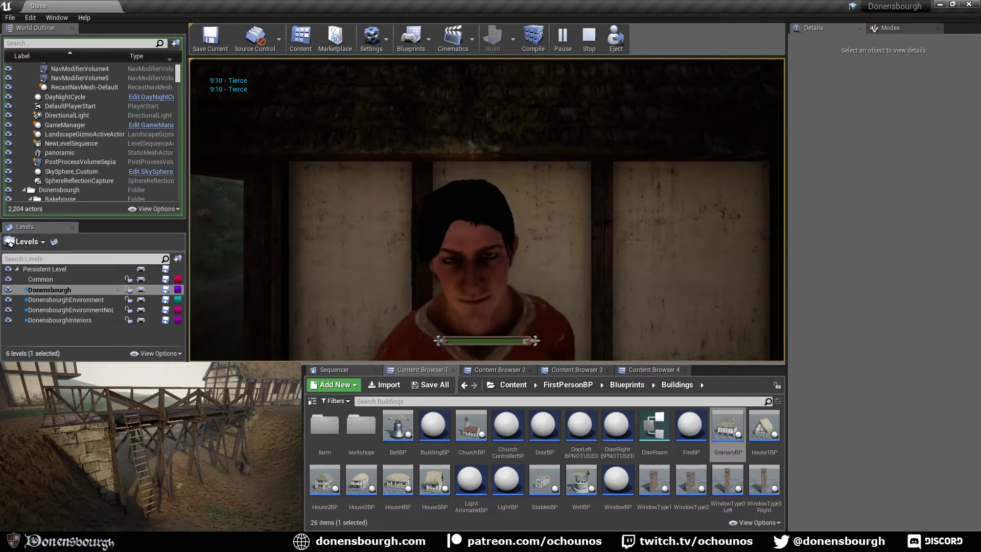
pyautogui.click(489, 315)
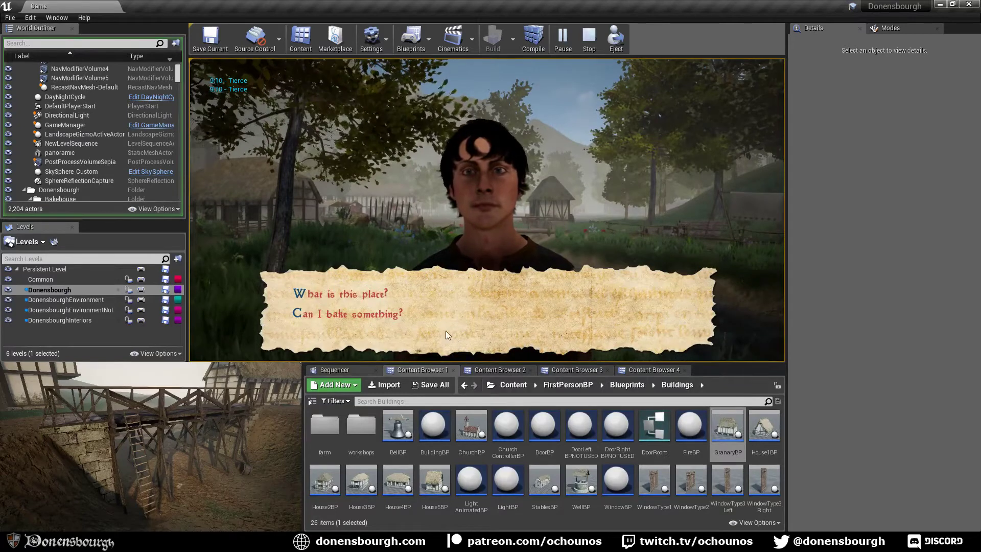
pyautogui.click(364, 316)
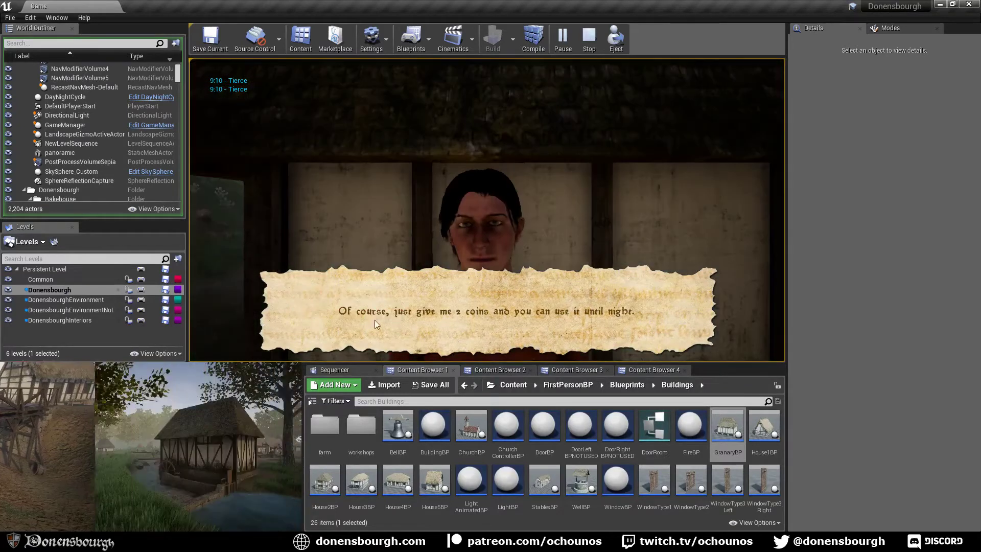
pyautogui.click(412, 315)
# Run around the bakehouse past the small wooden fence and go inside to the worktable
pyautogui.press('w')
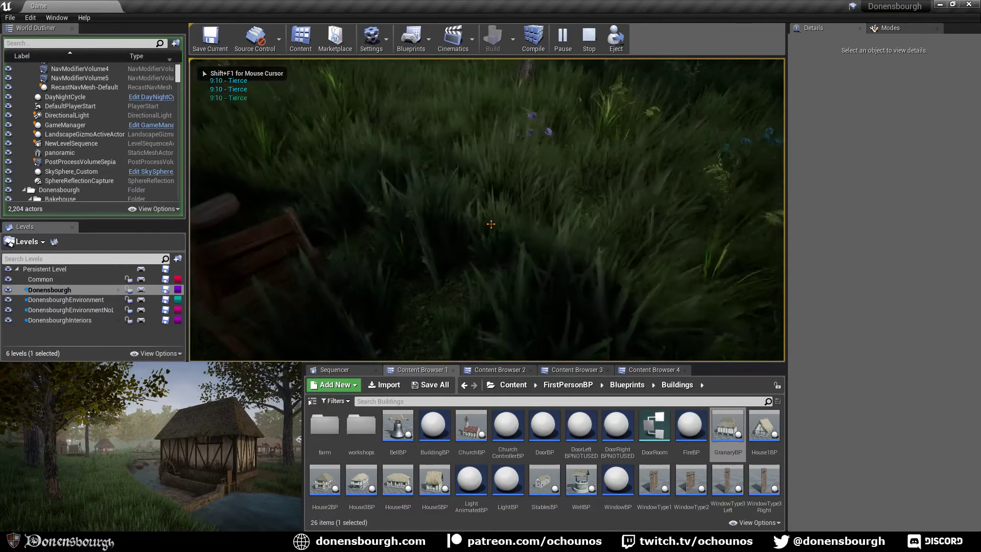
pyautogui.hotkey('shift', 'w')
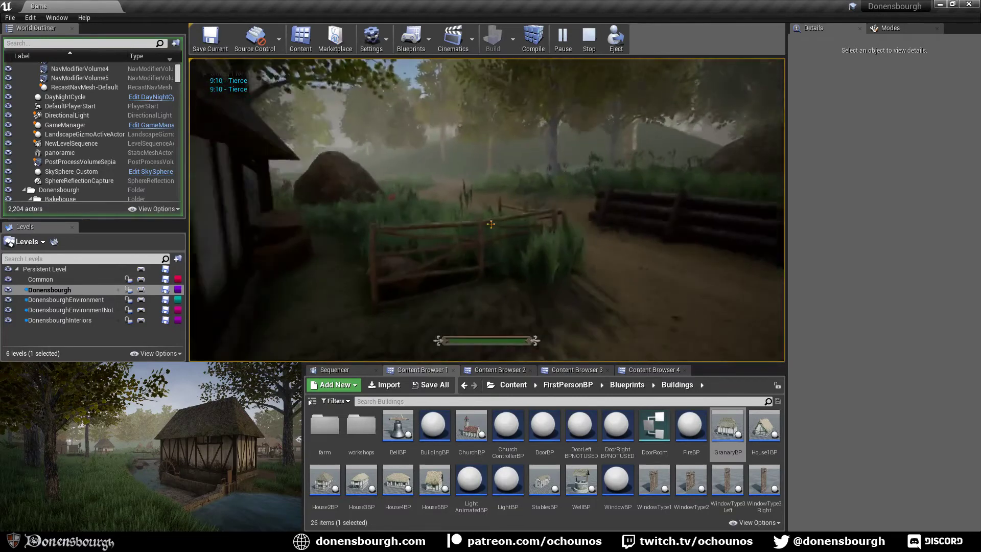
pyautogui.press('e')
pyautogui.press('w')
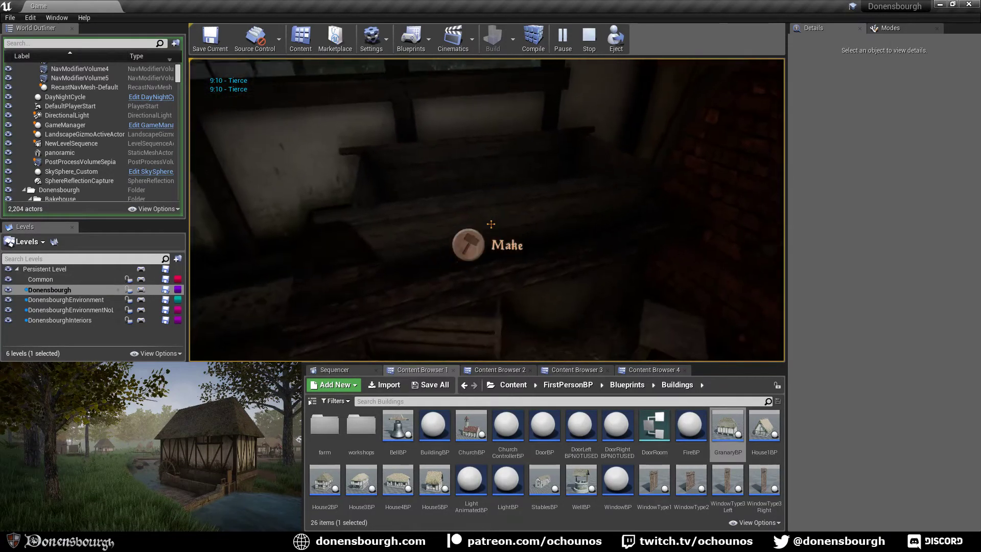
# Compare the ingredients of the Dough wheat and Dough rye recipes at the worktable and close the recipe list
pyautogui.press('e')
pyautogui.click(384, 143)
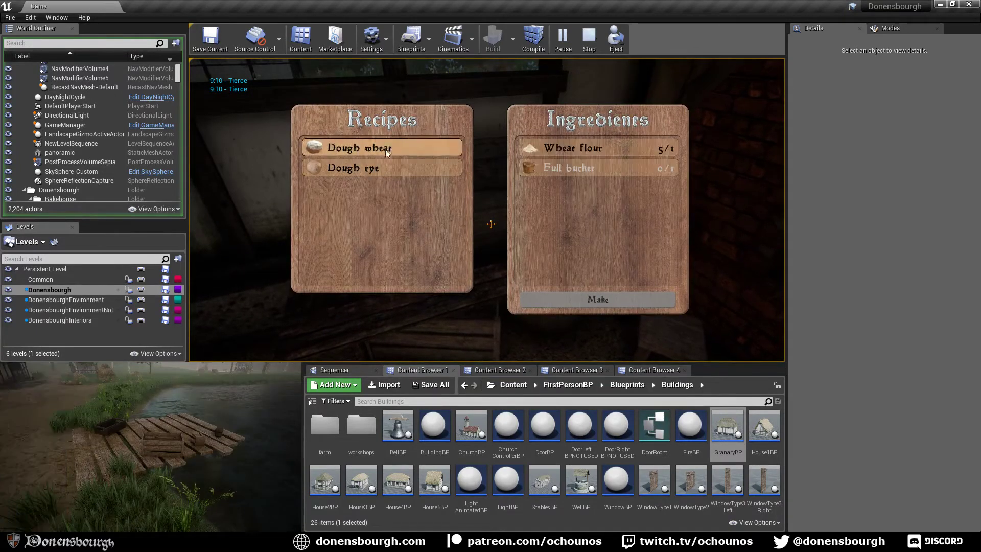
pyautogui.click(385, 174)
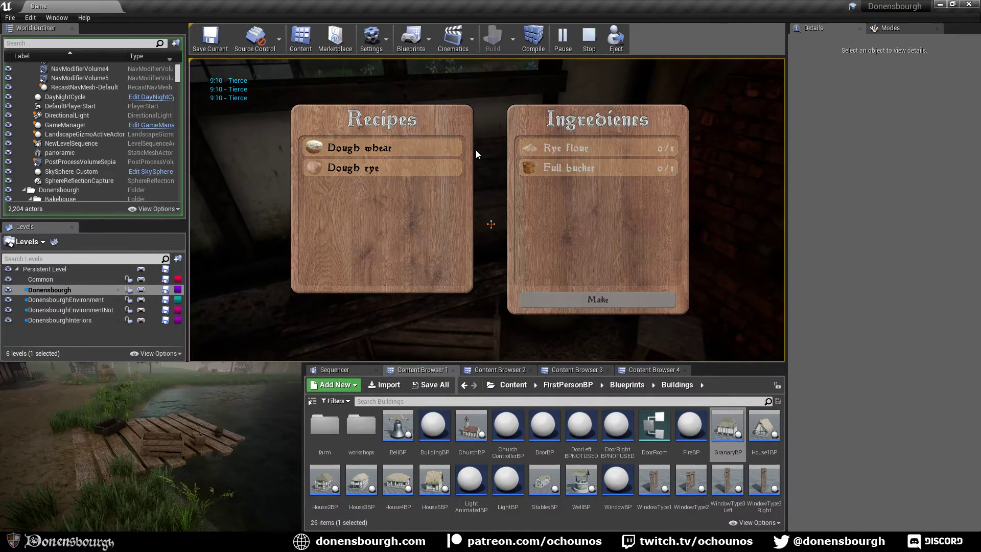
pyautogui.click(419, 144)
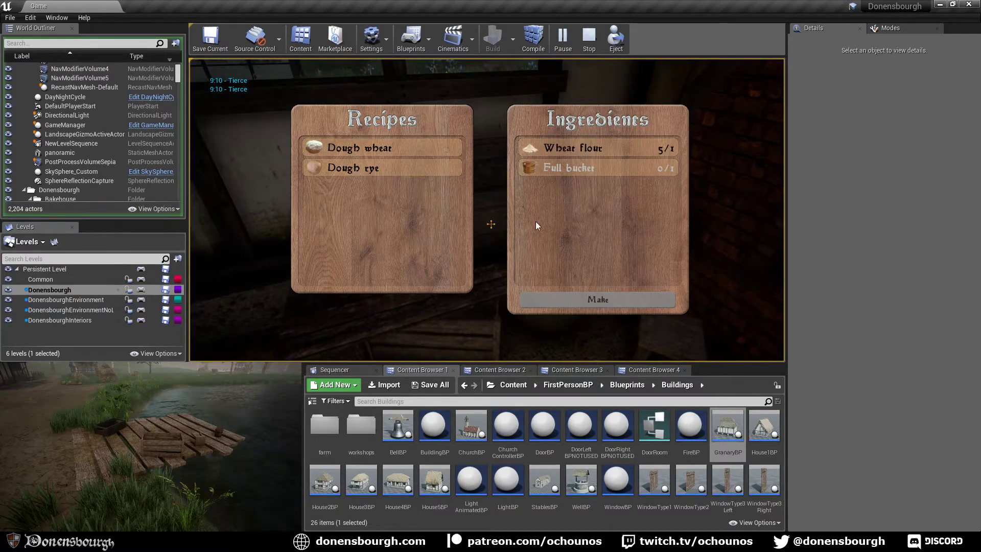
pyautogui.press('e')
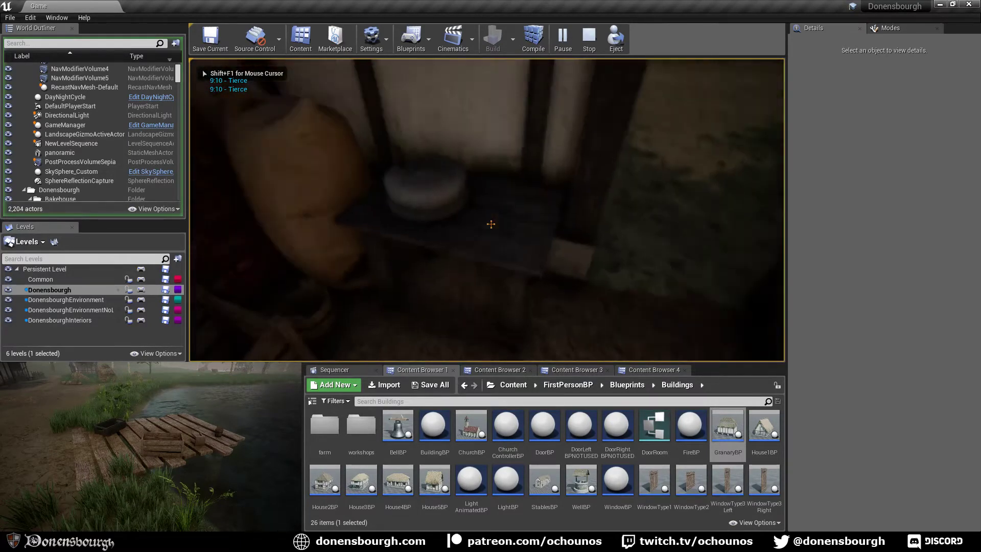
# Check the ingredients of the Wheat flour and Rye flour recipes at the millstone and close the recipe list
pyautogui.press('e')
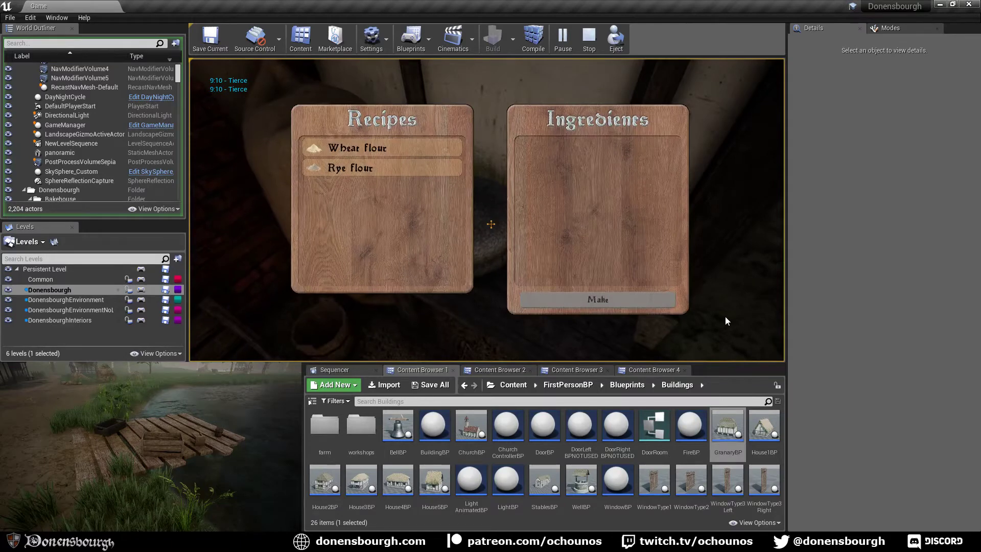
pyautogui.click(362, 146)
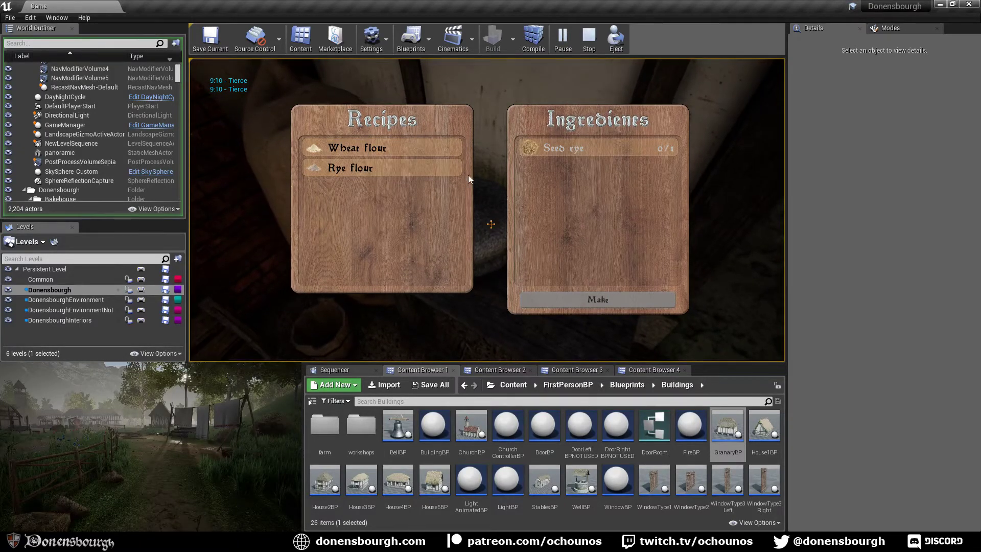
pyautogui.press('e')
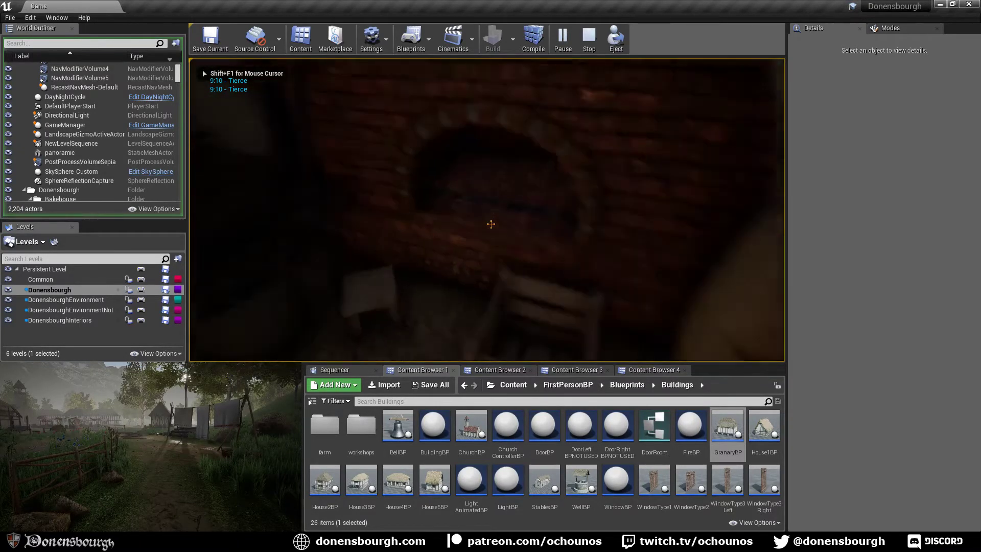
# Compare the ingredients of the Wheat bread, Onion bread and Rye bread recipes at the brick oven and close the list
pyautogui.press('e')
pyautogui.click(387, 153)
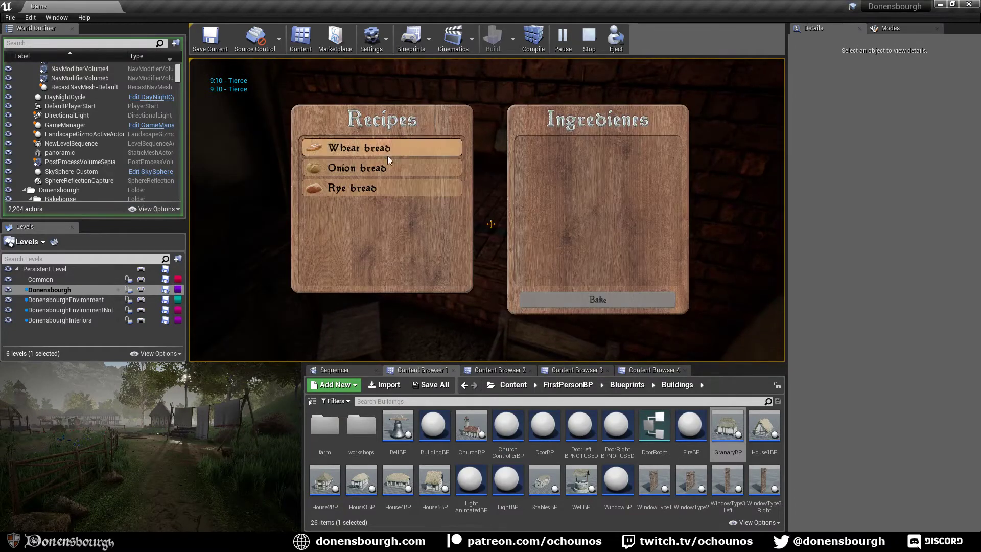
pyautogui.click(390, 165)
pyautogui.click(391, 189)
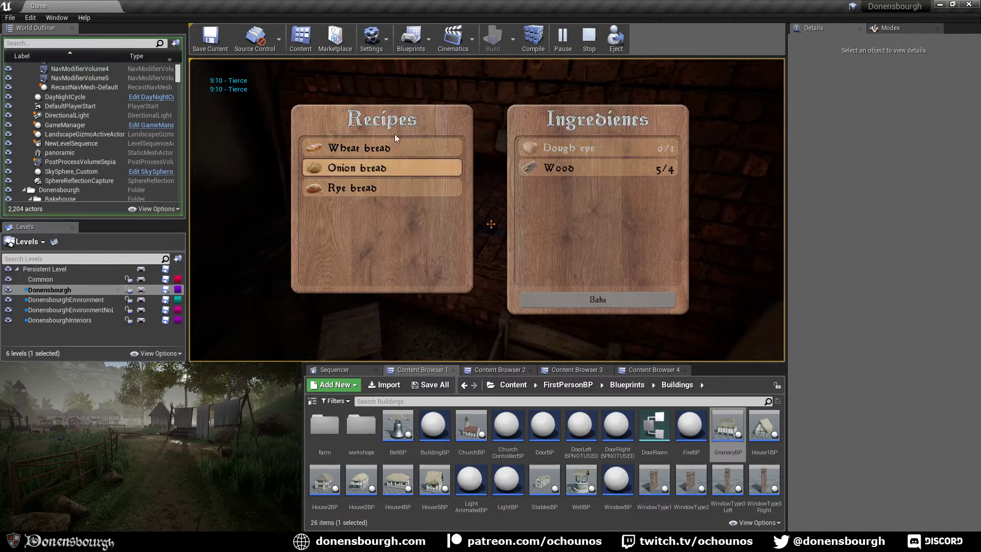
pyautogui.click(495, 273)
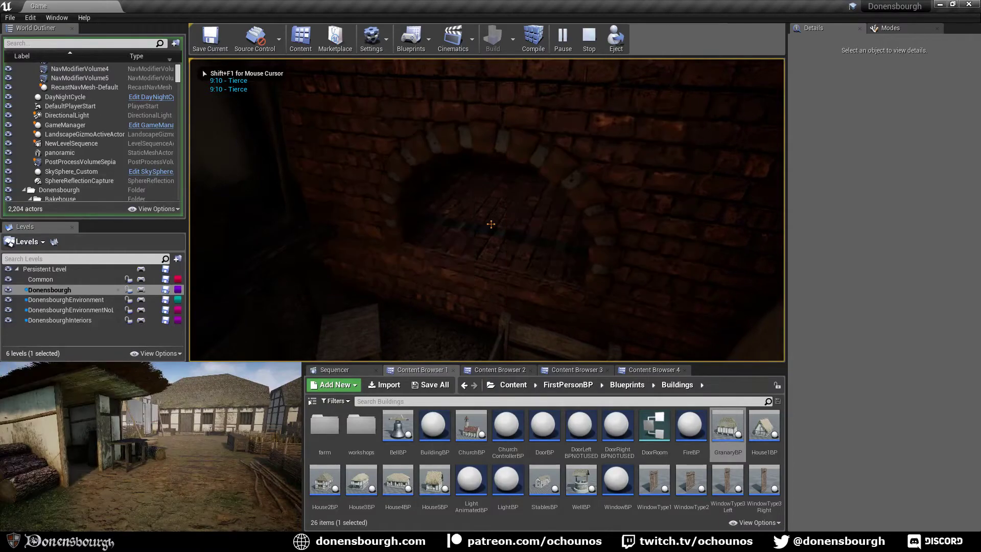
# Run from the bakehouse along the dirt road to the timber-framed building with sacks outside and inspect its interior
pyautogui.press('w')
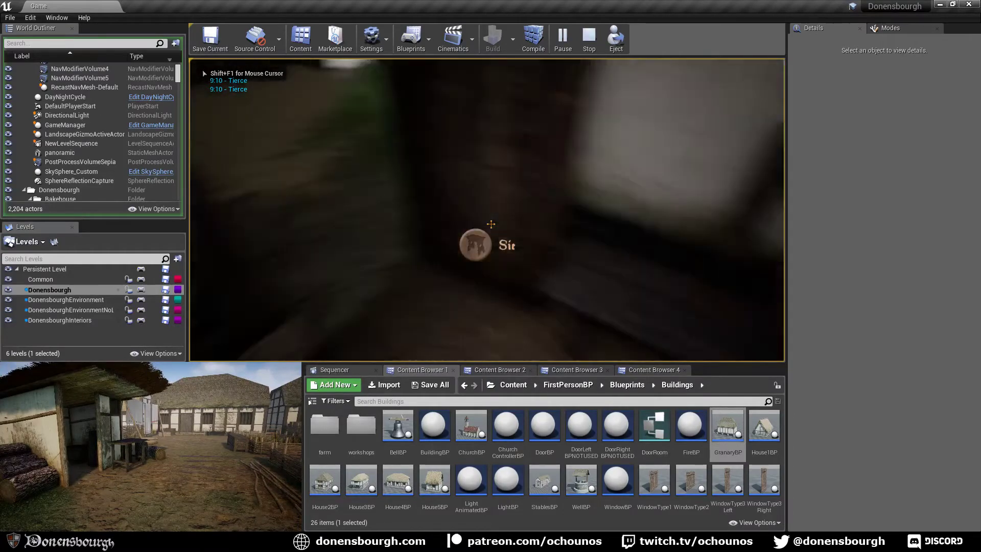
pyautogui.hotkey('shift', 'w')
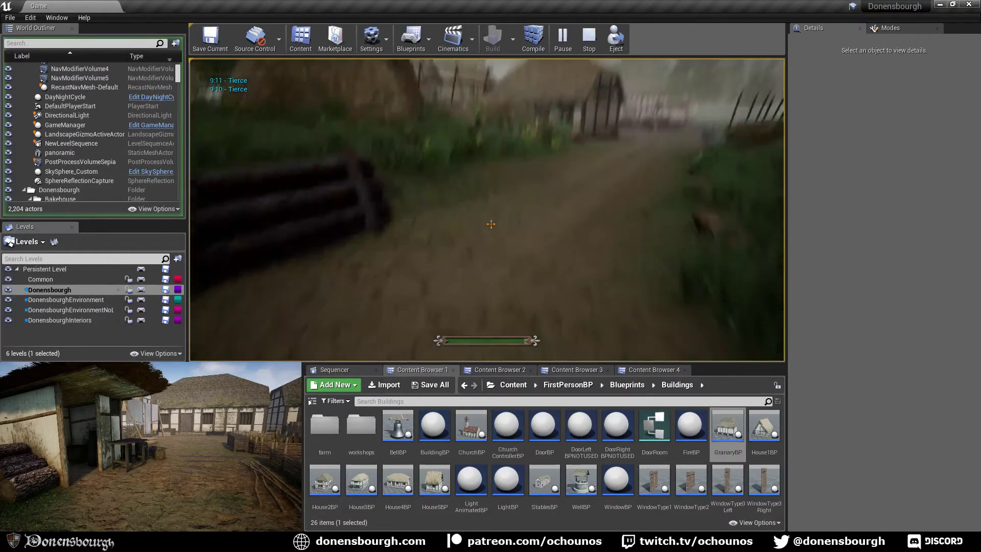
pyautogui.hotkey('shift', 'w')
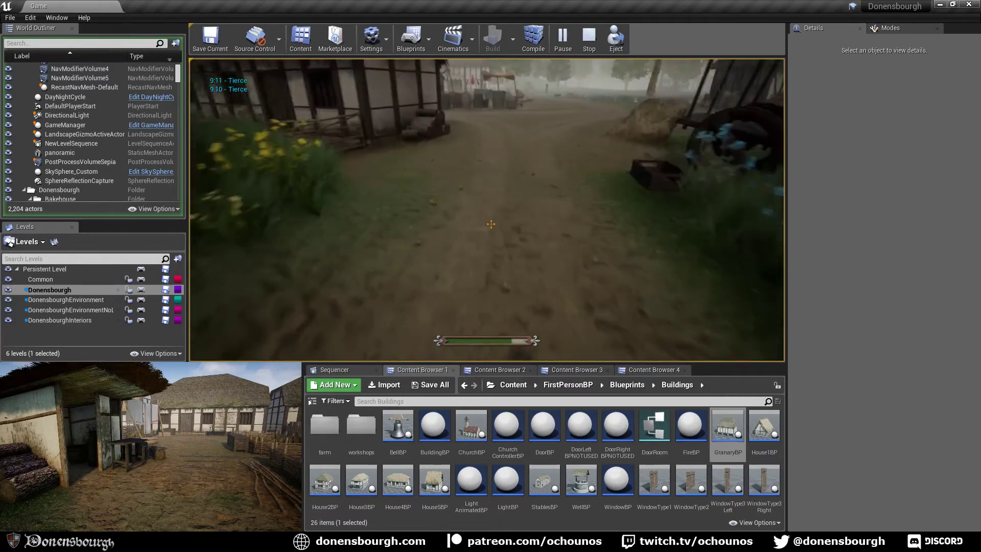
pyautogui.hotkey('shift', 'w')
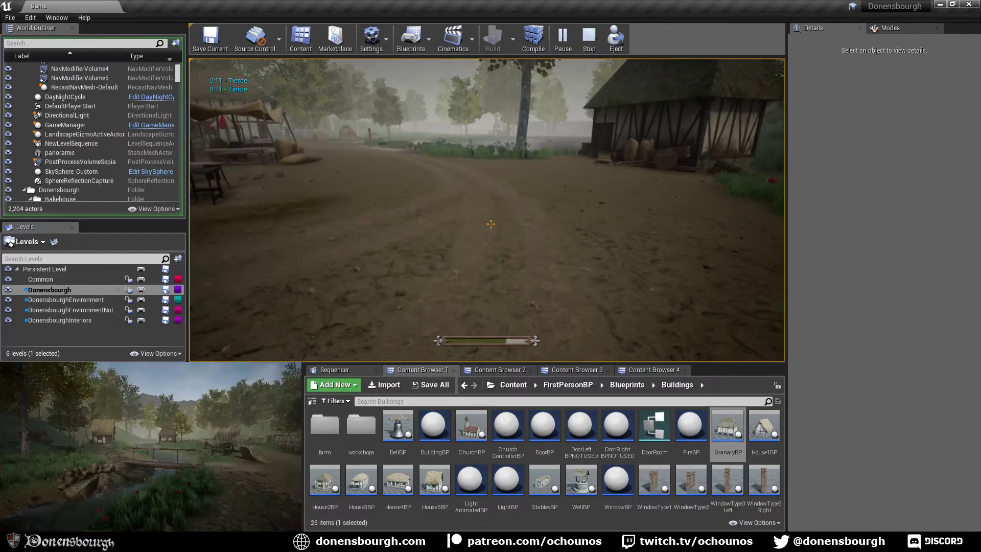
pyautogui.press('w')
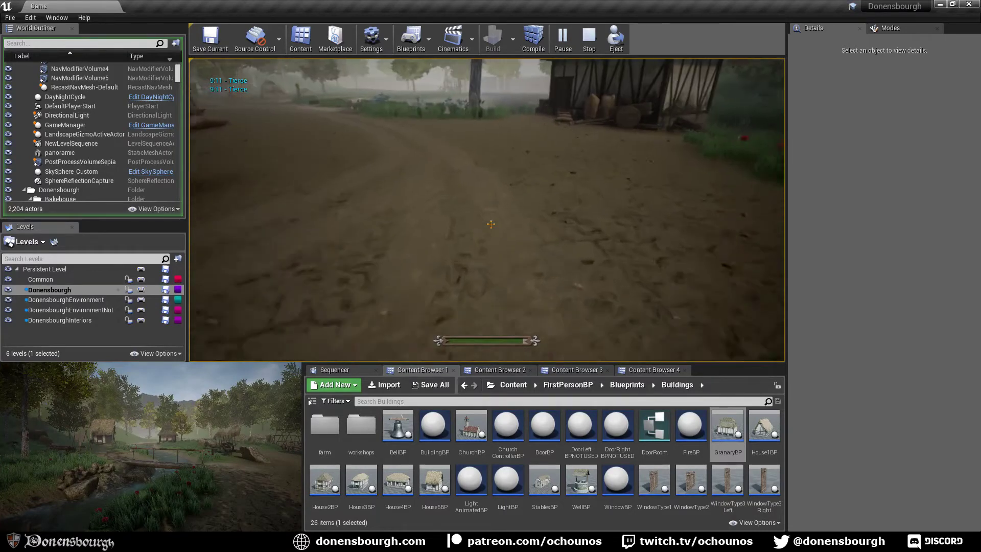
pyautogui.hotkey('shift', 'w')
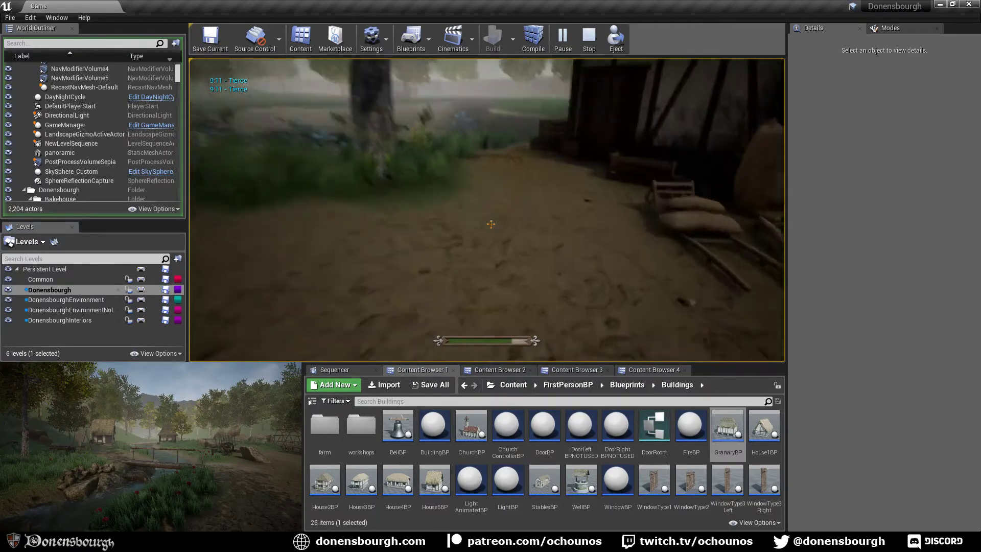
pyautogui.press('w')
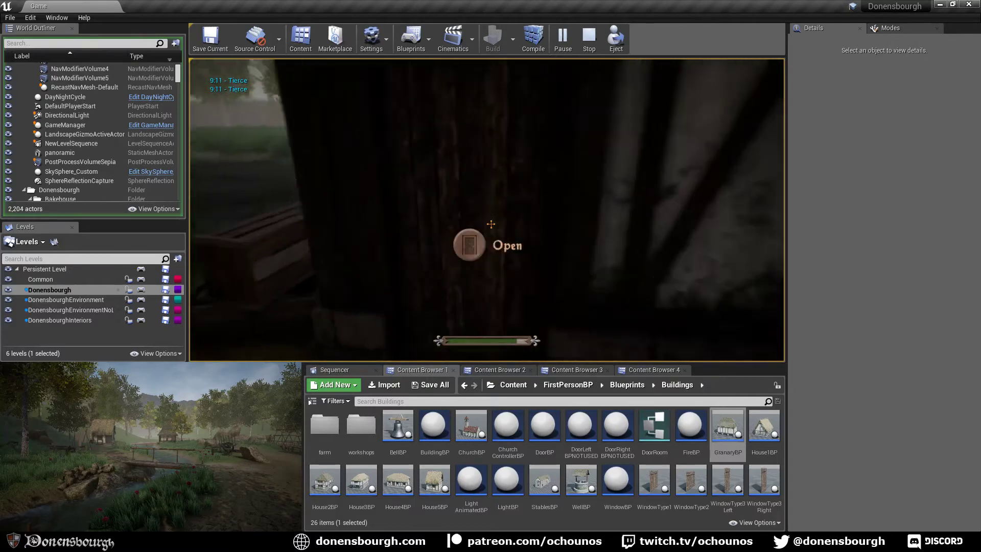
pyautogui.press('w')
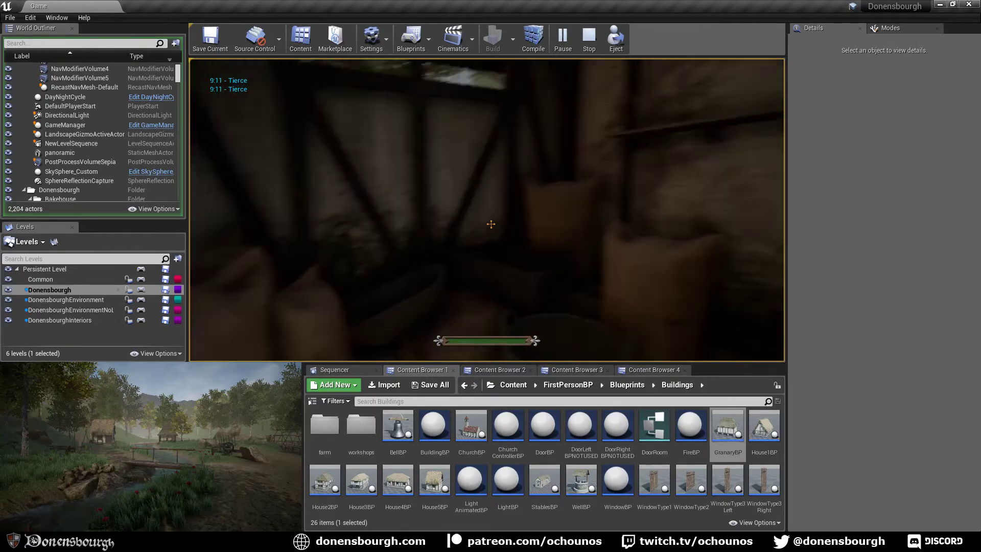
pyautogui.press('w')
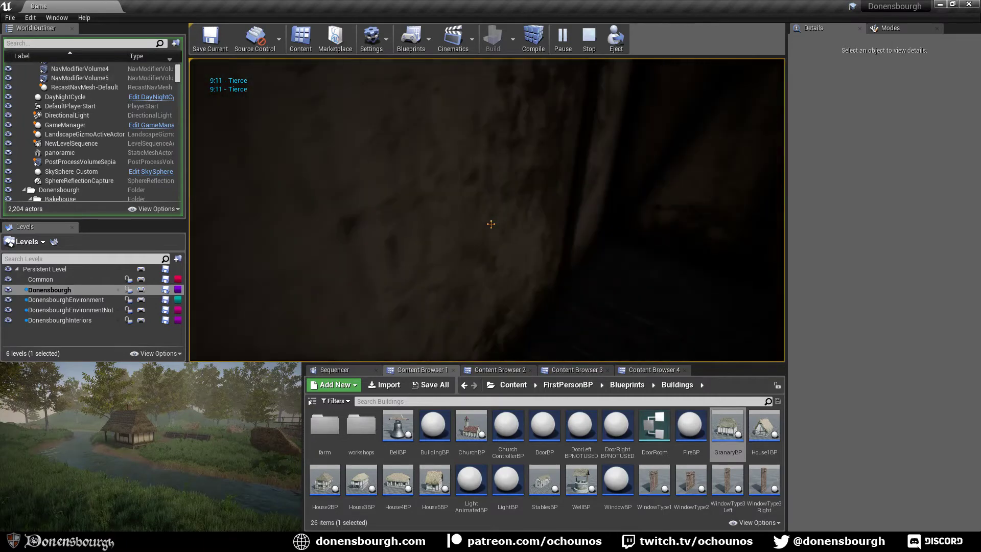
# Run past the log bridge and the wooden gate to the fenced onion garden, and end the playtest there
pyautogui.press('w')
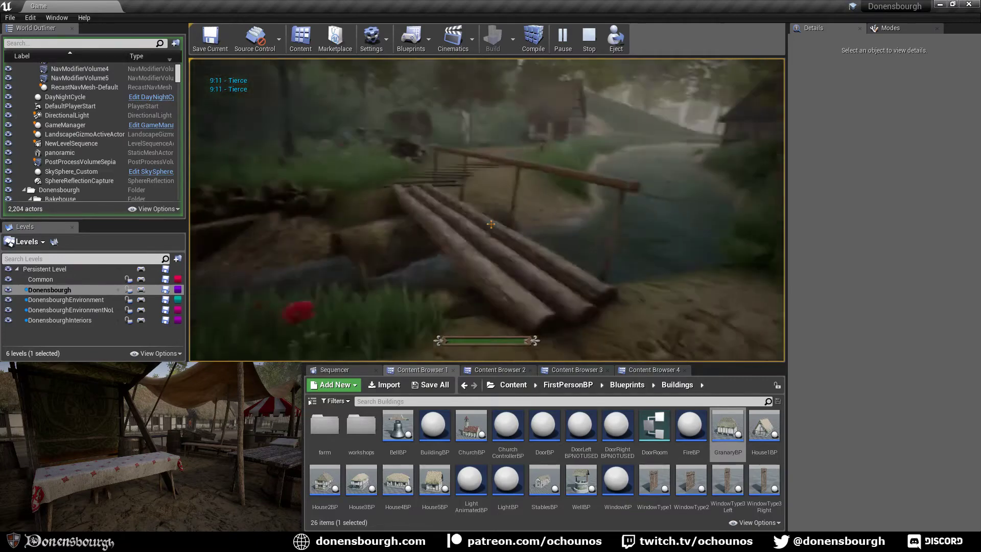
pyautogui.press('w')
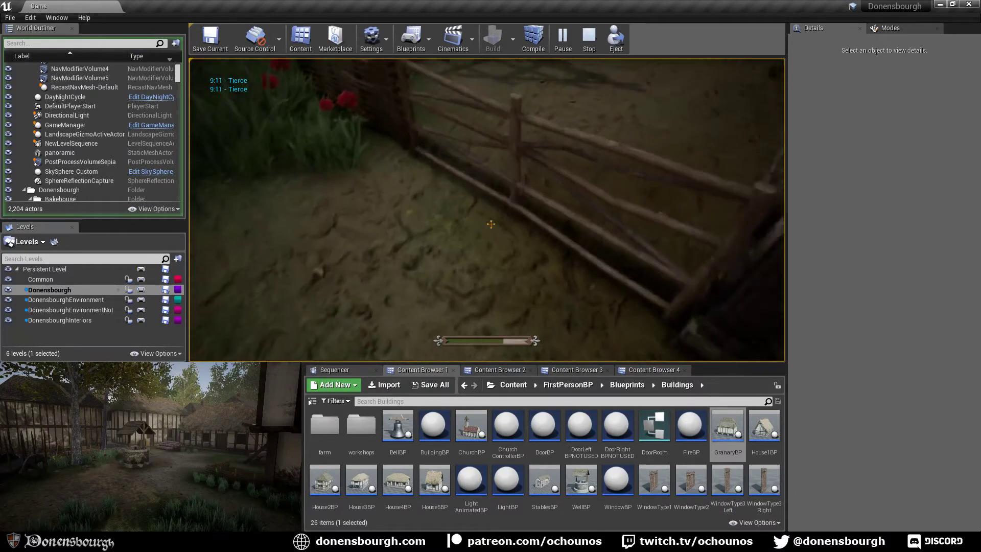
pyautogui.press('w')
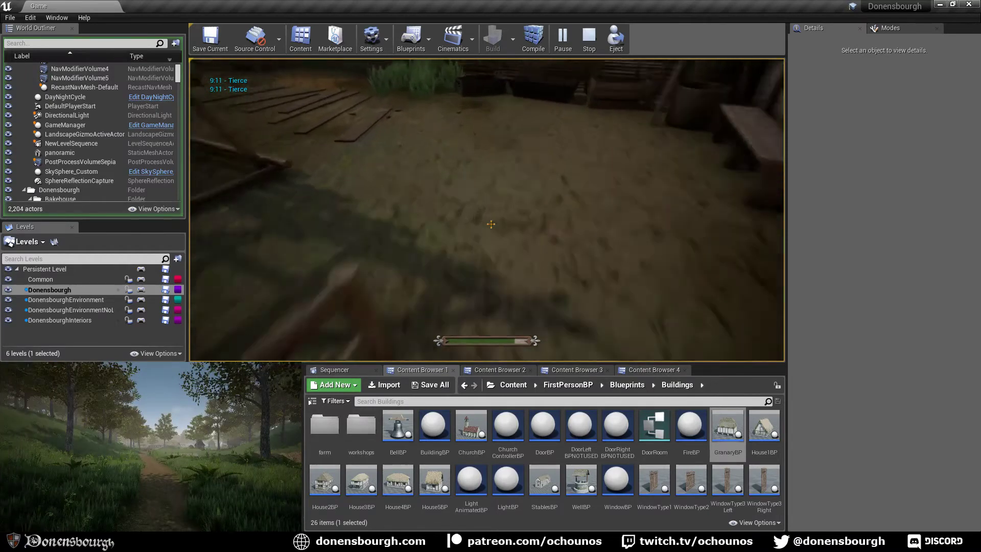
pyautogui.press('w')
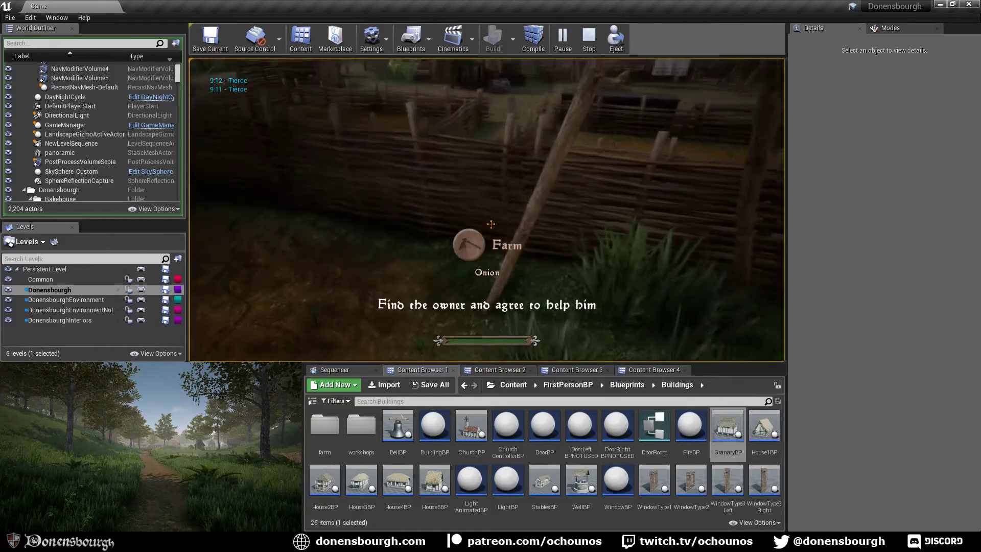
pyautogui.press('Escape')
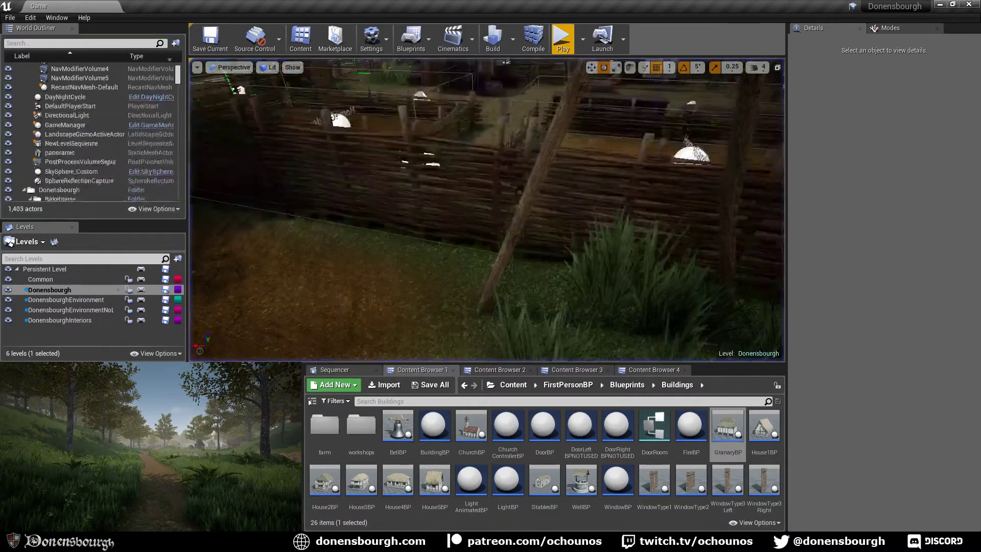
# Make the HomeGardenBP3 plot owned by the player and enable its interaction
pyautogui.press('w')
pyautogui.moveTo(456, 178); pyautogui.dragTo(426, 203, button='right')
pyautogui.press('w')
pyautogui.press('d')
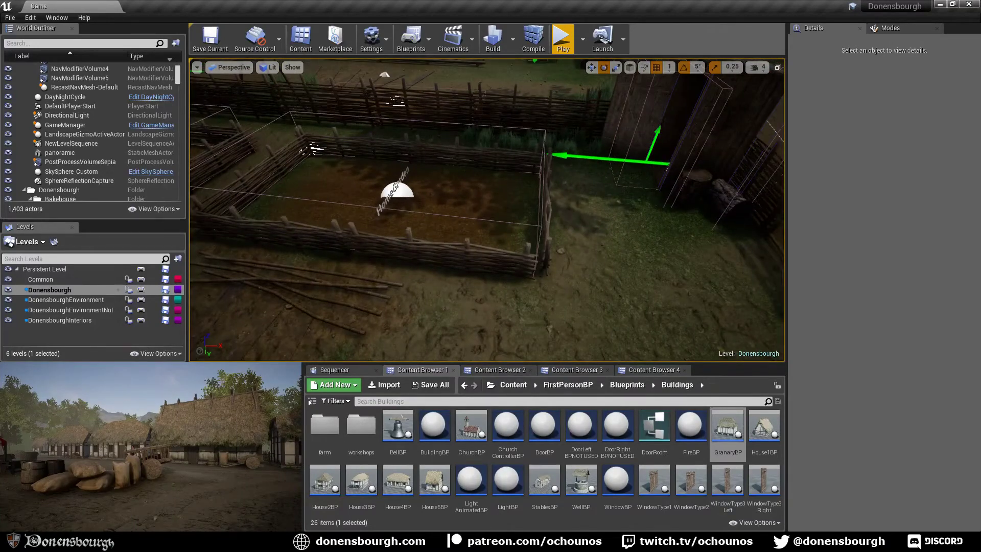
pyautogui.click(396, 189)
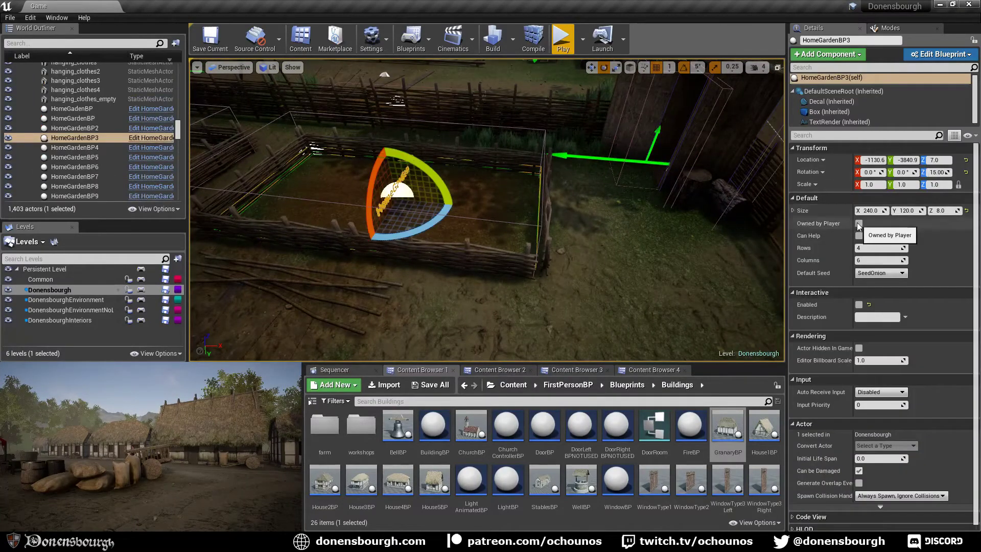
pyautogui.click(859, 305)
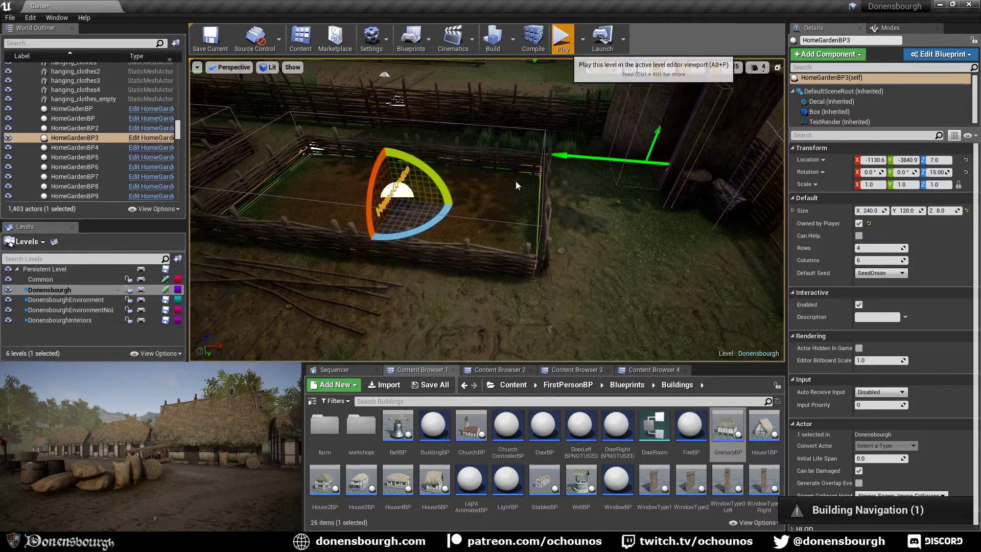
# Playtest the fenced garden plot in full screen and plant three onions in it
pyautogui.hotkey('alt', 'p')
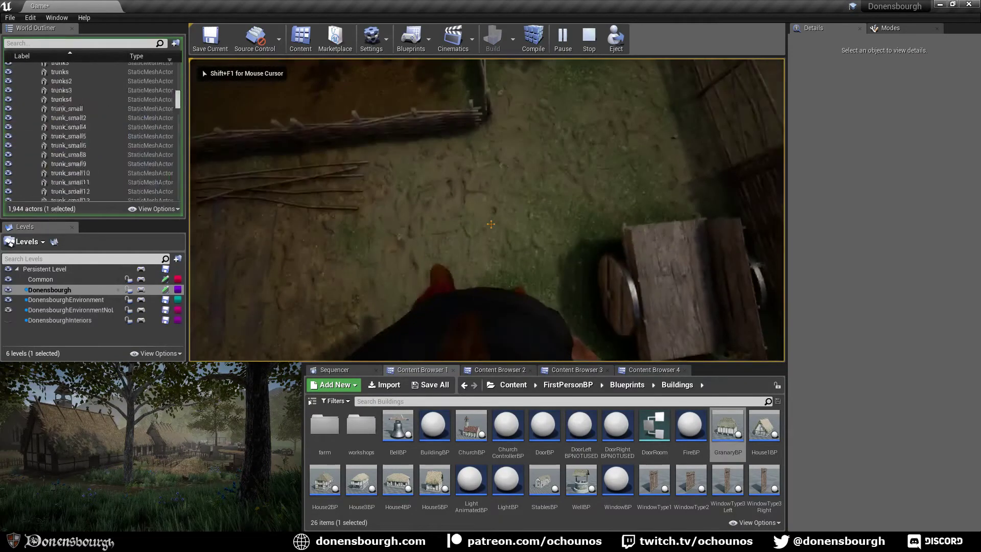
pyautogui.press('w')
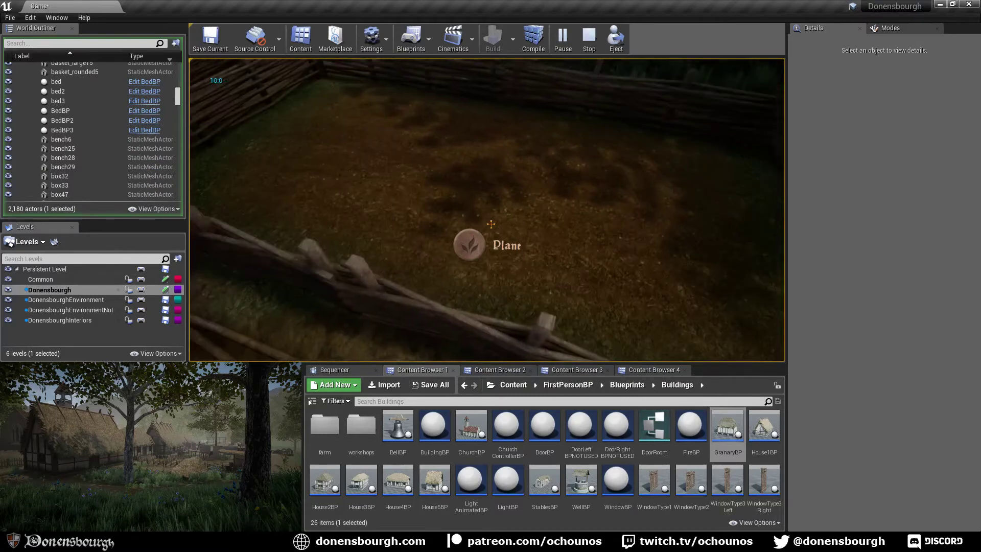
pyautogui.press('F11')
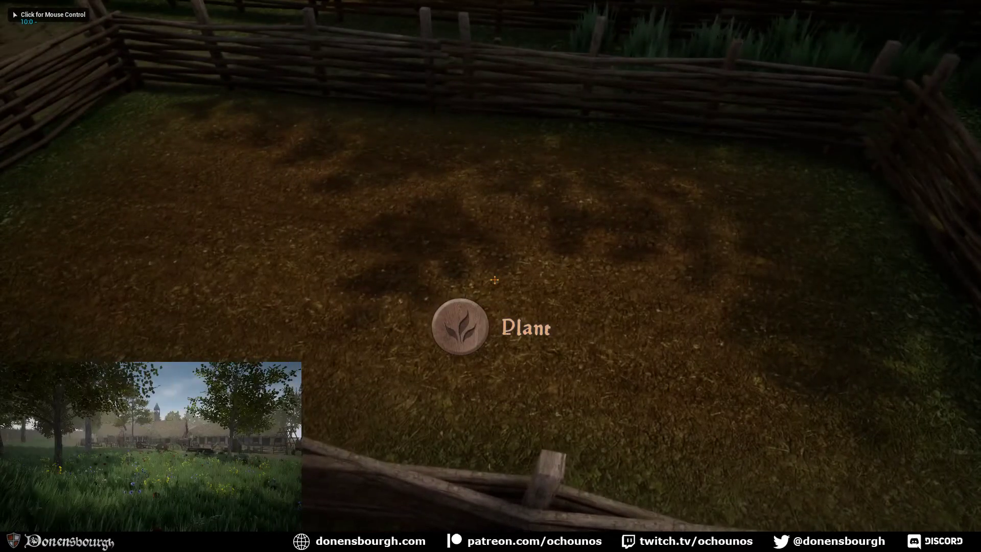
pyautogui.hotkey('shift', 'F1')
pyautogui.click(254, 256)
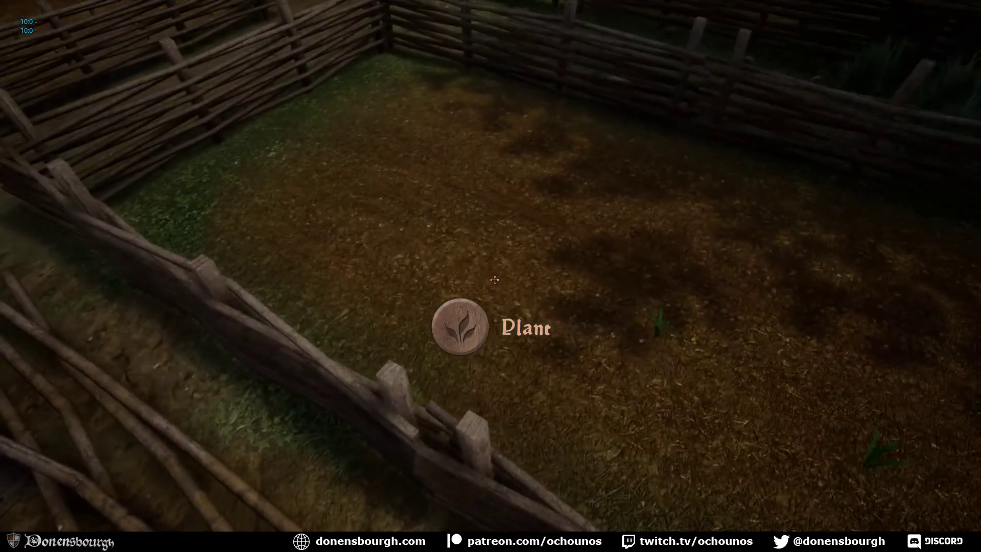
pyautogui.click(494, 279)
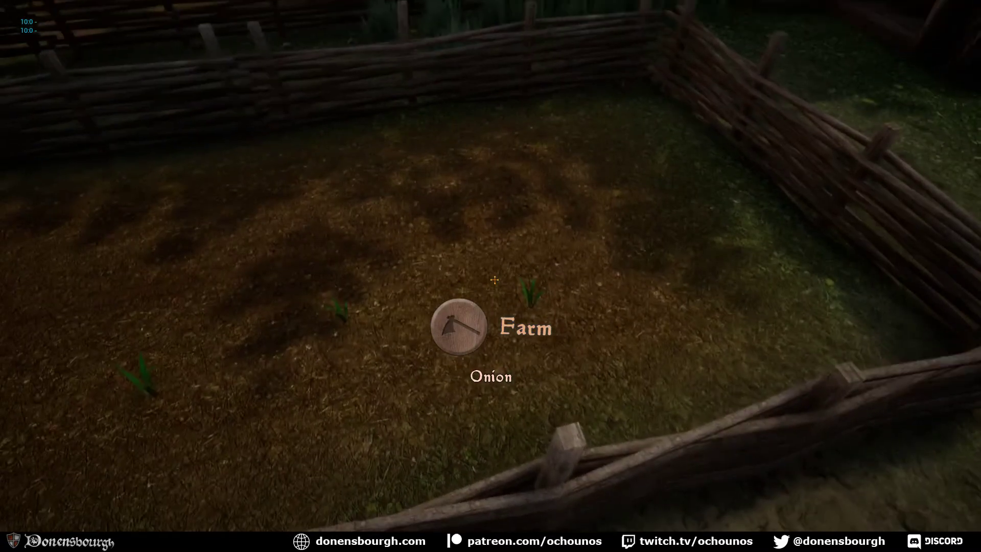
# Look through the player's inventory down to the Onion bread entry and close it
pyautogui.press('Tab')
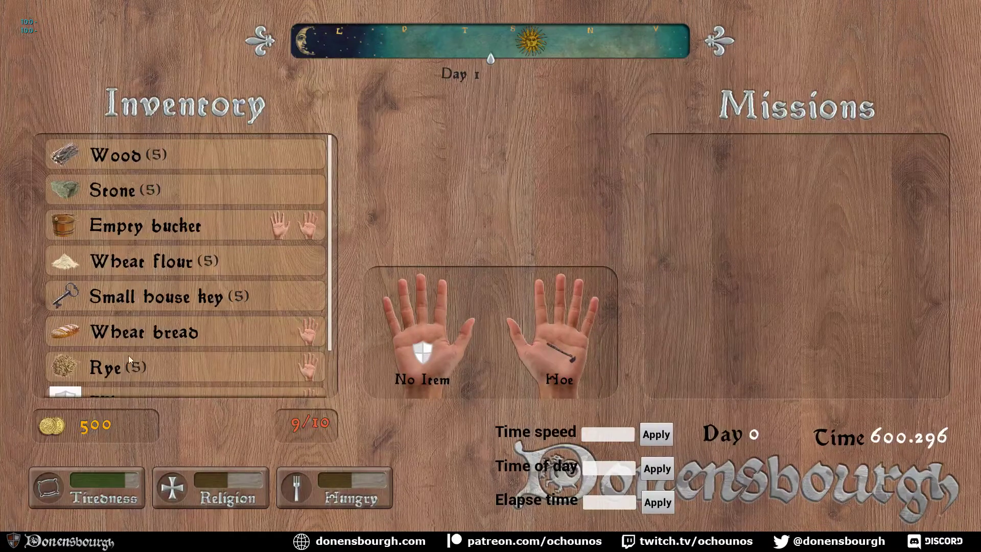
pyautogui.scroll(-1, 164, 337)
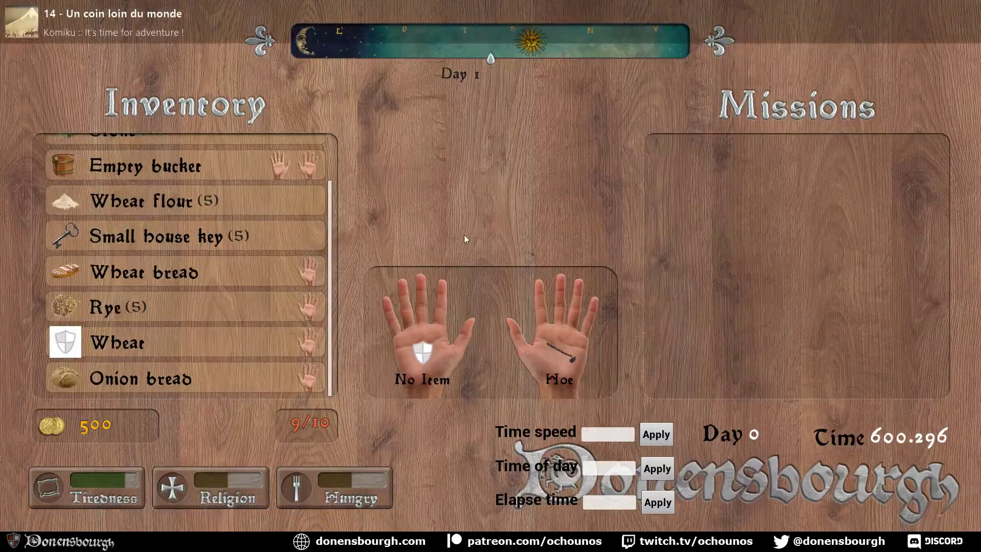
pyautogui.press('Tab')
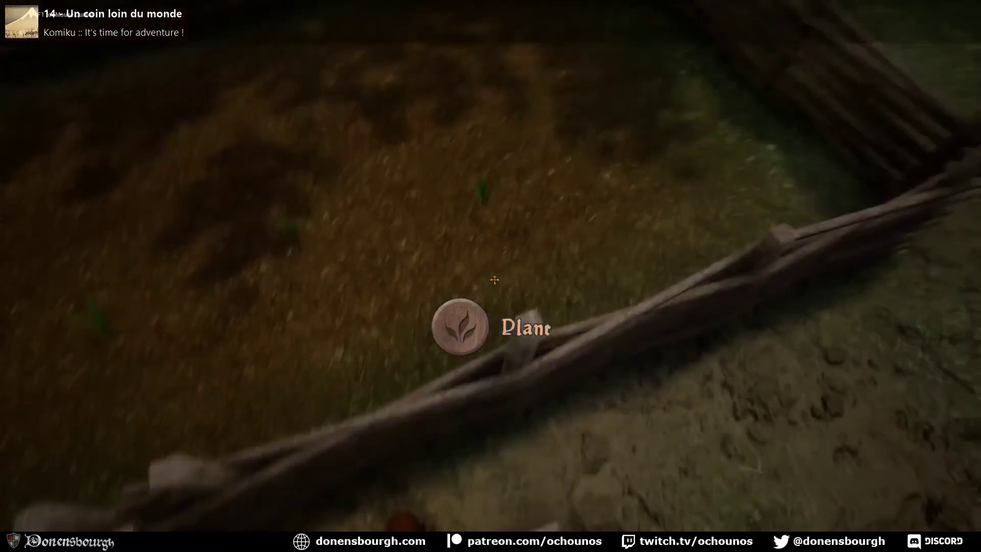
# Farm the planted onions in the garden plot as the in-game time advances
pyautogui.click(494, 279)
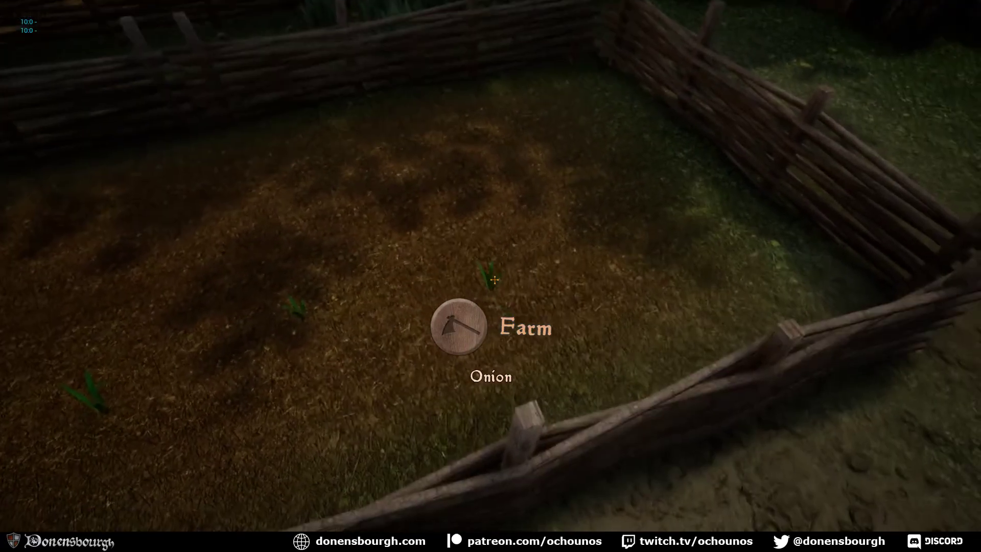
pyautogui.click(494, 279)
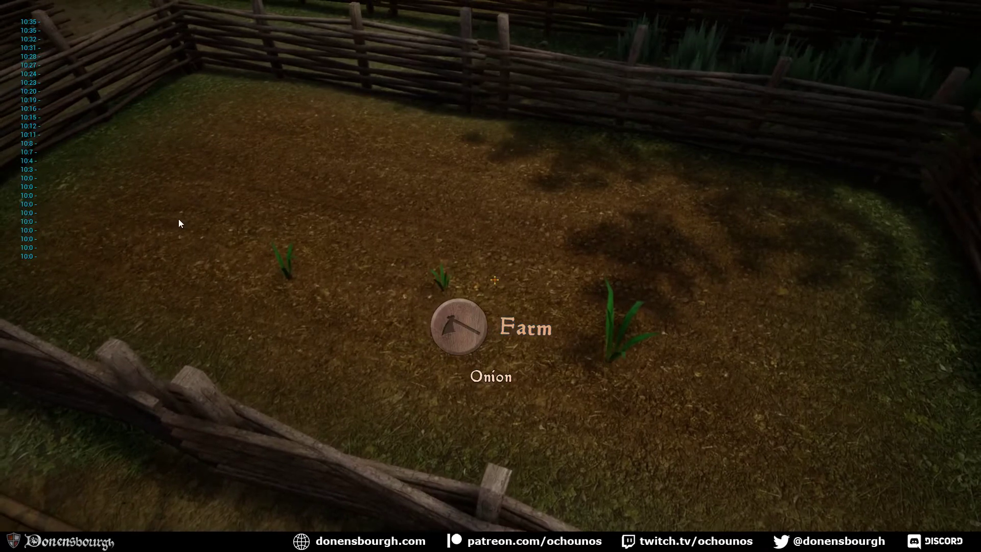
pyautogui.click(179, 218)
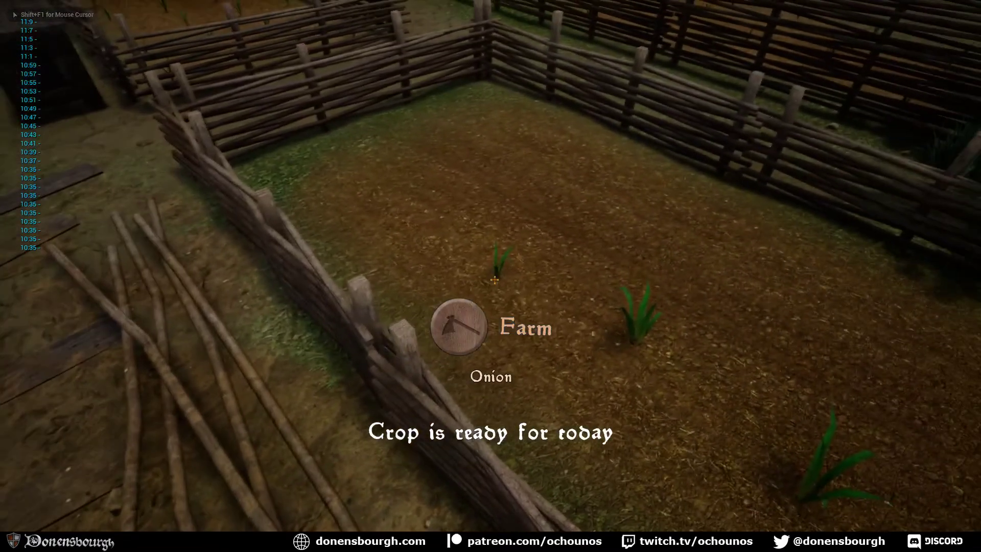
pyautogui.click(495, 280)
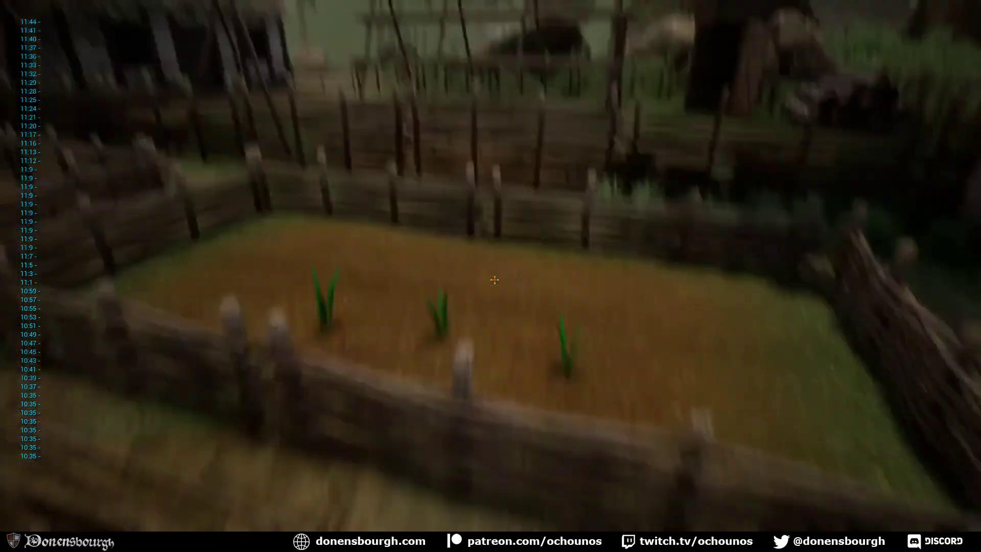
# Walk around the yard between the garden plot and the wooden gate, and leave full-screen play
pyautogui.press('w')
pyautogui.press('w')
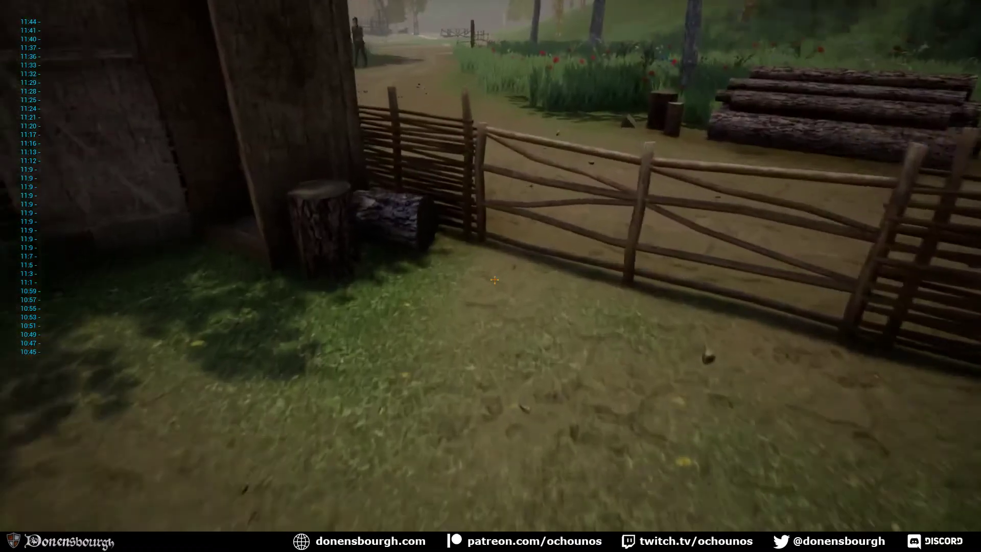
pyautogui.press('F11')
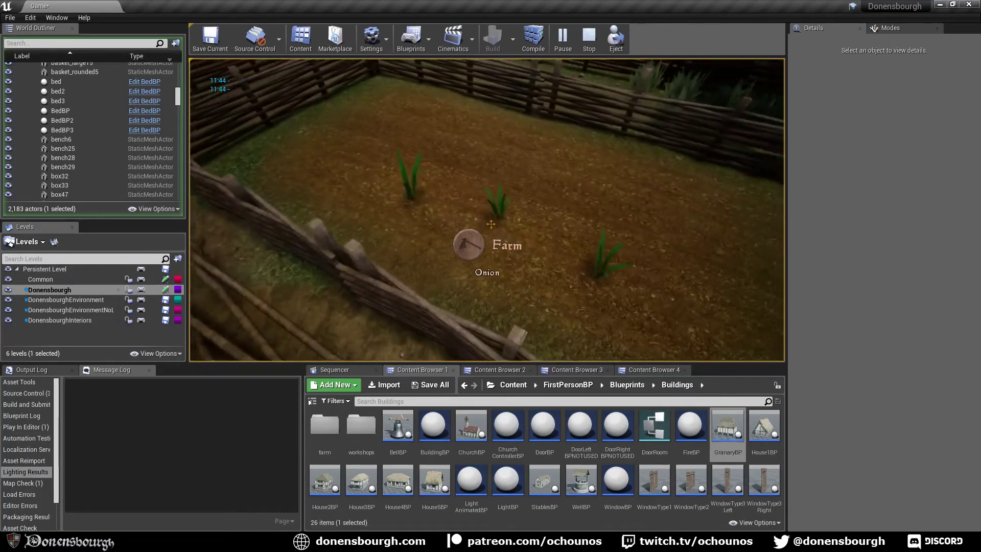
# Step away from the onion garden and use the wheat bread from the character's inventory
pyautogui.press('s')
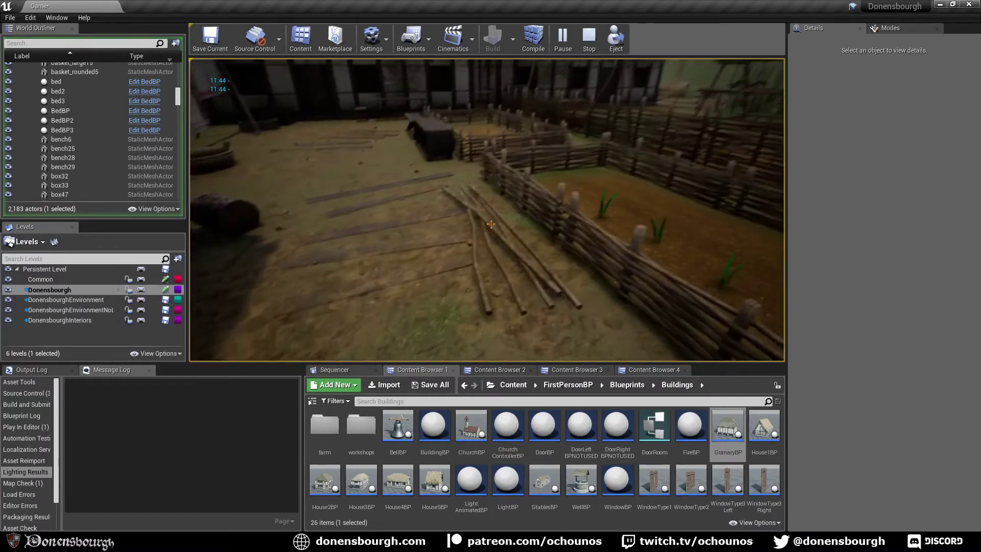
pyautogui.press('w')
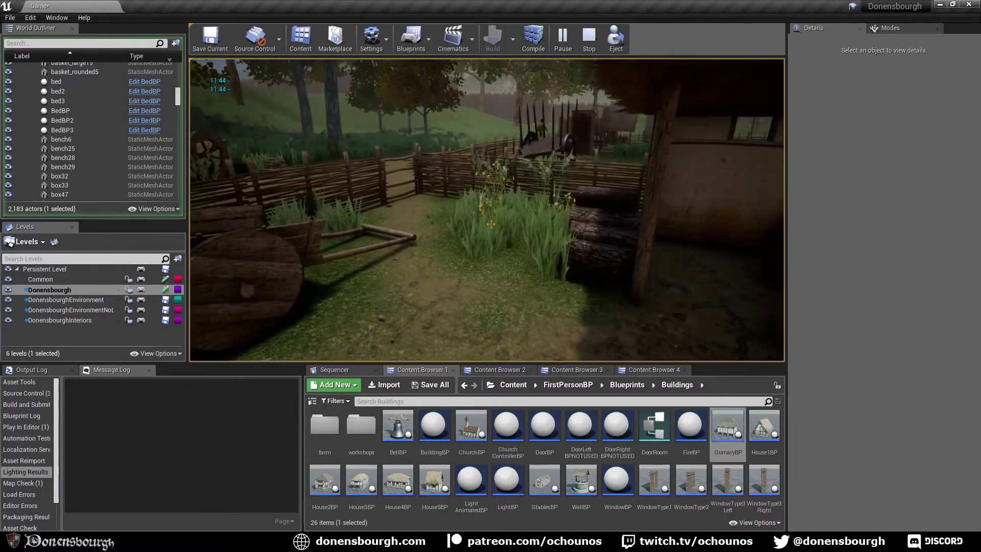
pyautogui.press('i')
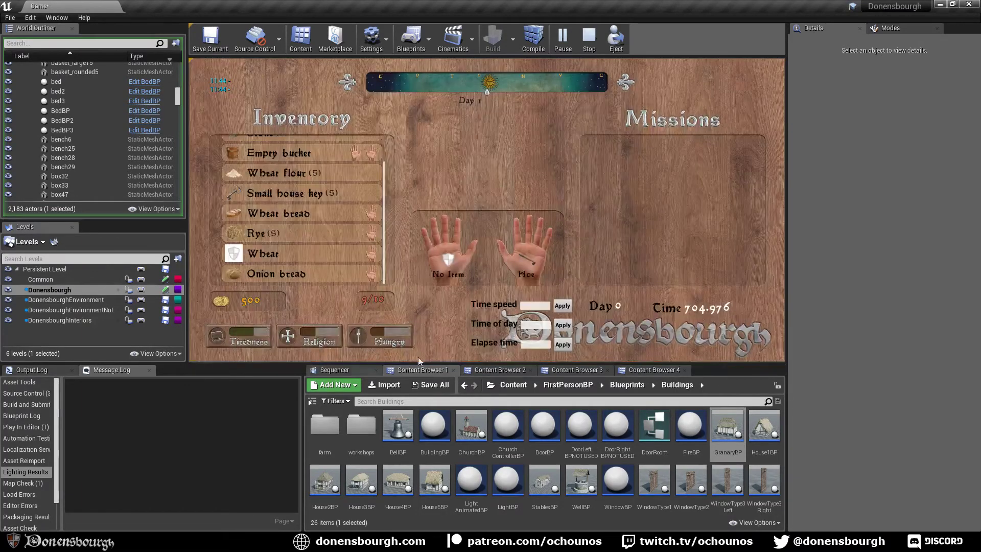
pyautogui.click(376, 218)
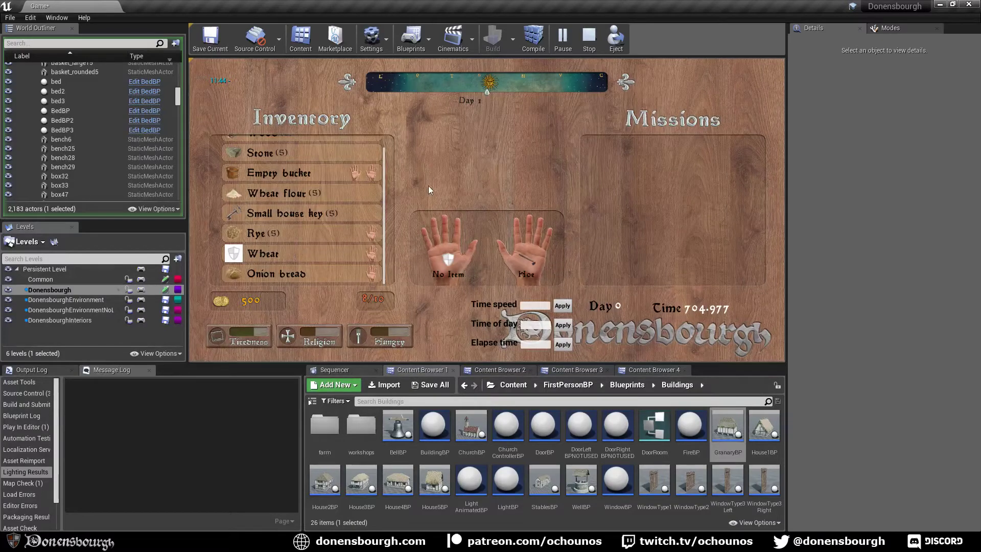
pyautogui.press('Tab')
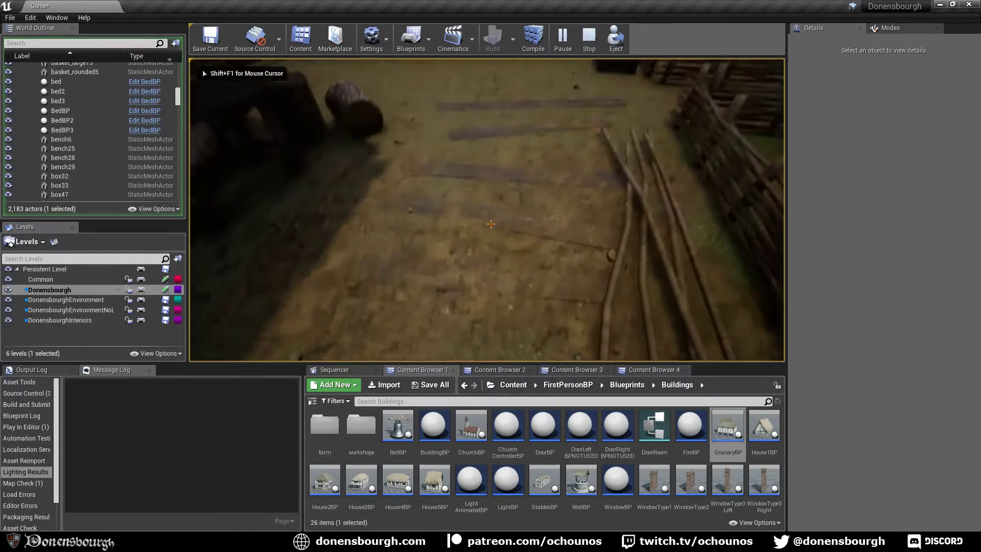
# Leave the fenced yard past the cart and run uphill through the forest to the wood lying in the grass
pyautogui.press('w')
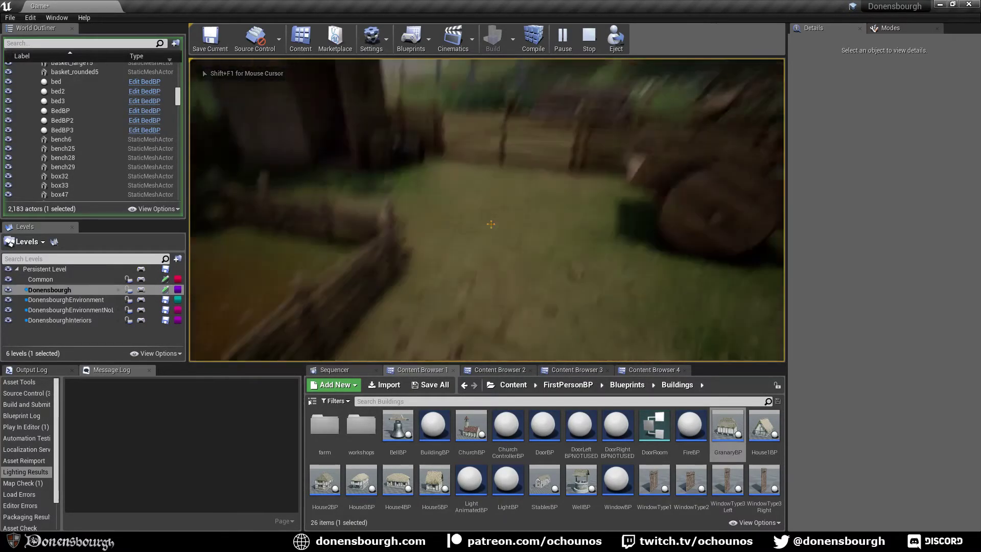
pyautogui.press('w')
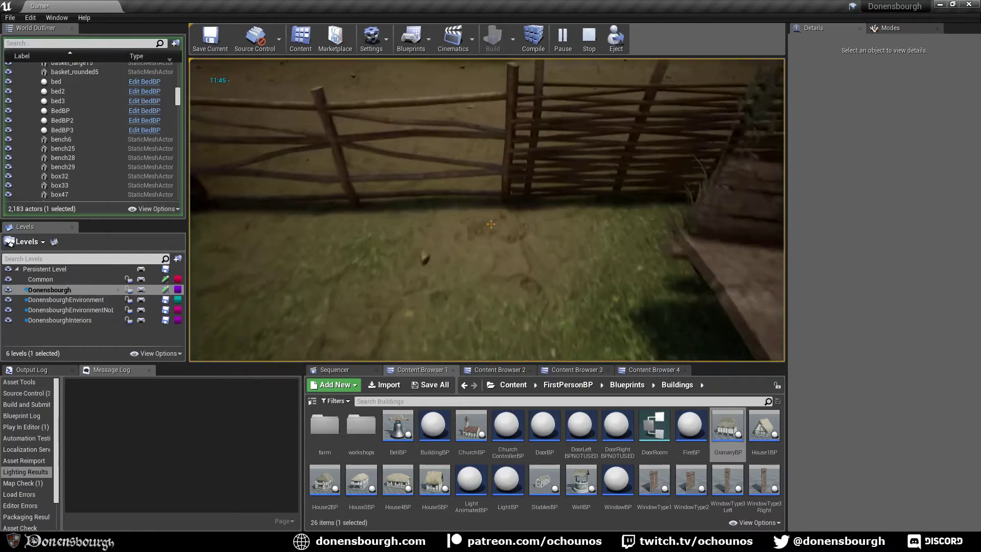
pyautogui.press('space')
pyautogui.press('w')
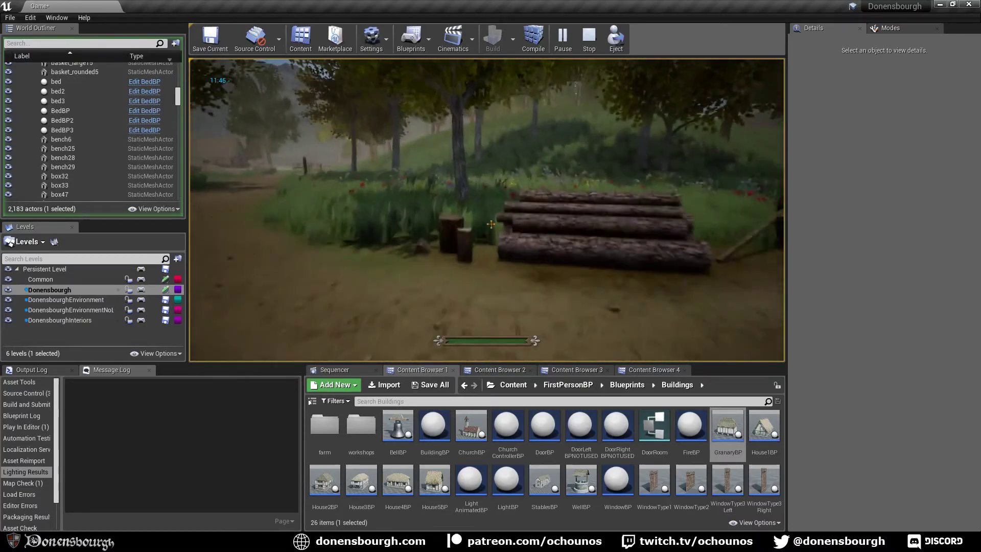
pyautogui.press('w')
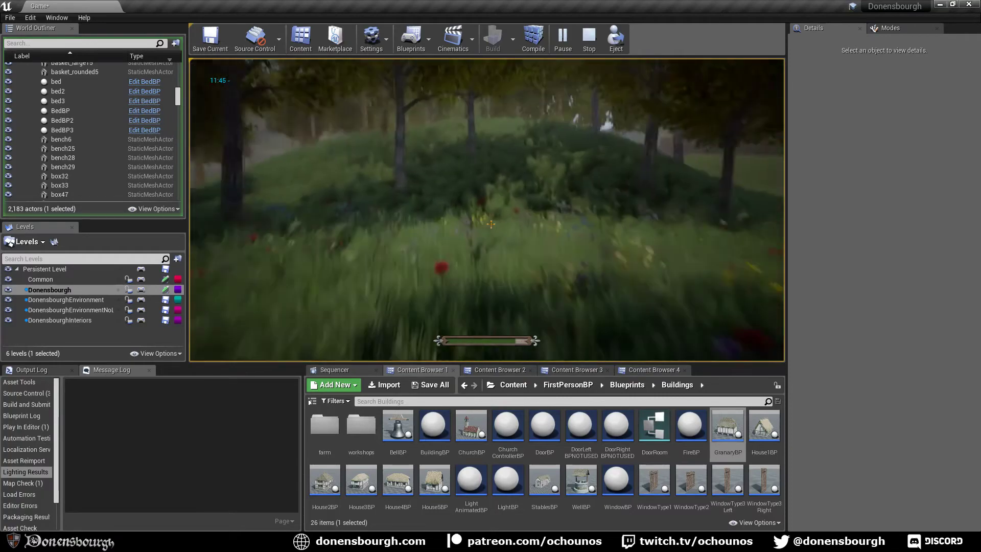
pyautogui.press('w')
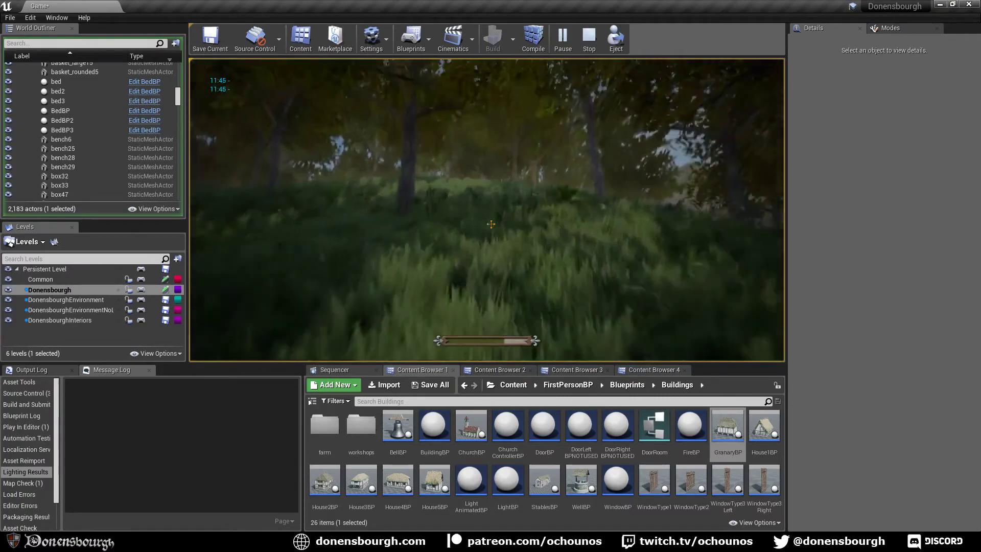
pyautogui.press('w')
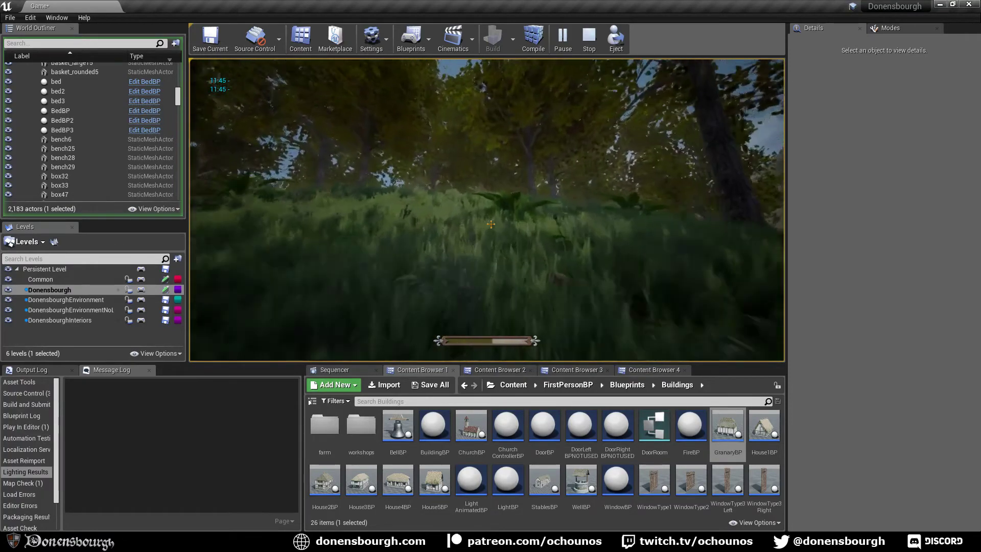
pyautogui.press('w')
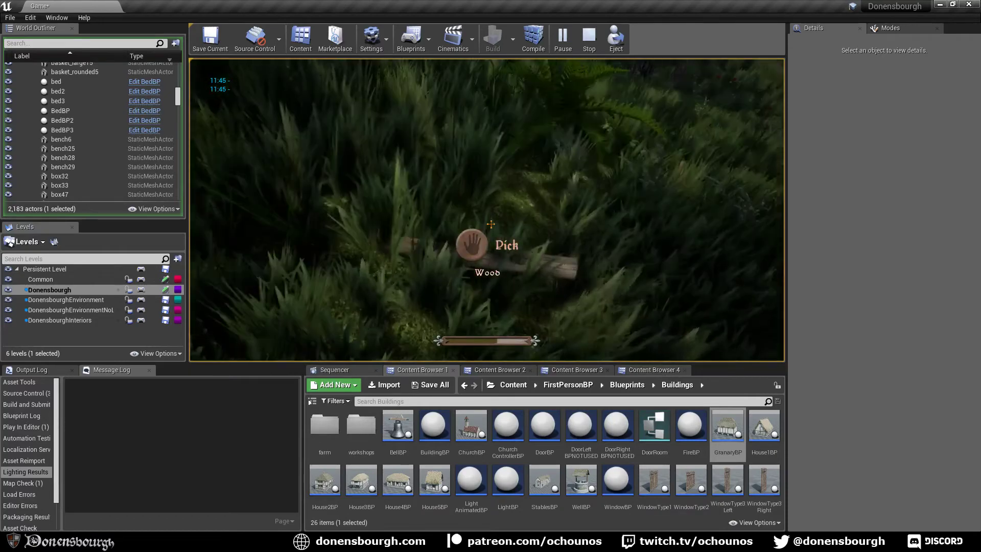
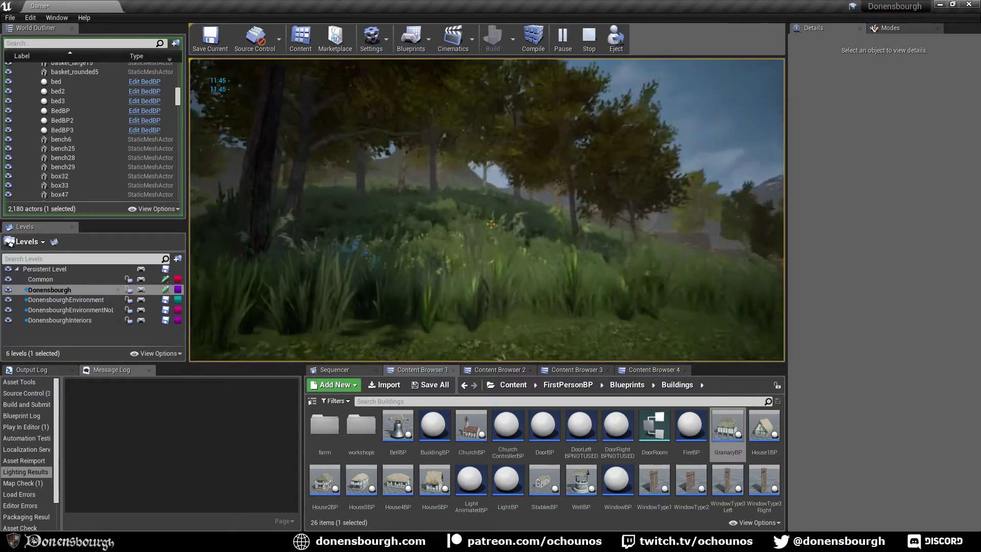
# Explore the wooded hill by the river as far as the rocky path, and end the play session
pyautogui.hotkey('shift', 'w')
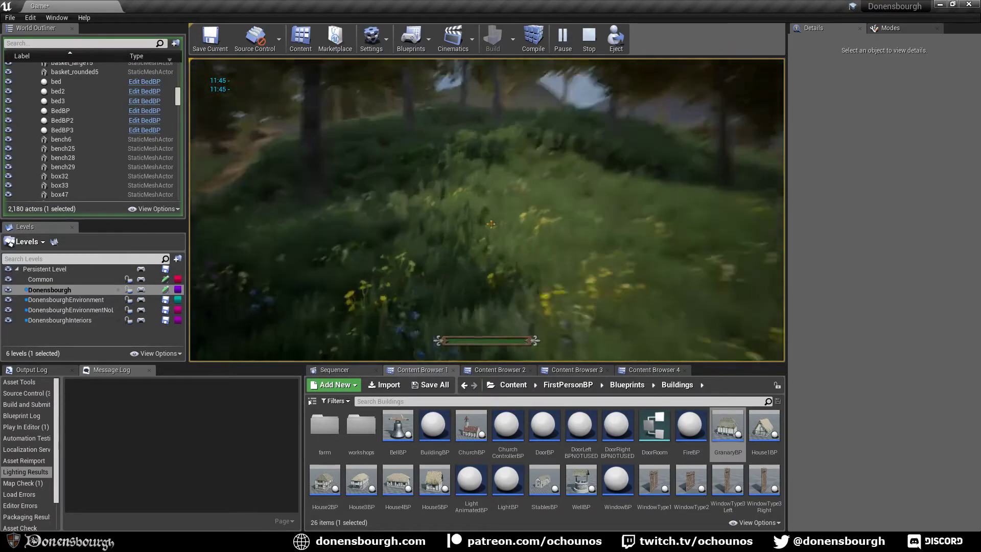
pyautogui.hotkey('shift', 'w')
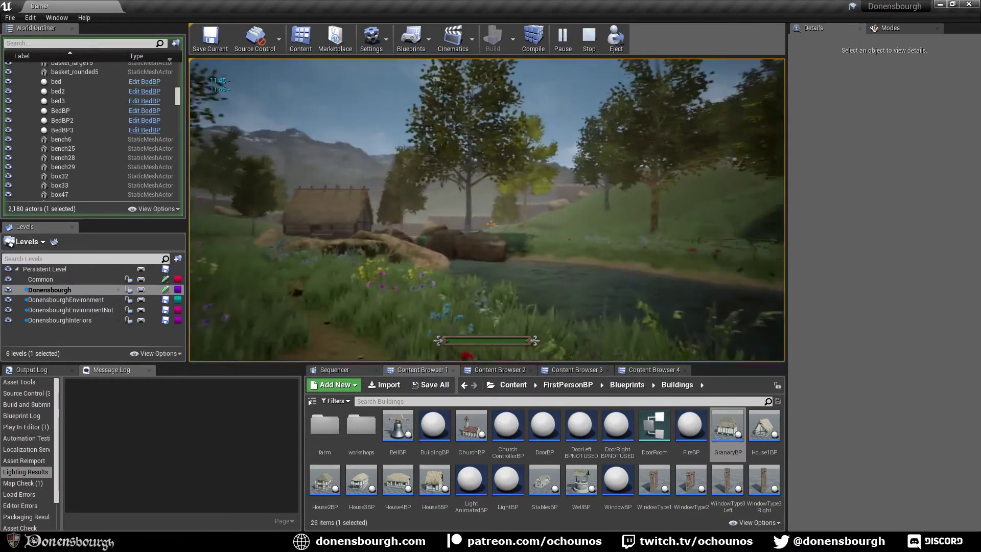
pyautogui.hotkey('shift', 'w')
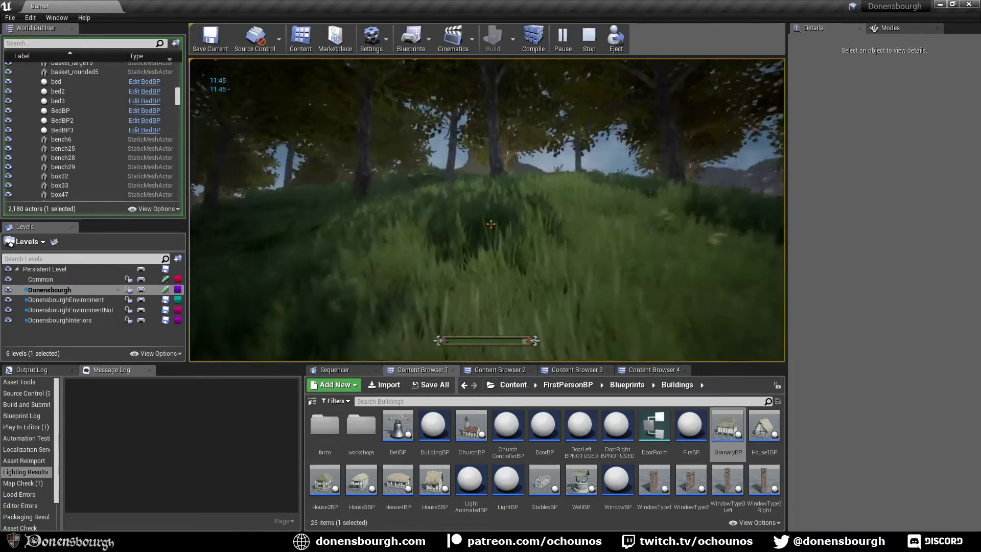
pyautogui.hotkey('shift', 'w')
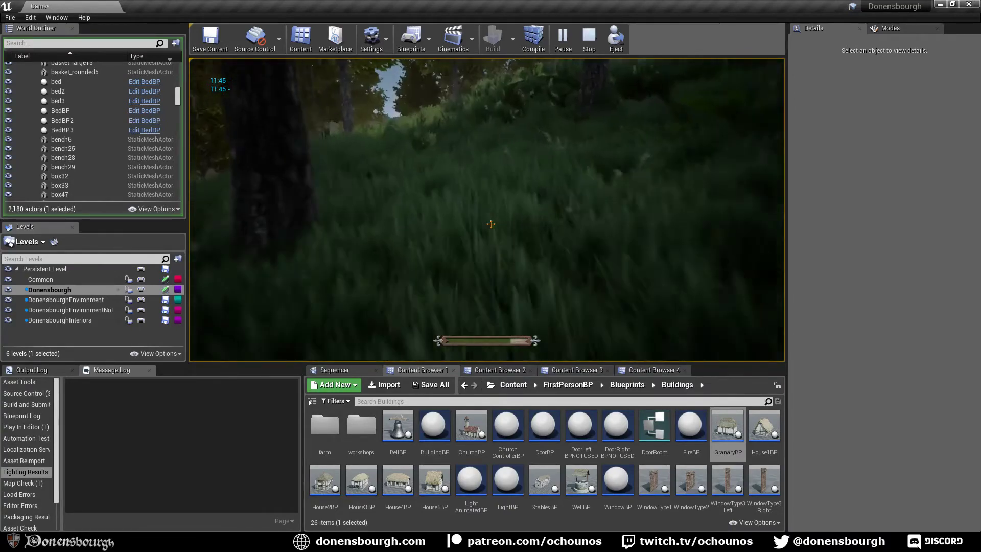
pyautogui.hotkey('shift', 'w')
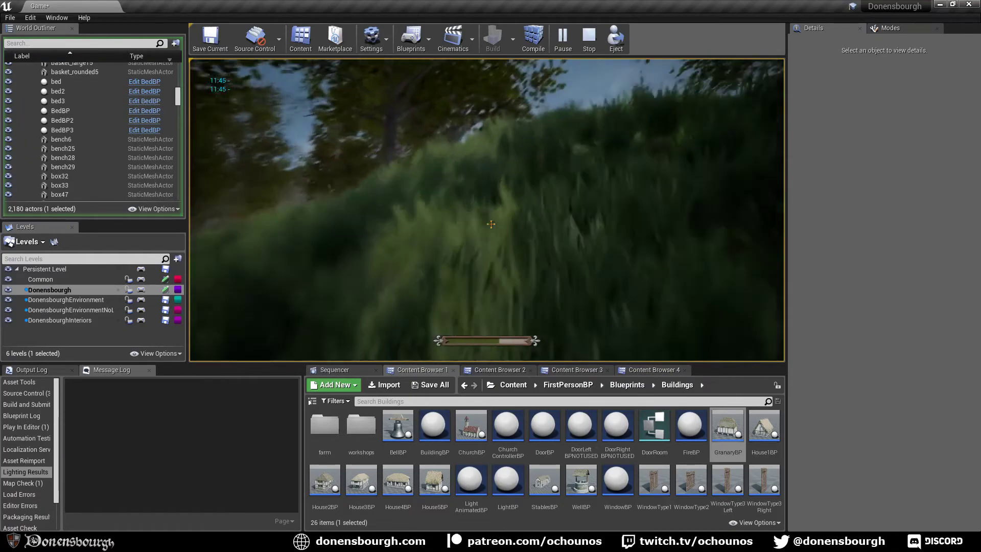
pyautogui.hotkey('shift', 'w')
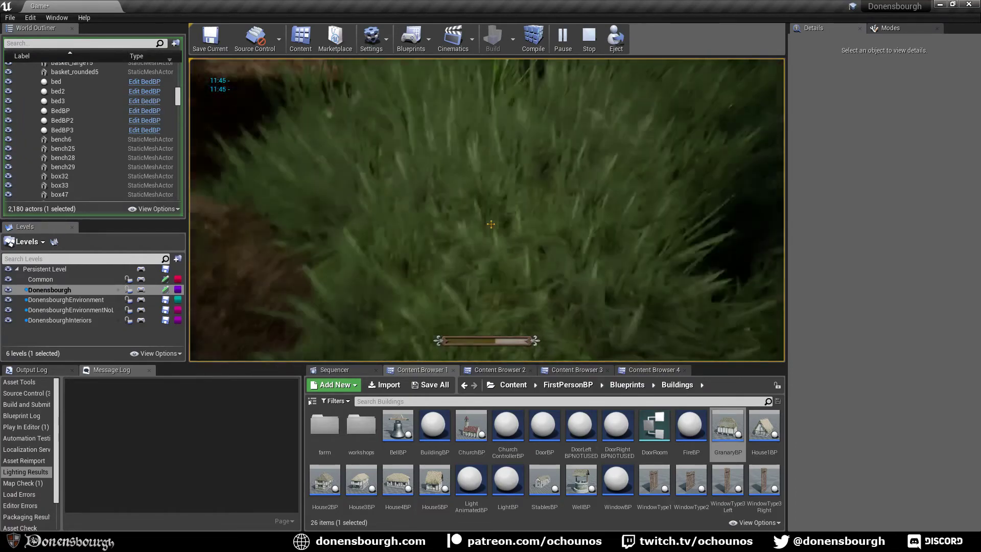
pyautogui.hotkey('shift', 'w')
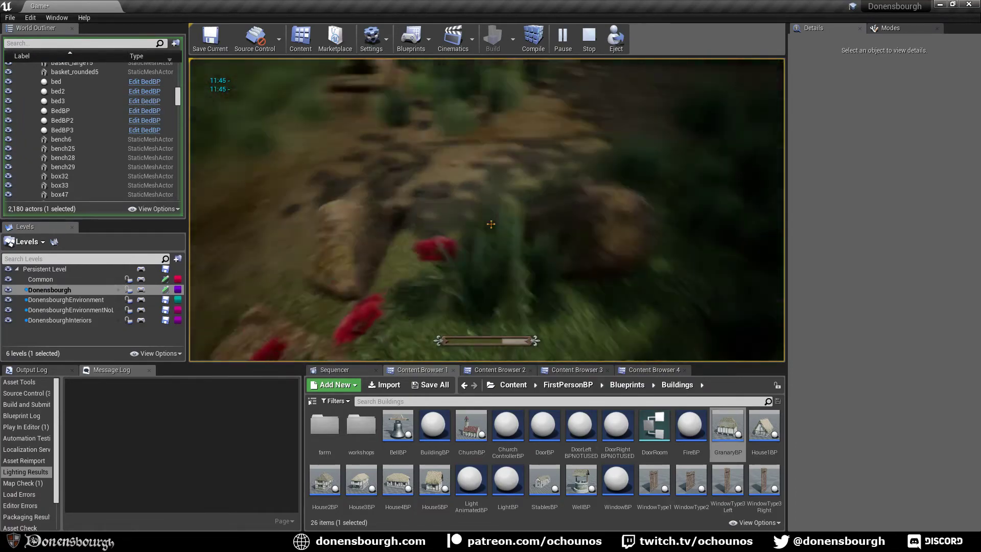
pyautogui.press('w')
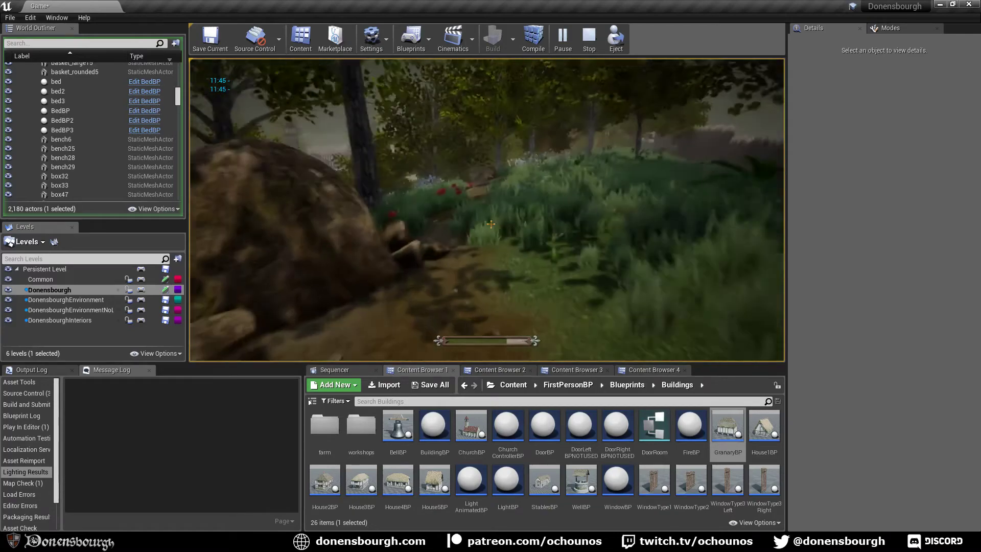
pyautogui.press('Escape')
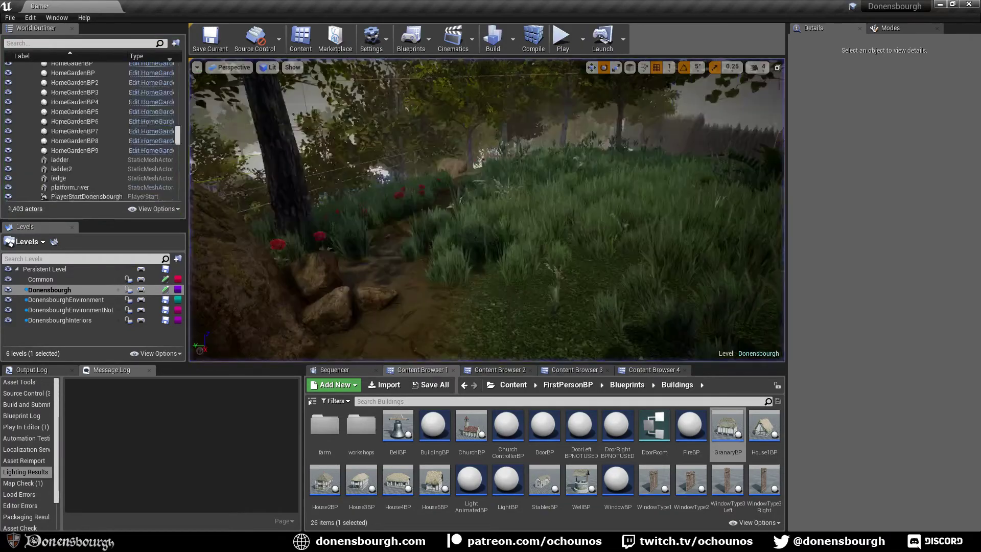
# Examine the village and the interior rooms of the half-timbered house in the level viewport
pyautogui.press('w')
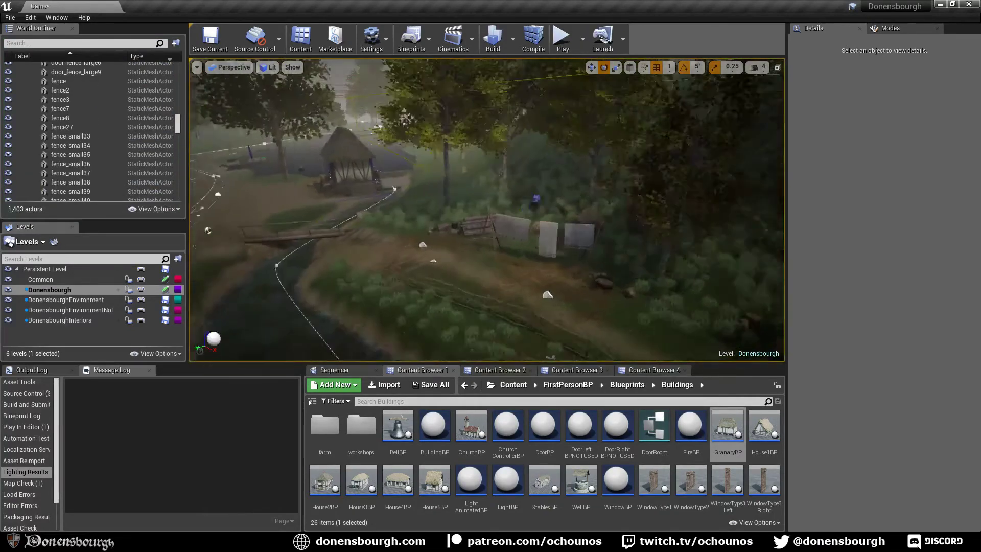
pyautogui.press('a')
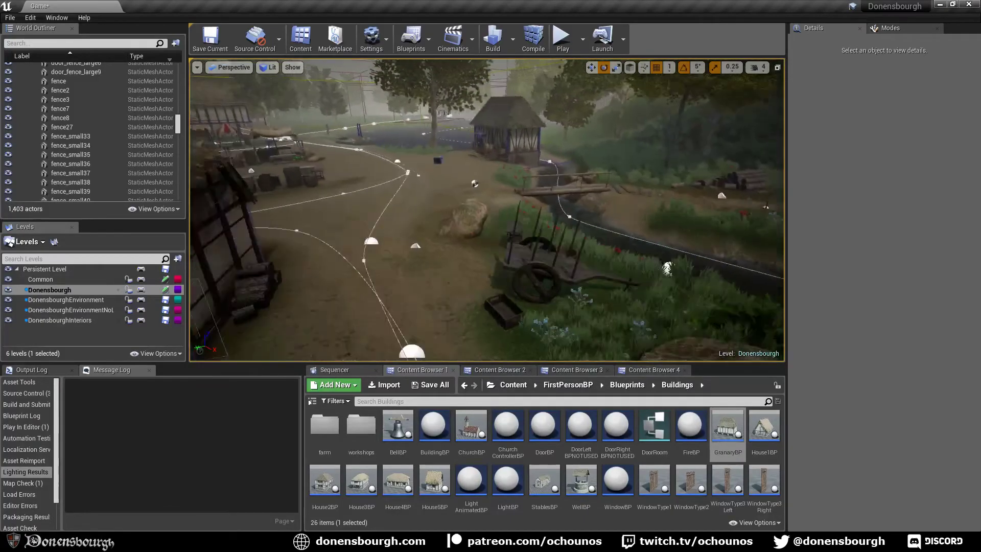
pyautogui.moveTo(461, 224); pyautogui.dragTo(275, 237, button='right')
pyautogui.press('d')
pyautogui.press('w')
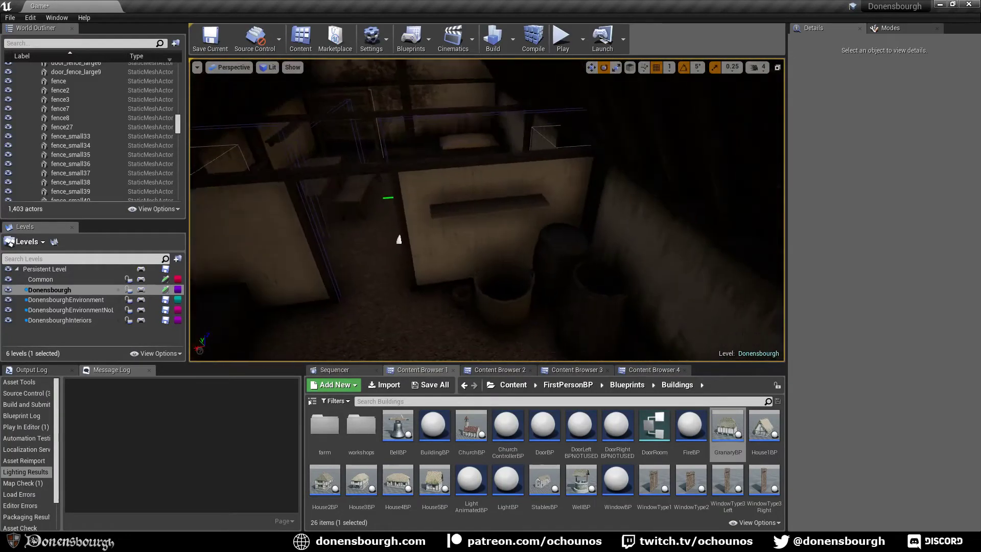
pyautogui.moveTo(435, 256)
pyautogui.mouseDown(button='right')
pyautogui.moveTo(432, 274)
pyautogui.moveTo(435, 256)
pyautogui.mouseUp(button='right')
pyautogui.press('w')
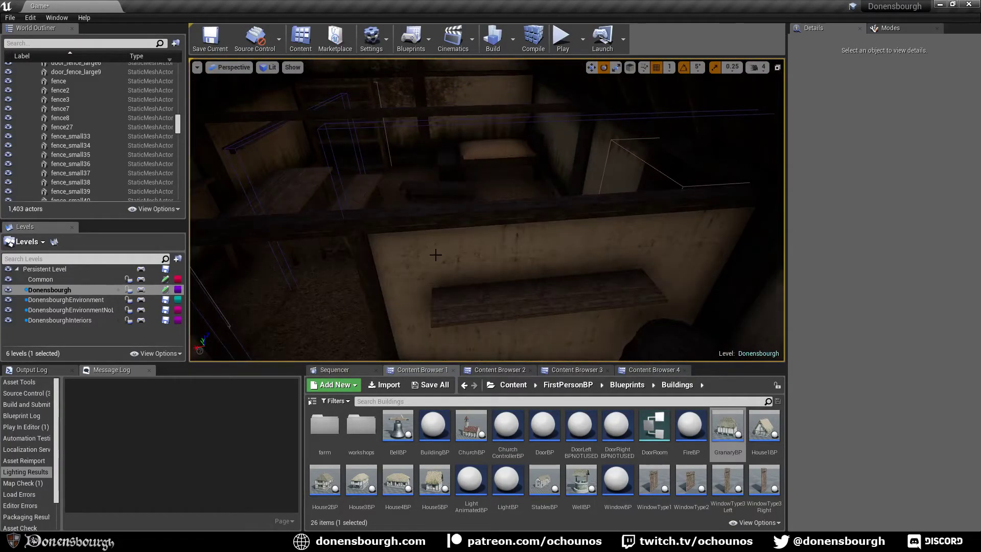
pyautogui.press('w')
pyautogui.moveTo(377, 346)
pyautogui.mouseDown(button='right')
pyautogui.moveTo(363, 333)
pyautogui.moveTo(377, 331)
pyautogui.mouseUp(button='right')
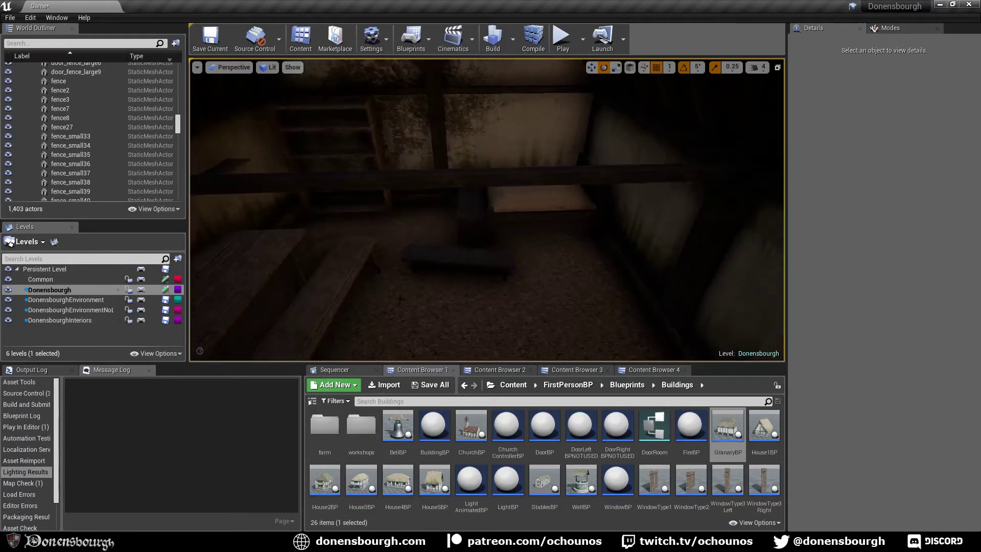
pyautogui.moveTo(400, 299); pyautogui.dragTo(370, 315, button='right')
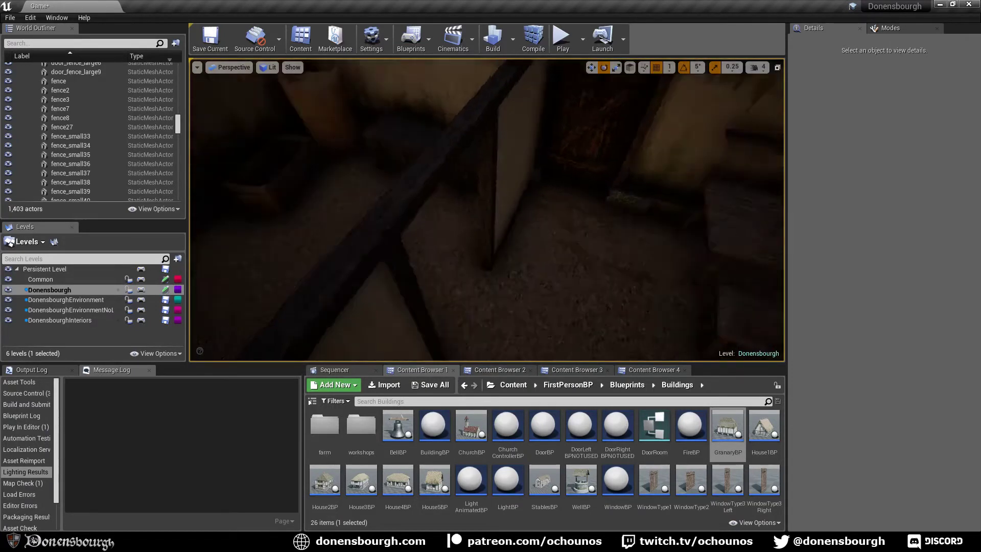
# Position the view outside the thatched house's wooden front door and start a play session there
pyautogui.moveTo(400, 298); pyautogui.dragTo(392, 228, button='right')
pyautogui.press('w')
pyautogui.moveTo(613, 246); pyautogui.dragTo(577, 195, button='right')
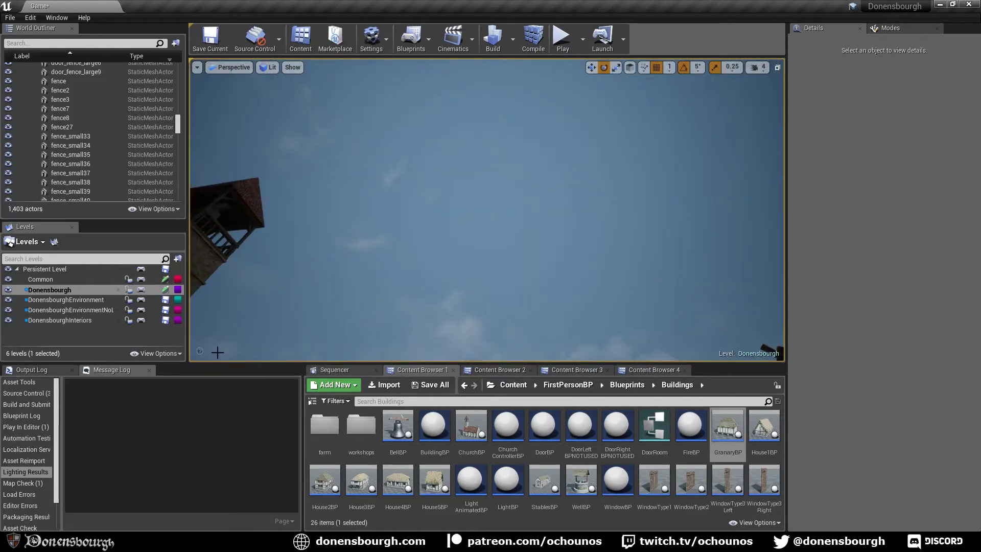
pyautogui.moveTo(536, 233); pyautogui.dragTo(575, 247, button='right')
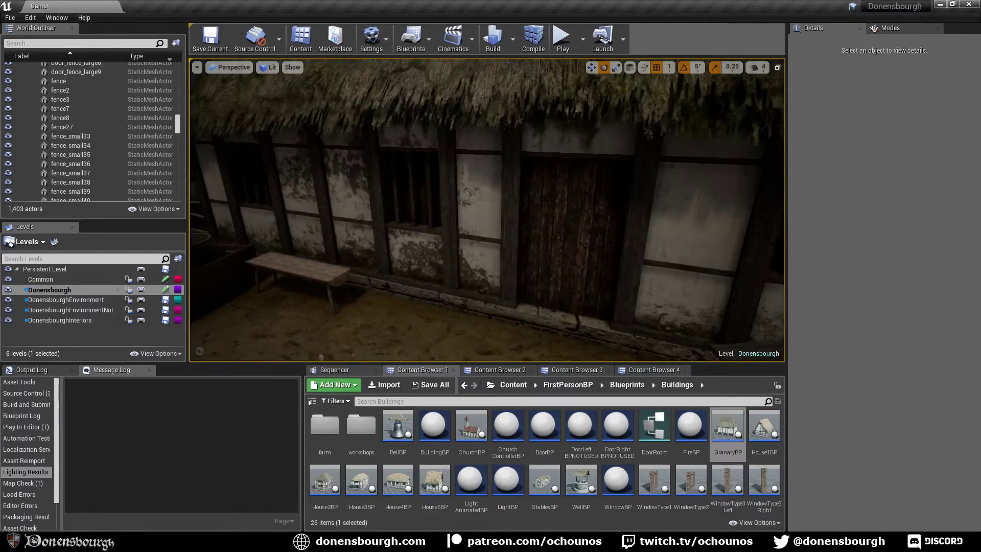
pyautogui.click(561, 51)
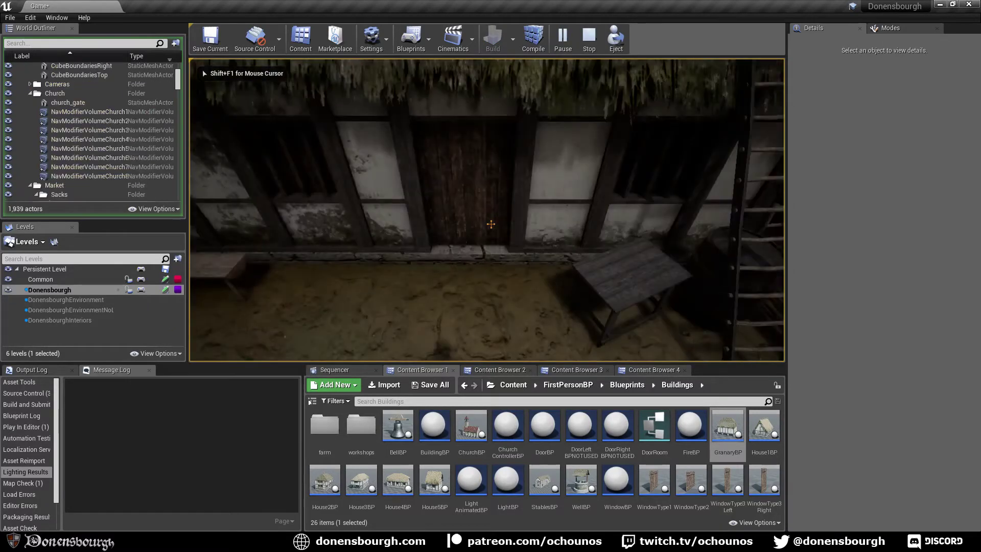
# Enter the thatched house through its front door and walk through the dark interior rooms
pyautogui.press('w')
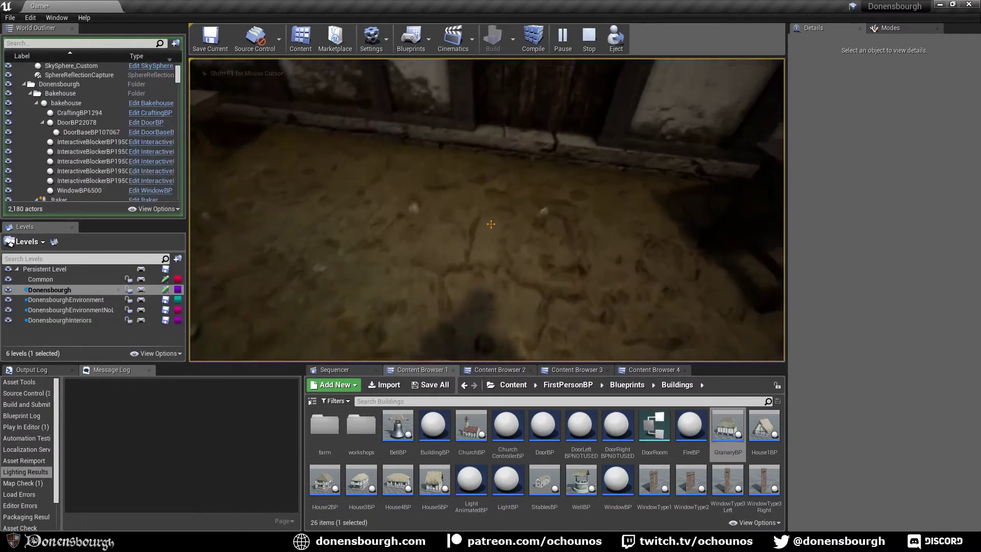
pyautogui.press('e')
pyautogui.press('w')
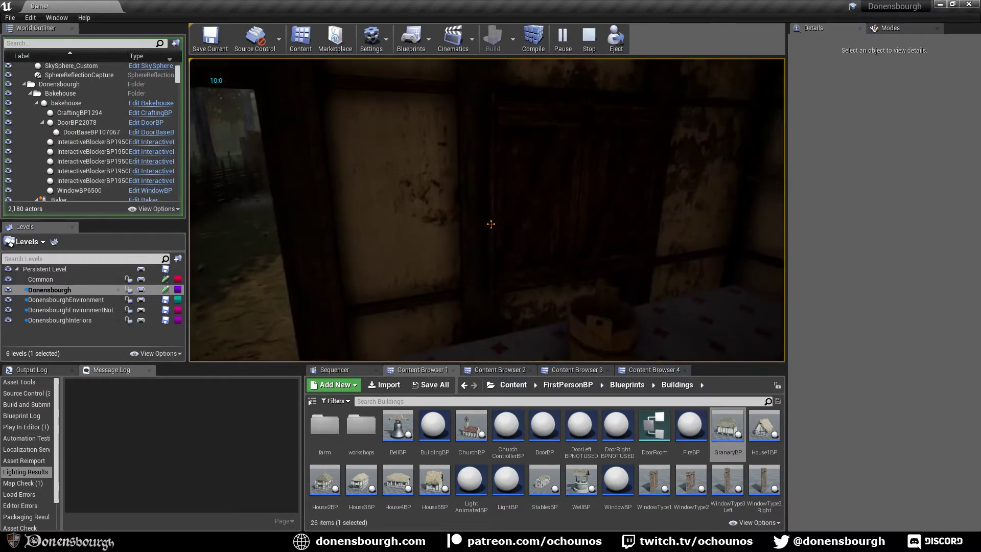
pyautogui.press('e')
pyautogui.press('w')
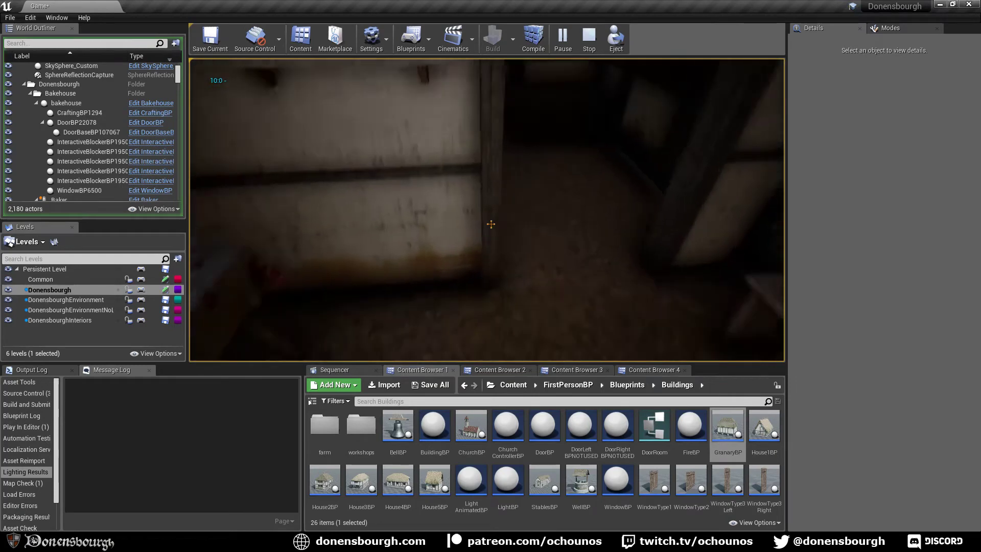
pyautogui.press('s')
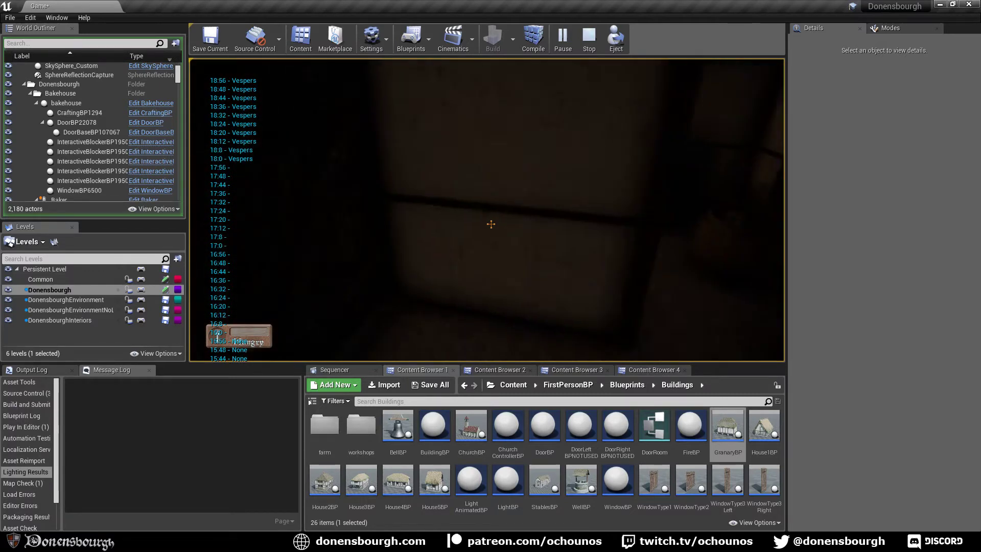
# Leave the dark house, walk through the village past the market to the church, and end the play session
pyautogui.press('w')
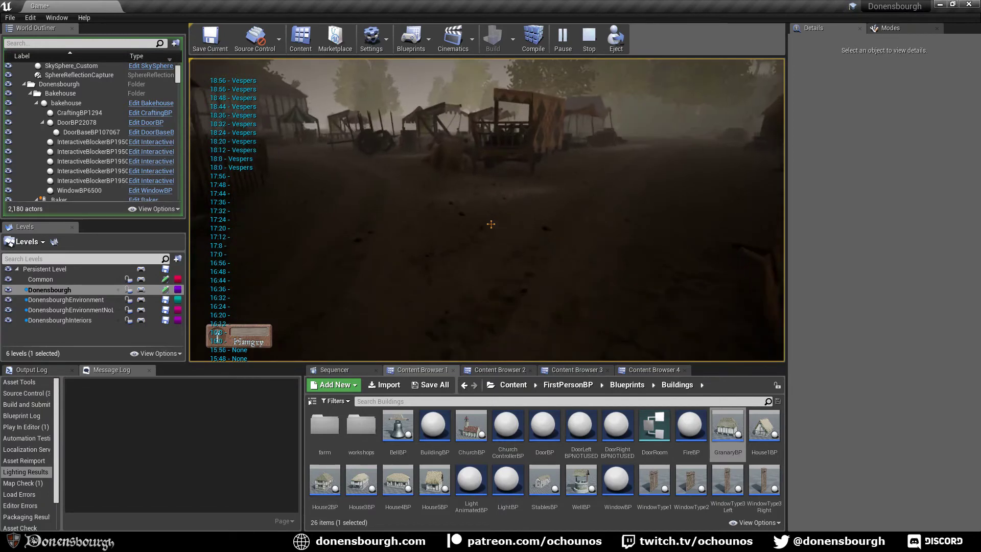
pyautogui.press('shift')
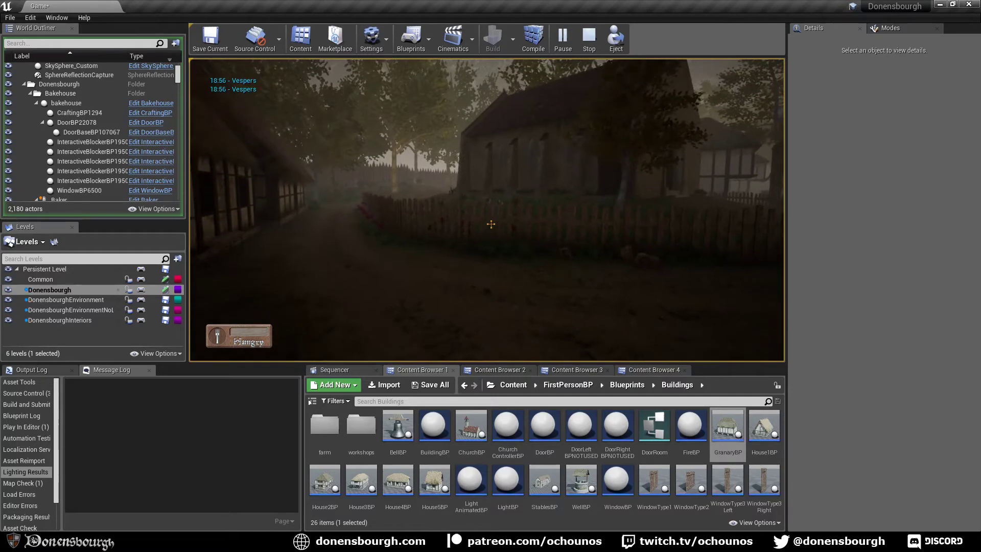
pyautogui.press('Escape')
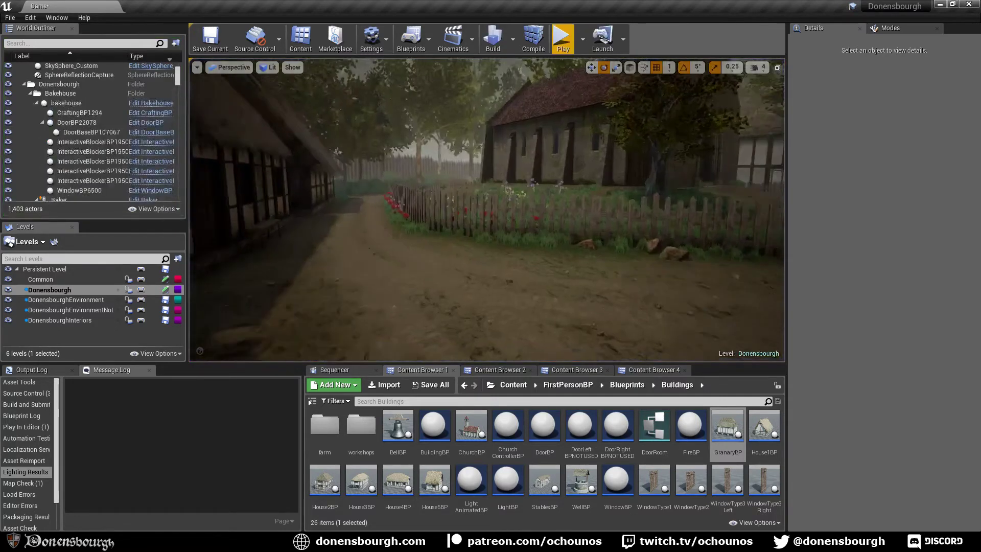
# Position the view on the dirt road beside the churchyard fence and start a play session there
pyautogui.moveTo(327, 295); pyautogui.dragTo(298, 307, button='right')
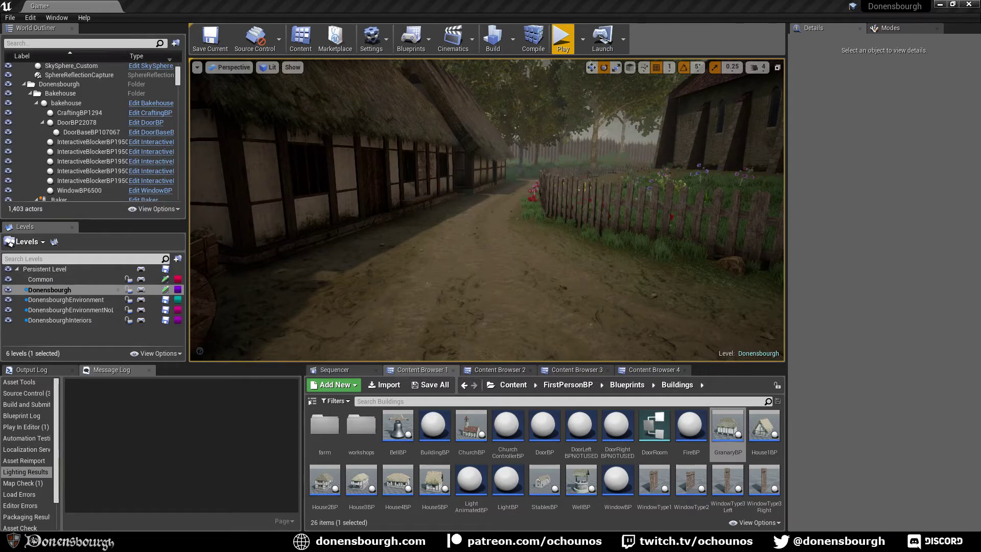
pyautogui.moveTo(439, 172); pyautogui.dragTo(459, 170, button='right')
pyautogui.press('d')
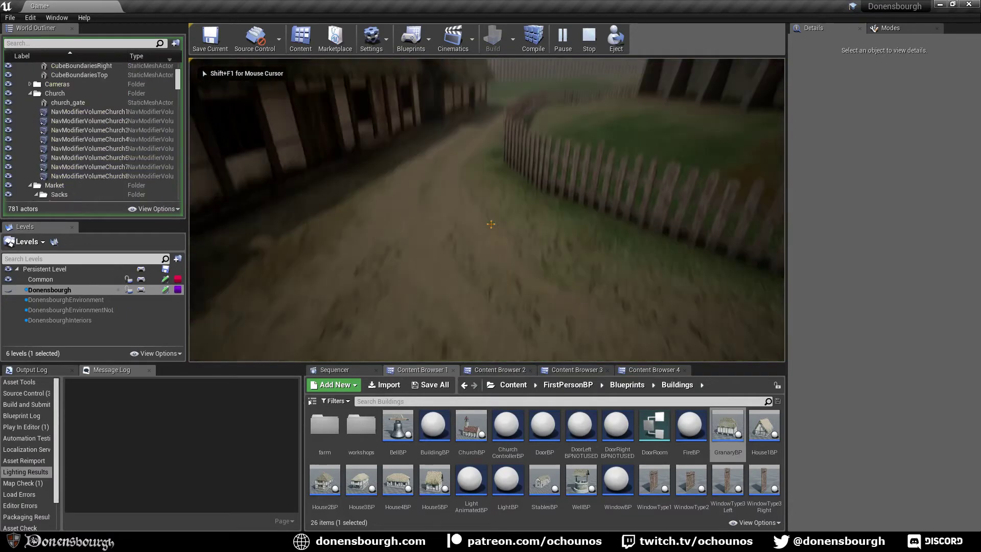
# Walk along the churchyard fence past the market carts as far as the wooden church gate
pyautogui.press('w')
pyautogui.press('w')
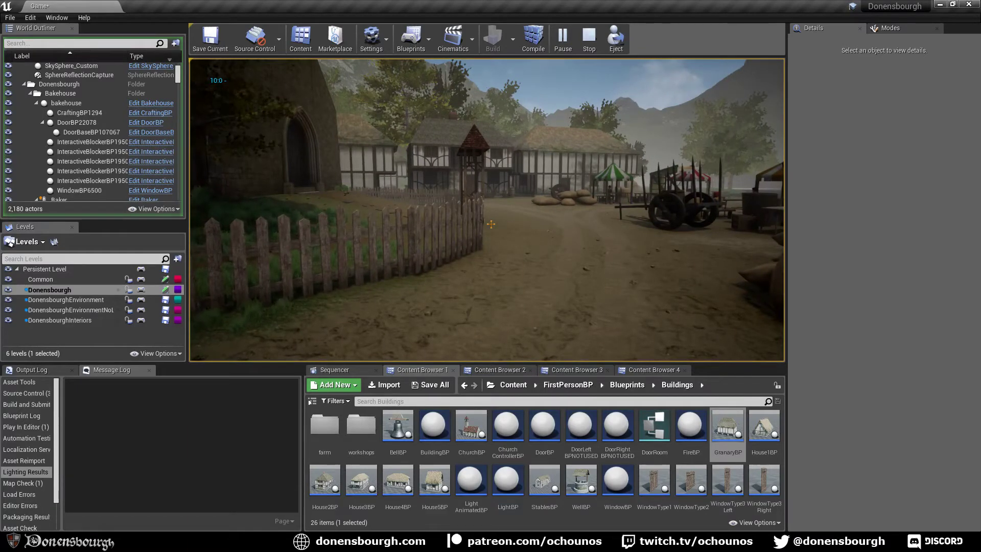
pyautogui.press('w')
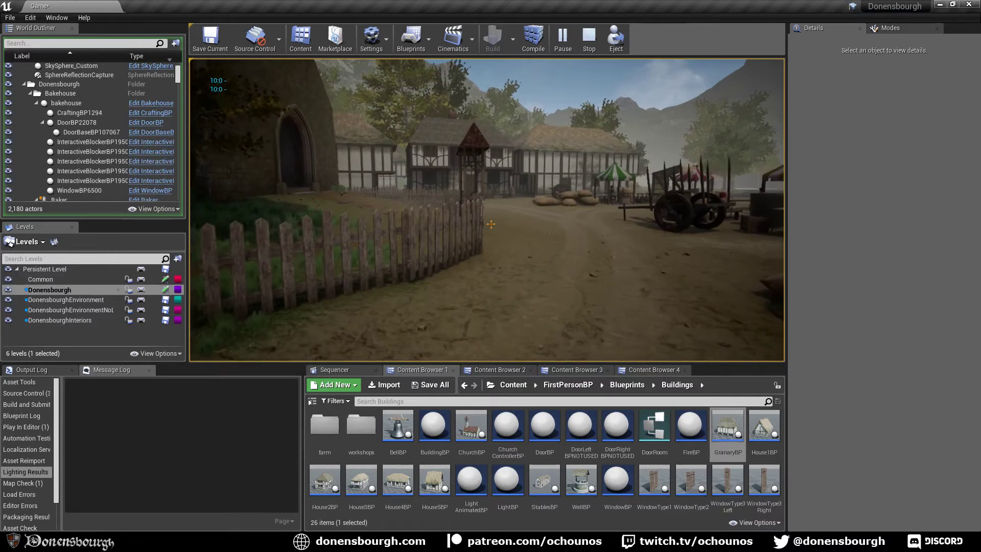
pyautogui.press('w')
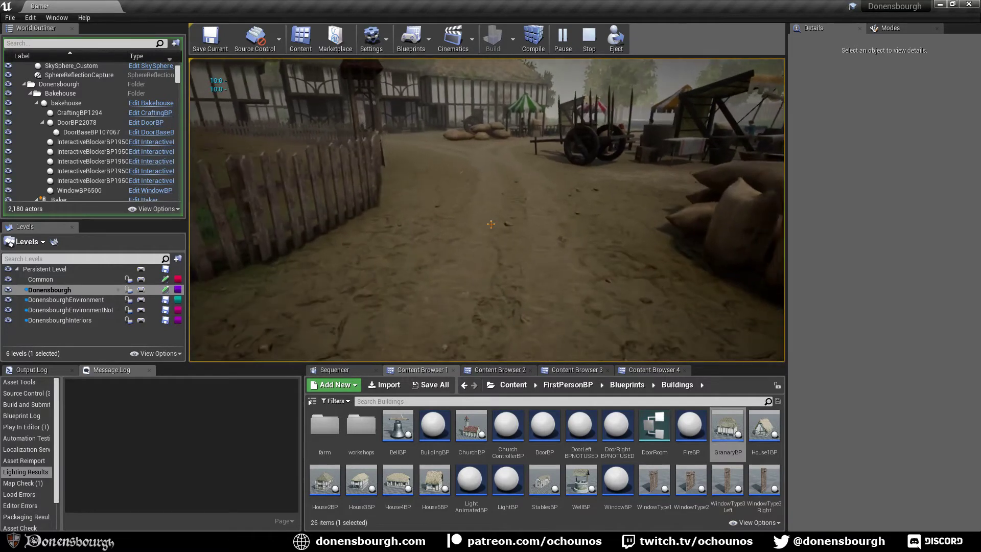
pyautogui.press('w')
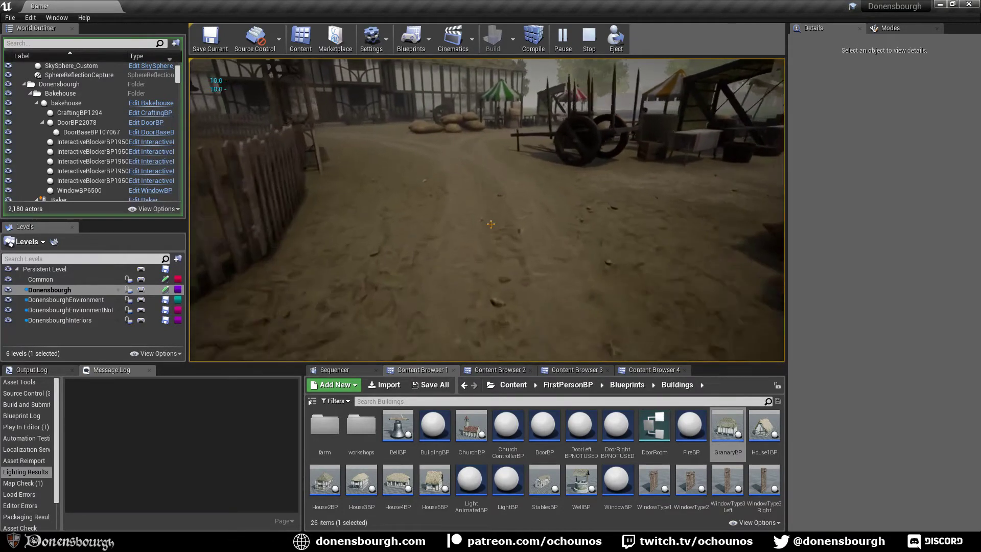
pyautogui.press('w')
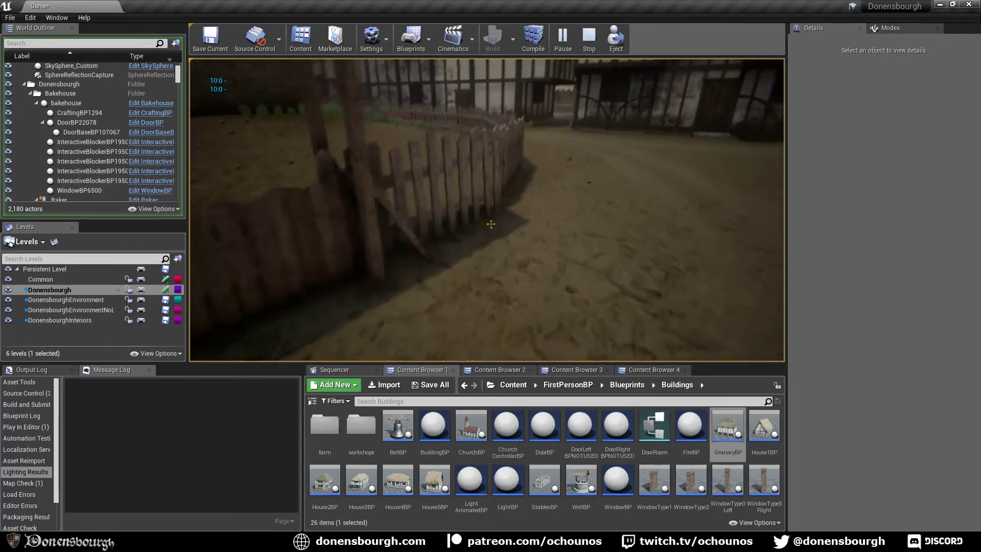
# Run through the passage between the half-timbered houses into the courtyard with the log pile and well
pyautogui.press('w')
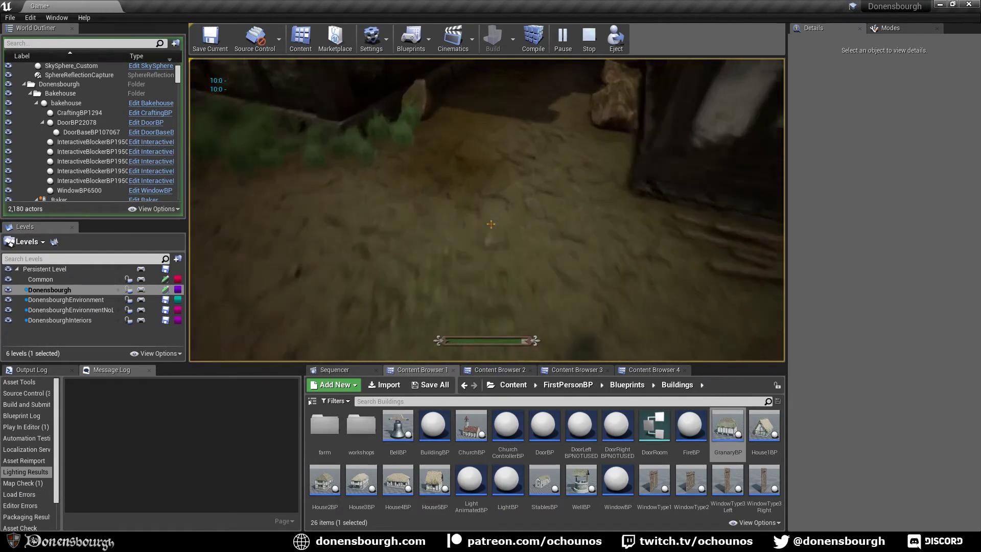
pyautogui.press('w')
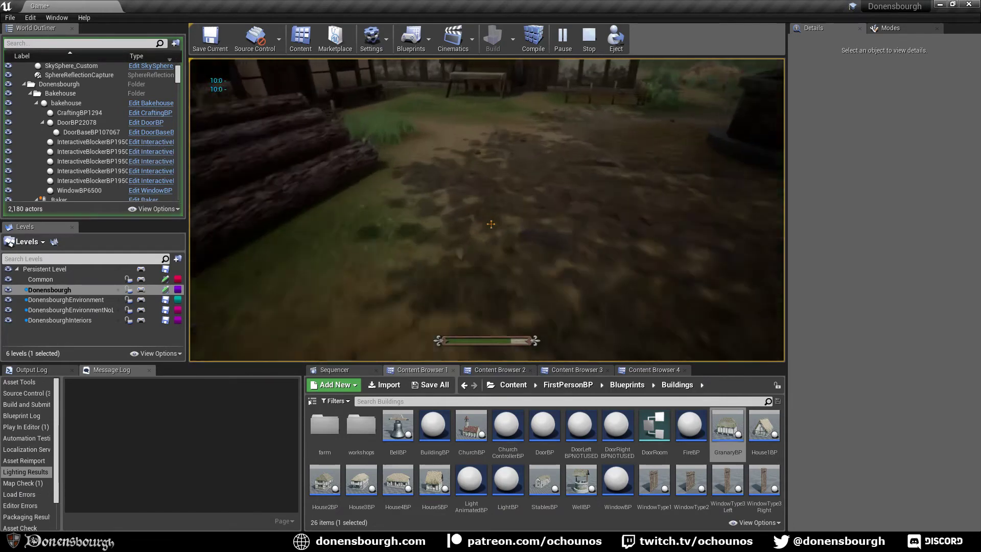
pyautogui.press('w')
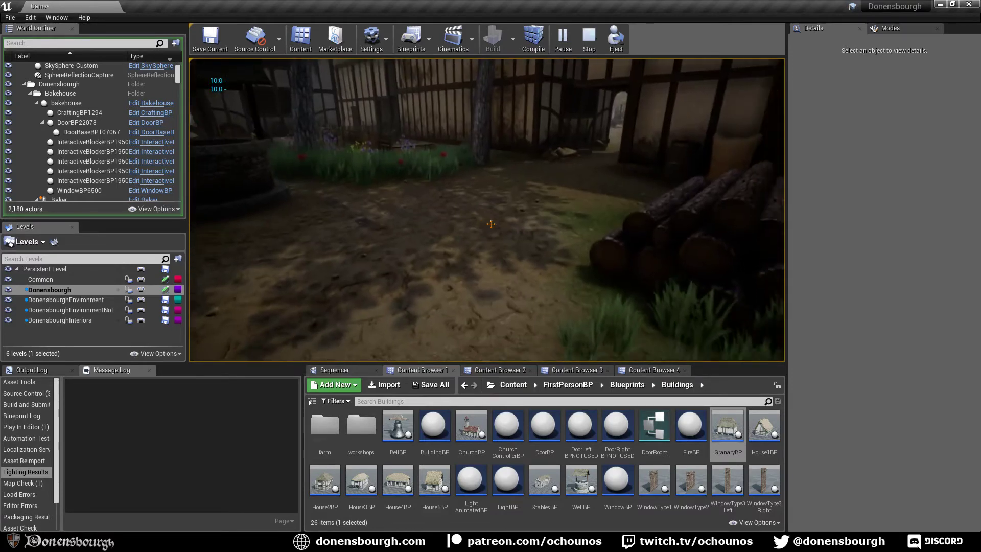
# Run from the courtyard back out through the narrow passage to the market square
pyautogui.press('a')
pyautogui.press('w')
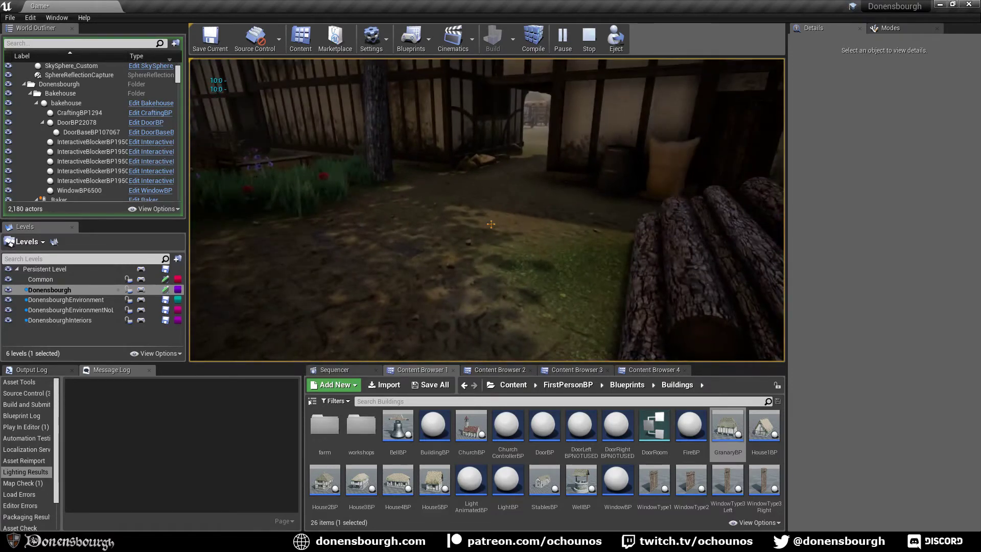
pyautogui.press('w')
pyautogui.hotkey('shift', 'w')
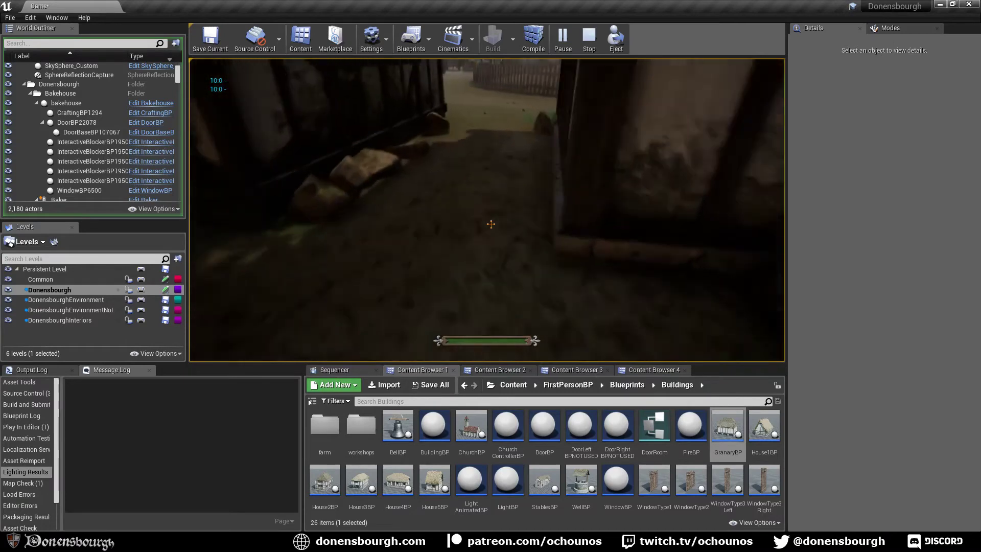
pyautogui.hotkey('shift', 'w')
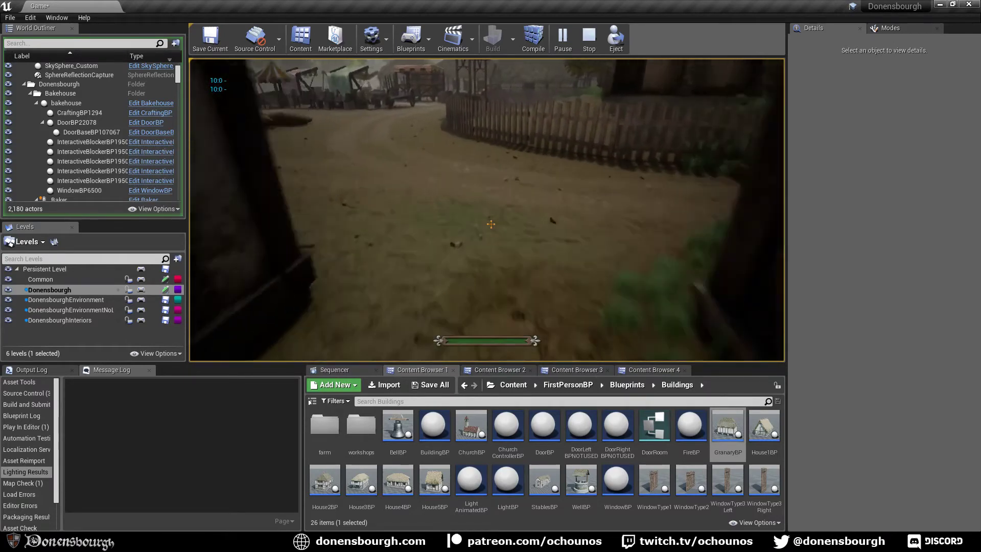
pyautogui.hotkey('shift', 'w')
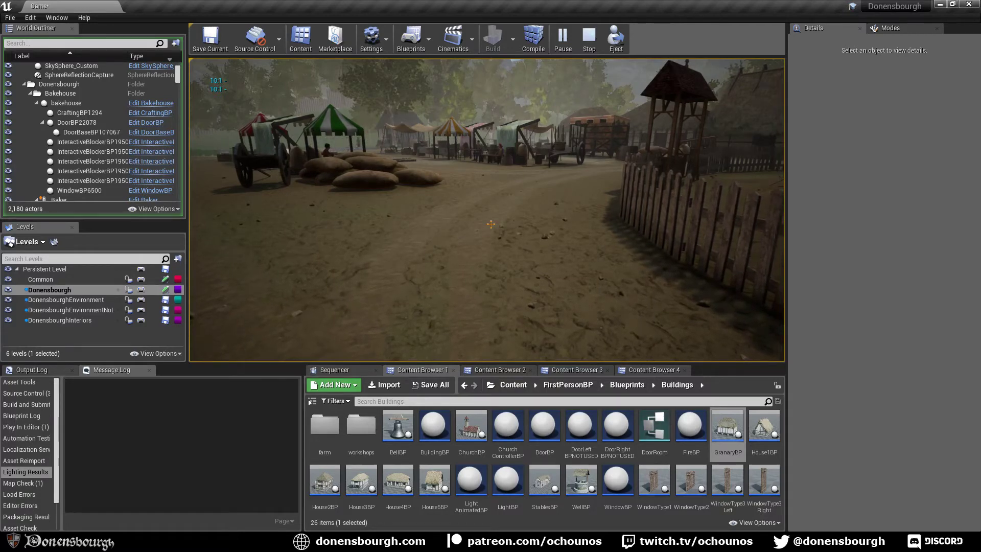
# Cross the market square along the churchyard fence, past the carts and sacks, to the thatched houses
pyautogui.press('w')
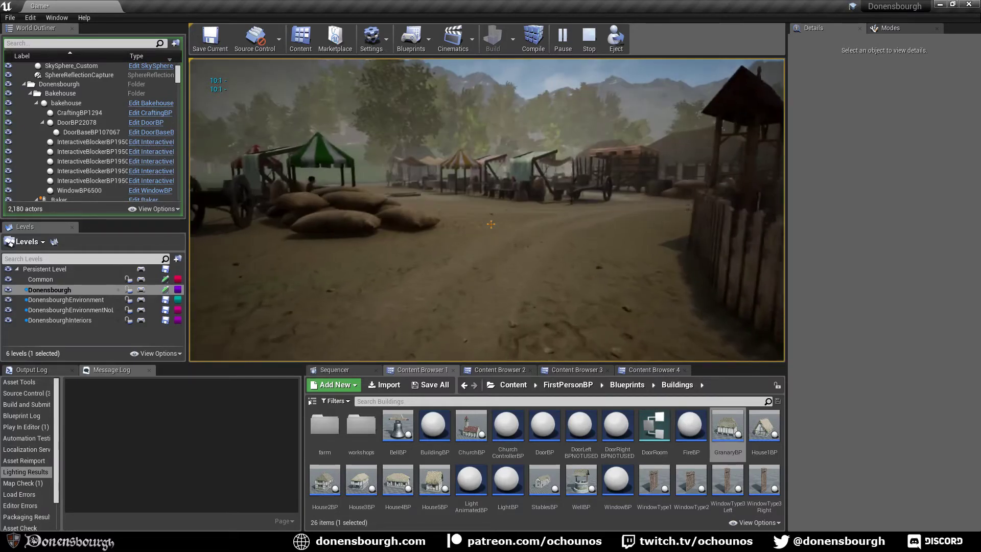
pyautogui.press('w')
pyautogui.press('w')
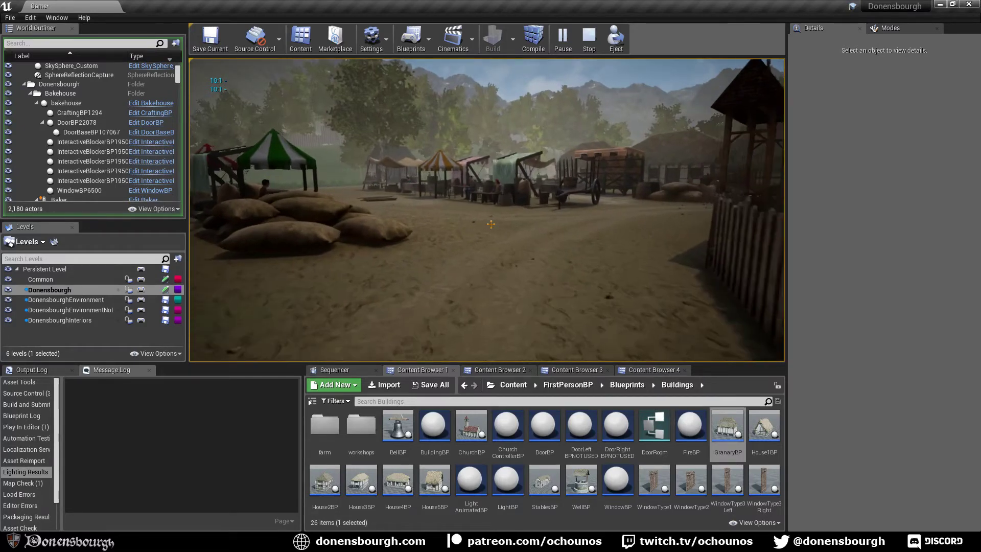
pyautogui.press('w')
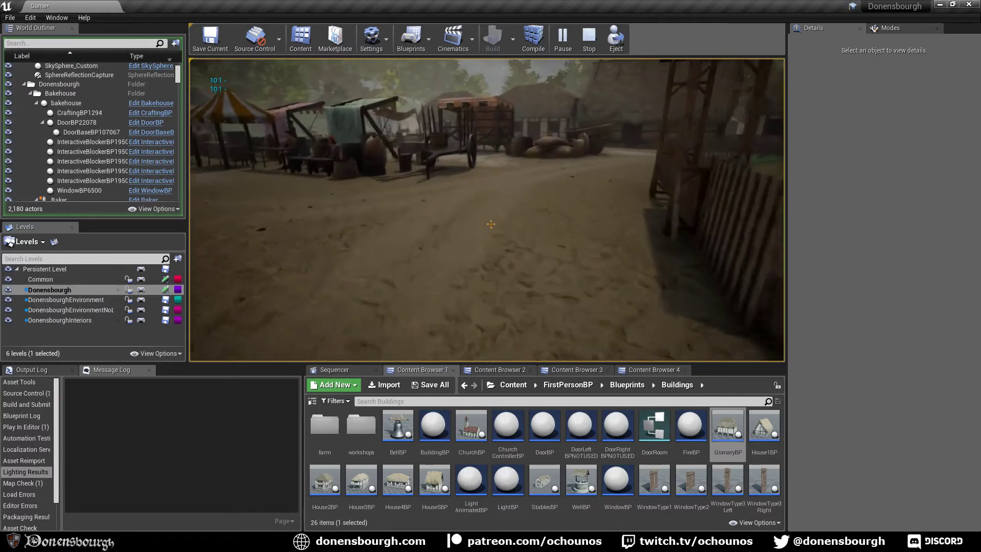
pyautogui.press('shift')
pyautogui.press('w')
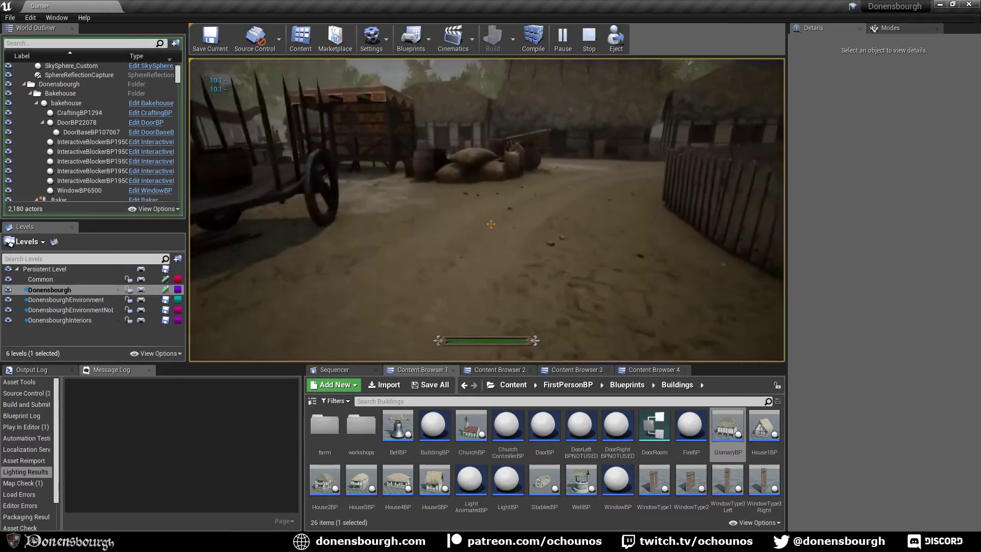
pyautogui.press('w')
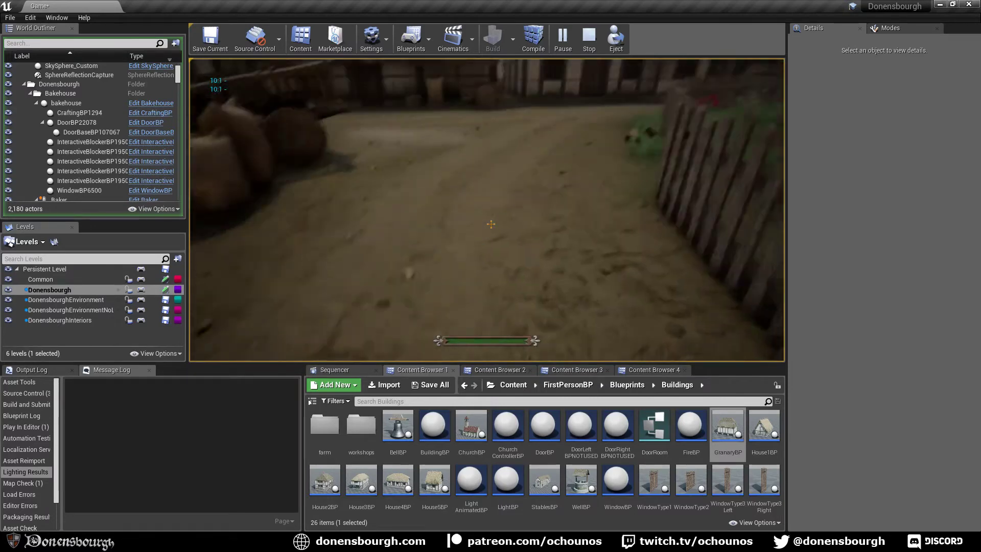
pyautogui.press('w')
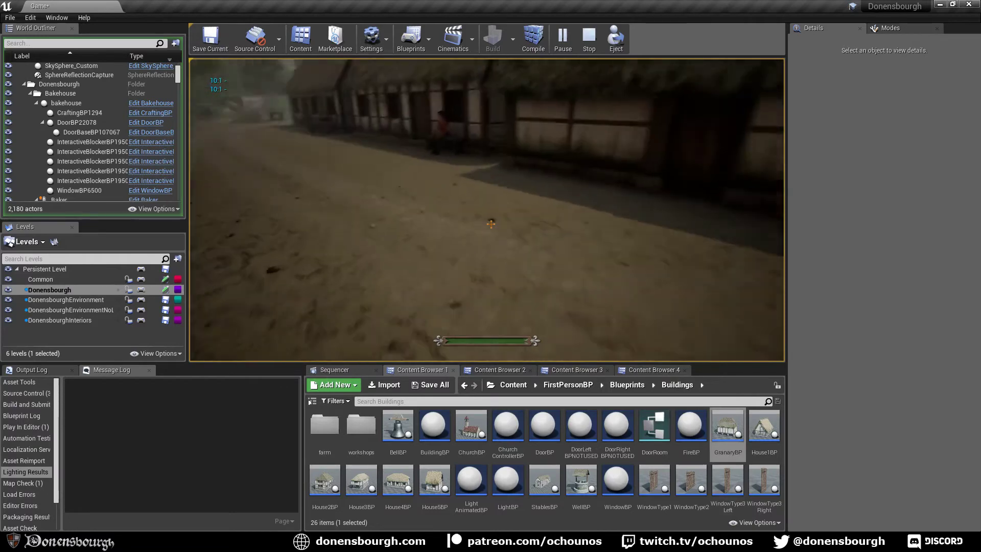
# Run down the road between the thatched houses and the canopied market stalls with barrels and crates
pyautogui.press('w')
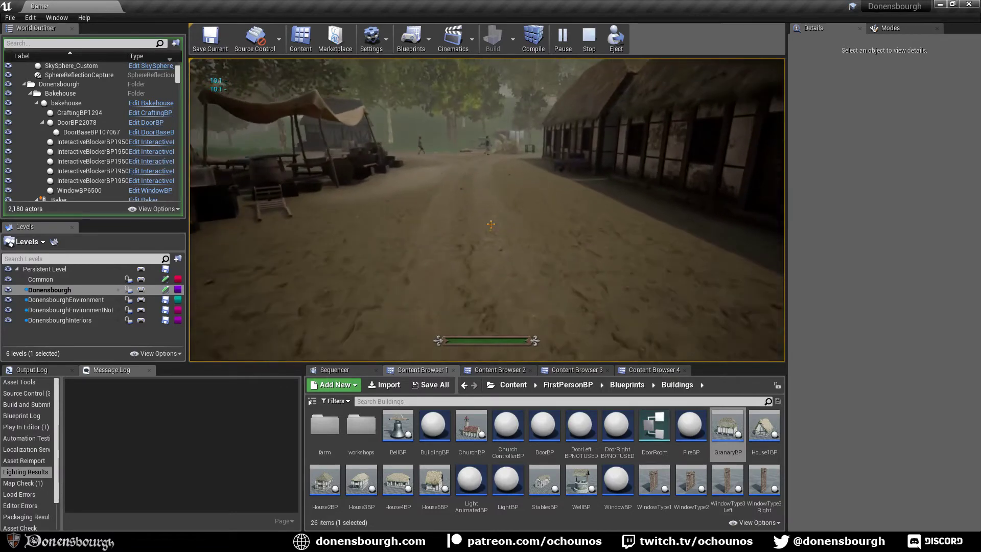
pyautogui.press('w')
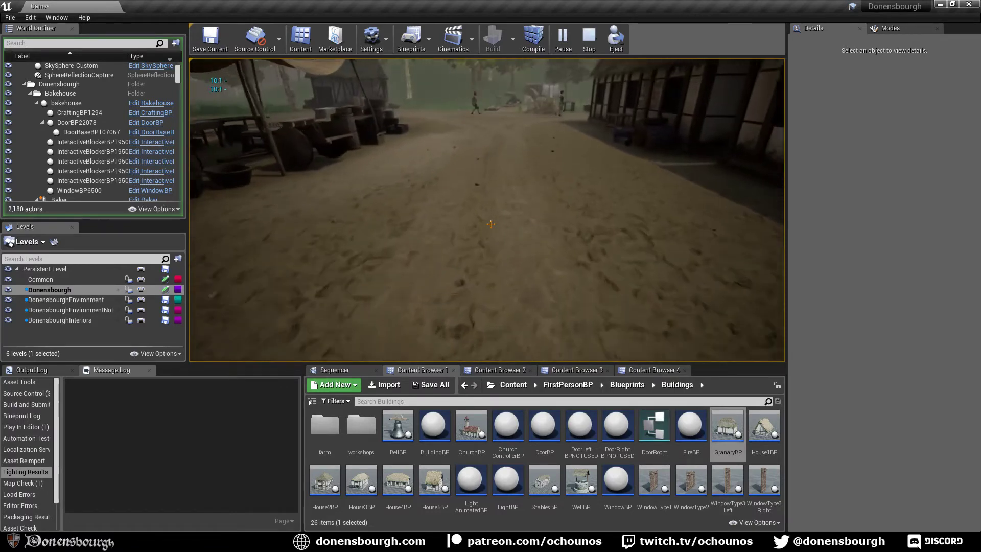
pyautogui.hotkey('shift', 'w')
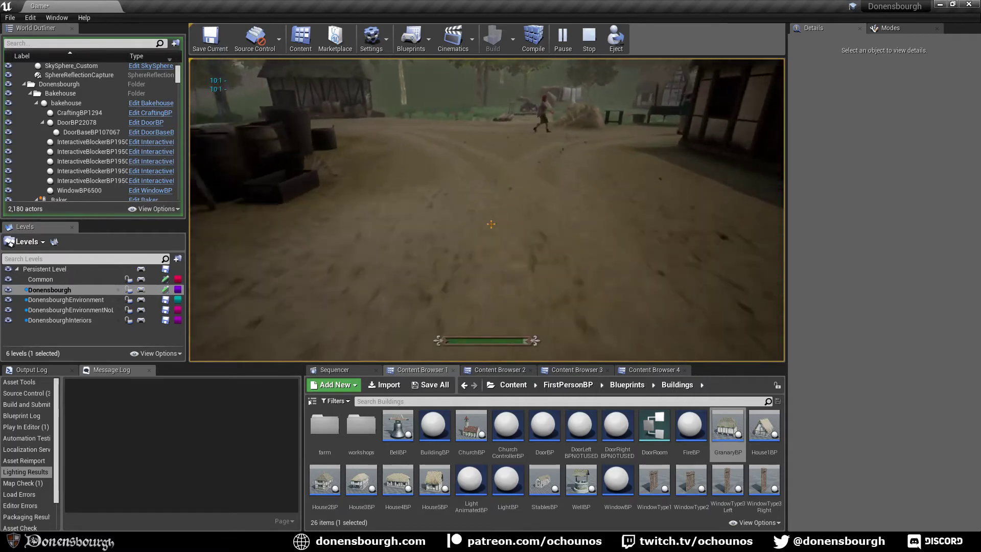
pyautogui.press('w')
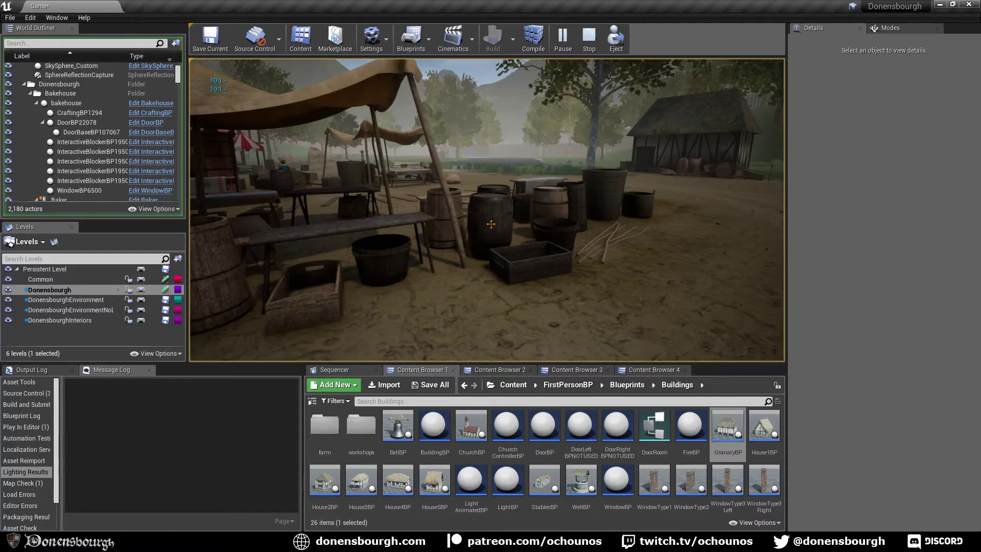
# Run back past the church and through the passage between the half-timbered houses to the courtyard with the well
pyautogui.press('w')
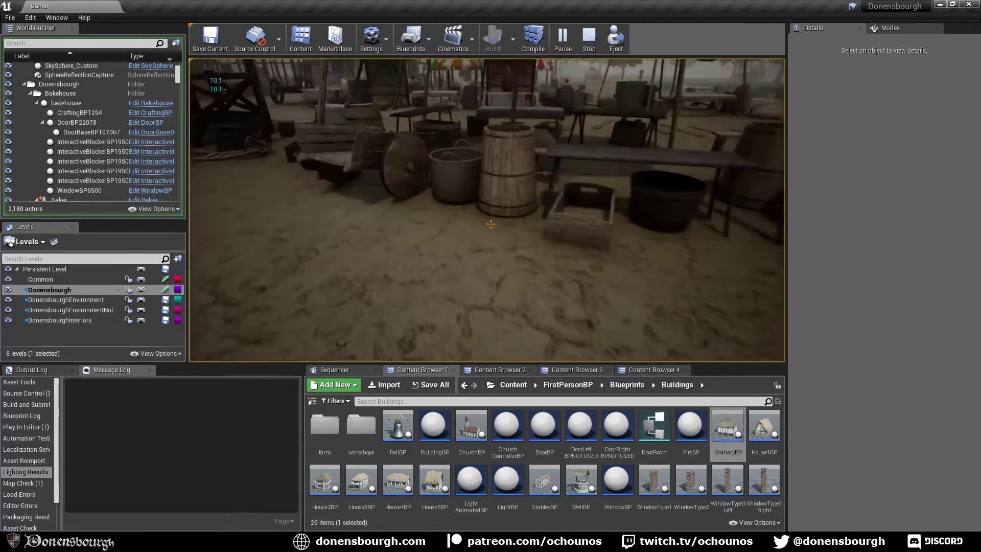
pyautogui.hotkey('shift', 'w')
pyautogui.hotkey('shift', 'w')
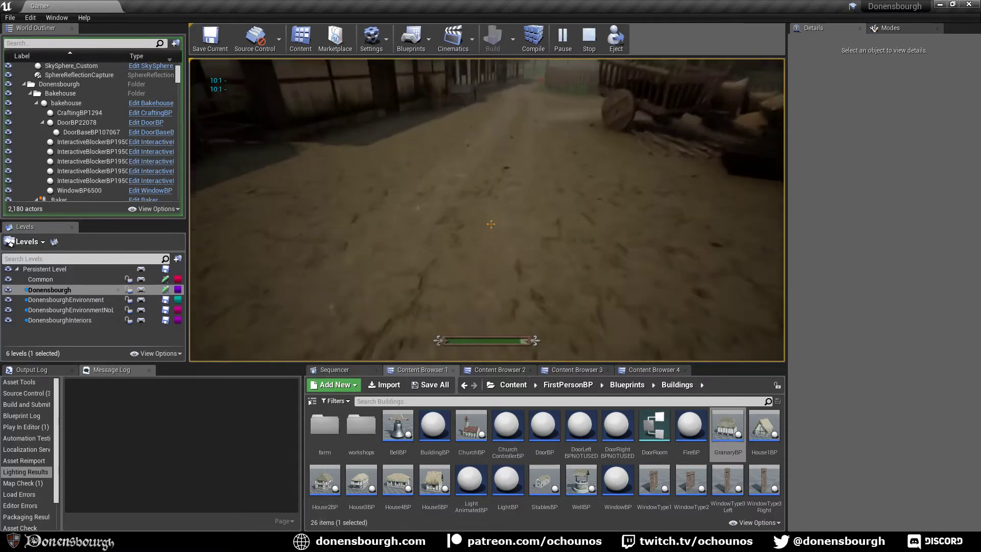
pyautogui.hotkey('shift', 'w')
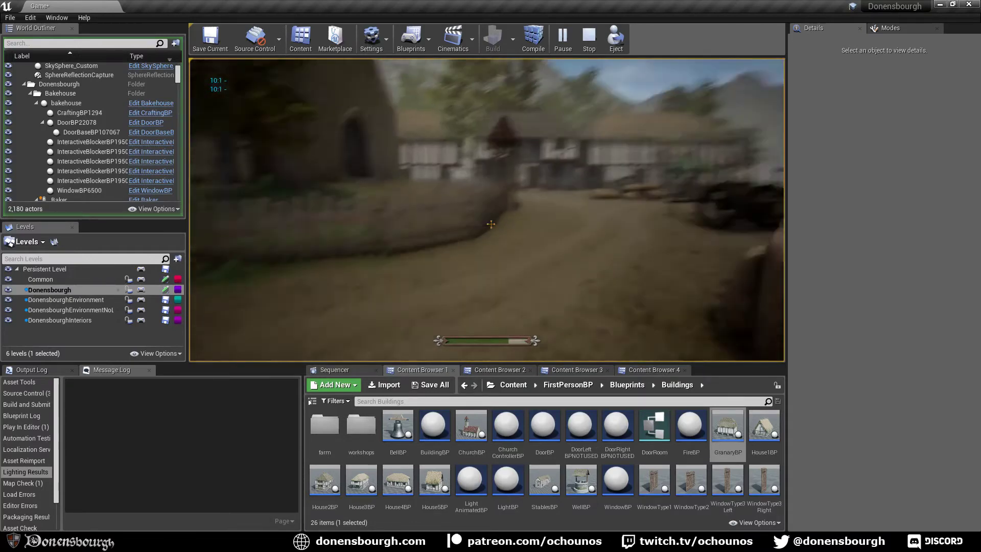
pyautogui.hotkey('shift', 'w')
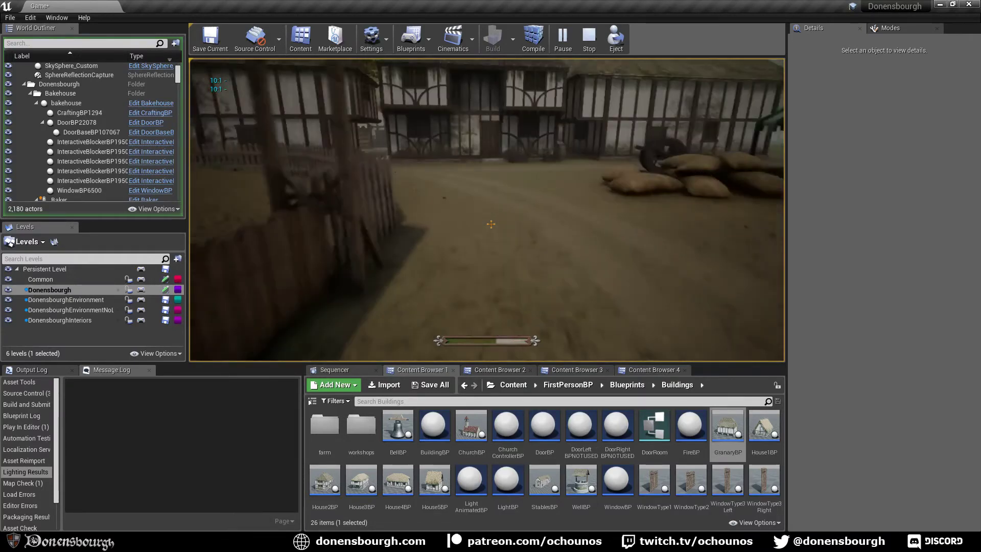
pyautogui.press('w')
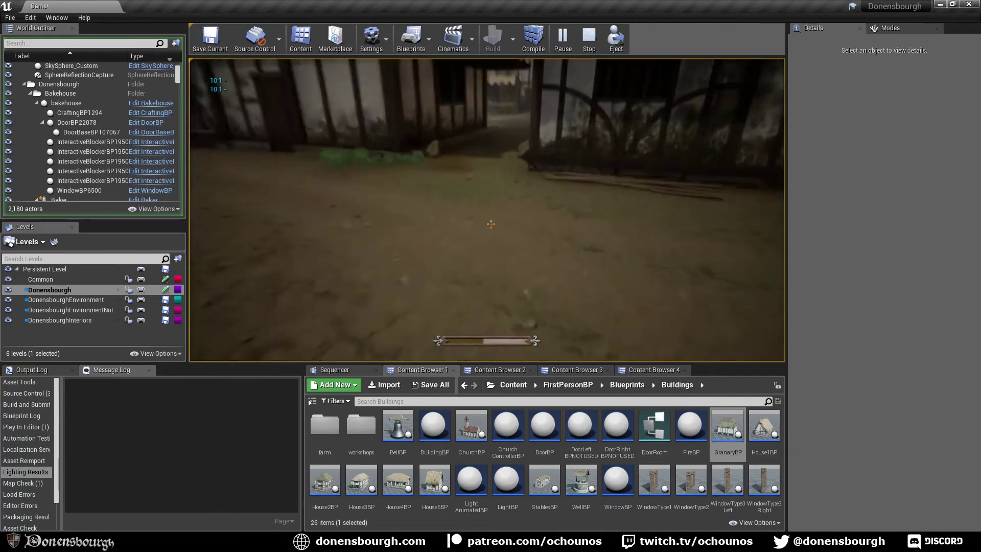
pyautogui.press('w')
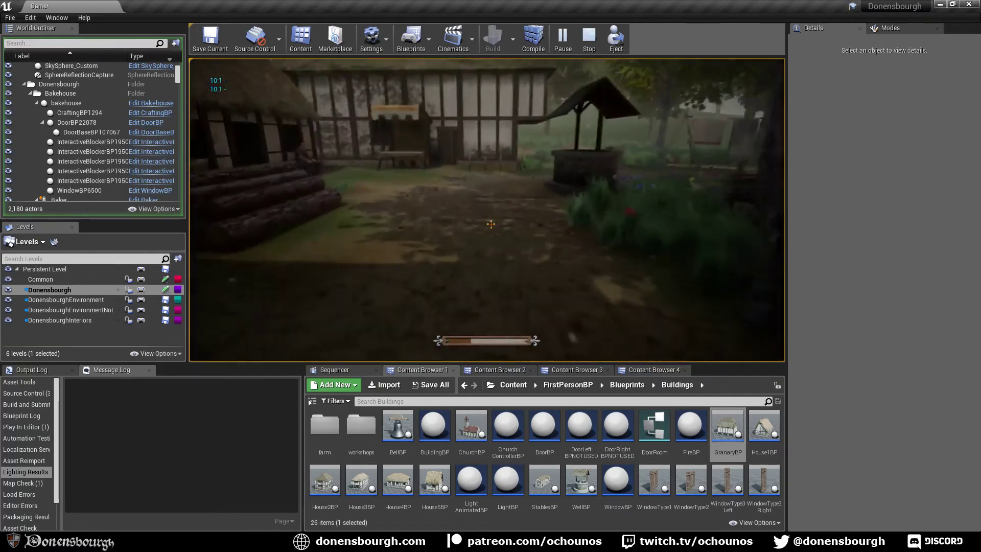
# Check the character's inventory, close it, and walk up to the stone well in the courtyard
pyautogui.press('i')
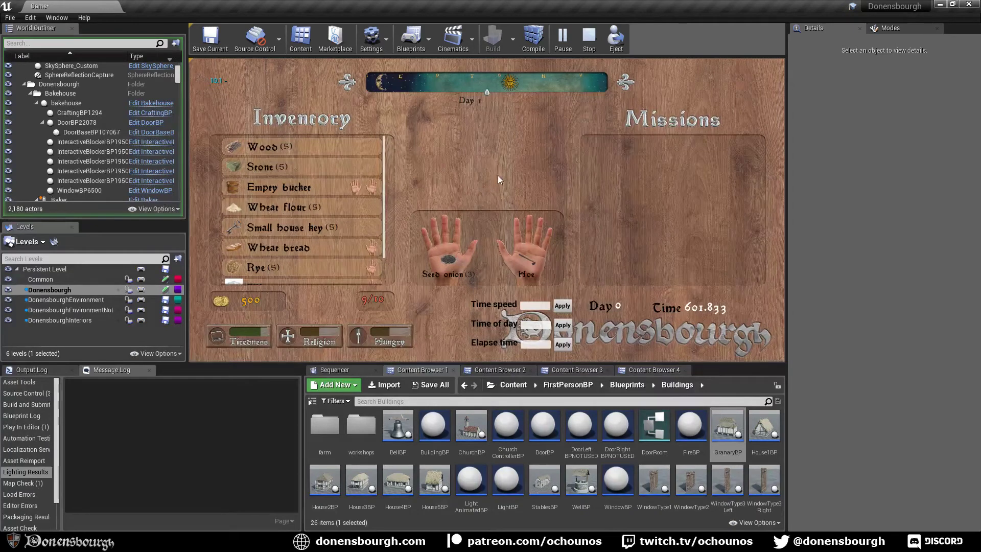
pyautogui.press('i')
pyautogui.press('w')
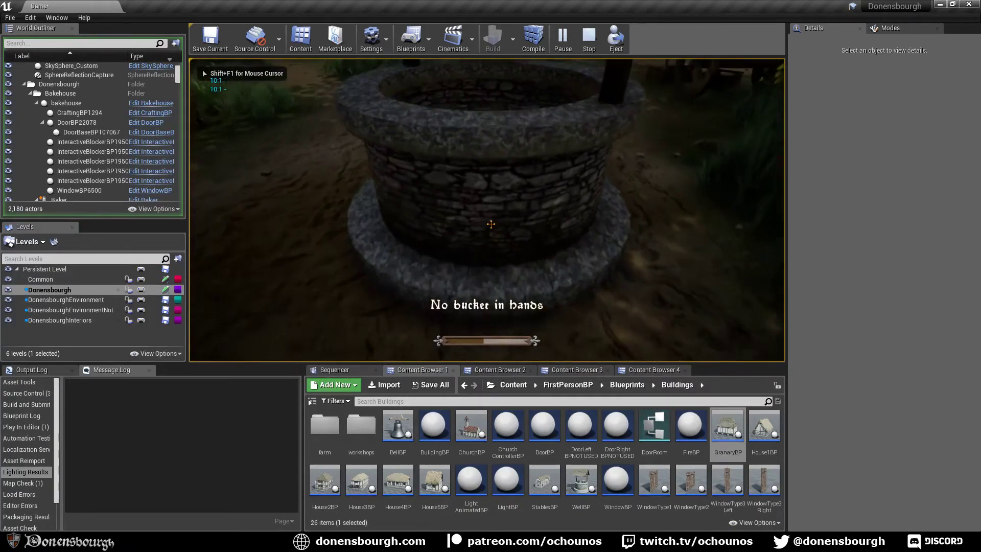
# Back away from the well, equip the empty bucket from the inventory in the character's hands, and close the inventory
pyautogui.press('s')
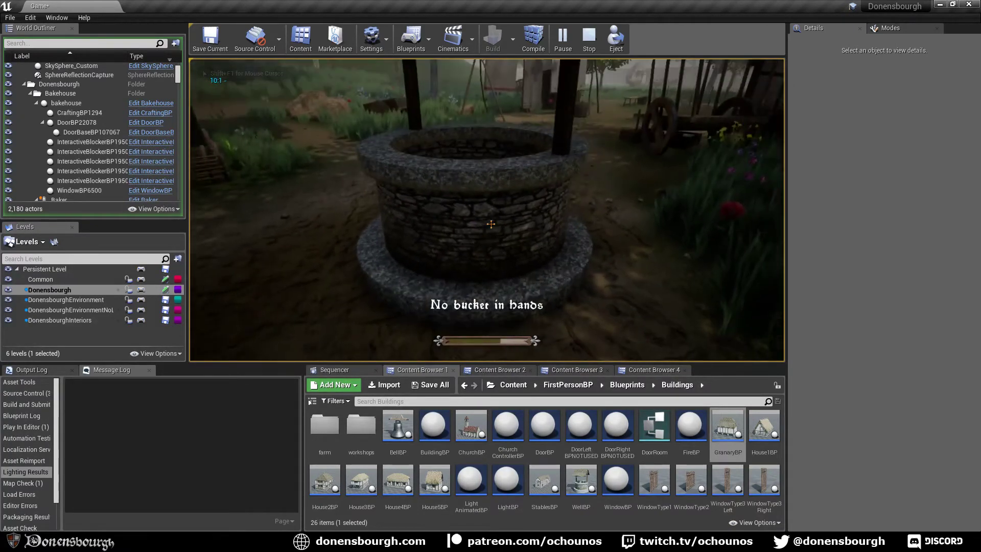
pyautogui.press('i')
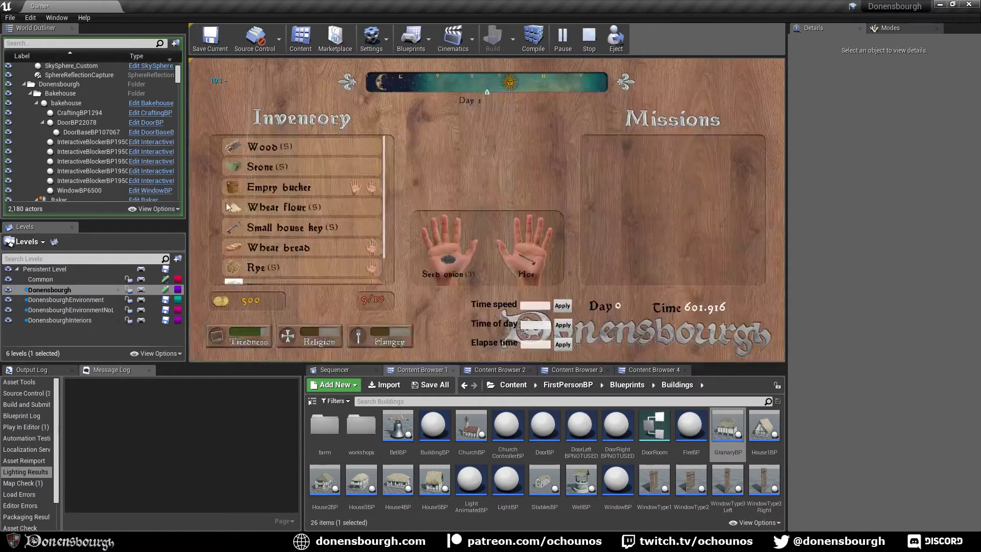
pyautogui.click(355, 186)
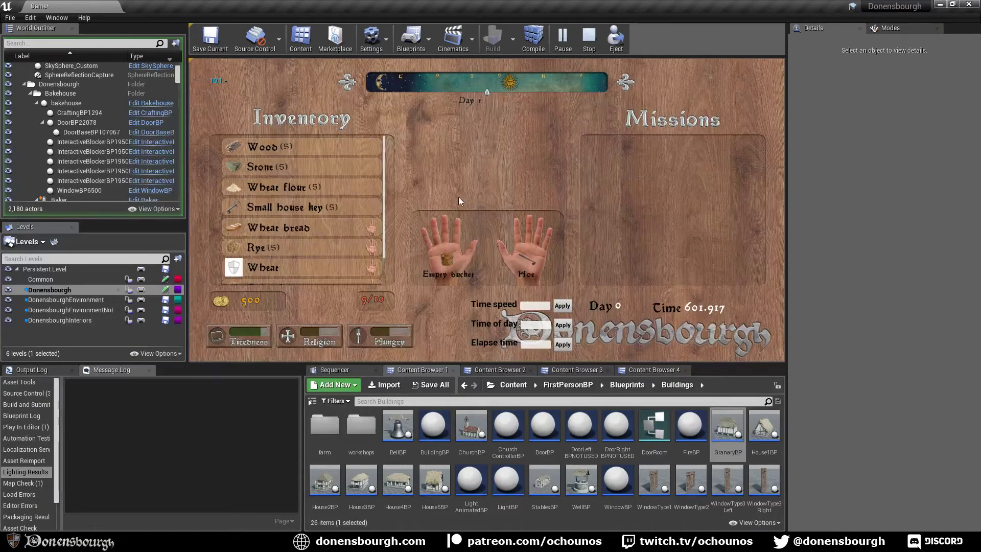
pyautogui.press('i')
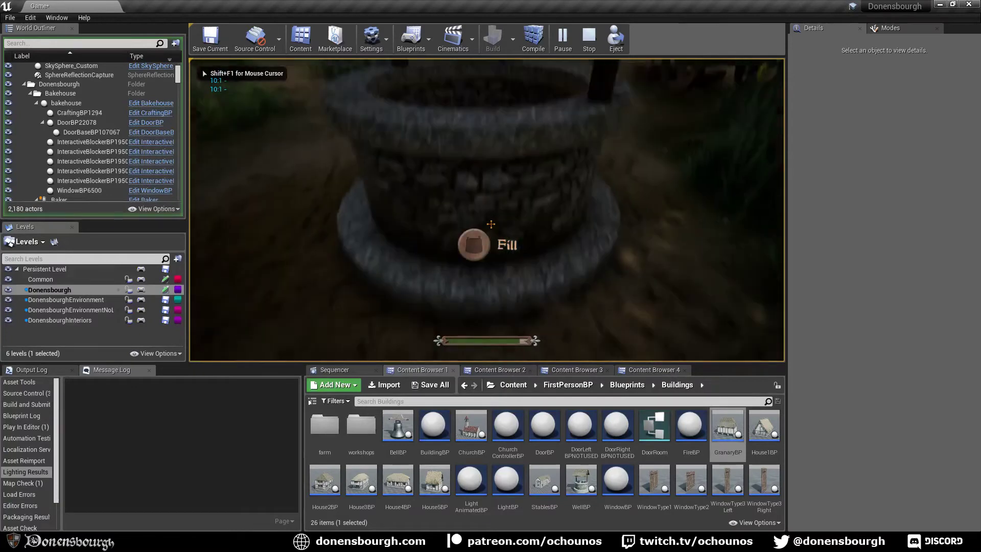
# Fill the bucket at the stone well and check the inventory for the full bucket
pyautogui.press('e')
pyautogui.press('i')
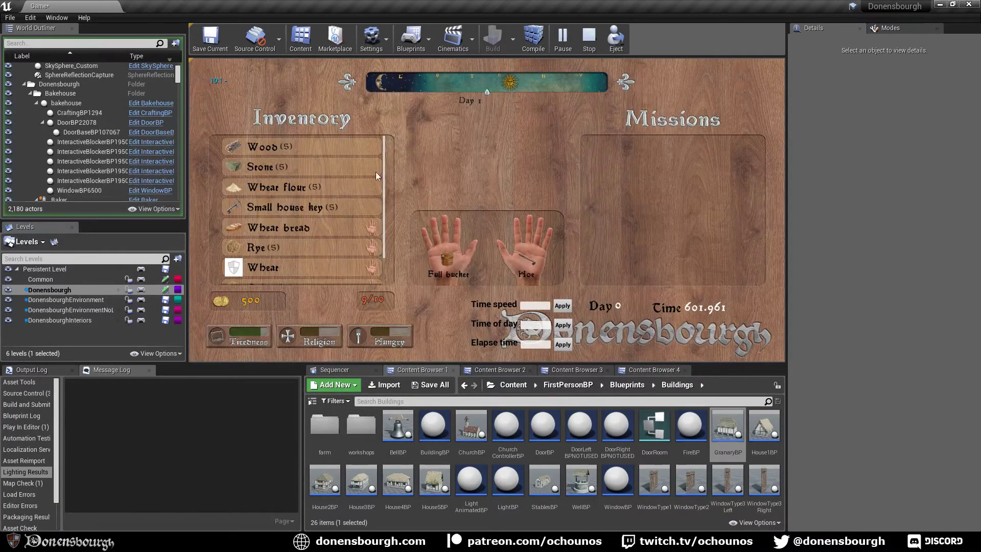
pyautogui.press('i')
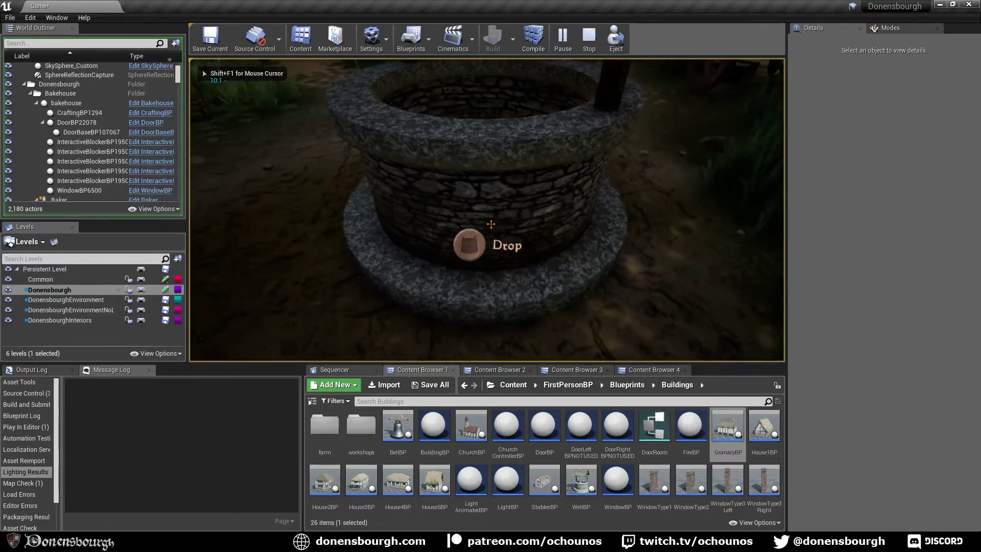
pyautogui.press('i')
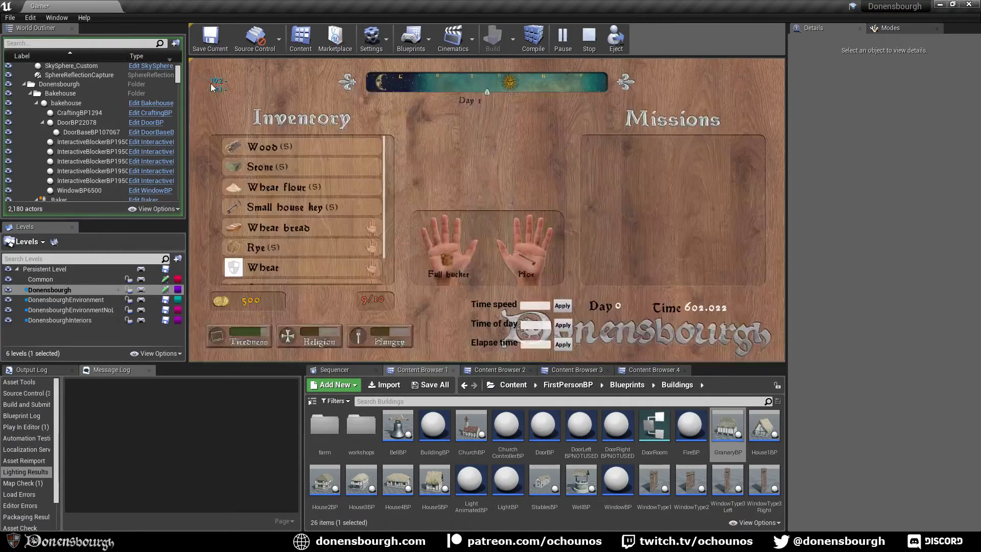
pyautogui.press('i')
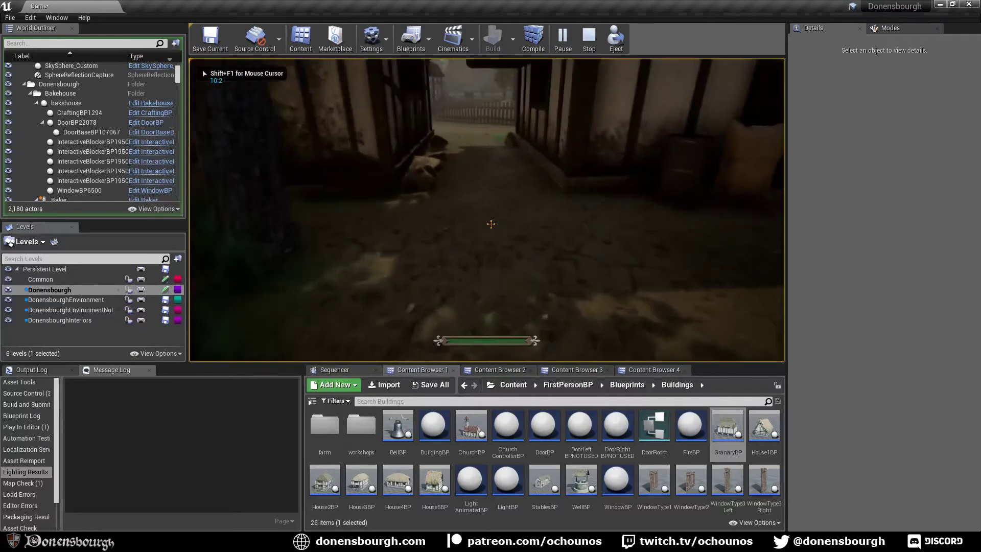
# Run through the passage and across the market square to the barrel by the benches, and try to drop the full bucket's contents there
pyautogui.press('w')
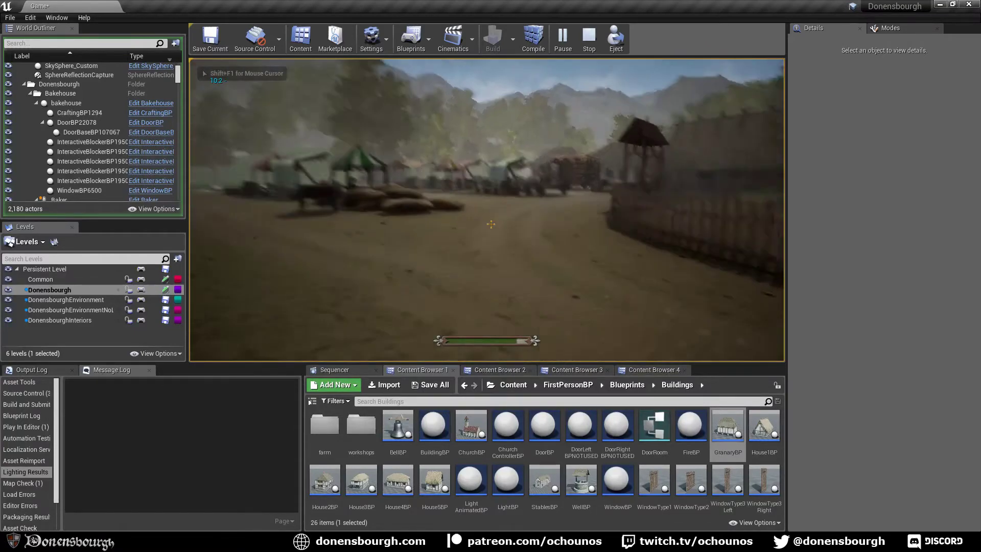
pyautogui.press('w')
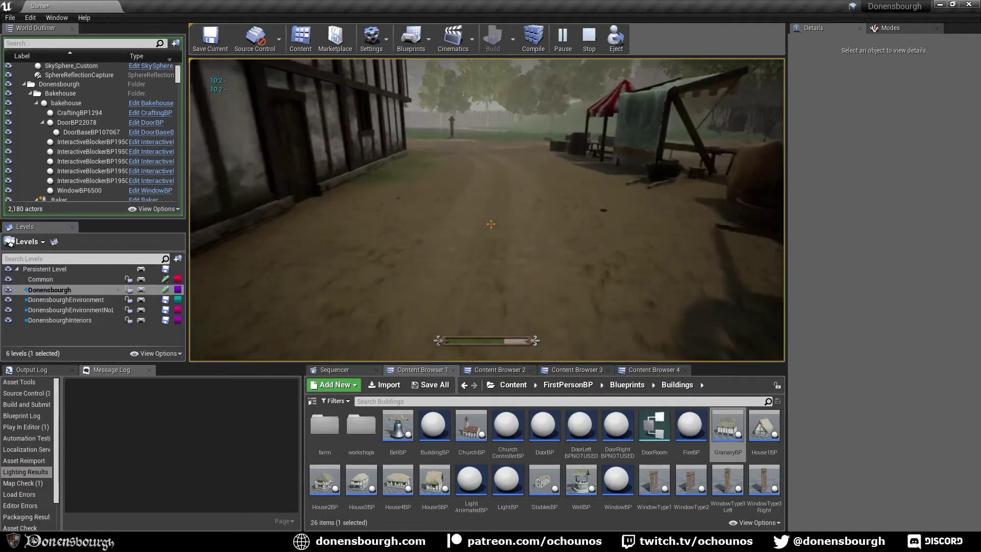
pyautogui.press('w')
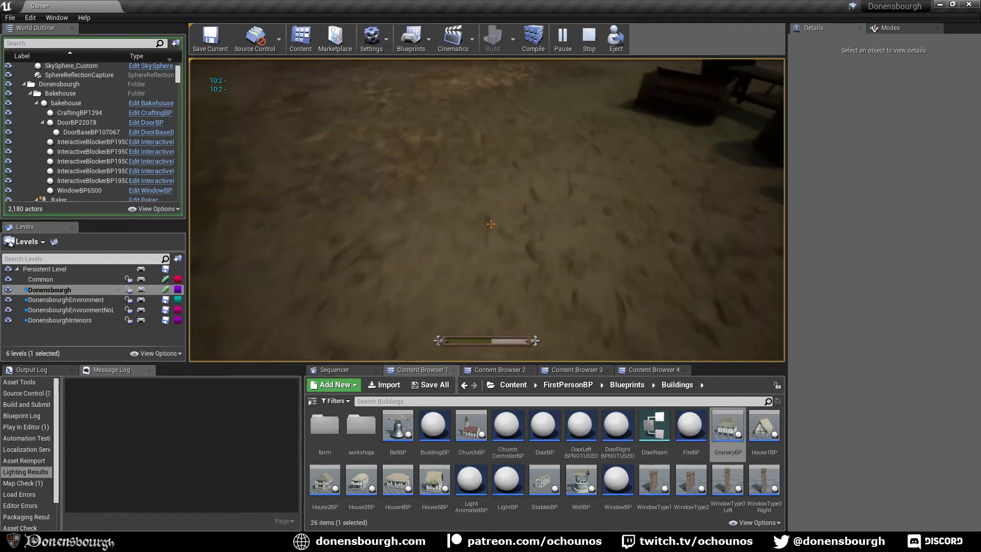
pyautogui.press('w')
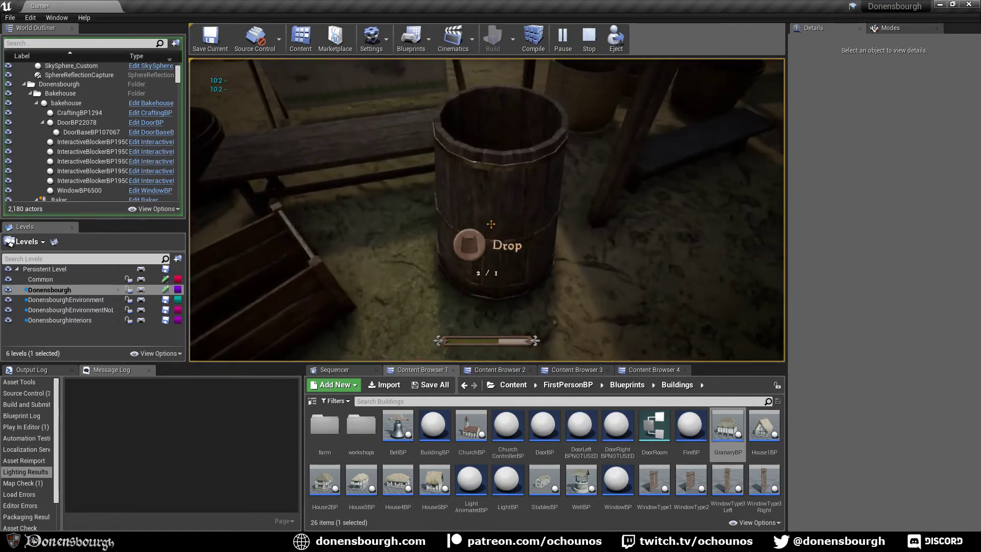
pyautogui.press('e')
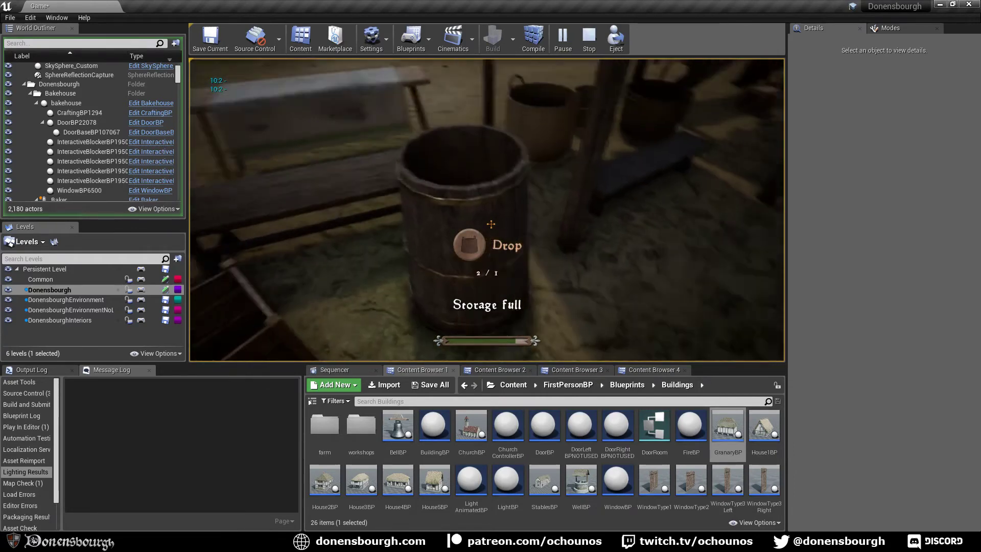
# Run along the waterside road past the market stalls to the barrel beside the tall wicker basket, and try the Drop action on it
pyautogui.press('w')
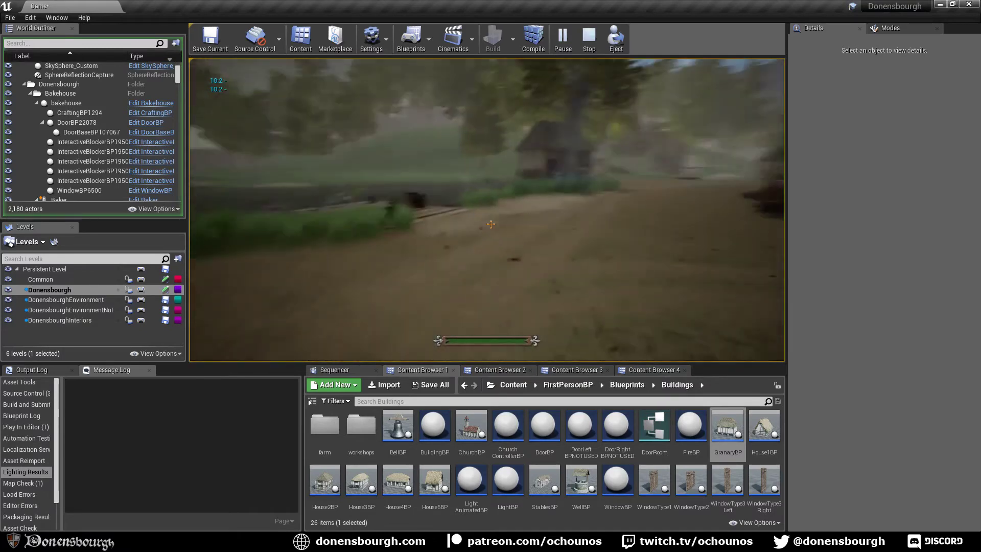
pyautogui.press('w')
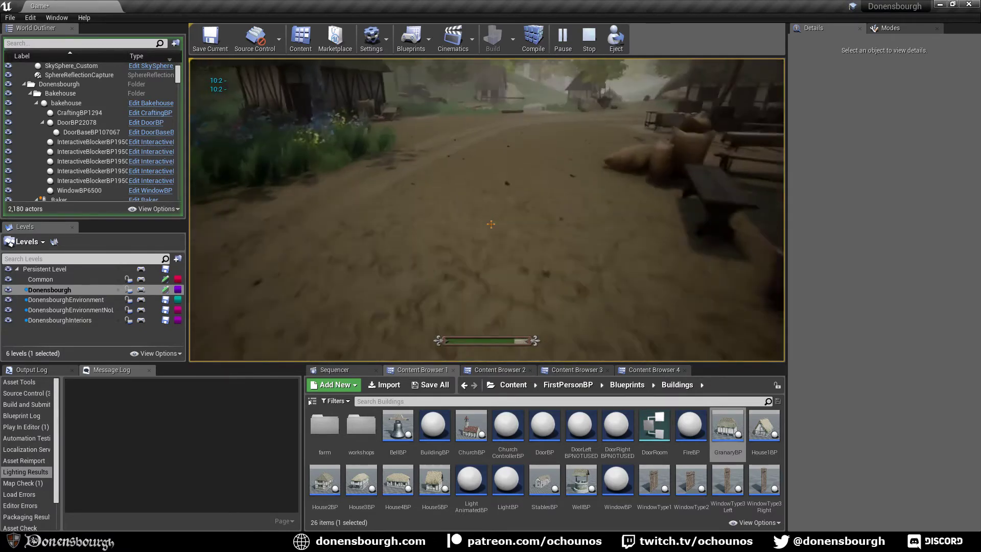
pyautogui.press('w')
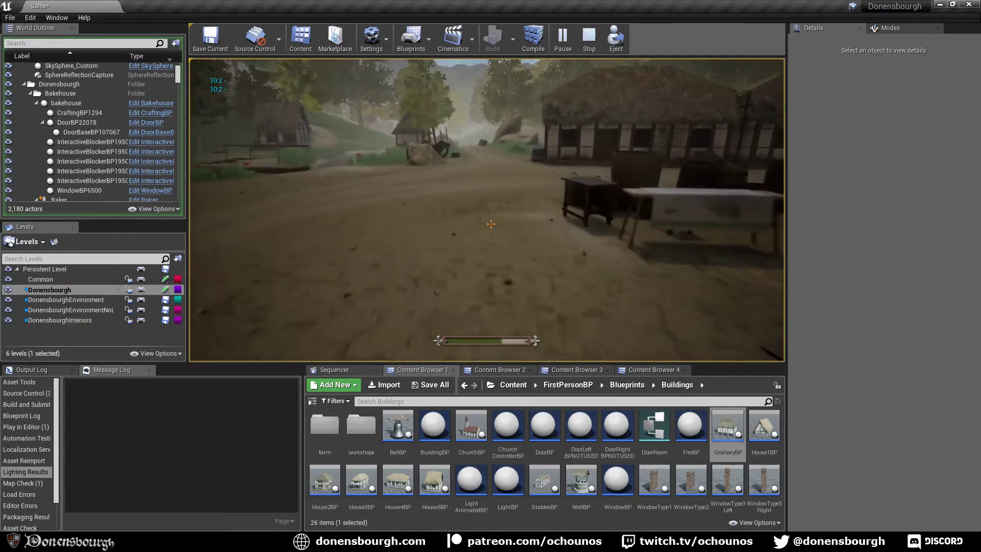
pyautogui.press('w')
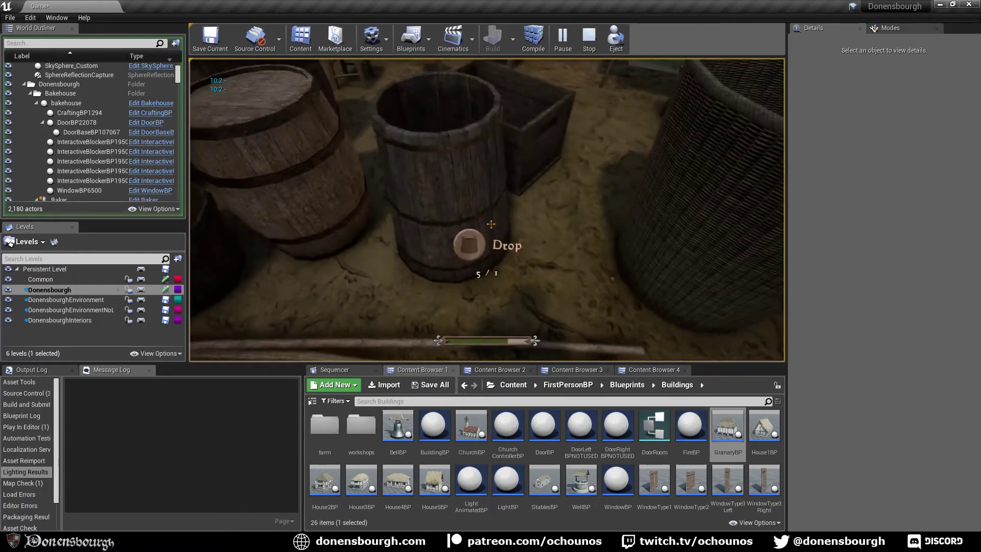
pyautogui.click(491, 224)
# Check the inventory for the bucket's state, close it, and end the play session
pyautogui.press('Tab')
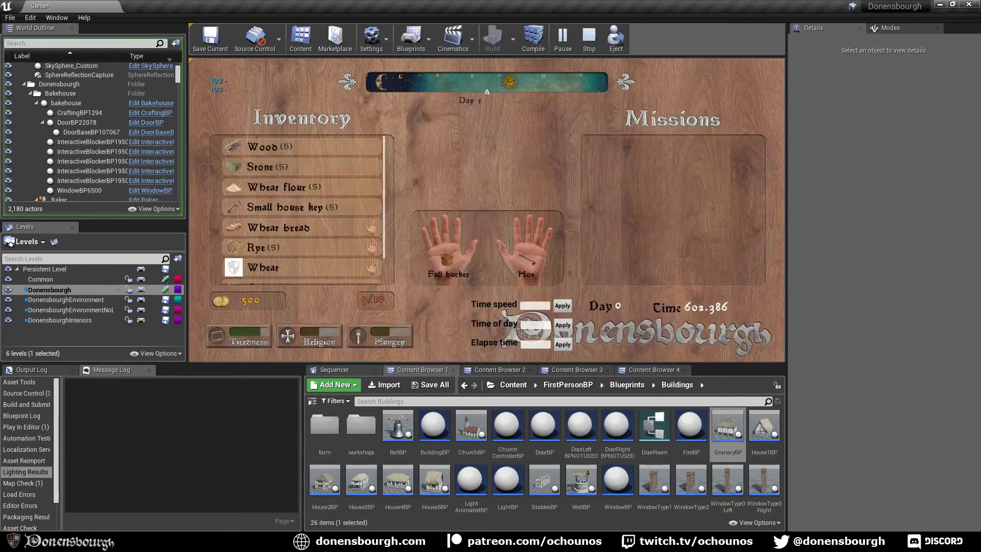
pyautogui.press('Tab')
pyautogui.press('Escape')
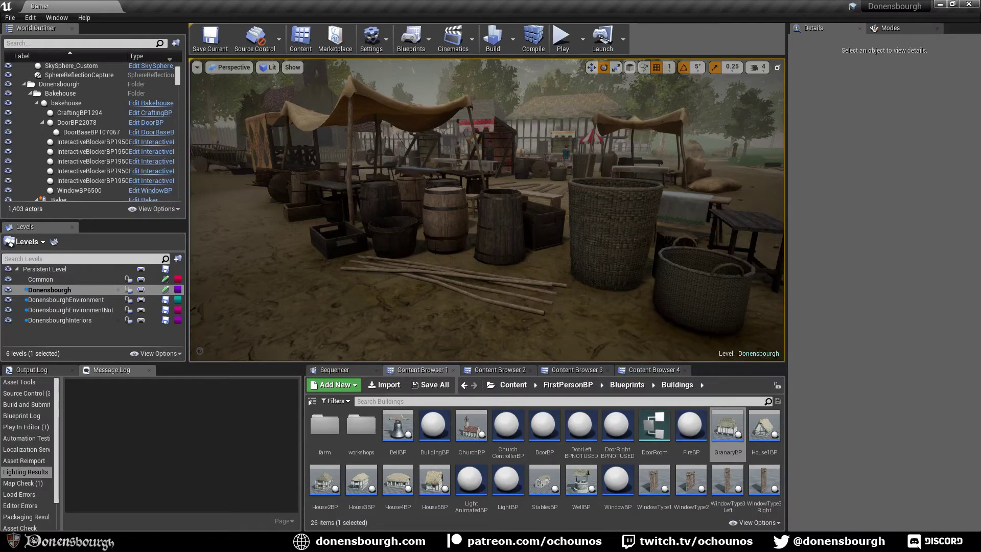
# Examine the market stalls in the level editor from ground level and from above, including the canopies, barrels, baskets and benches
pyautogui.moveTo(426, 305)
pyautogui.mouseDown(button='right')
pyautogui.moveTo(412, 308)
pyautogui.moveTo(428, 302)
pyautogui.mouseUp(button='right')
pyautogui.press('s')
pyautogui.press('w')
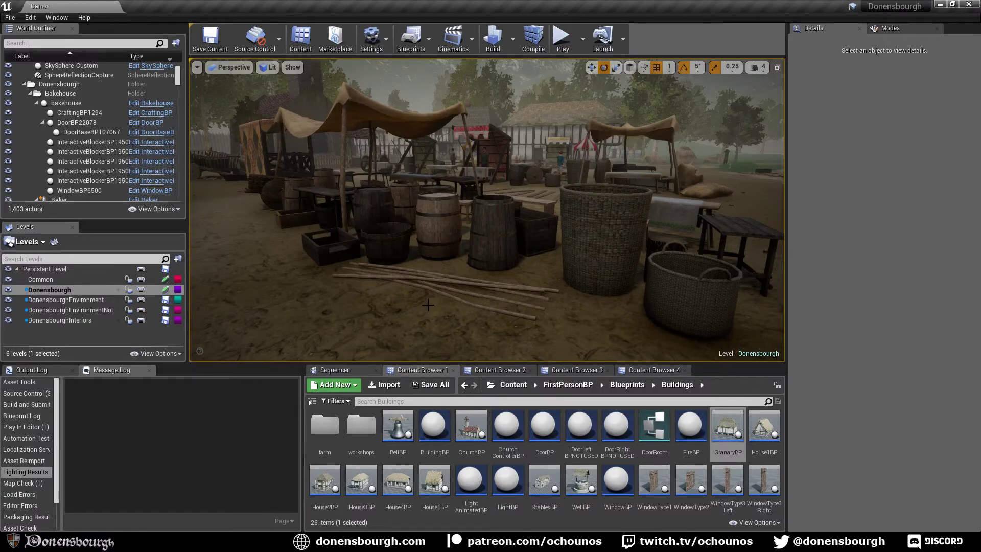
pyautogui.moveTo(431, 300); pyautogui.dragTo(475, 308, button='right')
pyautogui.press('w')
pyautogui.press('d')
pyautogui.press('a')
pyautogui.press('d')
pyautogui.press('s')
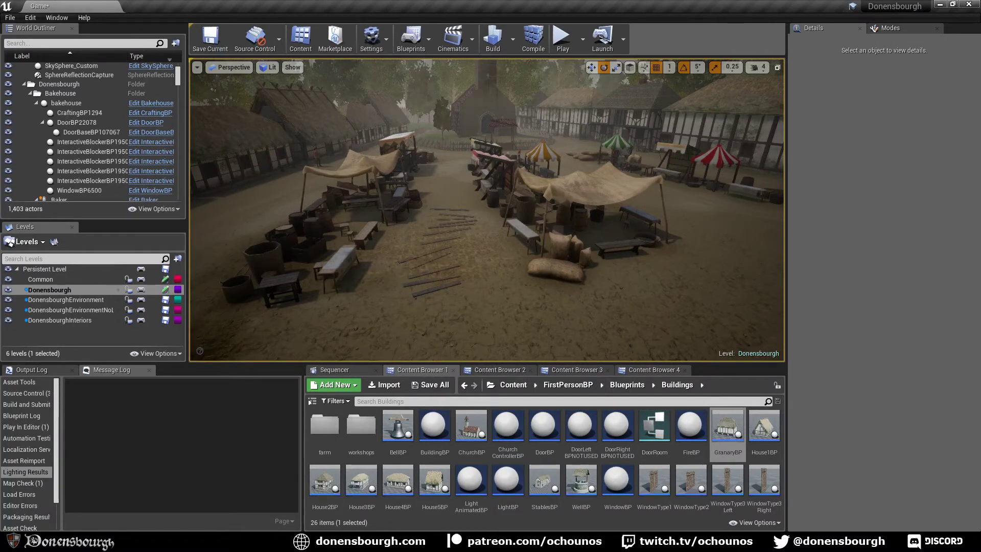
pyautogui.moveTo(472, 315); pyautogui.dragTo(430, 314, button='right')
pyautogui.press('d')
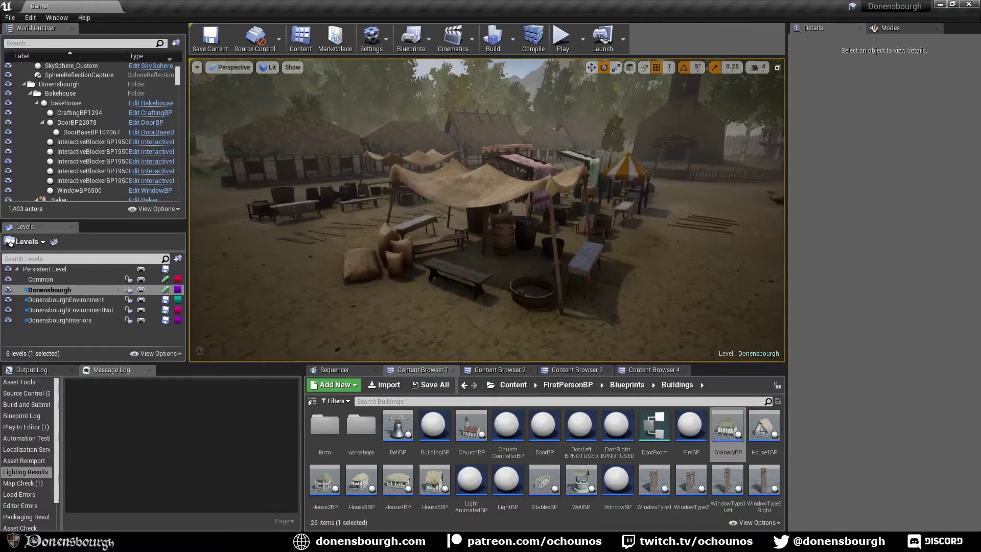
pyautogui.moveTo(489, 331); pyautogui.dragTo(489, 331, button='right')
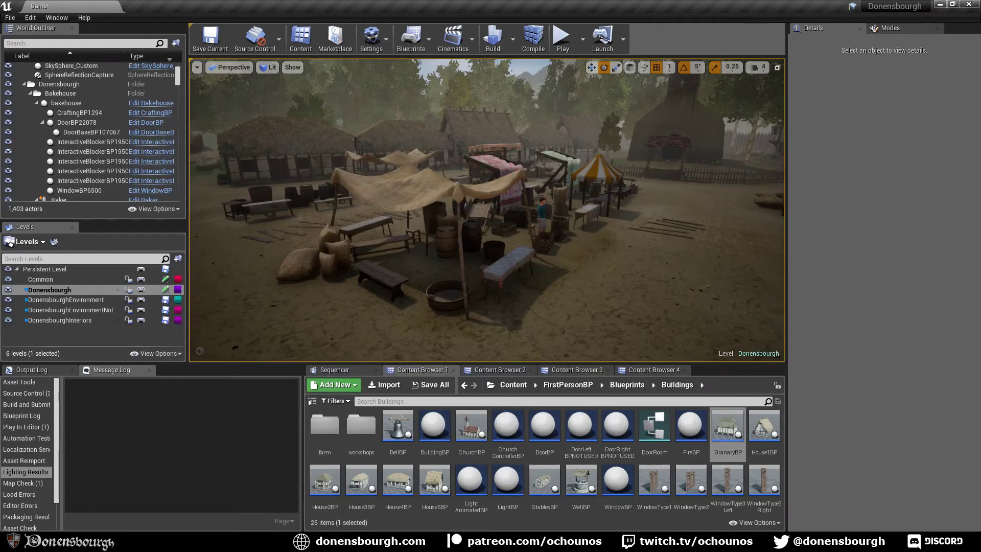
pyautogui.moveTo(549, 335); pyautogui.dragTo(549, 335, button='right')
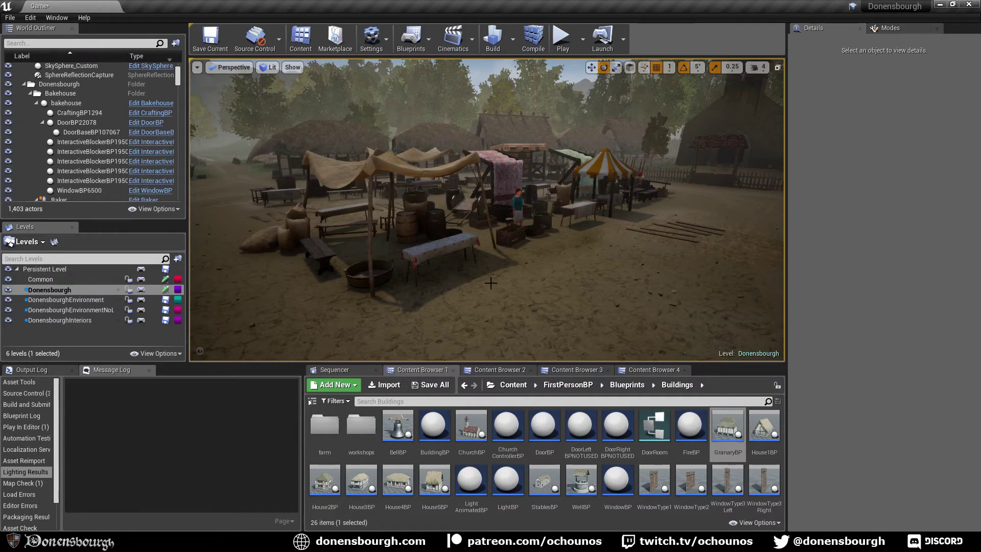
# Survey the river jetty, the village road, the half-timbered houses, the market square and the furnished house interior in the level editor
pyautogui.moveTo(491, 283); pyautogui.dragTo(647, 273, button='right')
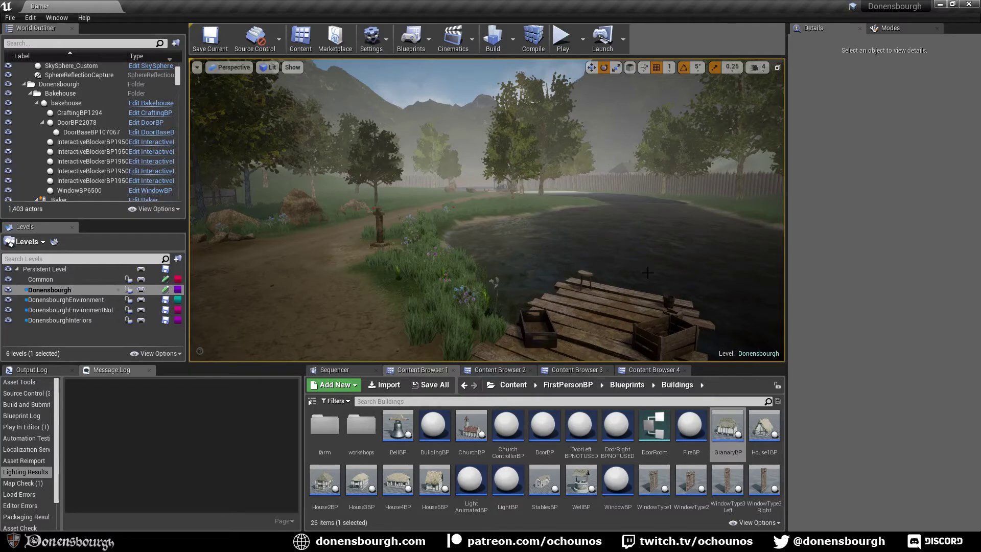
pyautogui.moveTo(509, 251); pyautogui.dragTo(539, 266, button='right')
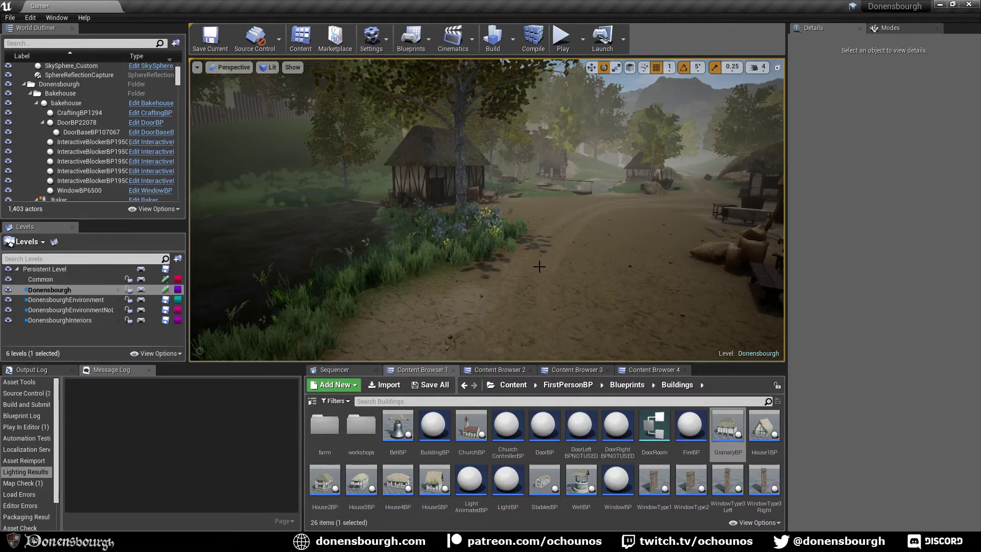
pyautogui.moveTo(539, 266); pyautogui.dragTo(539, 266, button='right')
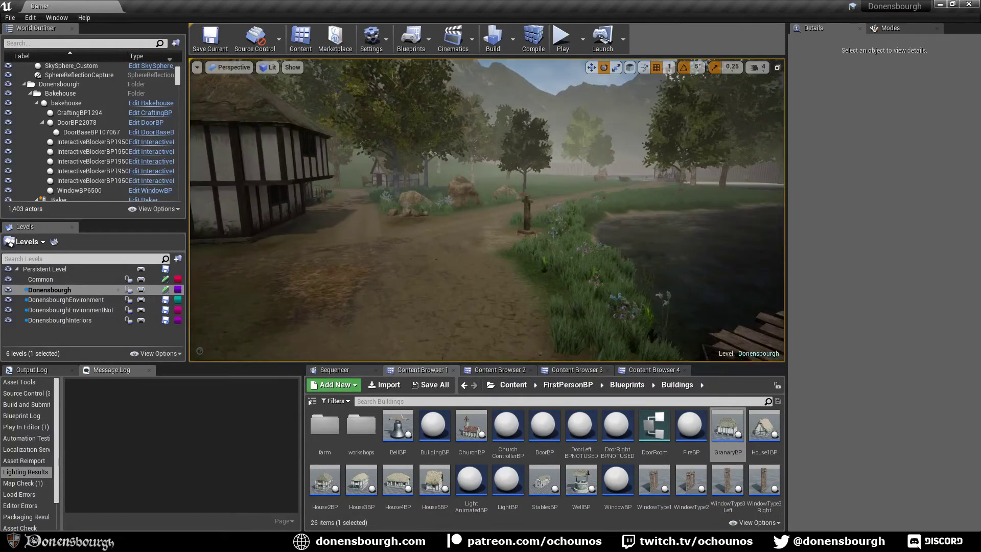
pyautogui.moveTo(482, 299); pyautogui.dragTo(482, 299, button='right')
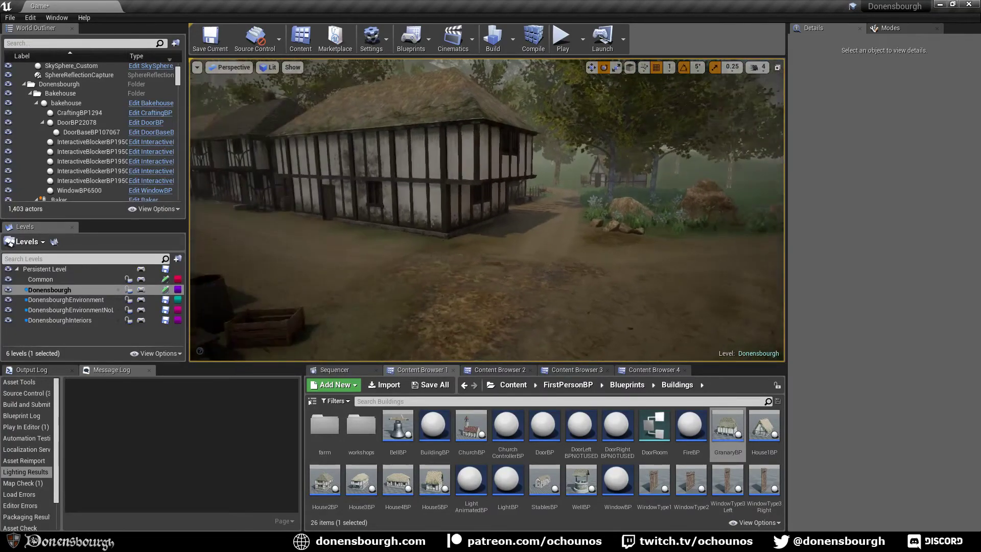
pyautogui.moveTo(482, 300); pyautogui.dragTo(515, 283, button='right')
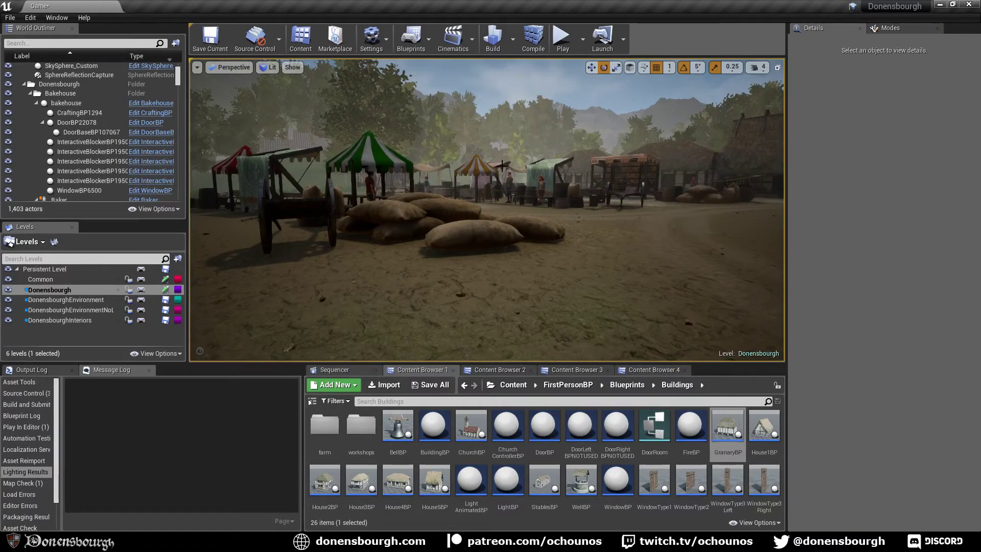
pyautogui.moveTo(488, 294); pyautogui.dragTo(486, 294, button='right')
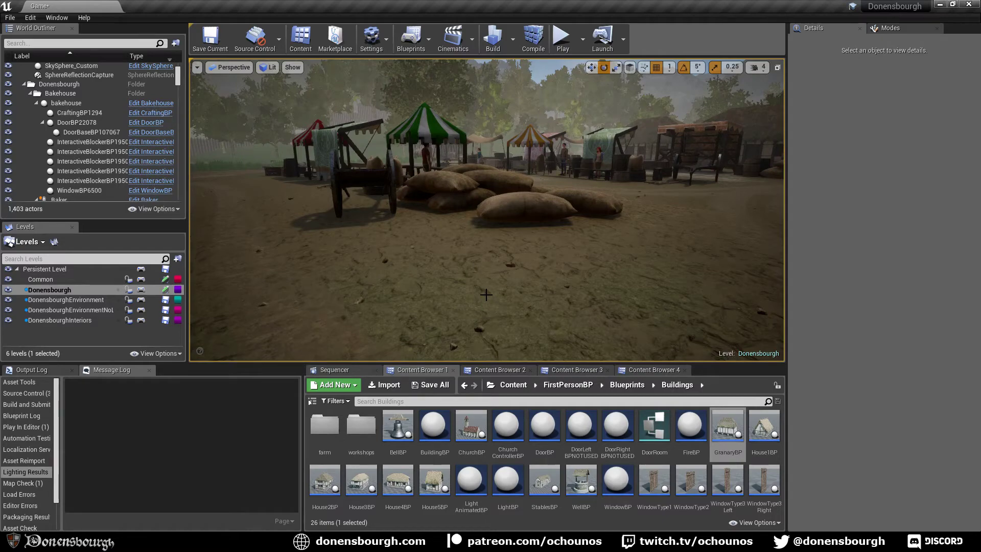
pyautogui.moveTo(486, 294); pyautogui.dragTo(504, 294, button='right')
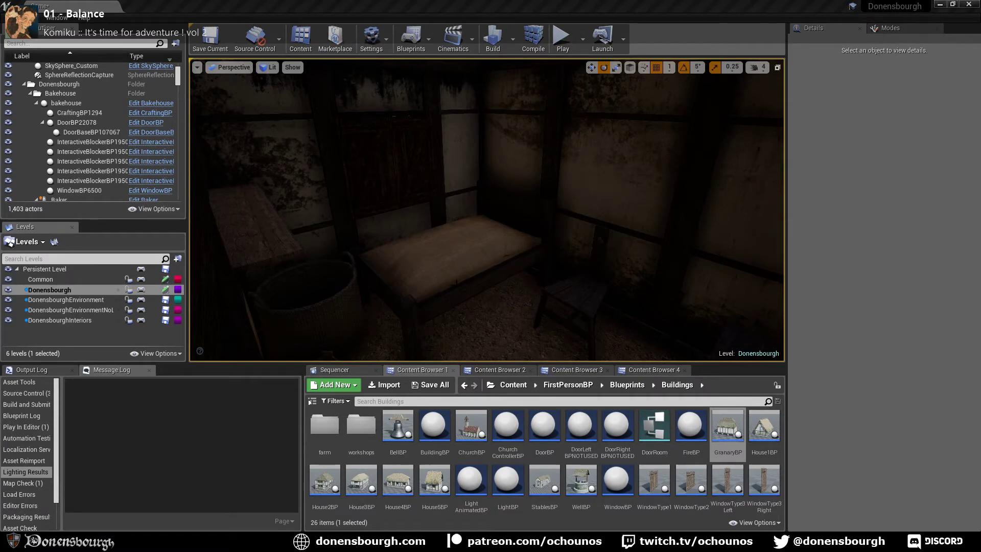
pyautogui.moveTo(486, 210)
pyautogui.mouseDown(button='right')
pyautogui.moveTo(511, 234)
pyautogui.moveTo(487, 230)
pyautogui.moveTo(482, 204)
pyautogui.moveTo(485, 194)
pyautogui.moveTo(515, 197)
pyautogui.moveTo(478, 199)
pyautogui.mouseUp(button='right')
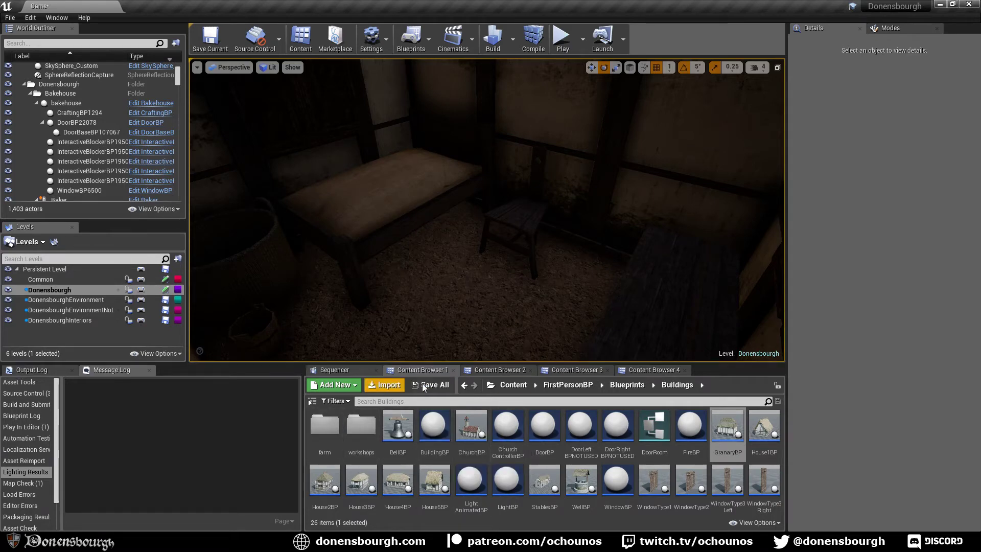
# Open the ActionManager blueprint from the GameManagement folder under Blueprints
pyautogui.click(627, 387)
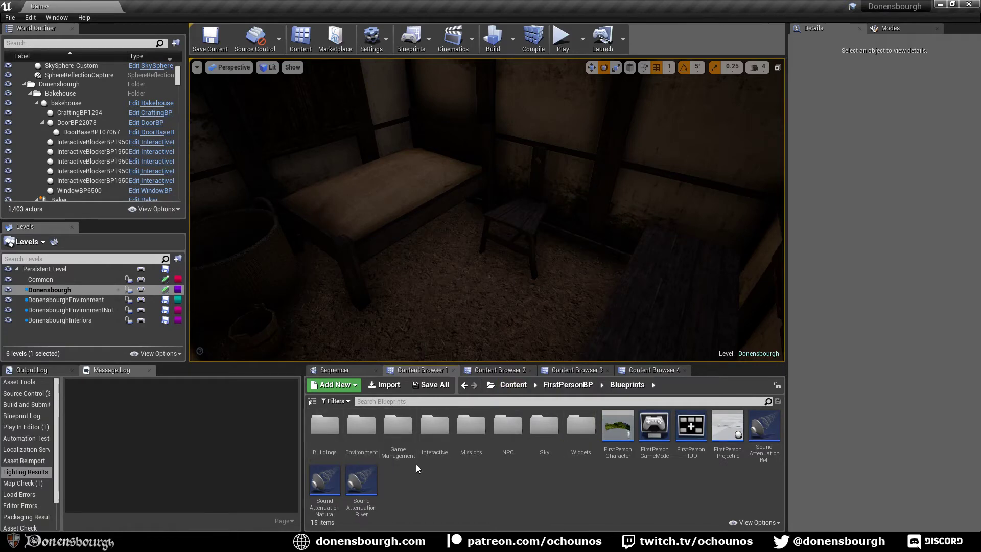
pyautogui.click(398, 428)
pyautogui.doubleClick(398, 429)
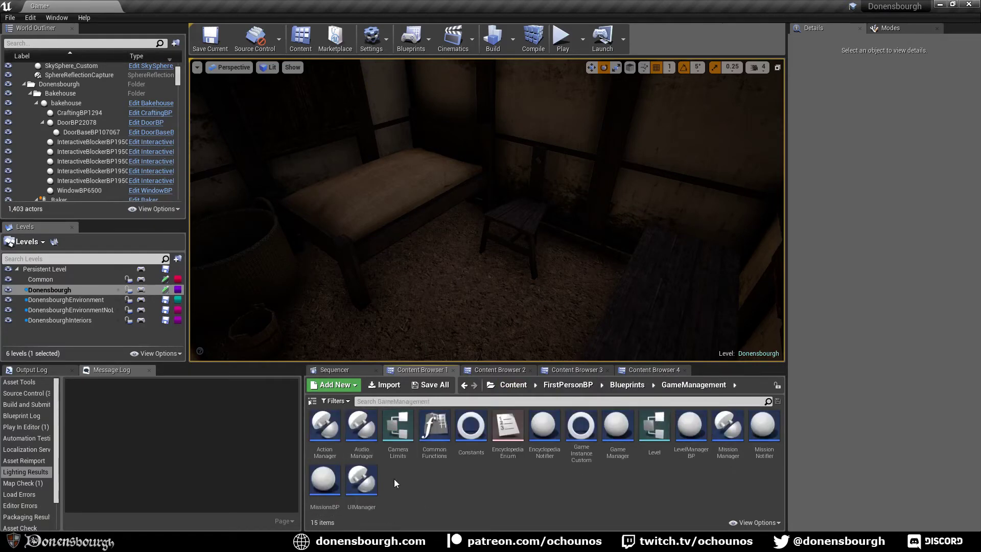
pyautogui.doubleClick(316, 419)
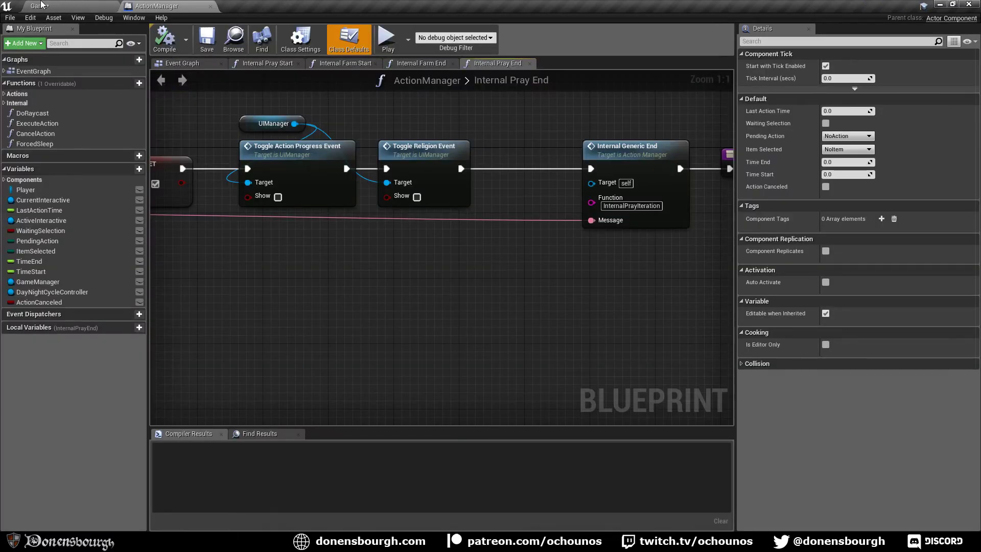
# Review the whole Internal Pray End function graph in the ActionManager blueprint
pyautogui.click(41, 5)
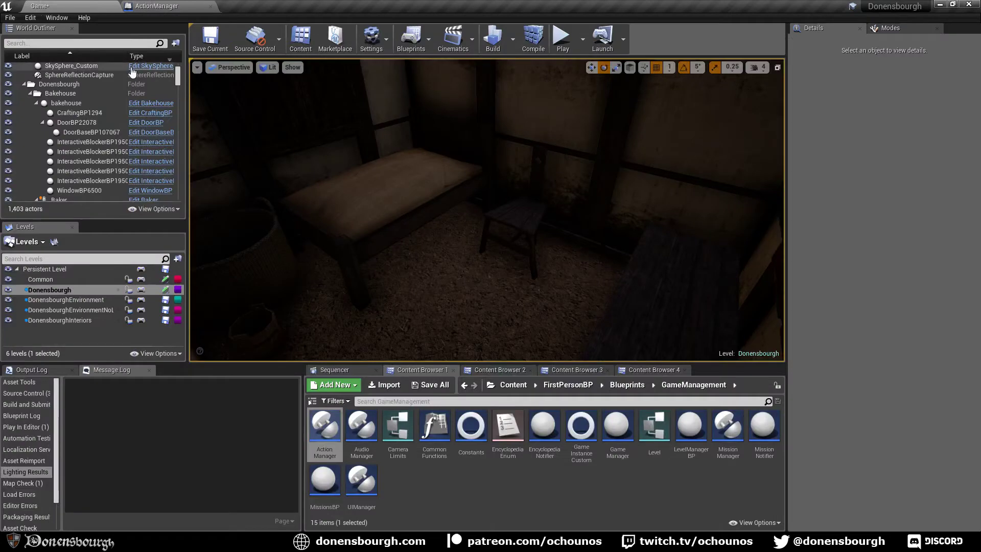
pyautogui.click(146, 5)
pyautogui.scroll(-5, 449, 290)
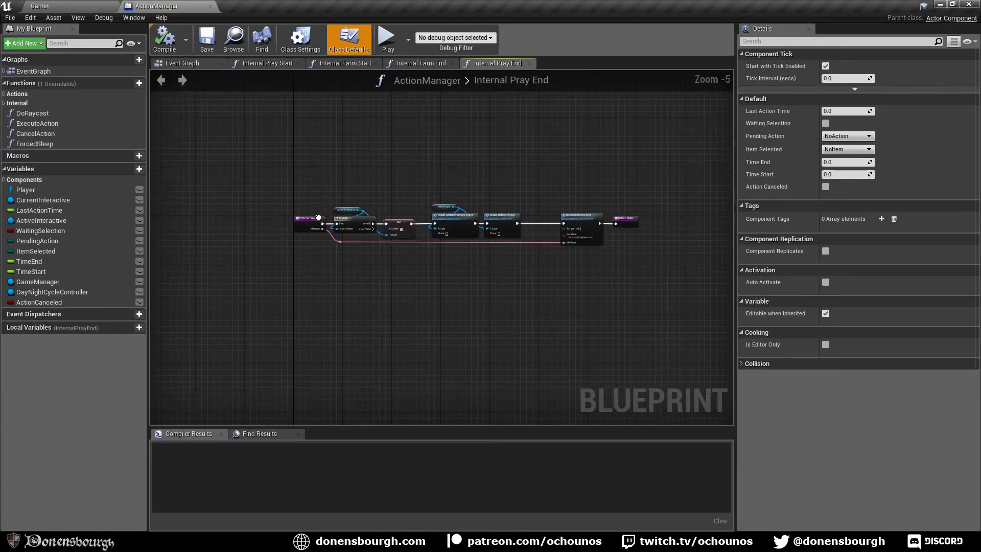
pyautogui.moveTo(318, 217); pyautogui.dragTo(308, 212, button='right')
# Select the bed in the house interior of the level and open its BedBP blueprint for editing
pyautogui.click(65, 5)
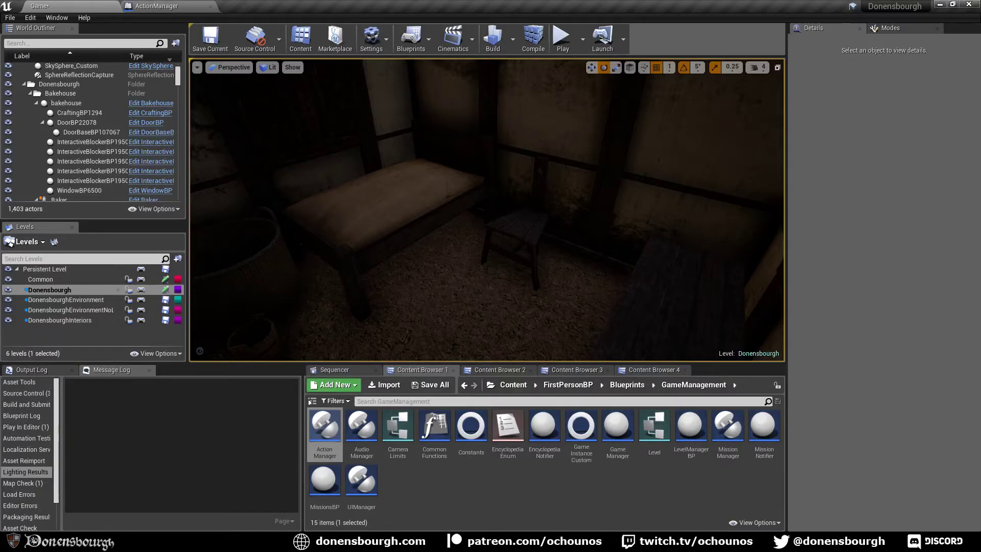
pyautogui.click(389, 200)
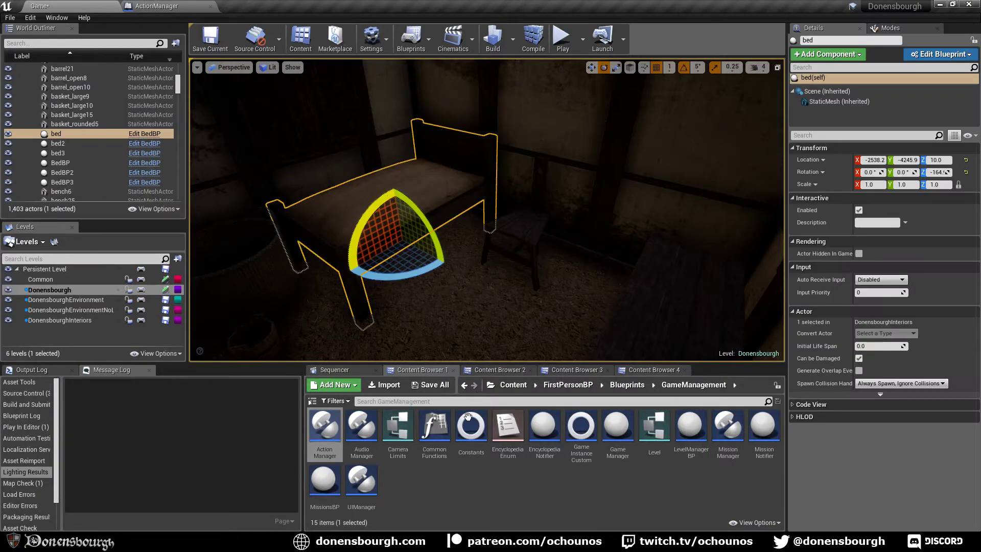
pyautogui.click(912, 54)
pyautogui.click(889, 69)
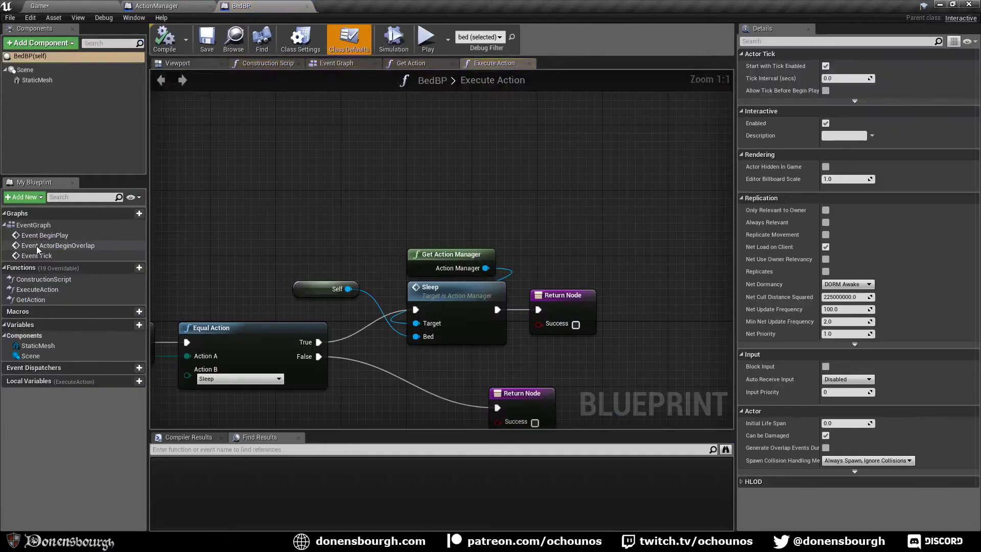
# Examine BedBP's Execute Action graph, from the Equal Action check to the Sleep call and both return nodes
pyautogui.moveTo(225, 278); pyautogui.dragTo(365, 208, button='right')
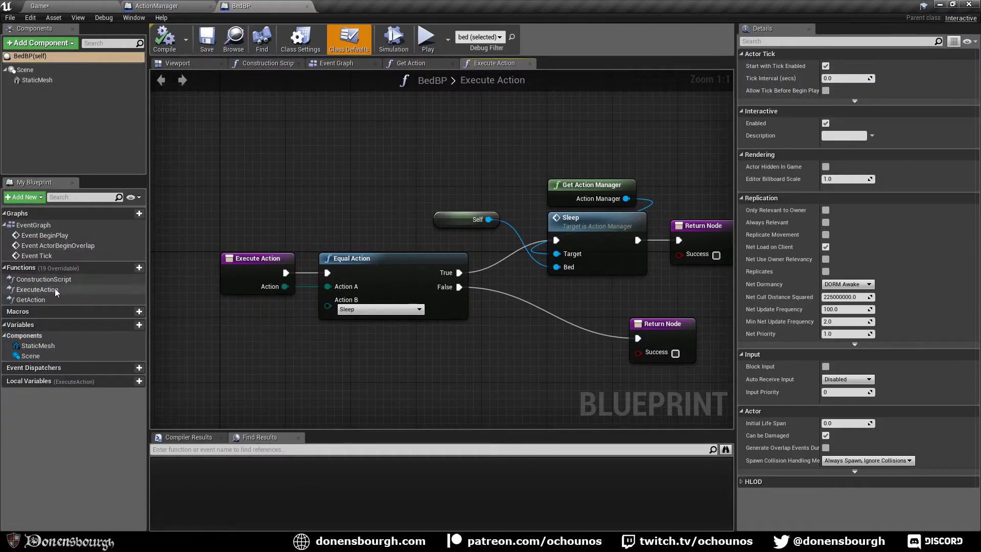
pyautogui.click(46, 302)
pyautogui.scroll(-1, 403, 323)
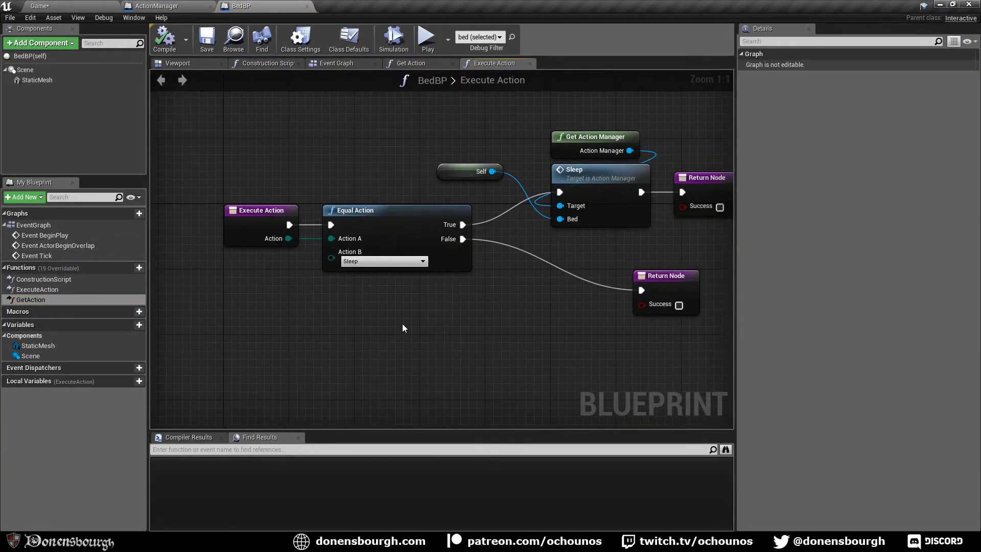
pyautogui.moveTo(429, 326); pyautogui.dragTo(419, 325, button='right')
pyautogui.scroll(1, 329, 293)
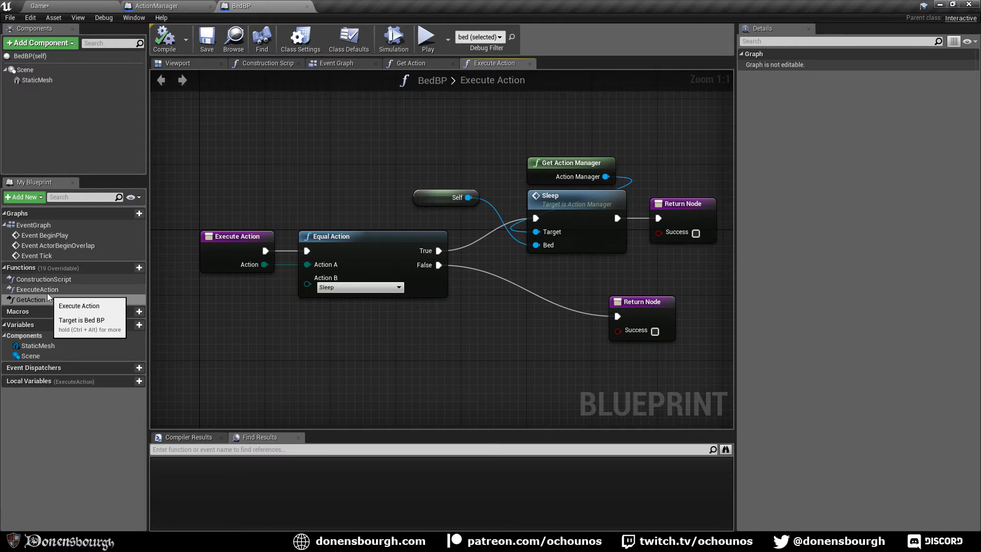
# Look at the selected bed in the level viewport and return to its BedBP blueprint
pyautogui.click(103, 4)
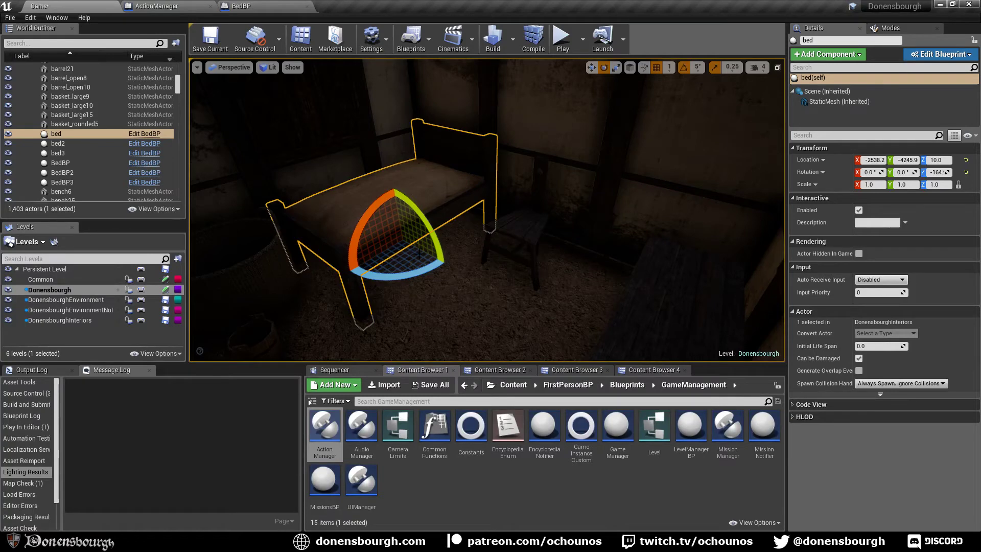
pyautogui.moveTo(418, 252); pyautogui.dragTo(401, 246, button='right')
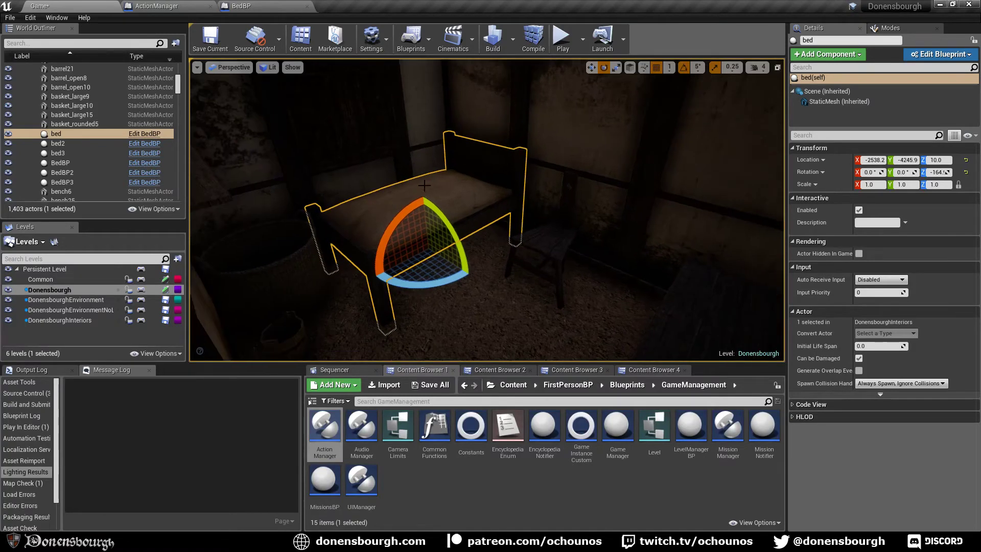
pyautogui.click(236, 7)
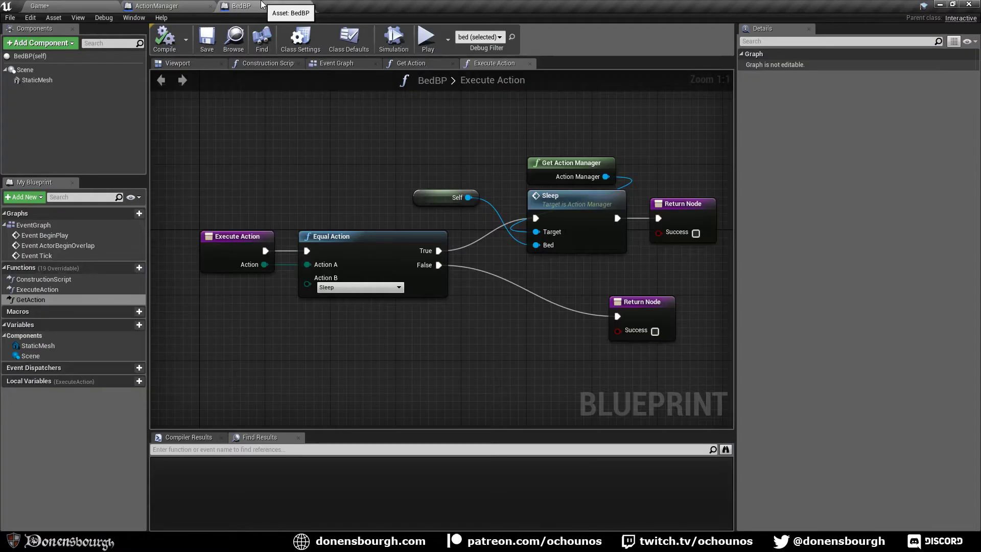
# Trace BedBP's ExecuteAction function through its Get Action Manager and Sleep nodes to the ActionManager blueprint
pyautogui.doubleClick(47, 289)
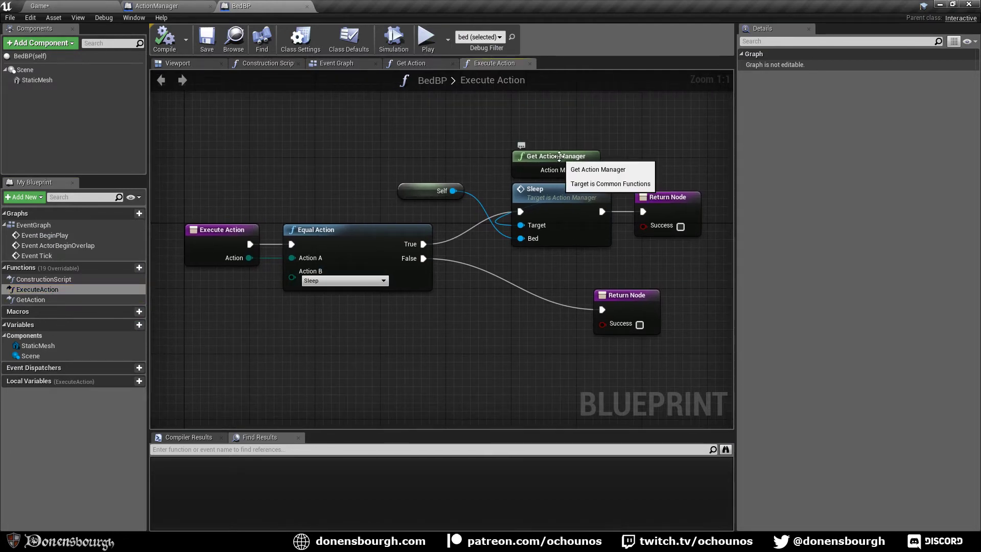
pyautogui.click(557, 159)
pyautogui.click(559, 199)
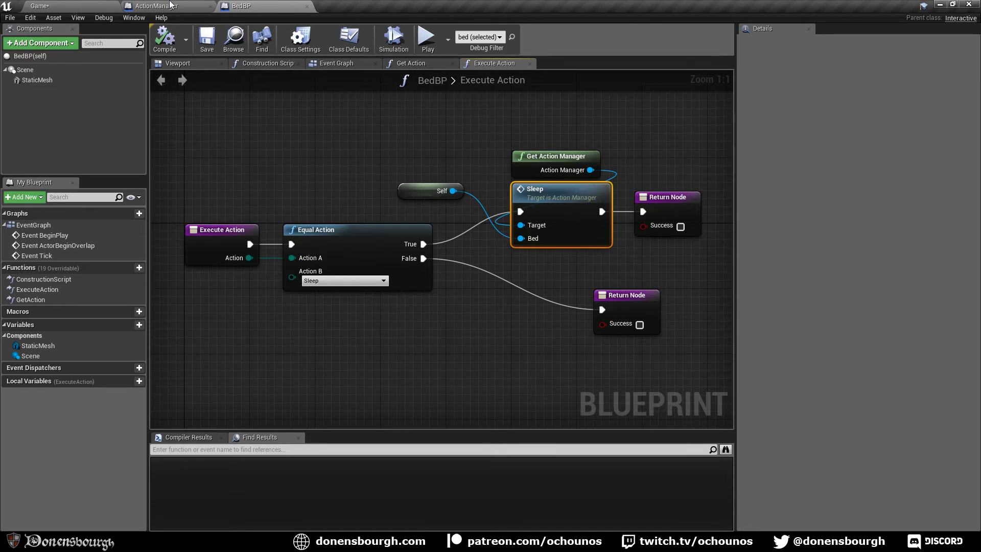
pyautogui.click(171, 5)
pyautogui.moveTo(208, 208); pyautogui.dragTo(223, 194, button='right')
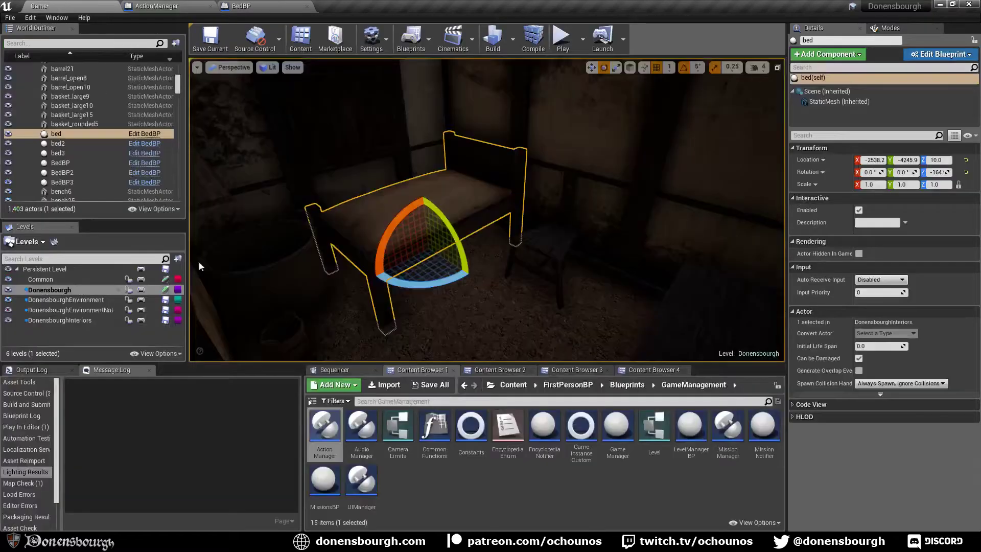
# Play-test the Sleep action on the bed and leave the house through its door
pyautogui.click(562, 38)
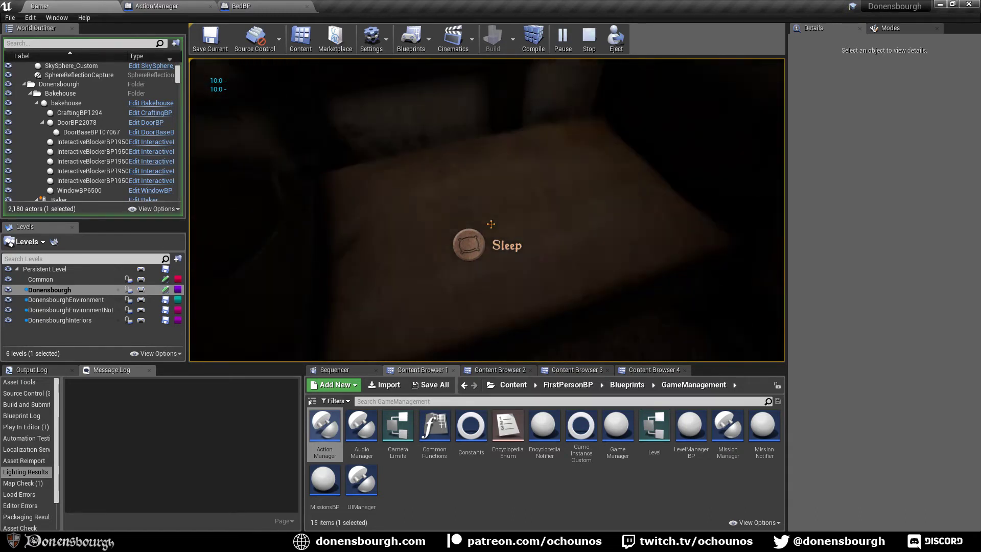
pyautogui.click(491, 224)
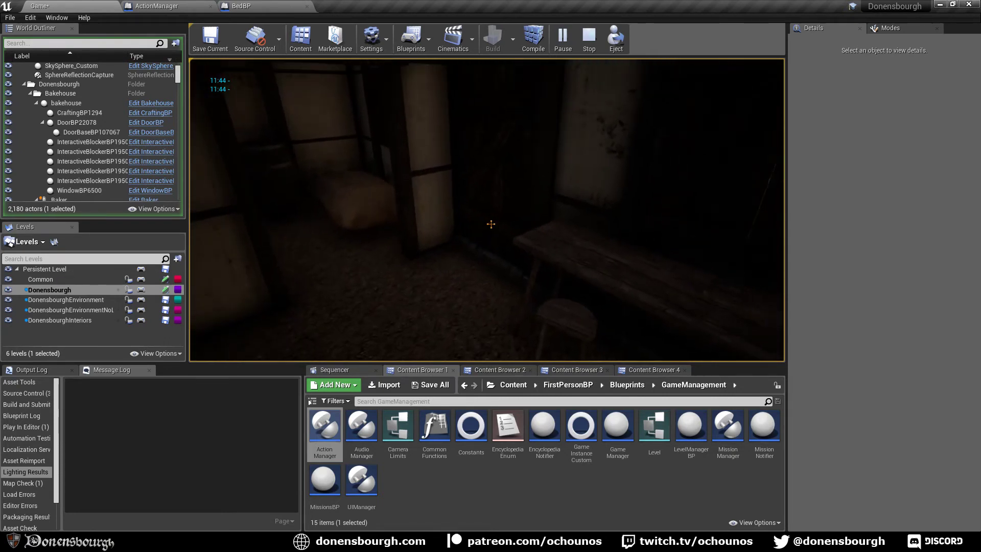
pyautogui.press('w')
pyautogui.click(491, 224)
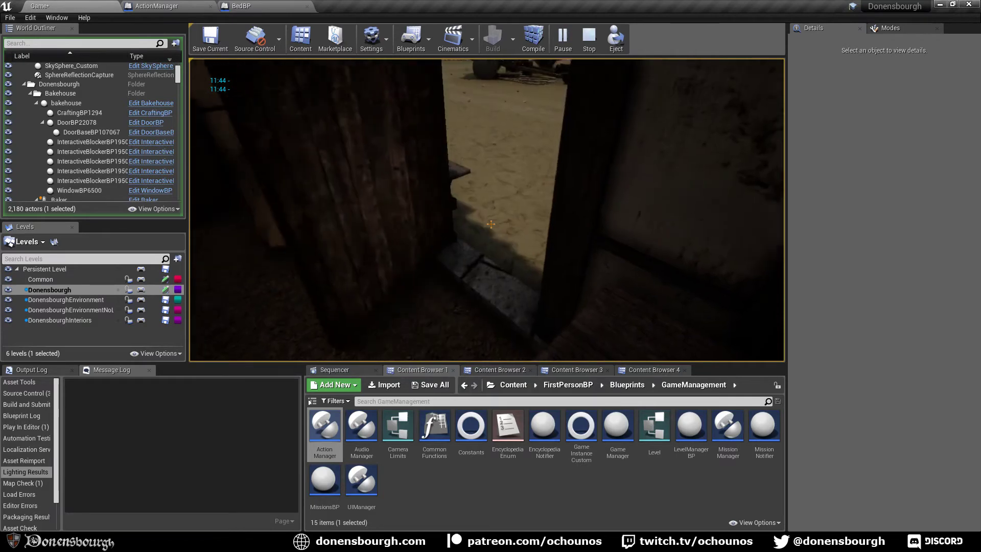
pyautogui.press('w')
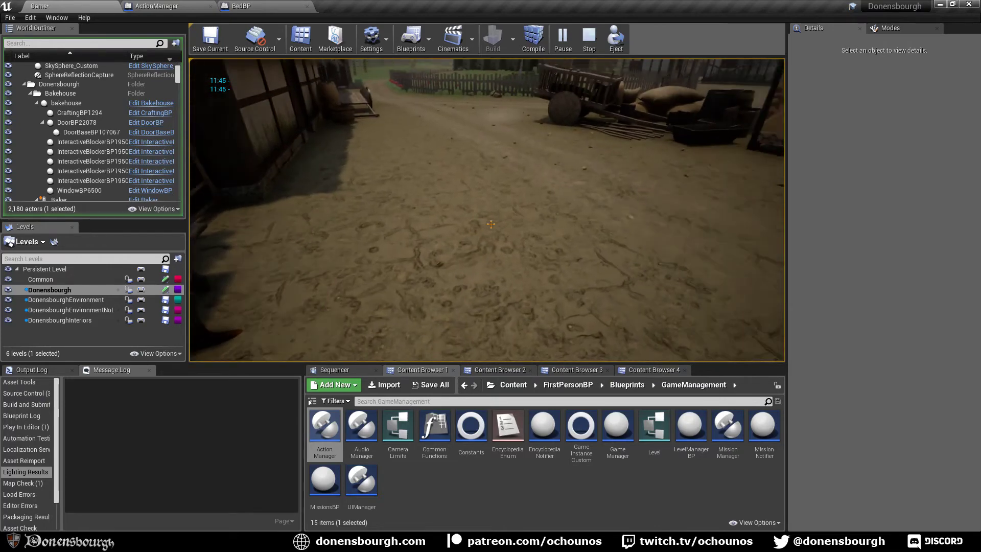
# Cross to the wooden gate between the houses, open it and run into the alley behind it
pyautogui.hotkey('shift', 'w')
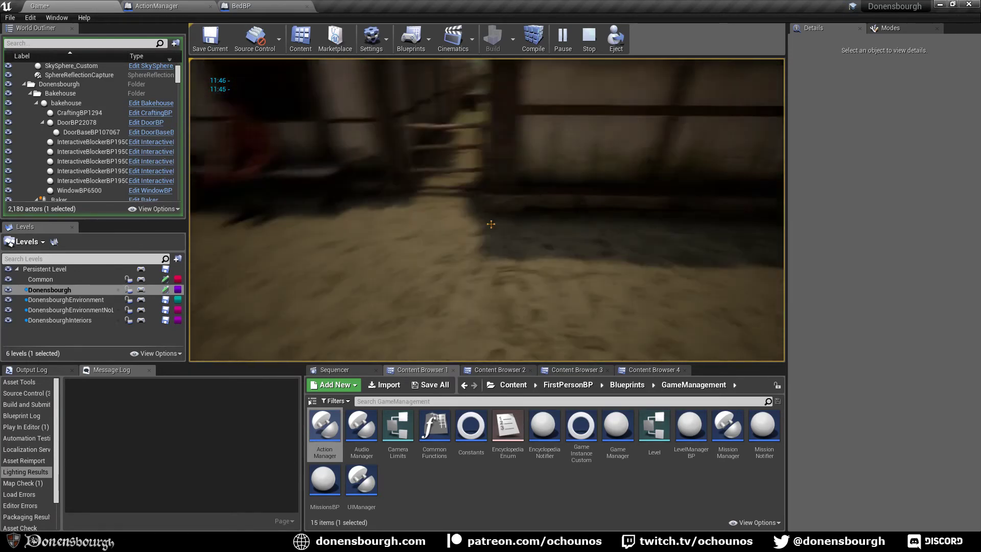
pyautogui.press('w')
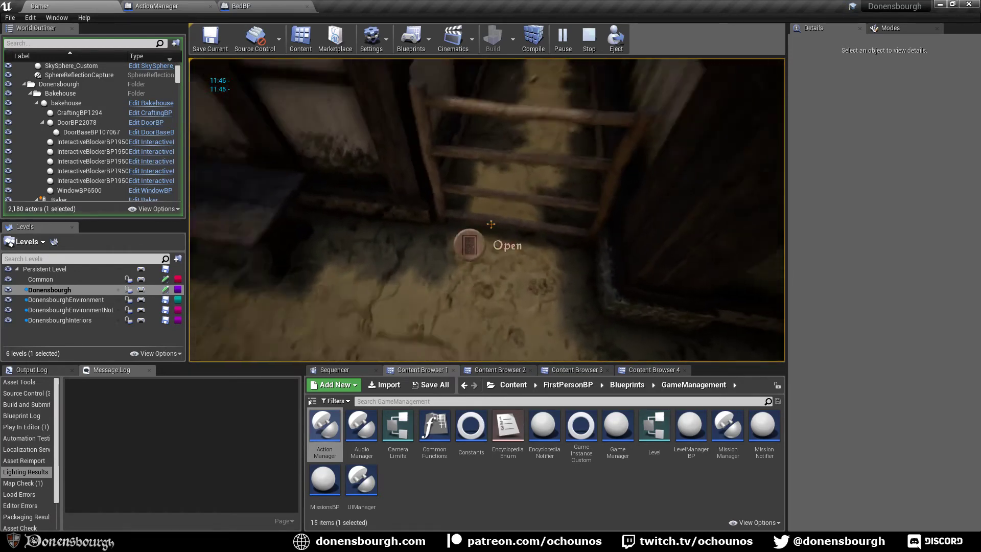
pyautogui.press('e')
pyautogui.press('w')
pyautogui.hotkey('shift', 'w')
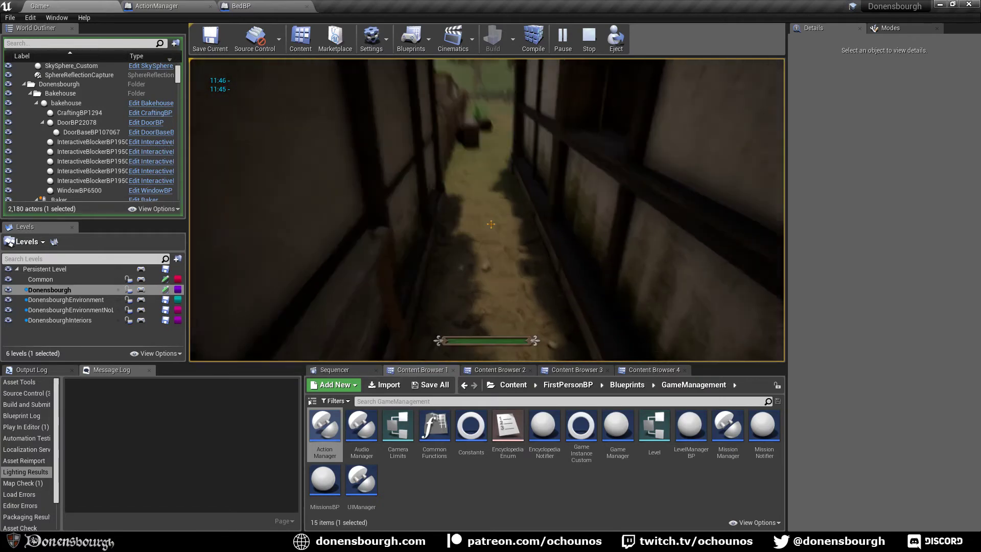
pyautogui.press('w')
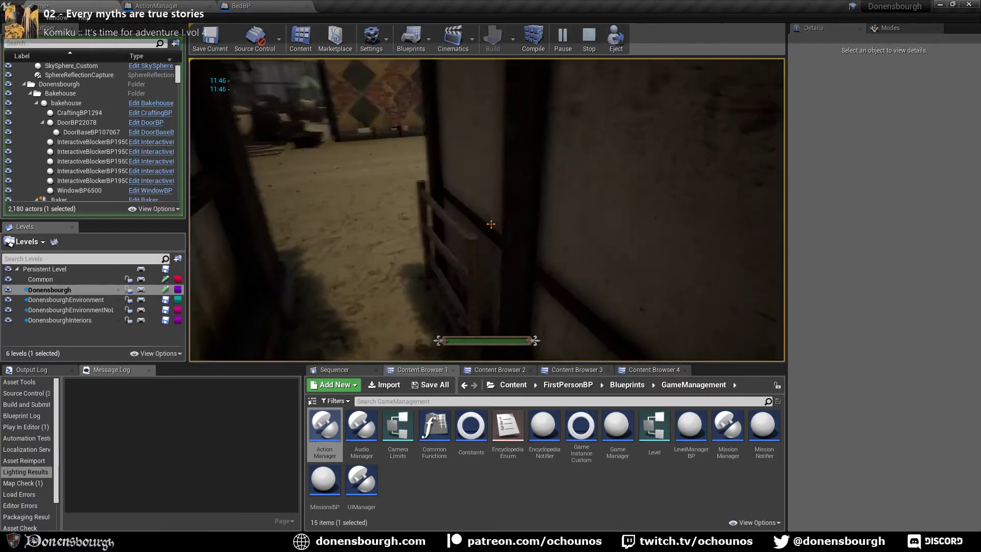
# Run along the village road past the market stalls toward the haystack, and end the play session
pyautogui.press('w')
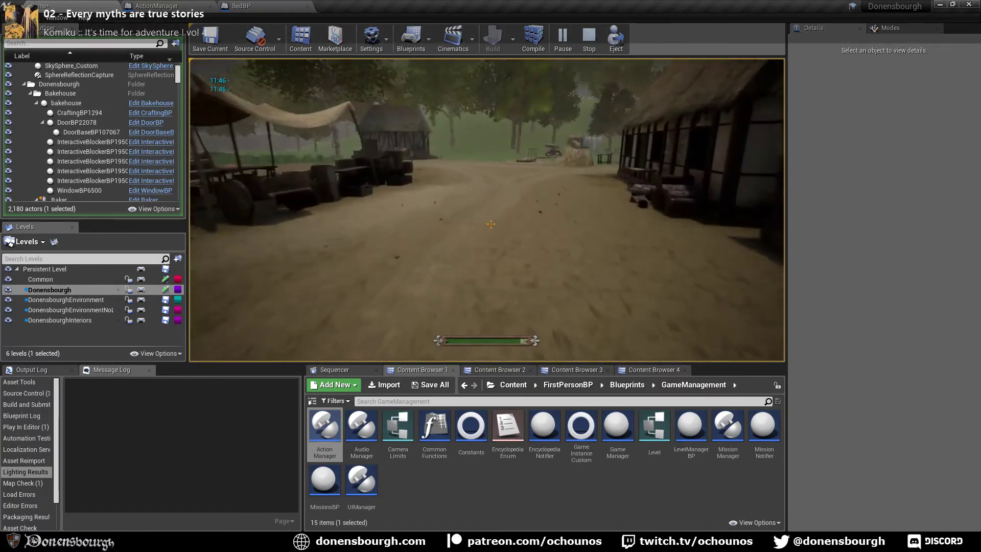
pyautogui.press('w')
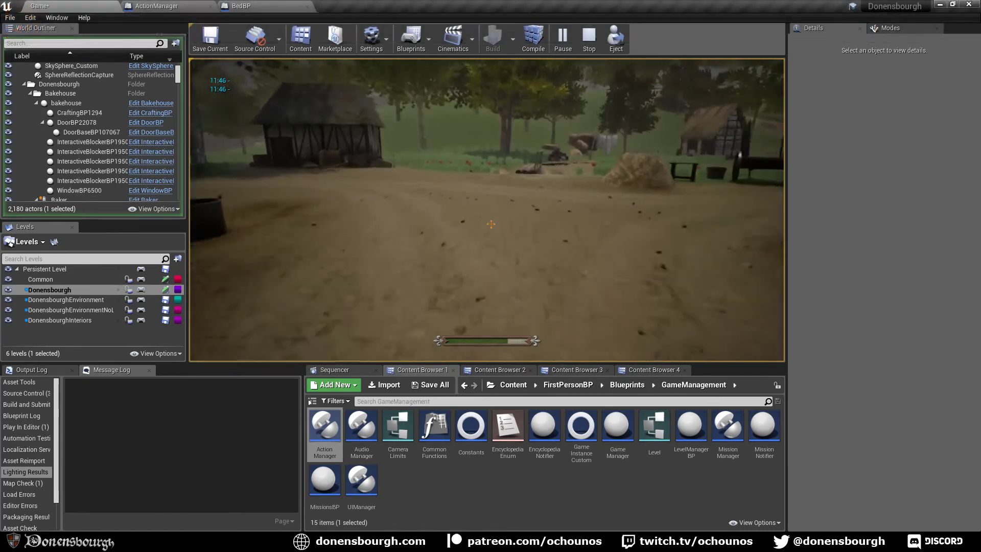
pyautogui.press('w')
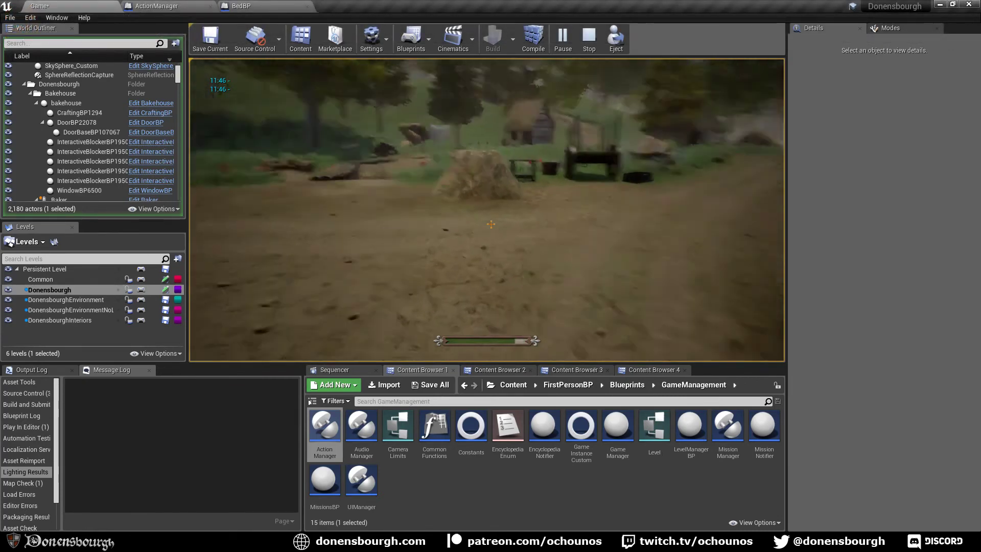
pyautogui.press('w')
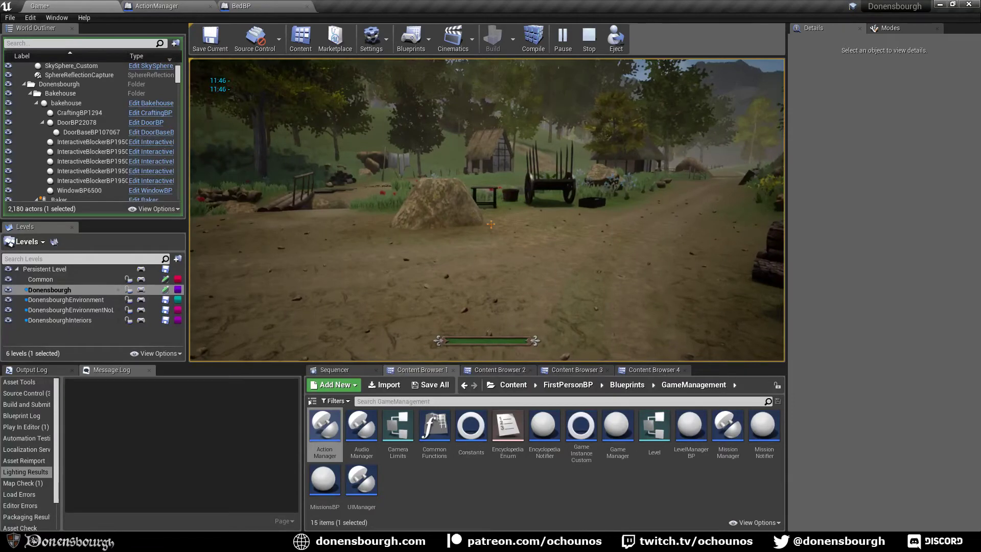
pyautogui.press('w')
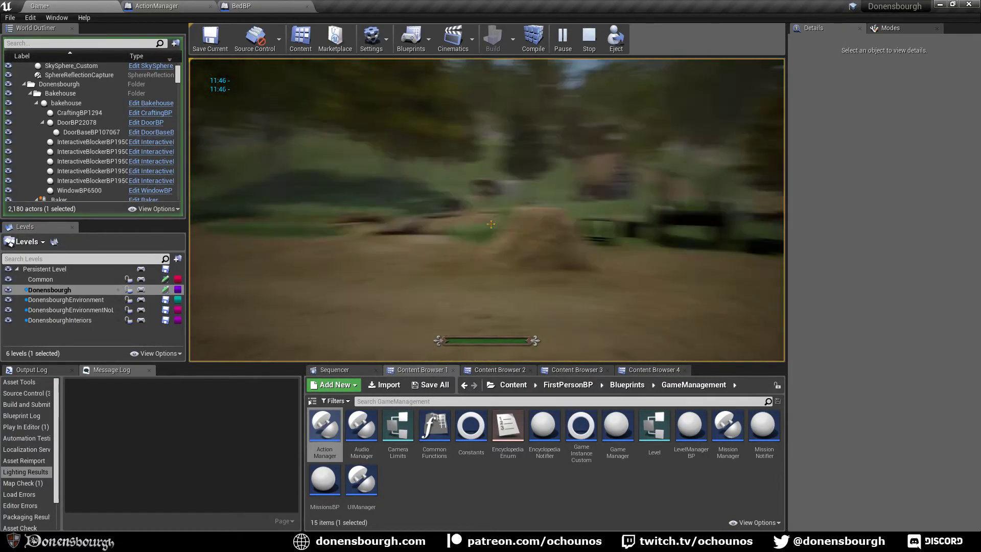
pyautogui.press('w')
pyautogui.press('F8')
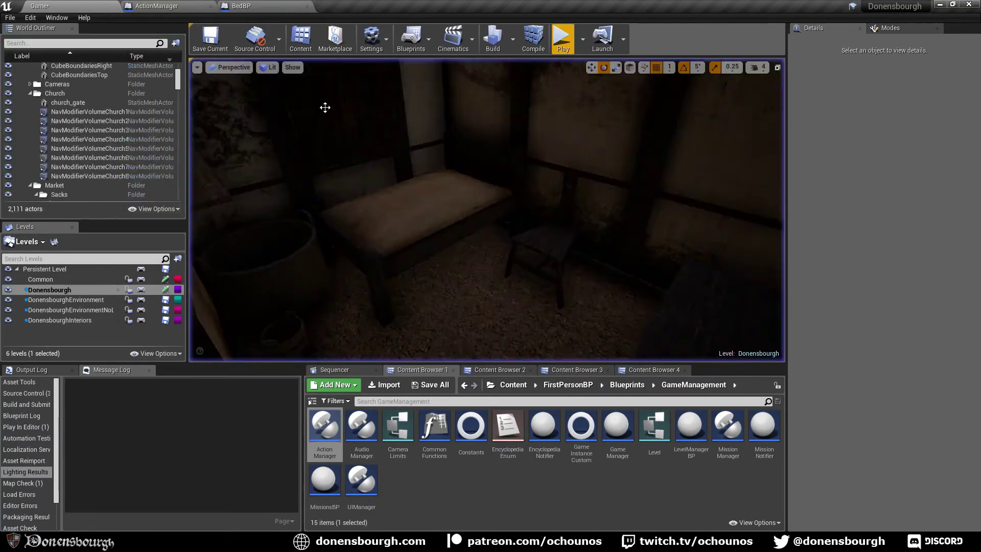
# Close the BedBP and ActionManager blueprints and save all modified levels
pyautogui.click(301, 6)
pyautogui.click(310, 6)
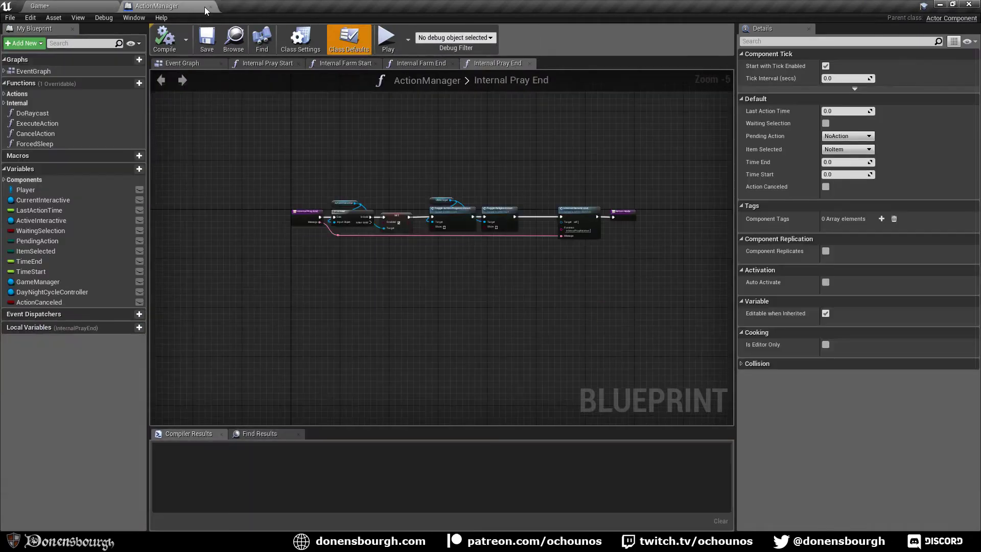
pyautogui.click(209, 7)
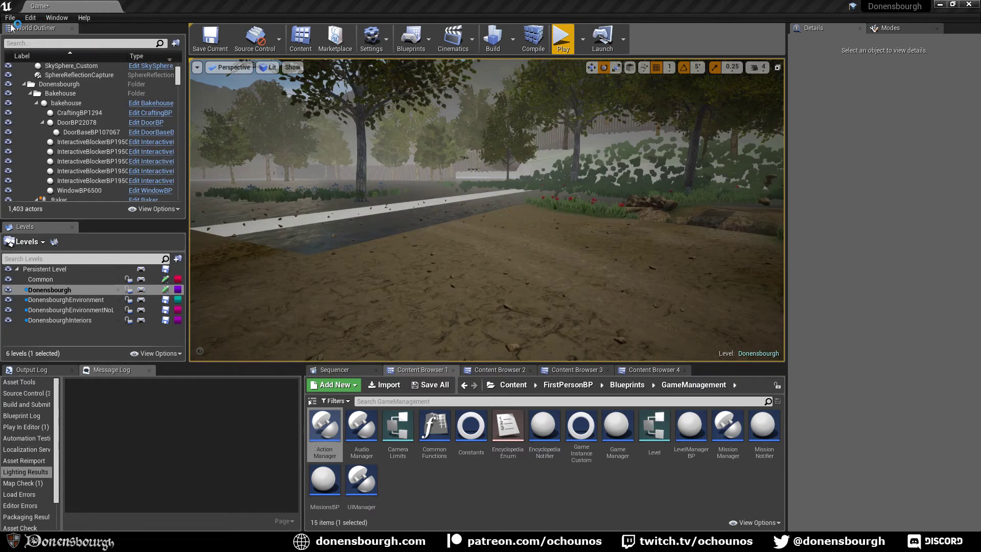
pyautogui.click(9, 18)
pyautogui.click(46, 94)
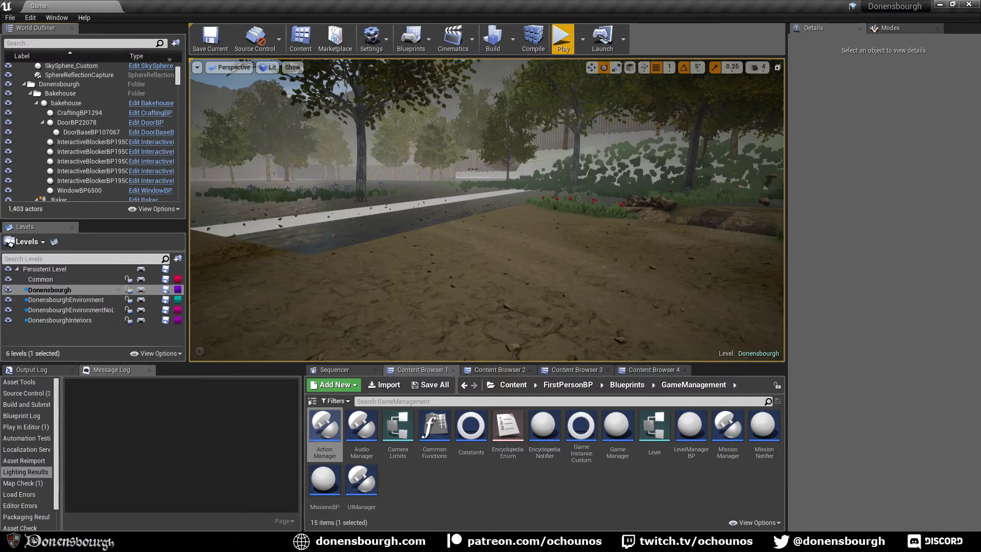
pyautogui.moveTo(487, 210); pyautogui.dragTo(443, 207, button='right')
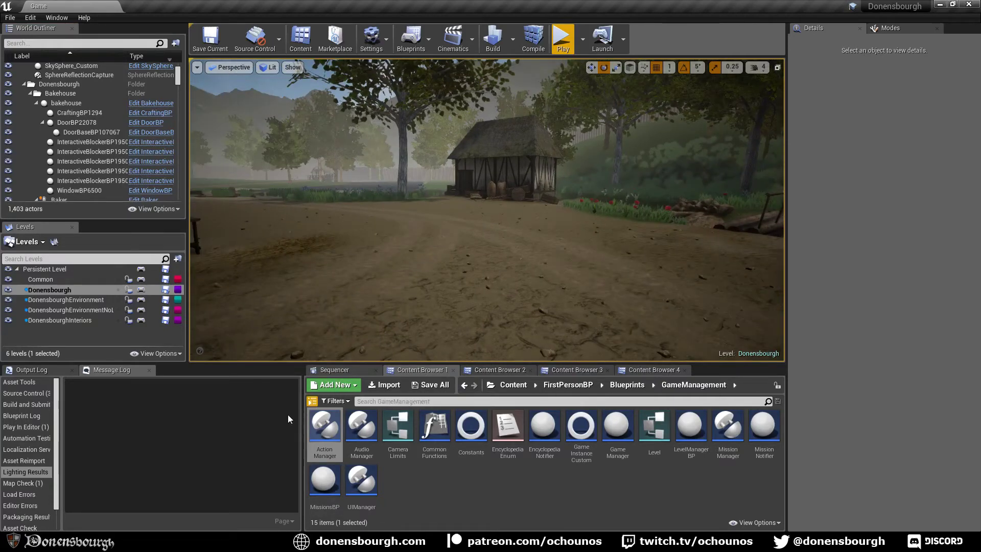
pyautogui.click(10, 17)
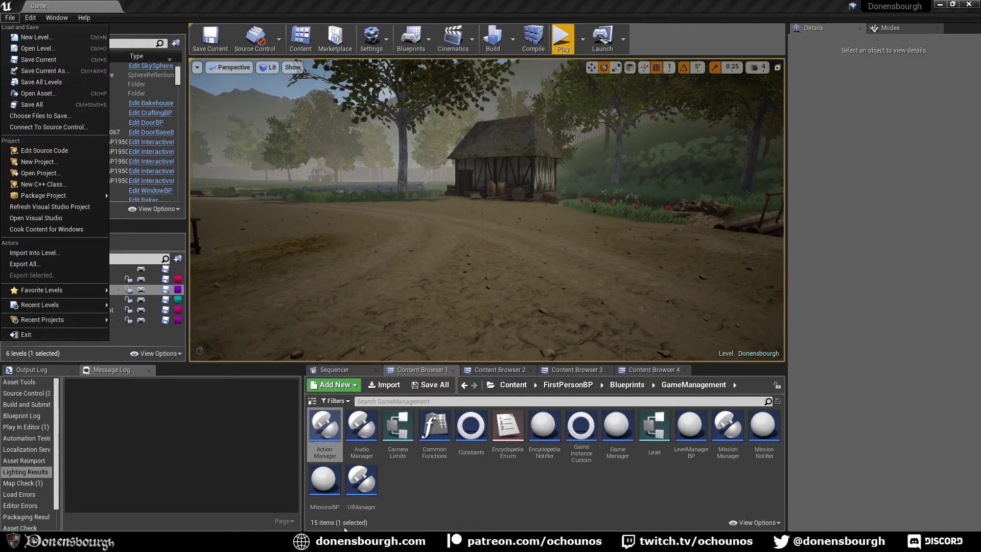
pyautogui.click(344, 533)
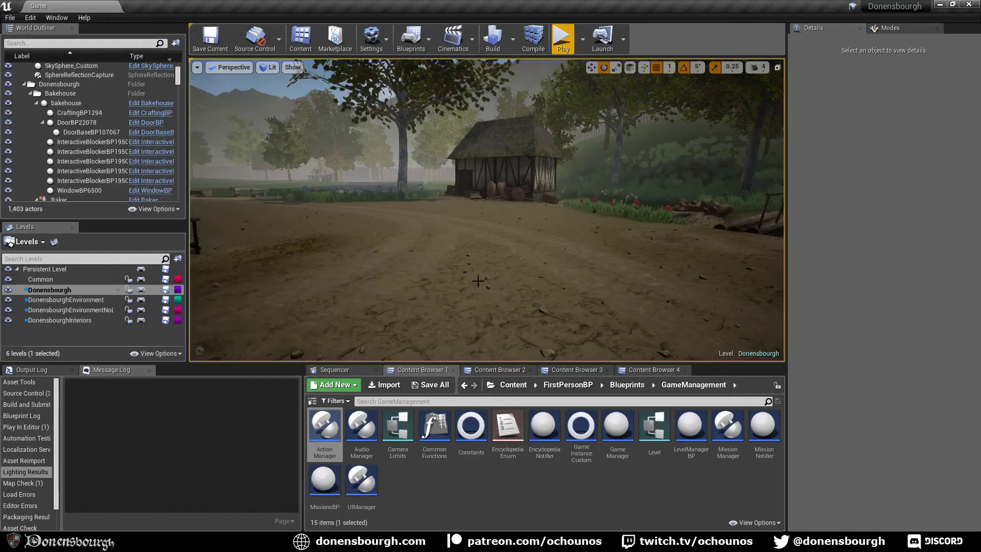
pyautogui.moveTo(478, 281); pyautogui.dragTo(369, 281, button='right')
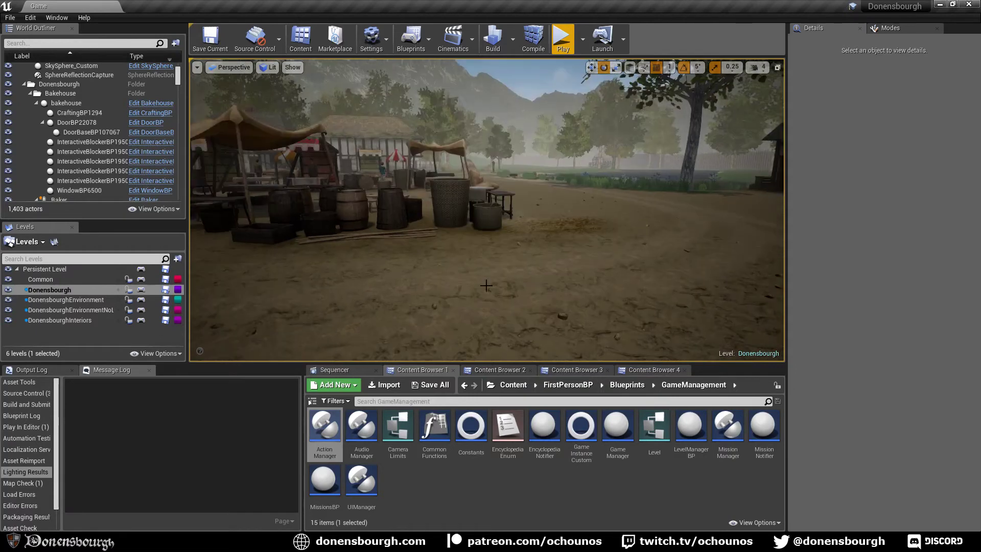
# Exit the Unreal Editor
pyautogui.click(11, 17)
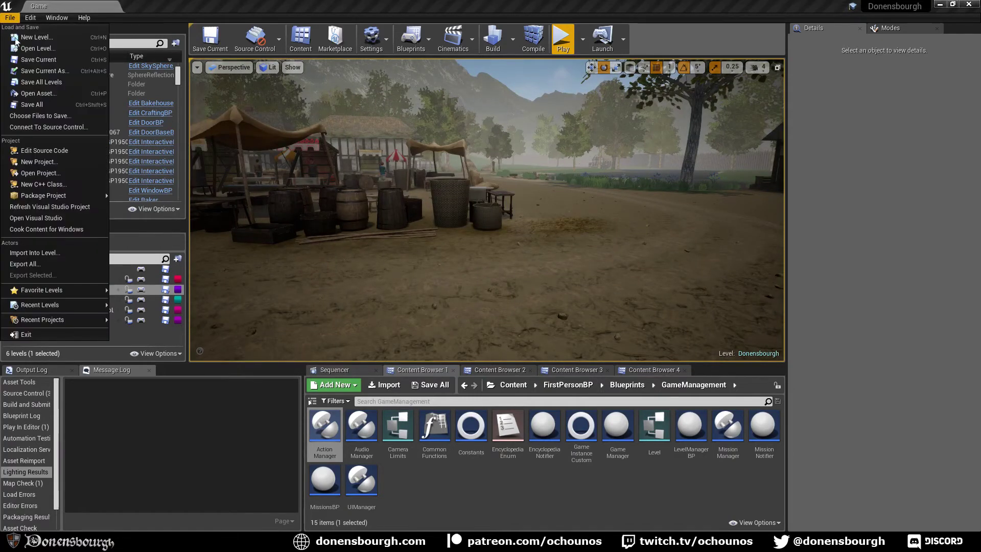
pyautogui.click(71, 334)
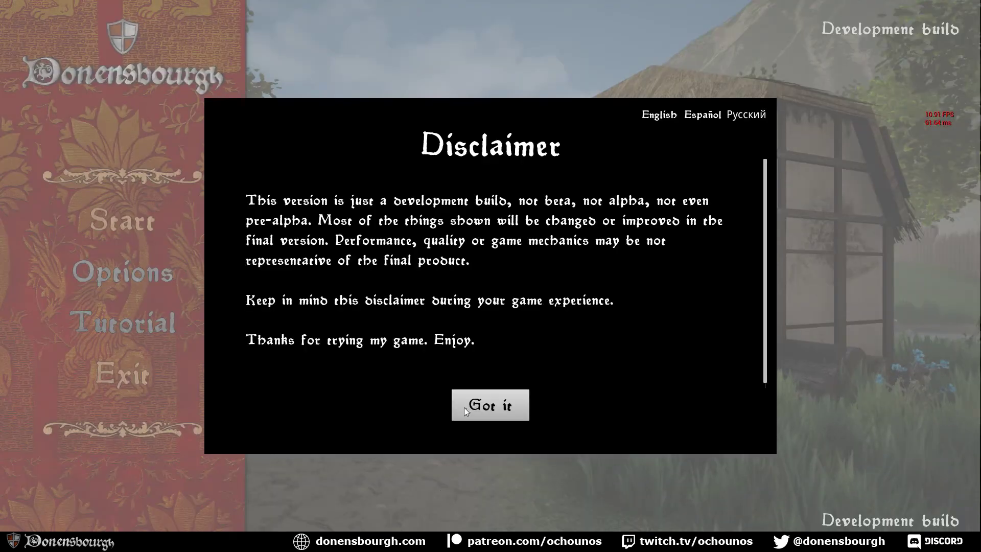
# Switch to the Donensbourgh development build, accept the disclaimer, and check the inventory and missions screen before returning to the village view
pyautogui.click(464, 406)
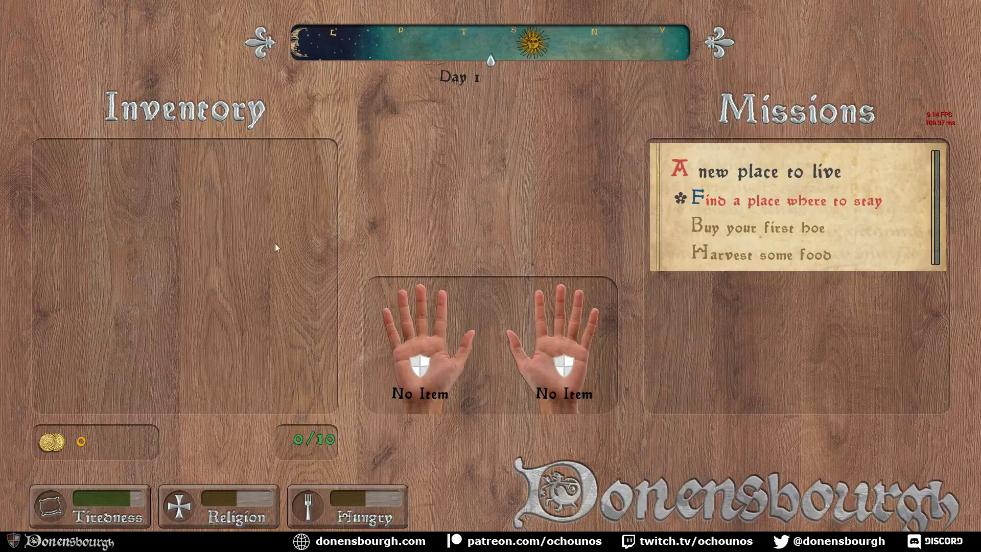
pyautogui.press('i')
pyautogui.click(296, 291)
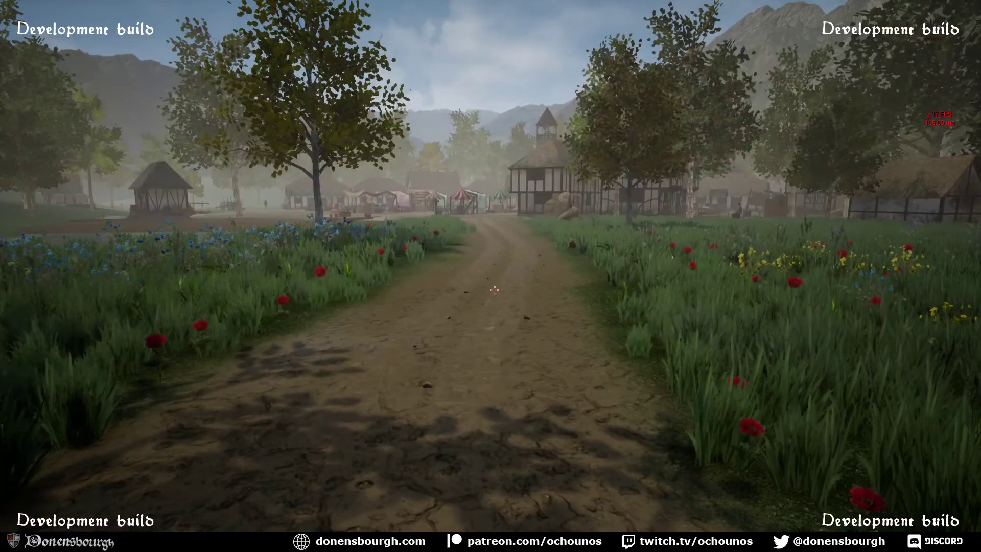
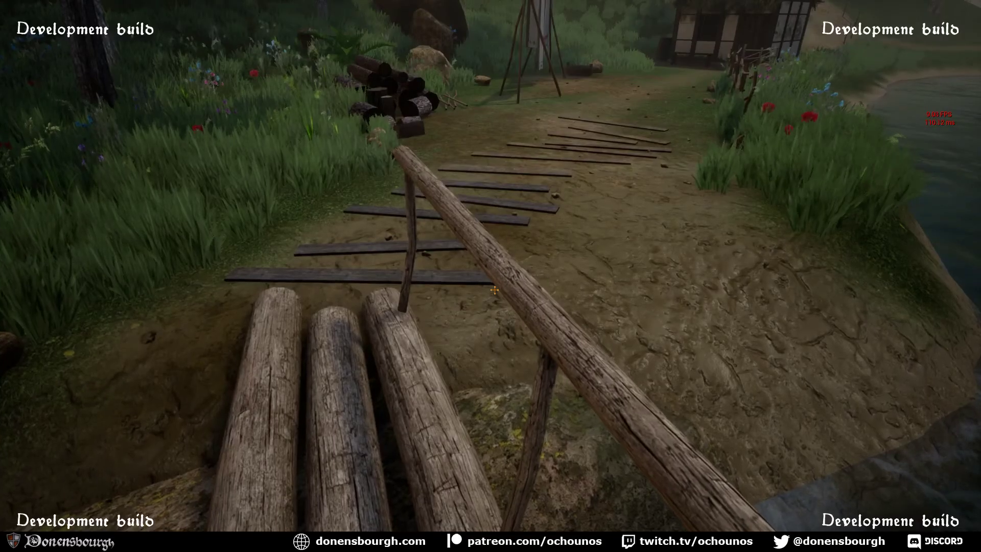
# Walk off the log bridge, follow the plank path past the log pile toward the thatched hut, and turn back
pyautogui.press('w')
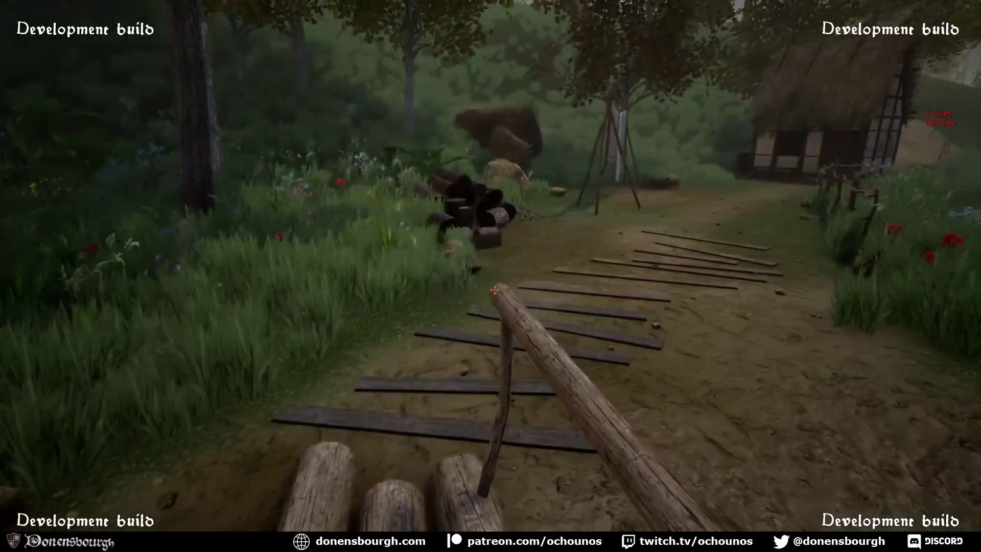
pyautogui.press('w')
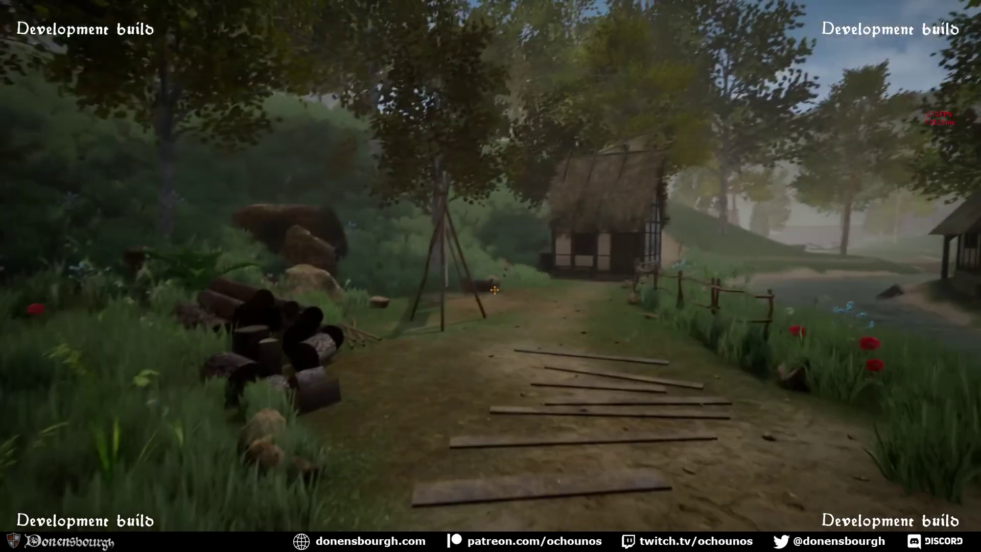
pyautogui.press('w')
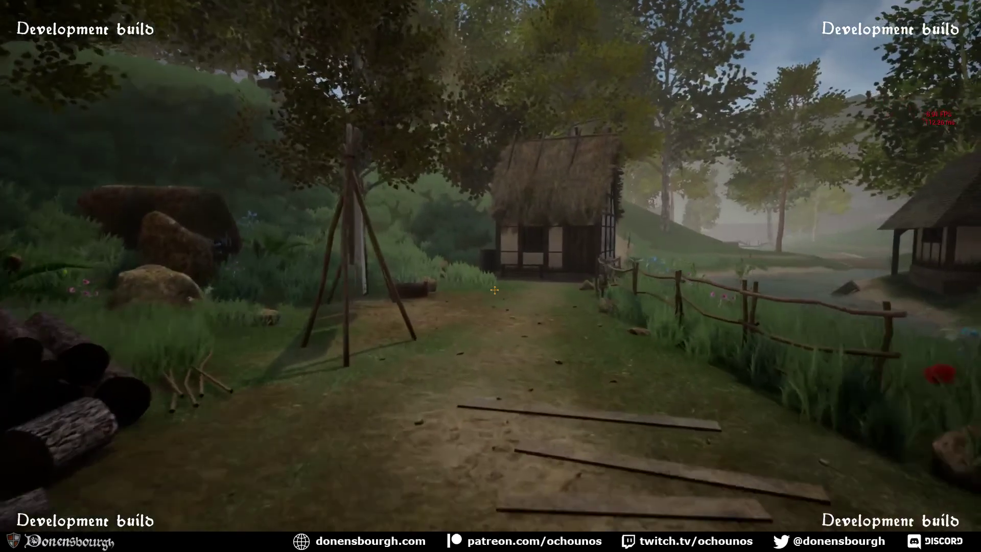
pyautogui.press('w')
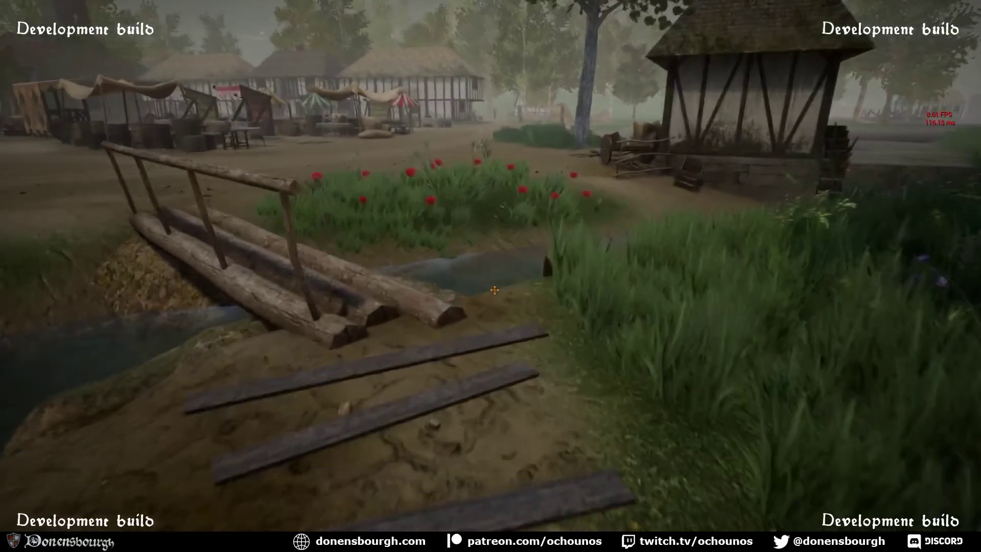
# Cross the log bridge back to the village crossroads facing the half-timbered houses and market stalls
pyautogui.press('w')
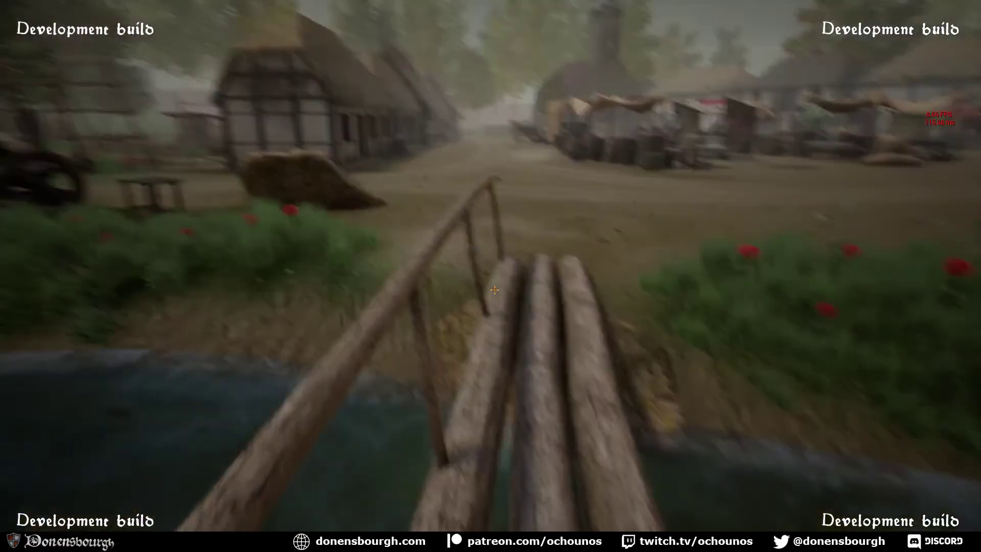
pyautogui.press('w')
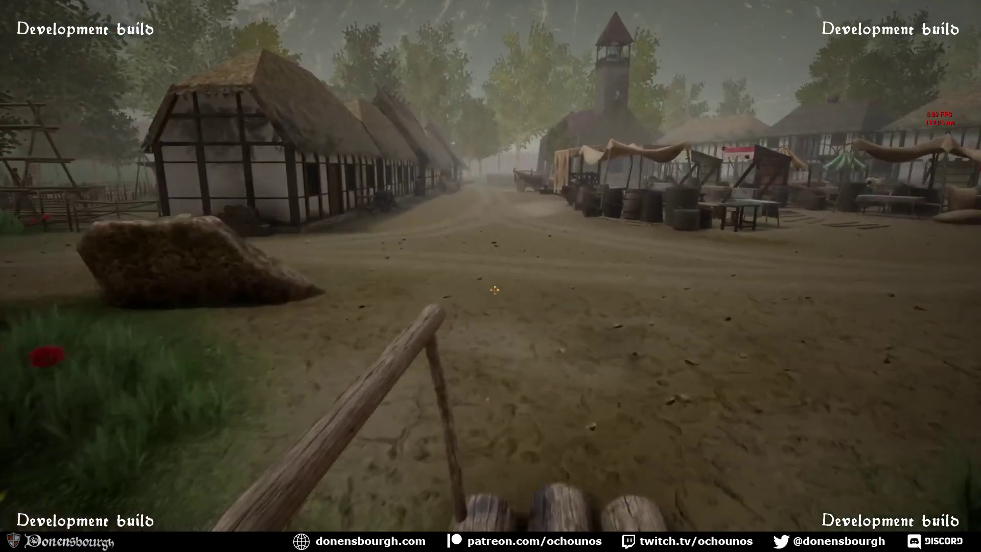
pyautogui.press('w')
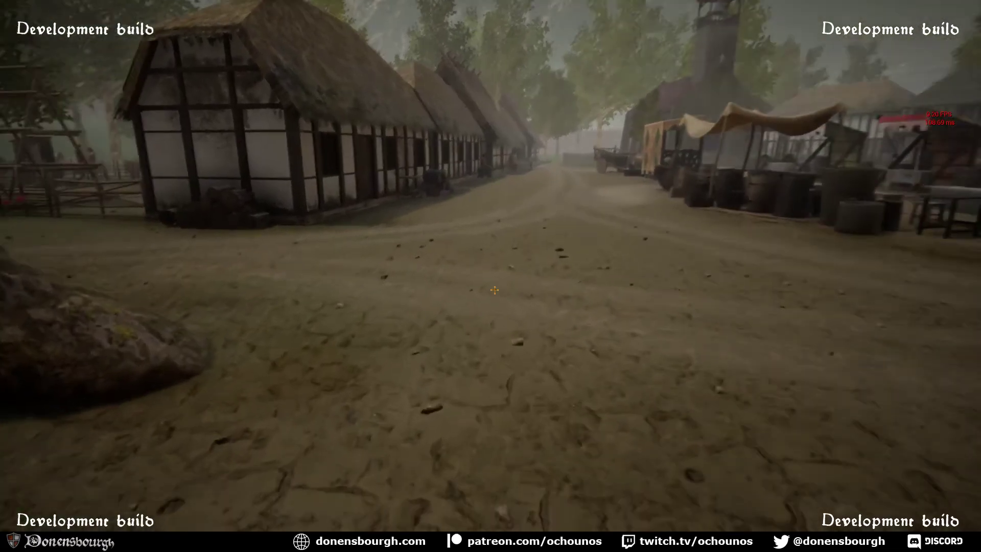
# Turn past the cart and follow the dirt road between the boulders toward the stacked log barrier
pyautogui.press('w')
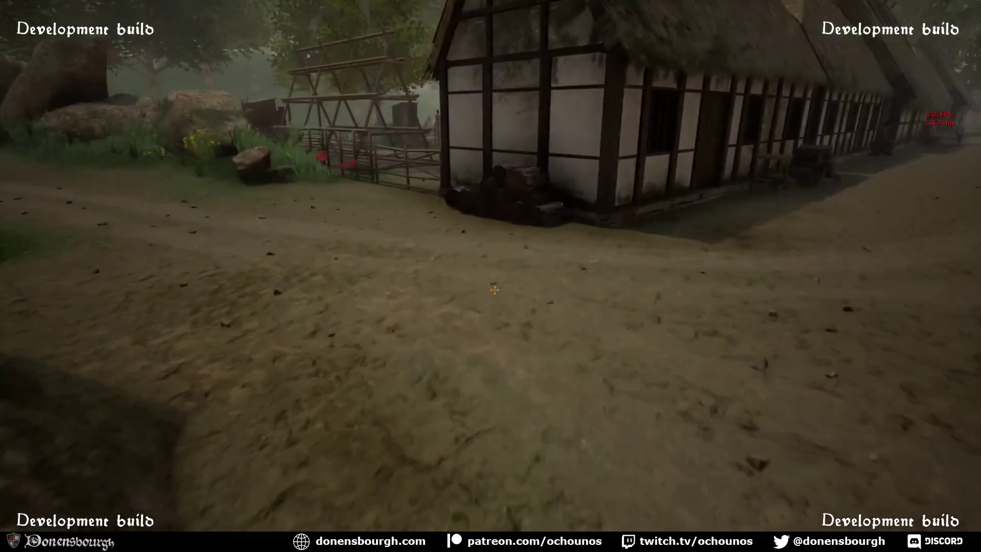
pyautogui.press('w')
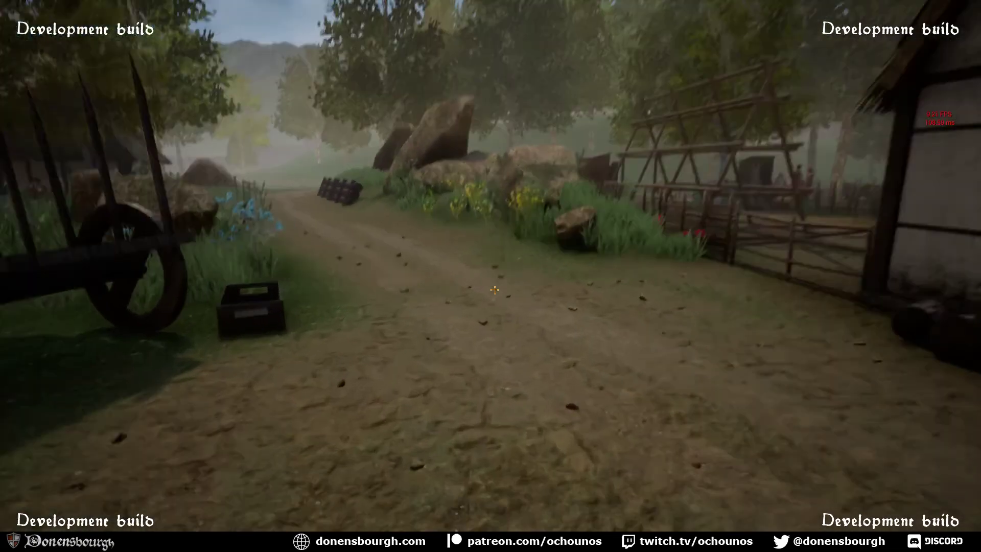
pyautogui.press('w')
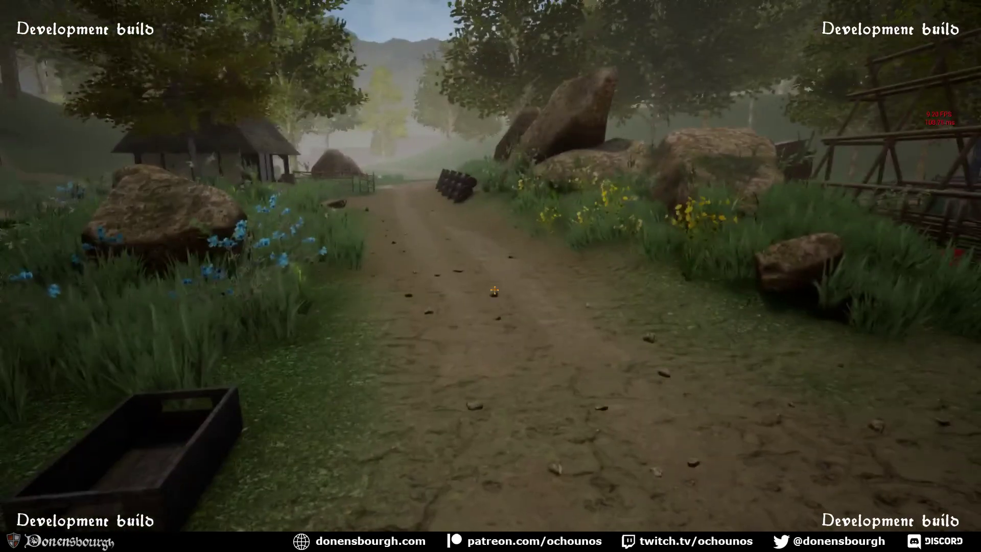
pyautogui.press('w')
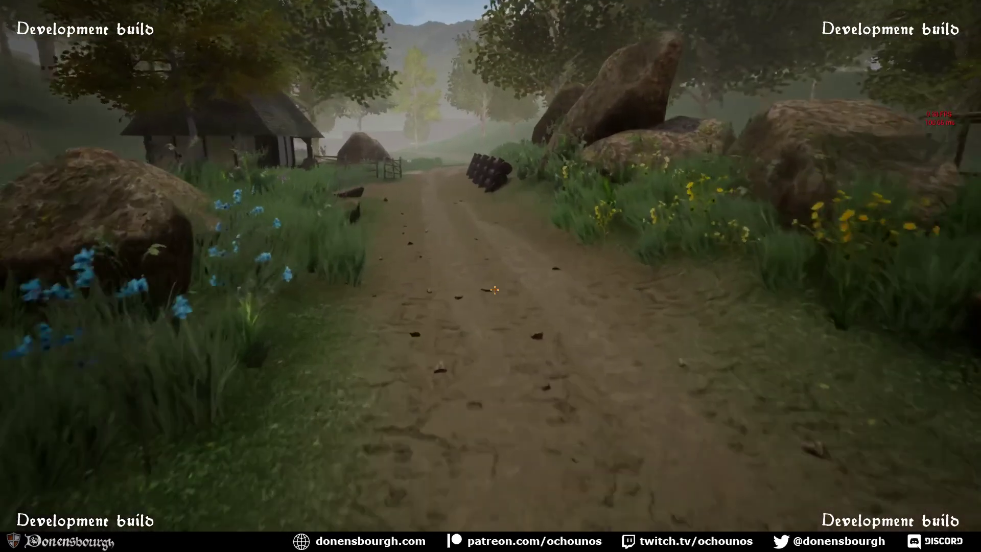
pyautogui.press('w')
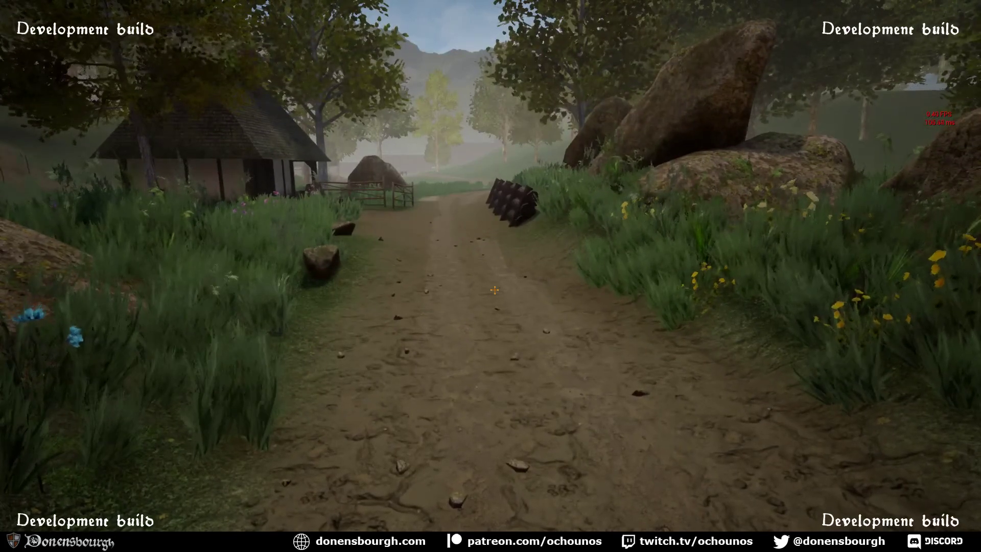
pyautogui.press('w')
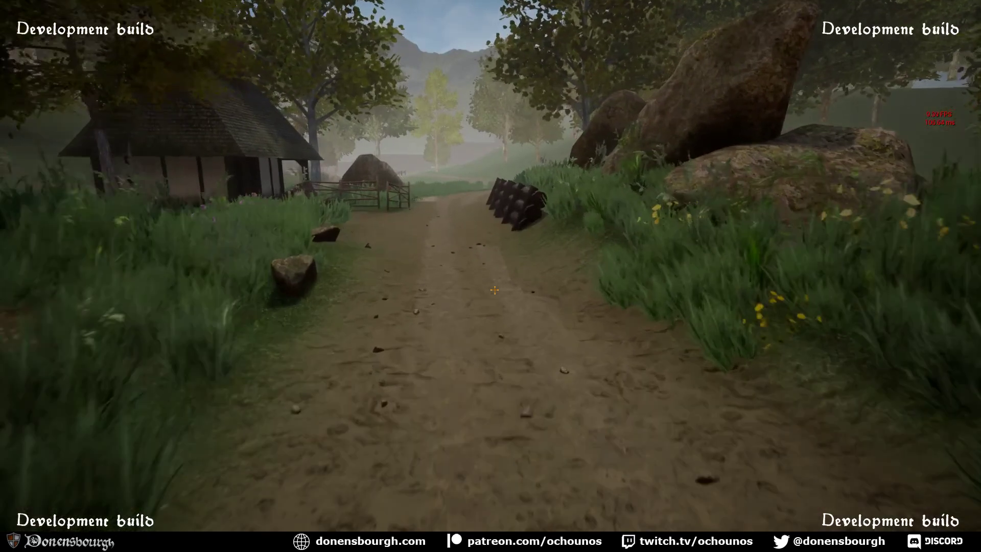
pyautogui.press('w')
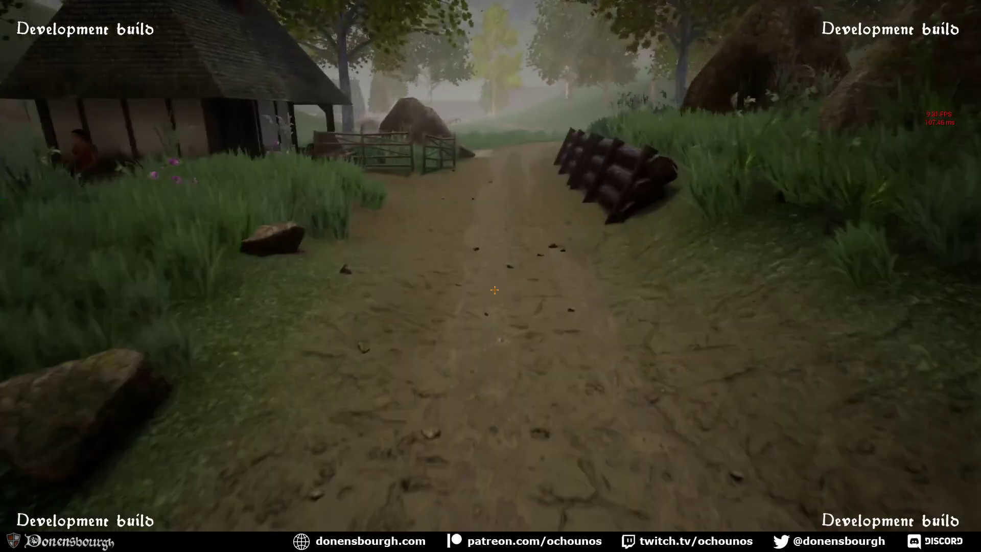
# Sprint past the log barrier and along the winding road beside the pond and the rope-like wooden fence
pyautogui.press('w')
pyautogui.press('shift')
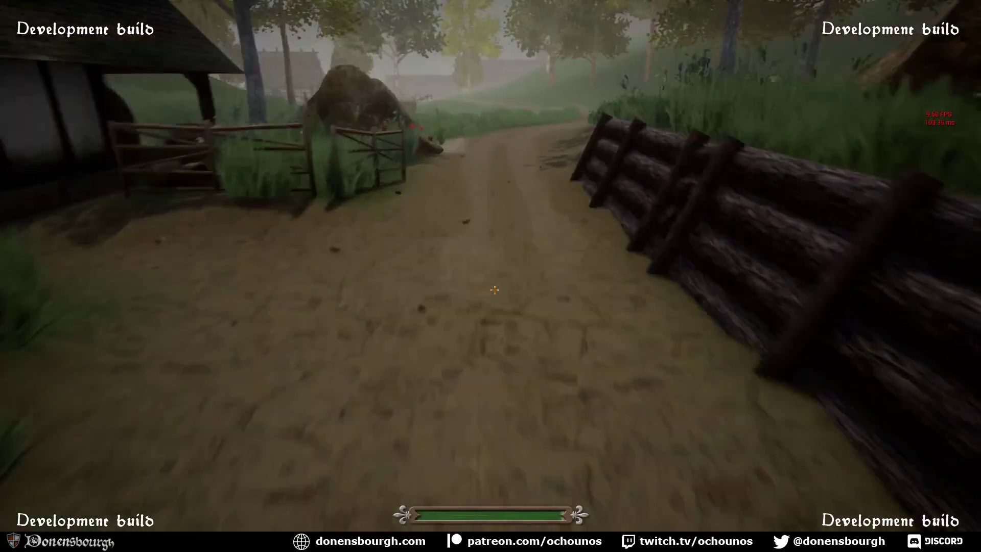
pyautogui.press('w')
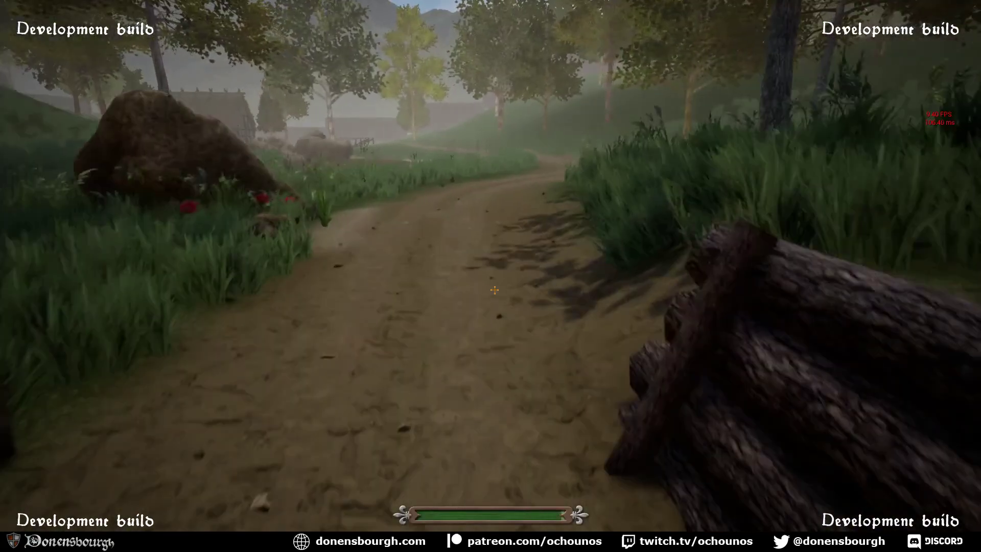
pyautogui.press('w')
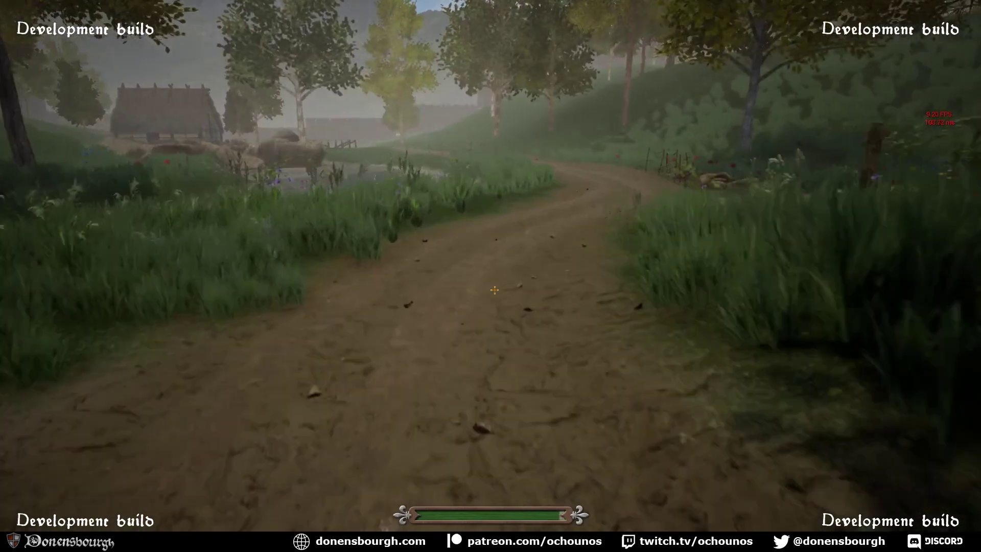
pyautogui.press('w')
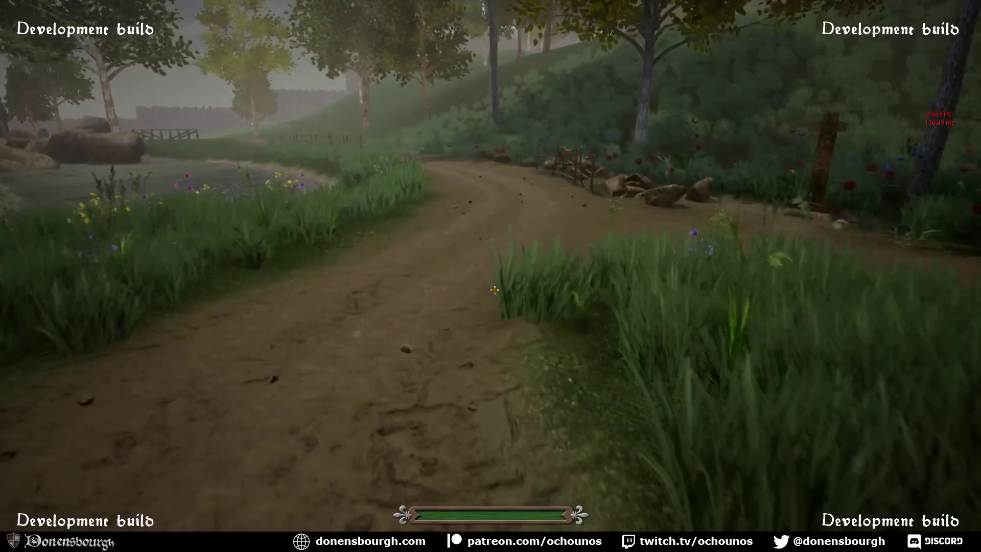
pyautogui.press('w')
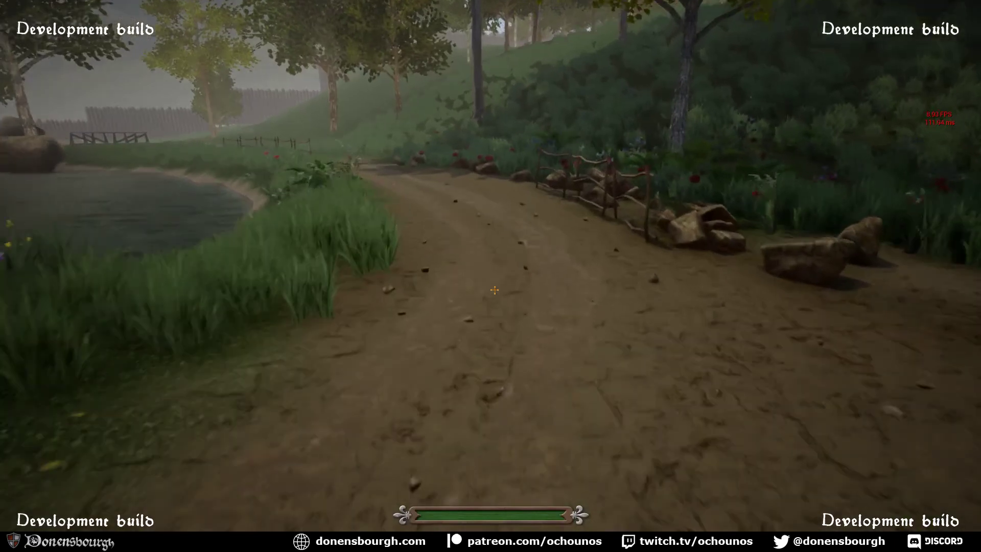
pyautogui.press('w')
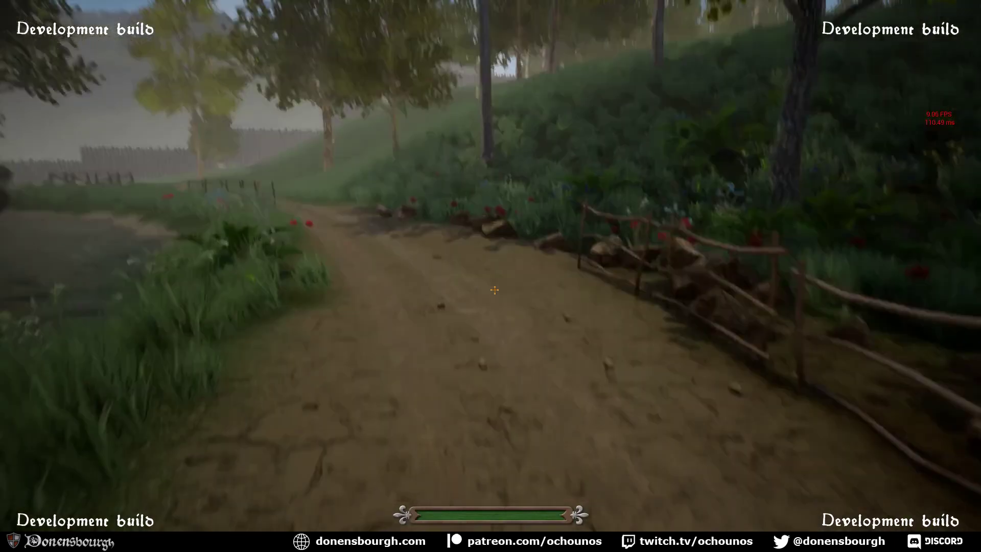
pyautogui.press('w')
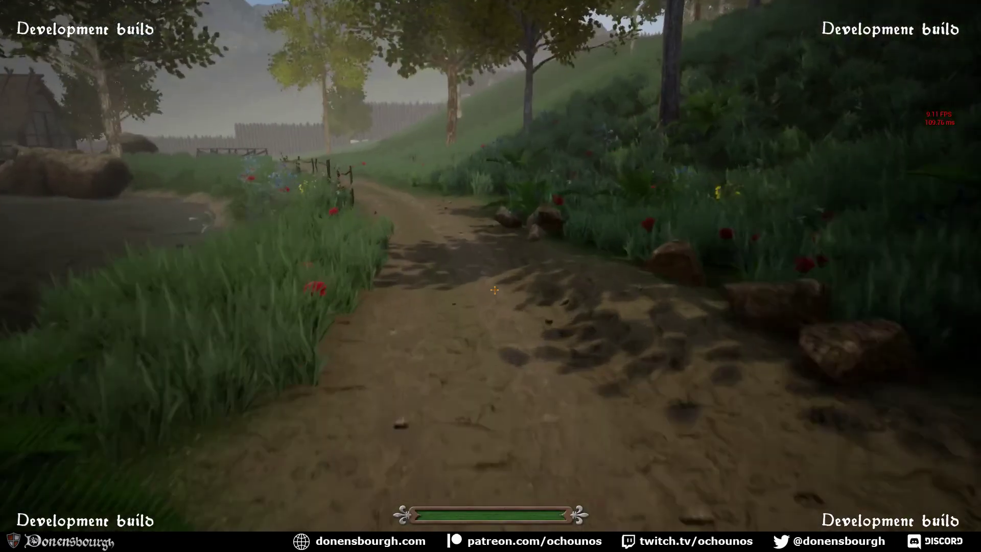
# Walk along the fenced path below the grassy hill up to the wooden bridge near the palisade
pyautogui.press('w')
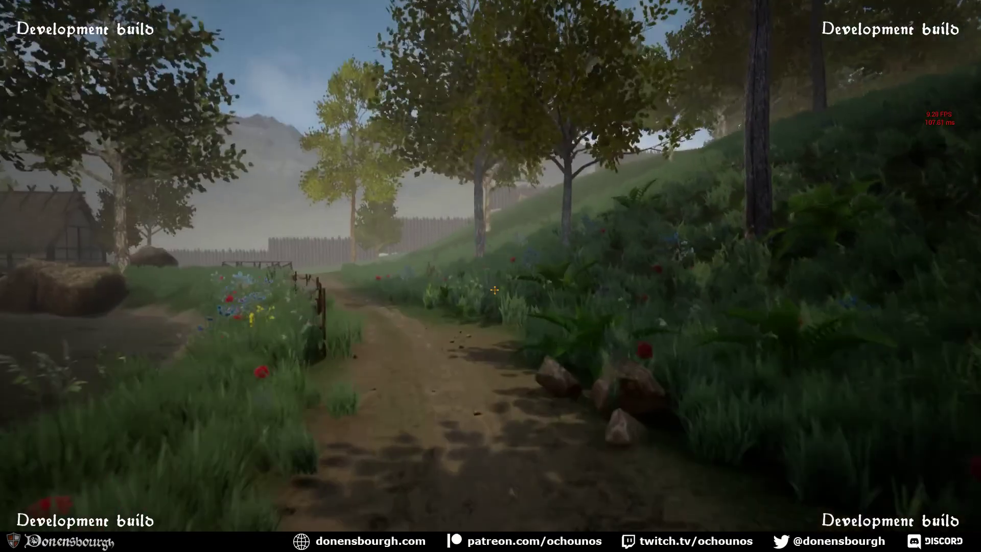
pyautogui.press('w')
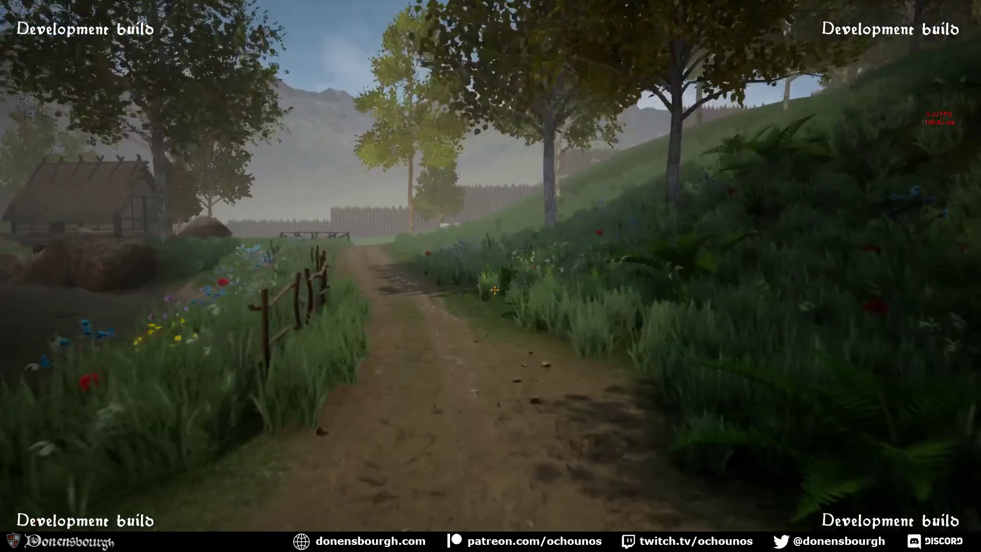
pyautogui.press('w')
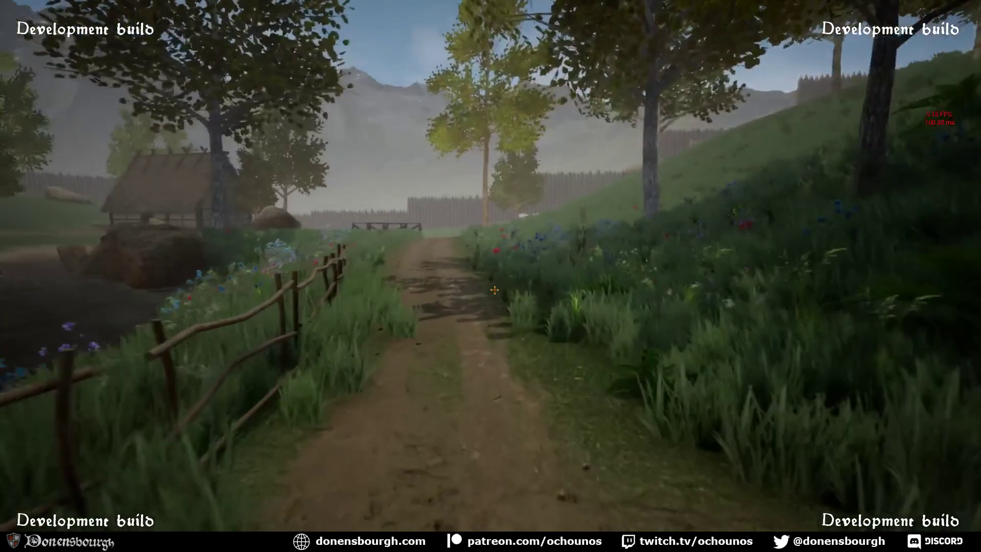
pyautogui.press('w')
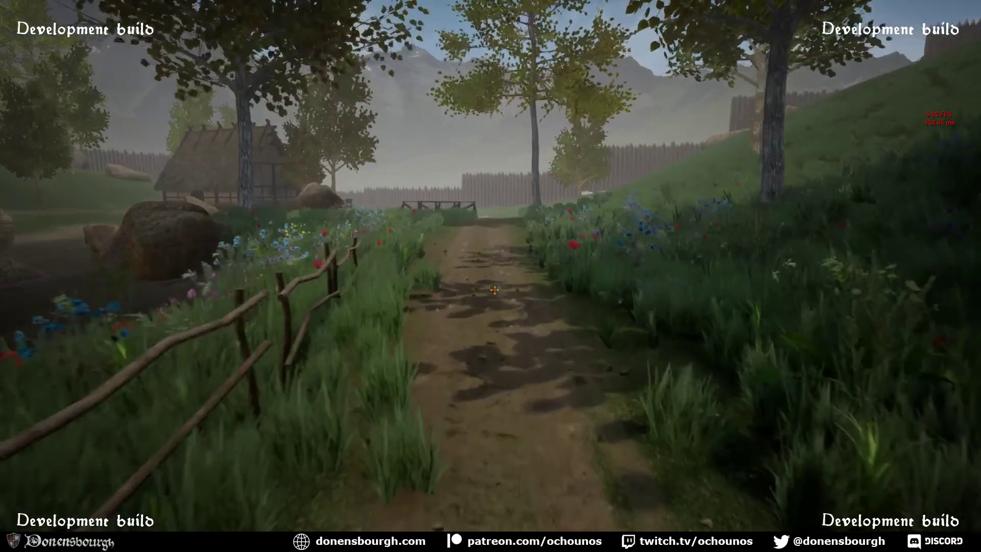
pyautogui.press('w')
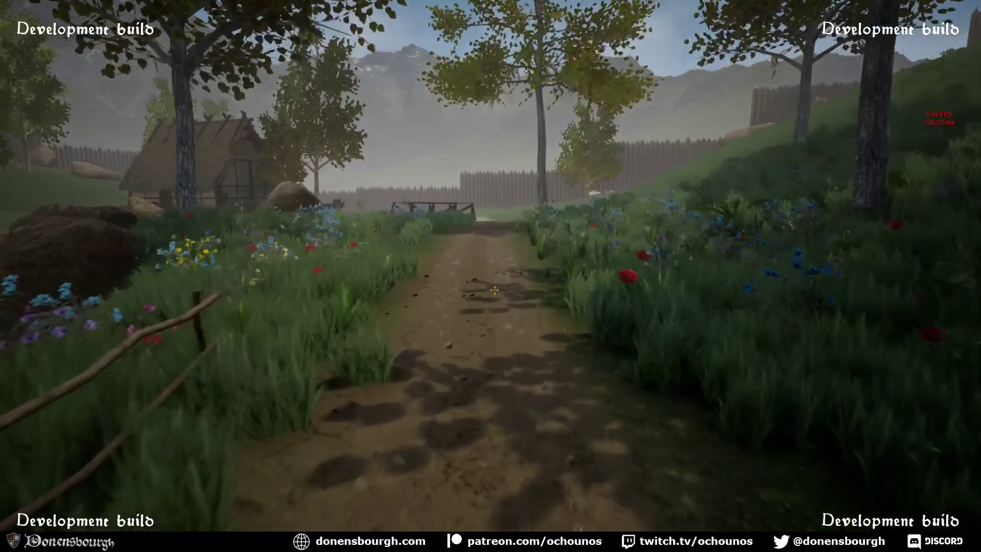
pyautogui.press('w')
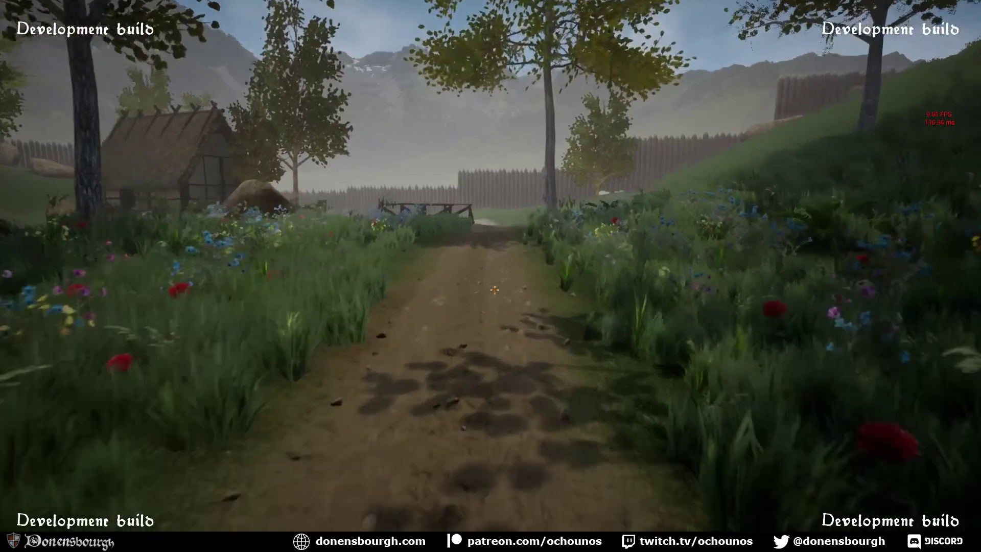
pyautogui.press('w')
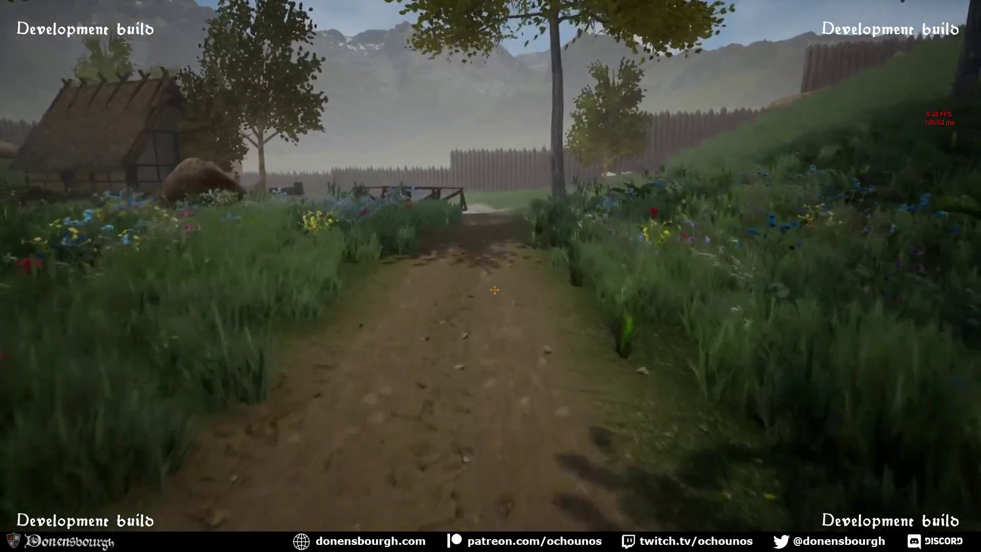
pyautogui.press('w')
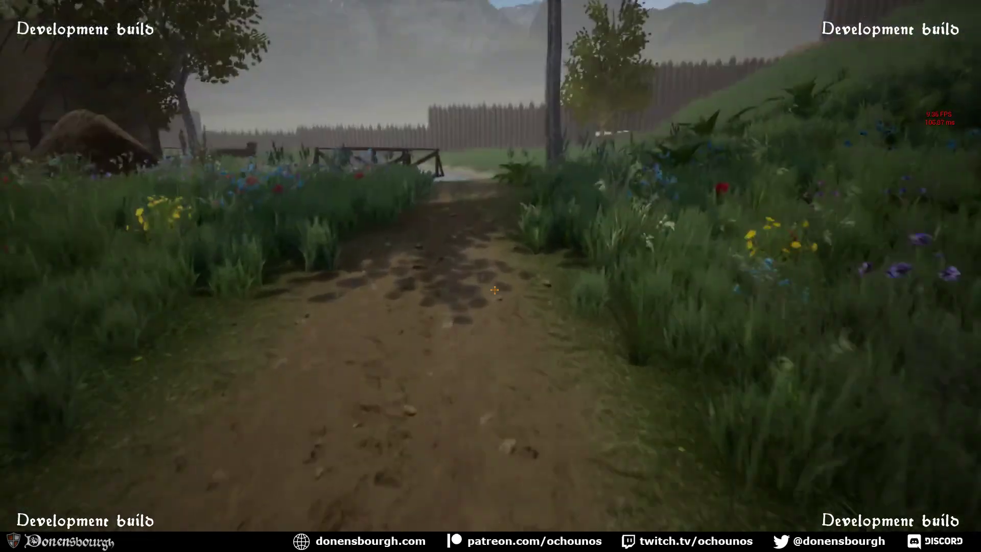
pyautogui.press('w')
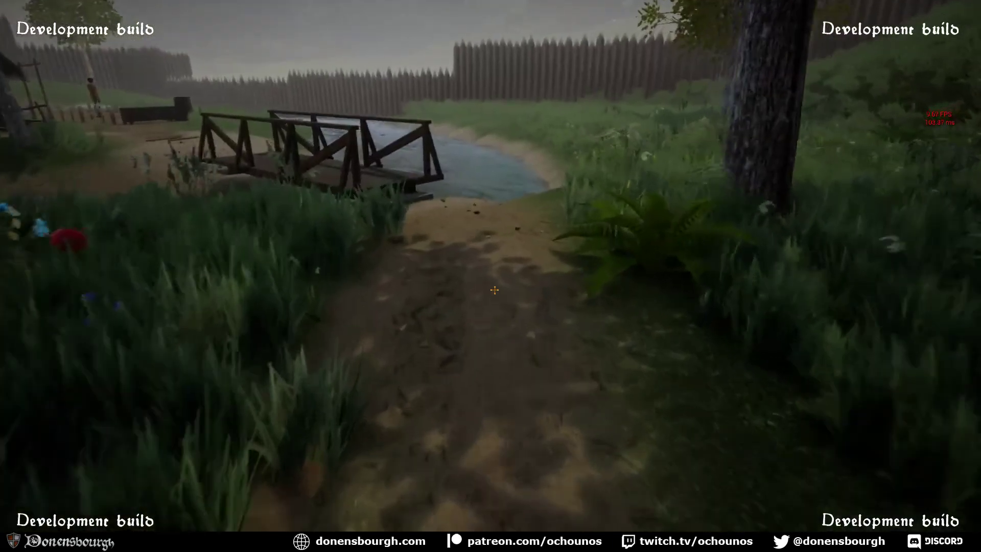
# Walk down the sandy bank and cross the wooden bridge to the loose planks near the thatched house
pyautogui.press('w')
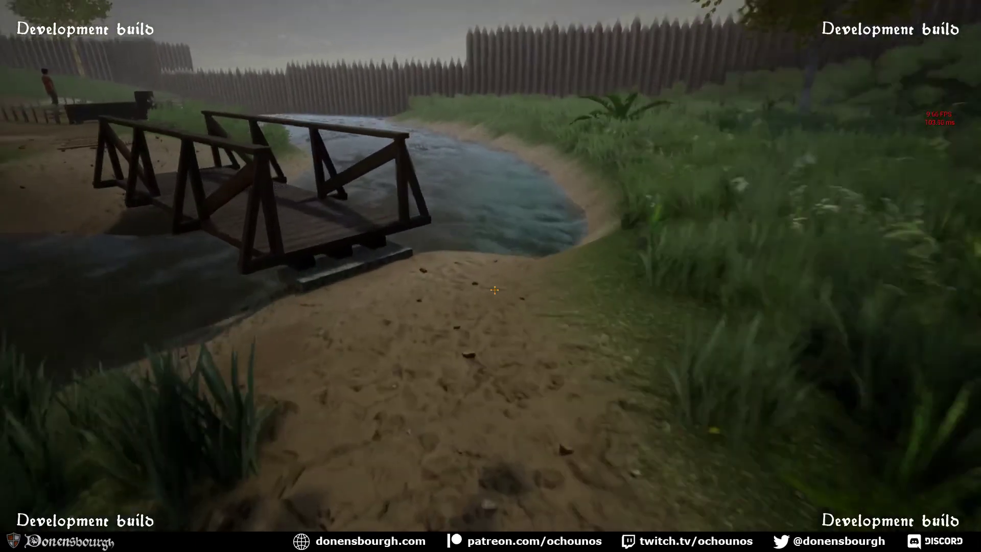
pyautogui.press('w')
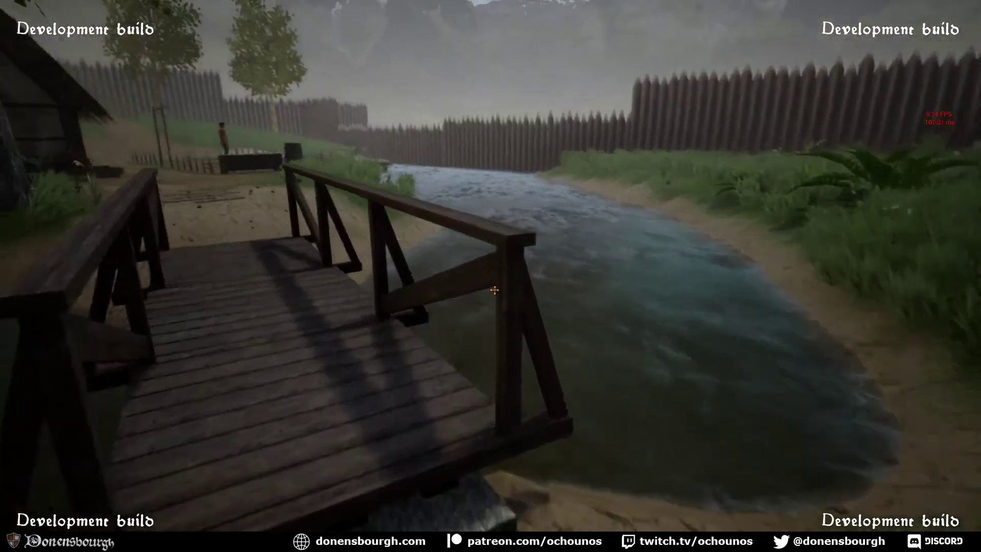
pyautogui.press('w')
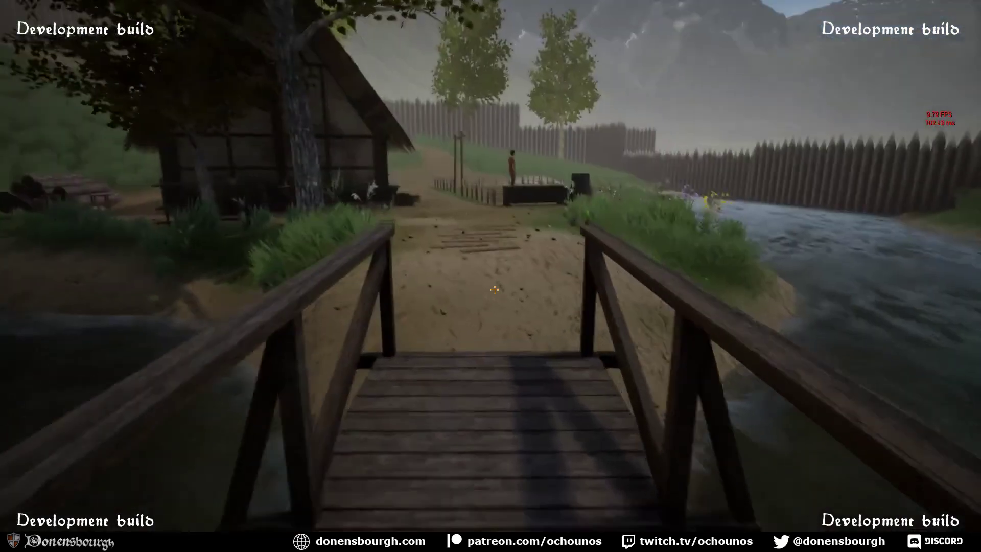
pyautogui.press('w')
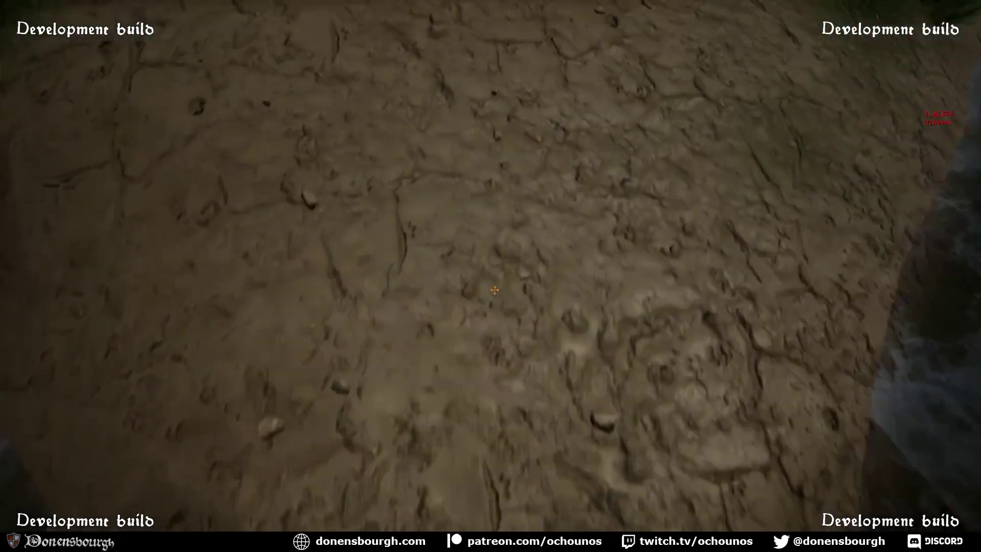
pyautogui.press('w')
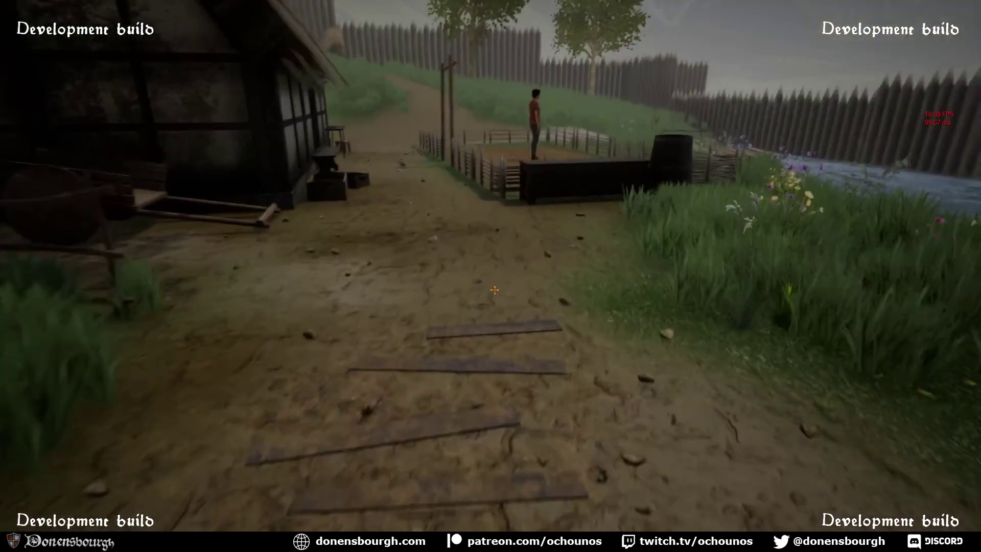
# Walk between the thatched house and the wattle-fenced garden and start up the dirt path on the hill
pyautogui.press('w')
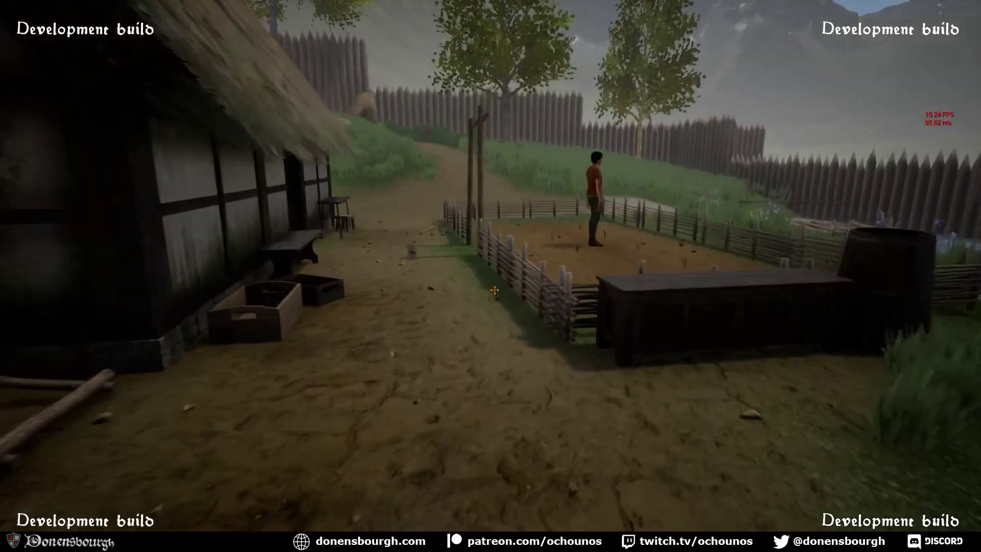
pyautogui.press('w')
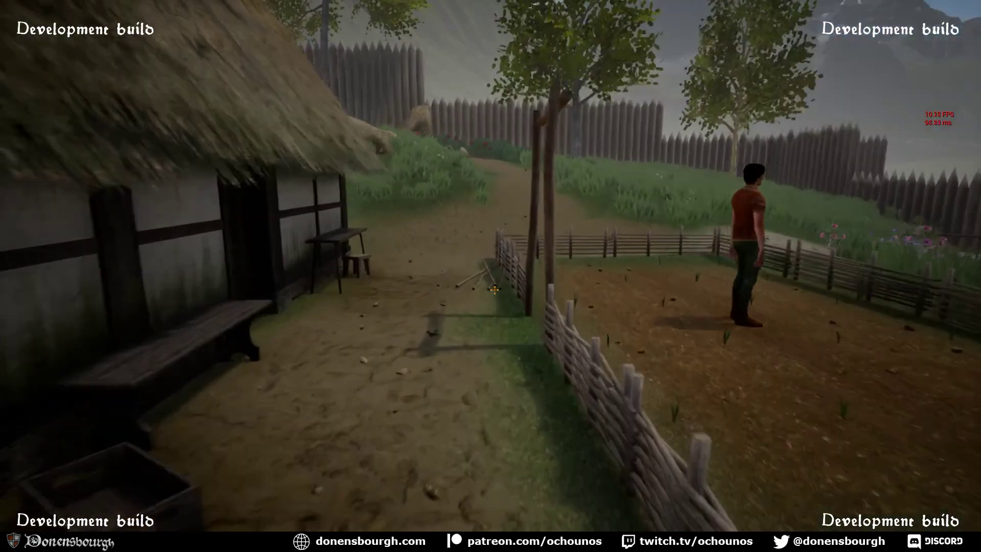
pyautogui.press('w')
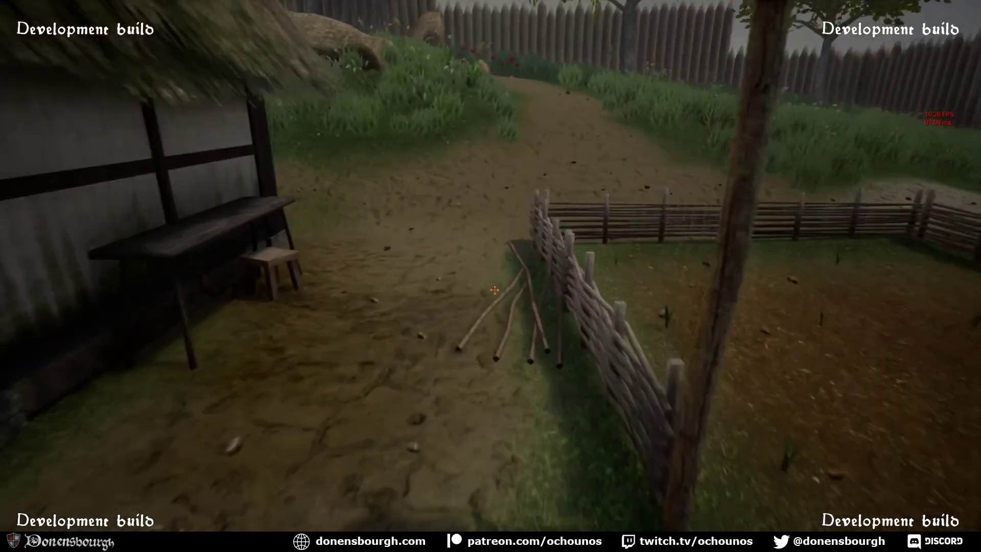
pyautogui.press('w')
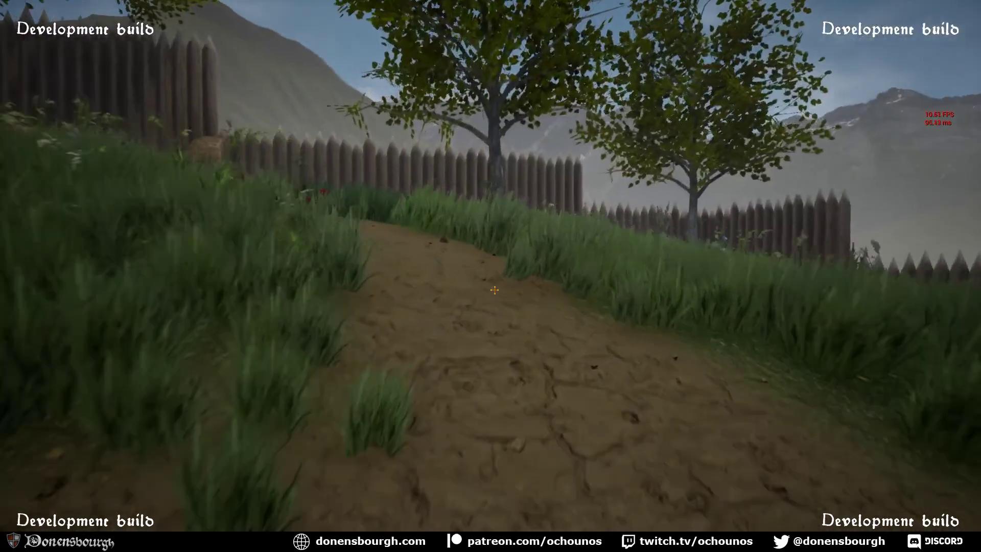
# Climb the hill path along the palisade, past the red flowers, the short wooden fence and the large boulders
pyautogui.press('w')
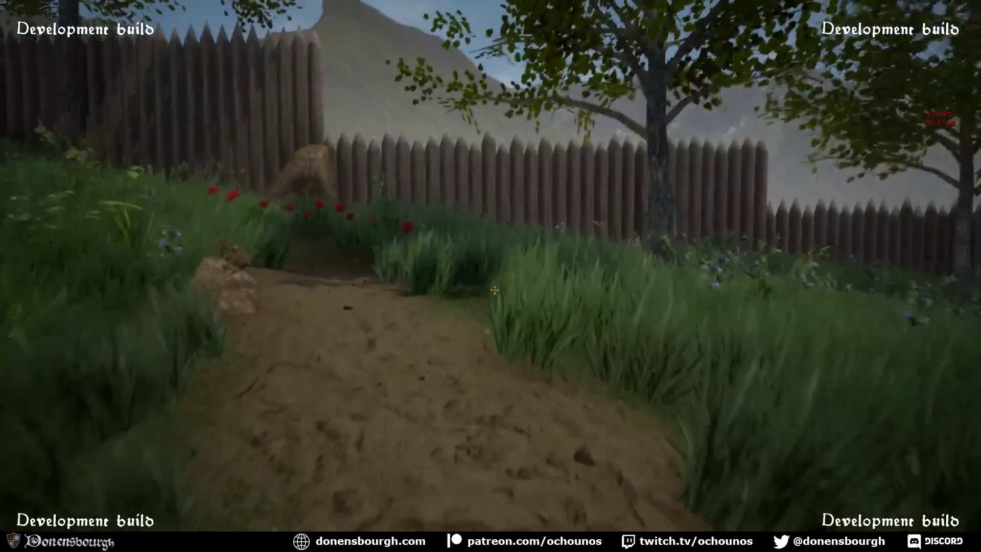
pyautogui.press('w')
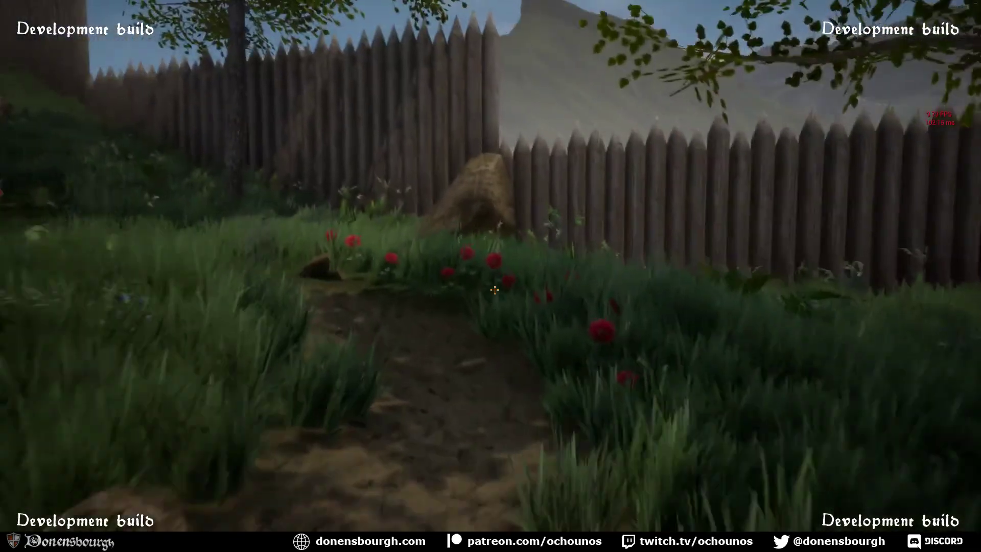
pyautogui.press('w')
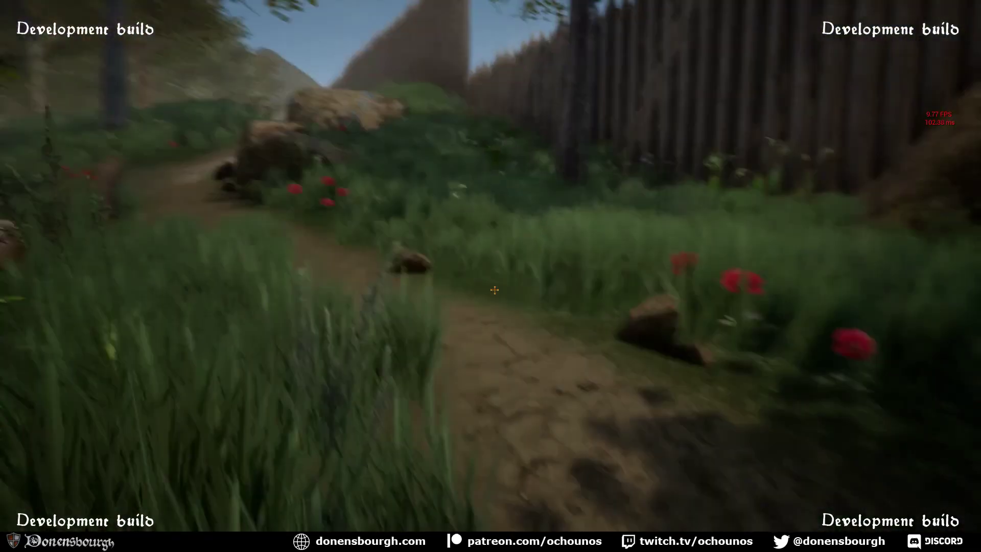
pyautogui.press('w')
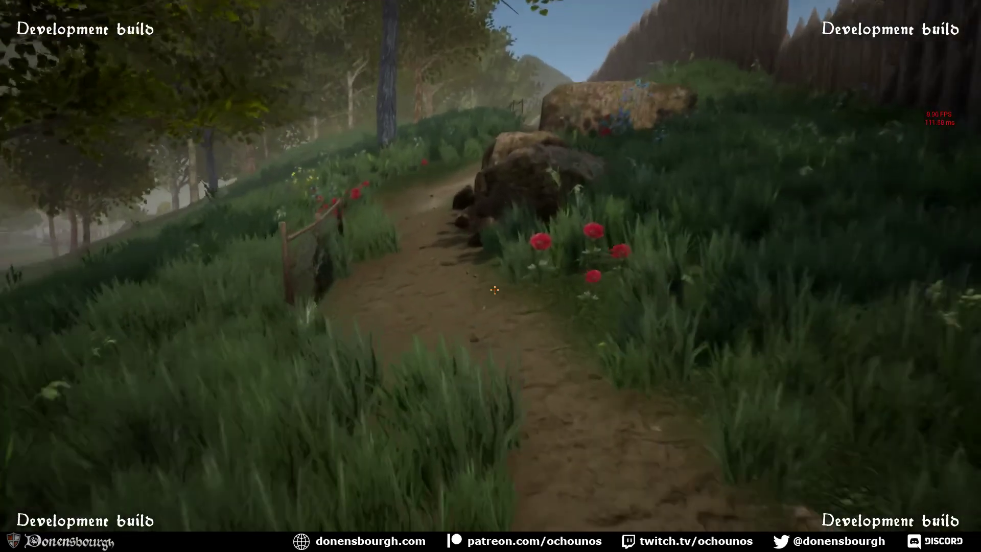
pyautogui.press('w')
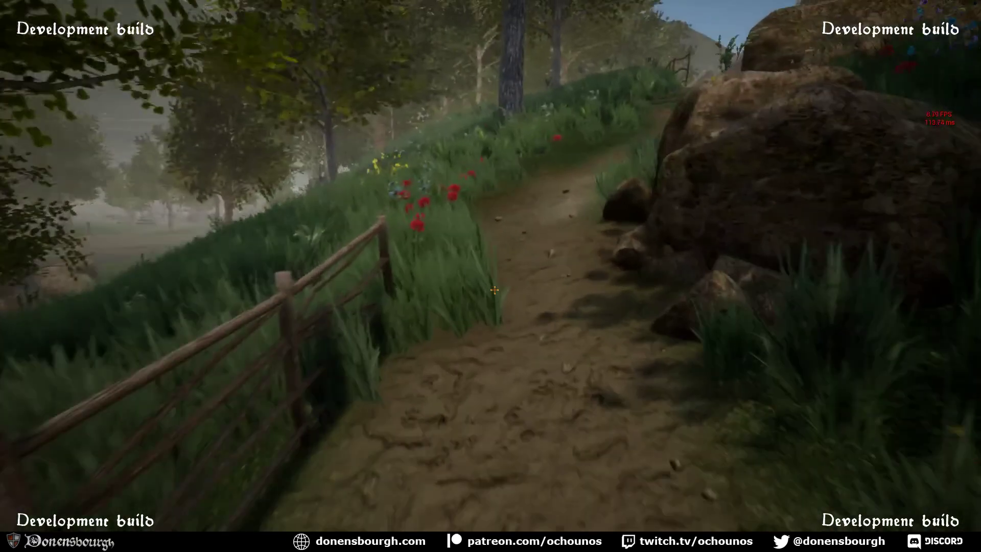
pyautogui.press('w')
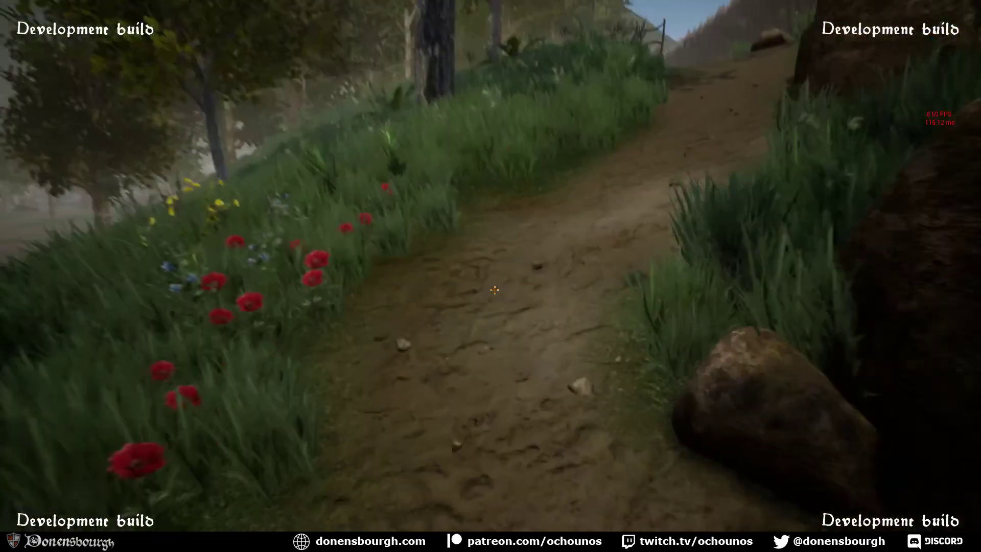
pyautogui.press('w')
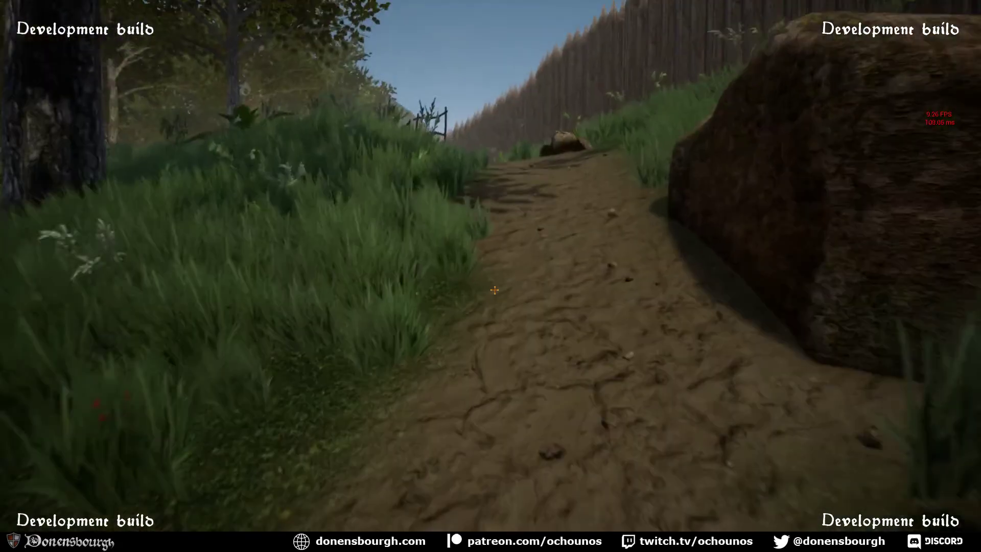
# Check the inventory and missions screen, then return to the hill path
pyautogui.press('w')
pyautogui.press('Tab')
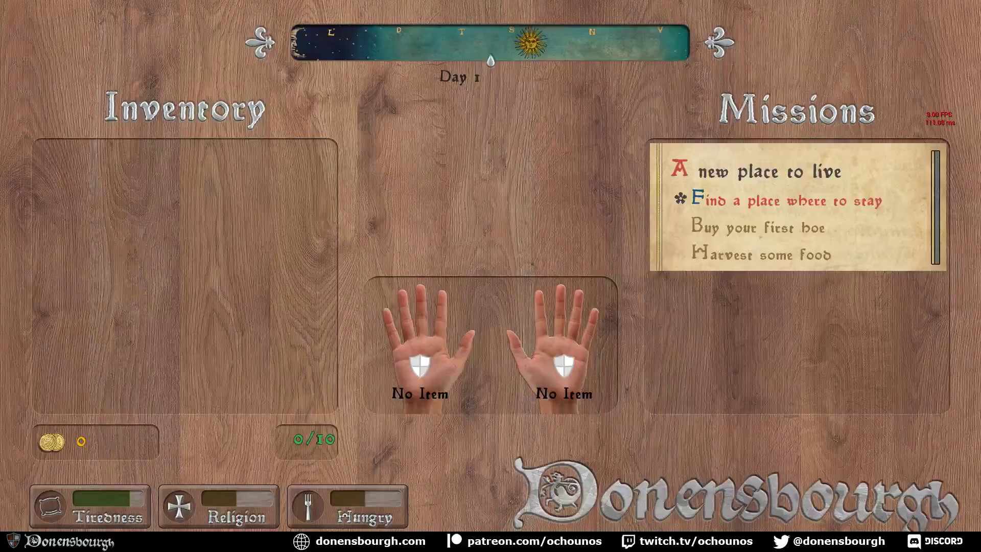
pyautogui.press('Tab')
# Follow the uphill path beside the palisade past the small rocks and the crooked fence toward the trees
pyautogui.press('w')
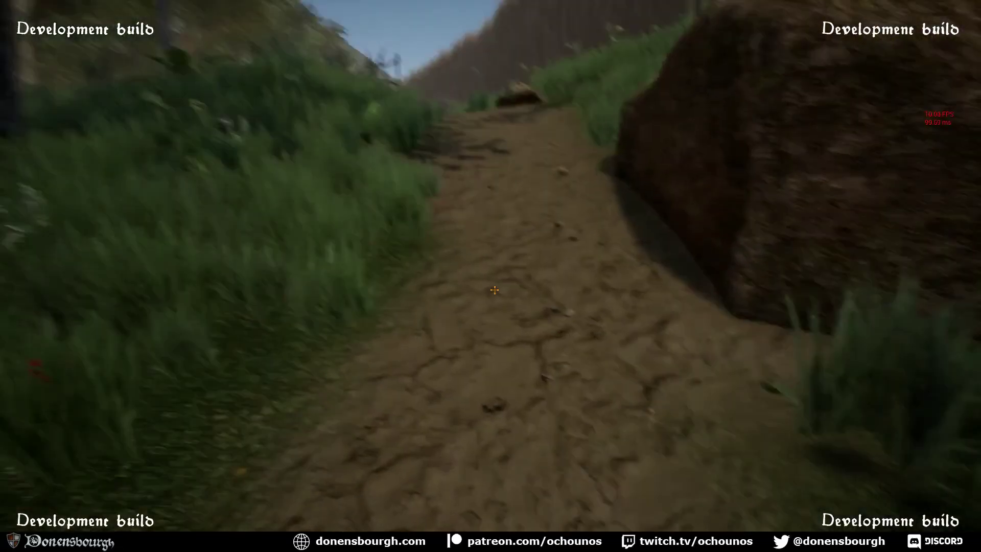
pyautogui.press('w')
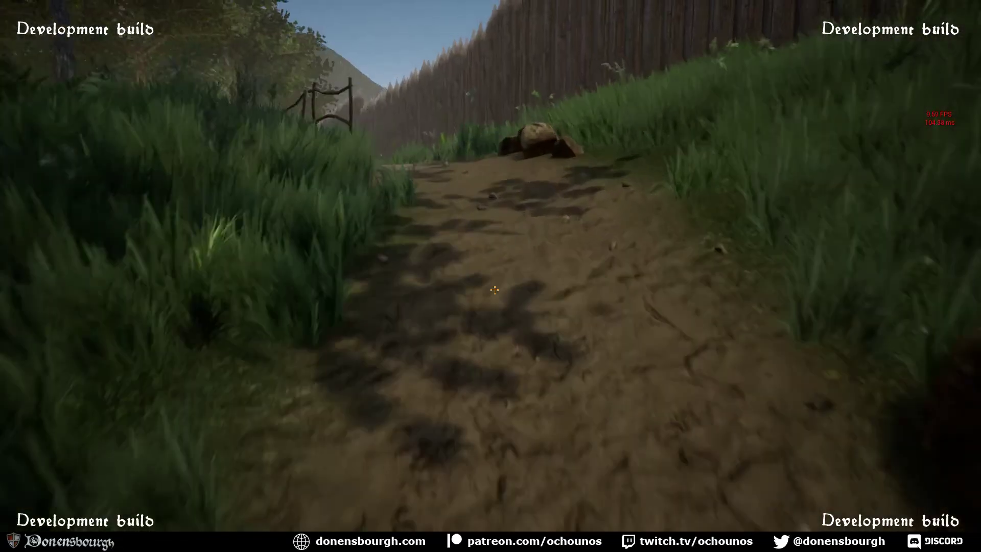
pyautogui.press('w')
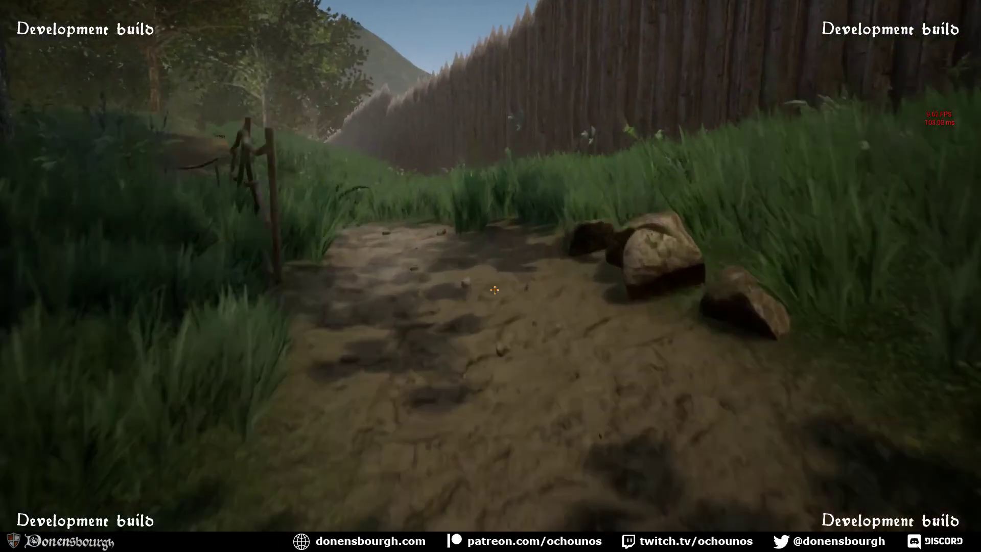
pyautogui.press('w')
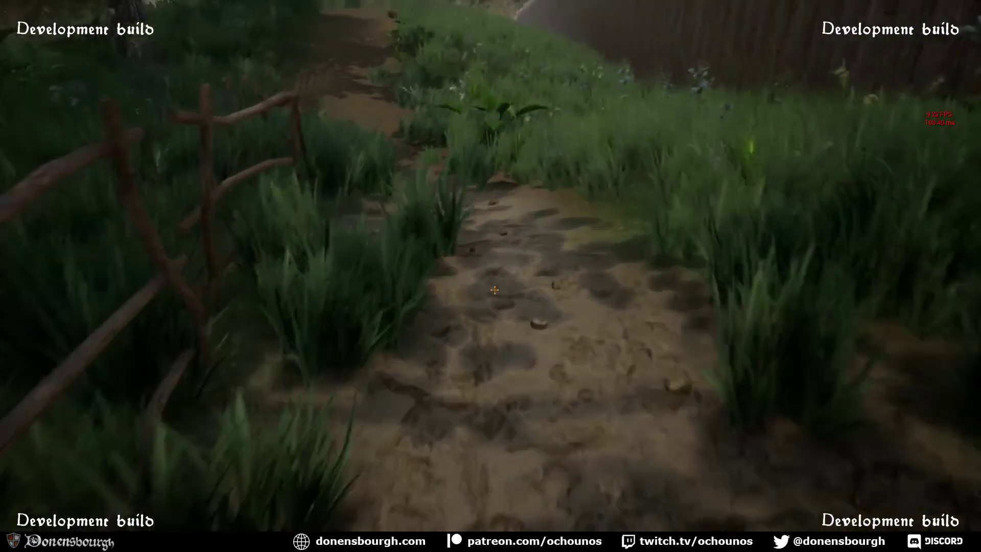
pyautogui.press('w')
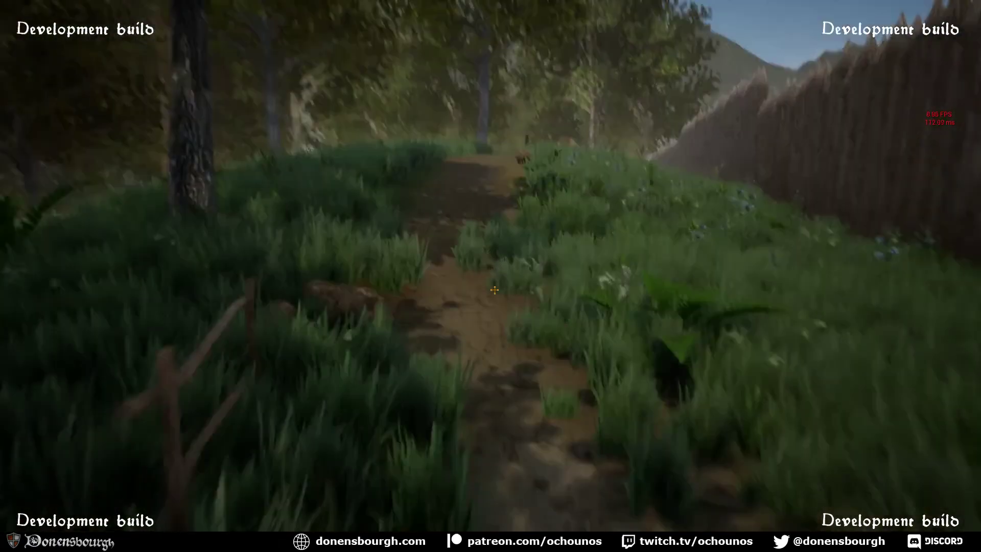
# Continue along the wooded hilltop path past the flowers and rocks to the large boulder by the narrow trail
pyautogui.press('w')
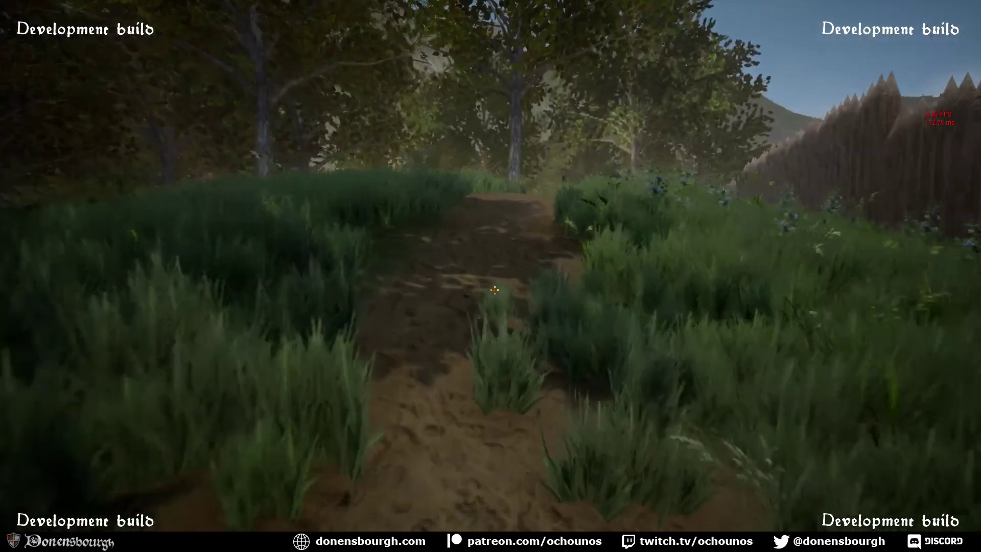
pyautogui.press('w')
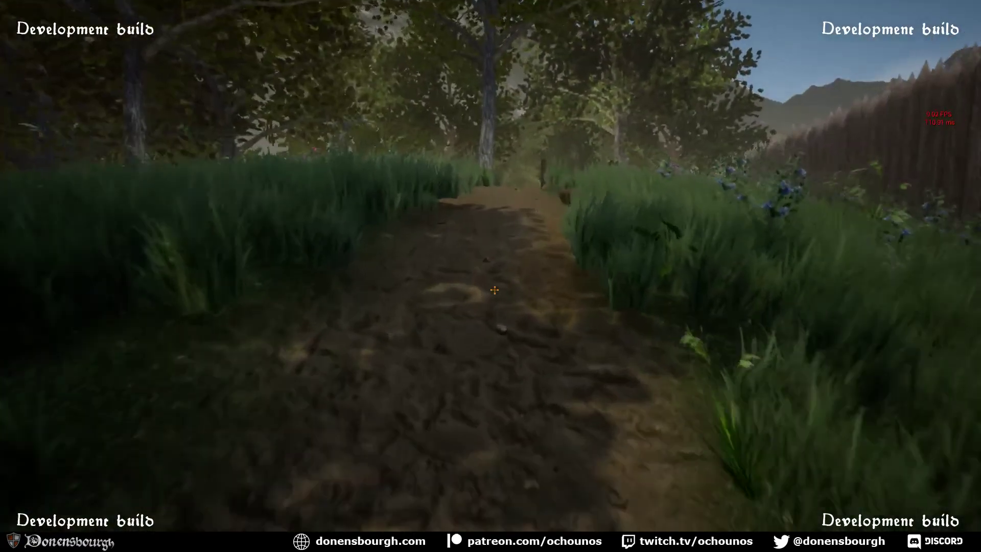
pyautogui.press('w')
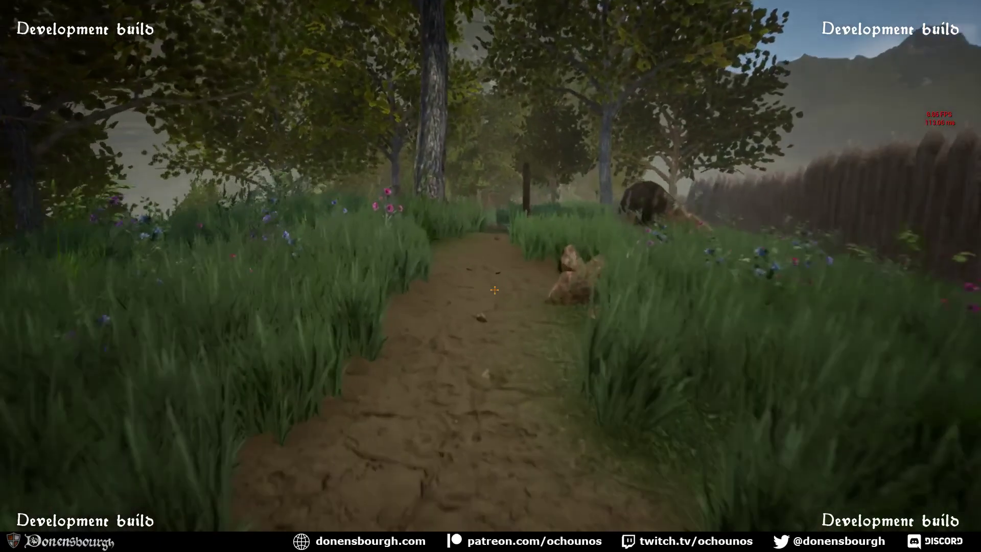
pyautogui.press('w')
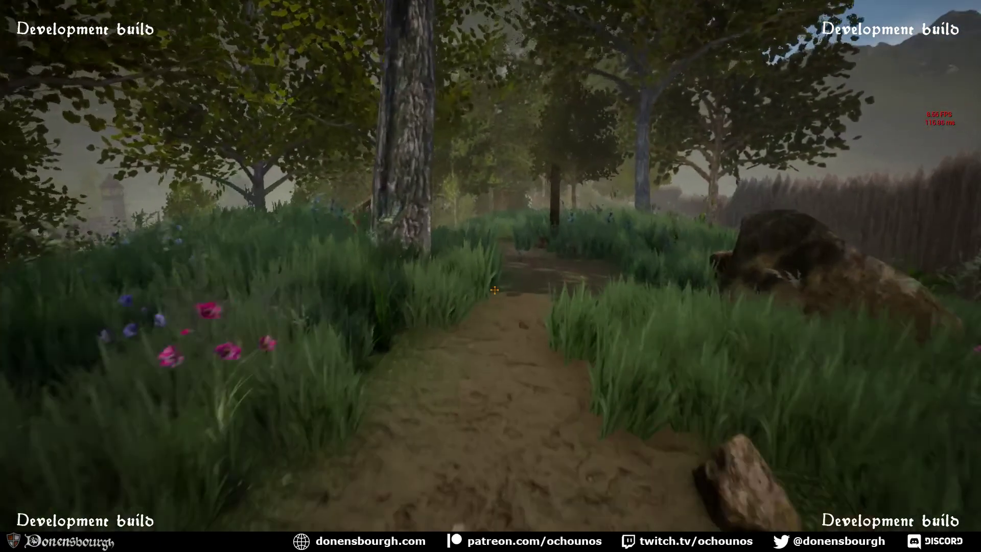
pyautogui.press('w')
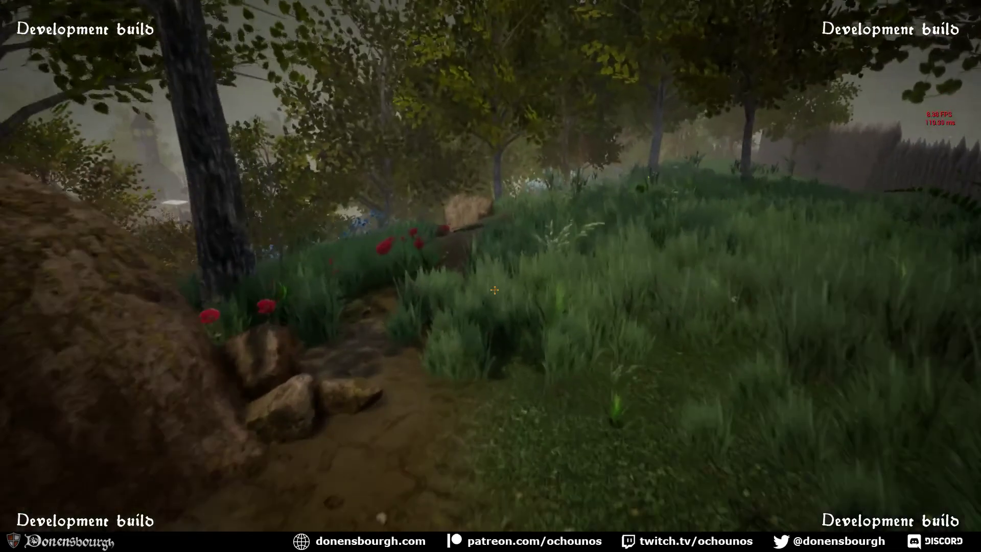
# Descend the plank steps, turn at the fenced boulder bend and go down the slope toward the river
pyautogui.press('w')
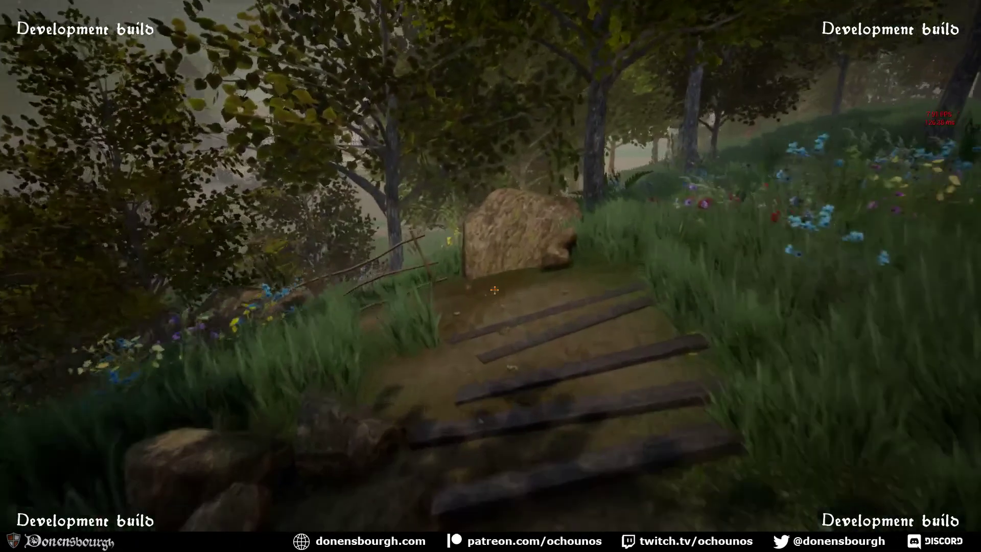
pyautogui.press('w')
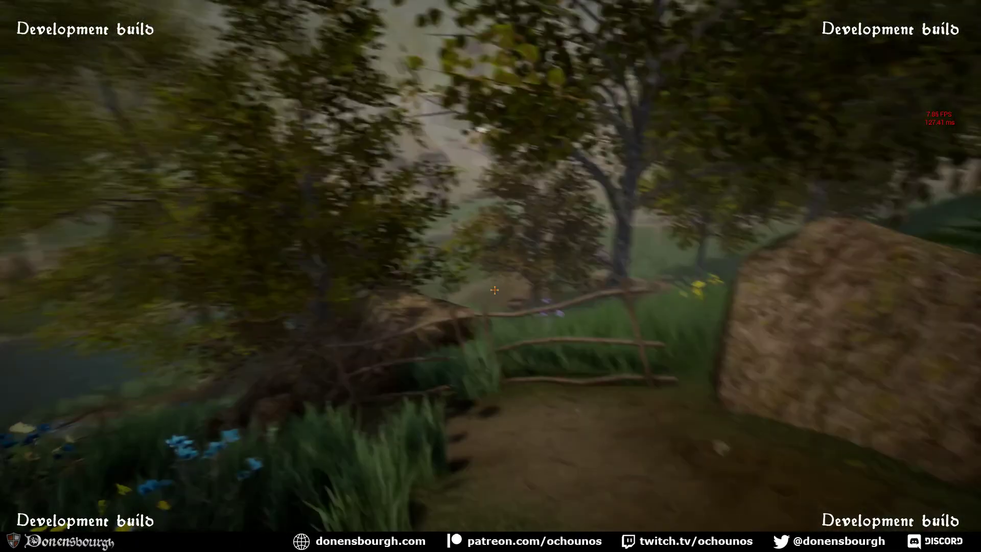
pyautogui.press('w')
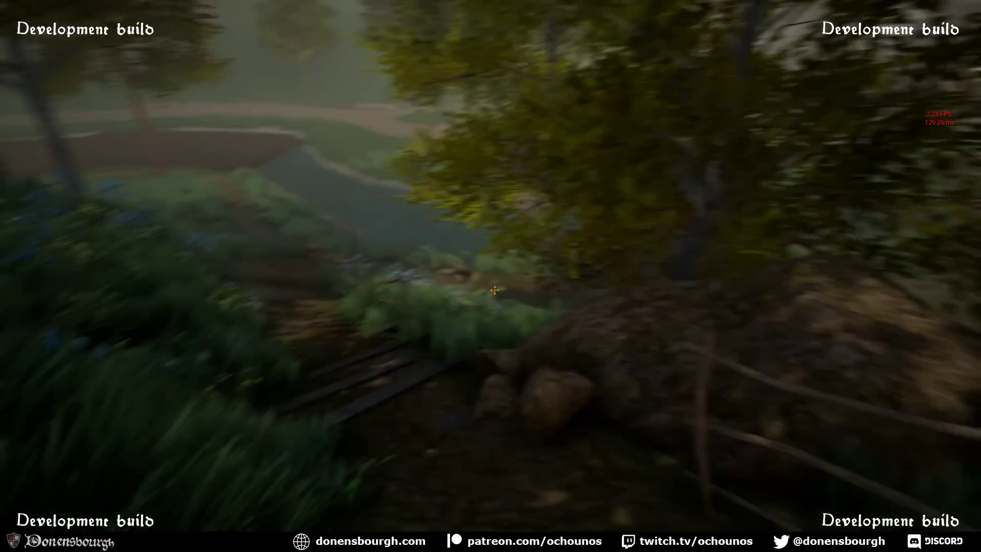
pyautogui.press('w')
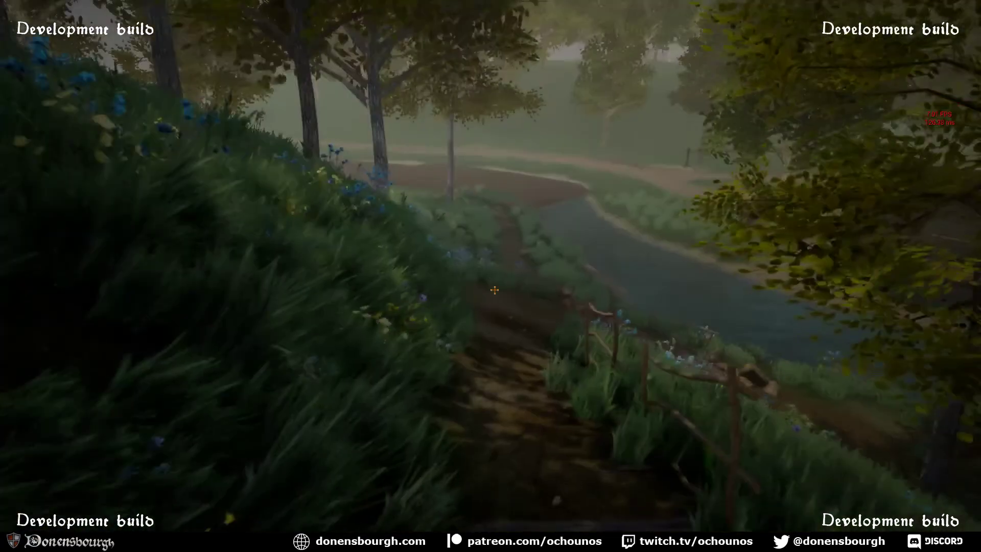
pyautogui.press('w')
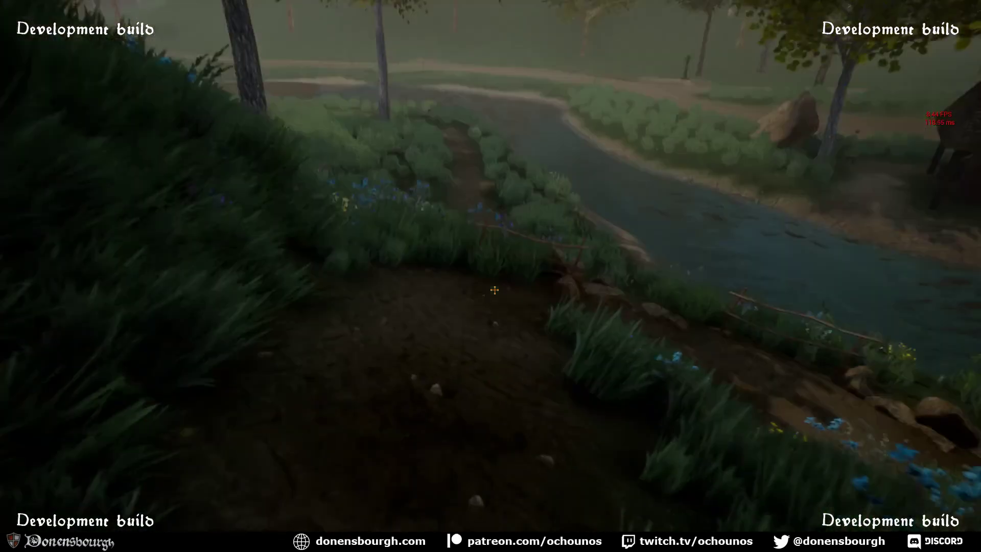
# Turn along the riverbank and follow the path to the half-timbered hut with the thatched roof
pyautogui.press('w')
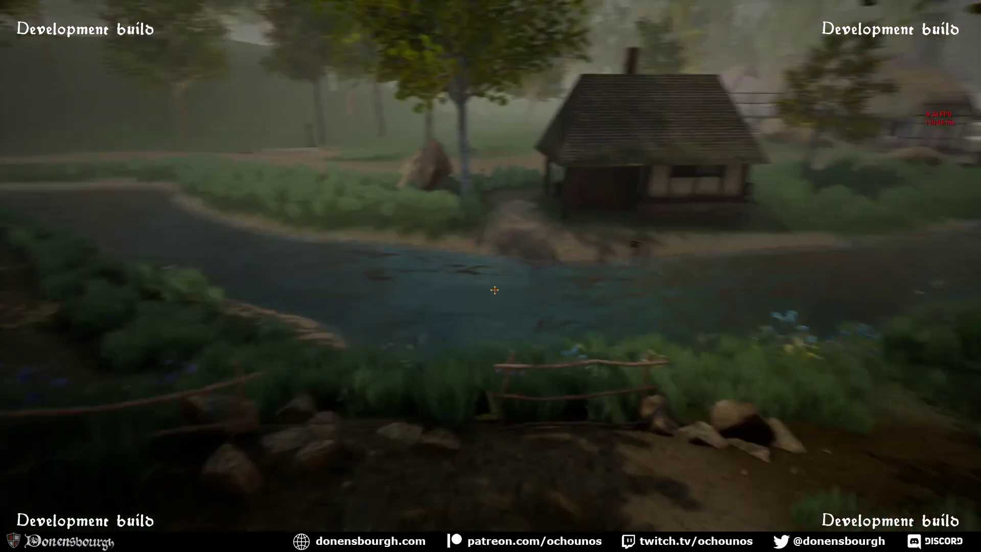
pyautogui.press('w')
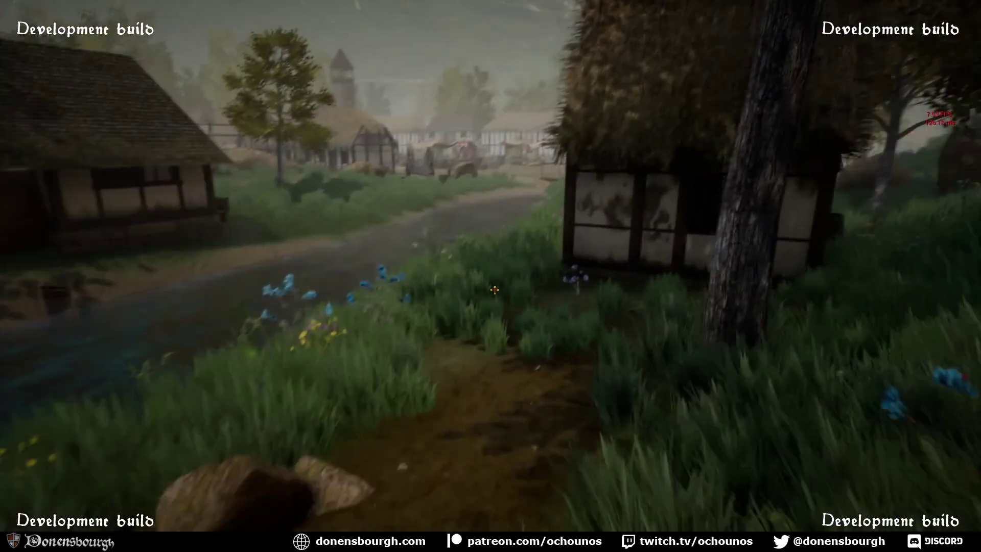
pyautogui.press('w')
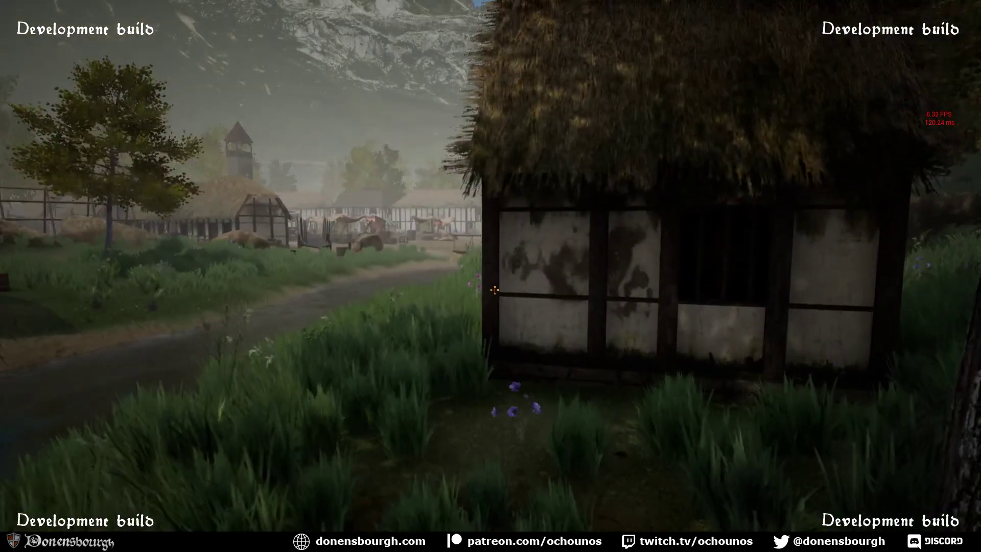
# Go around the corner of the thatched hut into the yard with the hanging laundry and the crooked fence
pyautogui.press('w')
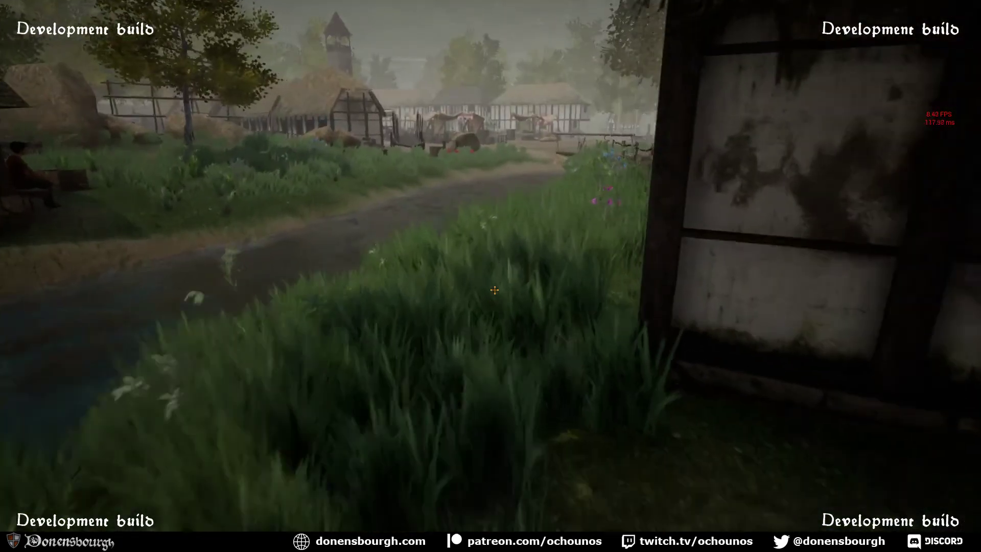
pyautogui.press('w')
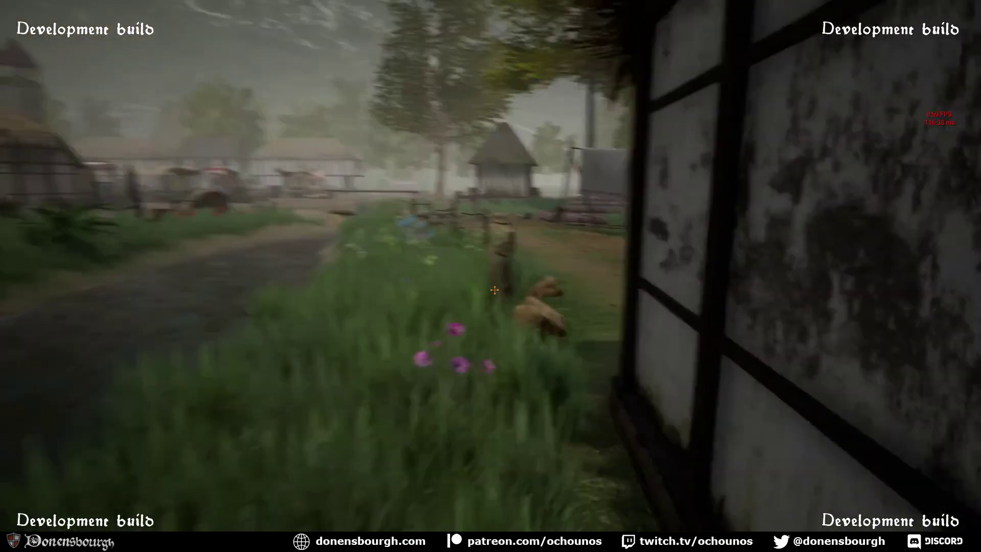
pyautogui.press('w')
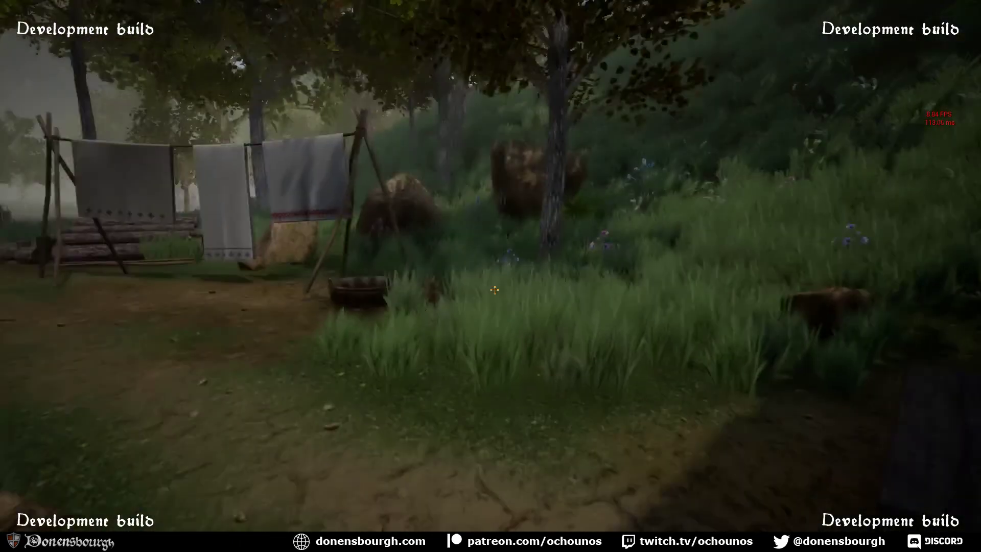
pyautogui.press('w')
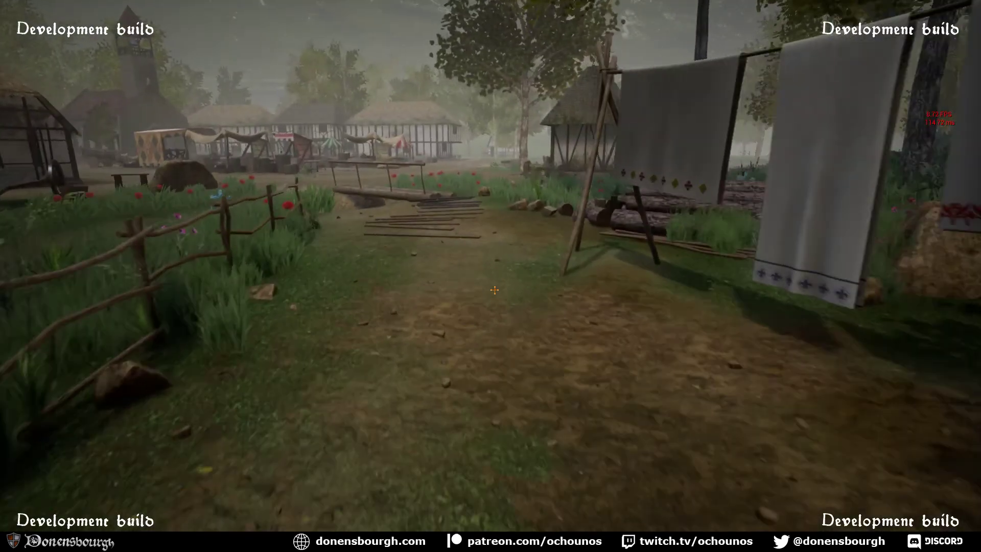
# Walk past the laundry and along the loose planks, and cross the log footbridge over the river toward the market
pyautogui.press('w')
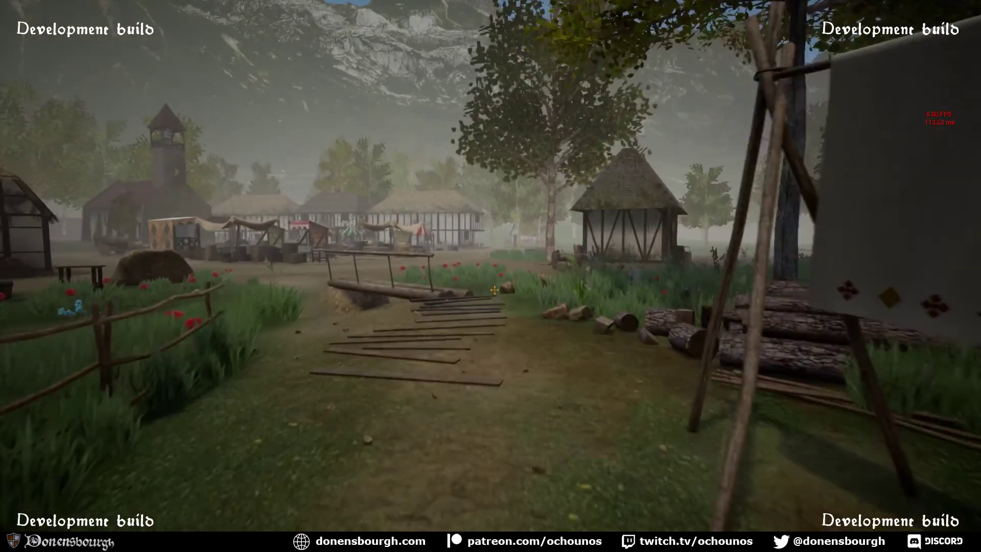
pyautogui.press('w')
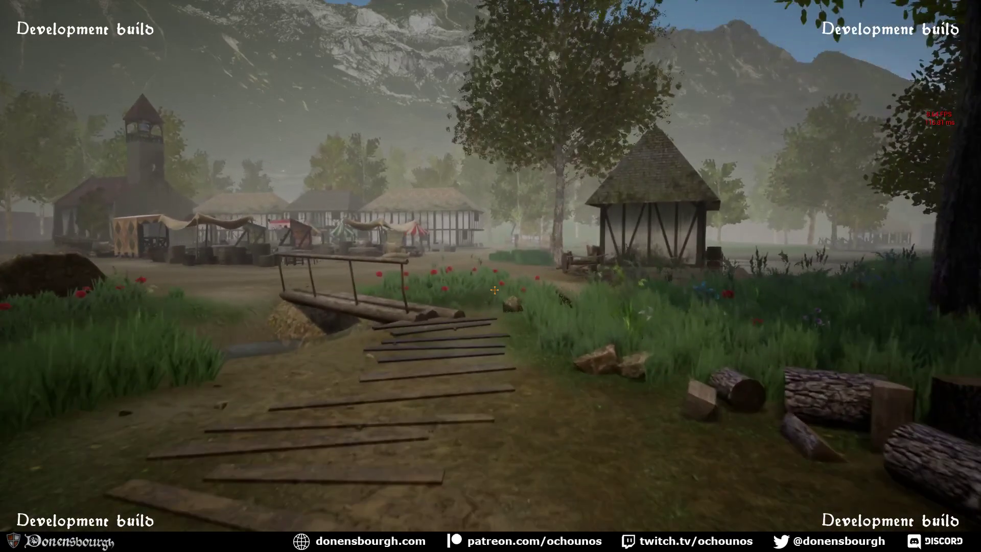
pyautogui.press('w')
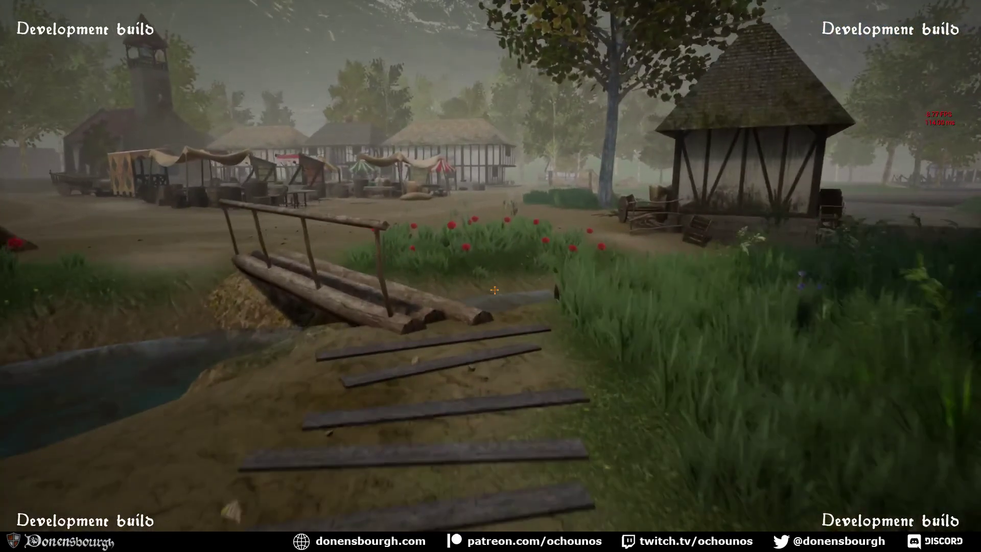
pyautogui.press('w')
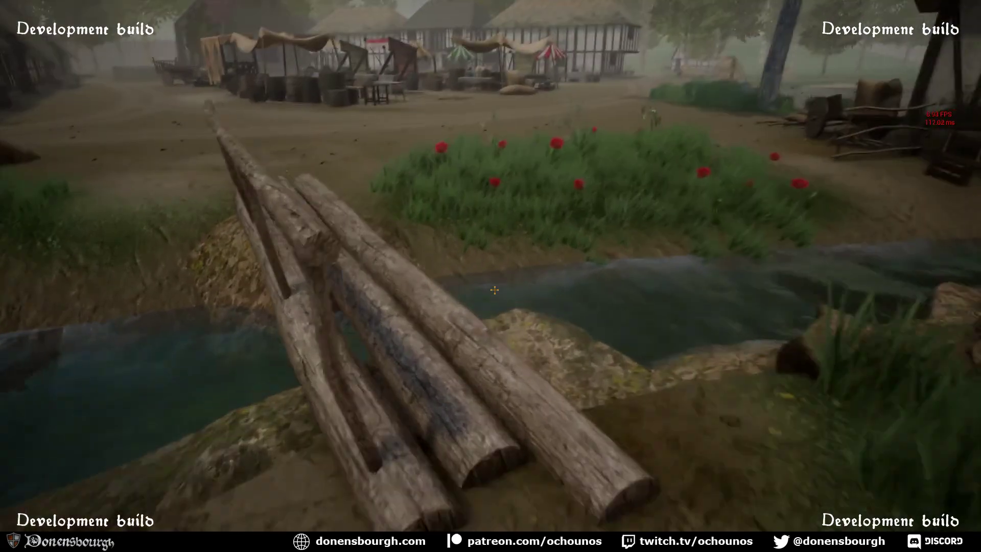
pyautogui.press('w')
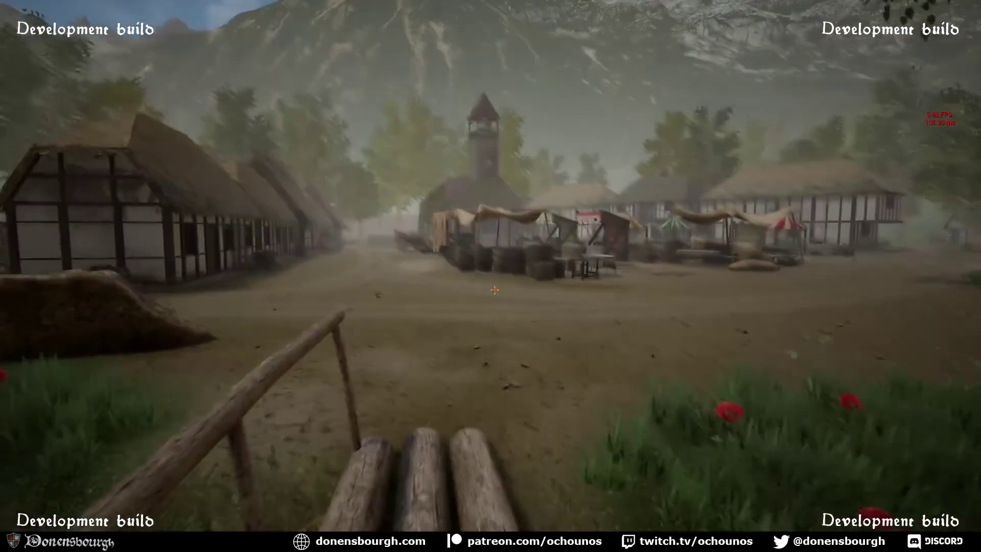
# Cross the market square past the red-and-white striped stall to the gap between the half-timbered houses
pyautogui.press('w')
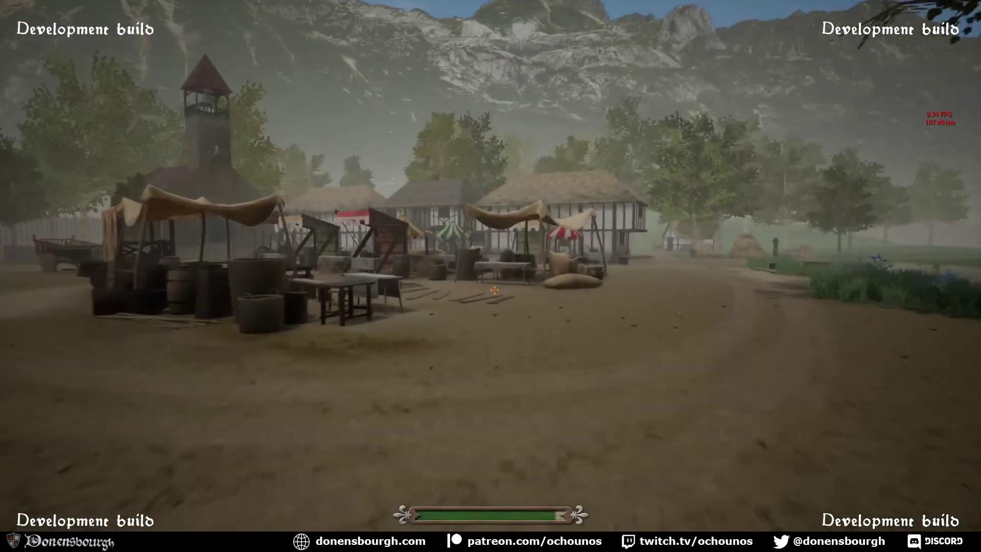
pyautogui.press('w')
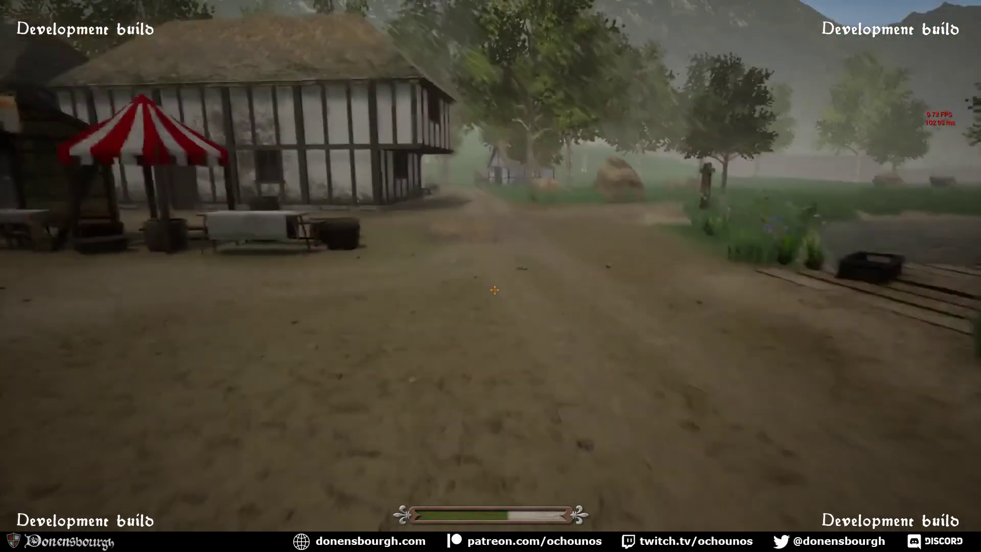
pyautogui.press('w')
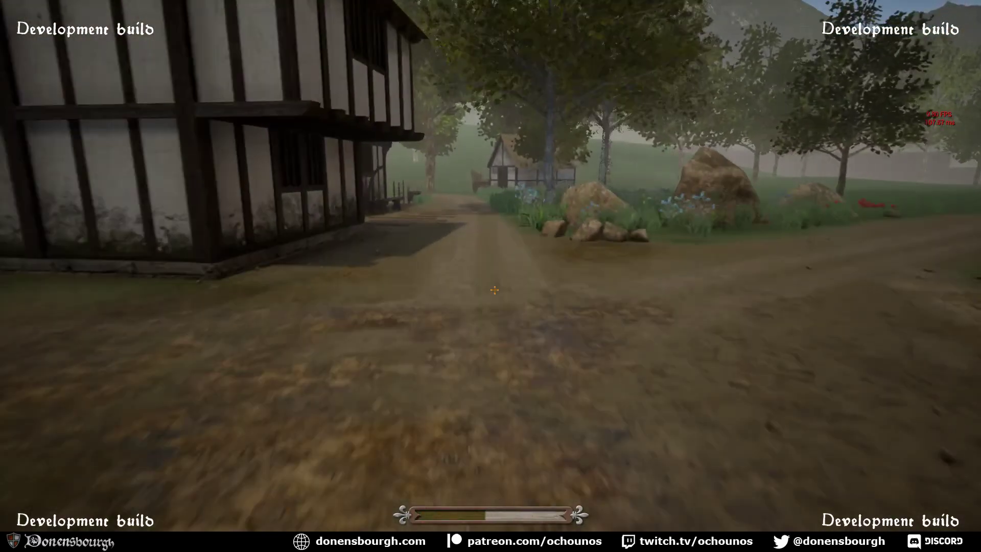
pyautogui.press('w')
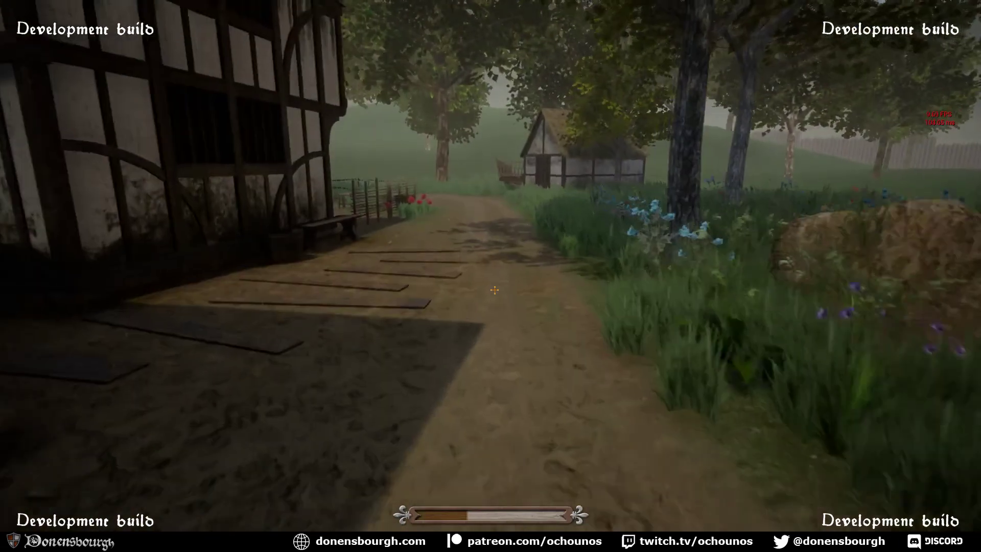
# Go through the narrow alley between the houses and past the wattle fence and cart into the backyard
pyautogui.press('w')
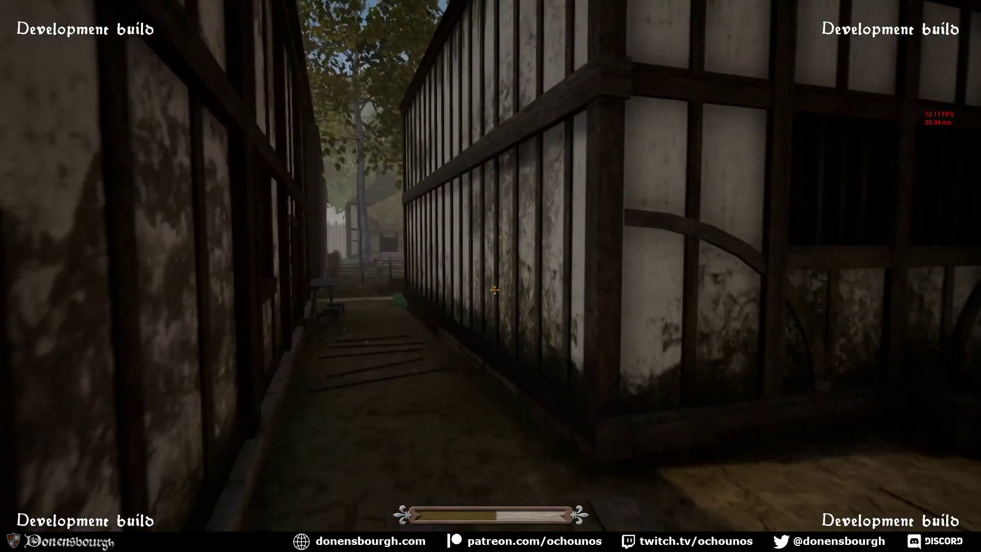
pyautogui.press('w')
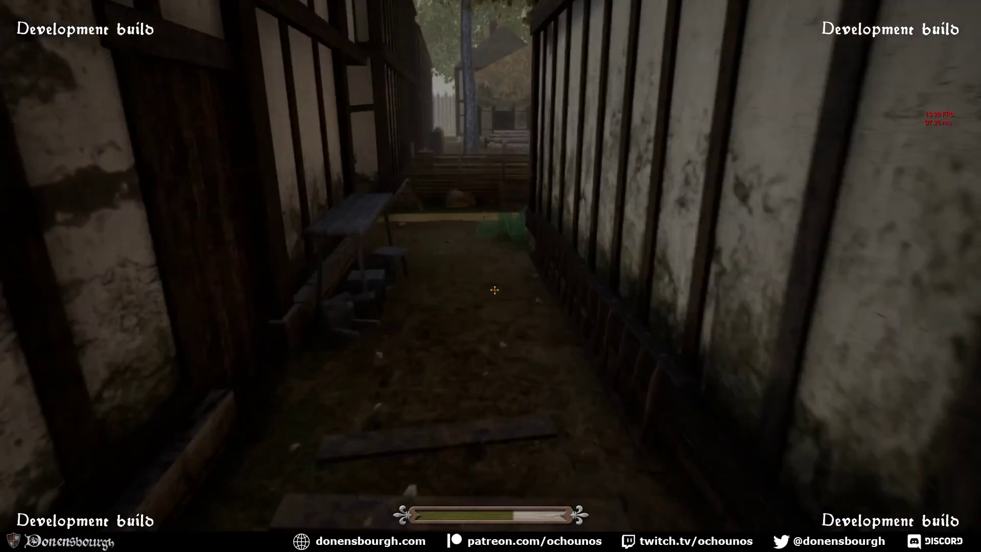
pyautogui.press('w')
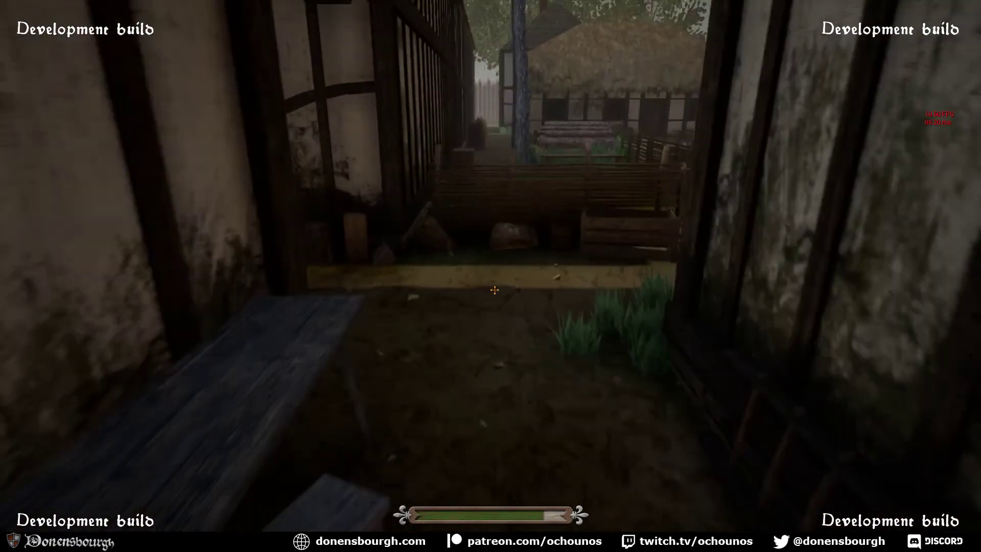
pyautogui.press('w')
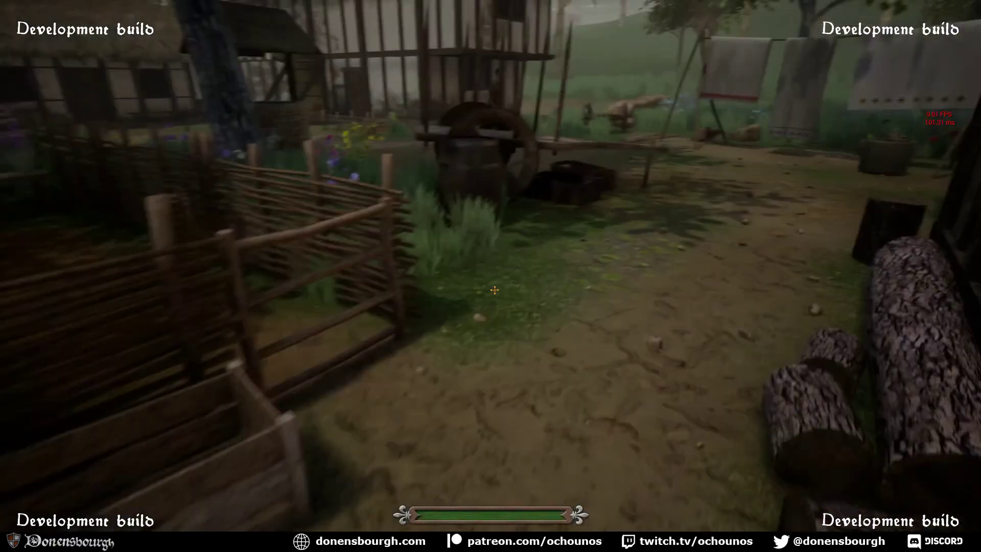
pyautogui.press('w')
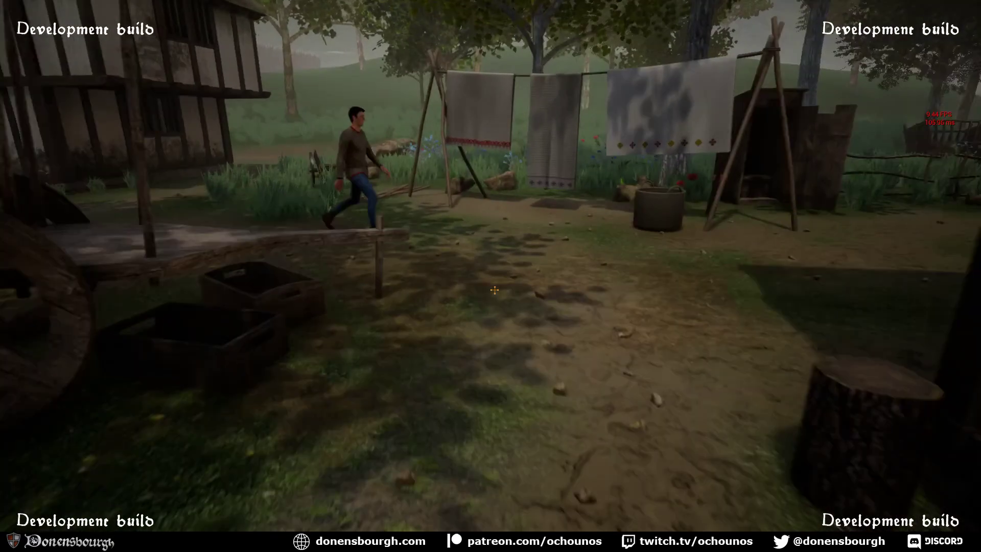
# Pass between the thatched house and the cloth-covered table, and cross the lawn to the path along the palisade
pyautogui.press('w')
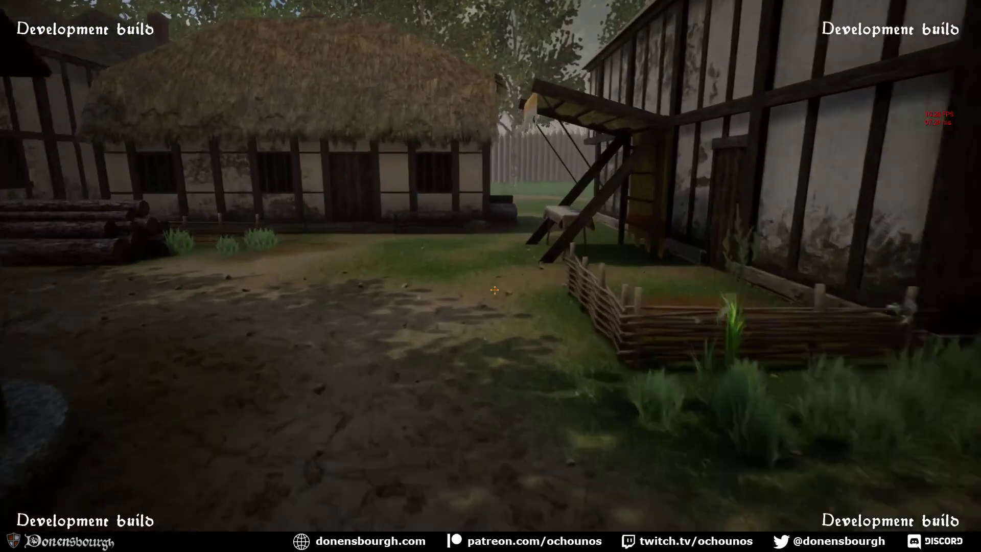
pyautogui.press('w')
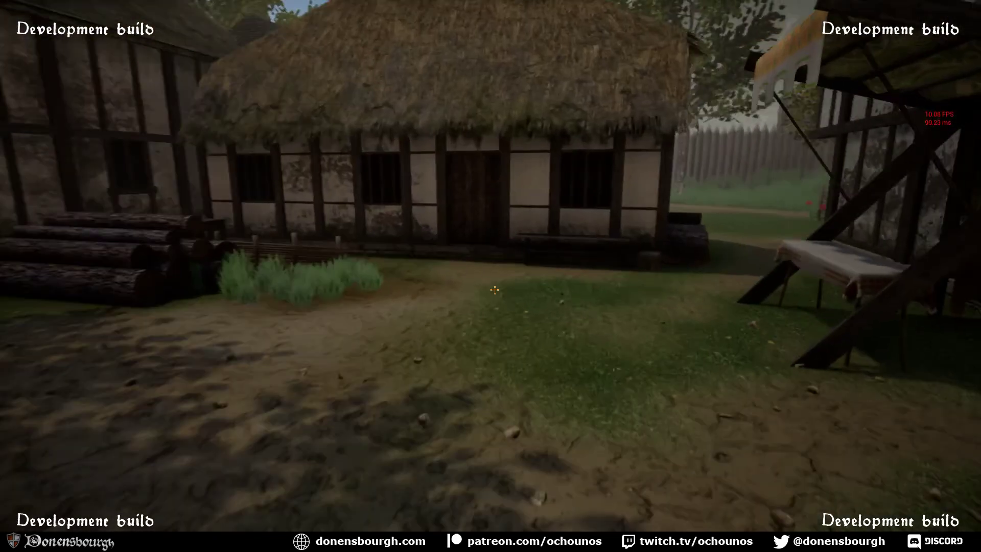
pyautogui.press('w')
pyautogui.press('w')
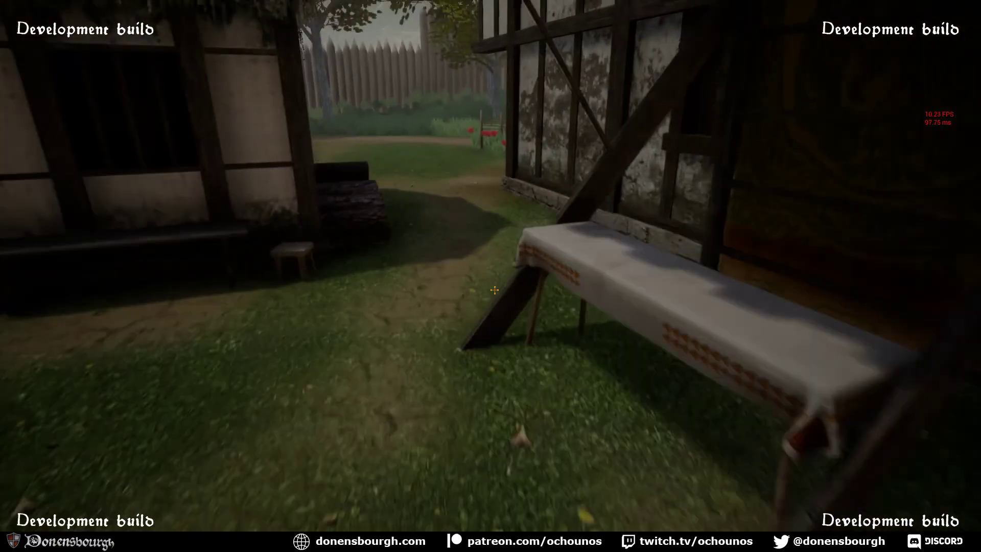
pyautogui.press('w')
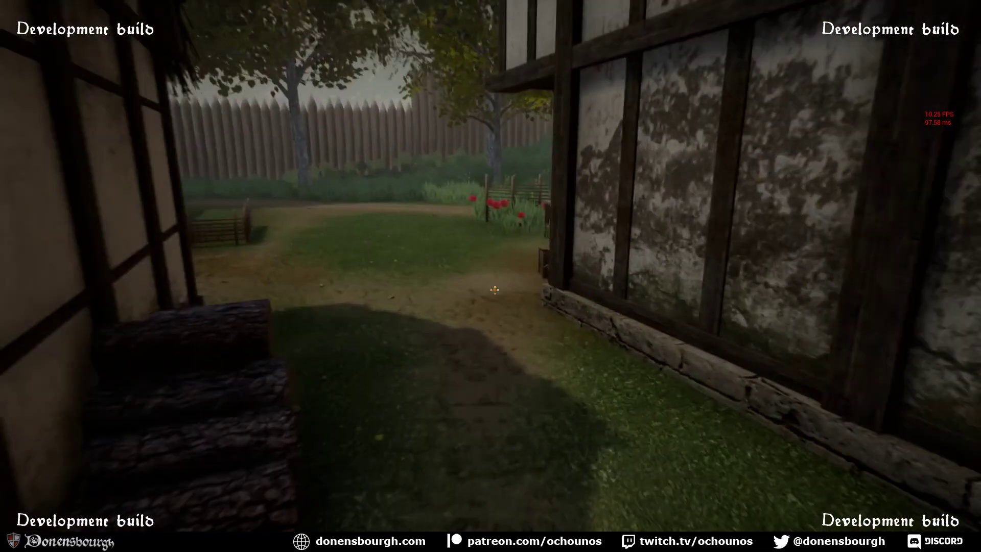
pyautogui.press('w')
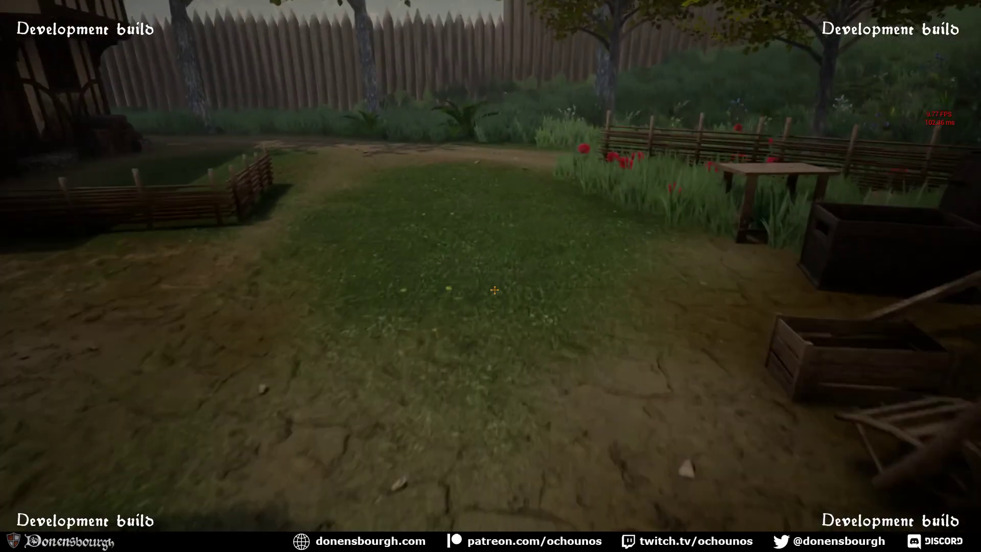
# Follow the dirt path past the church's picket fence and flowers to the gable end of the tall thatched house
pyautogui.press('w')
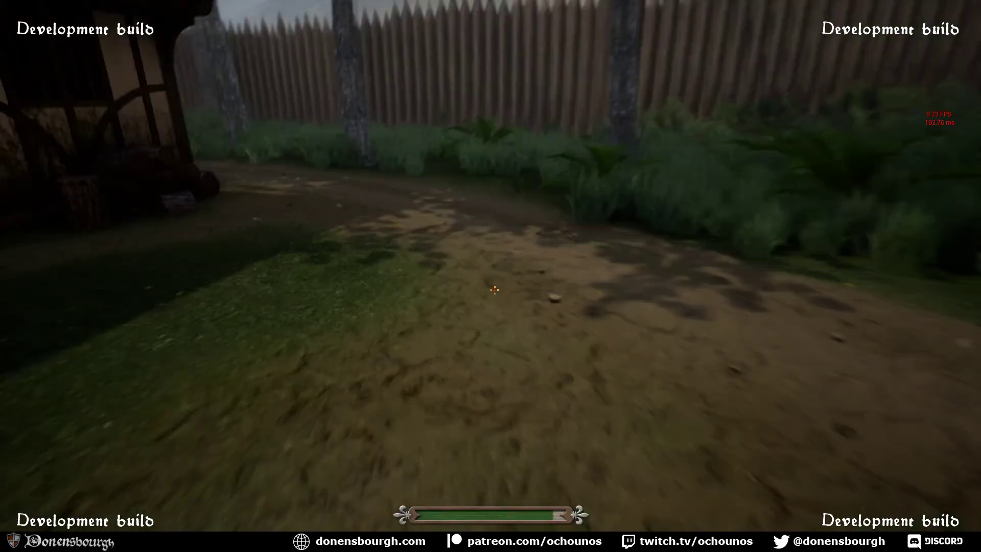
pyautogui.press('w')
pyautogui.press('w')
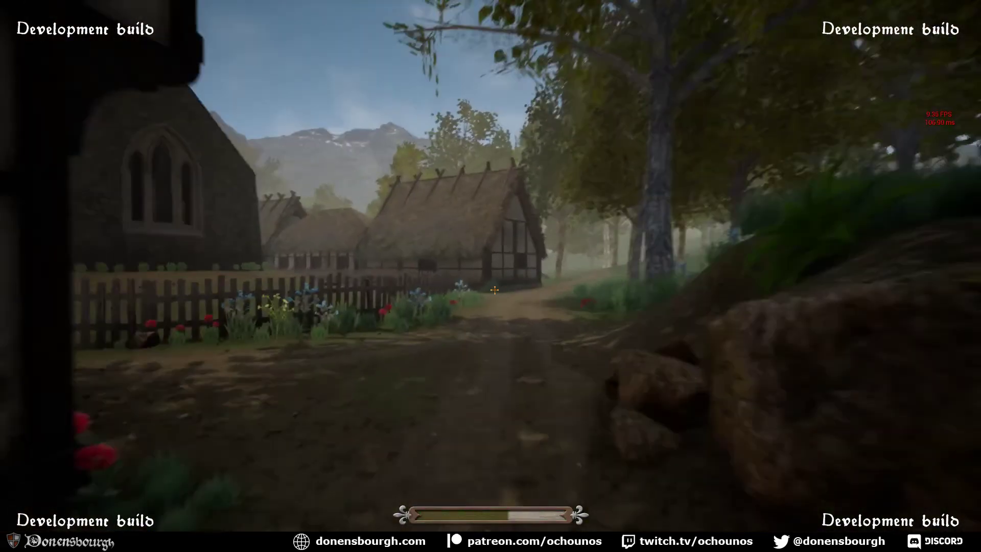
pyautogui.press('w')
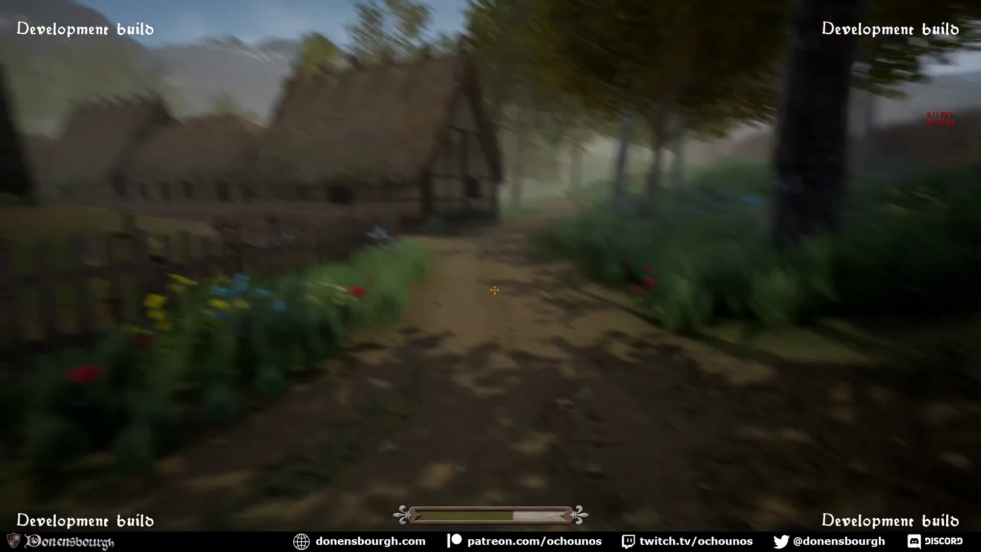
pyautogui.press('w')
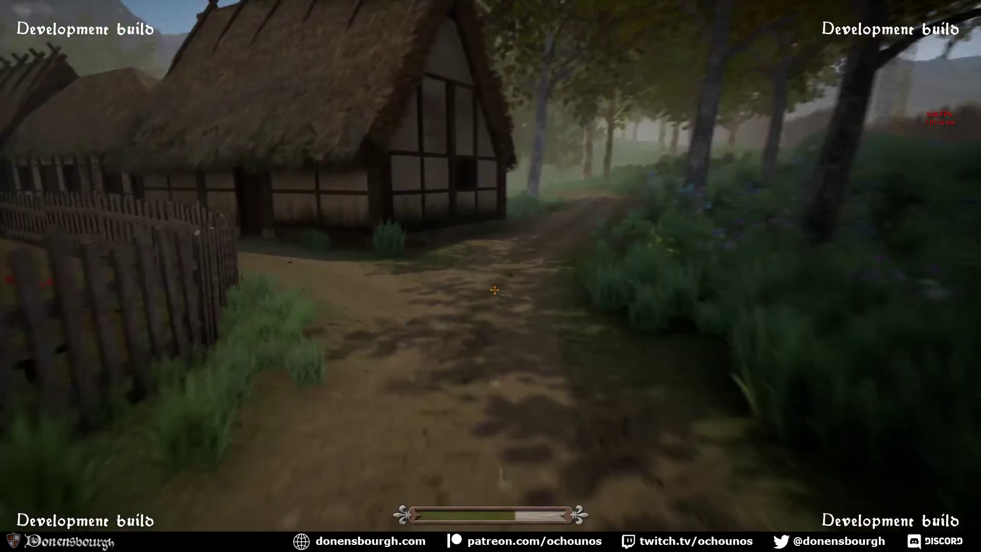
# Turn past the flowers and follow the wattle fence by the scattered planks and large boulder to the shed
pyautogui.press('w')
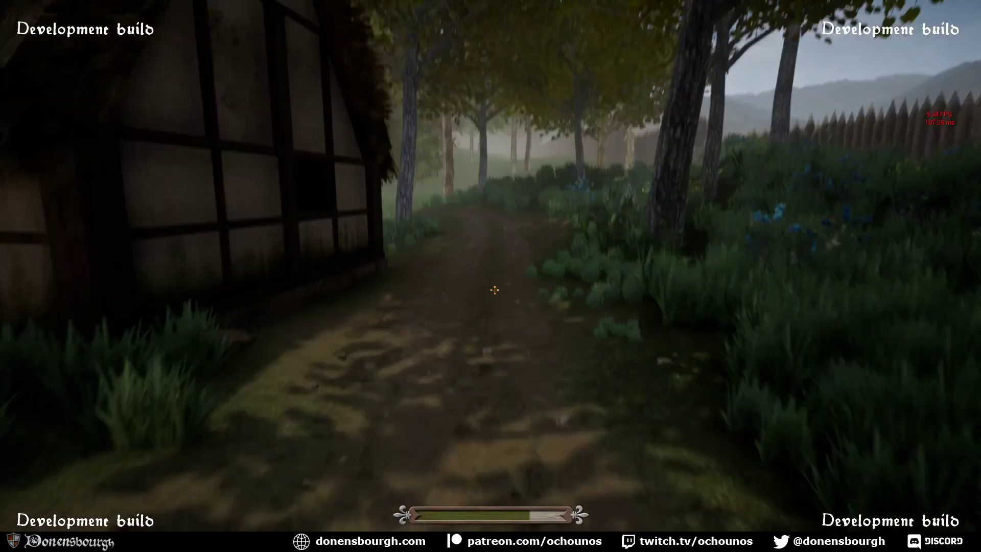
pyautogui.press('w')
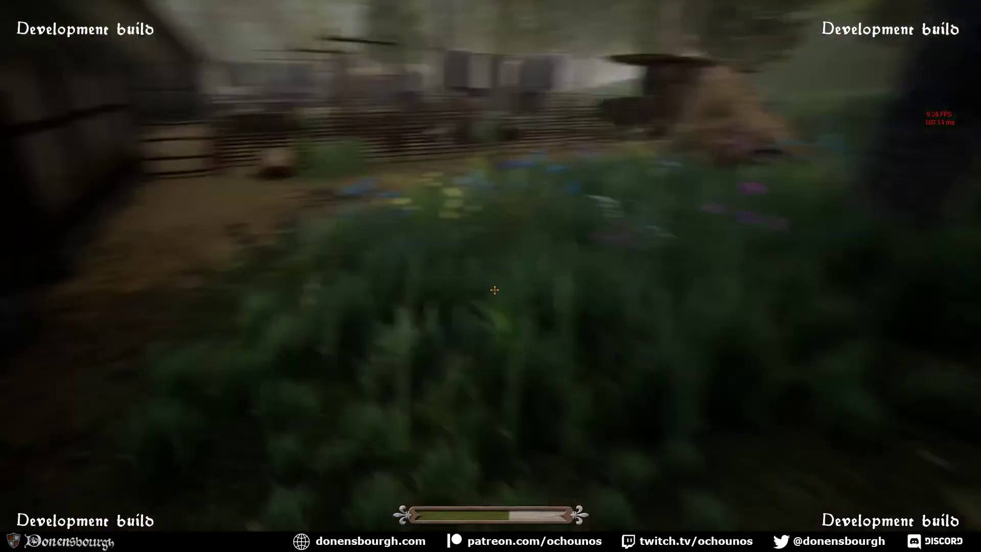
pyautogui.press('w')
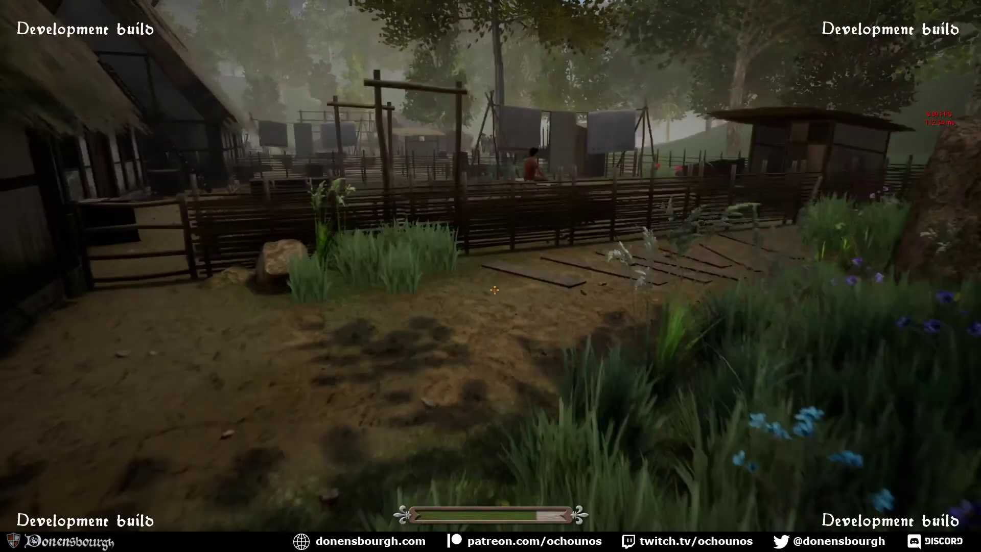
pyautogui.press('w')
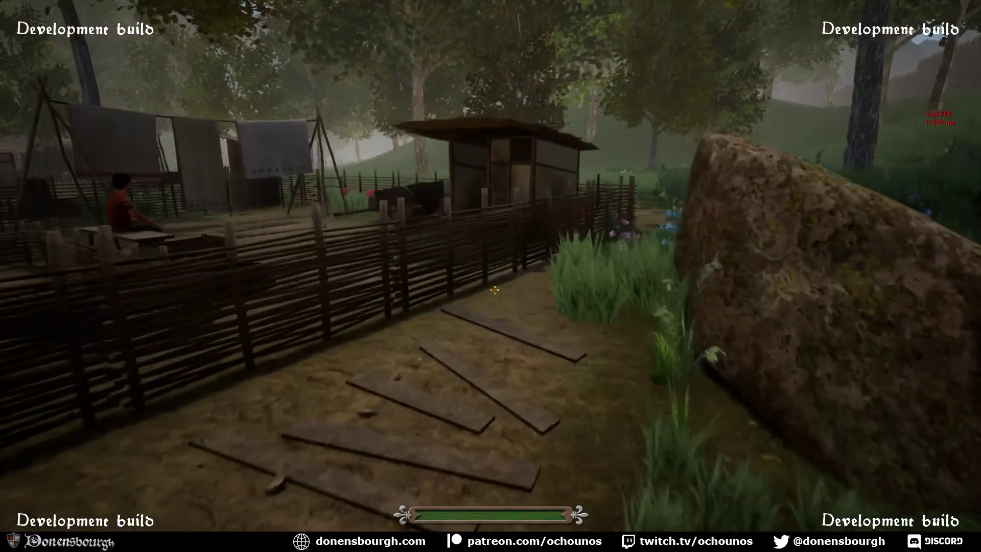
pyautogui.press('w')
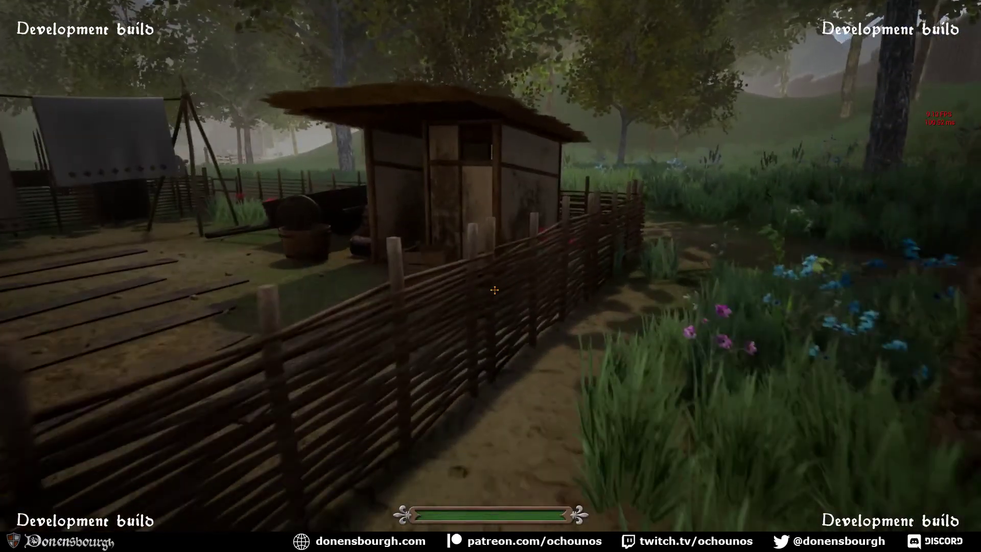
# Round the end of the wattle fence and head along the wide dirt track beside the trees
pyautogui.press('w')
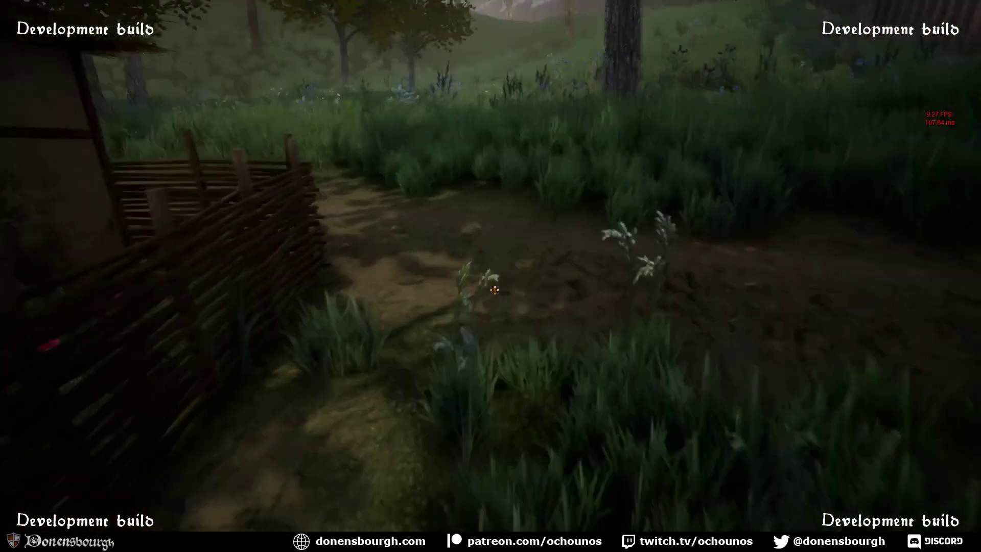
pyautogui.press('w')
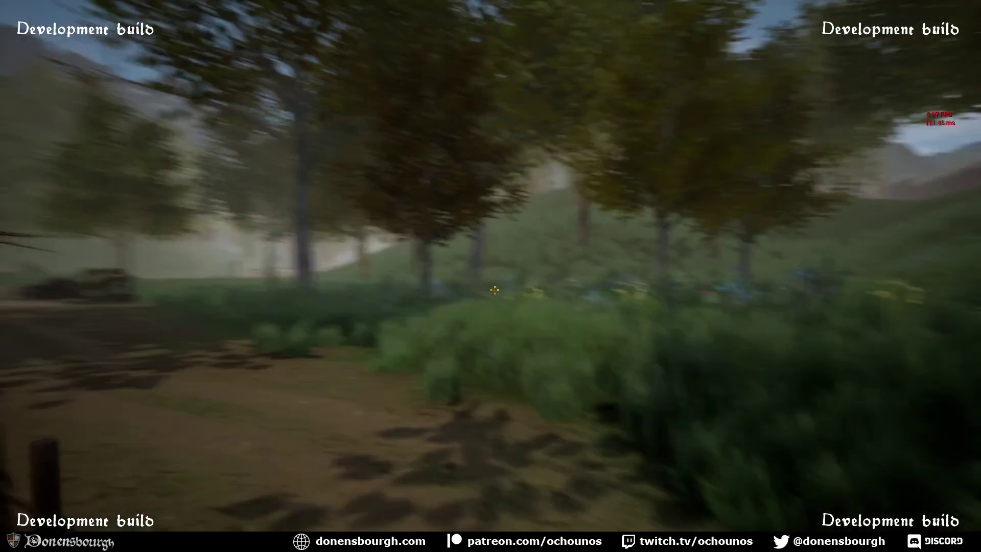
pyautogui.press('w')
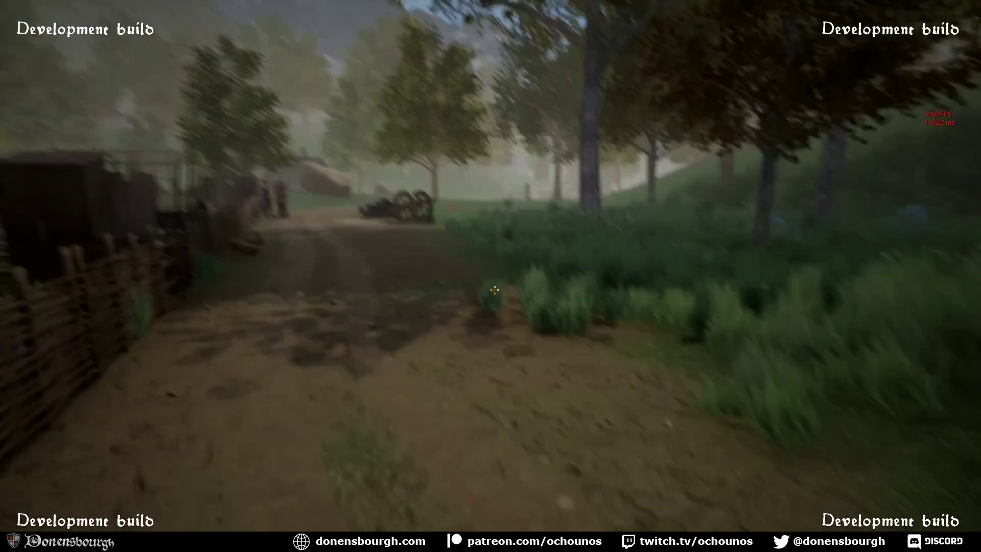
# Run along the dirt track past the log pile and group of villagers, and follow its bend by the large boulders
pyautogui.press('w')
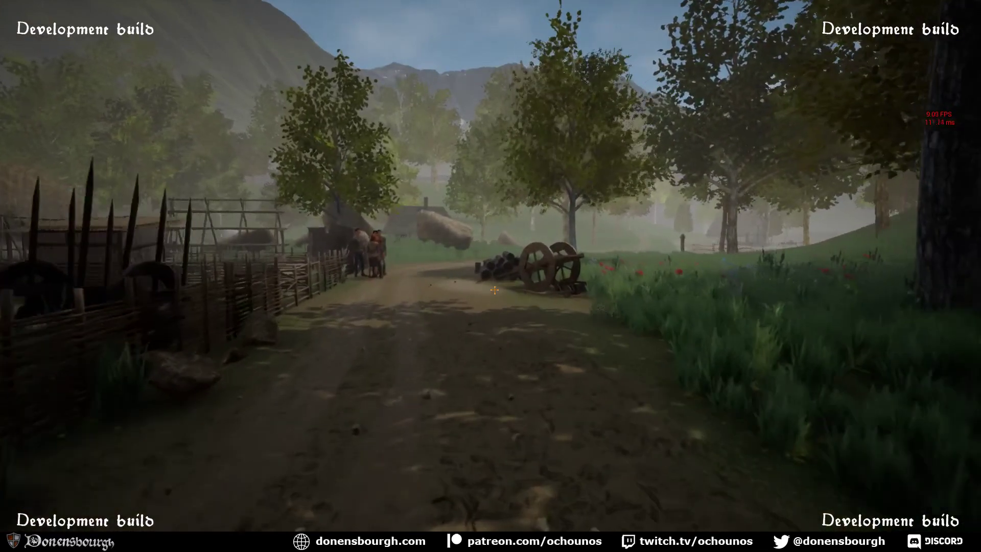
pyautogui.hotkey('shift', 'w')
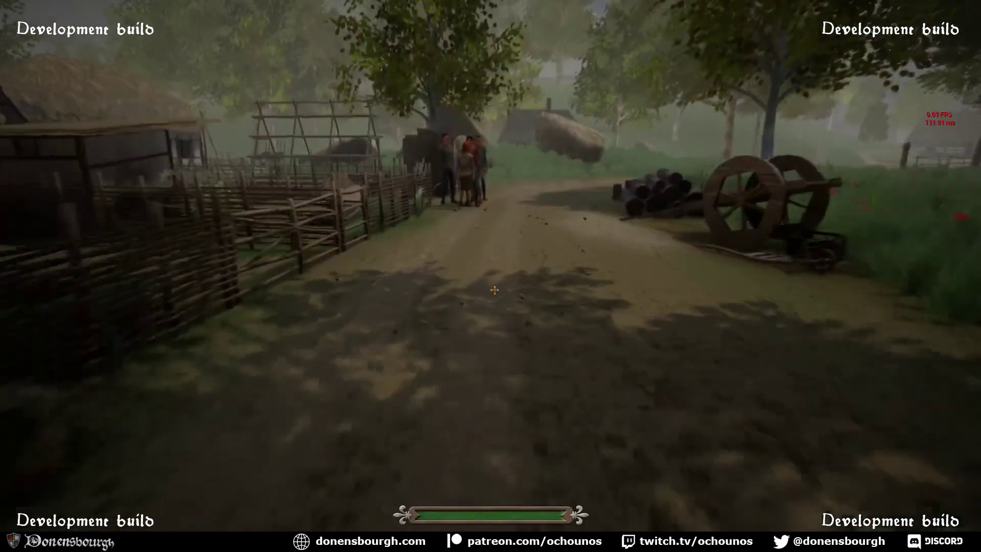
pyautogui.hotkey('shift', 'w')
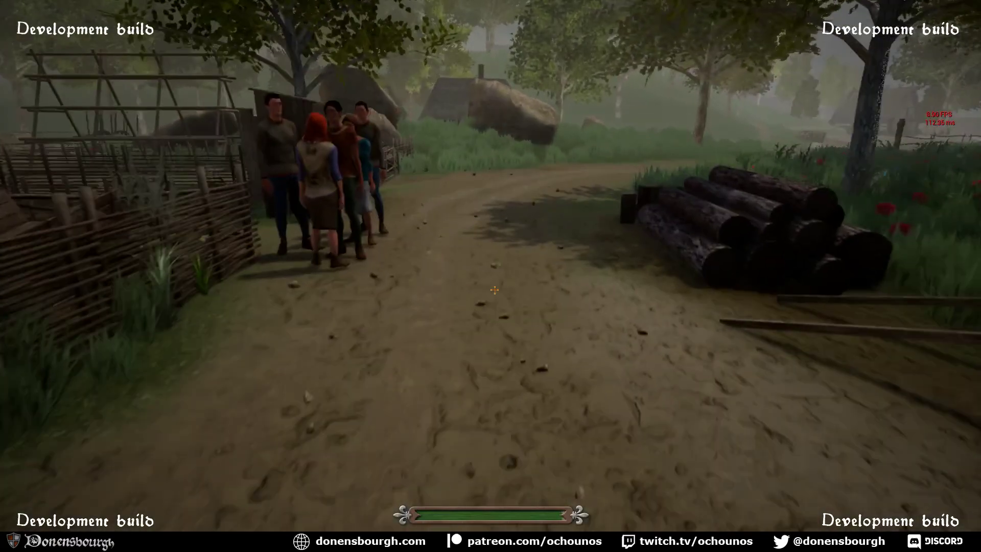
pyautogui.hotkey('shift', 'w')
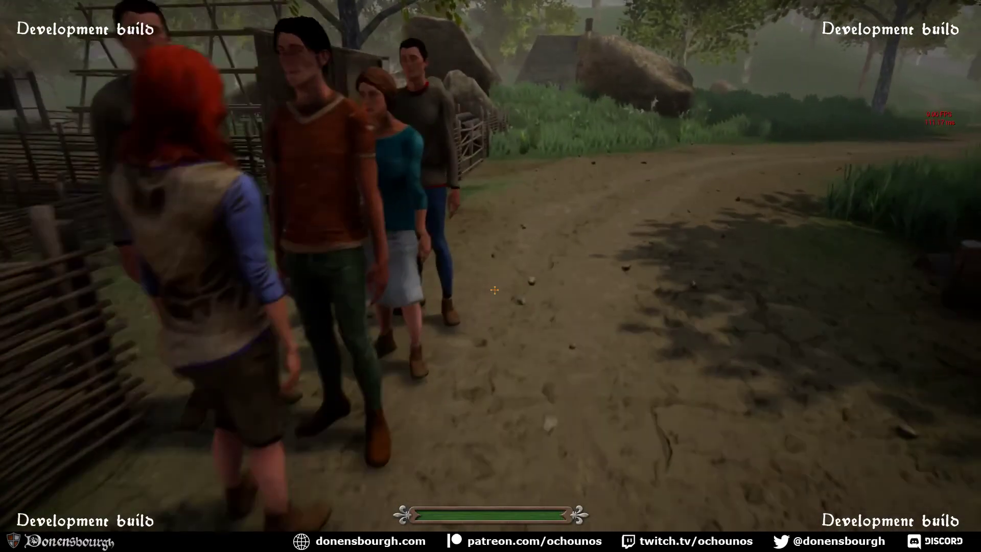
pyautogui.press('w')
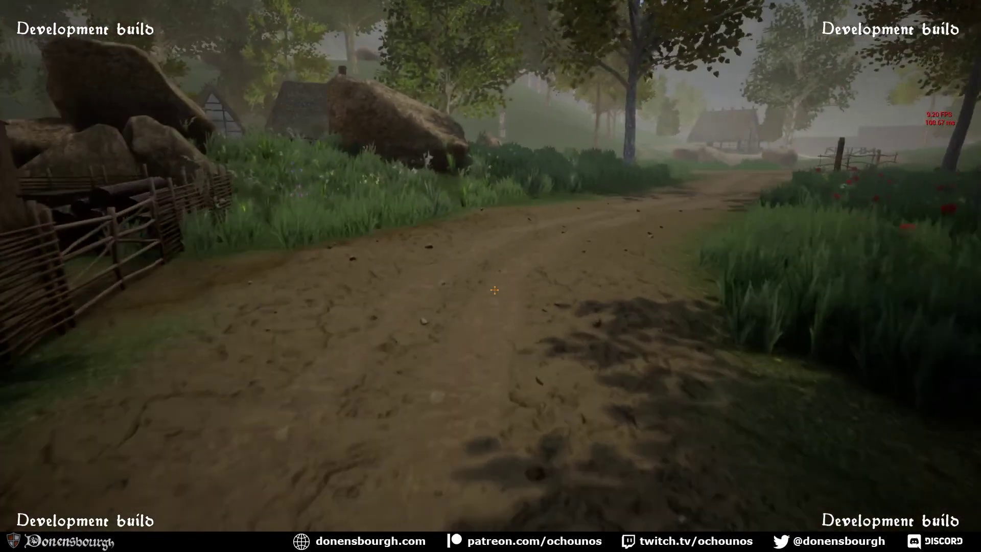
pyautogui.press('w')
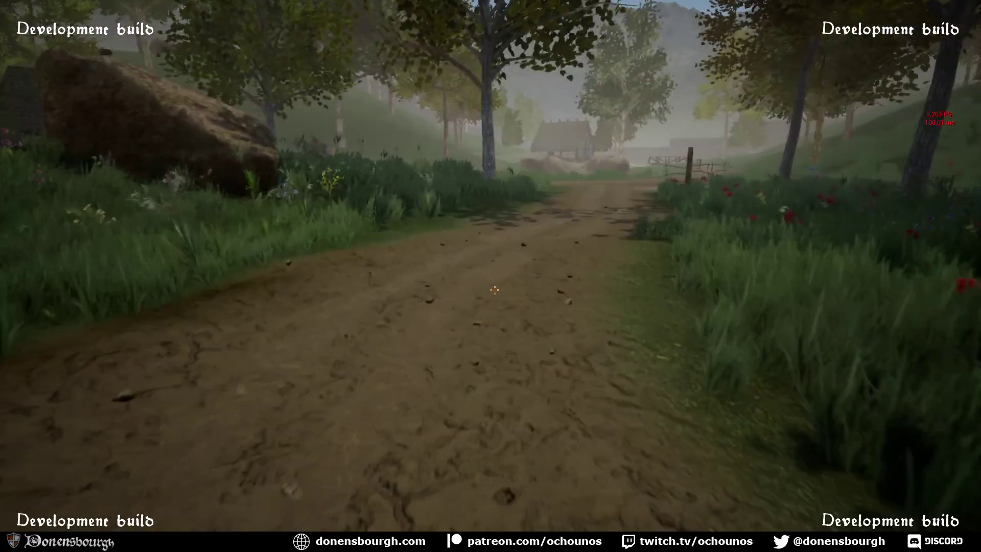
pyautogui.press('w')
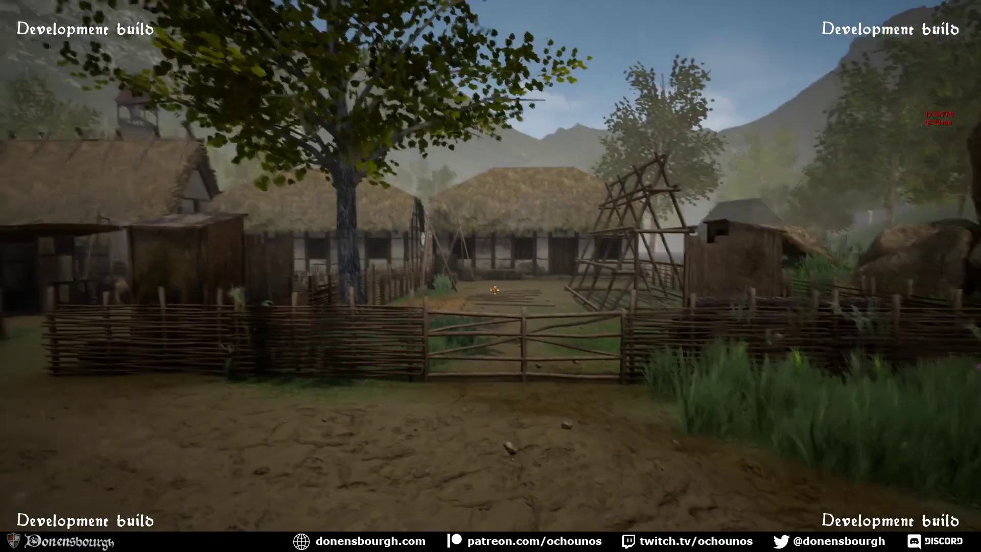
# Approach the gate in the wattle fence, open it and enter the backyard with the seedling bed and timber frame
pyautogui.press('w')
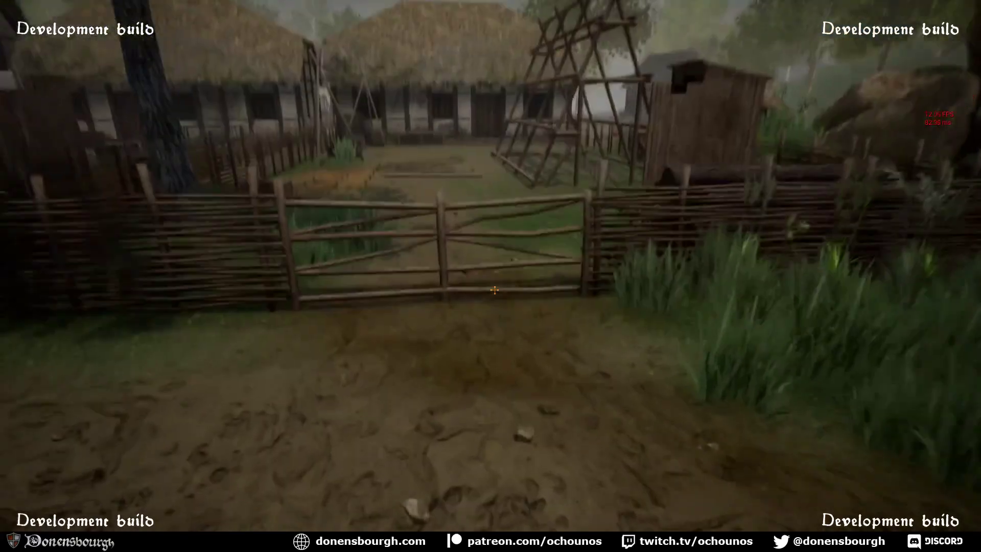
pyautogui.press('e')
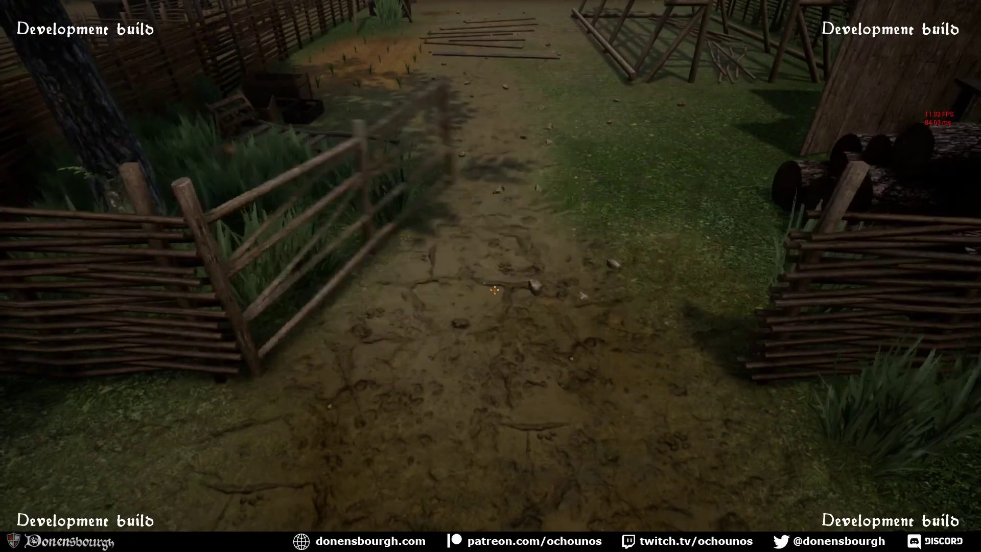
pyautogui.press('w')
pyautogui.press('w')
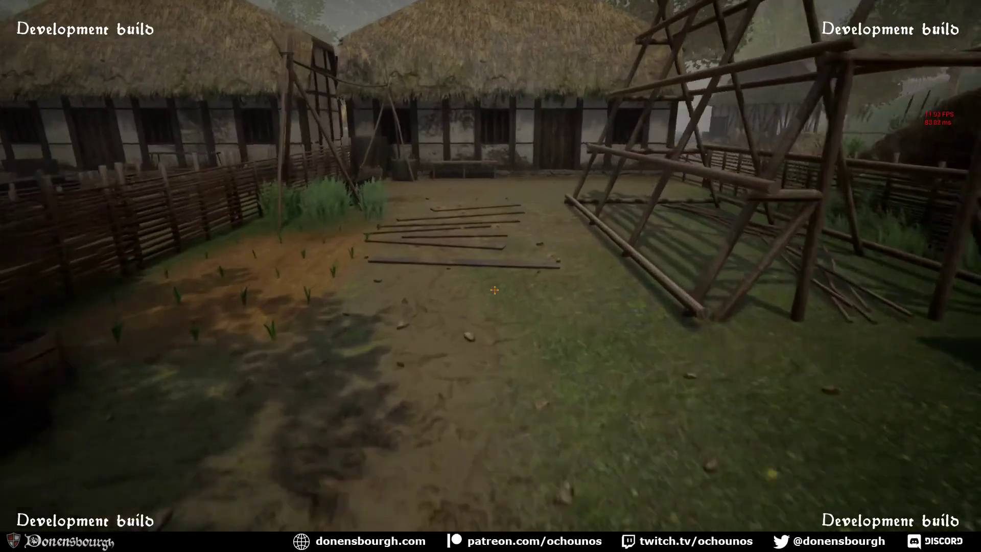
# Cross the backyard between the scattered poles and the timber frame to the thatched house's wooden door
pyautogui.press('w')
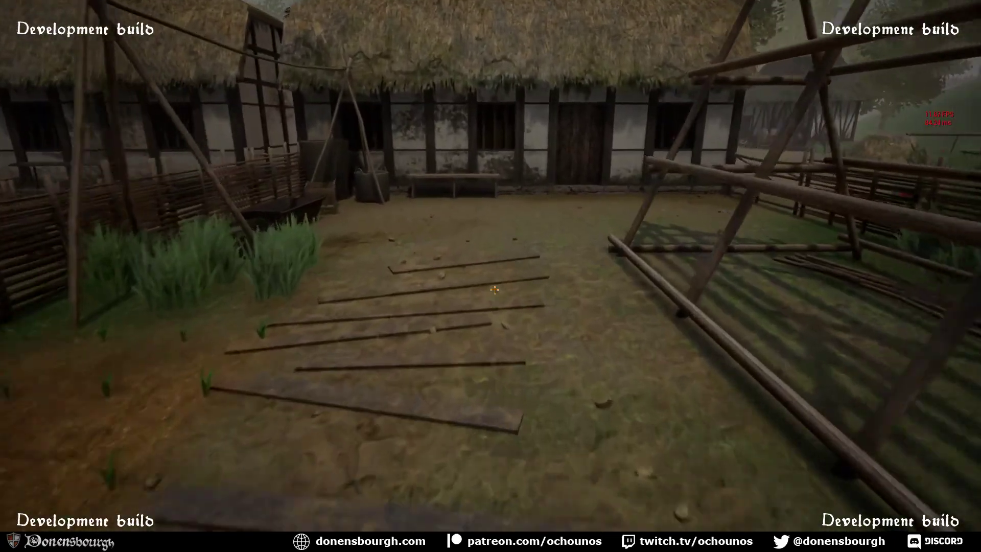
pyautogui.press('w')
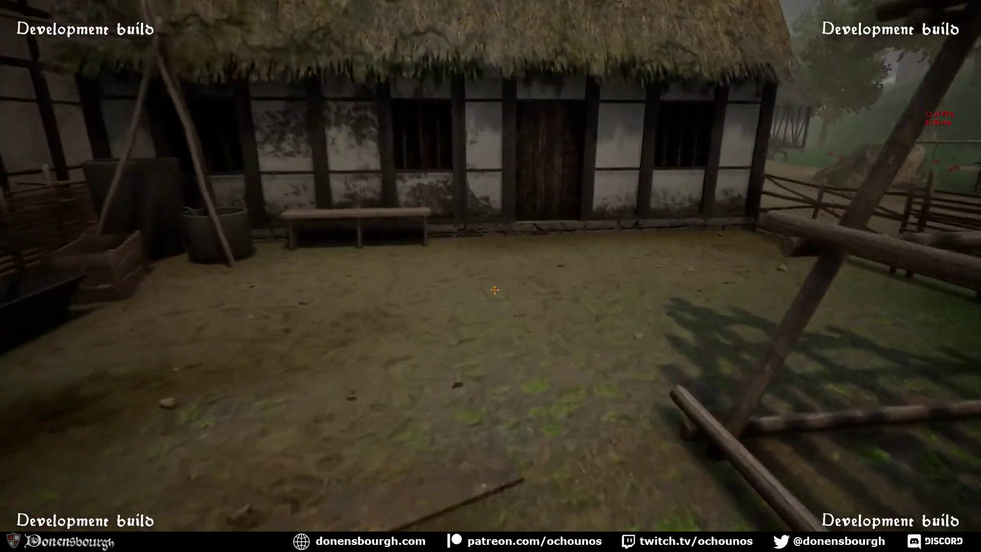
pyautogui.press('w')
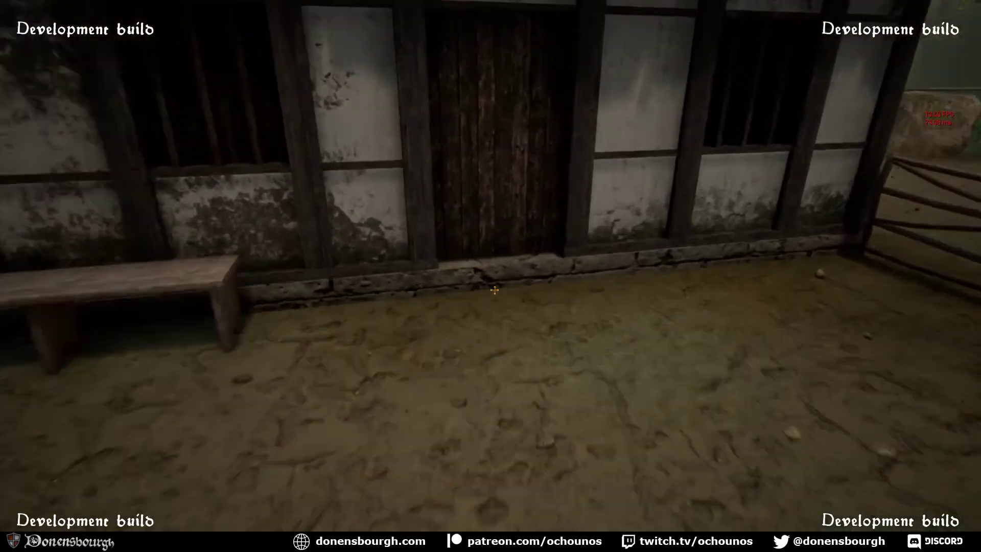
pyautogui.press('w')
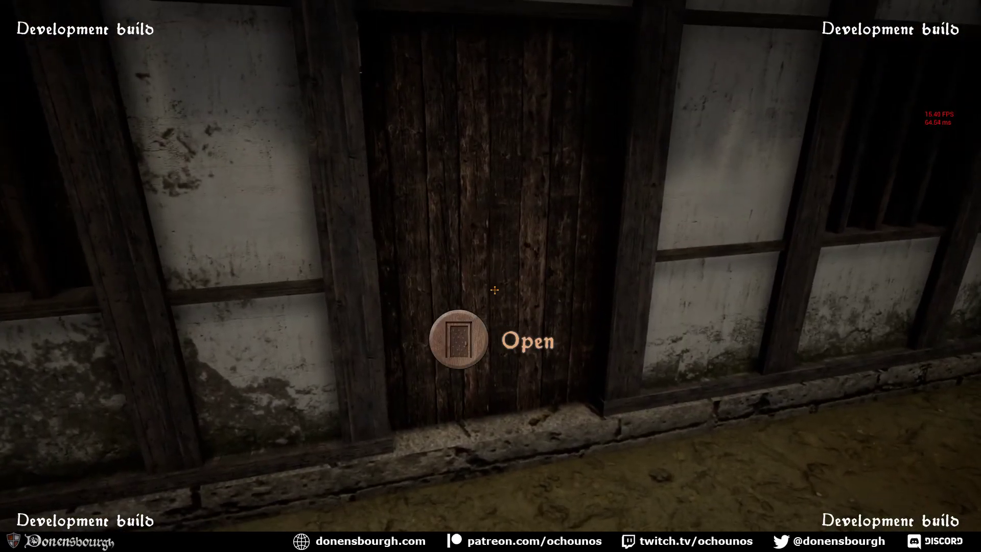
# Back away from the door and sidestep along the house front to inspect its bench, windows and adjoining fence
pyautogui.press('s')
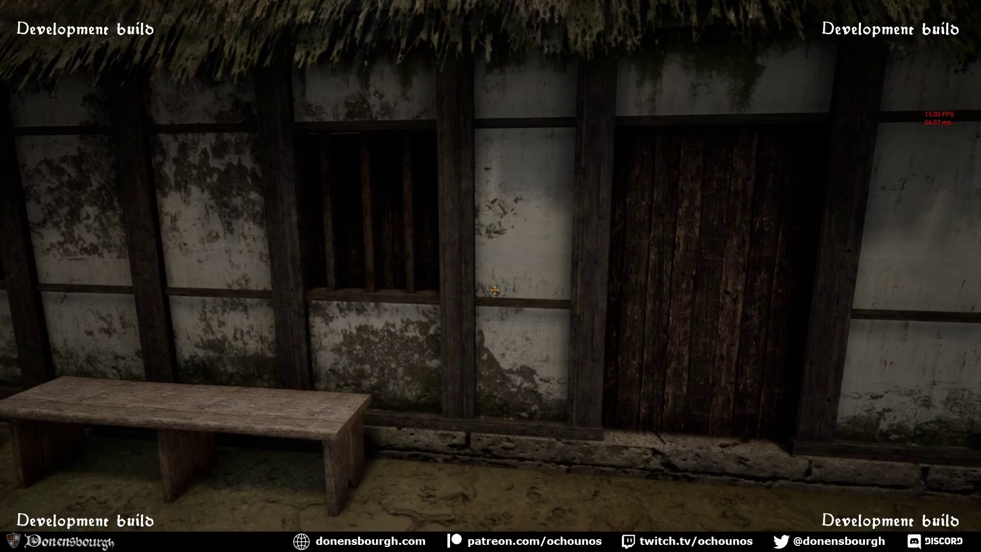
pyautogui.press('s')
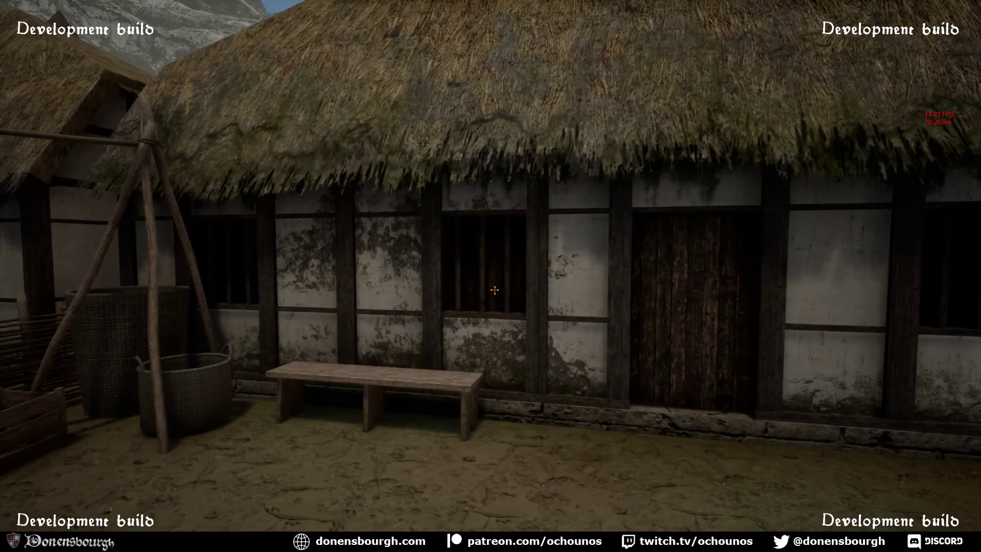
pyautogui.press('d')
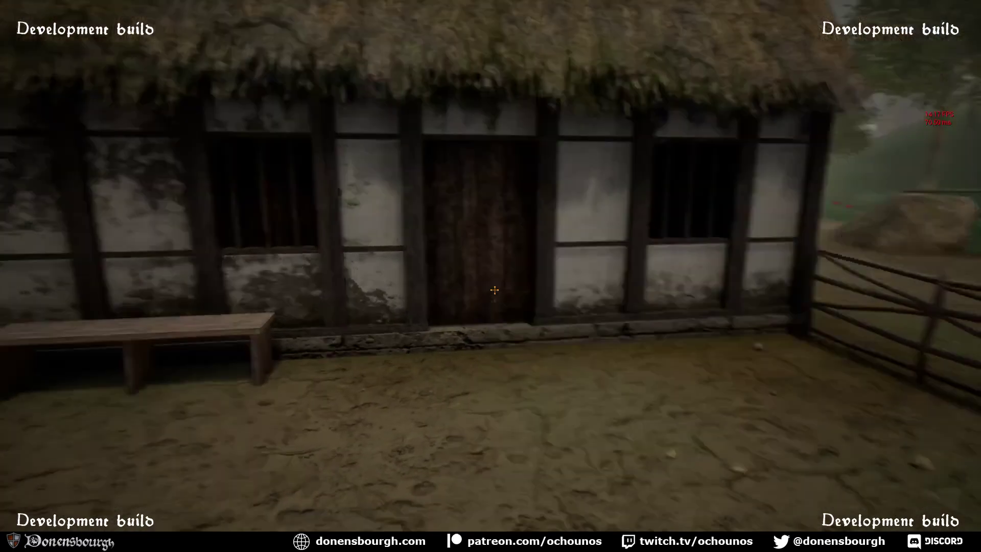
pyautogui.press('d')
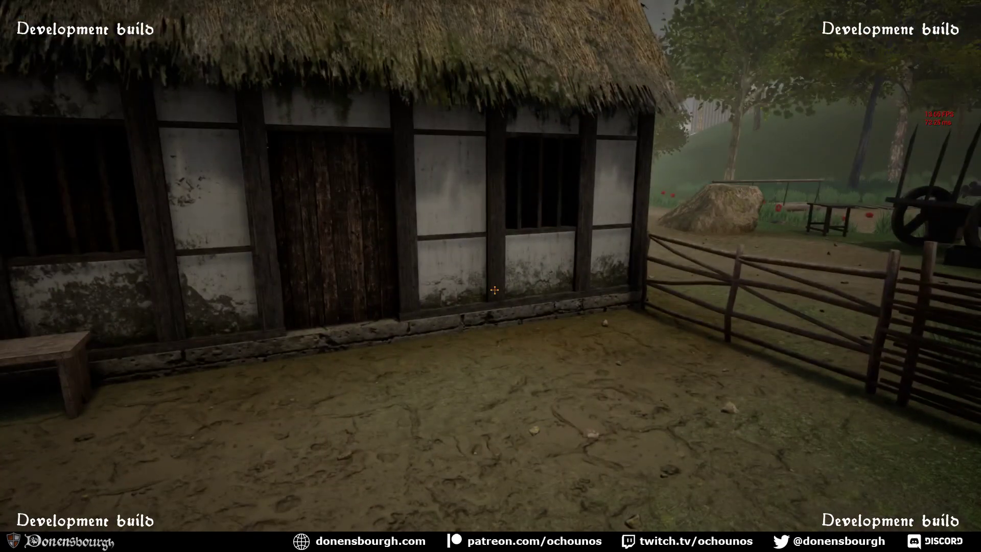
# Turn past the timber frame, return to the house wall and head out onto the market square by the barrels
pyautogui.press('w')
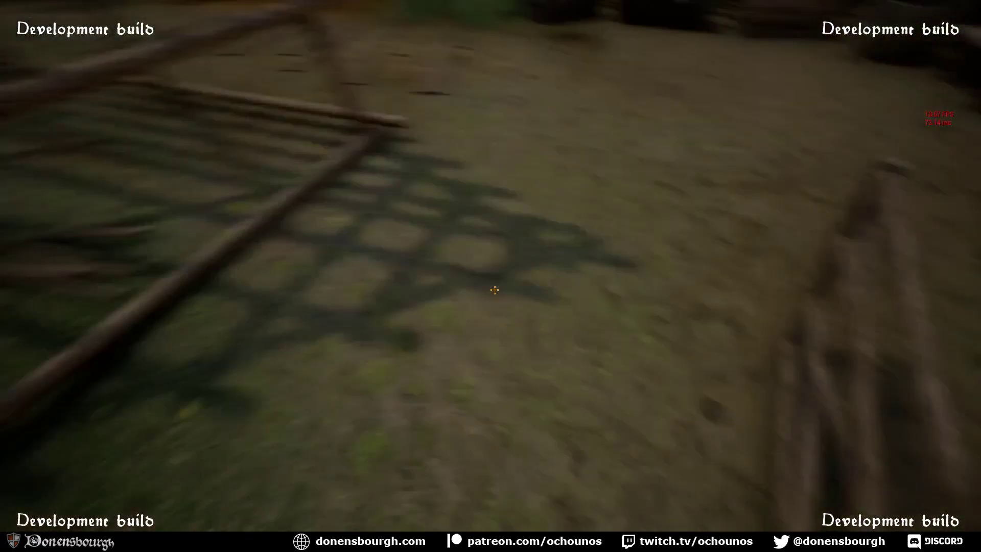
pyautogui.press('w')
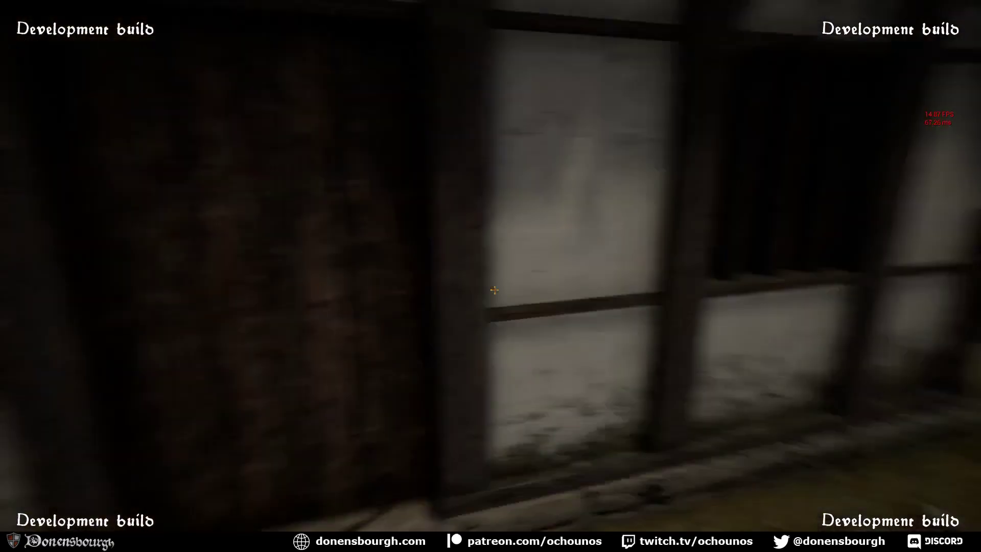
pyautogui.press('w')
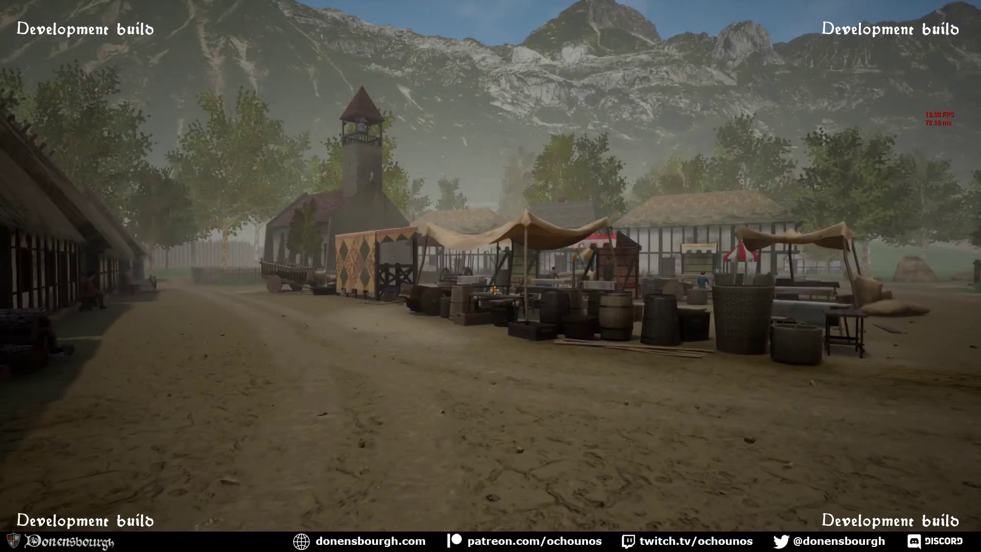
pyautogui.press('w')
pyautogui.press('w')
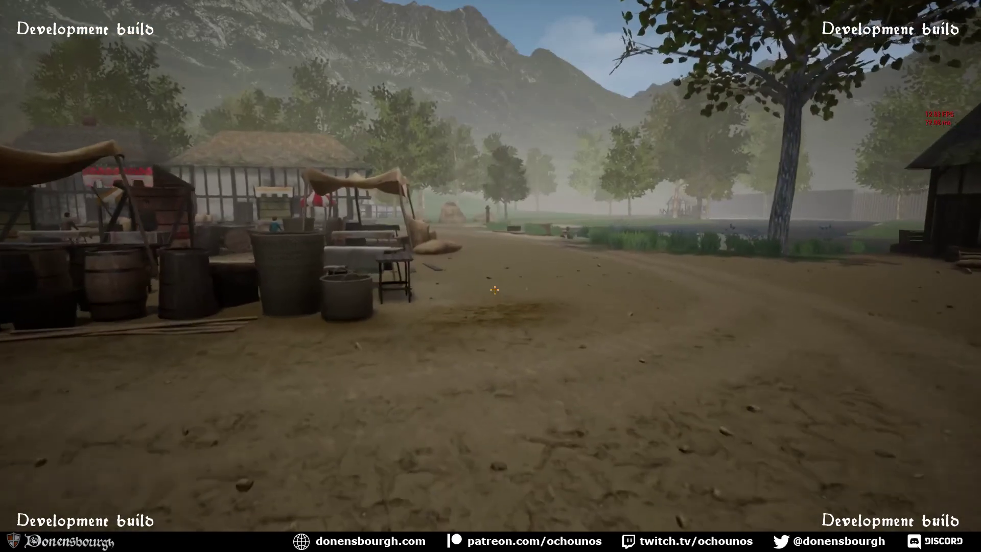
# Run past the market stalls and the stone cross to the path beside the overhanging timber-framed house
pyautogui.press('w')
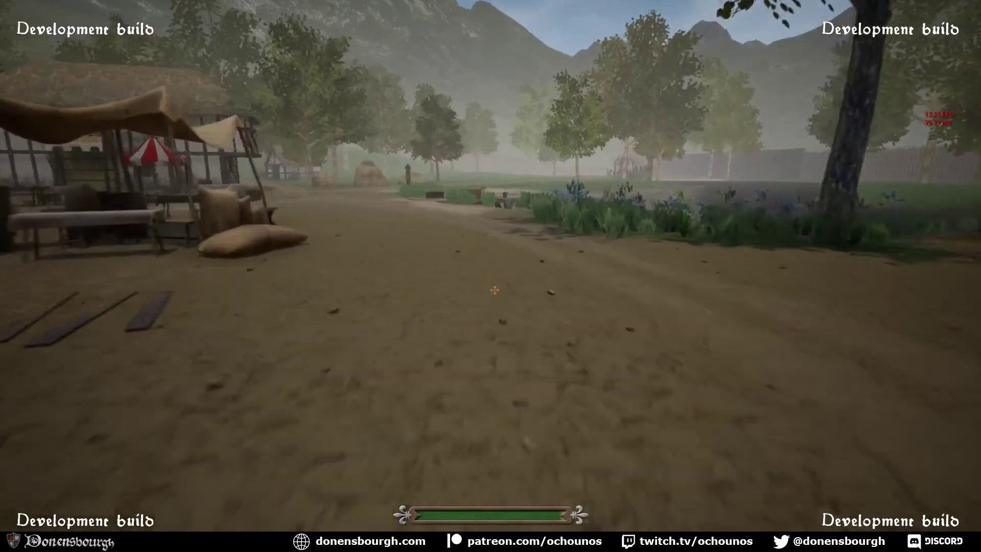
pyautogui.hotkey('shift', 'w')
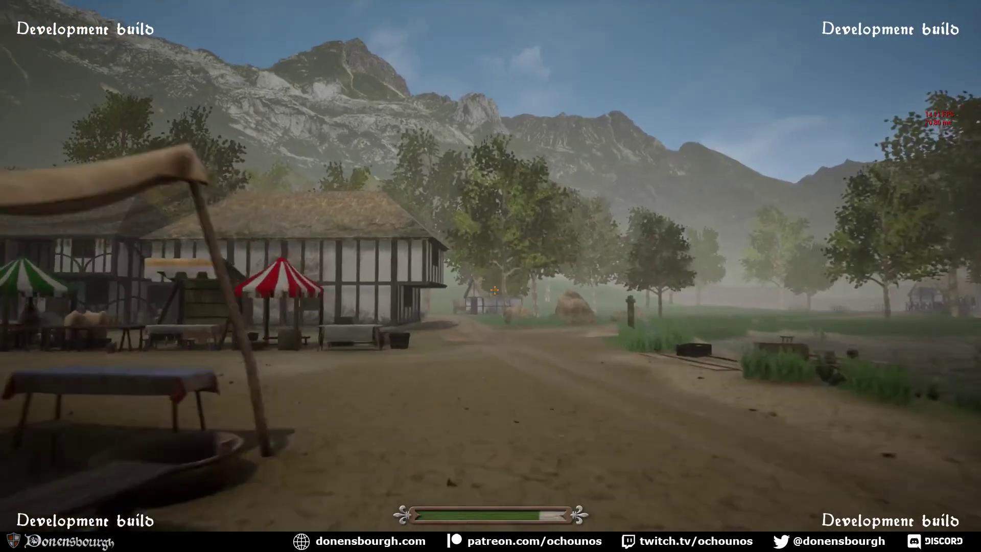
pyautogui.hotkey('shift', 'w')
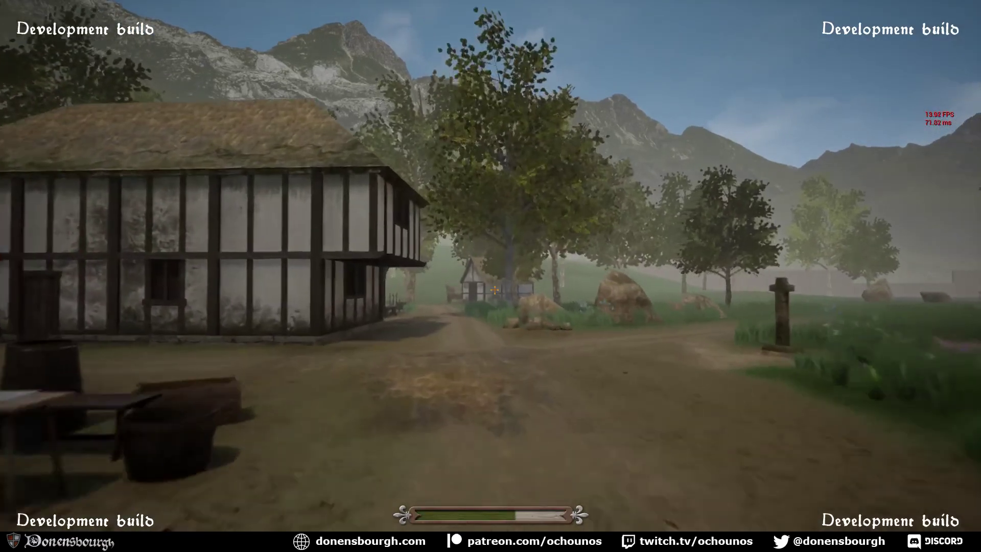
pyautogui.hotkey('shift', 'w')
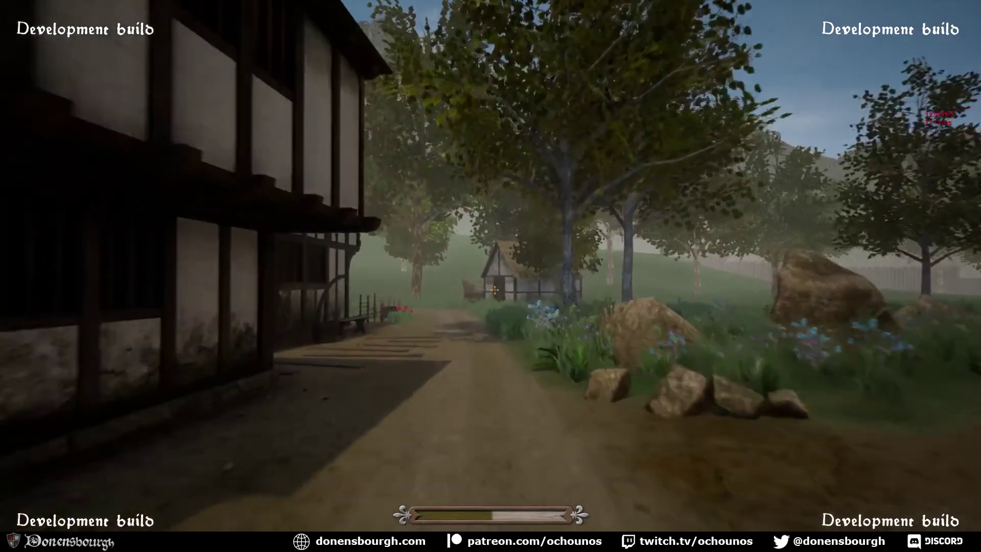
# Follow the path past the wattle fence and red flowers to the small thatched cottage, and go inside
pyautogui.hotkey('shift', 'w')
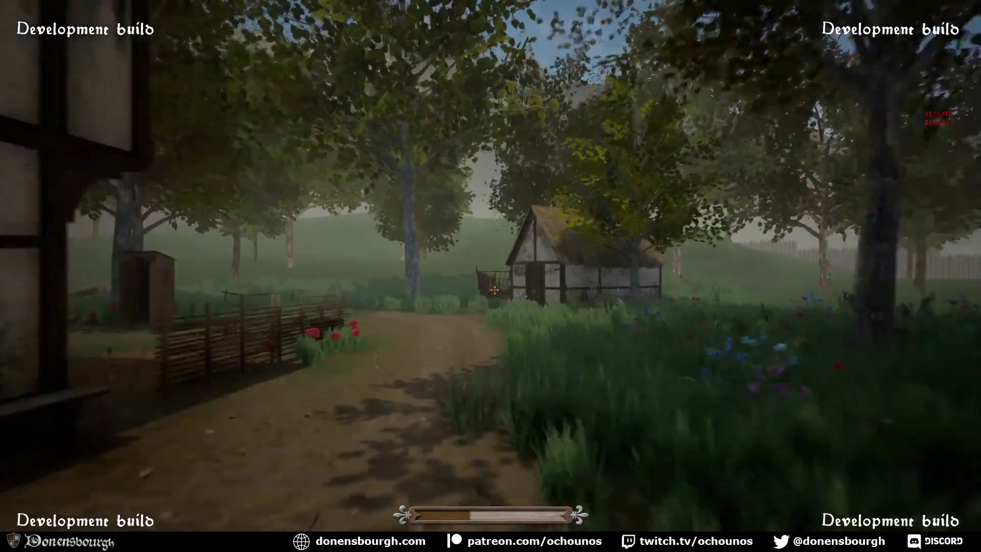
pyautogui.press('w')
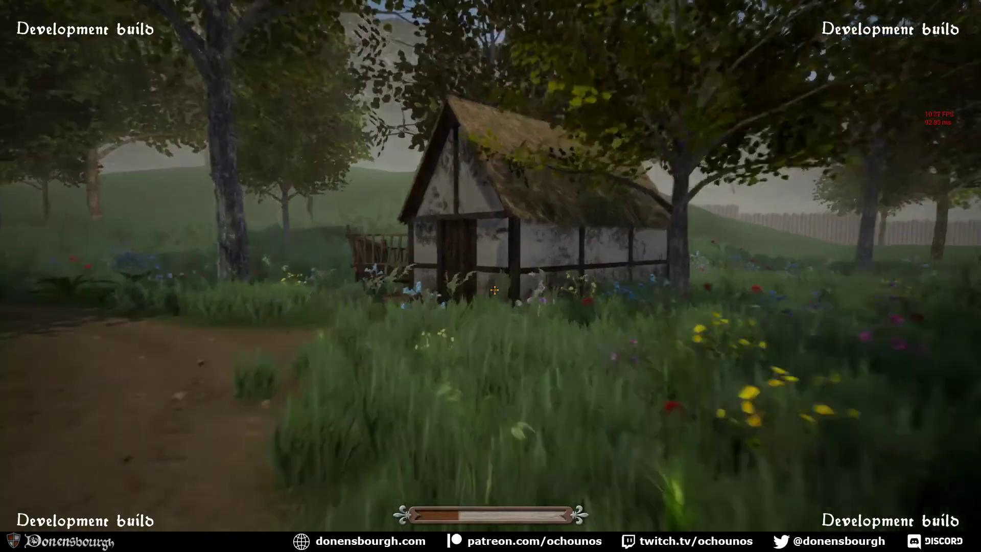
pyautogui.press('w')
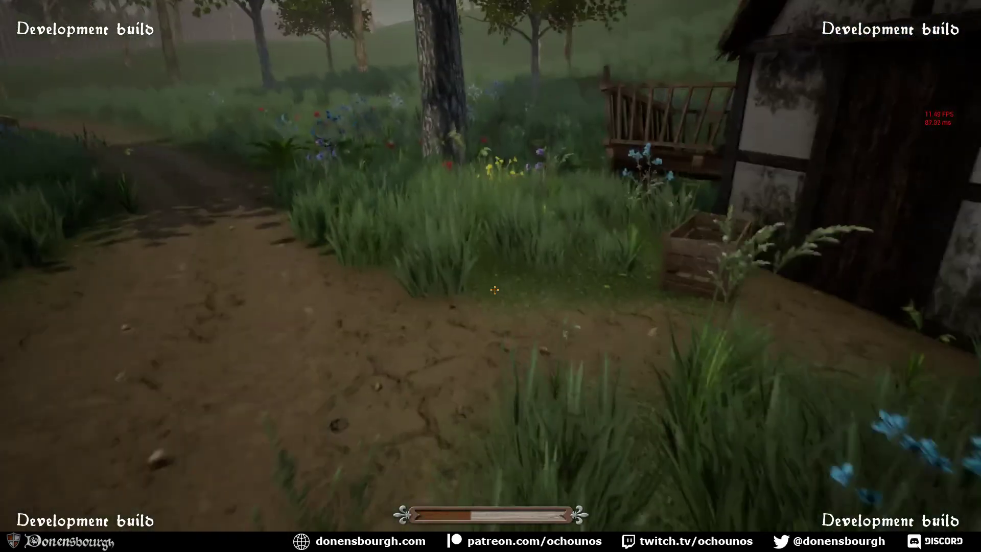
pyautogui.press('e')
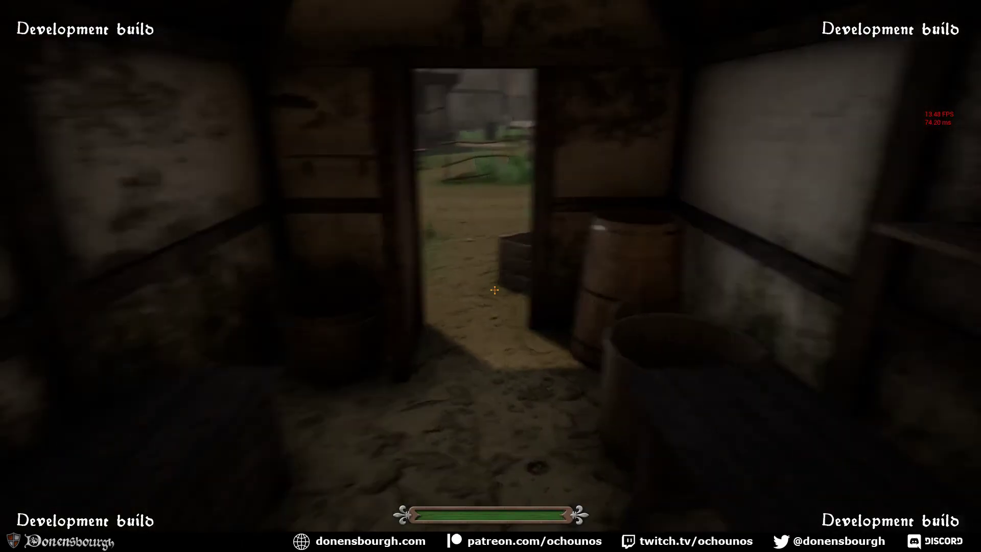
# Walk out of the small cottage to its front path and return inside to view the barrels and tables
pyautogui.press('w')
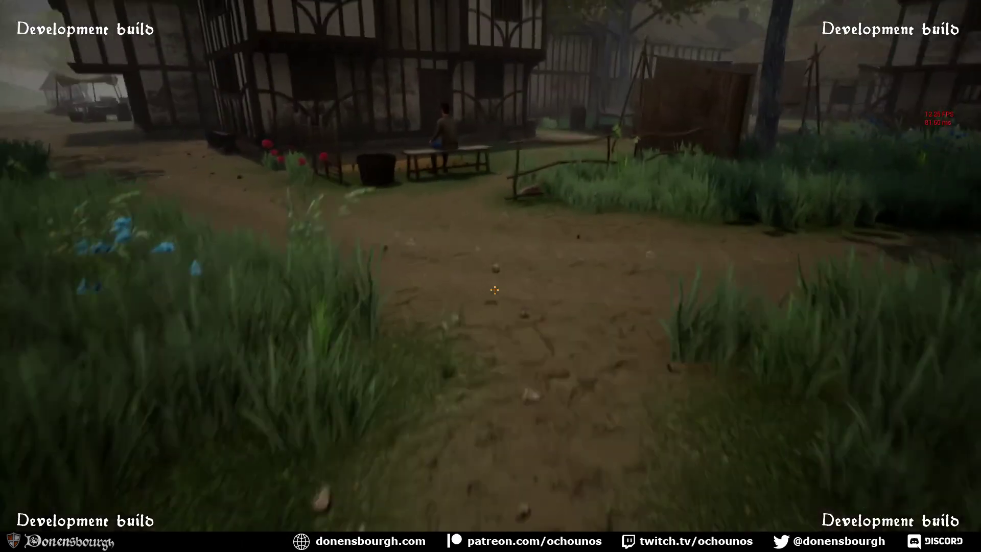
pyautogui.press('w')
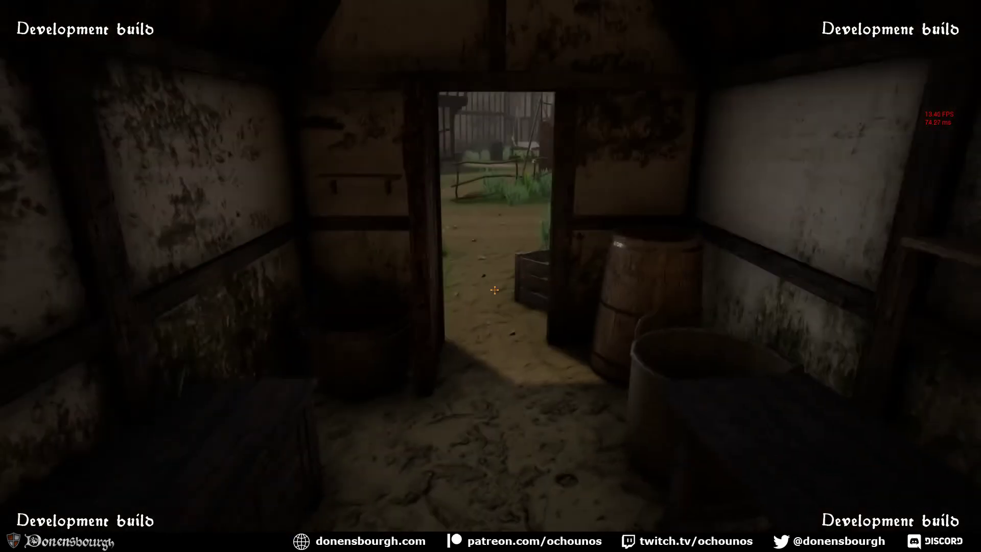
pyautogui.press('s')
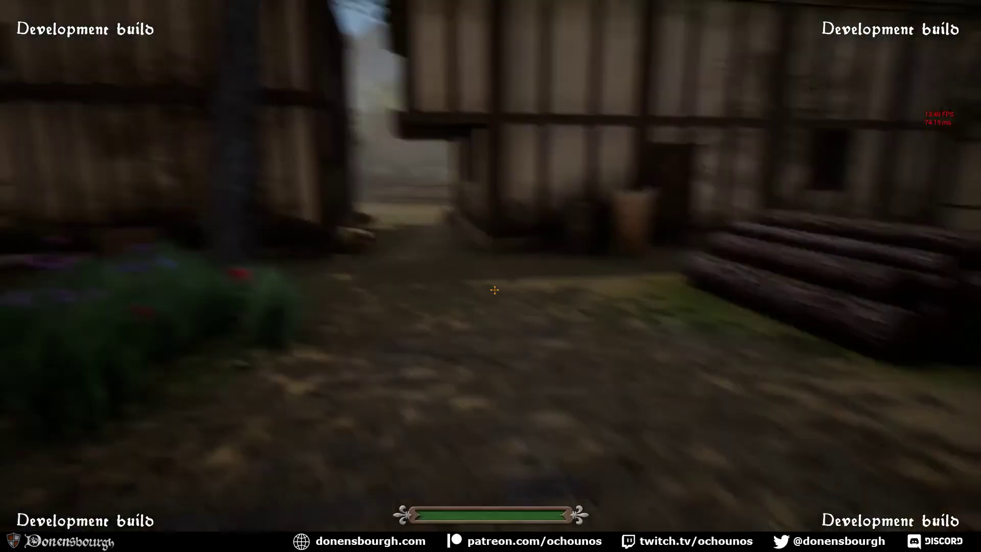
# Pass between the timber-framed houses by the log pile and run across the square toward the sacks and striped stalls
pyautogui.press('w')
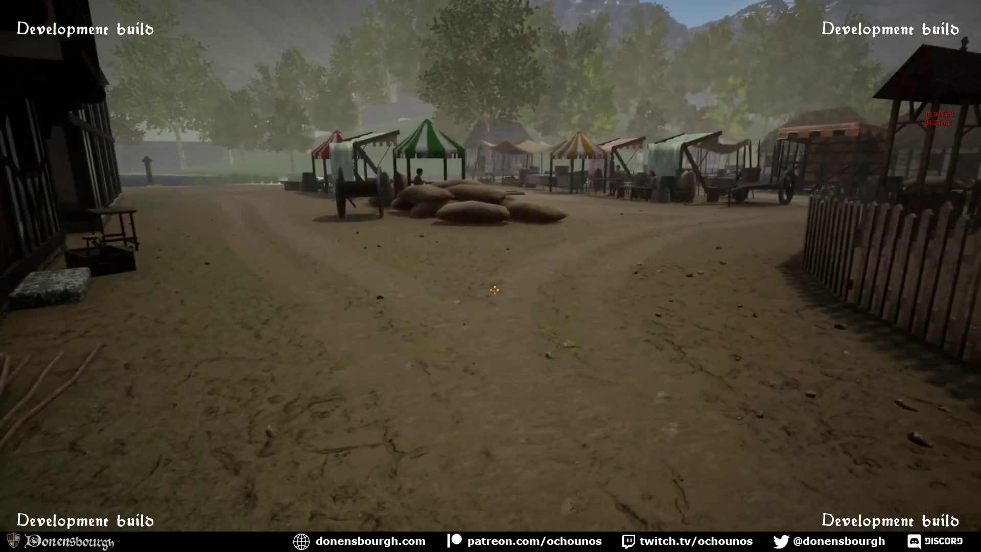
pyautogui.press('w')
pyautogui.hotkey('shift', 'w')
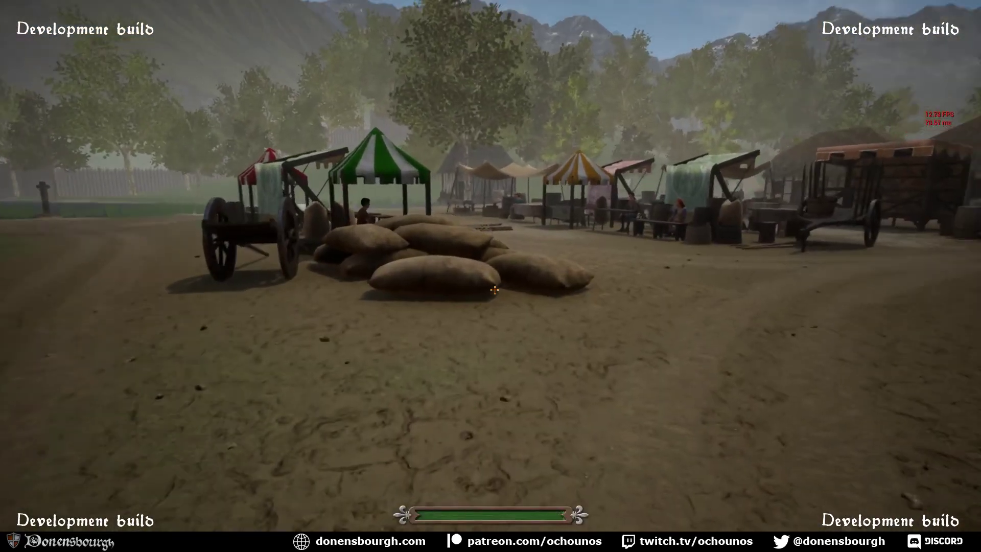
# Run past the sacks to the green-and-white striped stall, view the seated trader's goods, and back away from the table
pyautogui.press('w')
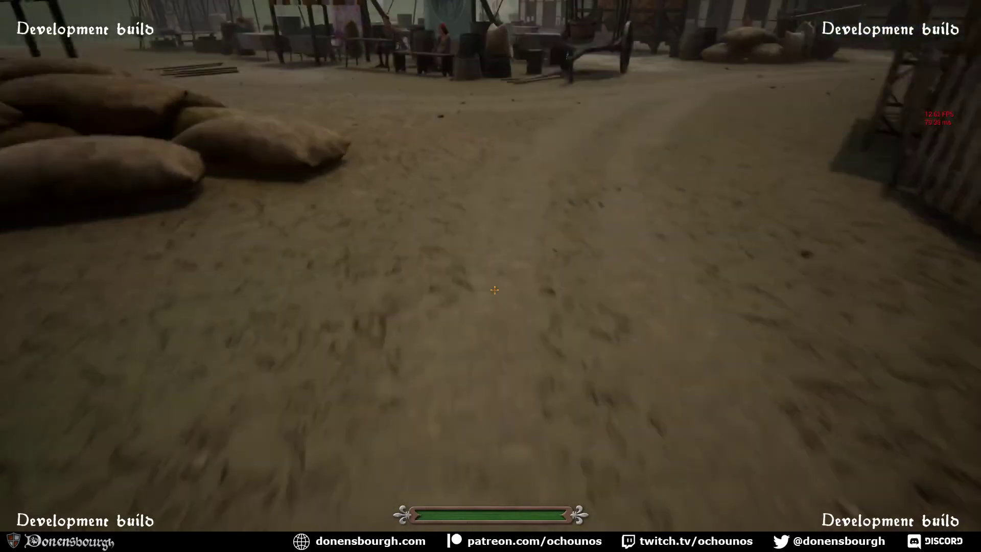
pyautogui.hotkey('shift', 'w')
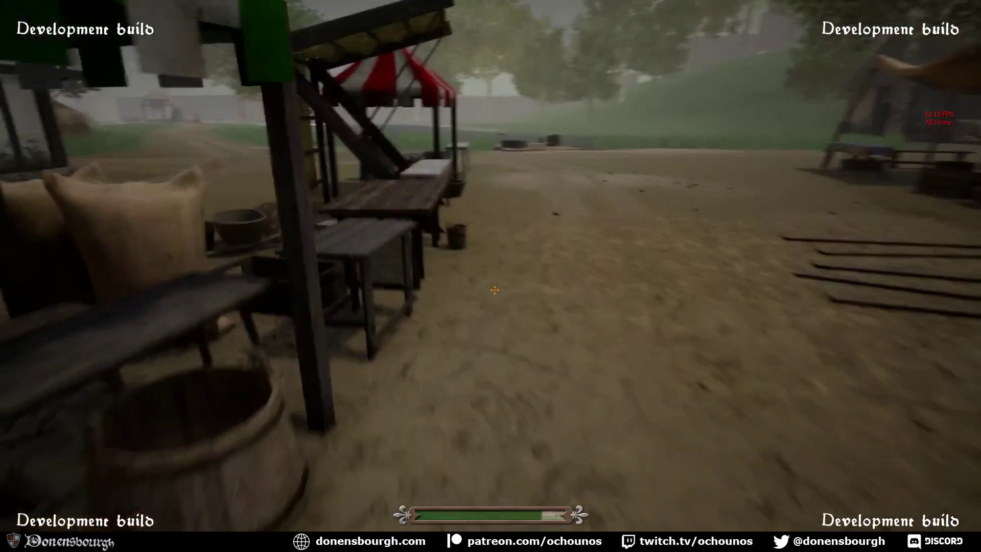
pyautogui.press('e')
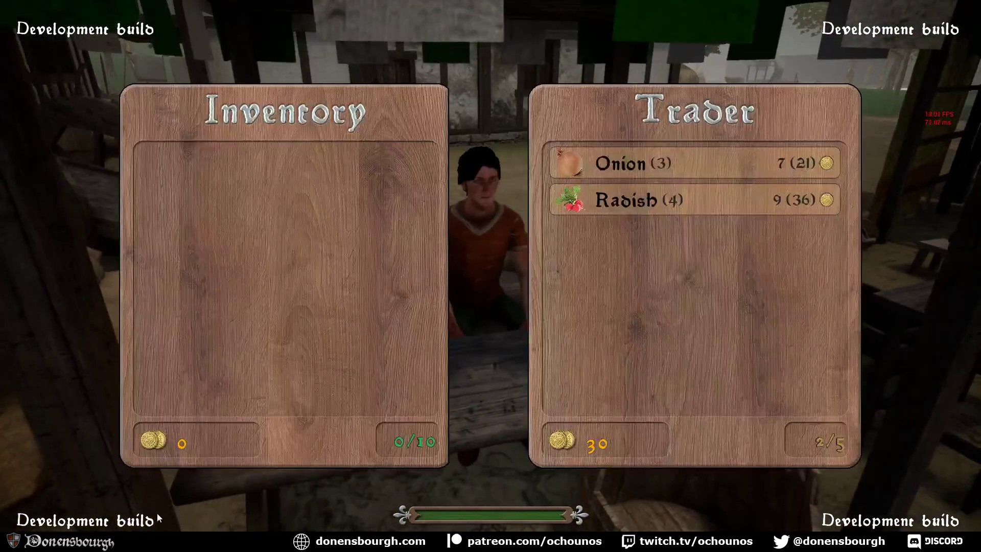
pyautogui.press('Escape')
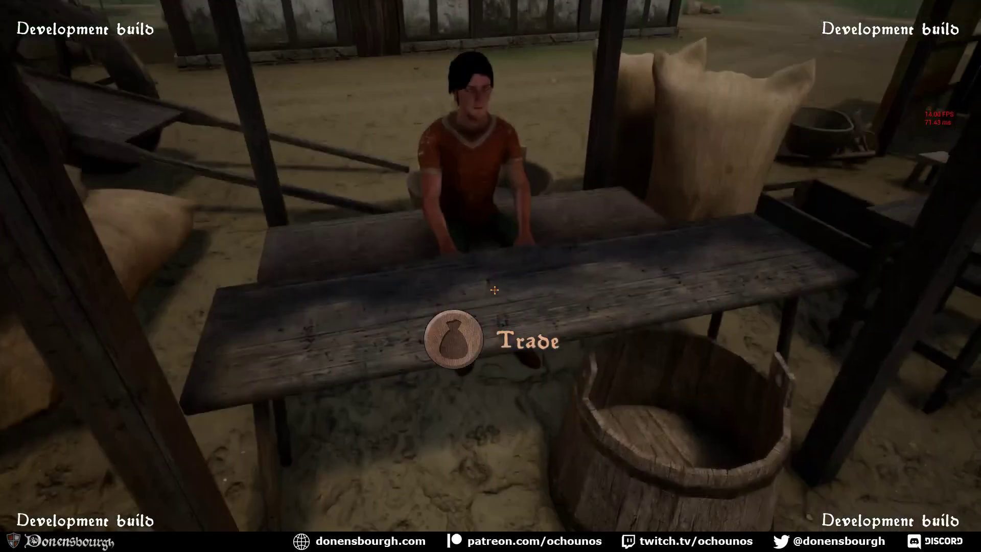
pyautogui.press('s')
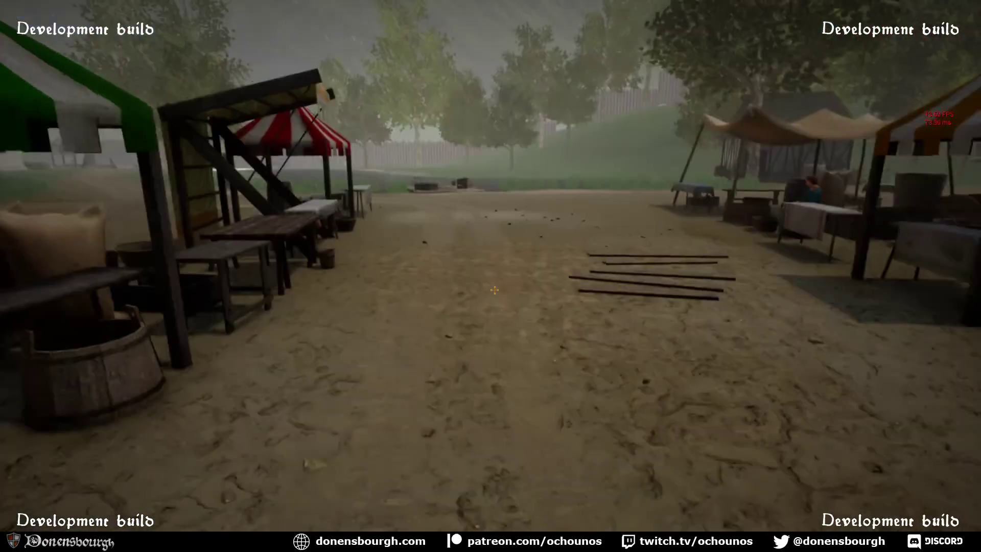
# Run past the red-and-white striped stall and the riverside to the wooden bench by the sacks, and inspect it up close
pyautogui.press('w')
pyautogui.press('shift')
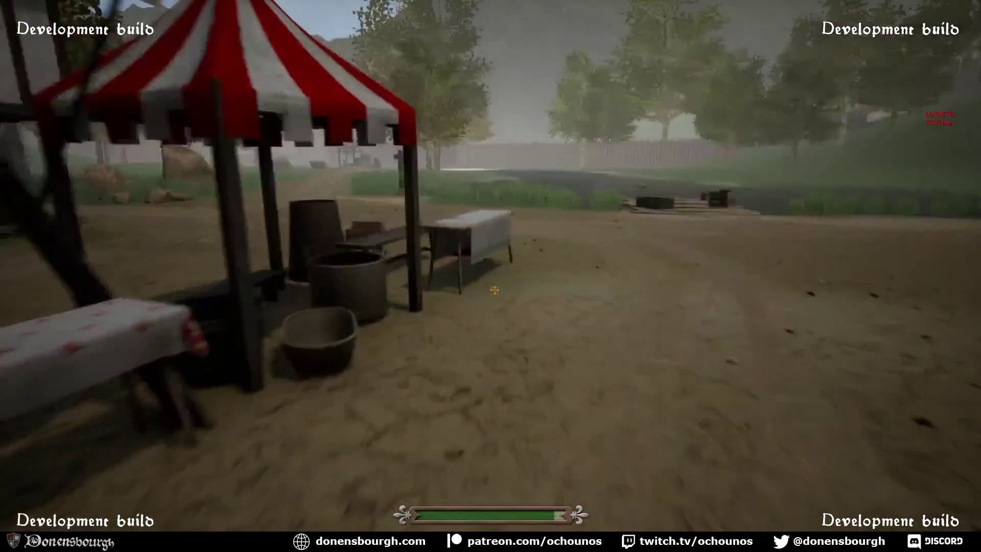
pyautogui.press('w')
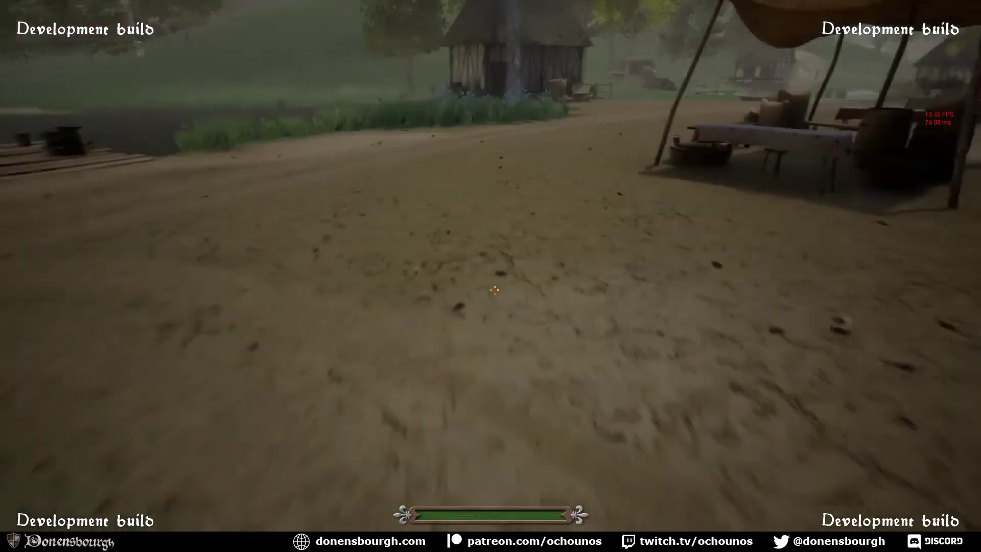
pyautogui.press('w')
pyautogui.press('shift')
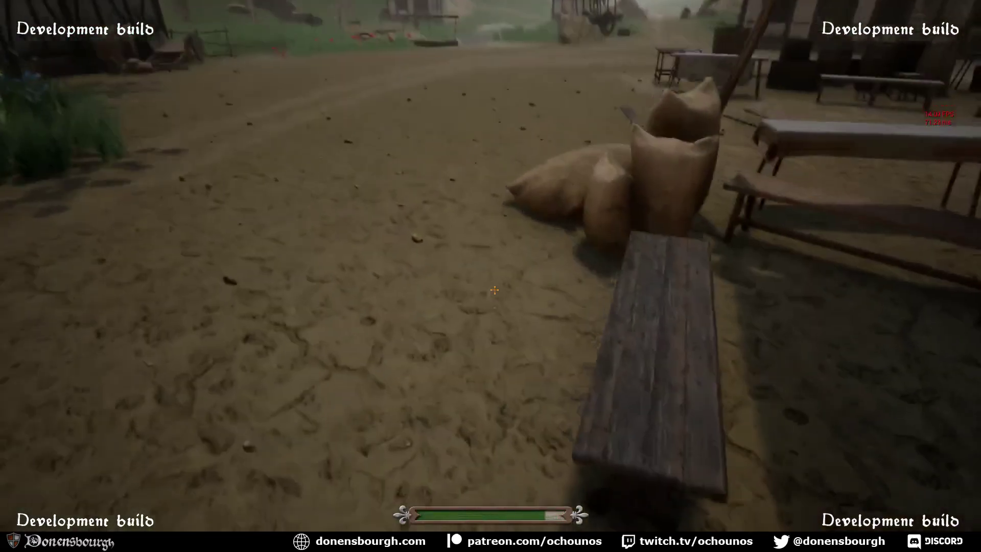
pyautogui.press('w')
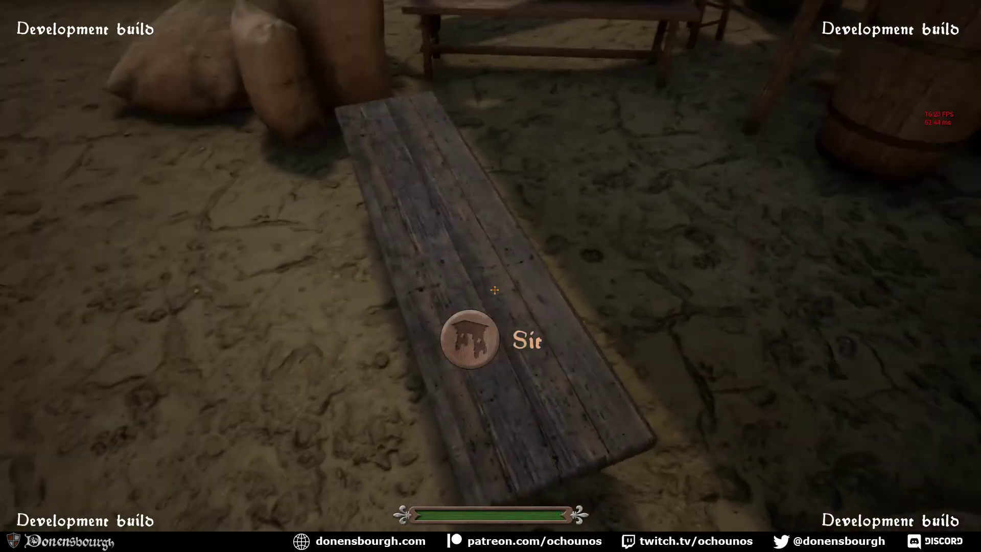
pyautogui.press('s')
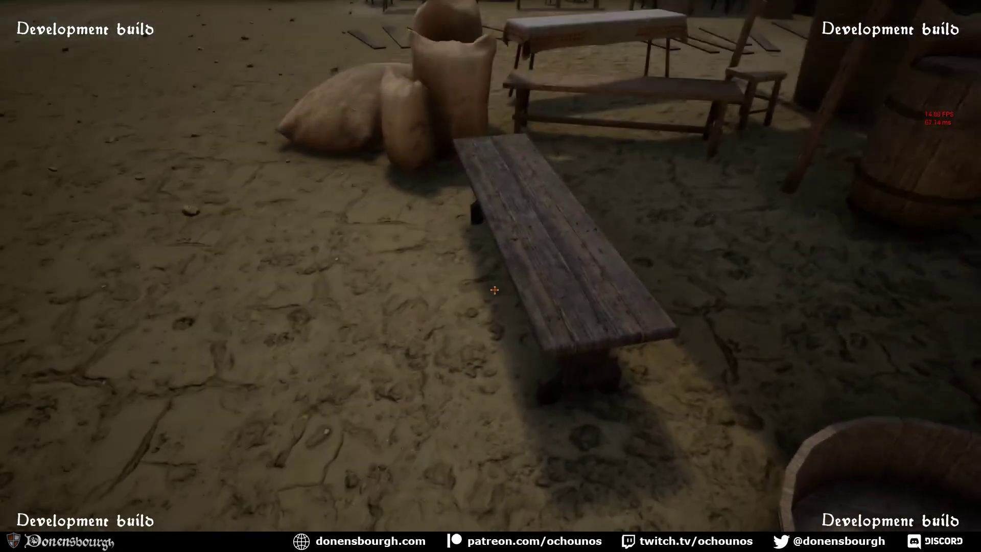